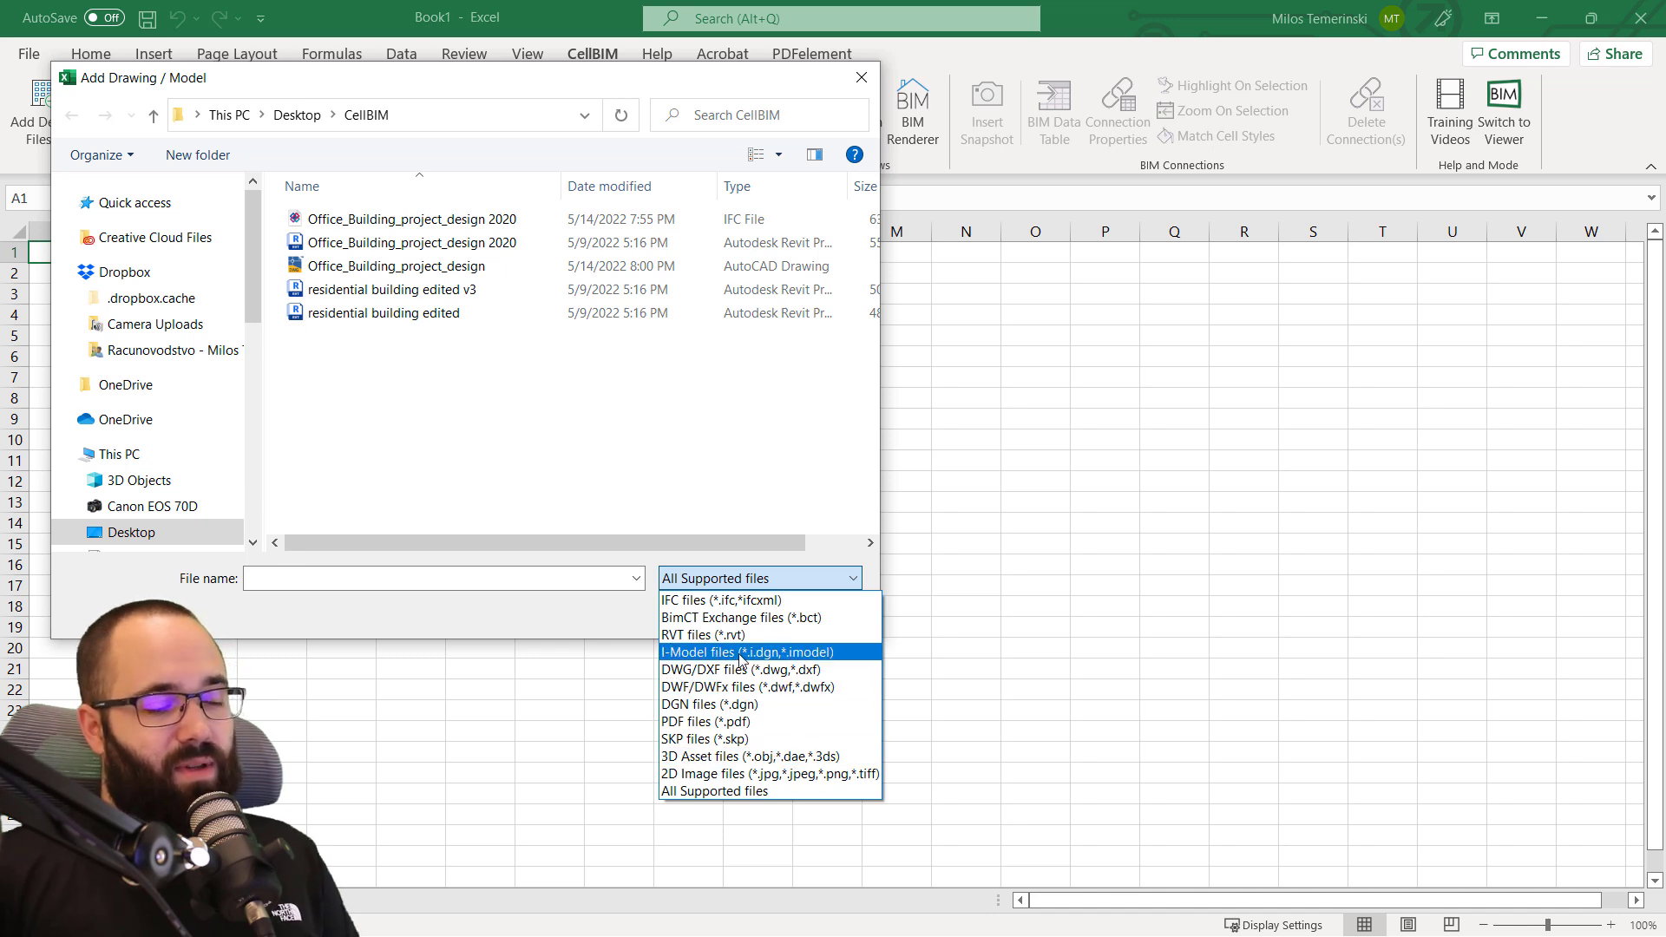
# Filter the file list to RVT files and restore it to all supported files.
pyautogui.click(728, 577)
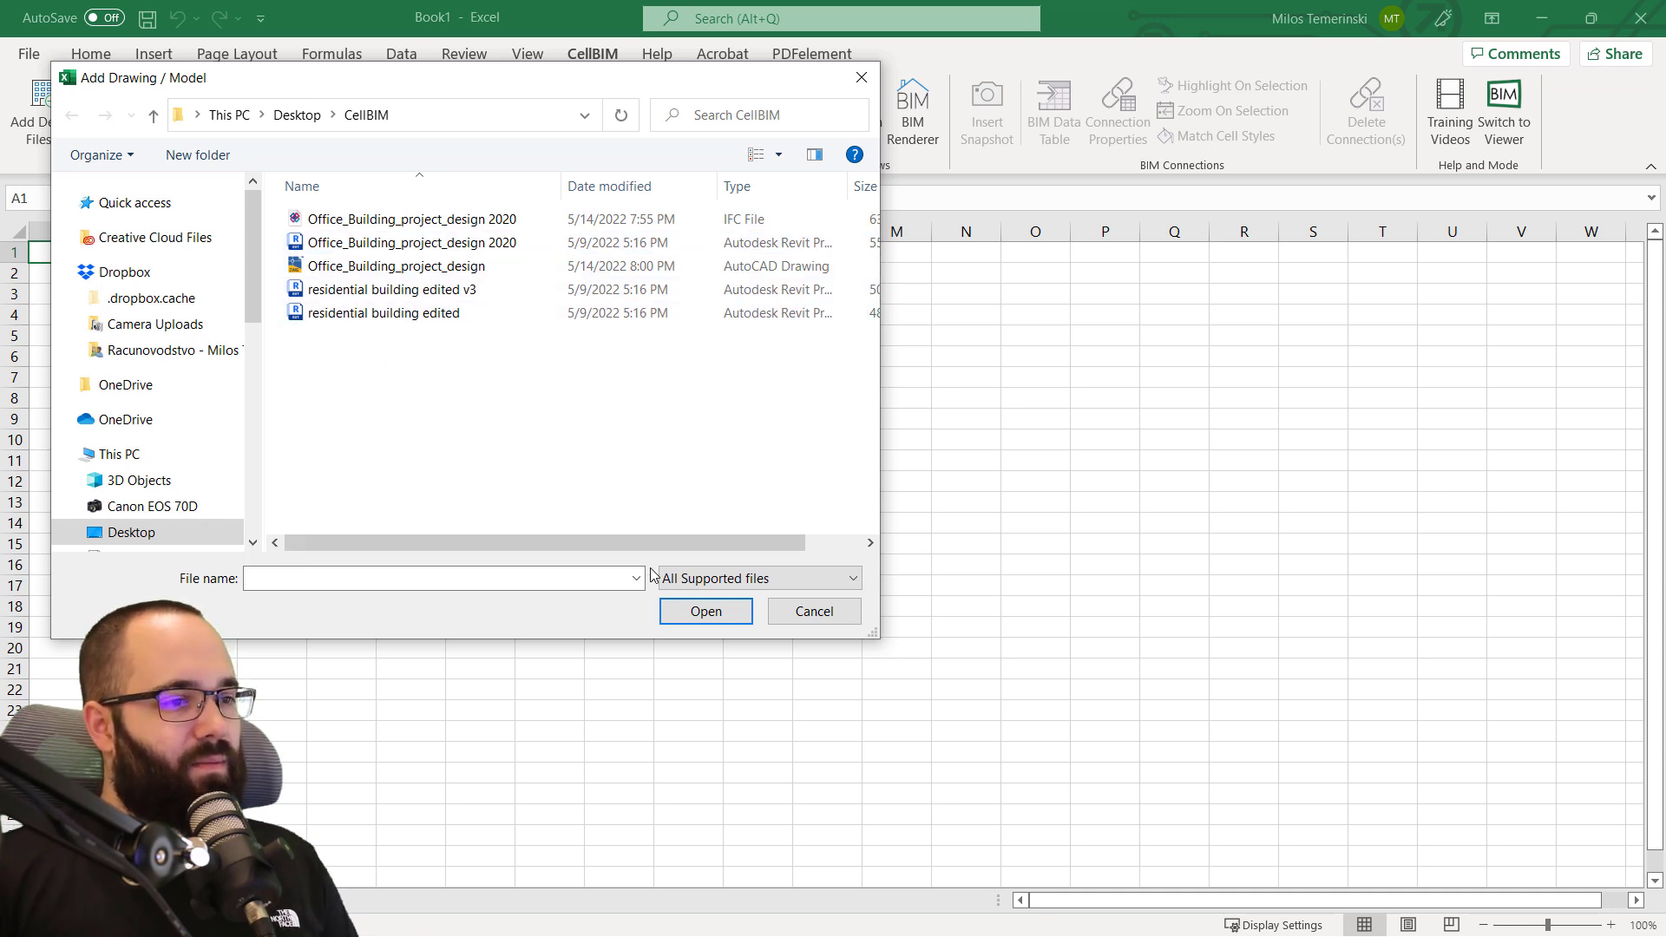
pyautogui.click(677, 578)
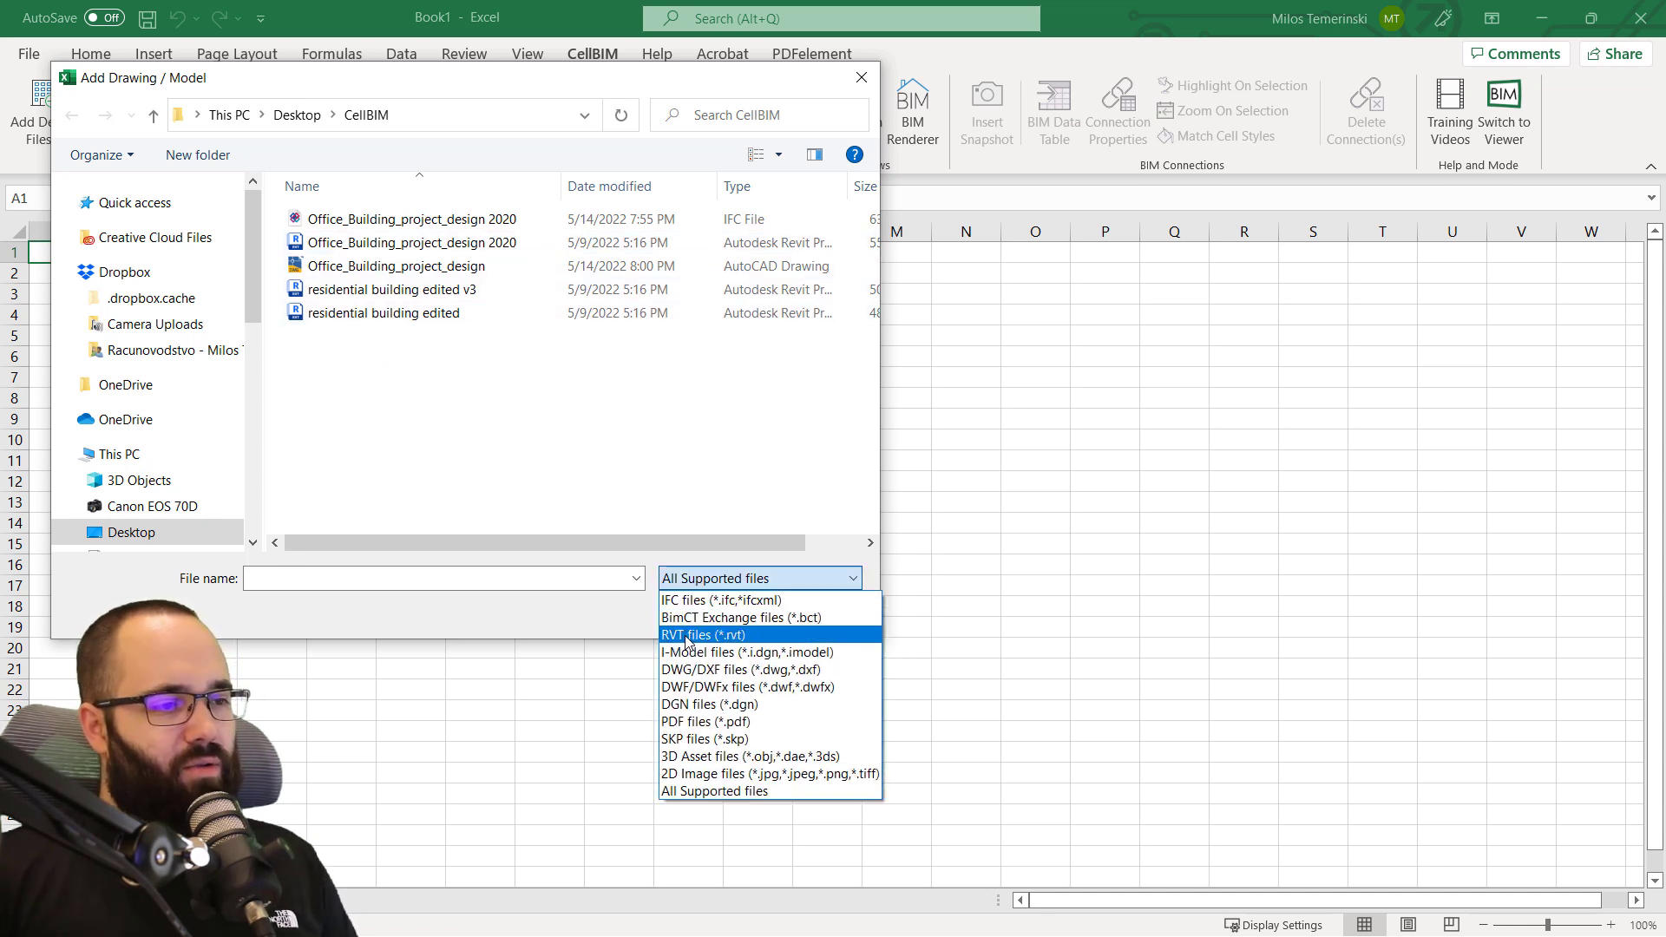
pyautogui.click(685, 635)
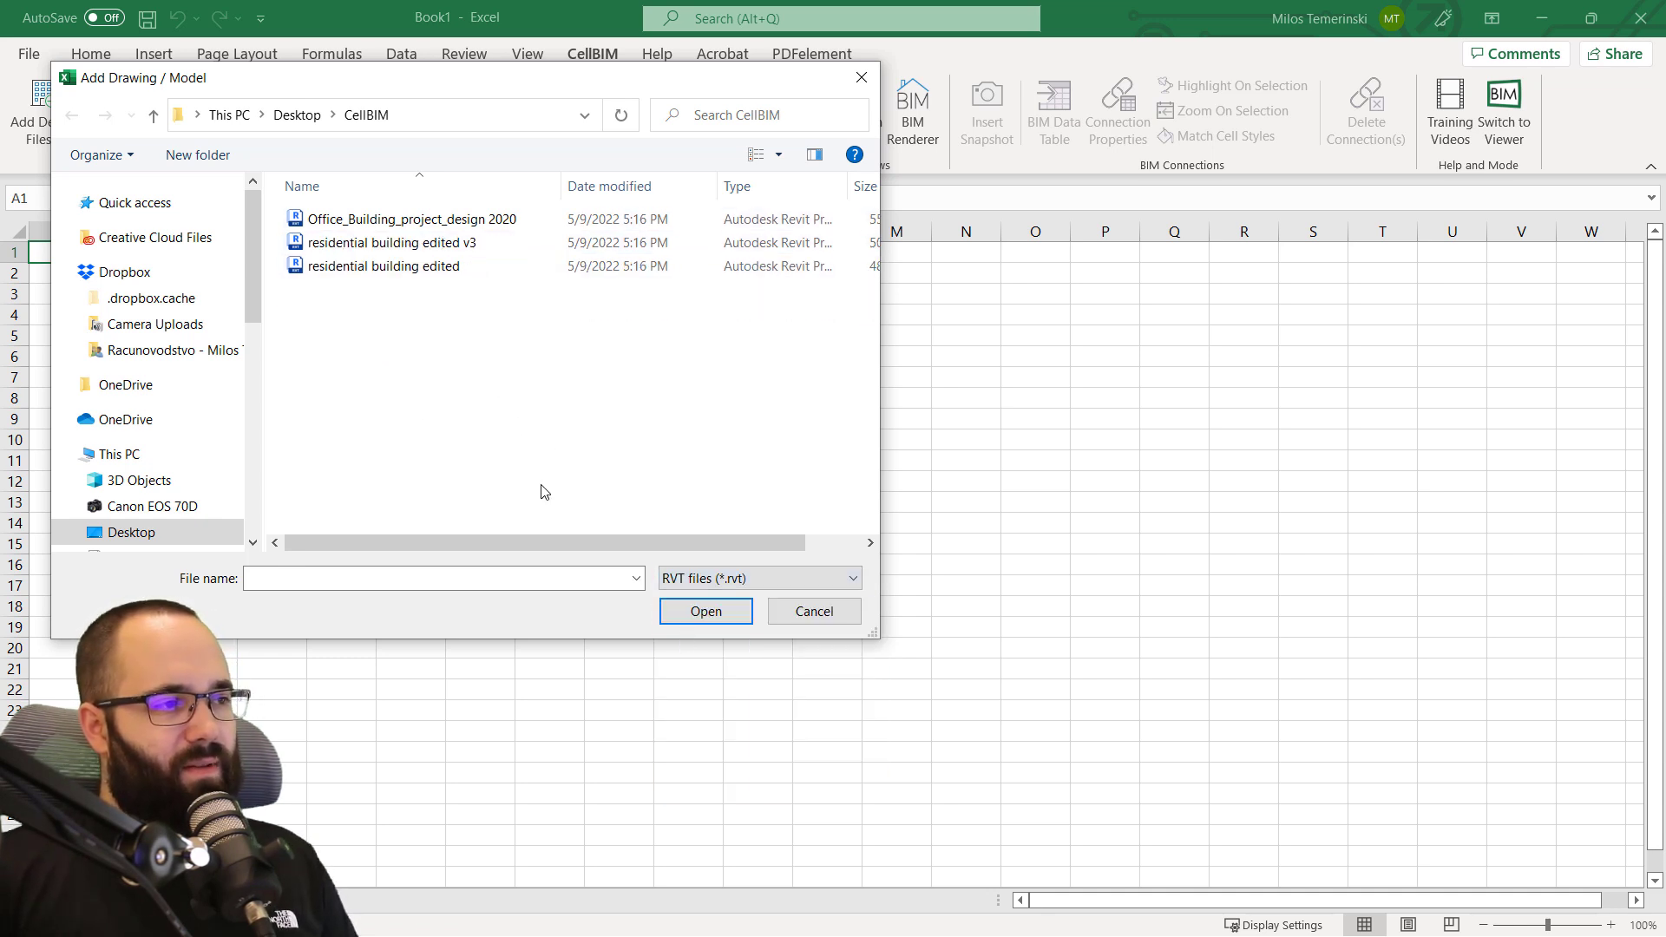
pyautogui.click(671, 589)
pyautogui.click(720, 788)
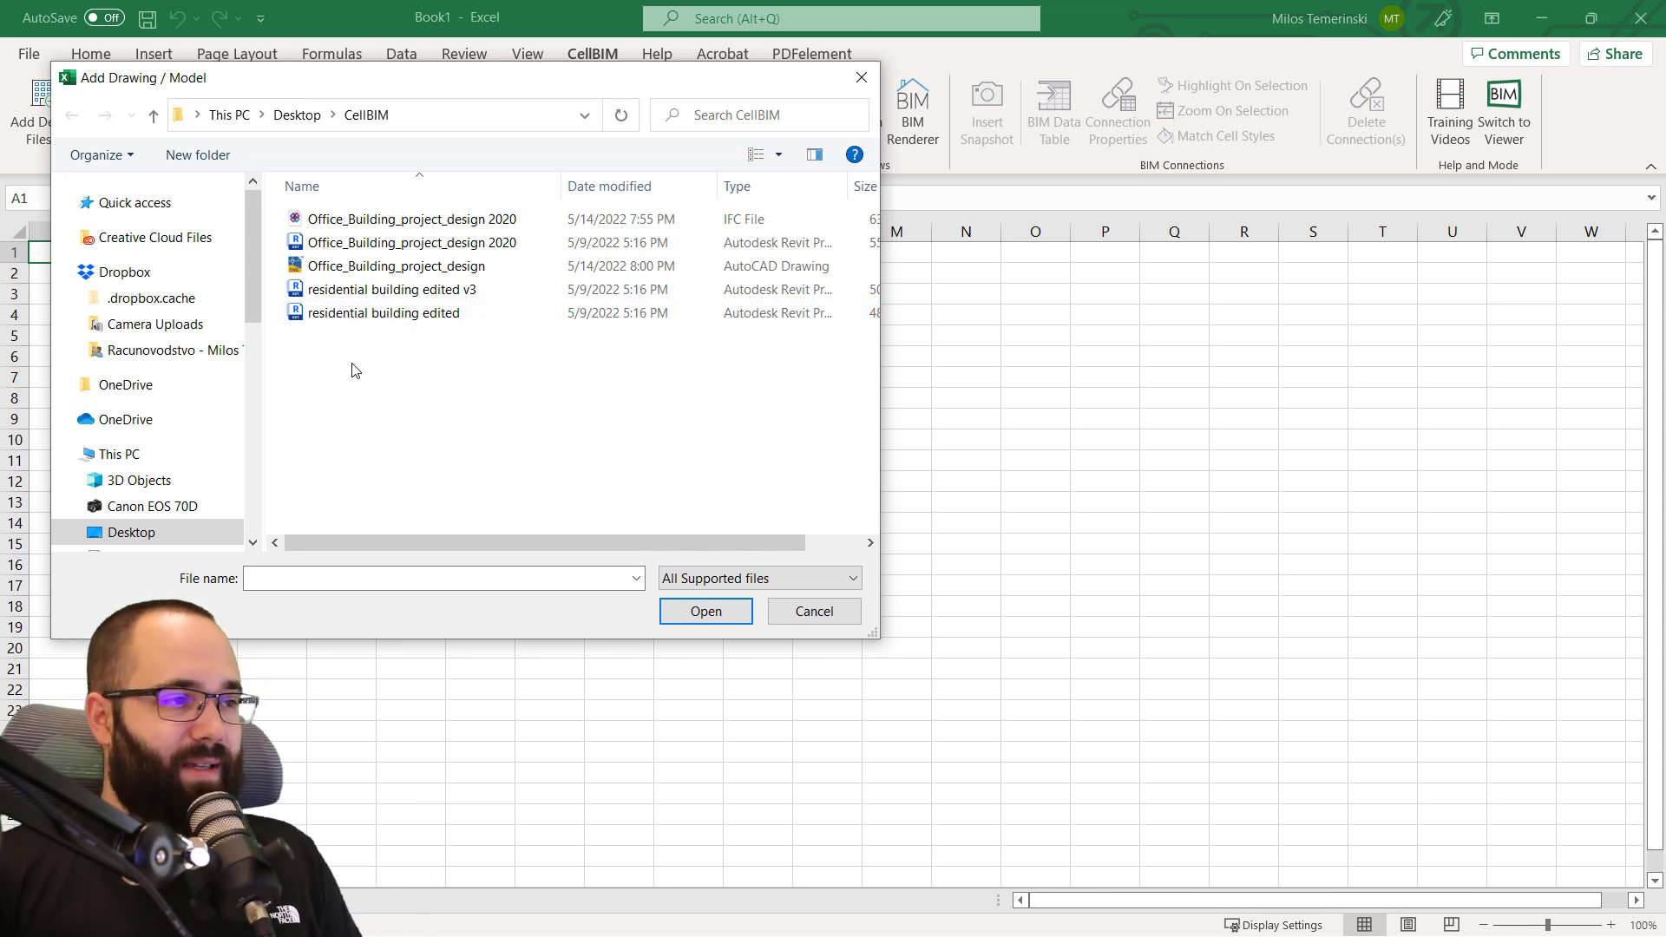
# Import the Revit model Office_Building_project_design 2020 with 3D Views: {3D} as the active view and the other import options left unchanged.
pyautogui.click(345, 244)
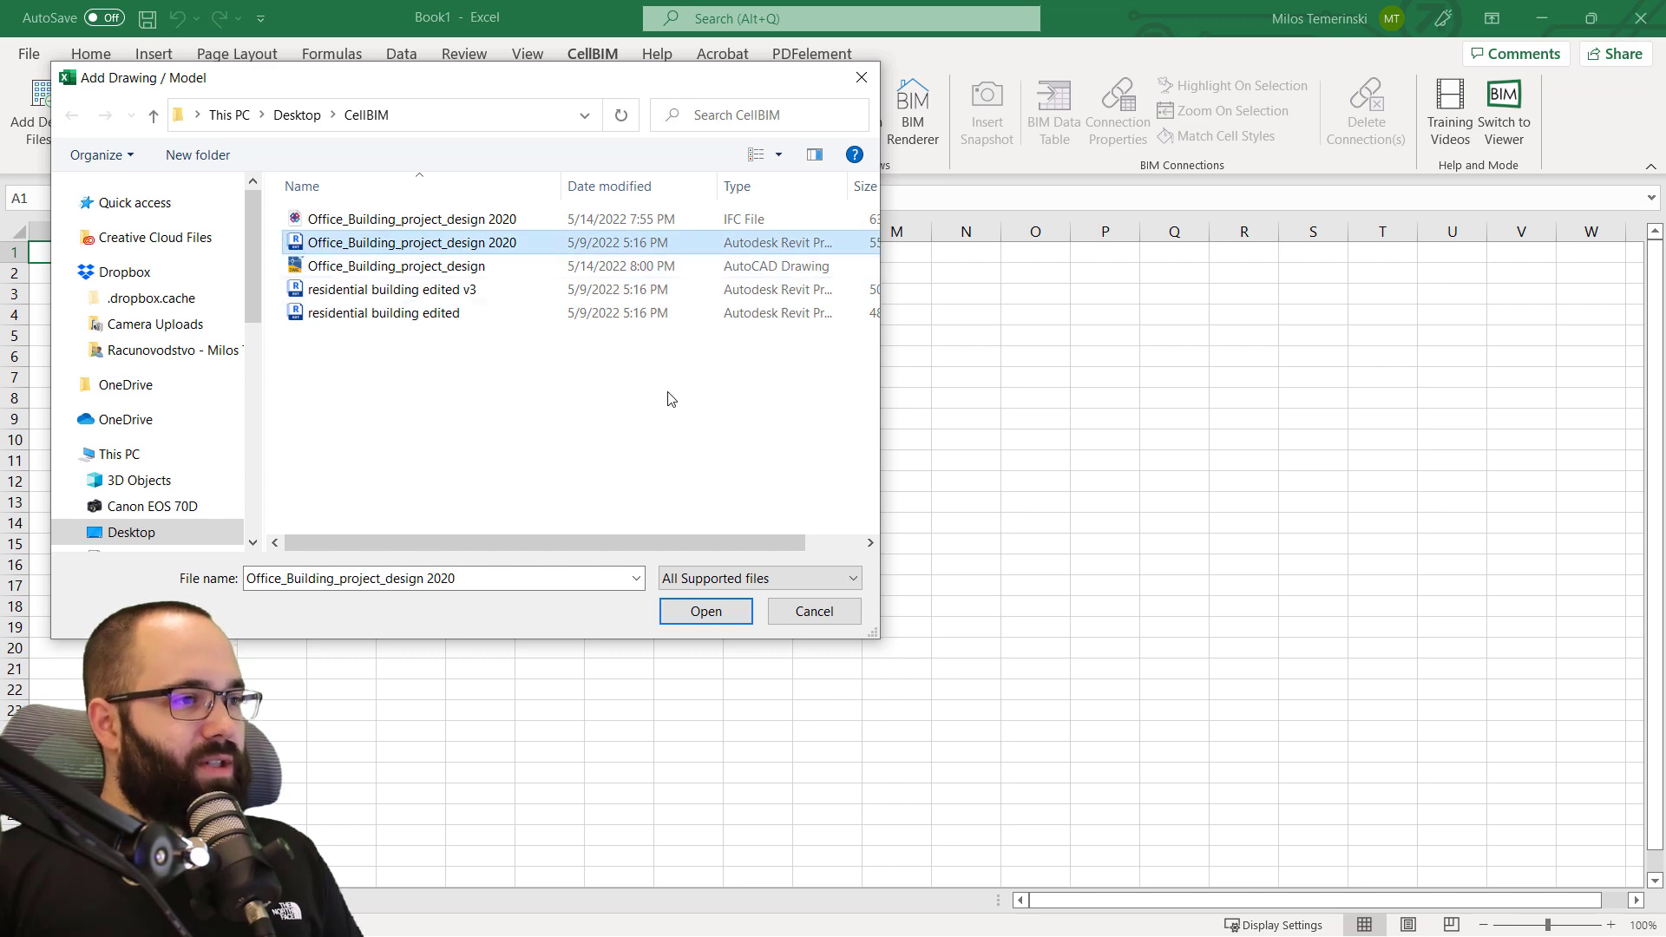
pyautogui.click(705, 612)
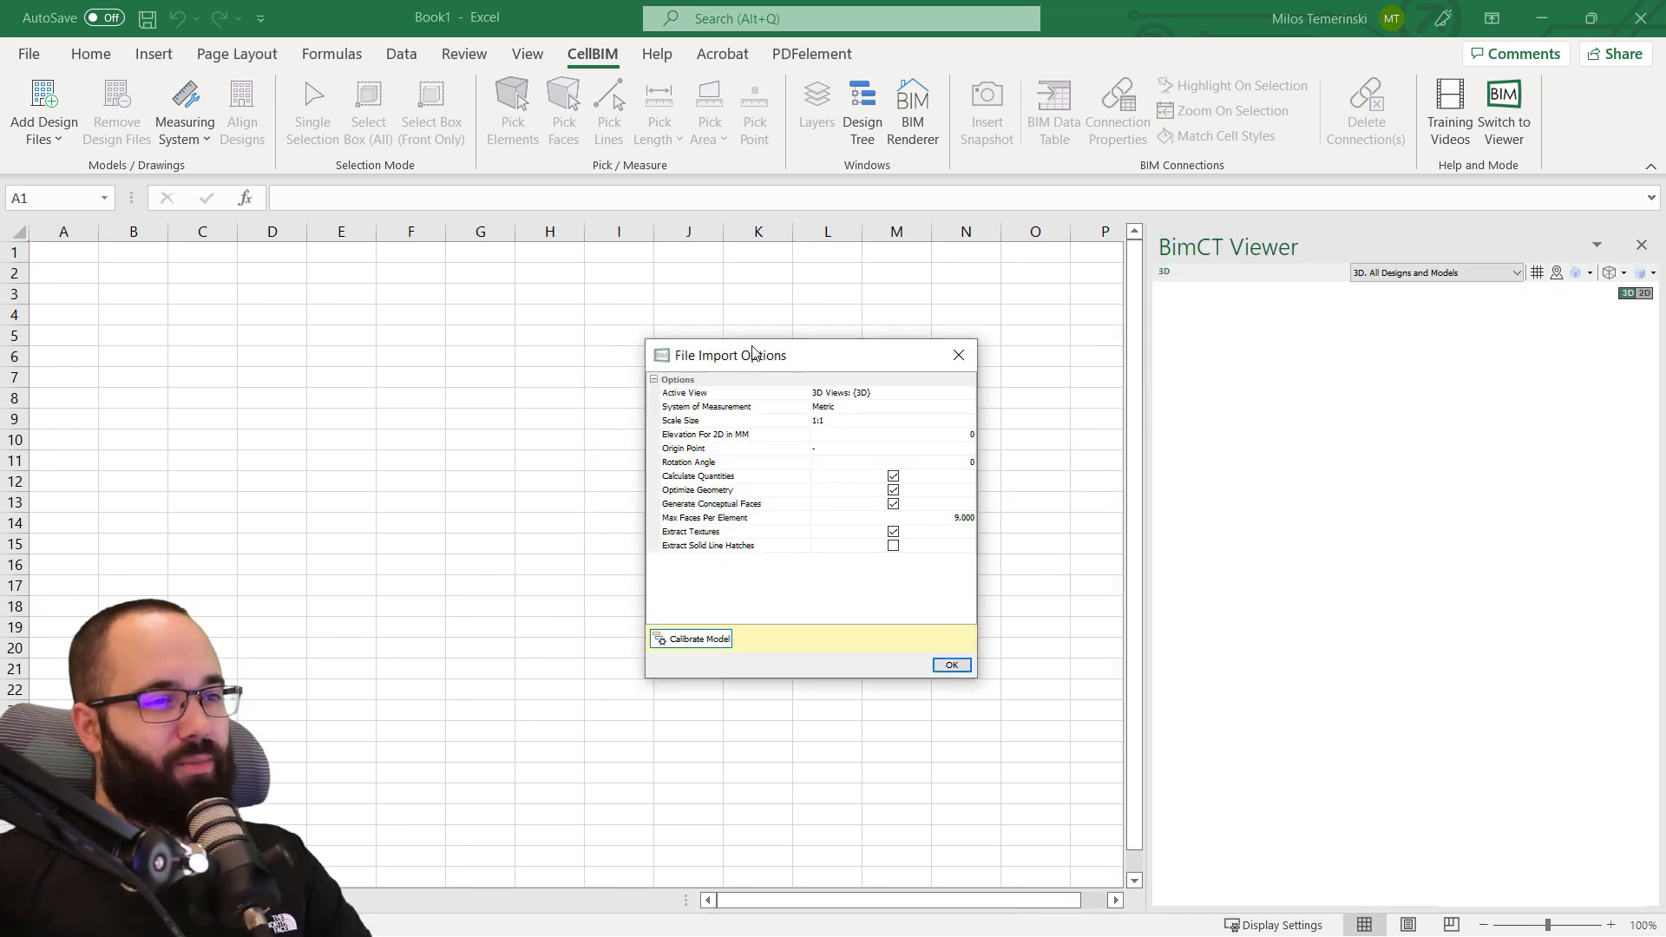
pyautogui.click(888, 396)
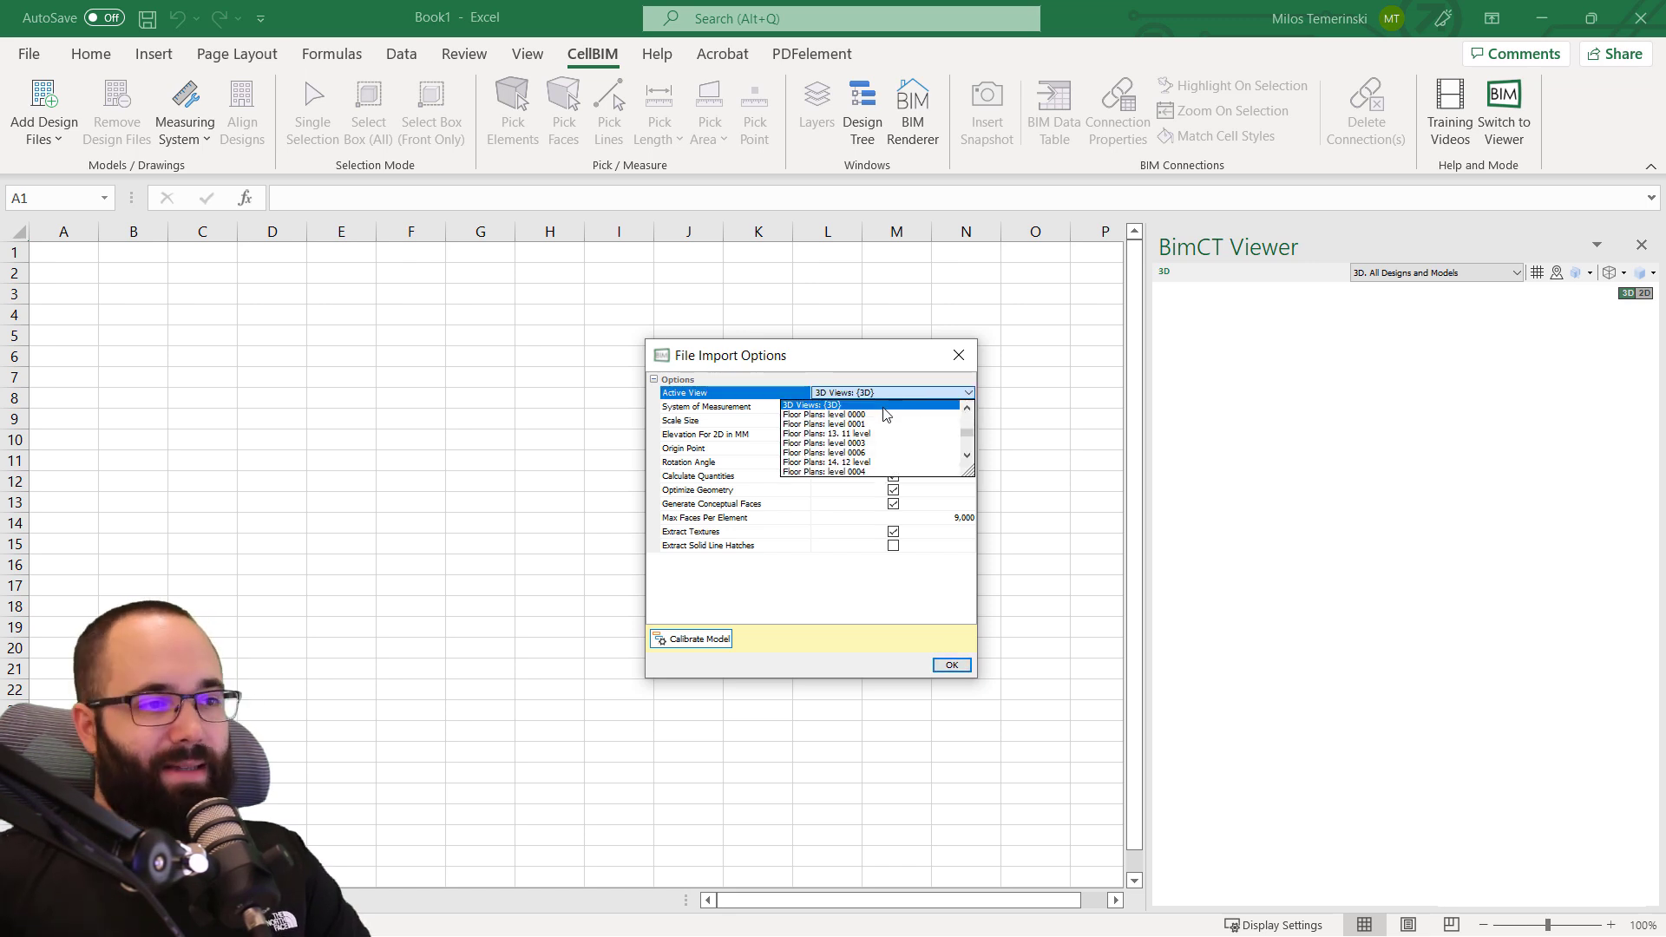
pyautogui.scroll(-1, 885, 421)
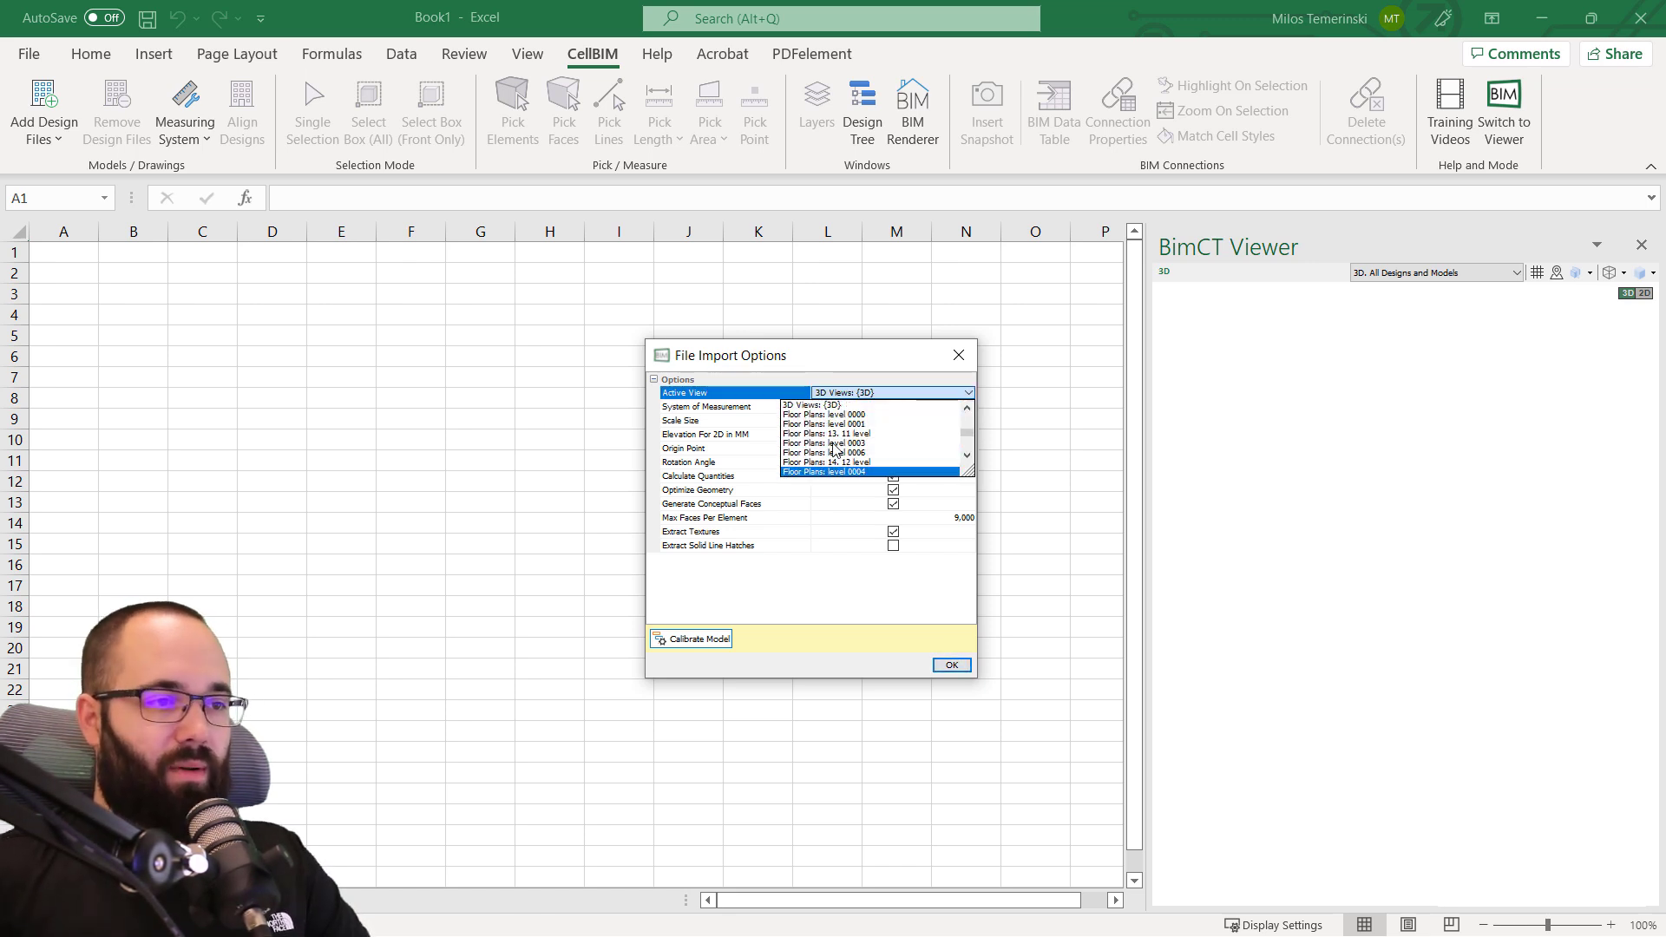
pyautogui.scroll(-1, 885, 432)
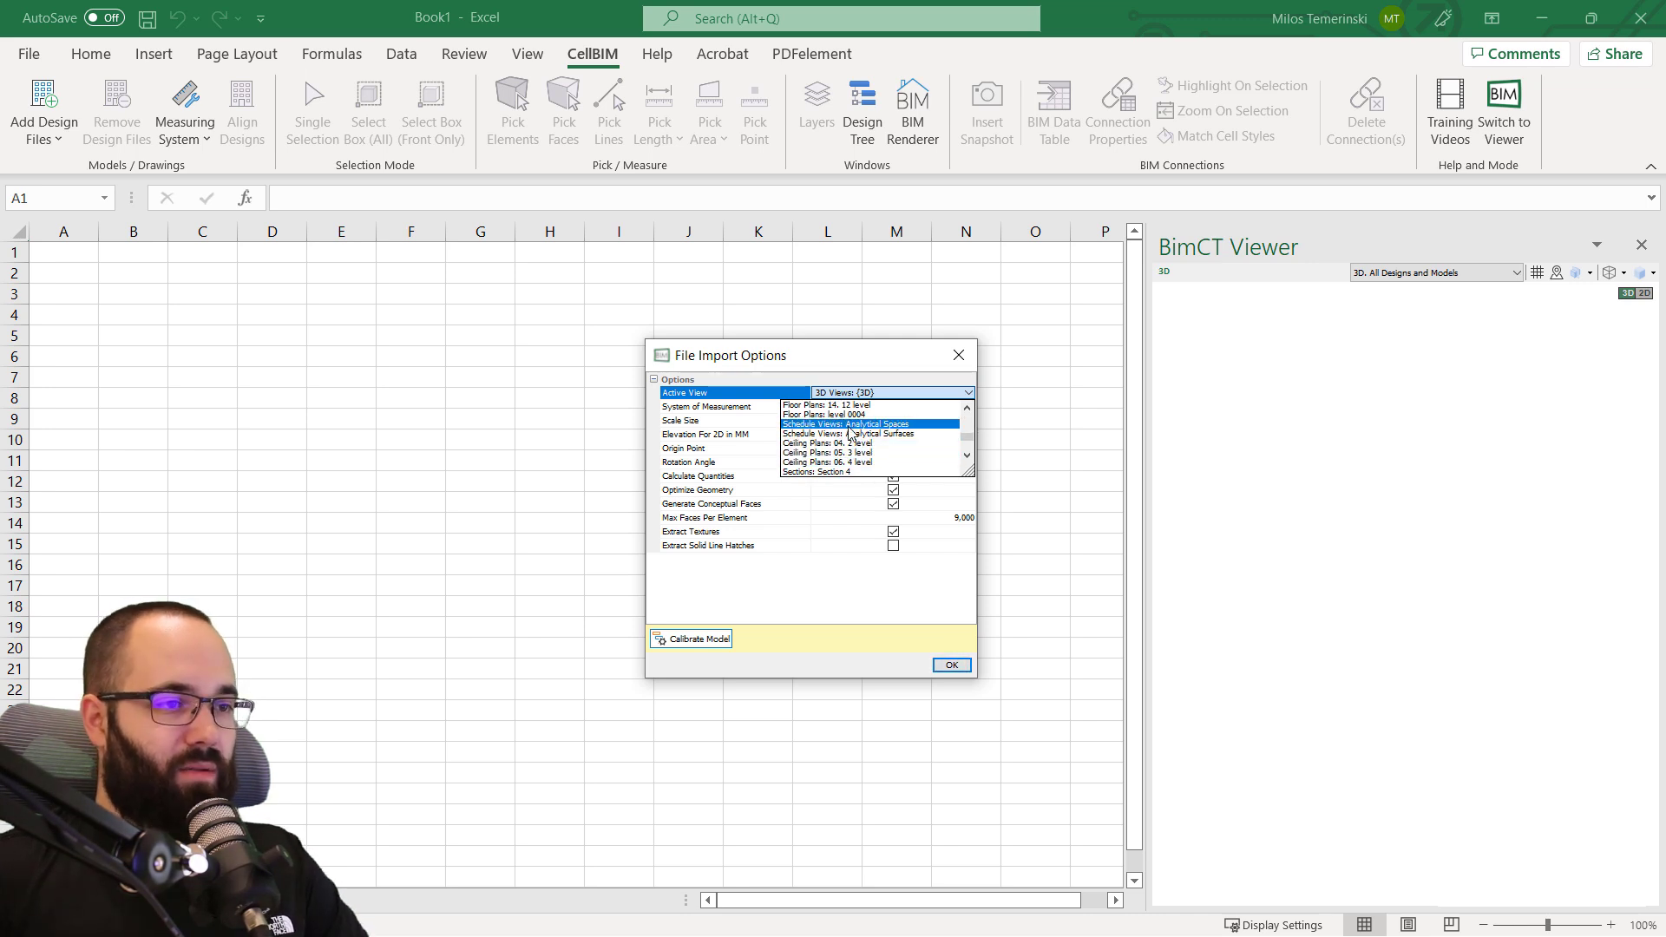
pyautogui.scroll(-3, 829, 451)
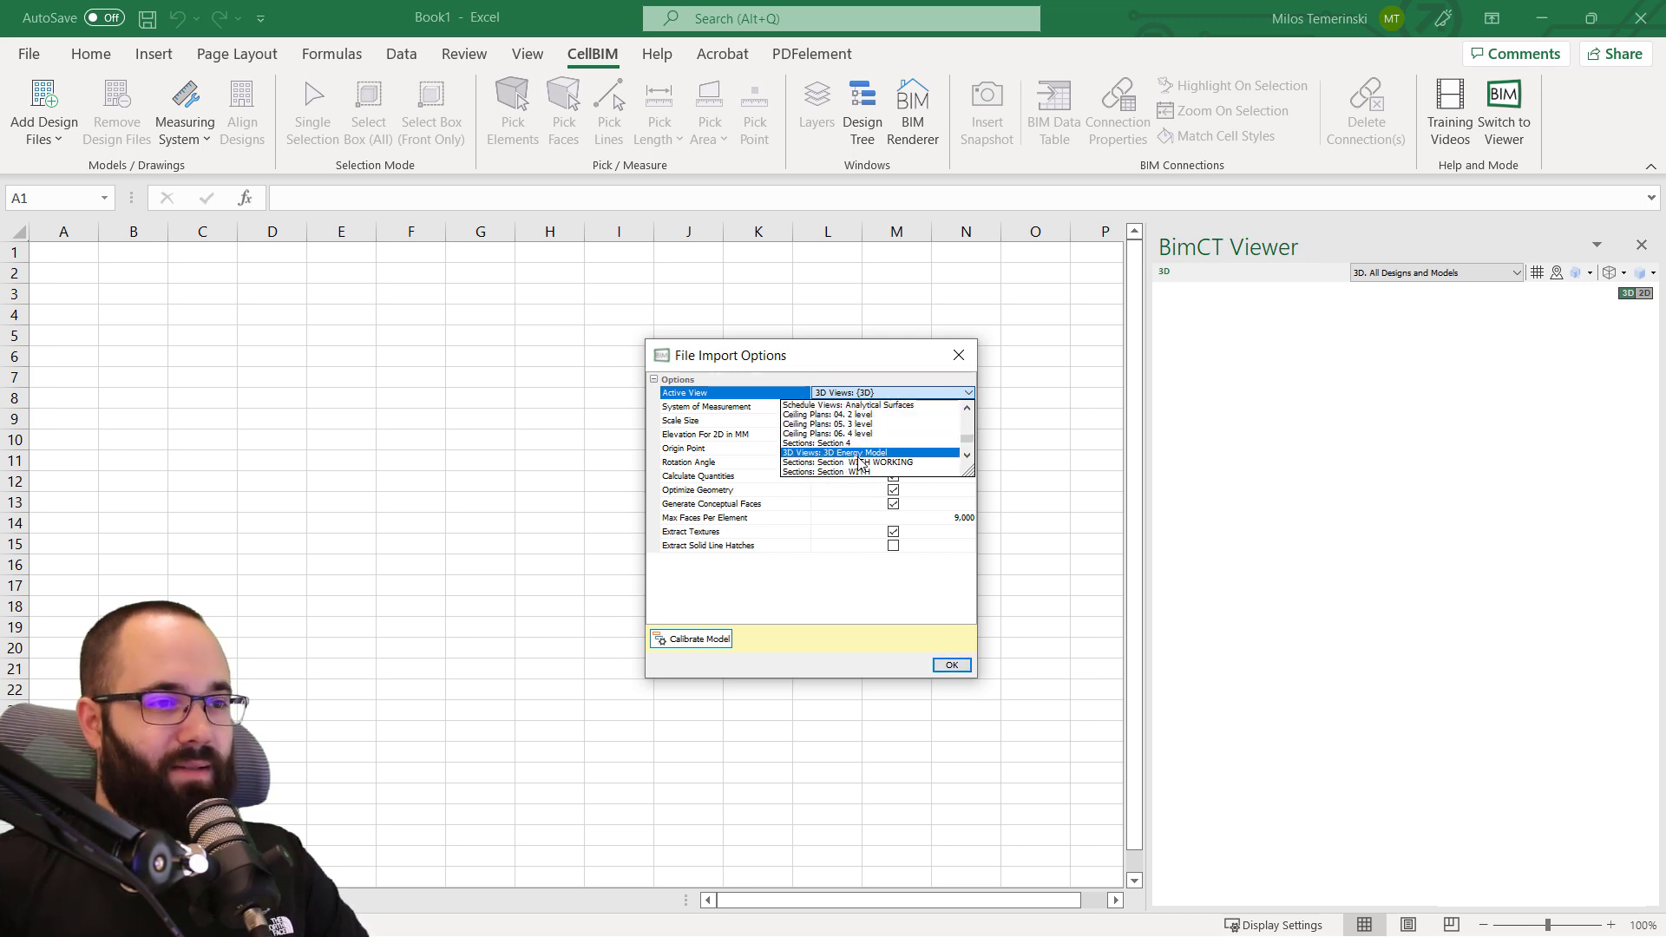
pyautogui.click(828, 397)
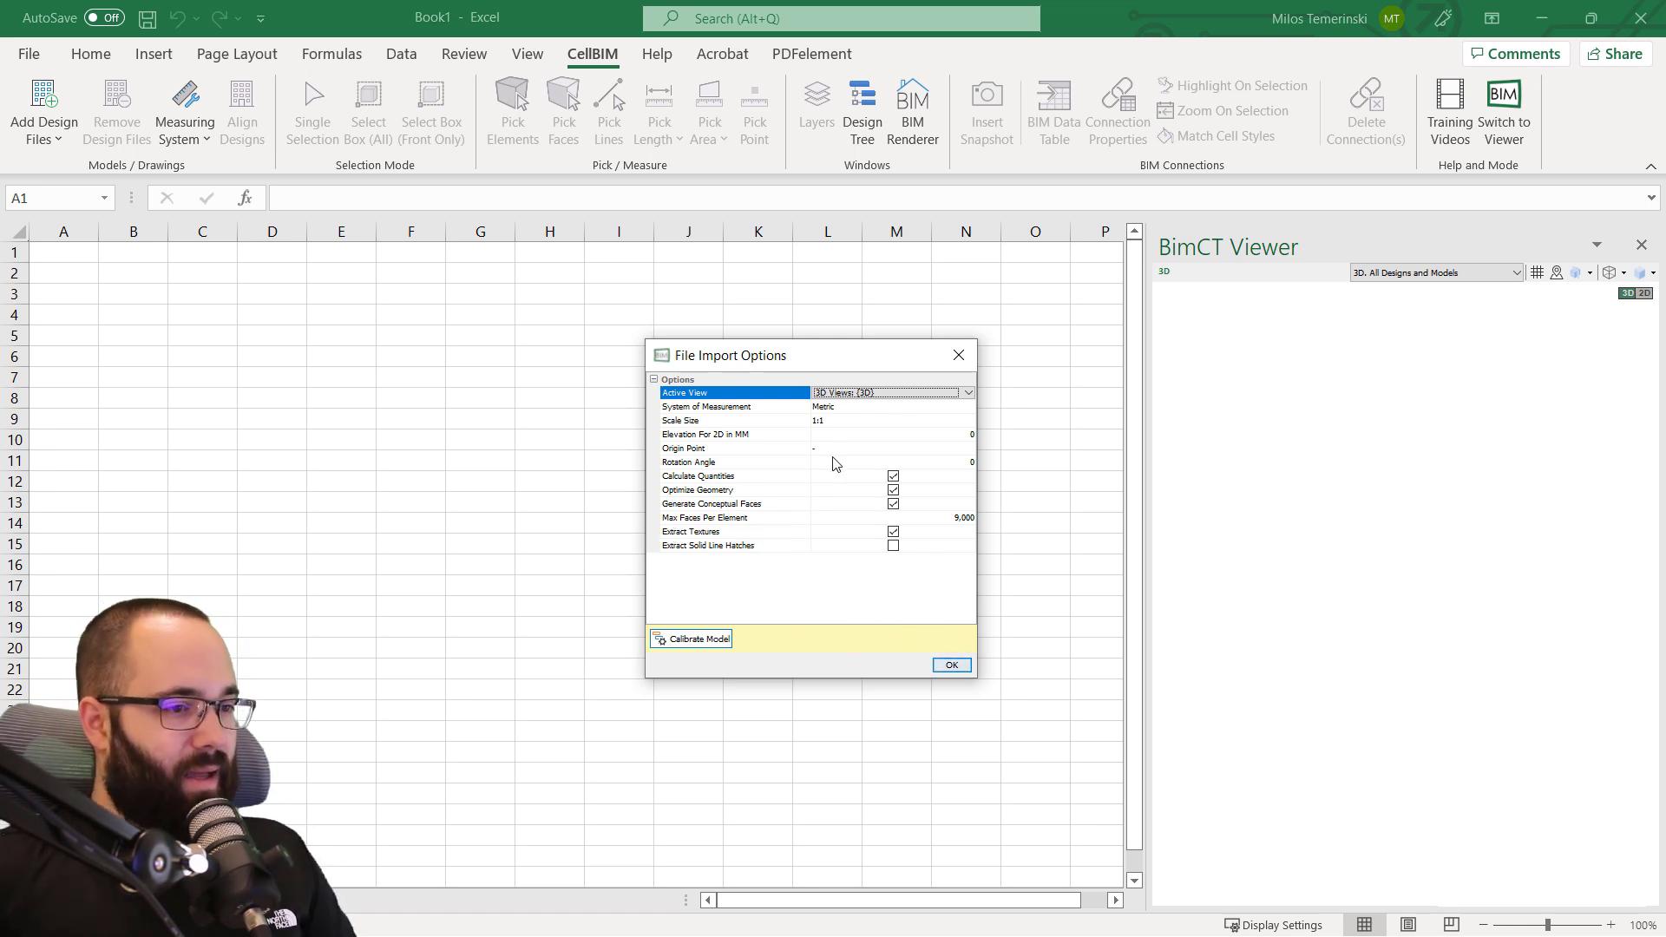
pyautogui.click(952, 667)
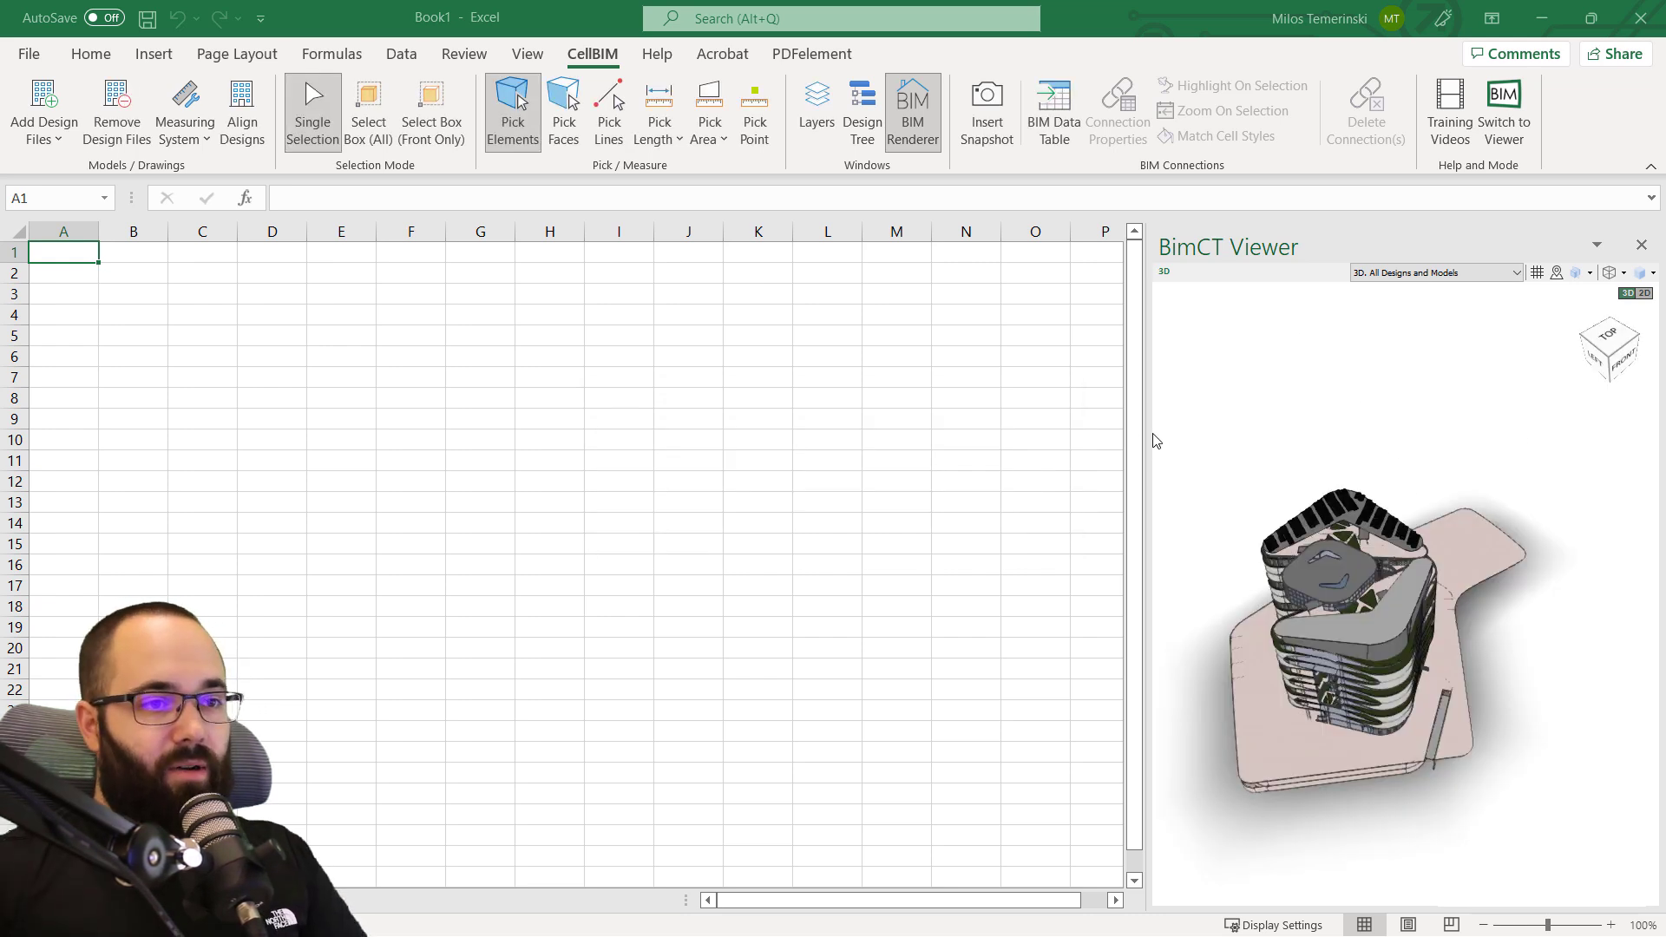
# Widen the BimCT Viewer pane and examine the imported office building from several angles, including its balconies and interior up close.
pyautogui.moveTo(1145, 433); pyautogui.dragTo(729, 446)
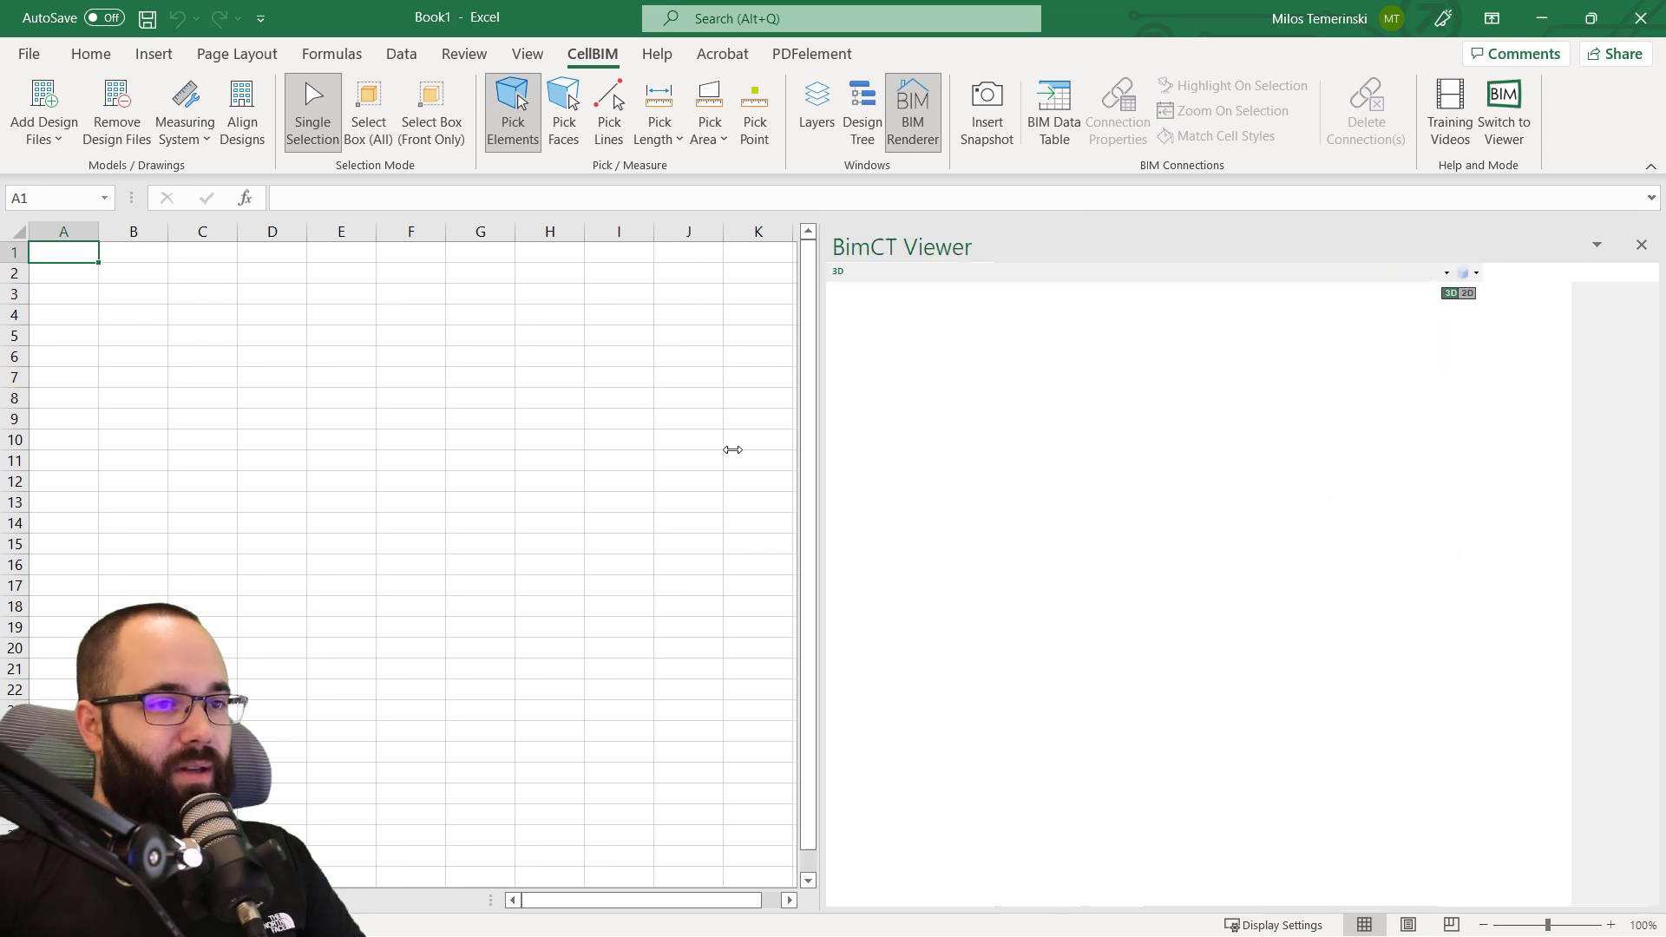
pyautogui.moveTo(1049, 550); pyautogui.dragTo(965, 440)
pyautogui.moveTo(1057, 491); pyautogui.dragTo(991, 525)
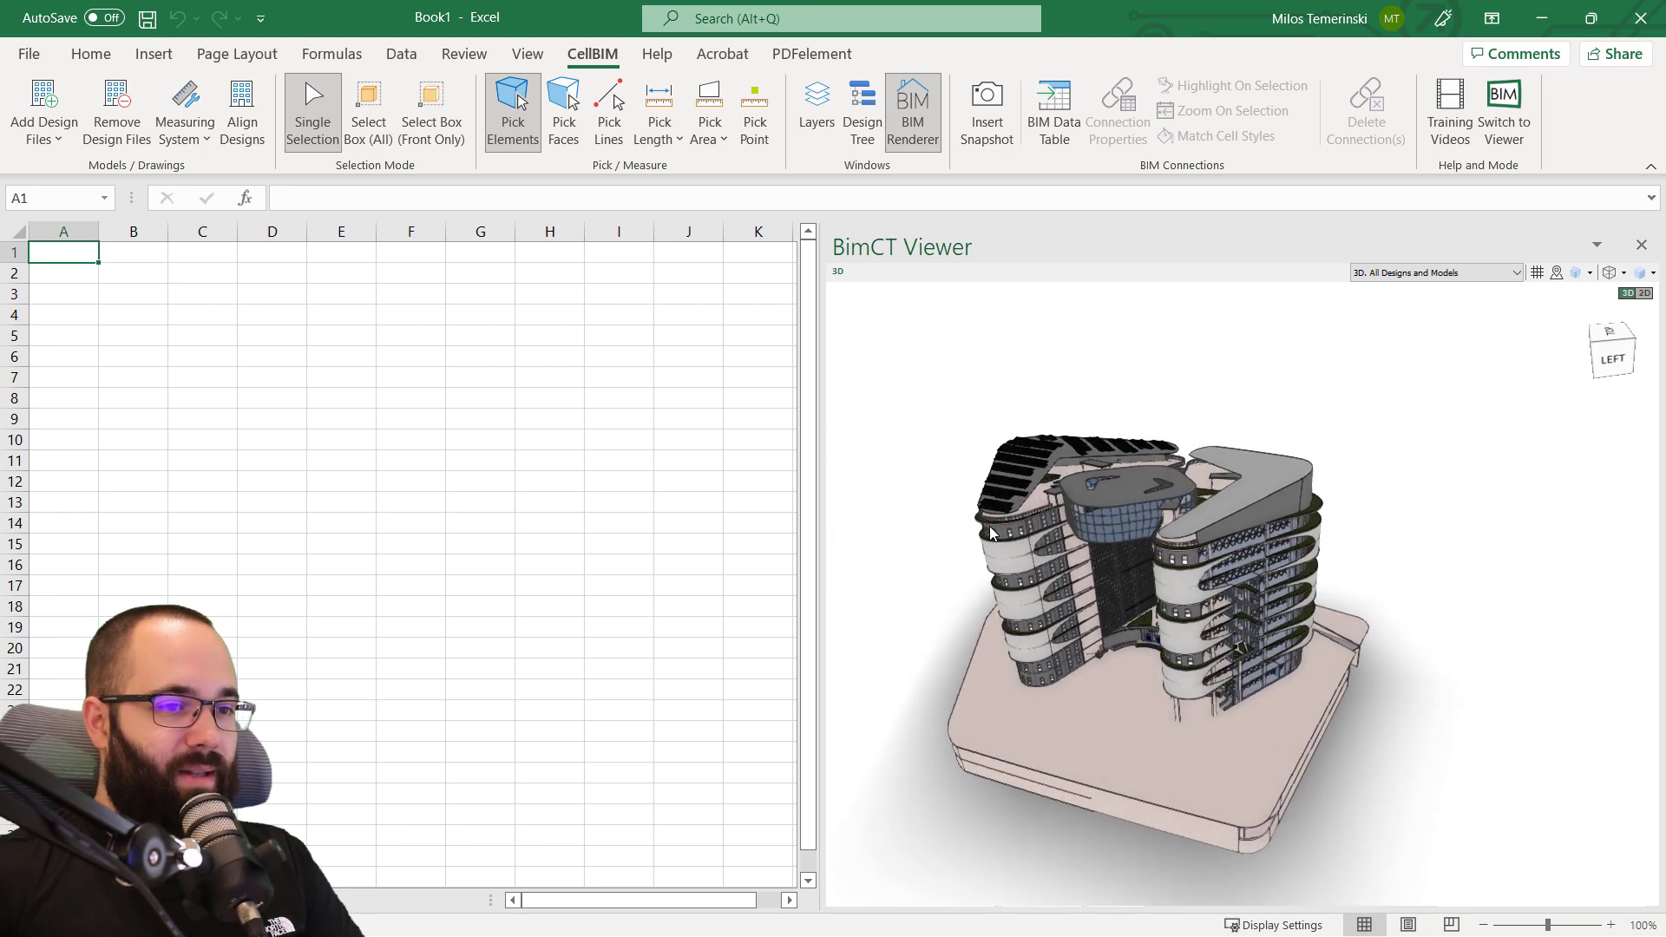
pyautogui.scroll(5, 1102, 580)
pyautogui.scroll(10, 1218, 496)
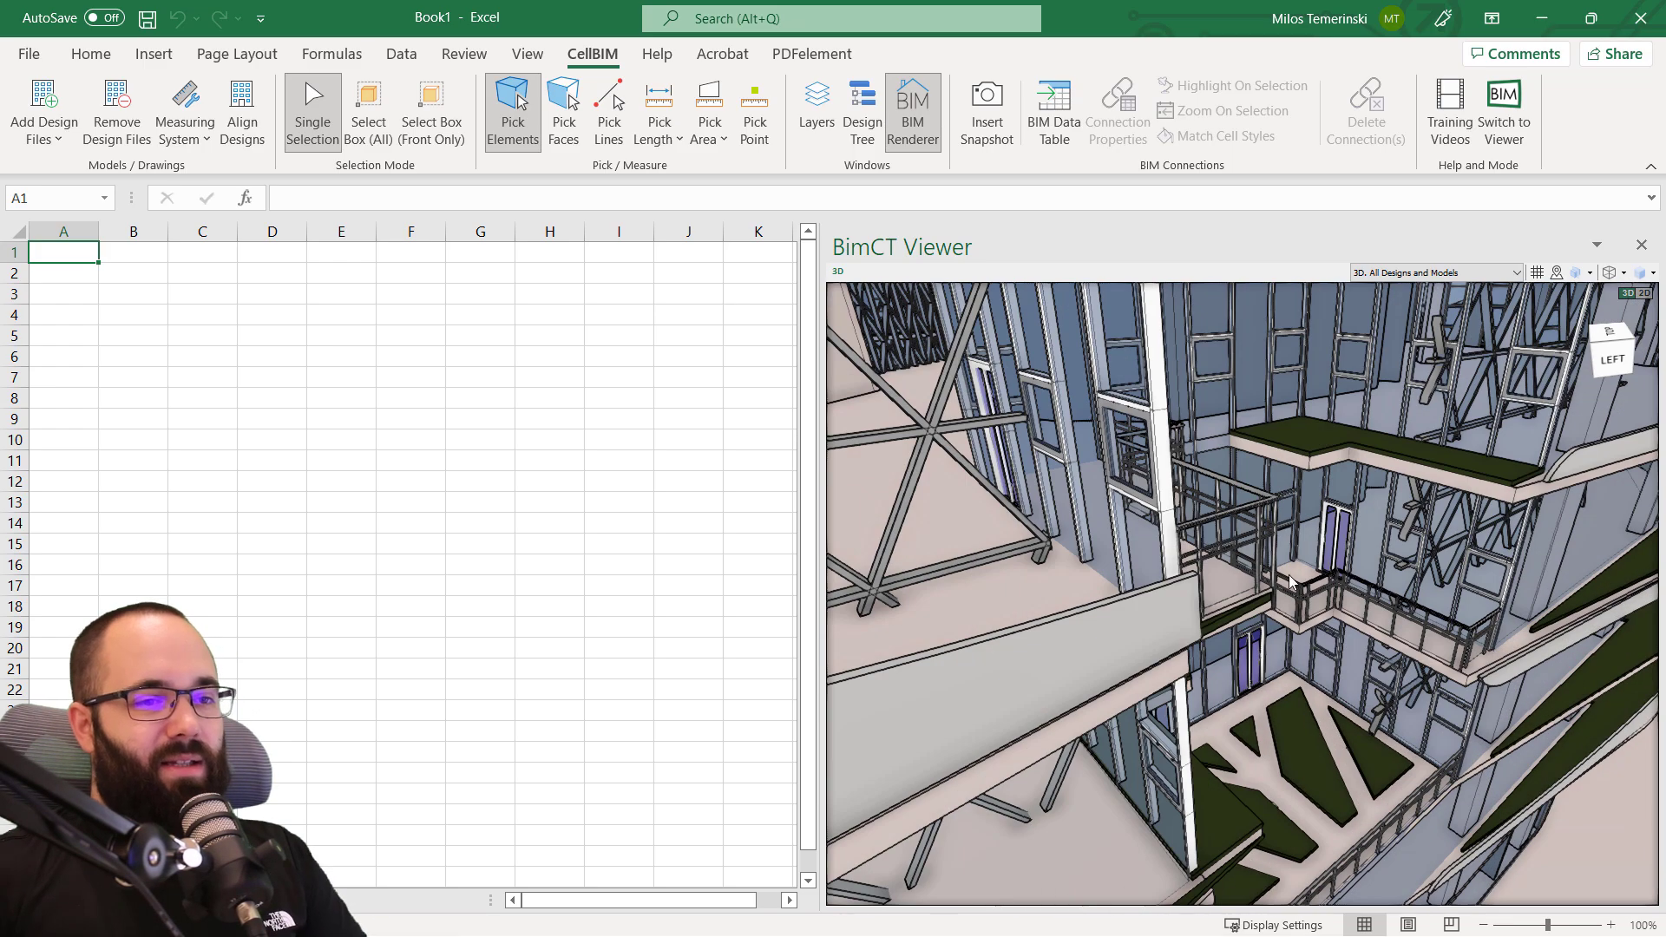
pyautogui.scroll(5, 1289, 575)
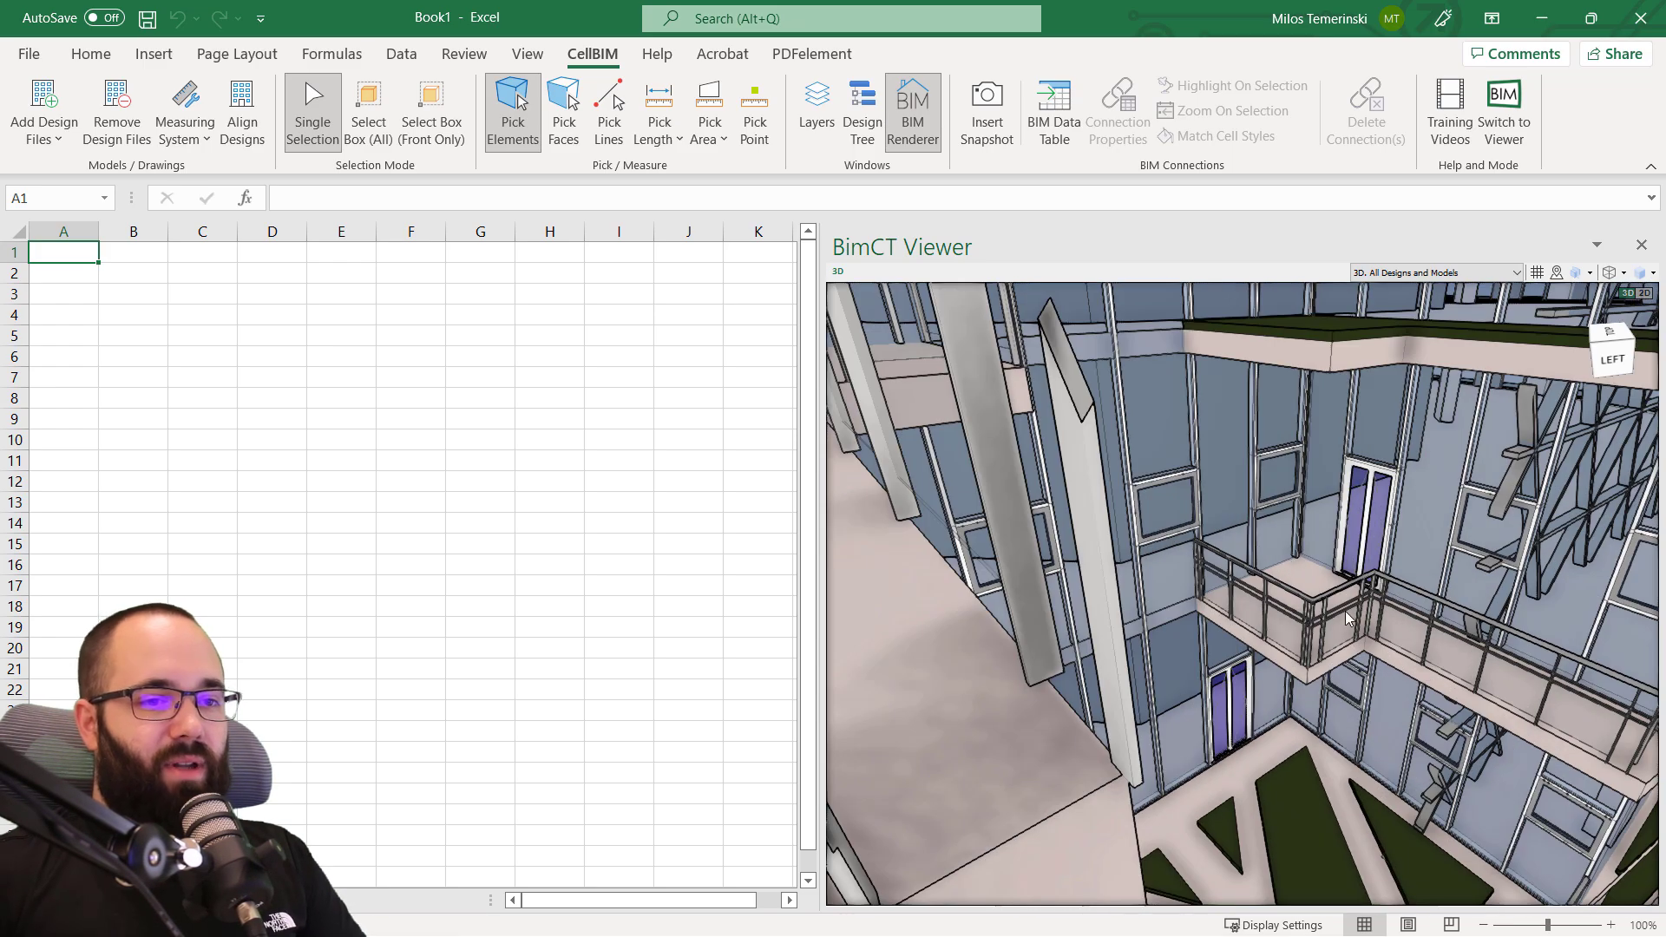
pyautogui.scroll(-8, 1310, 551)
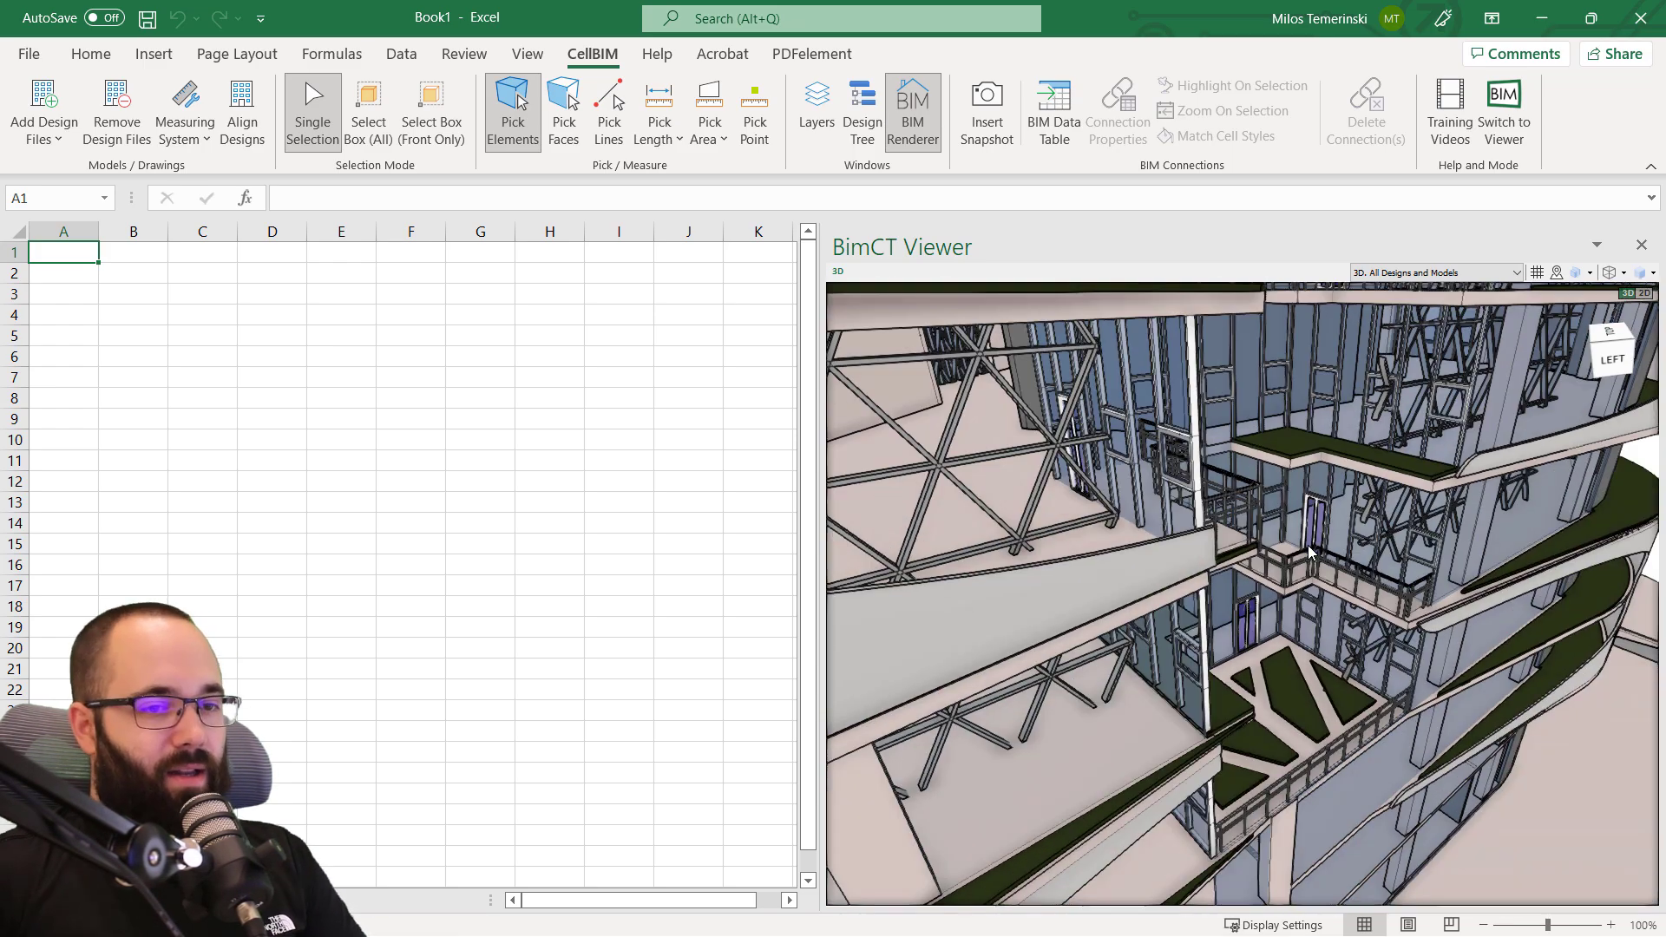
pyautogui.scroll(-10, 1309, 553)
pyautogui.moveTo(1309, 555); pyautogui.dragTo(1301, 321)
pyautogui.scroll(-3, 1285, 391)
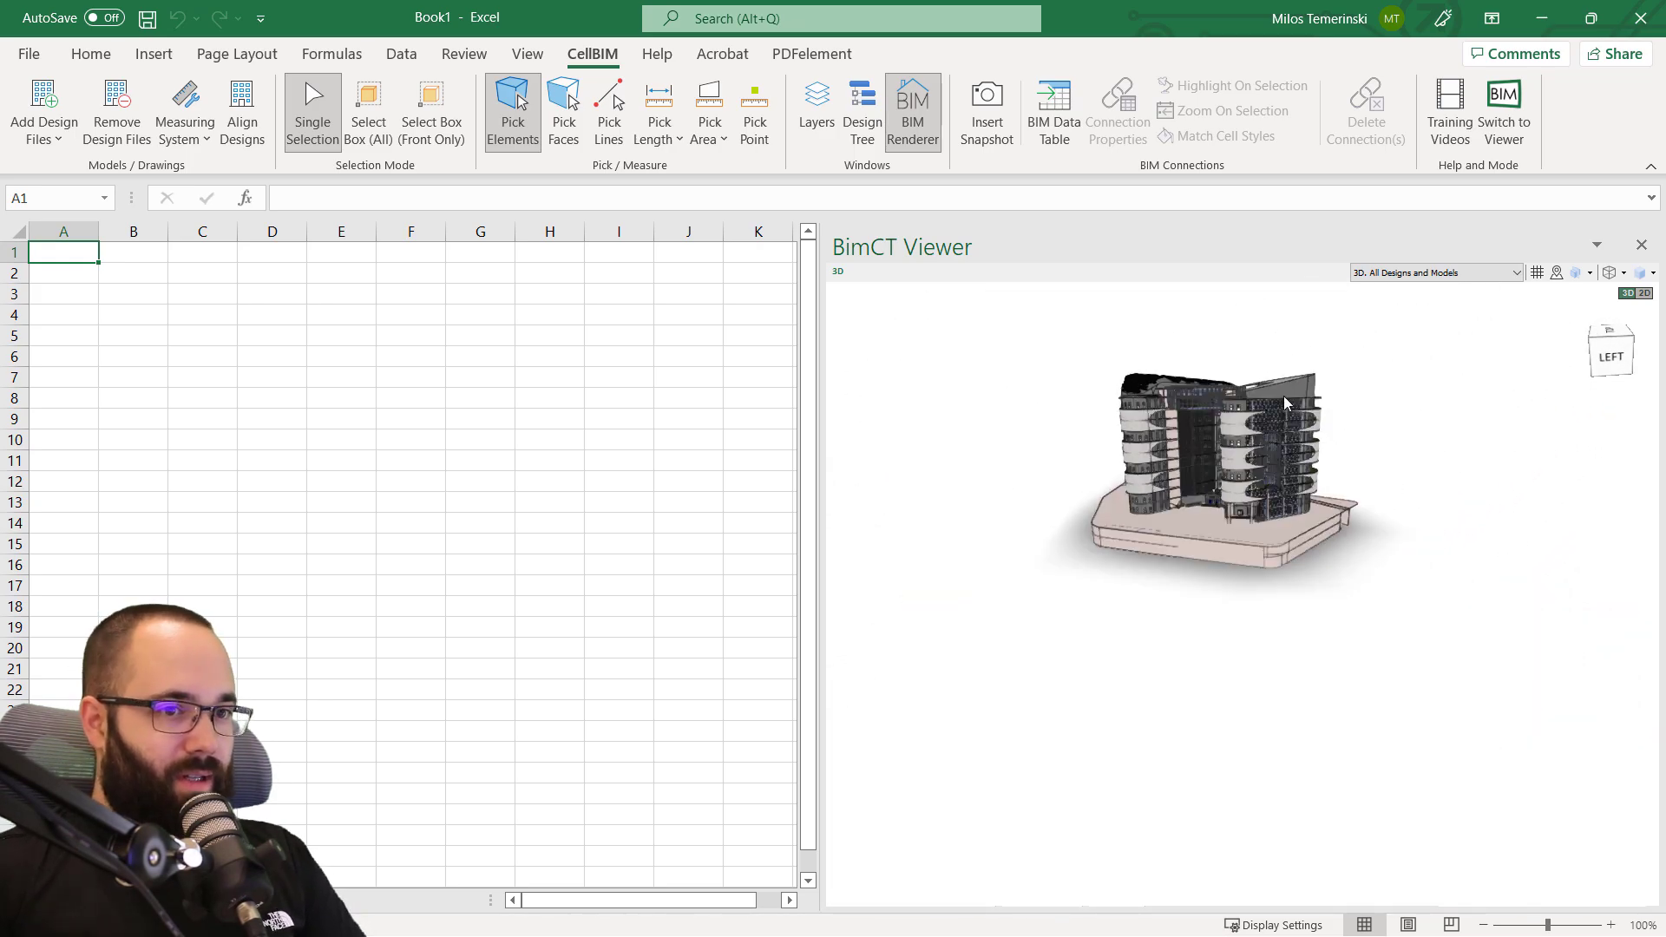
pyautogui.scroll(8, 1260, 447)
pyautogui.moveTo(1262, 425); pyautogui.dragTo(1257, 473)
pyautogui.moveTo(1090, 887)
pyautogui.mouseDown()
pyautogui.moveTo(1127, 727)
pyautogui.moveTo(1096, 644)
pyautogui.moveTo(1096, 680)
pyautogui.mouseUp()
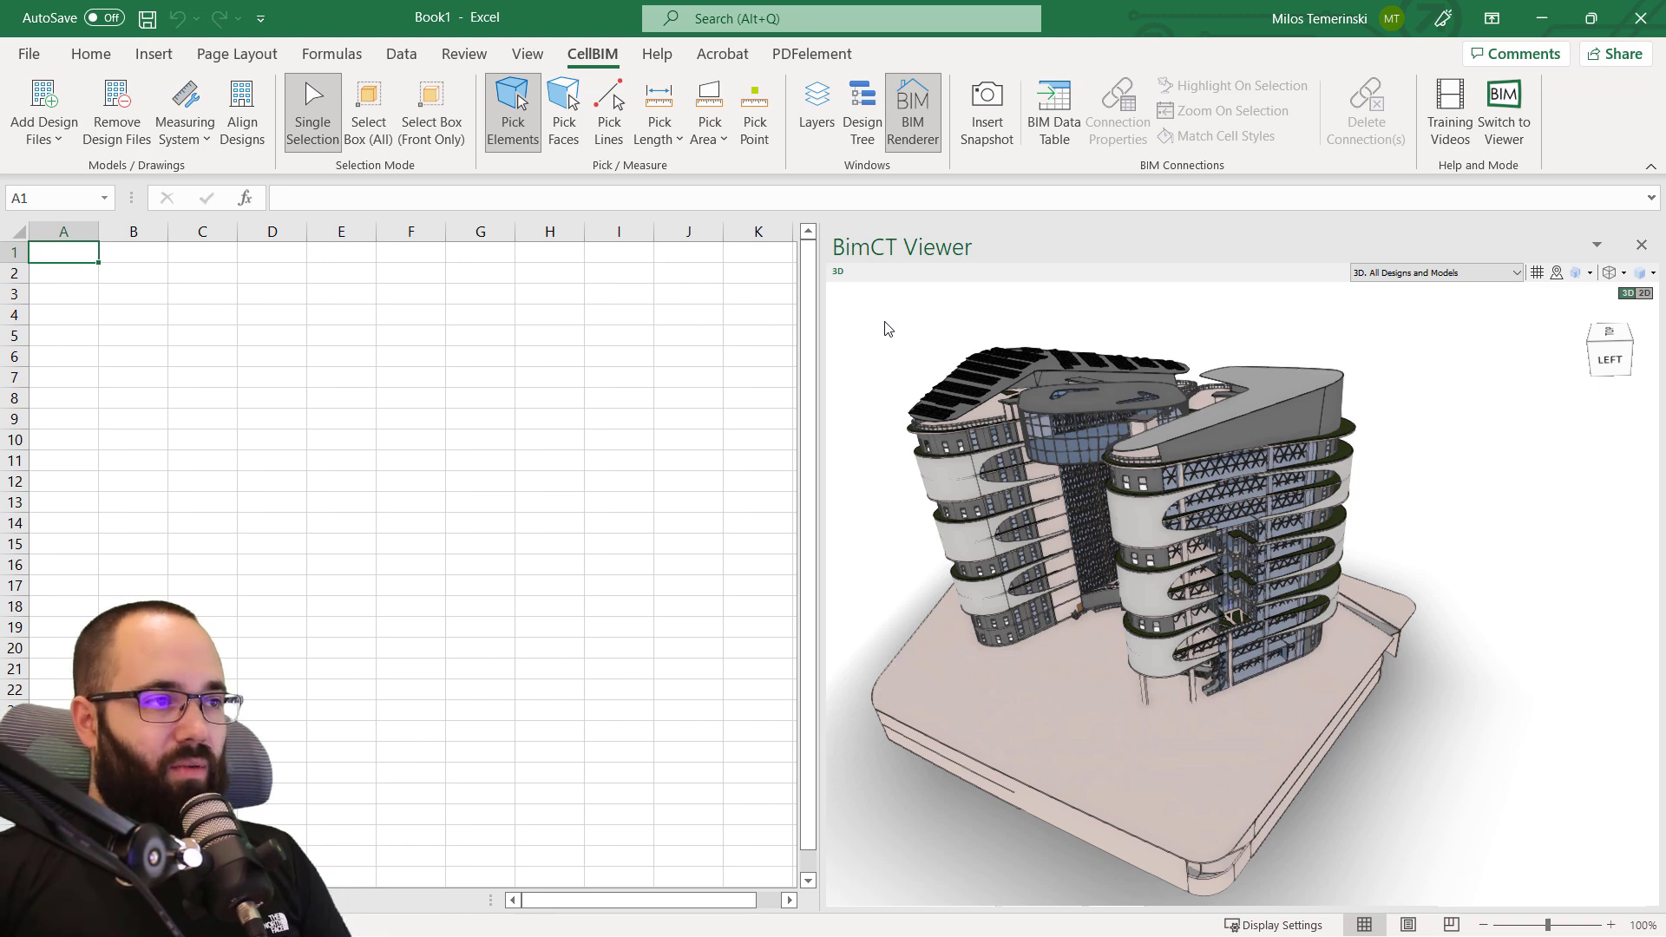
# Import the AutoCAD file Office_Building_project_design as a 2D drawing with the default import options.
pyautogui.click(38, 150)
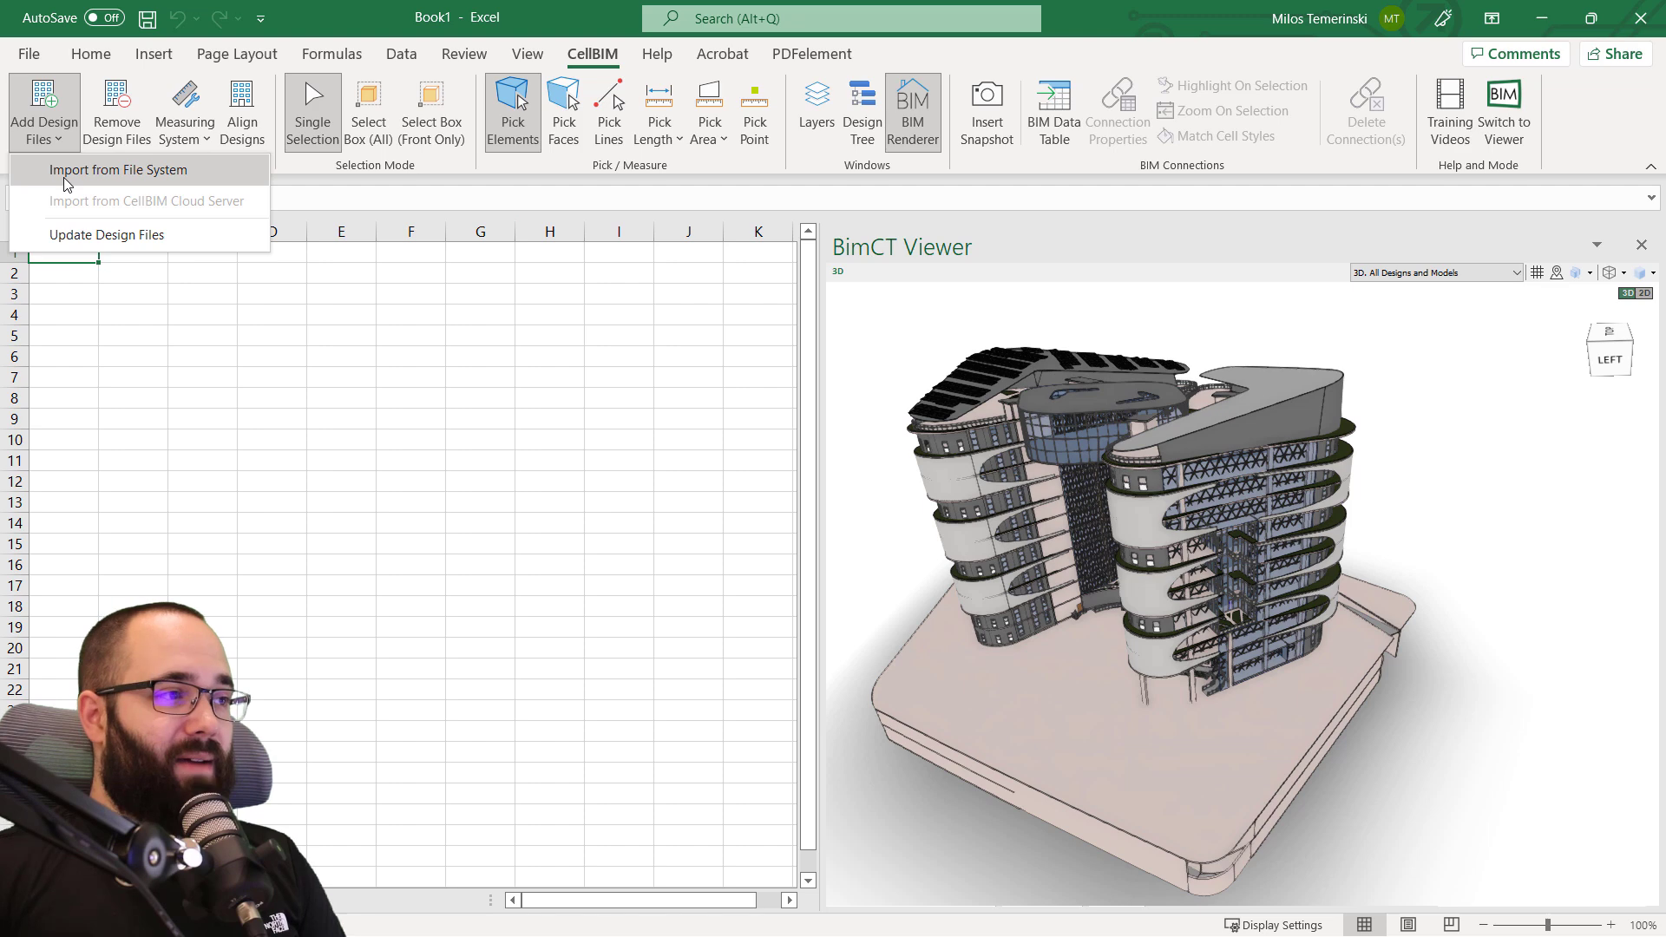
pyautogui.click(65, 177)
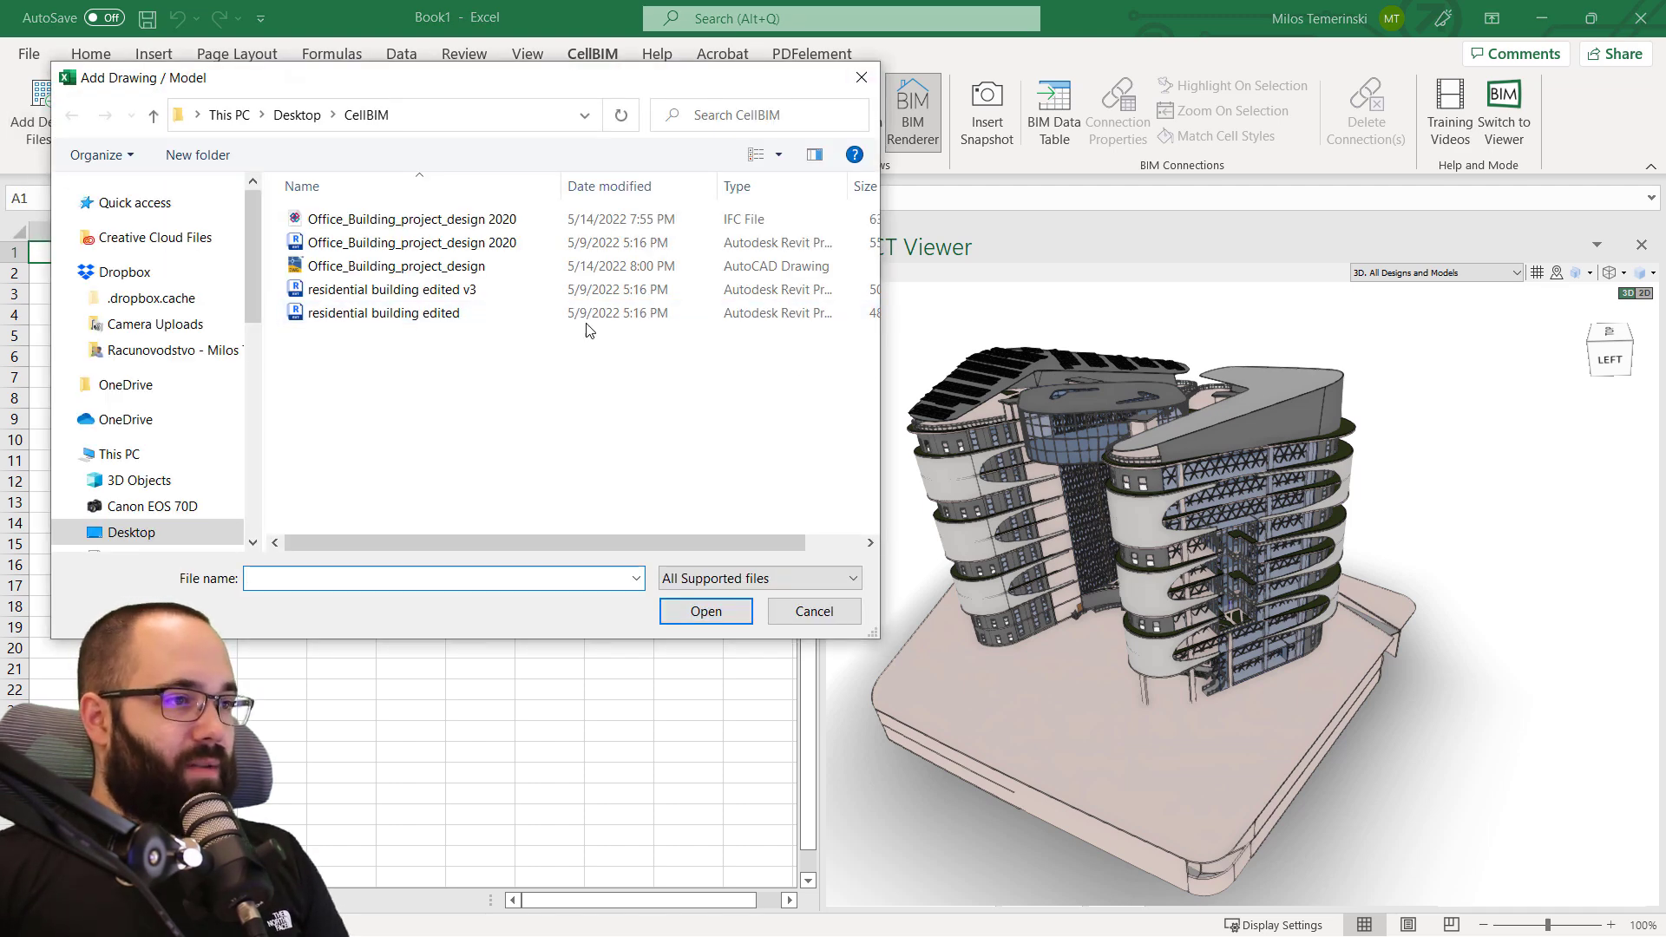
pyautogui.click(368, 222)
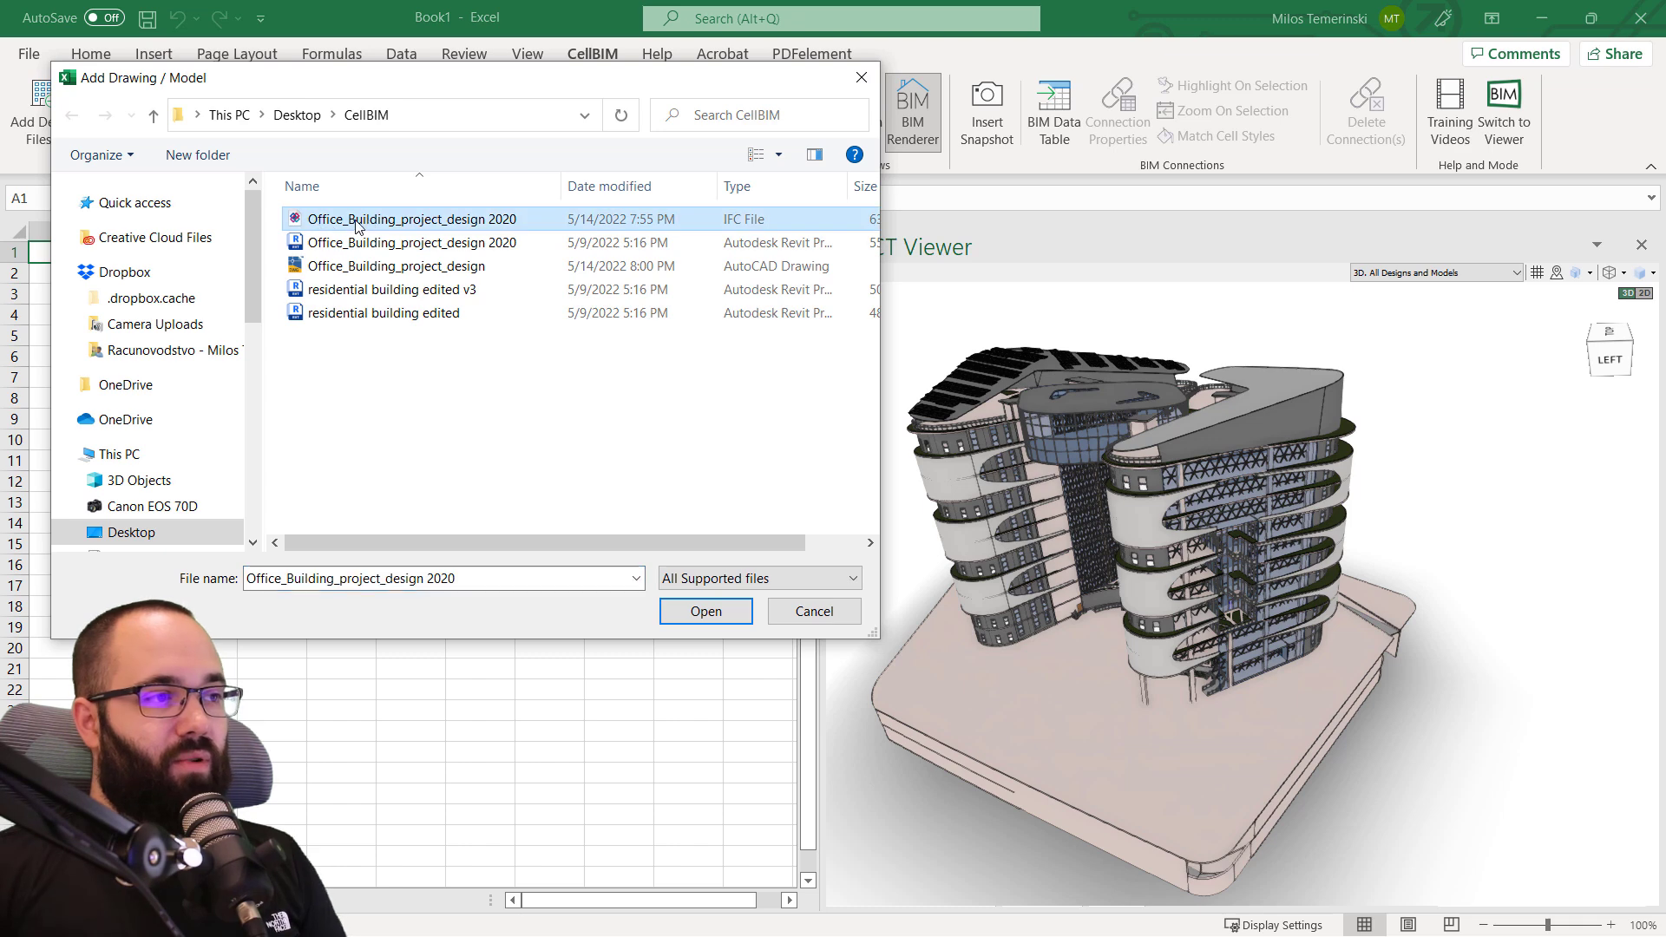
pyautogui.click(336, 266)
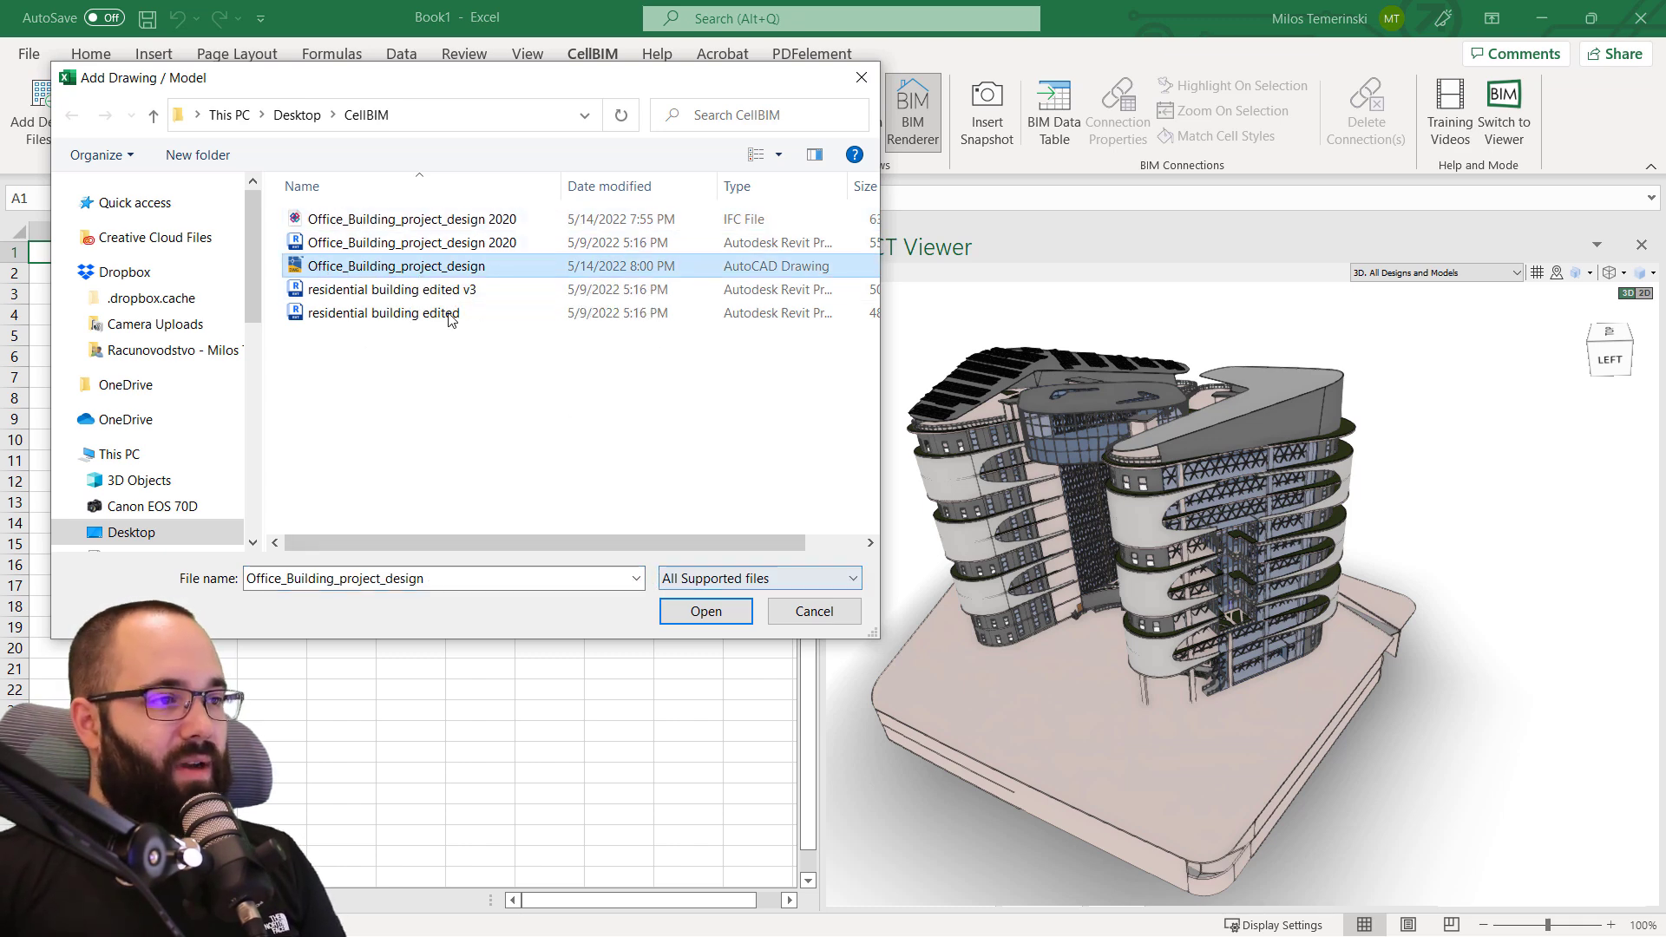
pyautogui.click(685, 614)
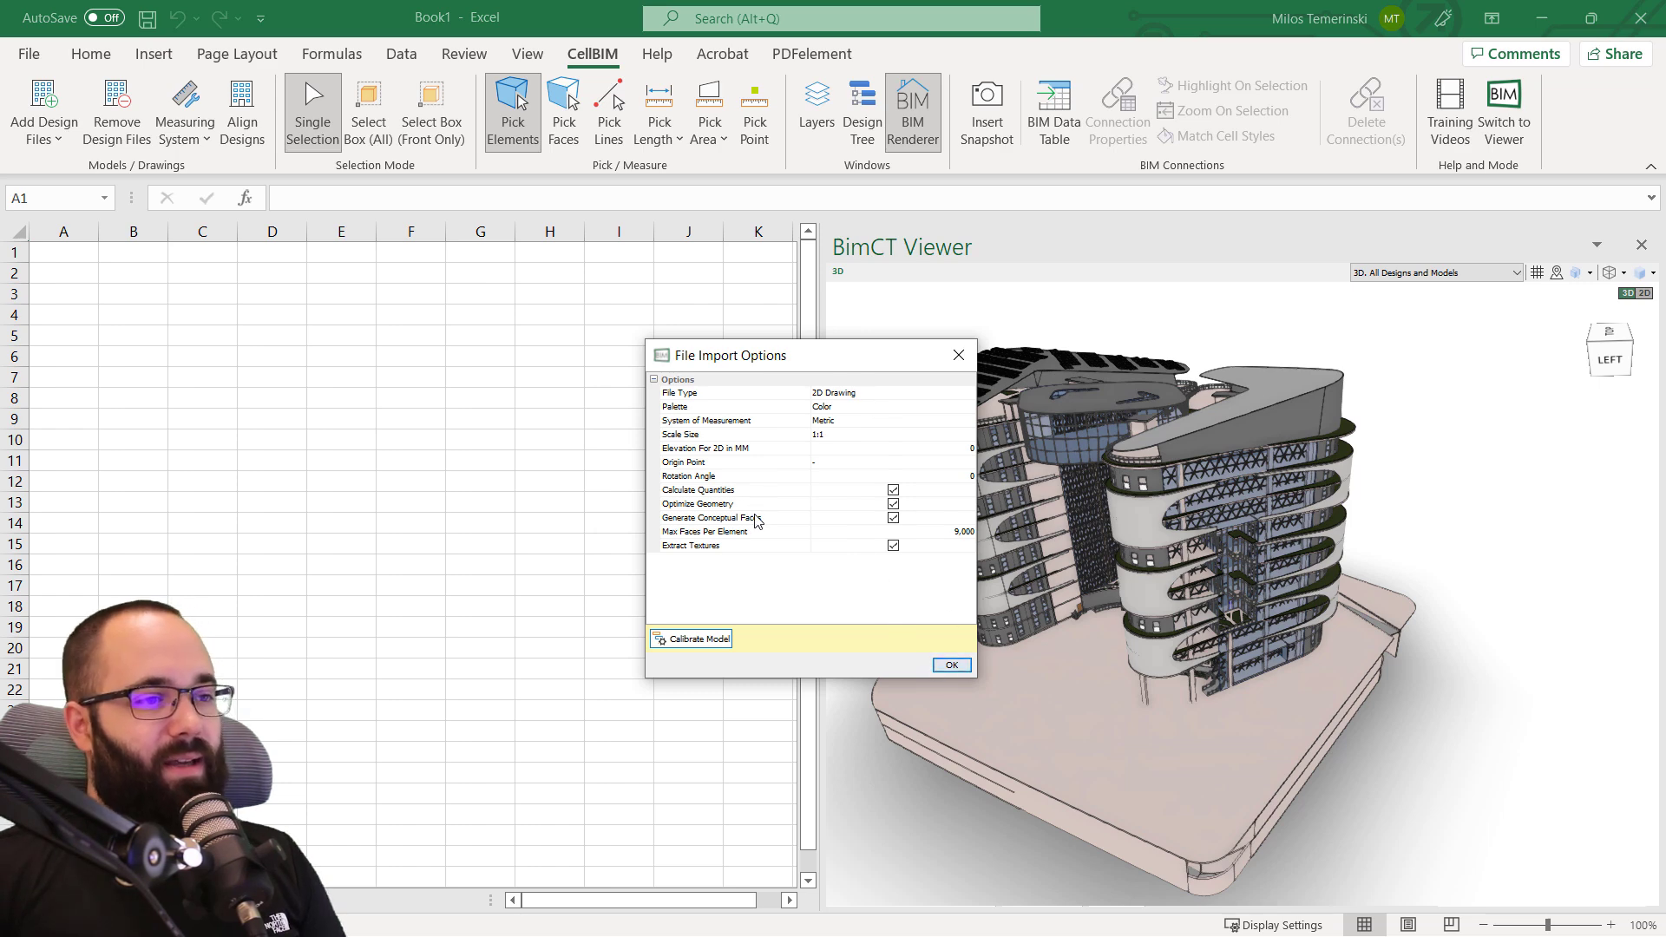
pyautogui.click(952, 665)
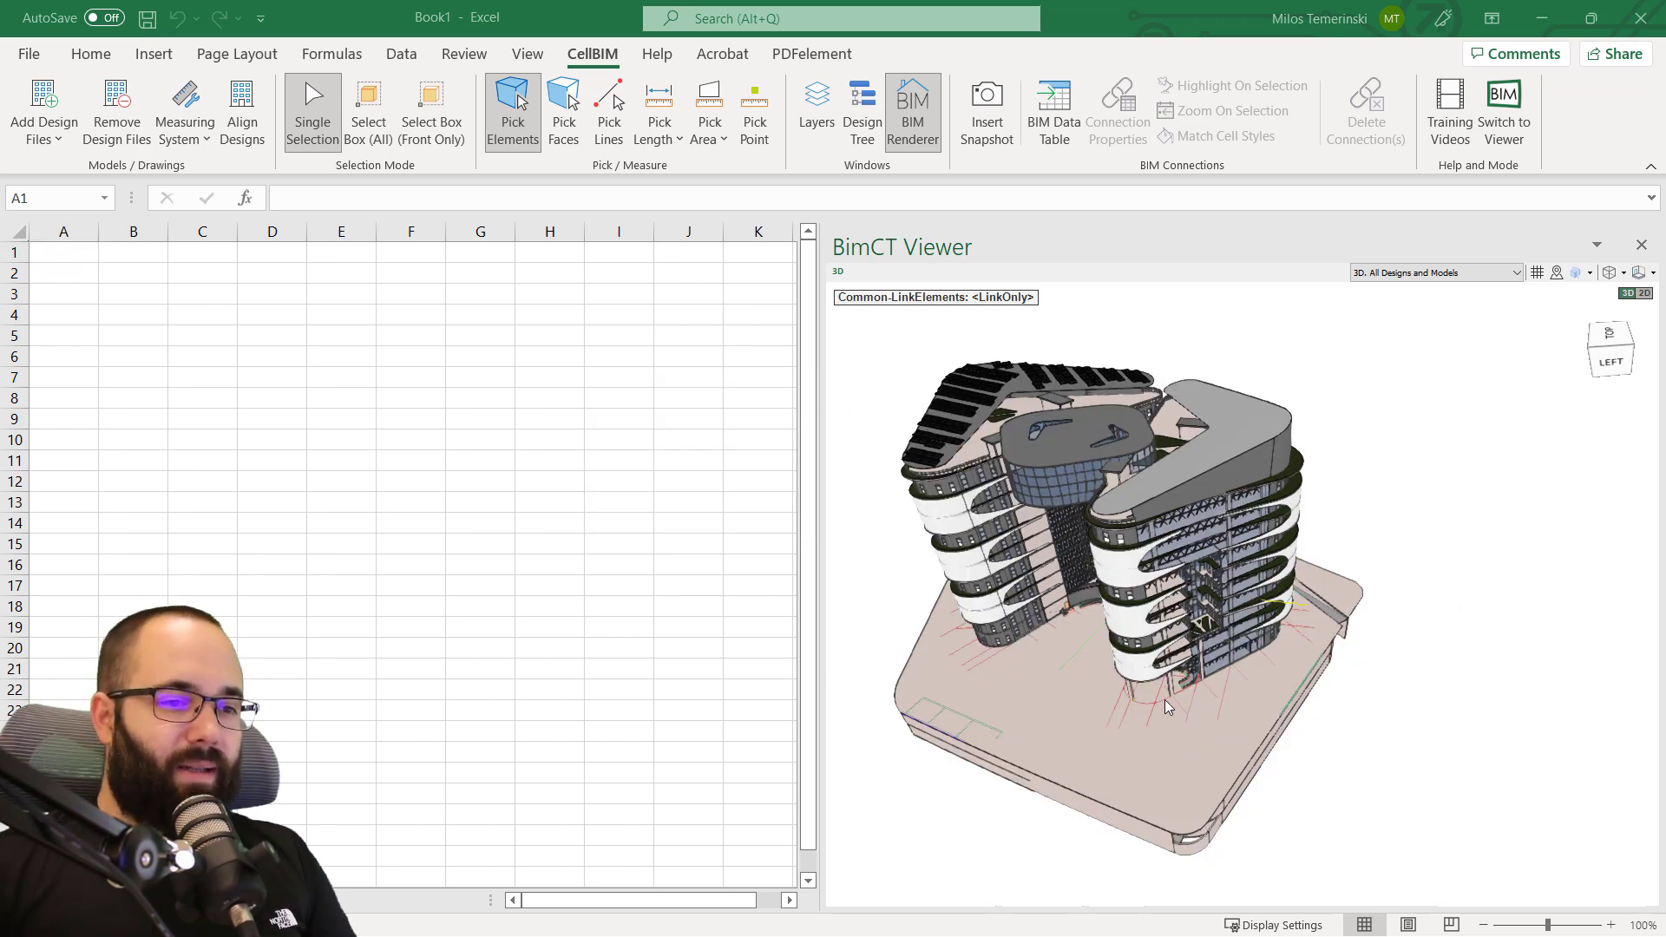
# Examine how the imported drawing lines sit against the base of the office building model.
pyautogui.moveTo(1144, 727); pyautogui.dragTo(1372, 781)
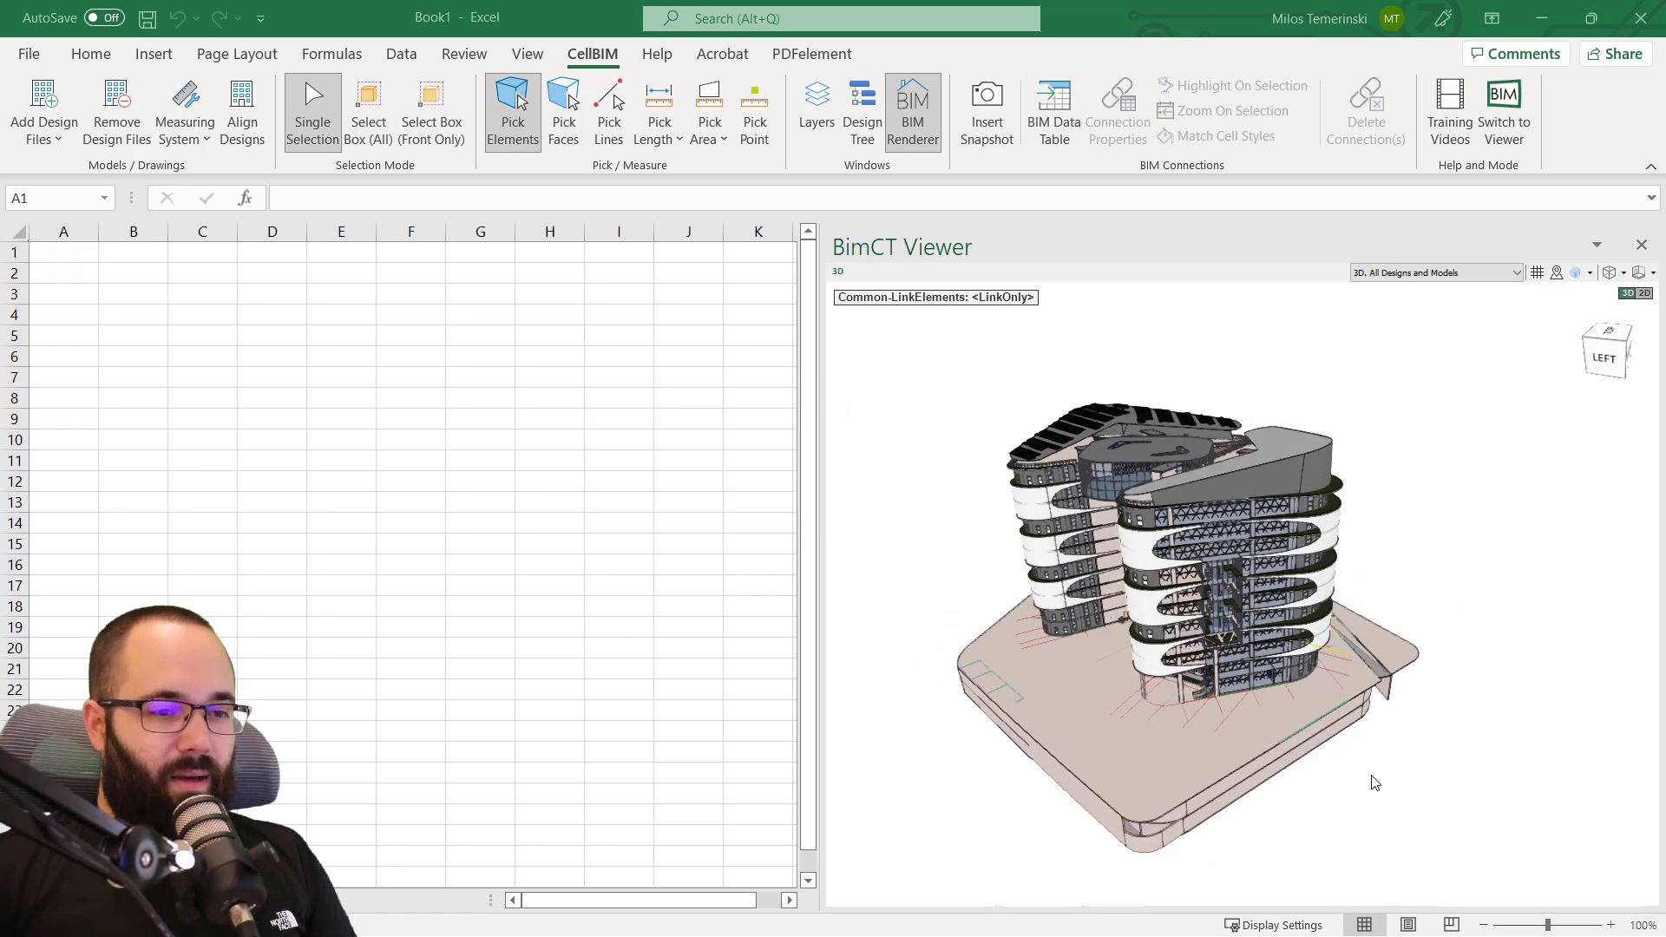
pyautogui.scroll(5, 1286, 718)
pyautogui.scroll(-5, 1287, 718)
pyautogui.moveTo(1287, 718); pyautogui.dragTo(1291, 583)
pyautogui.scroll(-2, 1336, 572)
pyautogui.scroll(1, 997, 580)
pyautogui.scroll(1, 1196, 592)
pyautogui.moveTo(1124, 613); pyautogui.dragTo(1093, 607)
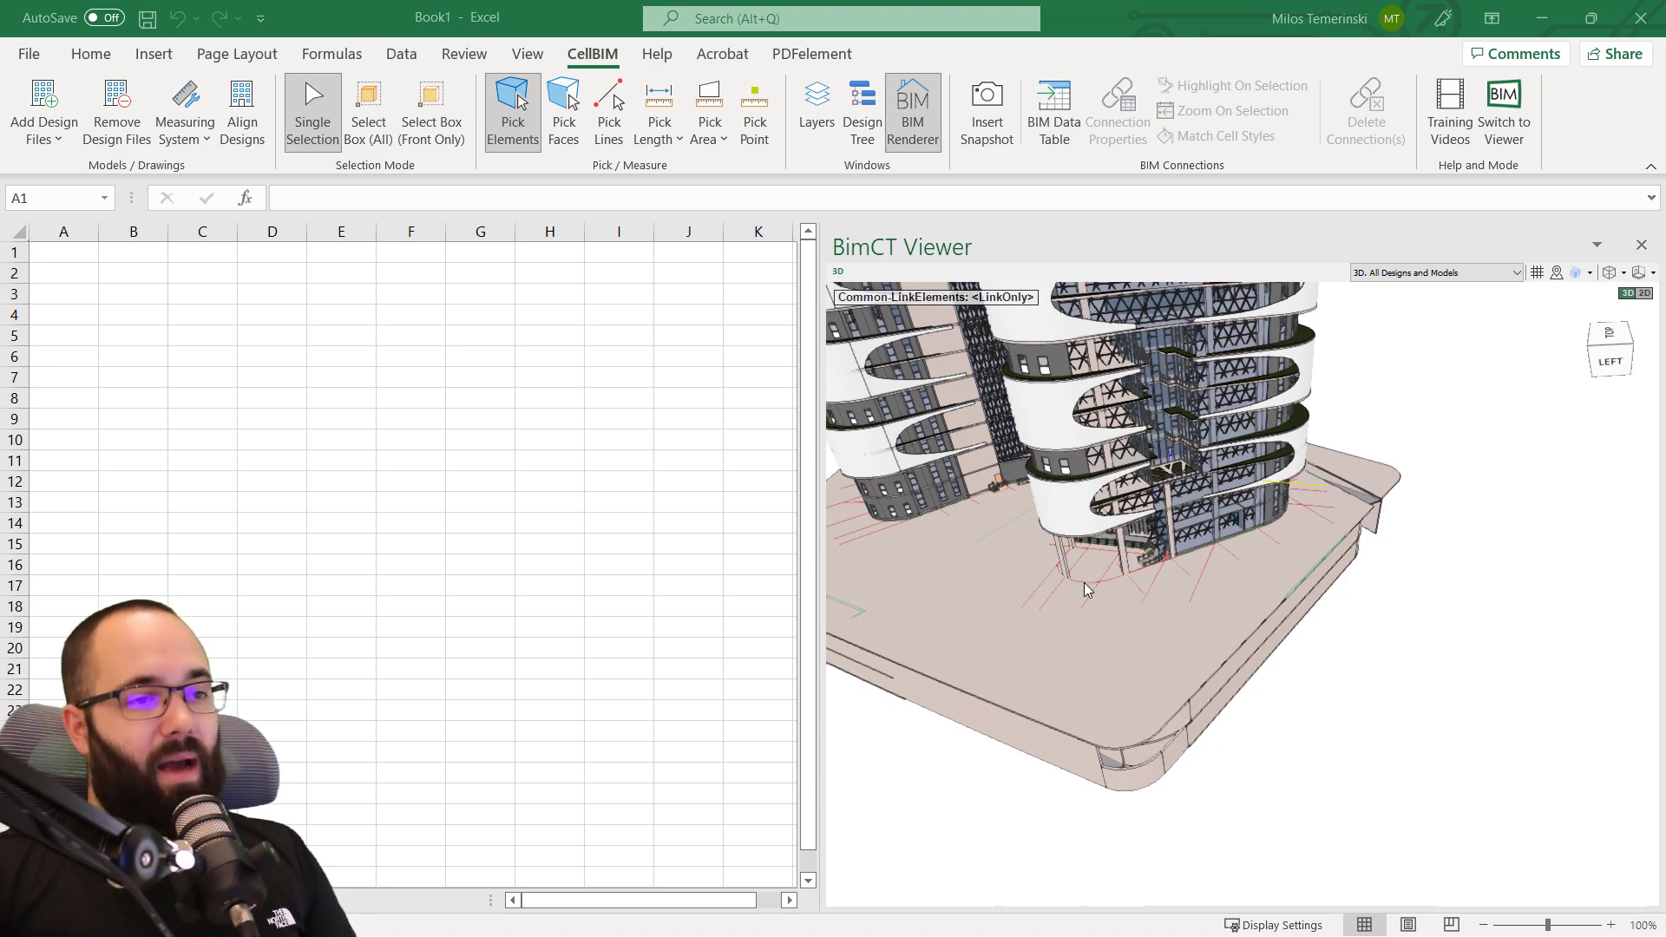
pyautogui.moveTo(1142, 601)
pyautogui.mouseDown()
pyautogui.moveTo(1104, 637)
pyautogui.moveTo(1139, 597)
pyautogui.mouseUp()
pyautogui.scroll(2, 1115, 545)
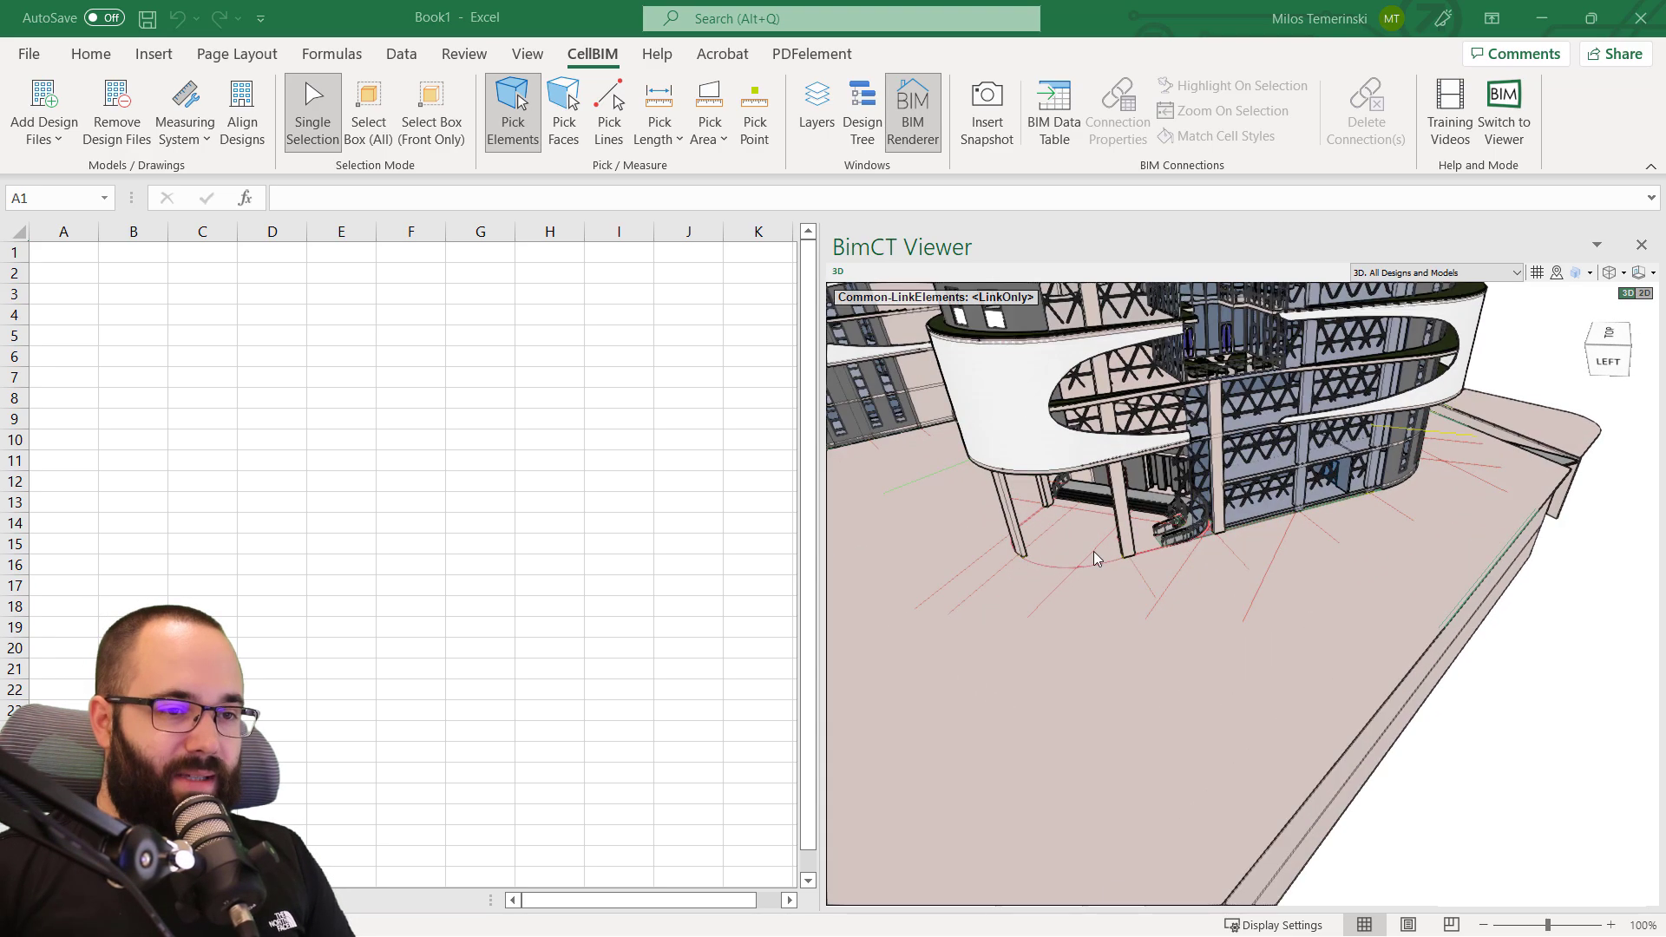
pyautogui.scroll(-4, 1164, 571)
pyautogui.moveTo(1101, 602)
pyautogui.mouseDown()
pyautogui.moveTo(1138, 570)
pyautogui.moveTo(1113, 599)
pyautogui.mouseUp()
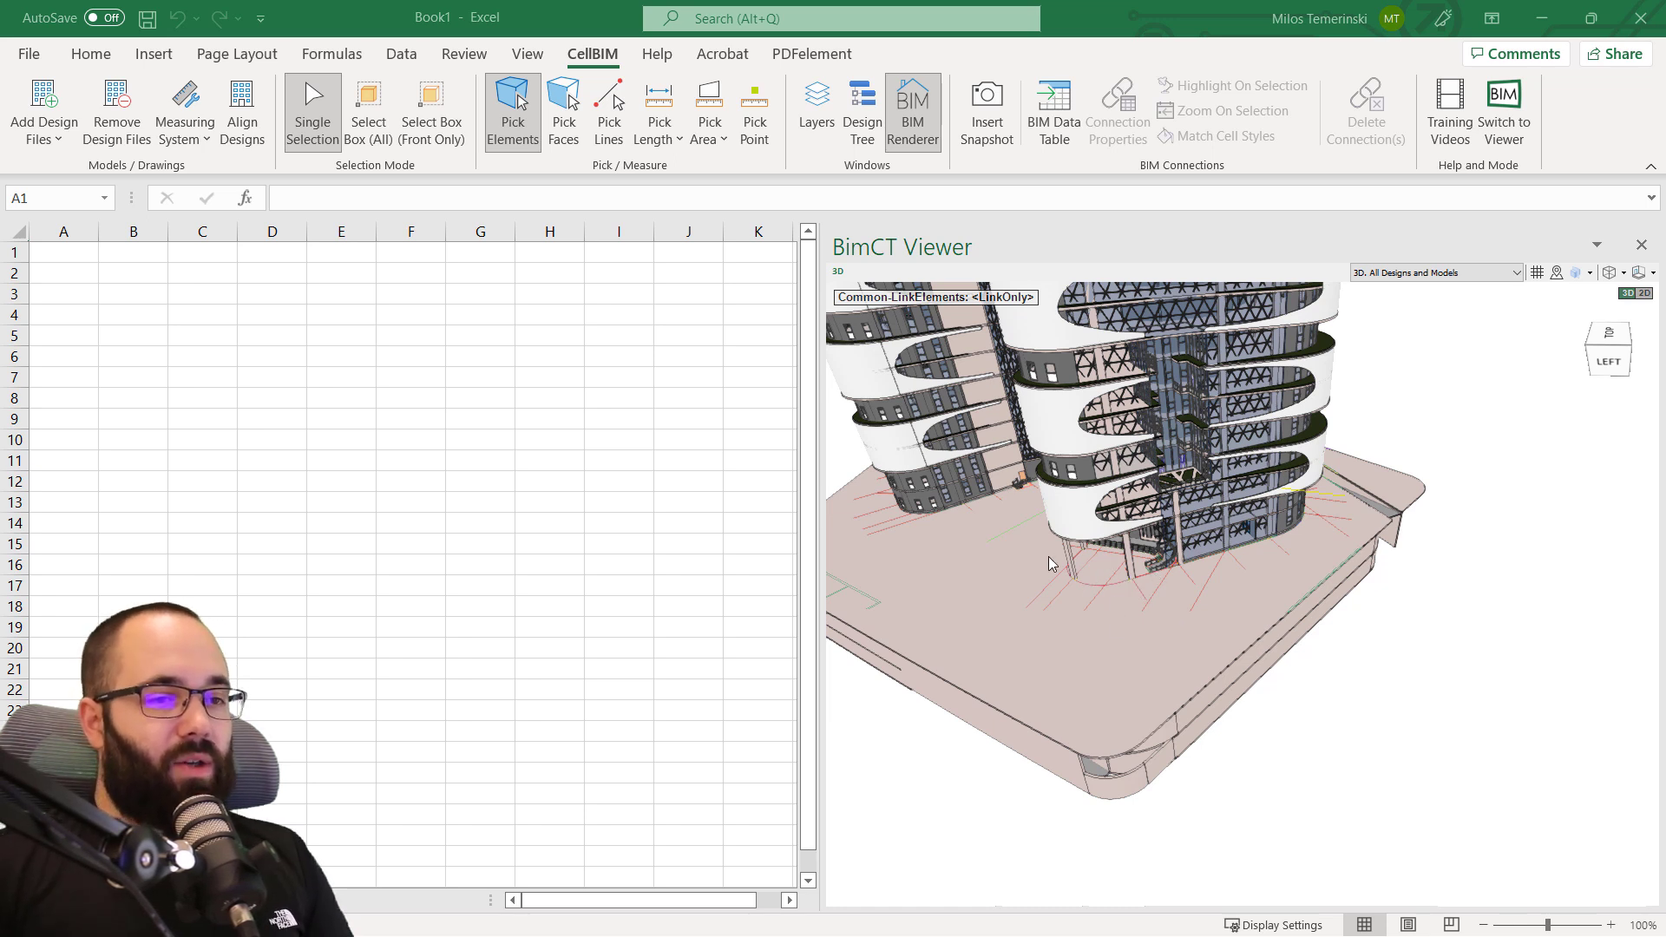
# Open the Calibrate Model alignment for both designs, check them in 2D, and return to a close 3D view of the building base.
pyautogui.click(242, 146)
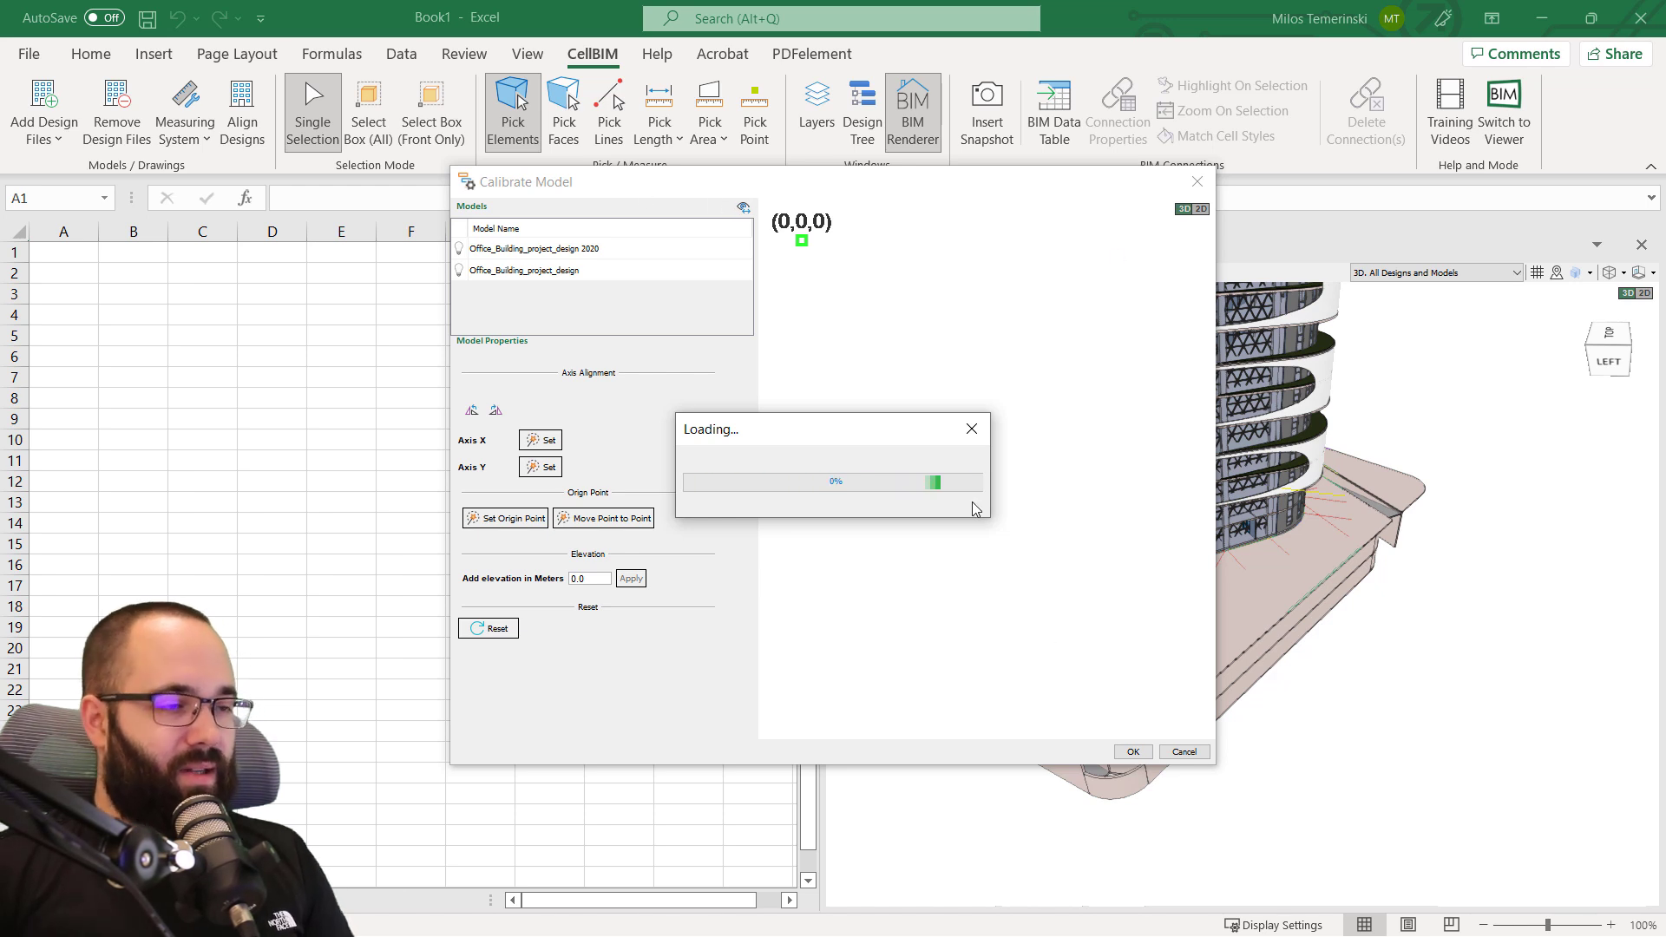
pyautogui.click(1187, 211)
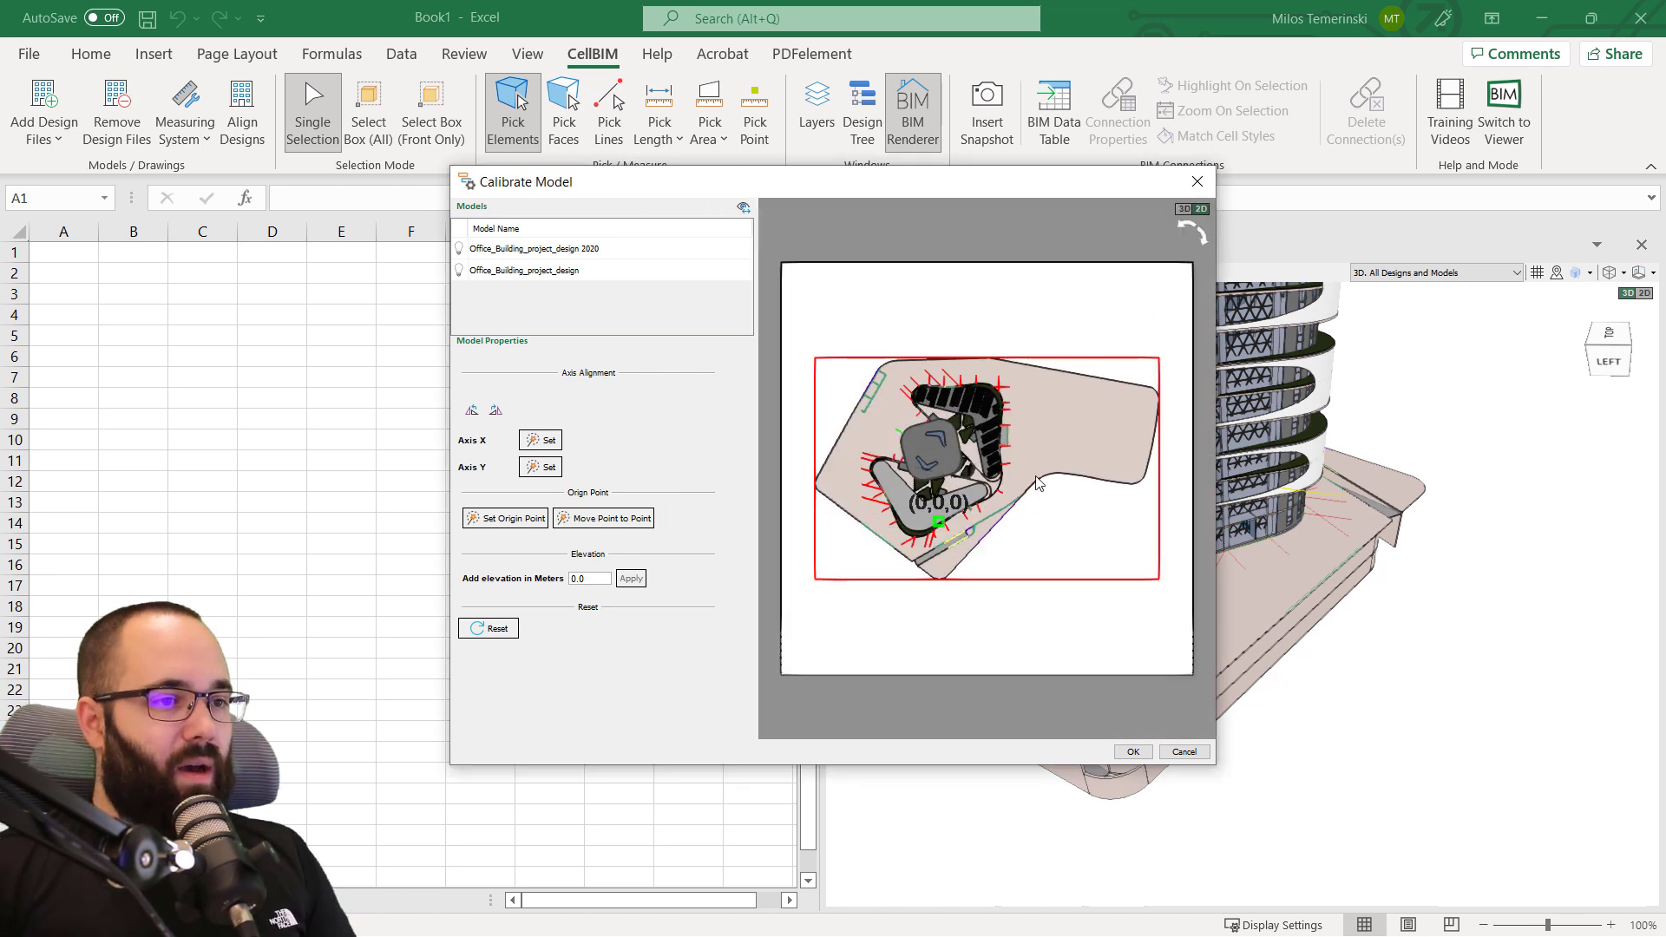
pyautogui.click(1185, 211)
pyautogui.moveTo(1015, 599); pyautogui.dragTo(1013, 561)
pyautogui.scroll(6, 1000, 559)
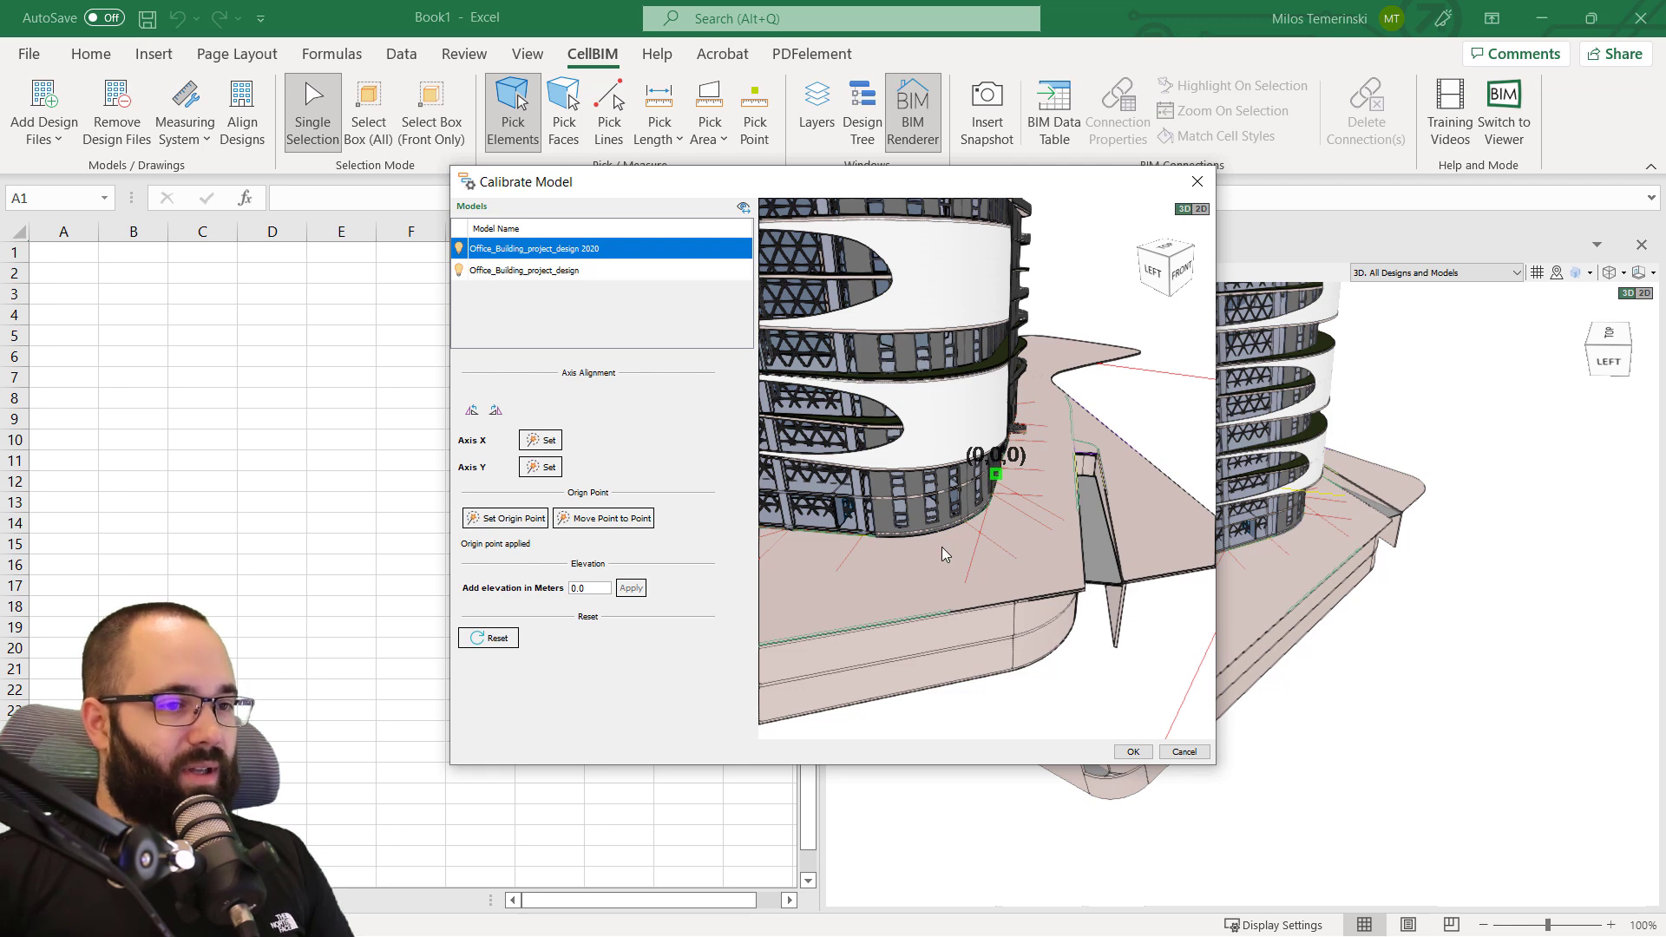
# Move the Office_Building_project_design 2020 model point to point, picking a base point on the site slab and a target point beside it.
pyautogui.click(575, 518)
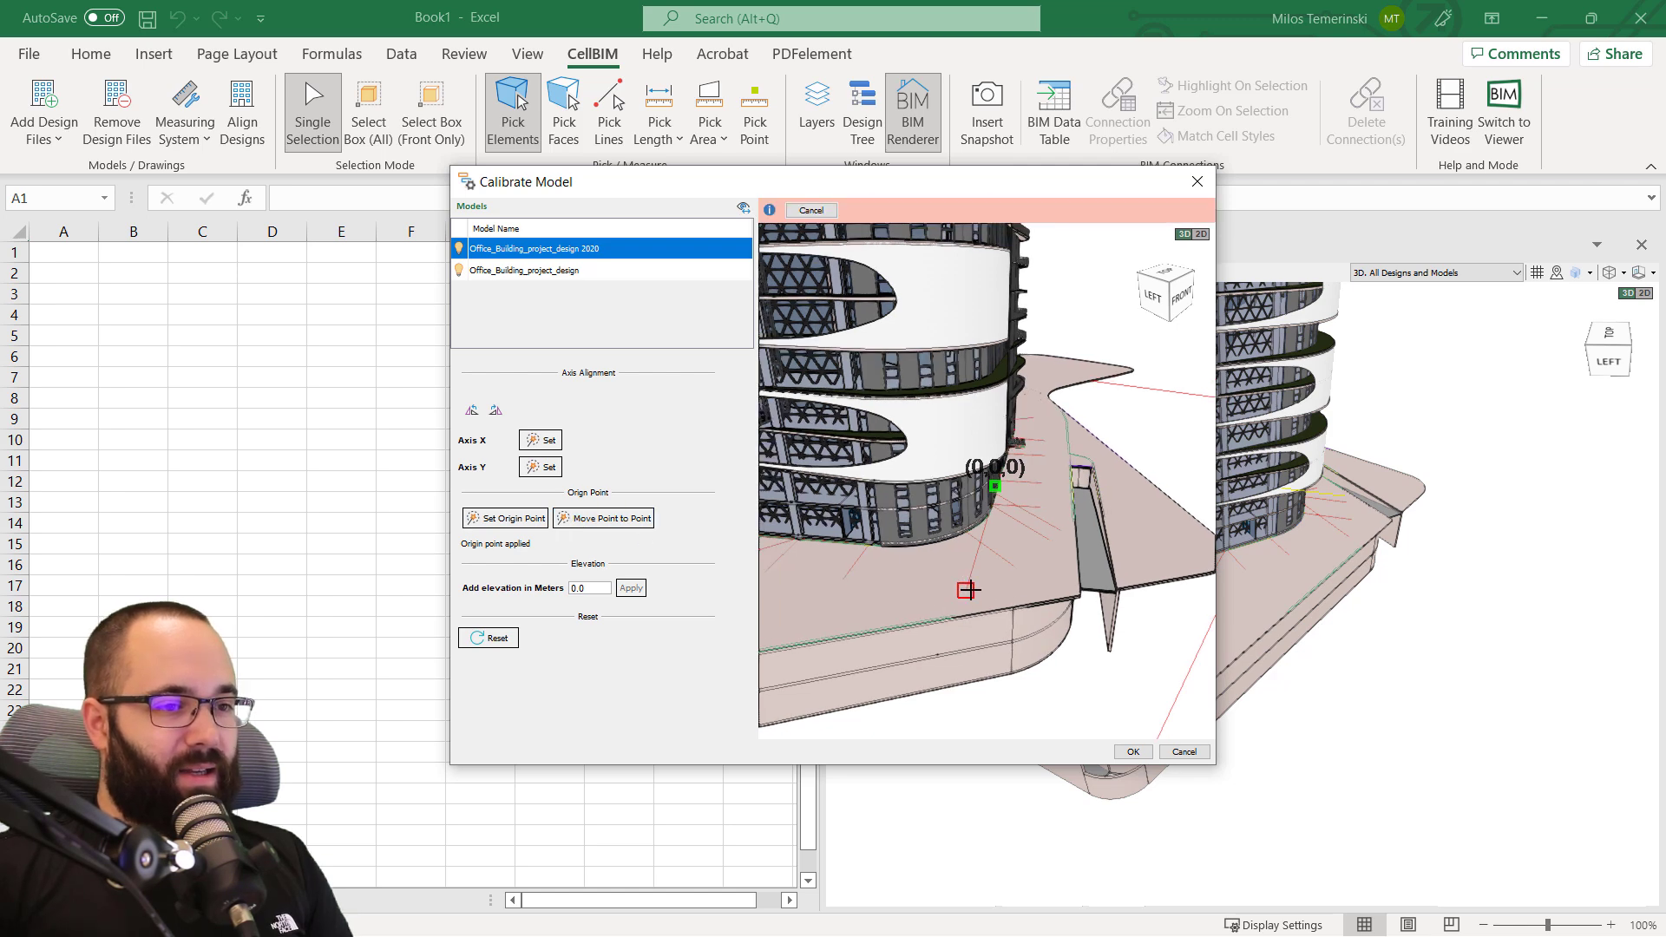
pyautogui.click(968, 590)
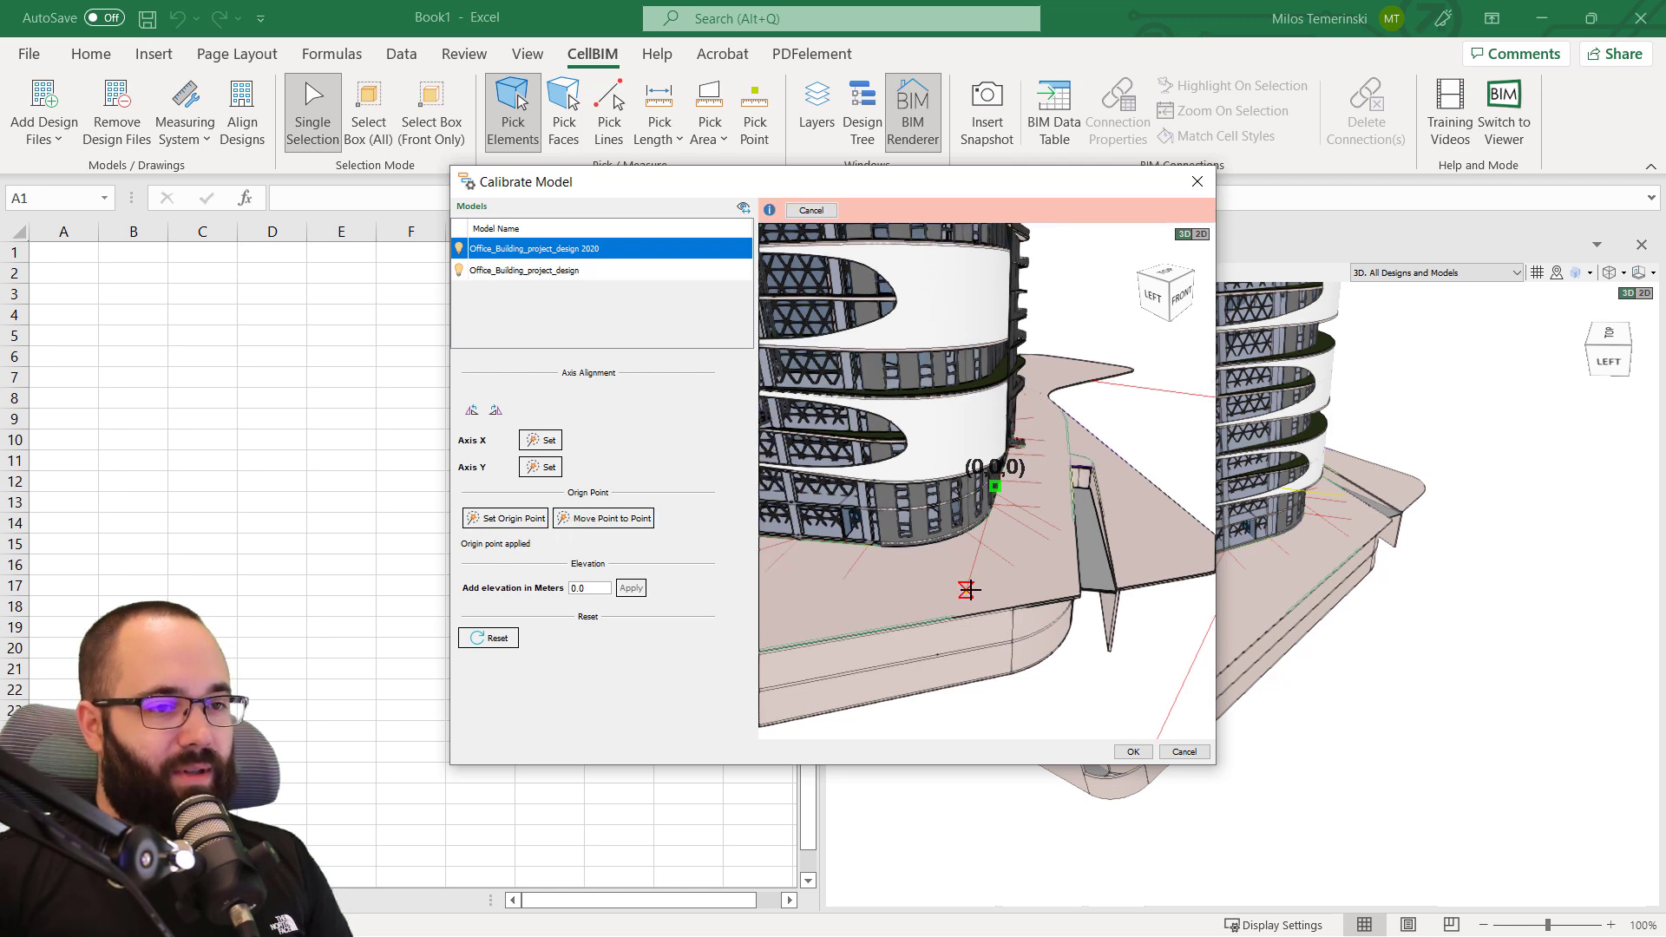
pyautogui.click(1080, 595)
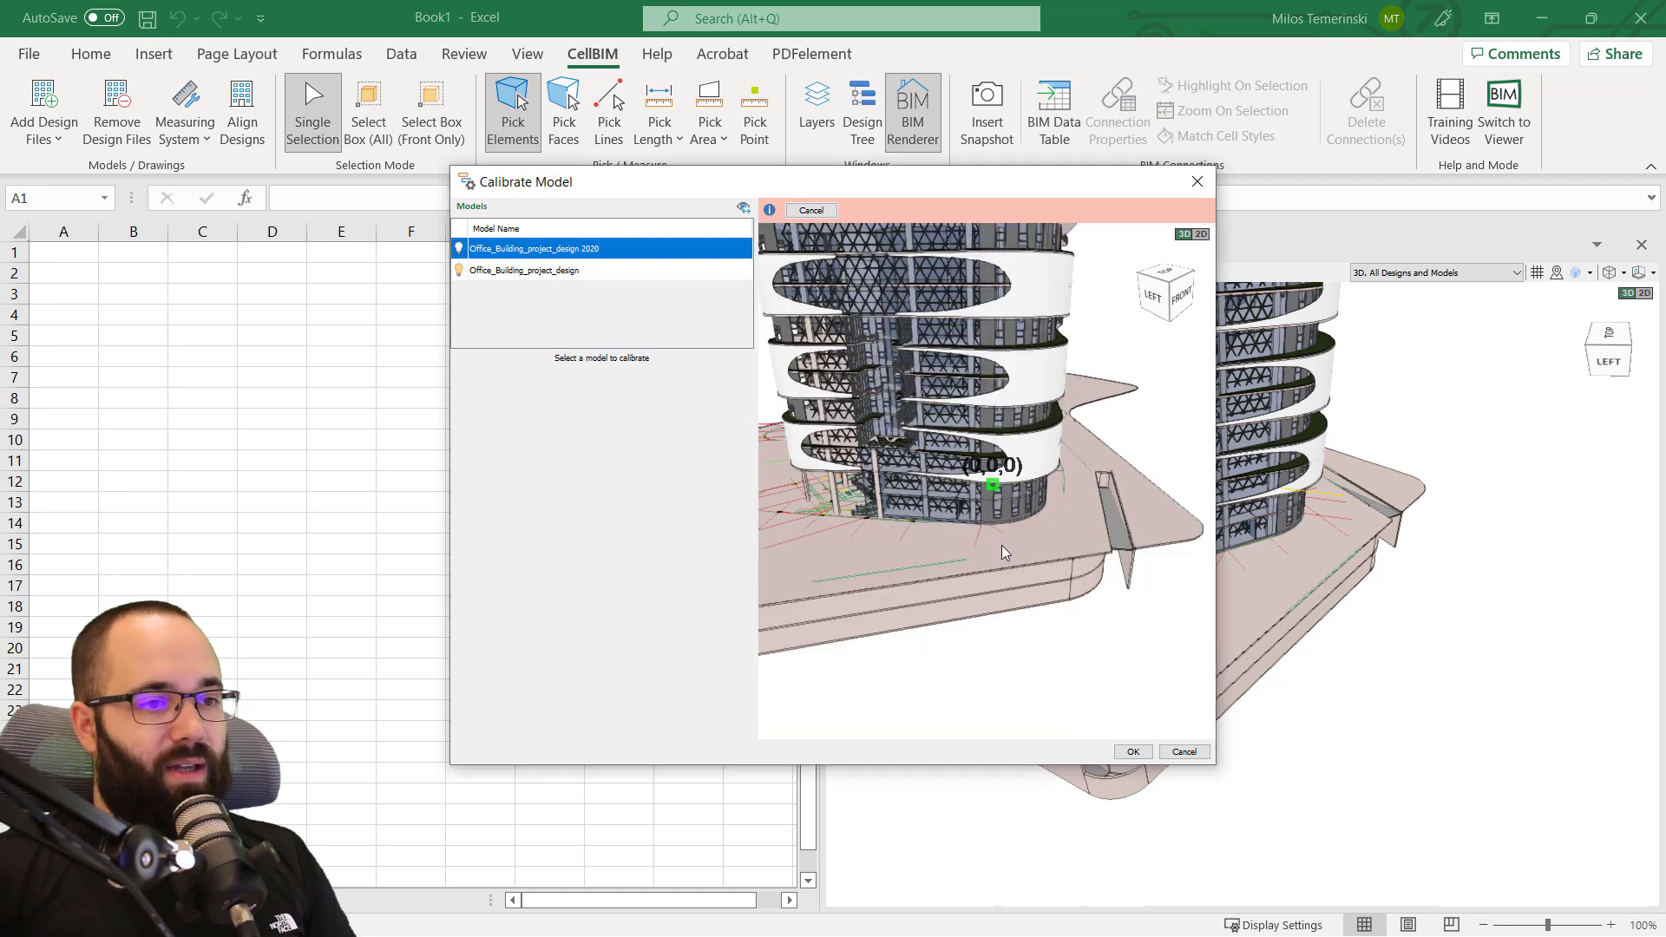
# Check the repositioned model in the calibration preview and close Calibrate Model, discarding the alignment.
pyautogui.scroll(-2, 986, 561)
pyautogui.moveTo(830, 545); pyautogui.dragTo(946, 551)
pyautogui.scroll(2, 790, 566)
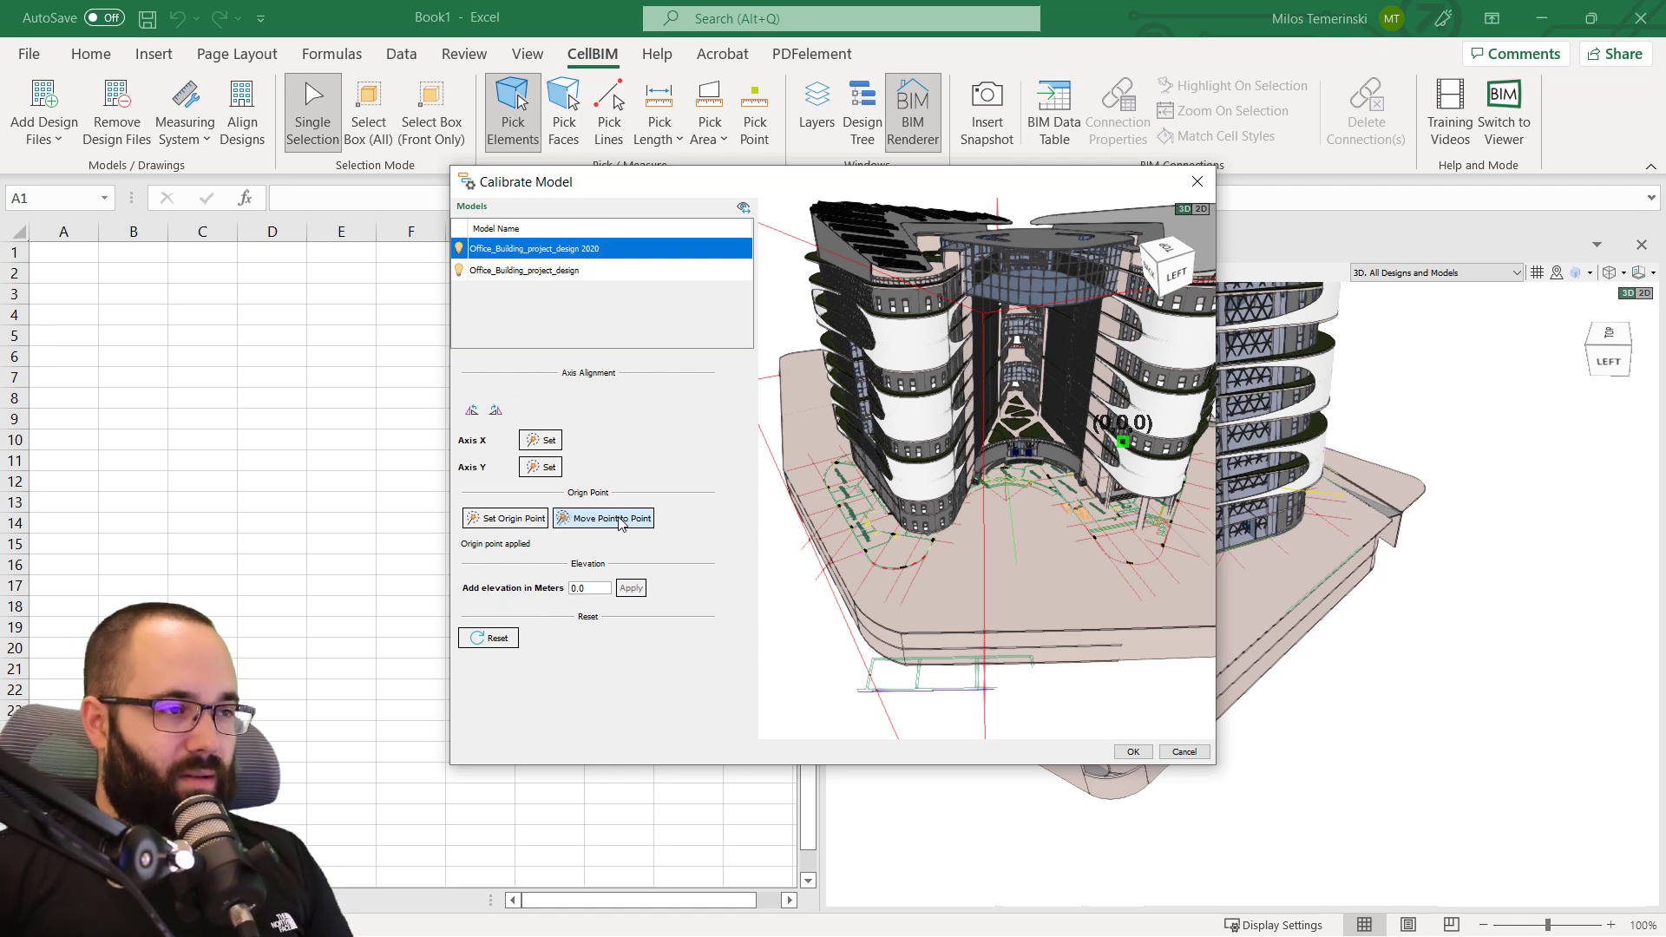
pyautogui.click(1186, 752)
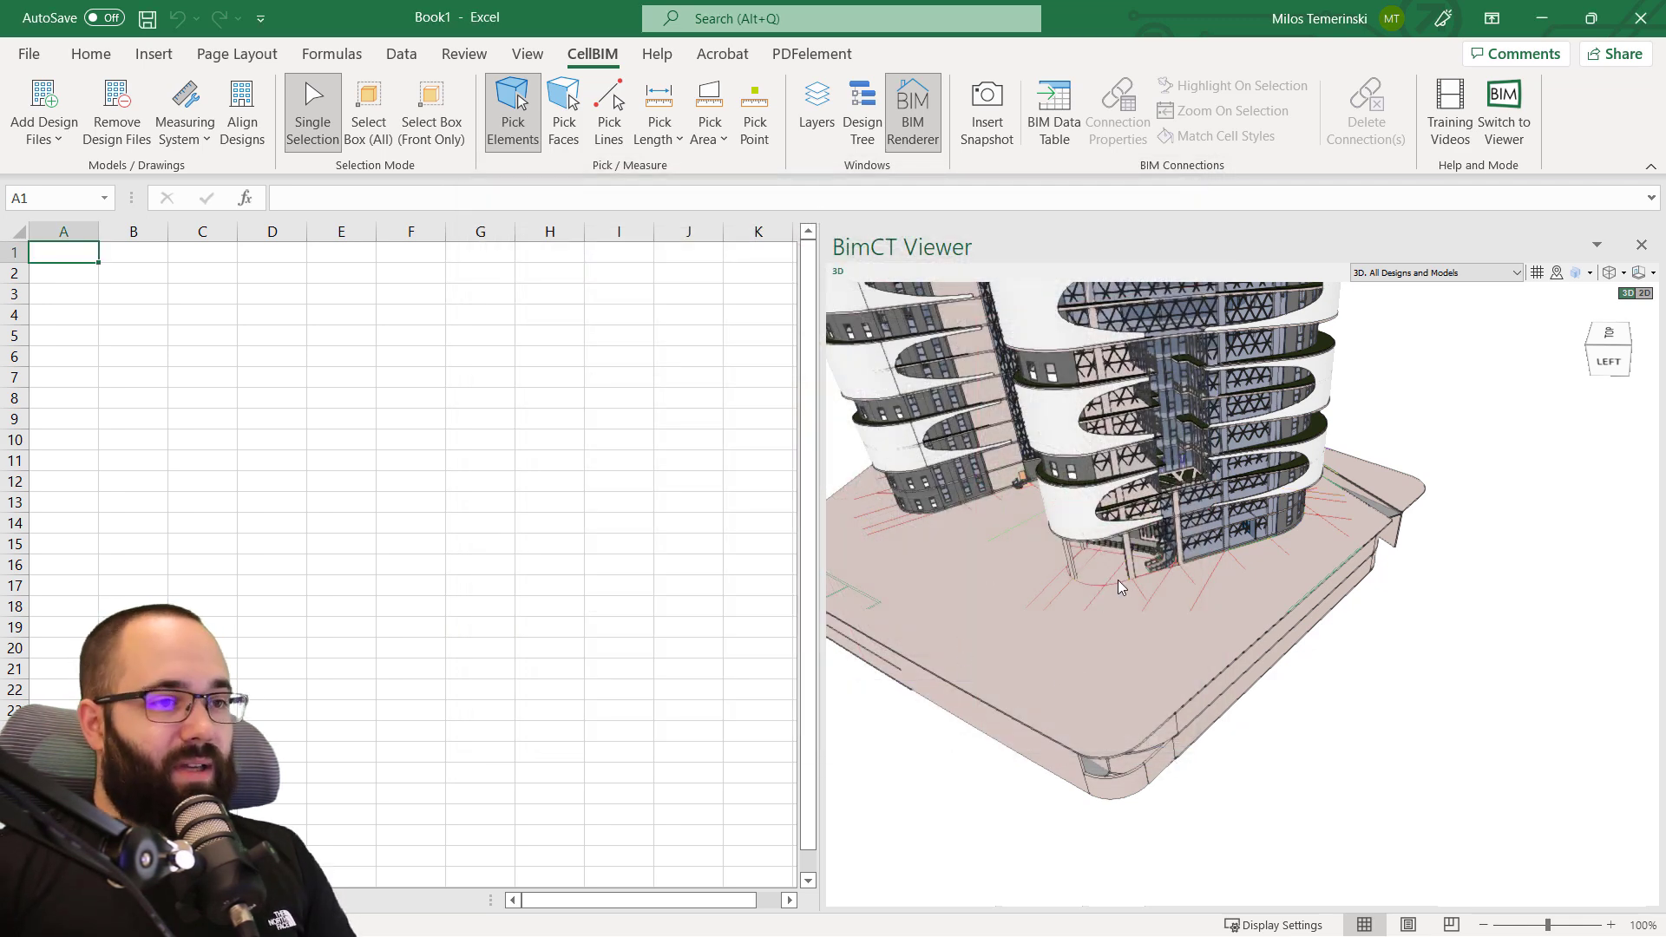
# Examine the whole office building together with the drawing in 3D and look at the options for adding or updating design files.
pyautogui.scroll(-3, 1118, 580)
pyautogui.moveTo(1116, 570); pyautogui.dragTo(1079, 429)
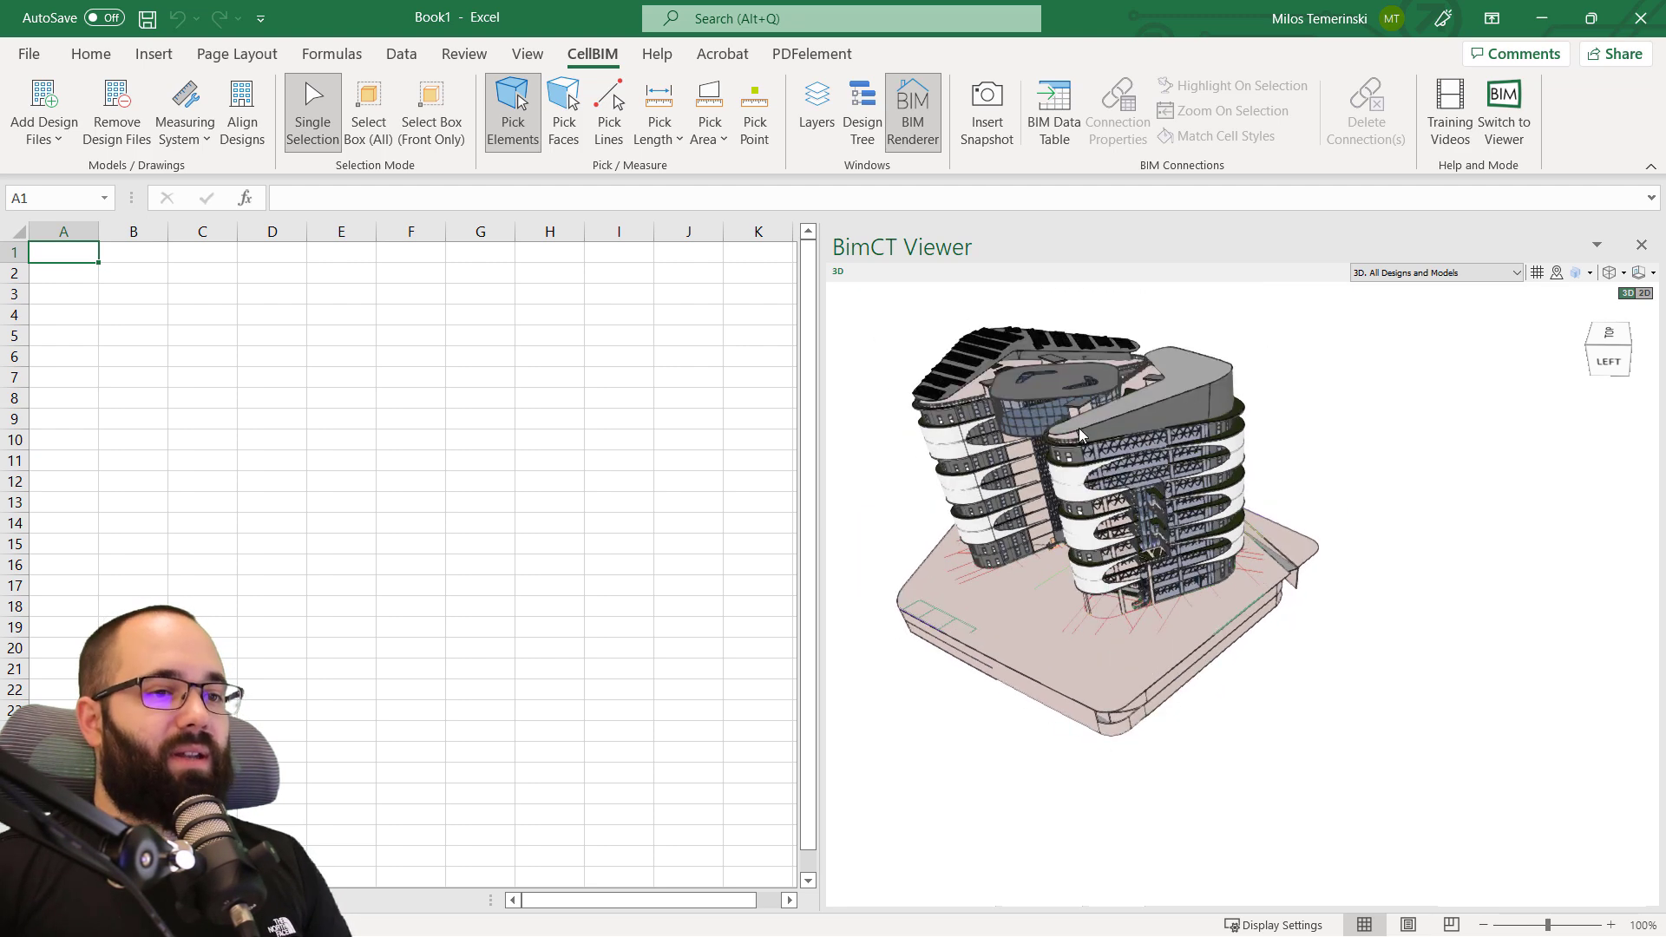
pyautogui.scroll(1, 1080, 429)
pyautogui.moveTo(1040, 532)
pyautogui.mouseDown()
pyautogui.moveTo(1037, 500)
pyautogui.moveTo(1045, 522)
pyautogui.mouseUp()
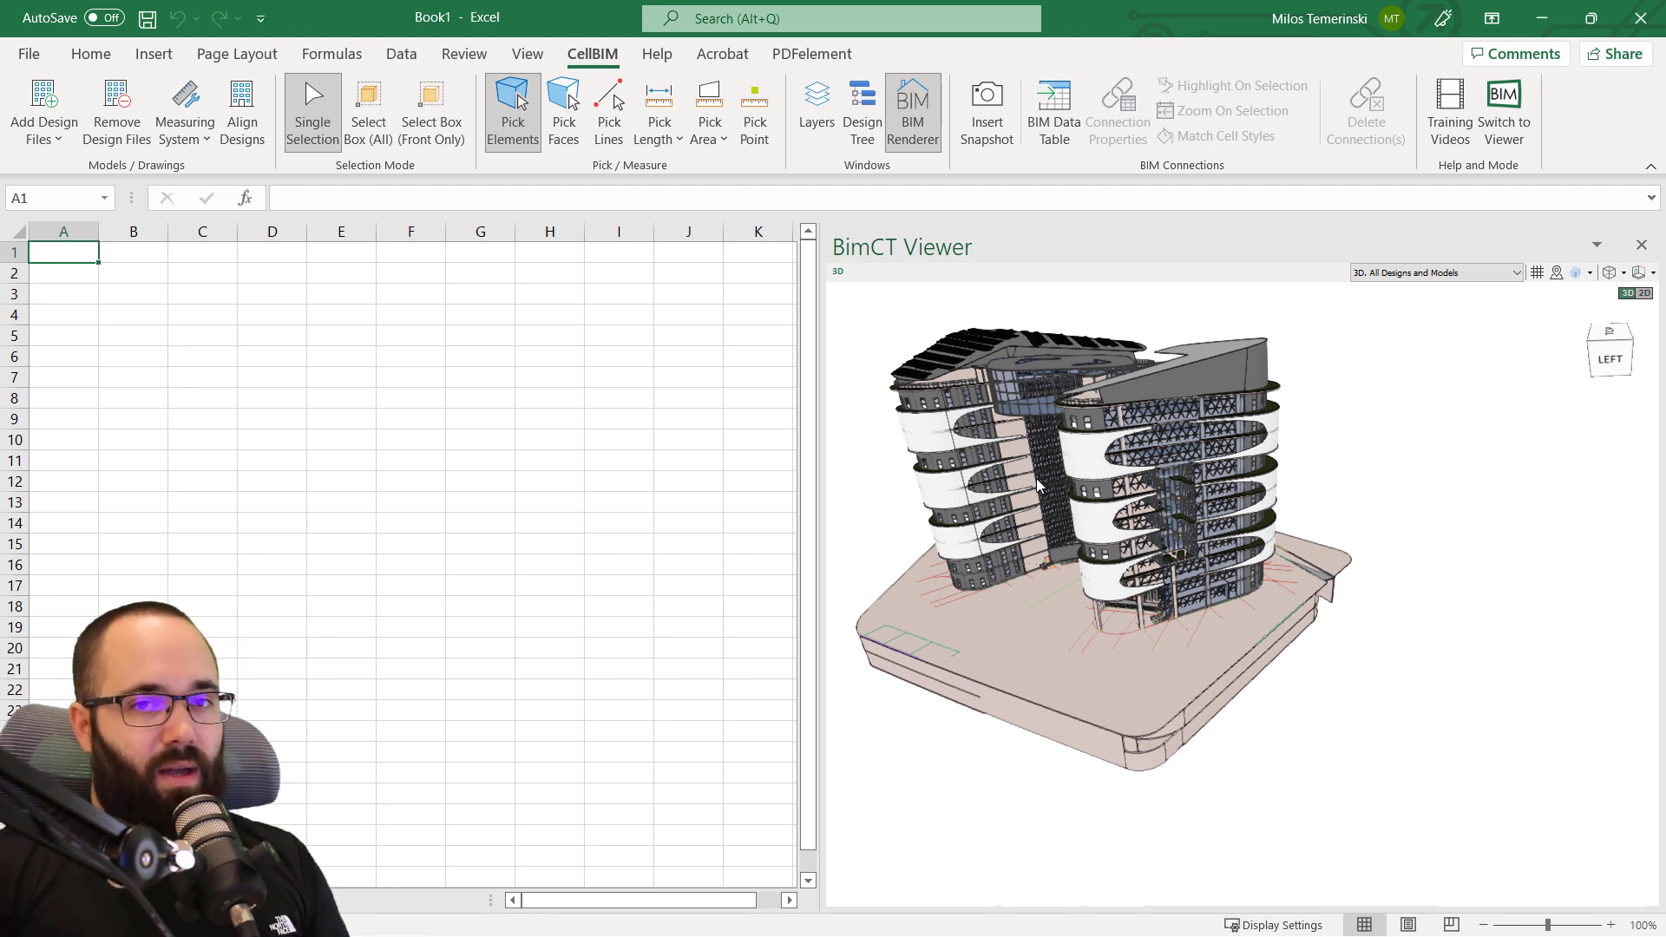
pyautogui.click(52, 141)
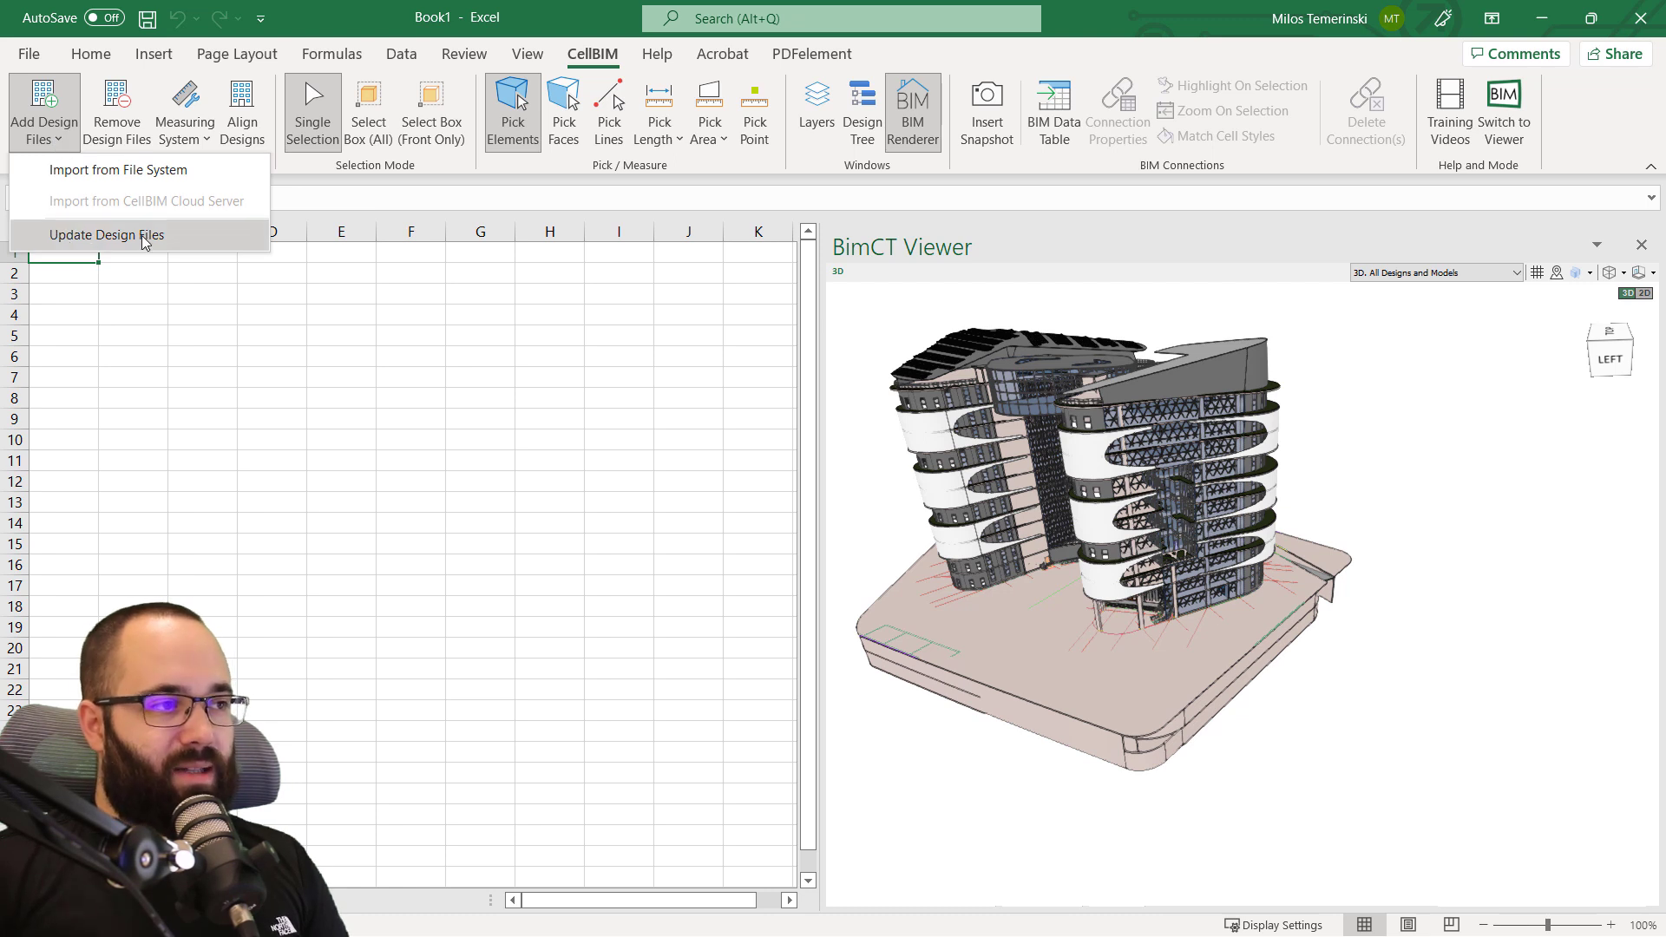
pyautogui.click(896, 317)
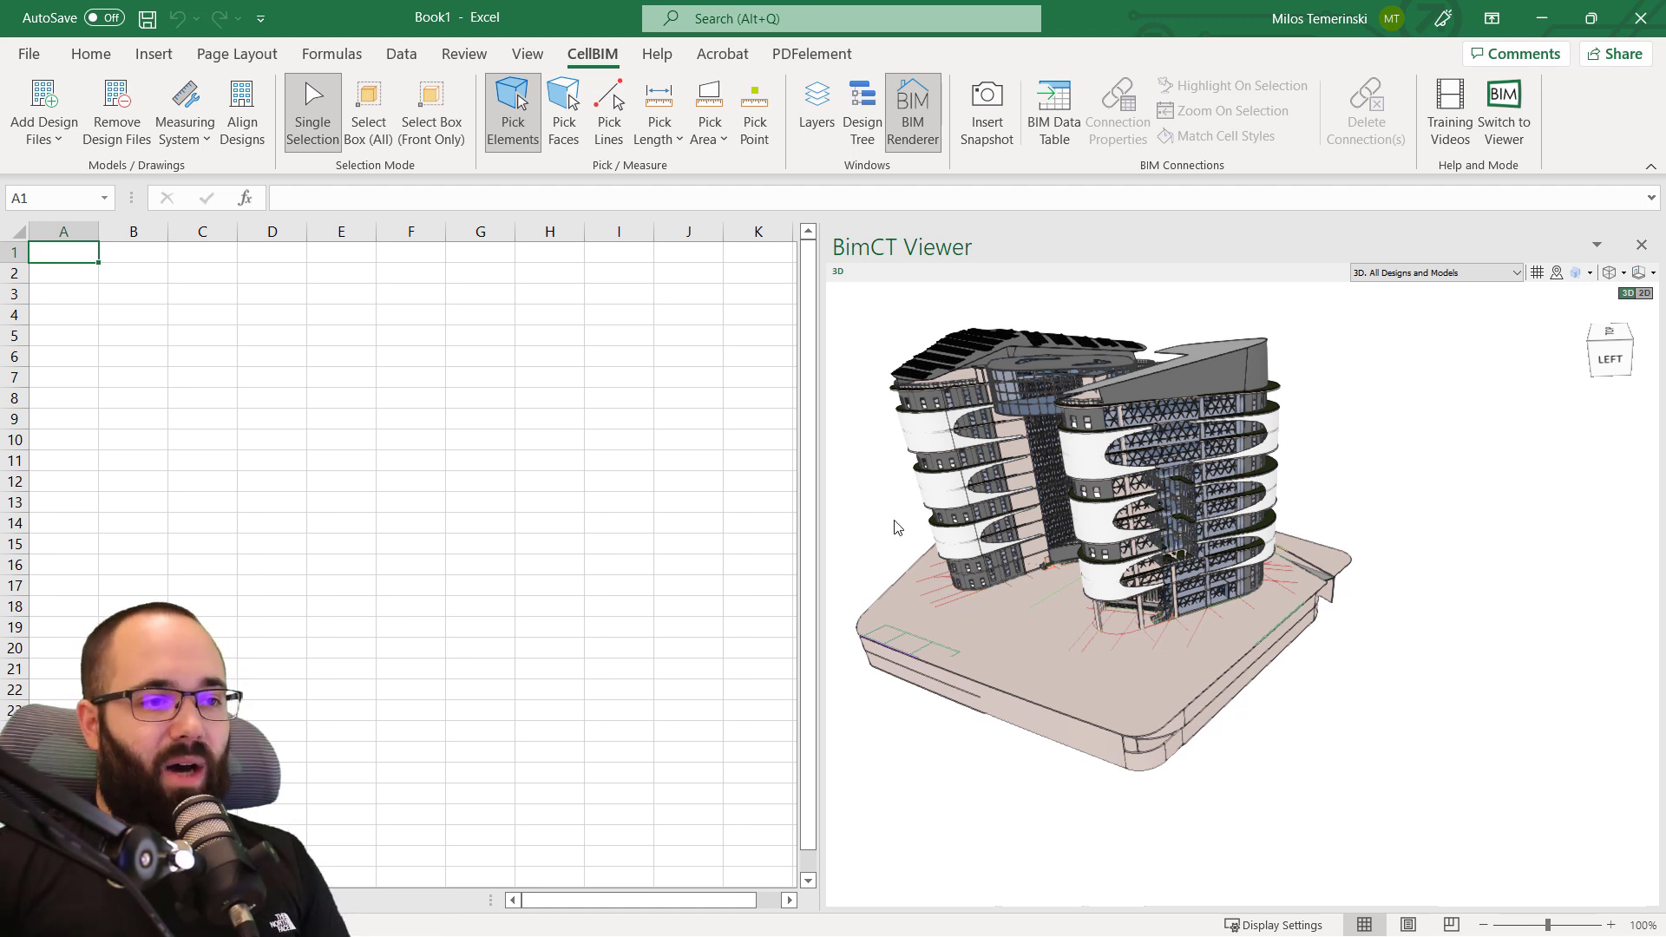
pyautogui.moveTo(885, 523); pyautogui.dragTo(915, 541)
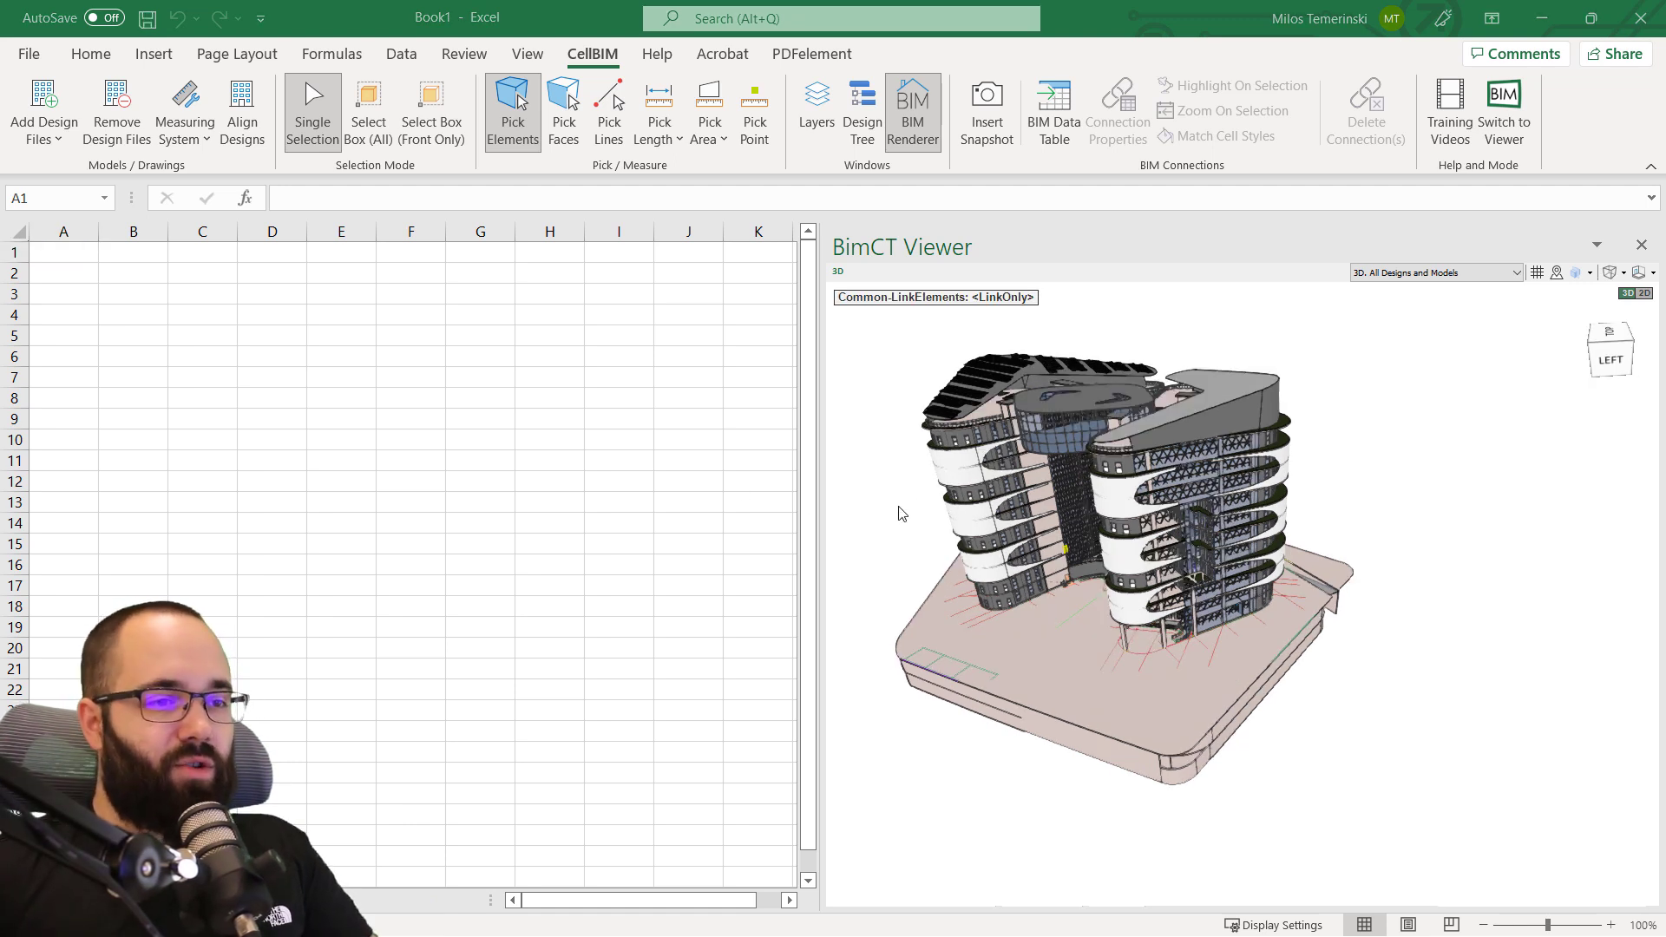
pyautogui.moveTo(1028, 516); pyautogui.dragTo(1023, 510)
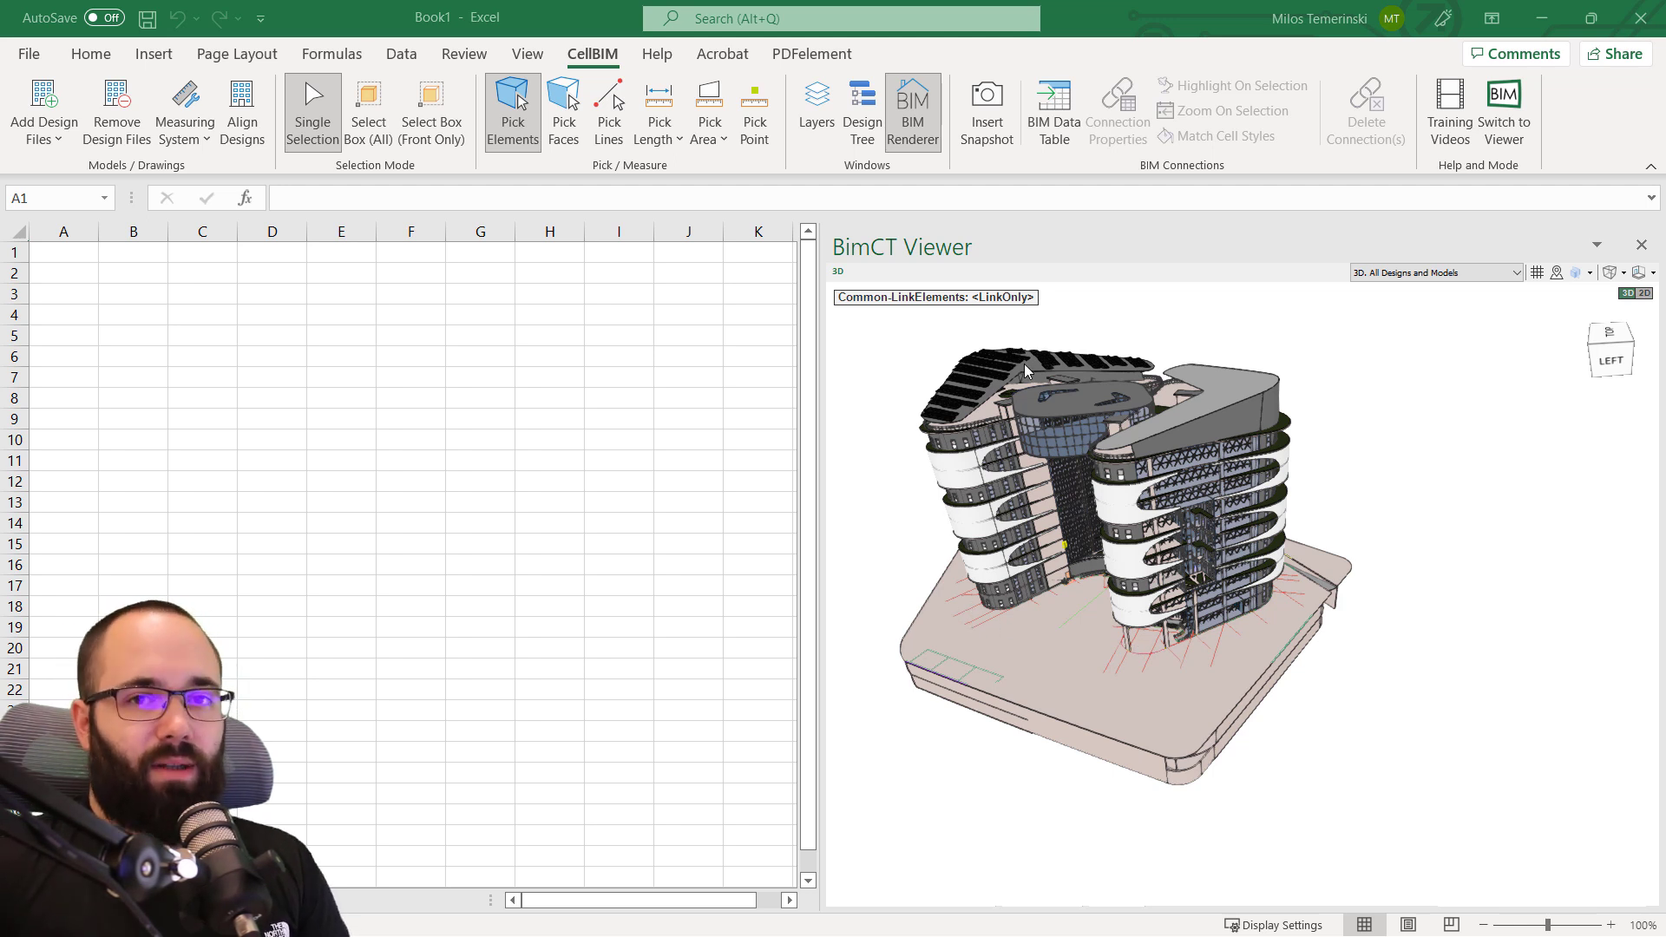
# Display only the 2D Office_Building_project_design drawing in the viewer and examine its lines up close.
pyautogui.click(1368, 276)
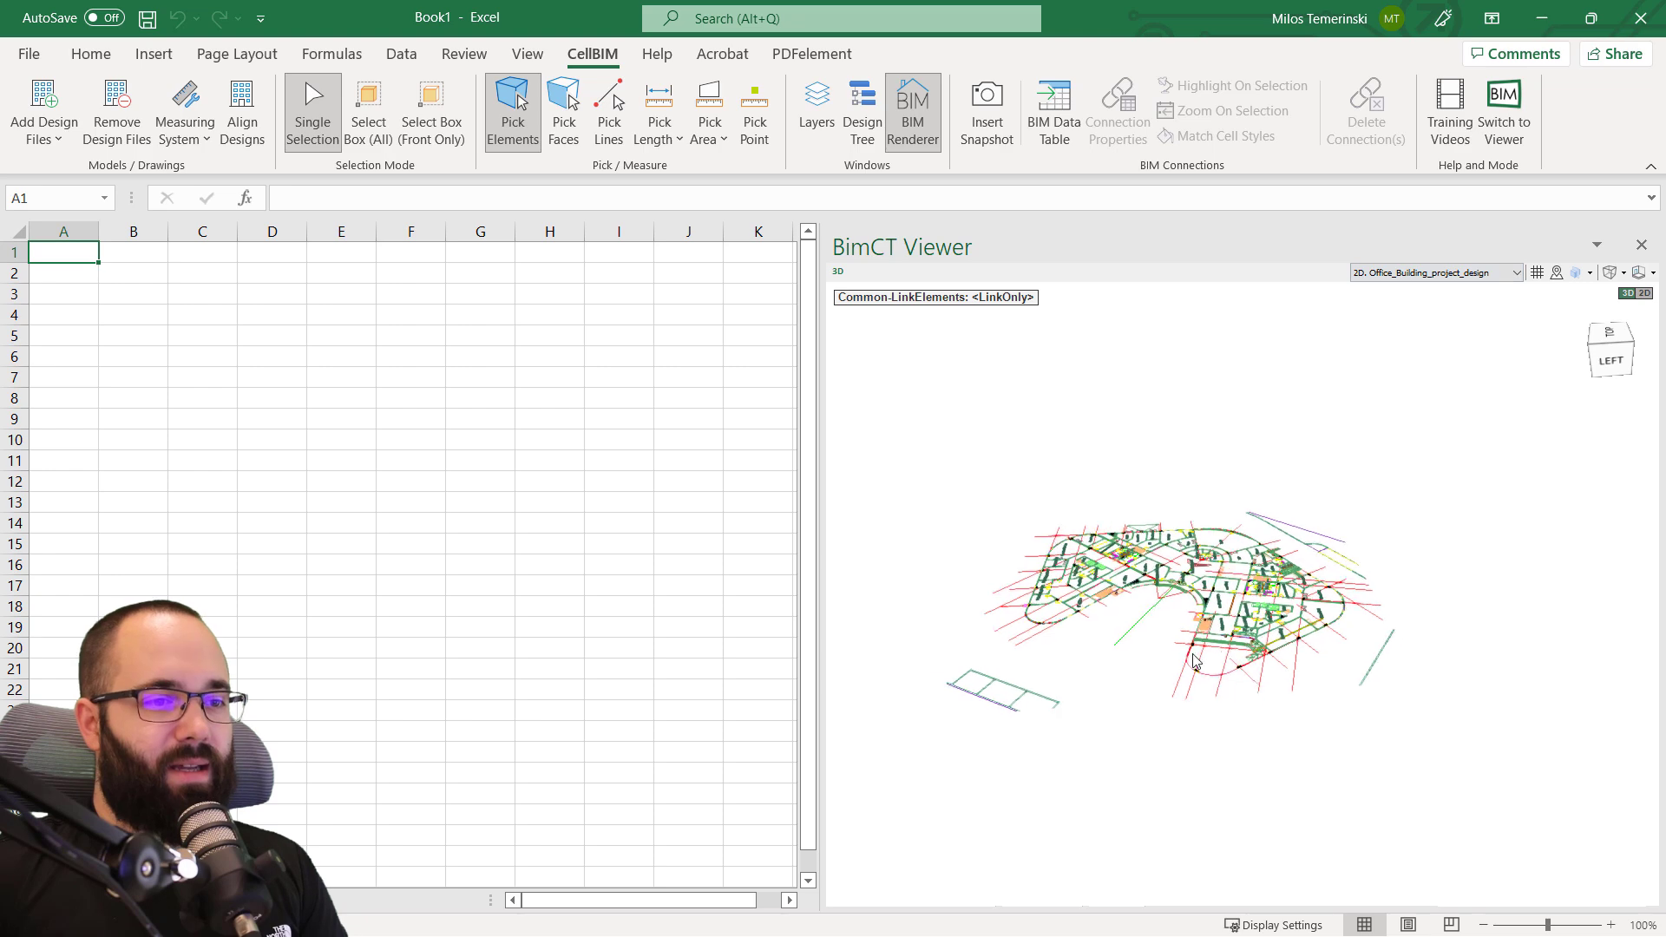
pyautogui.scroll(7, 1373, 665)
pyautogui.scroll(-8, 1201, 611)
pyautogui.scroll(4, 1173, 680)
pyautogui.scroll(-5, 1304, 425)
pyautogui.moveTo(1244, 462); pyautogui.dragTo(1242, 474)
# Display only the 3D Office_Building_project_design 2020 model in the viewer and inspect it.
pyautogui.click(1380, 274)
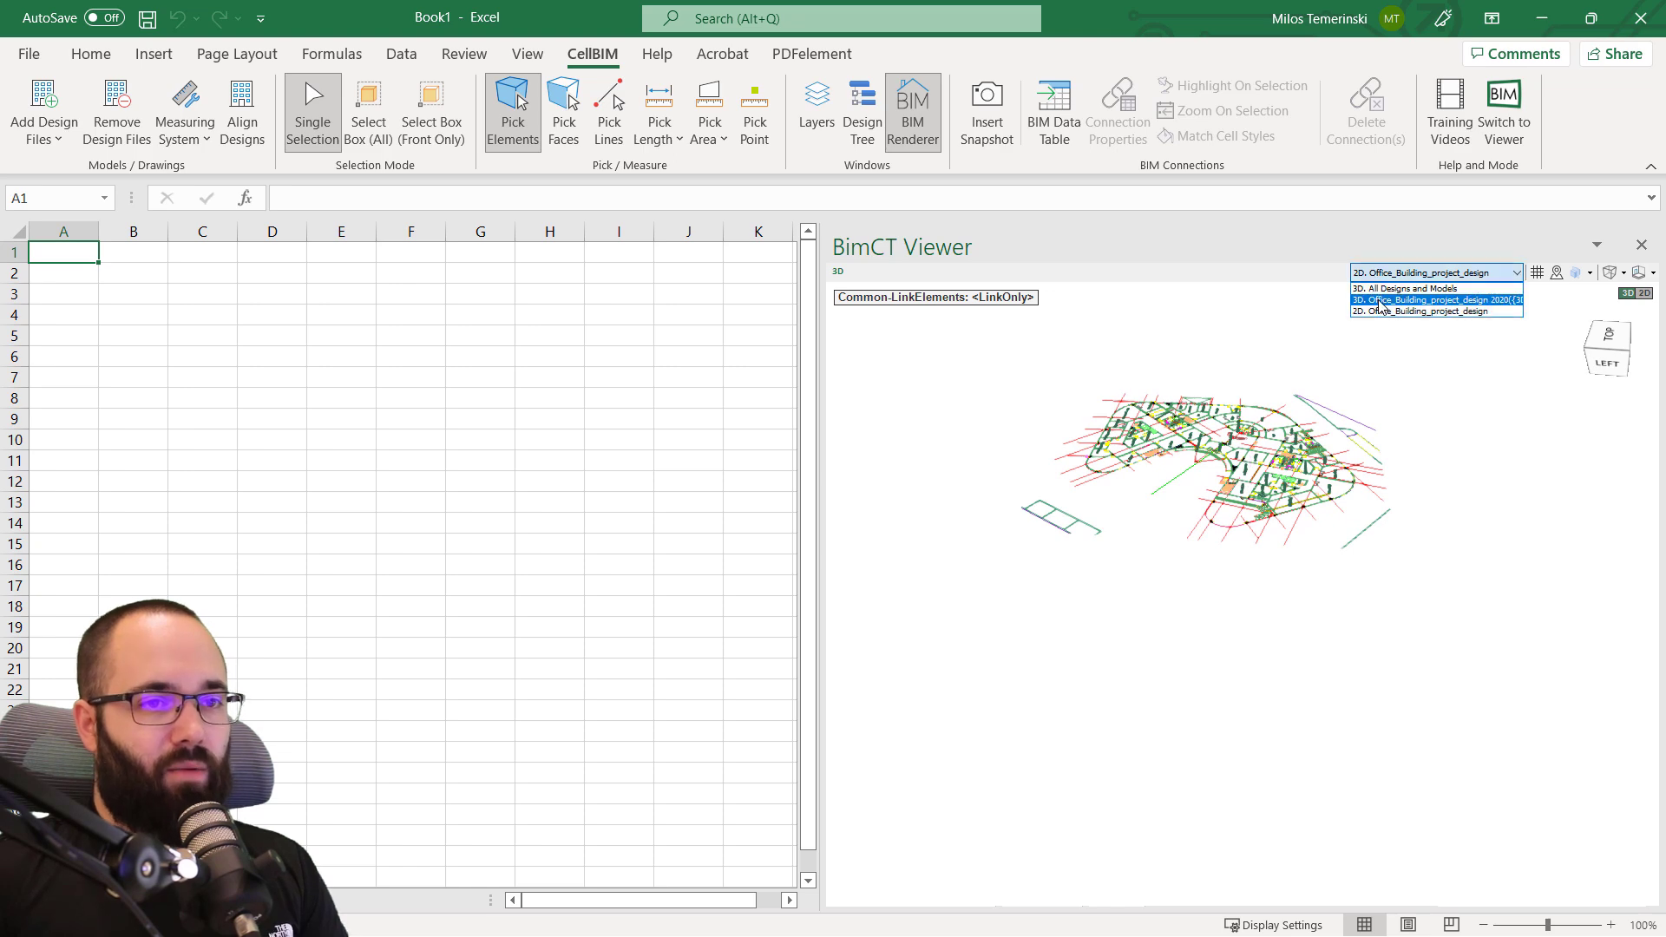
pyautogui.moveTo(1238, 455); pyautogui.dragTo(1355, 640)
pyautogui.moveTo(1173, 640); pyautogui.dragTo(1017, 452)
pyautogui.scroll(3, 1034, 501)
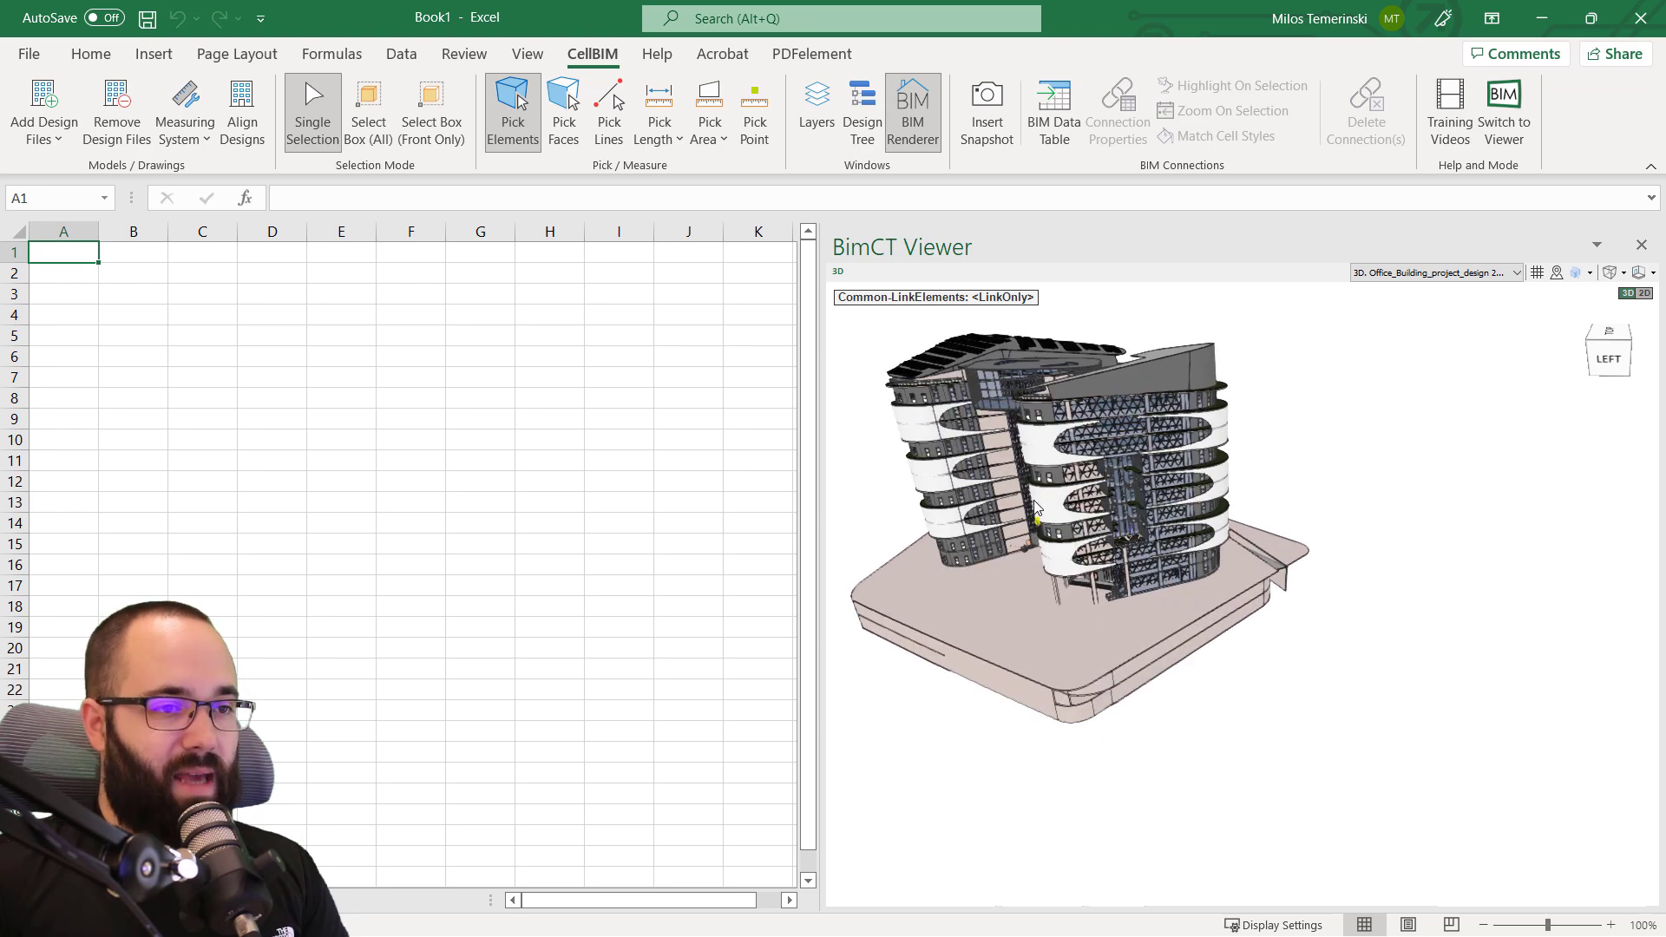
# Switch the viewer back to 3D. All Designs and Models and look over the combined building and drawing.
pyautogui.click(1451, 274)
pyautogui.click(1418, 290)
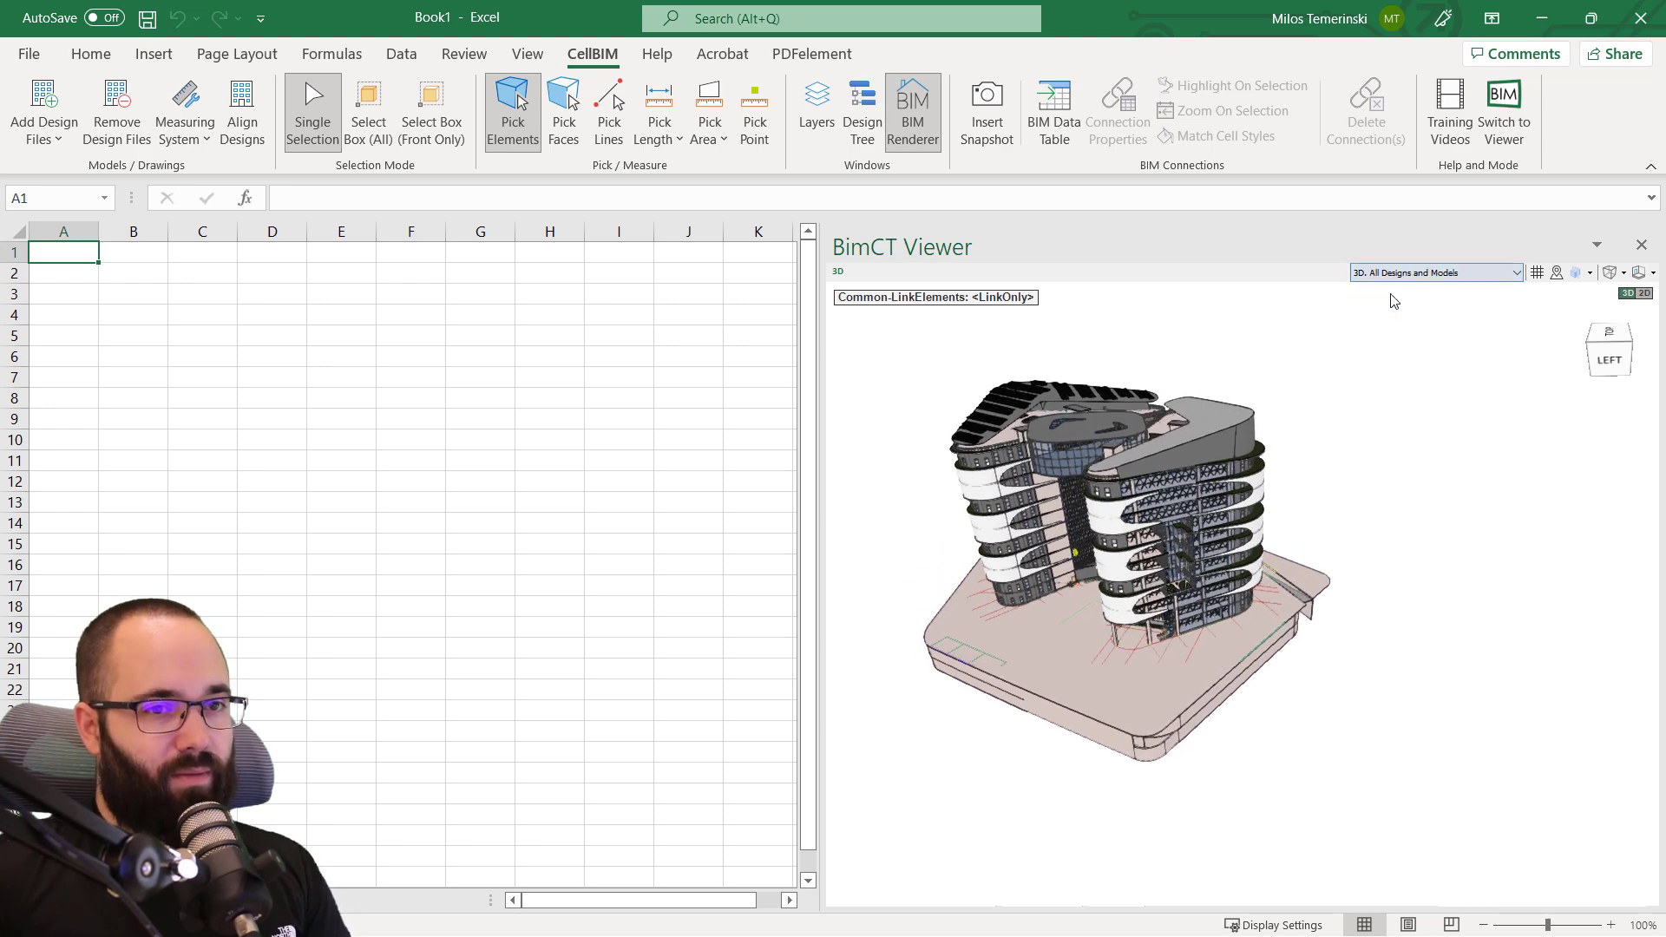
pyautogui.scroll(5, 1282, 722)
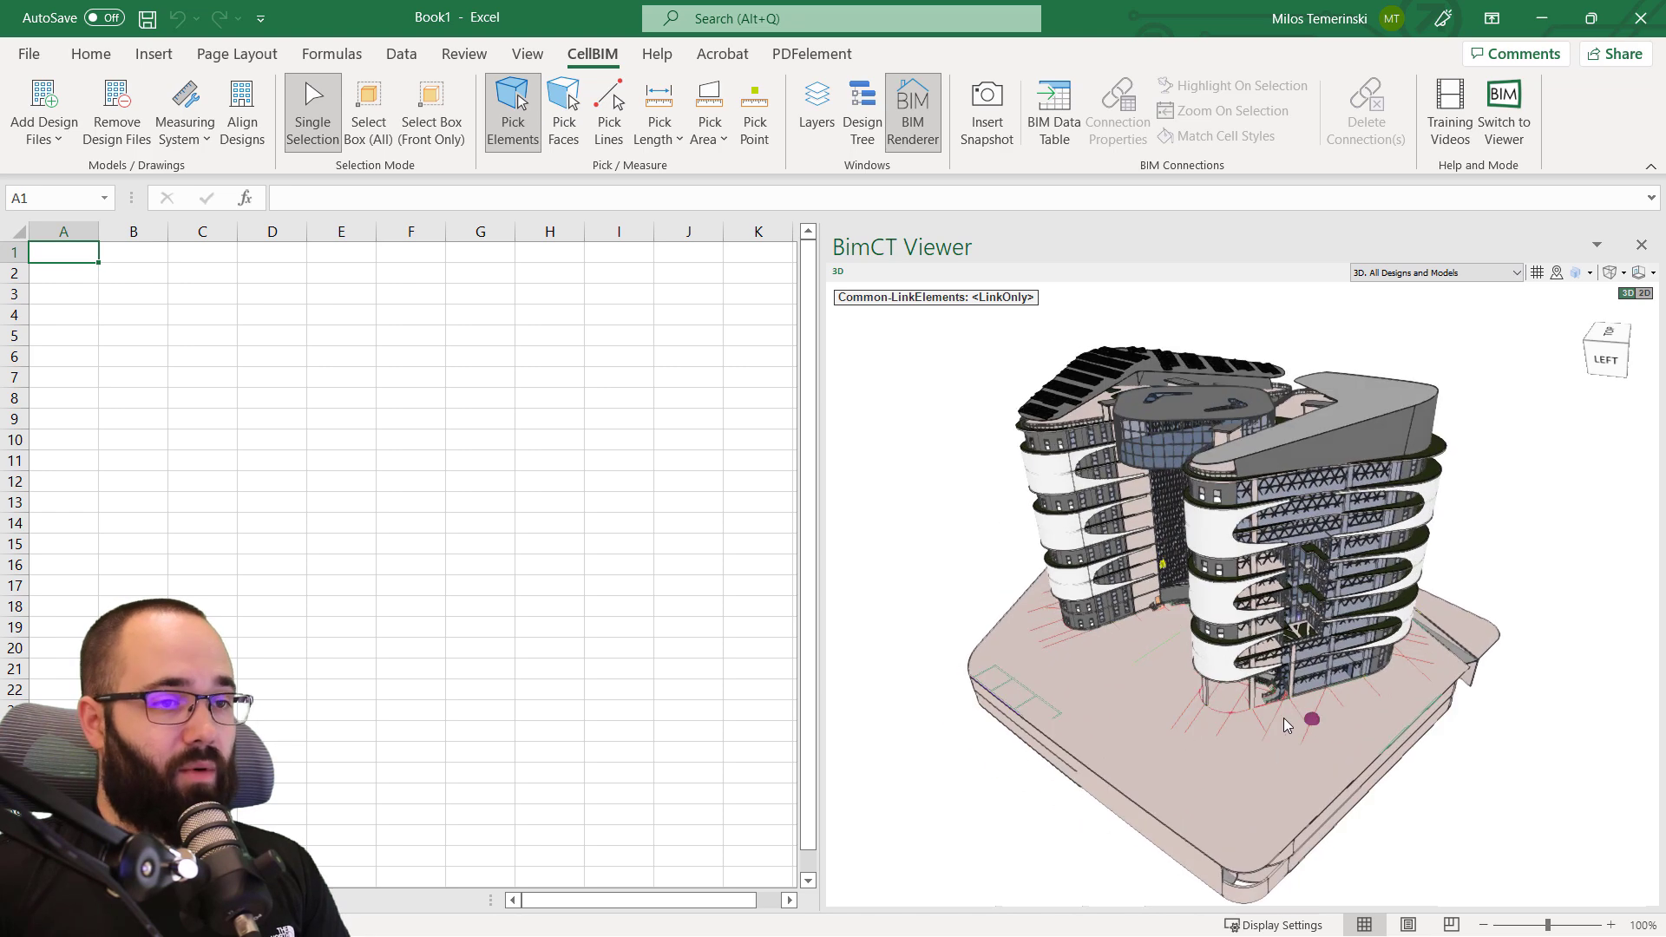
pyautogui.moveTo(1272, 590); pyautogui.dragTo(1158, 575)
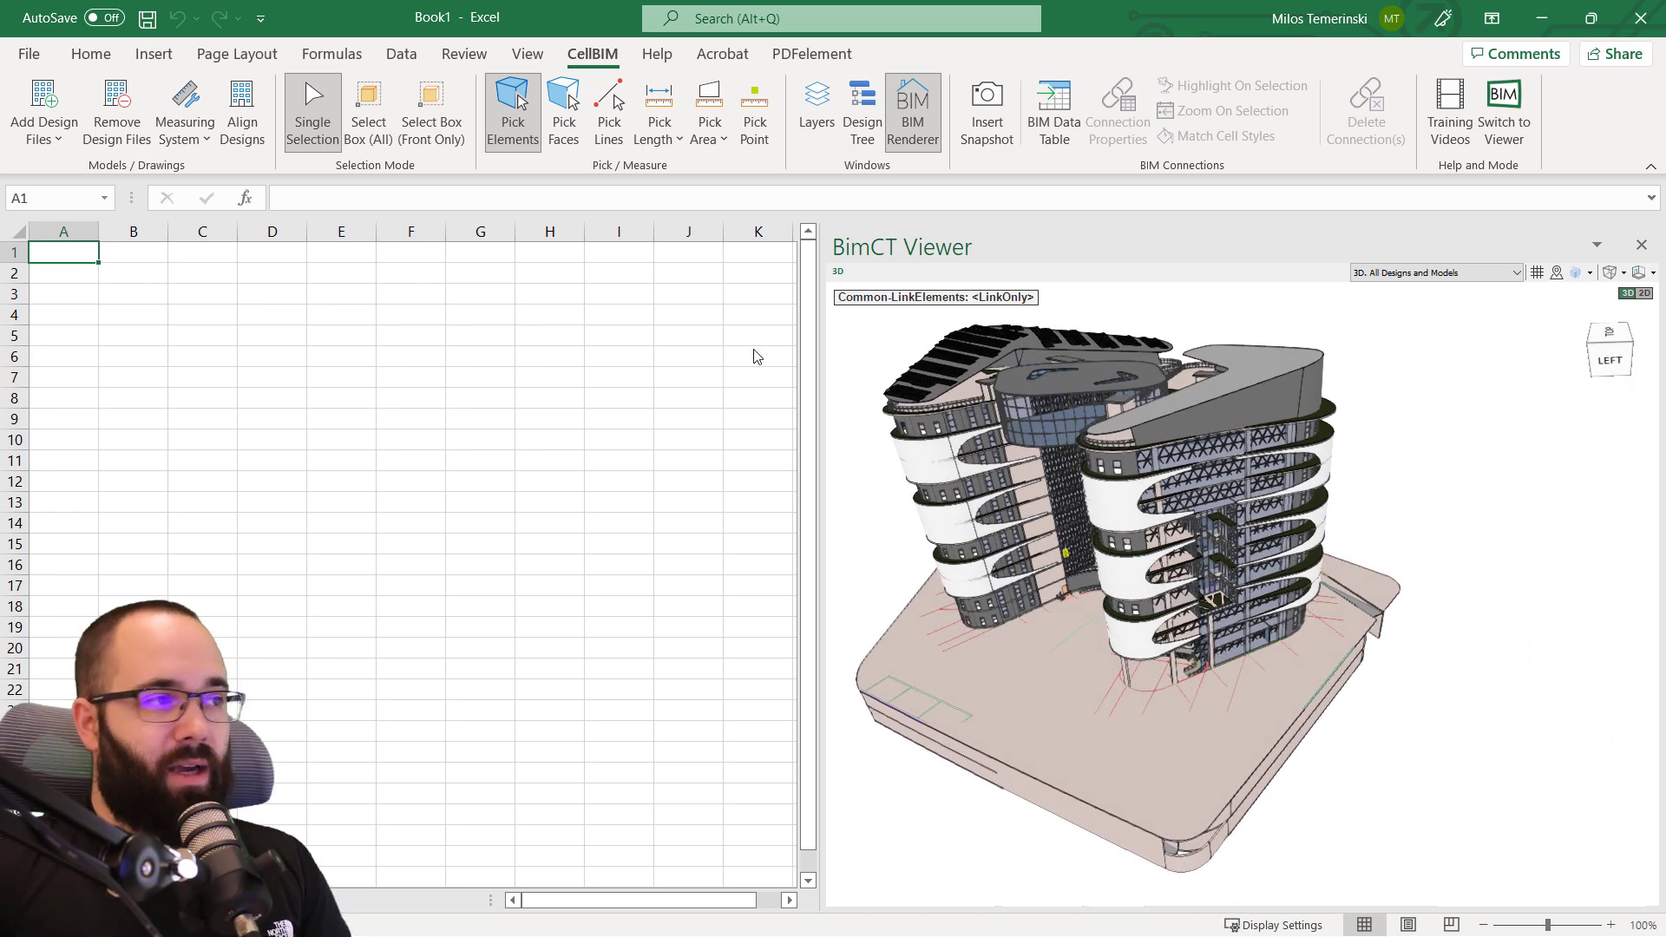
# Remove the Office_Building_project_design drawing from the loaded design files.
pyautogui.click(135, 149)
pyautogui.click(706, 476)
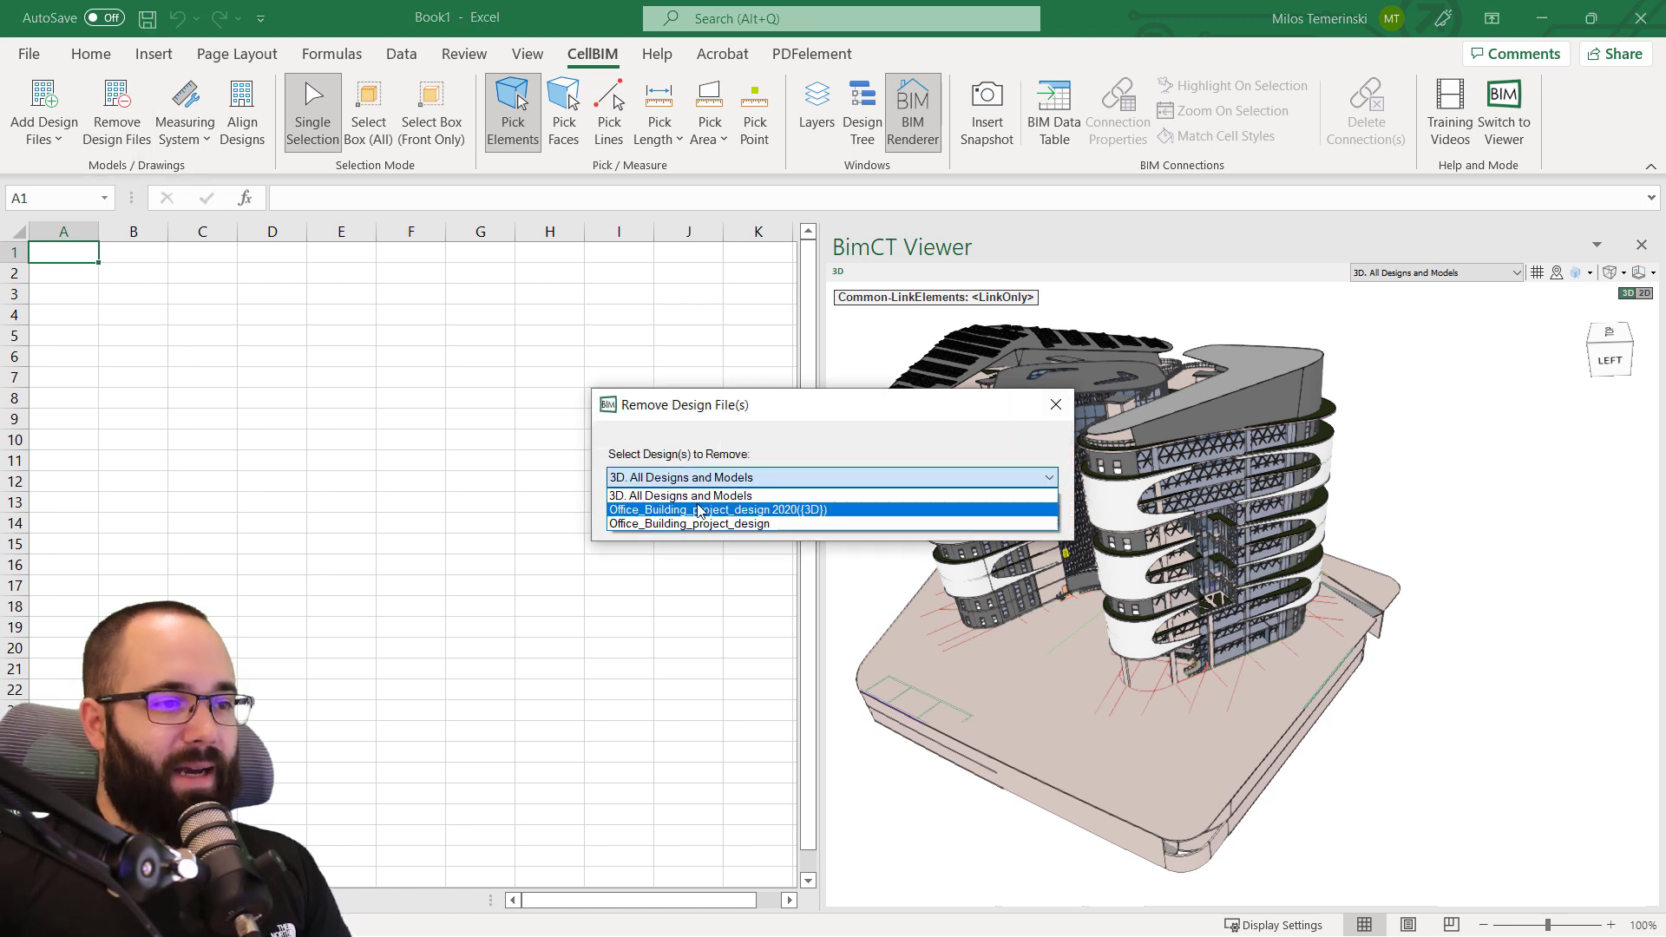
pyautogui.click(704, 522)
pyautogui.click(1012, 515)
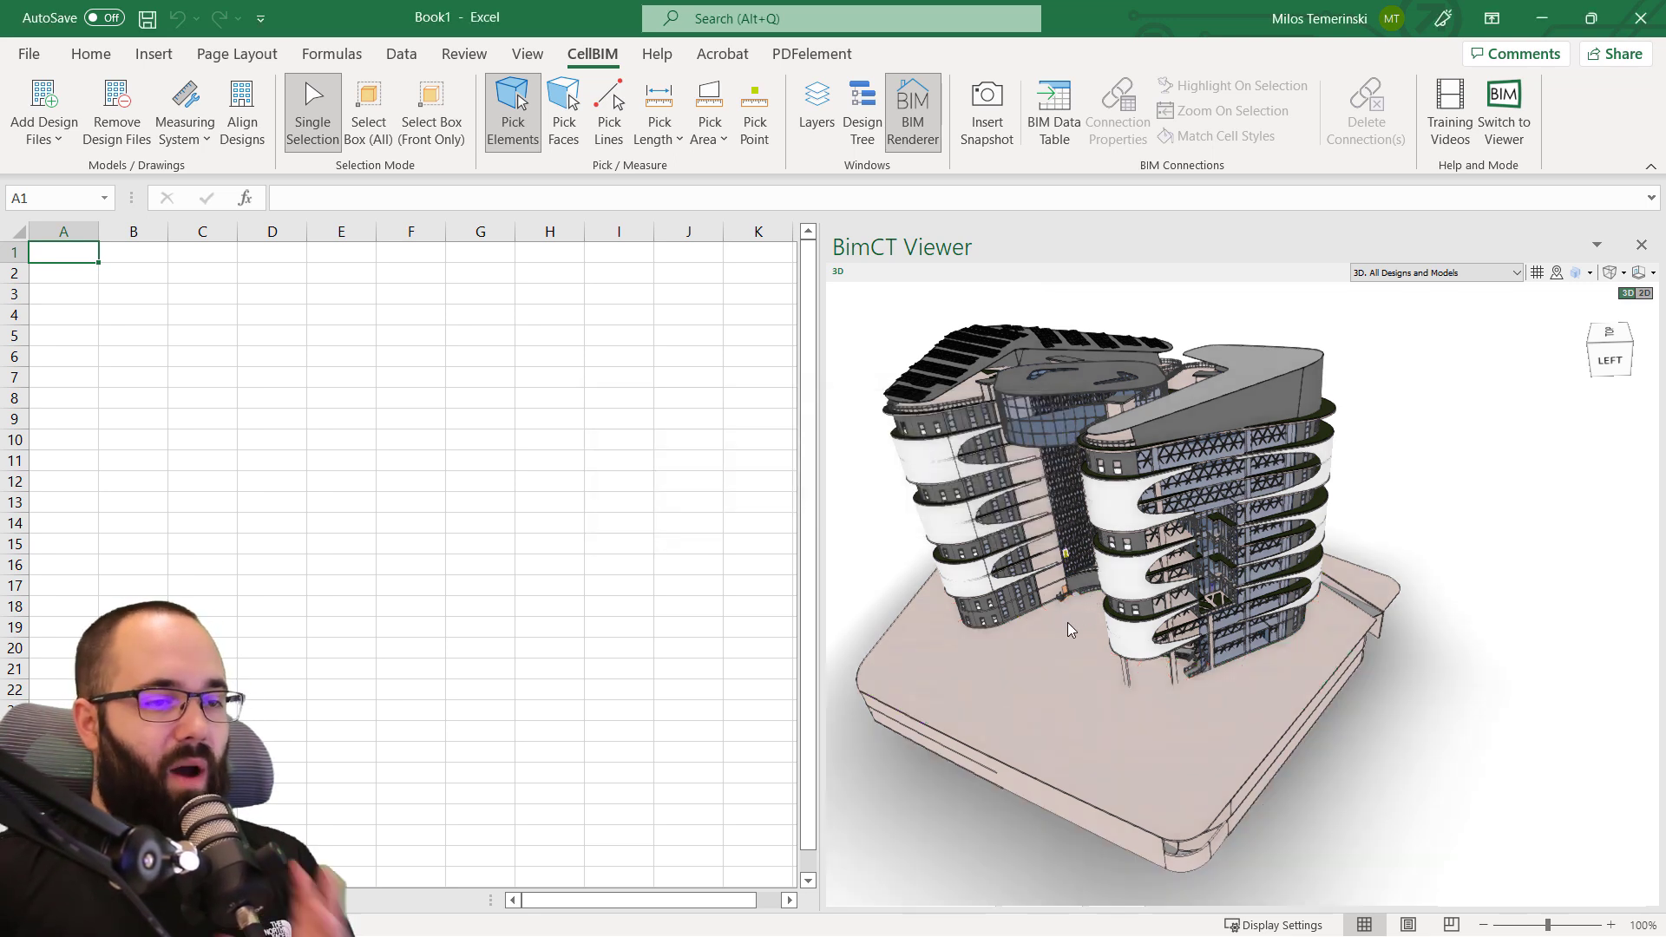
# Examine the remaining building model's facade and courtyard from outside, both close up and as a whole.
pyautogui.moveTo(1073, 618); pyautogui.dragTo(1065, 623)
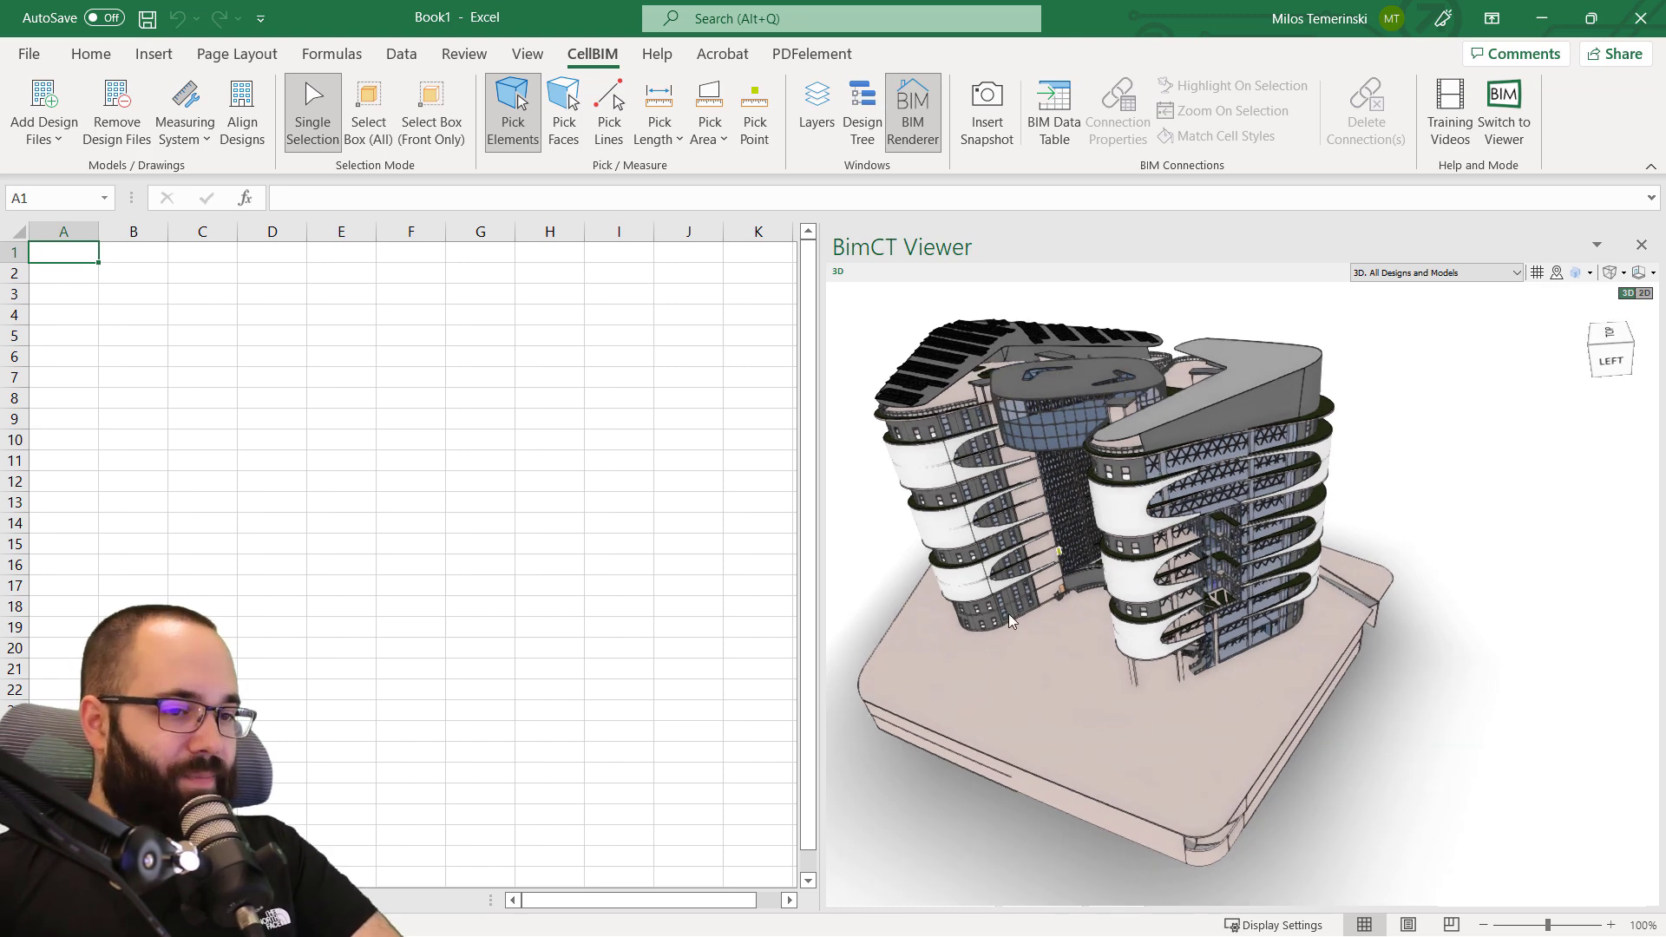
pyautogui.moveTo(1053, 591); pyautogui.dragTo(1097, 534)
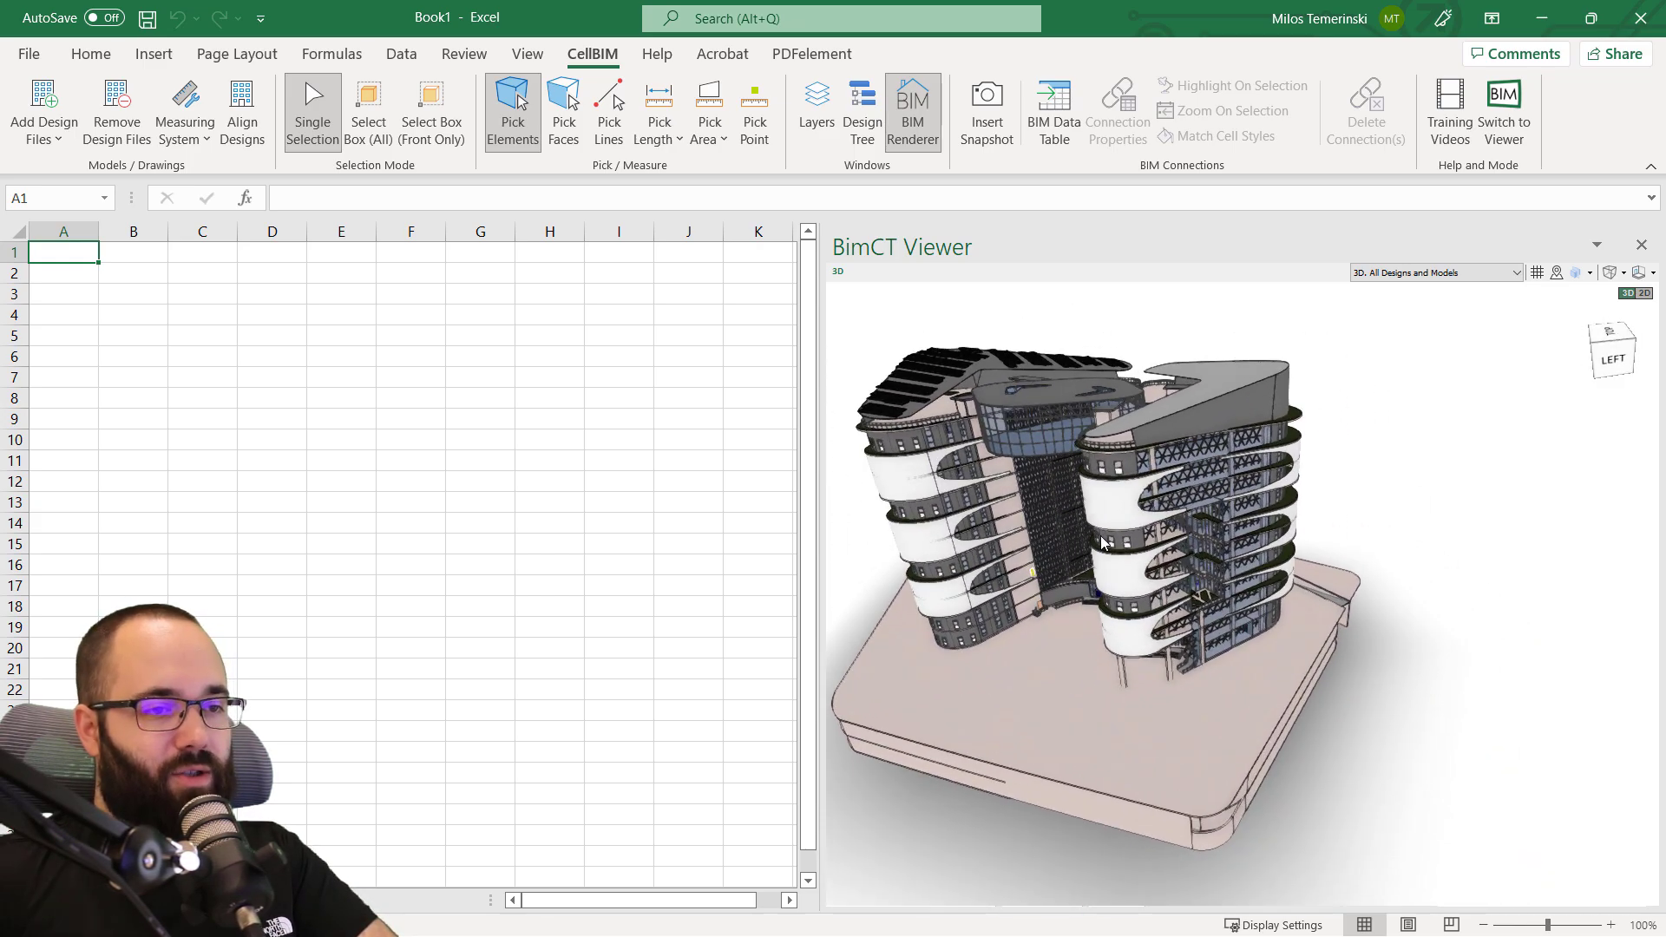
pyautogui.scroll(5, 1096, 537)
pyautogui.scroll(-5, 1143, 511)
pyautogui.scroll(5, 1131, 518)
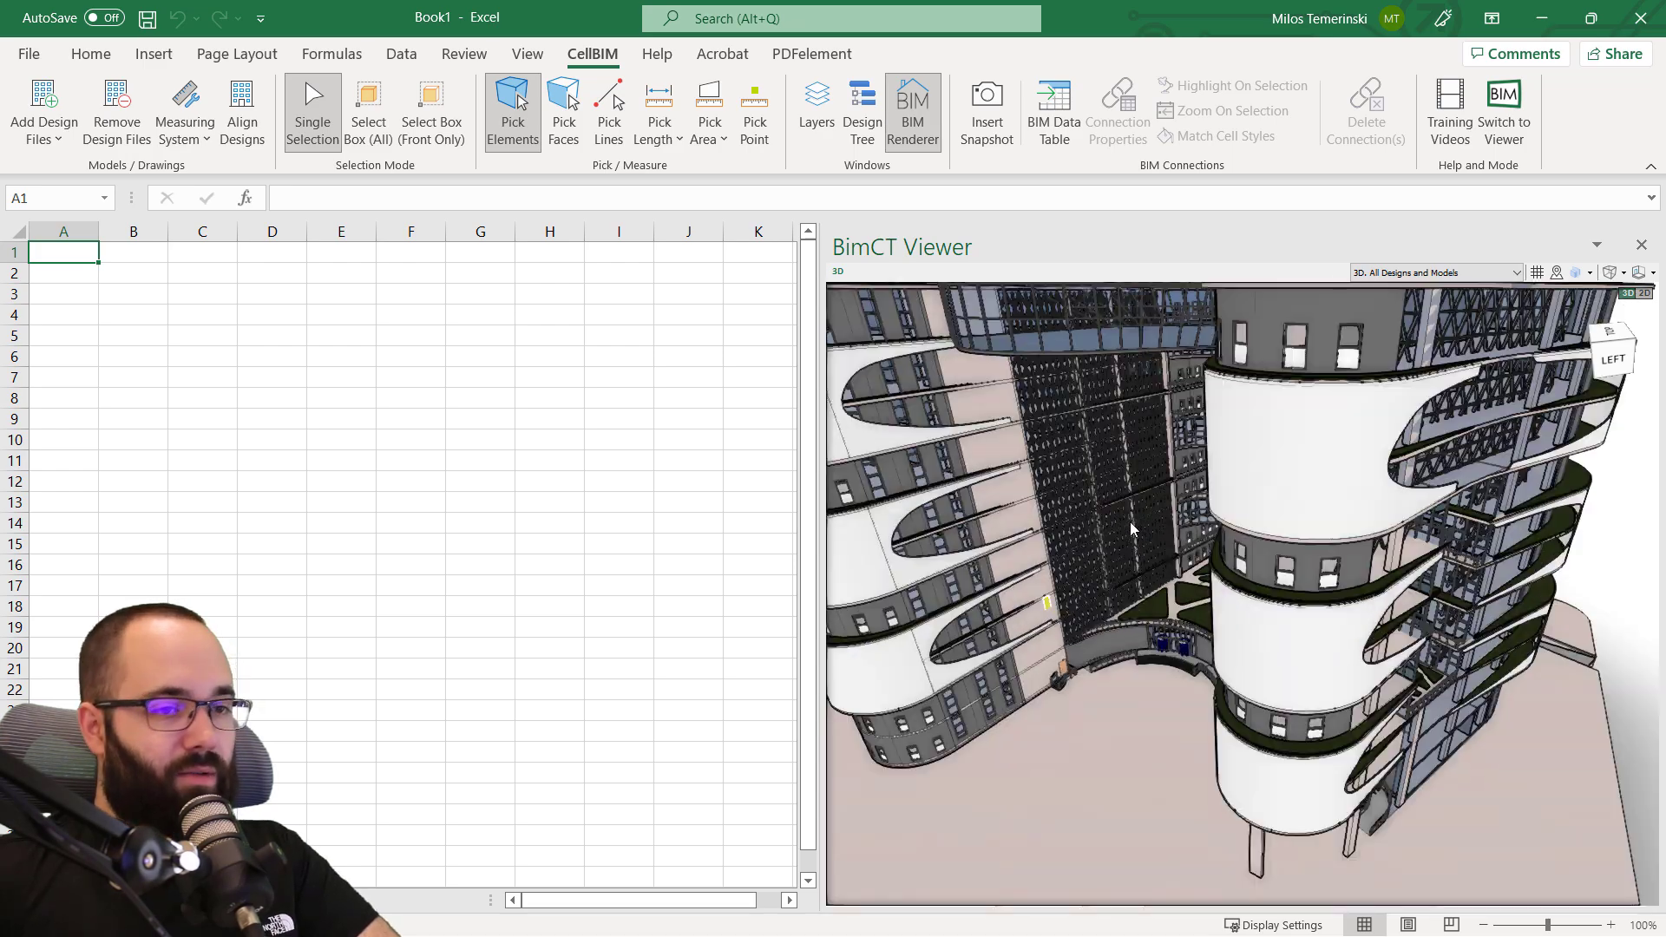
pyautogui.scroll(-5, 1128, 526)
pyautogui.scroll(1, 1163, 458)
pyautogui.moveTo(1121, 601); pyautogui.dragTo(1108, 656)
# Examine the building's balconies and an interior floor up close, and return to an overview of the whole model.
pyautogui.scroll(5, 1197, 568)
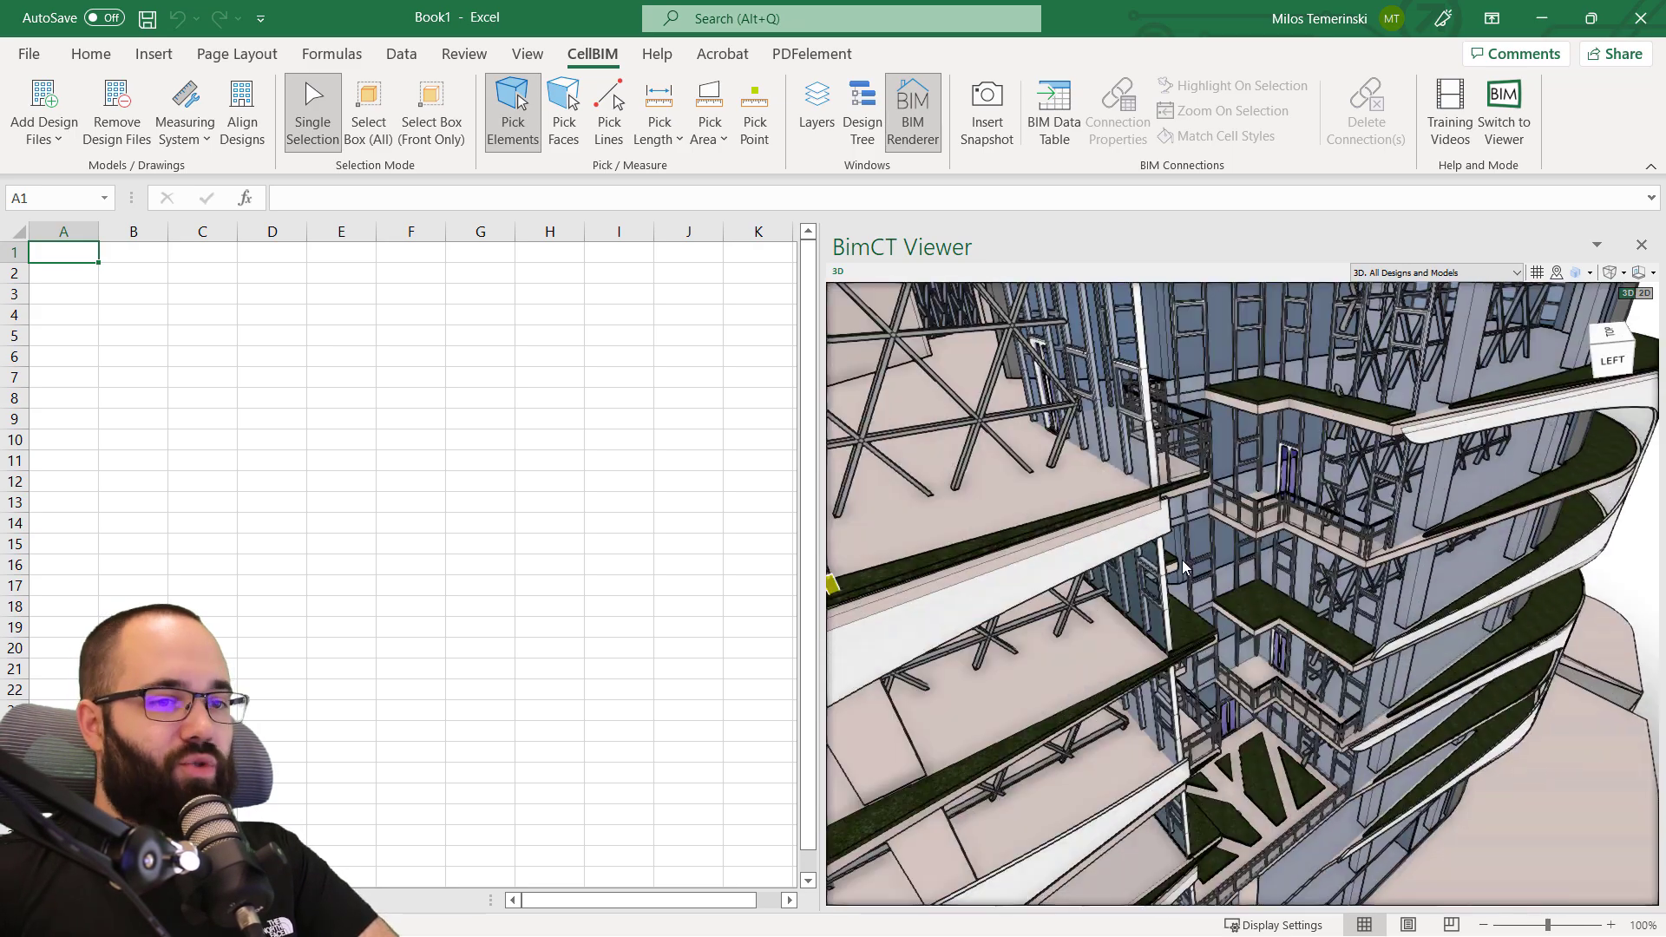
pyautogui.moveTo(1195, 583); pyautogui.dragTo(1201, 539)
pyautogui.scroll(6, 929, 573)
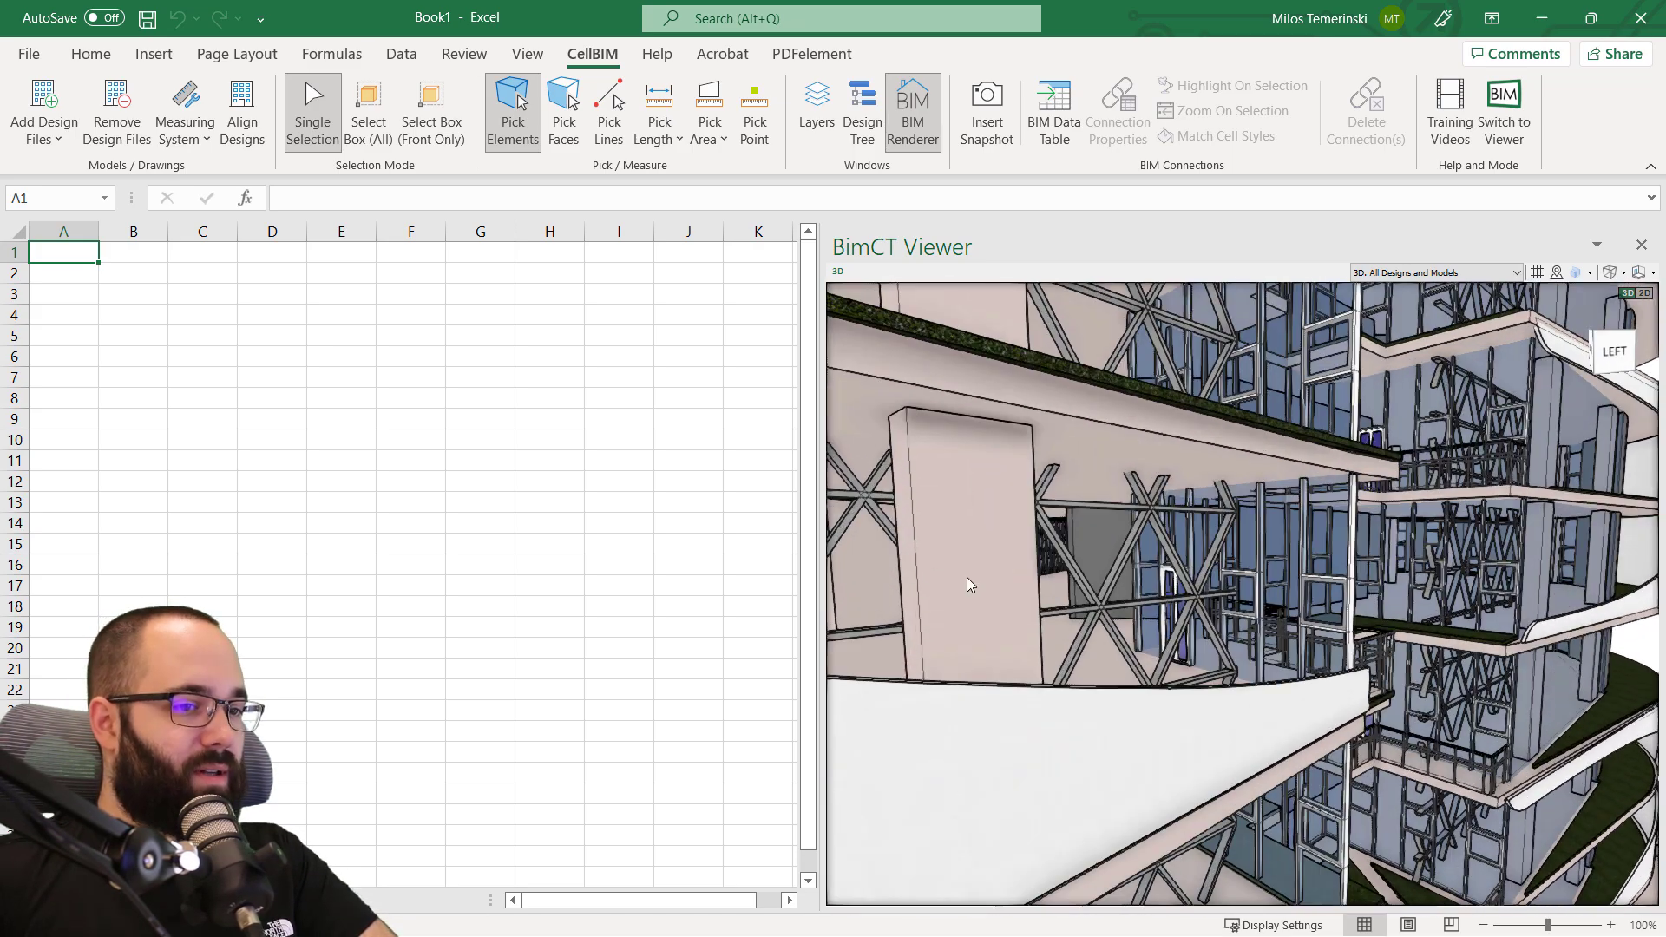
pyautogui.scroll(8, 995, 588)
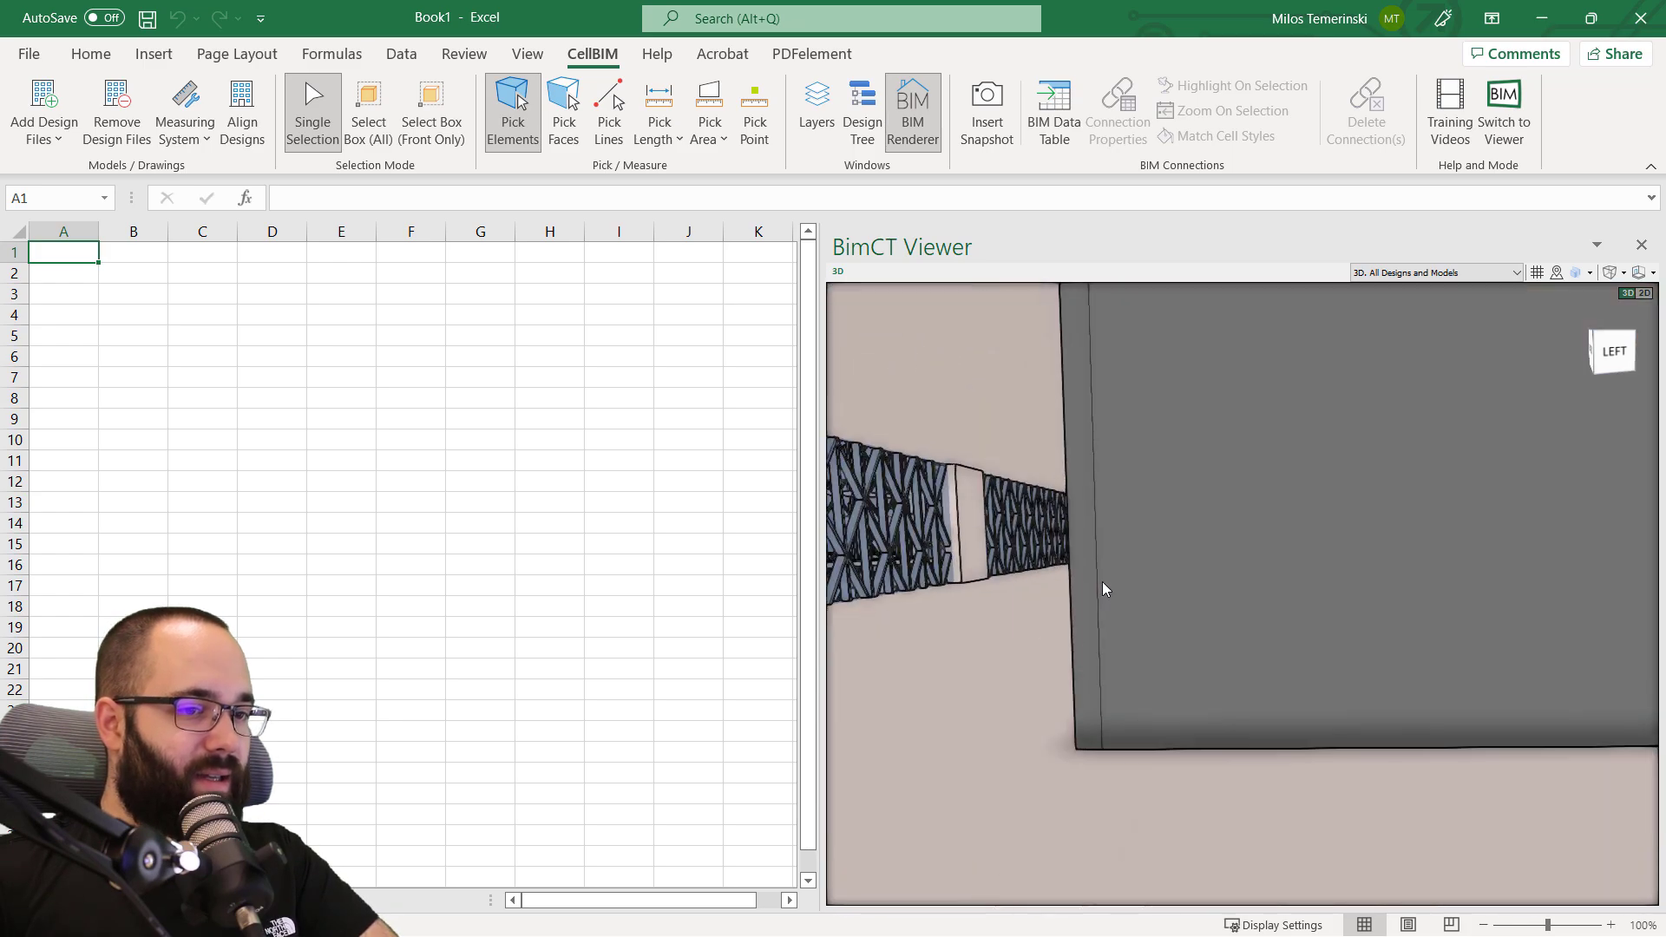
pyautogui.moveTo(1126, 580)
pyautogui.mouseDown()
pyautogui.moveTo(1168, 596)
pyautogui.moveTo(1086, 601)
pyautogui.moveTo(1145, 618)
pyautogui.moveTo(1128, 595)
pyautogui.moveTo(1159, 586)
pyautogui.moveTo(1130, 559)
pyautogui.mouseUp()
pyautogui.scroll(-8, 1017, 582)
pyautogui.scroll(-6, 1393, 620)
pyautogui.scroll(-2, 1384, 496)
pyautogui.scroll(2, 1426, 582)
pyautogui.scroll(-2, 1386, 545)
pyautogui.scroll(1, 1267, 537)
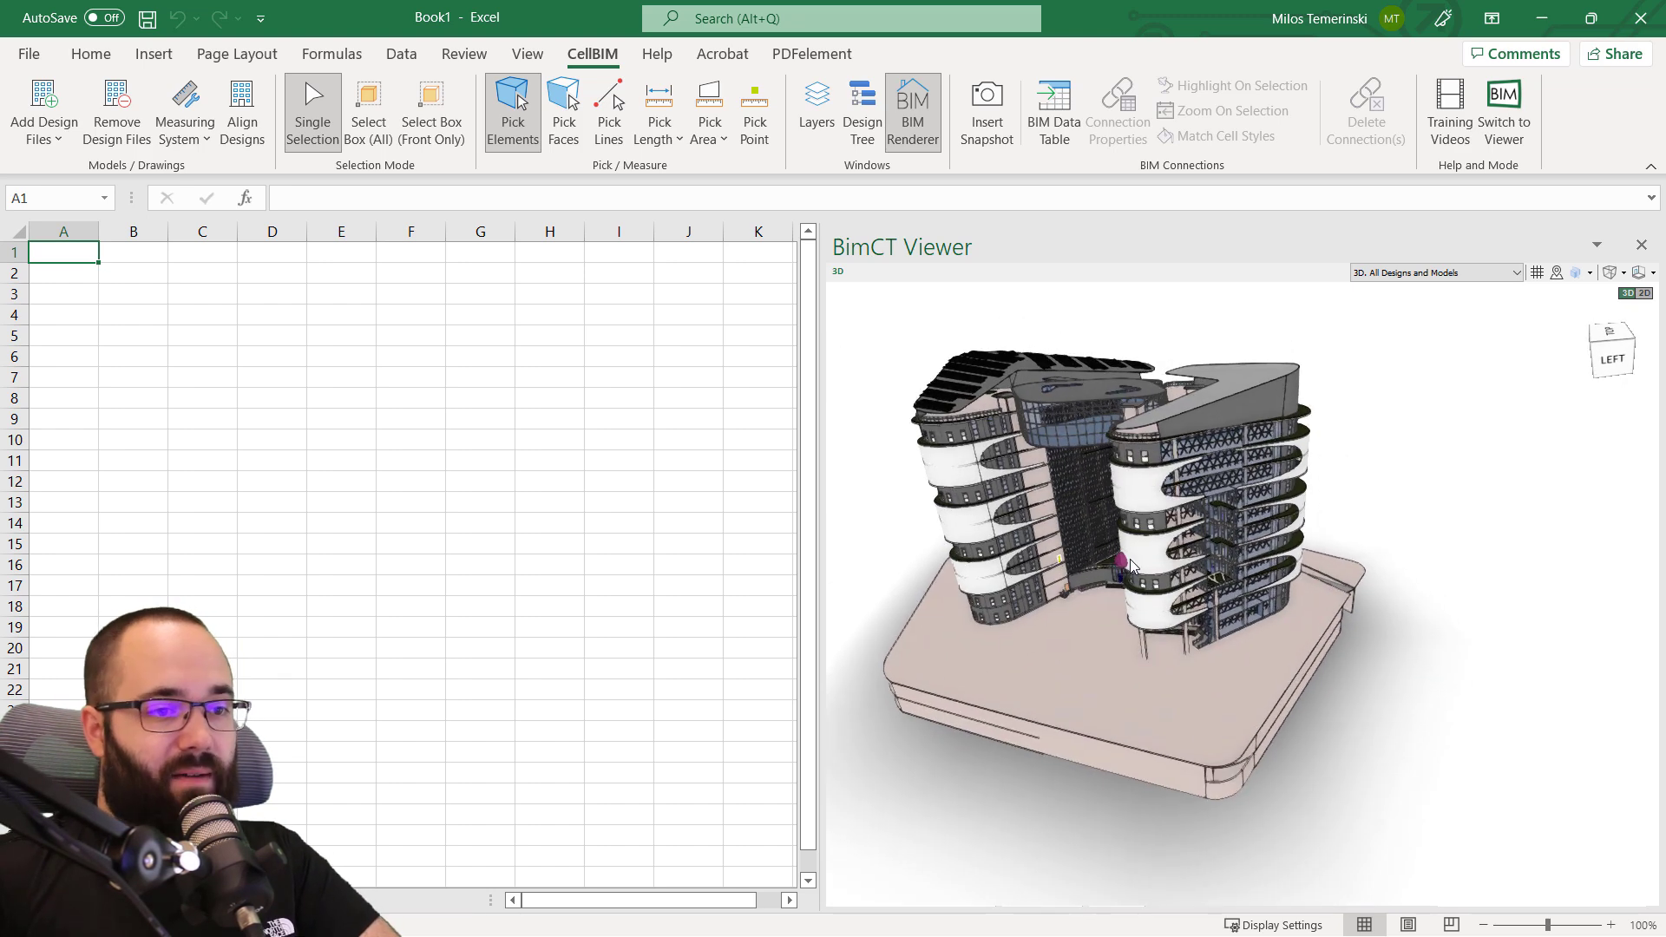
# Show the ground grid around the building briefly, hide it, and turn on the minimap.
pyautogui.click(1536, 275)
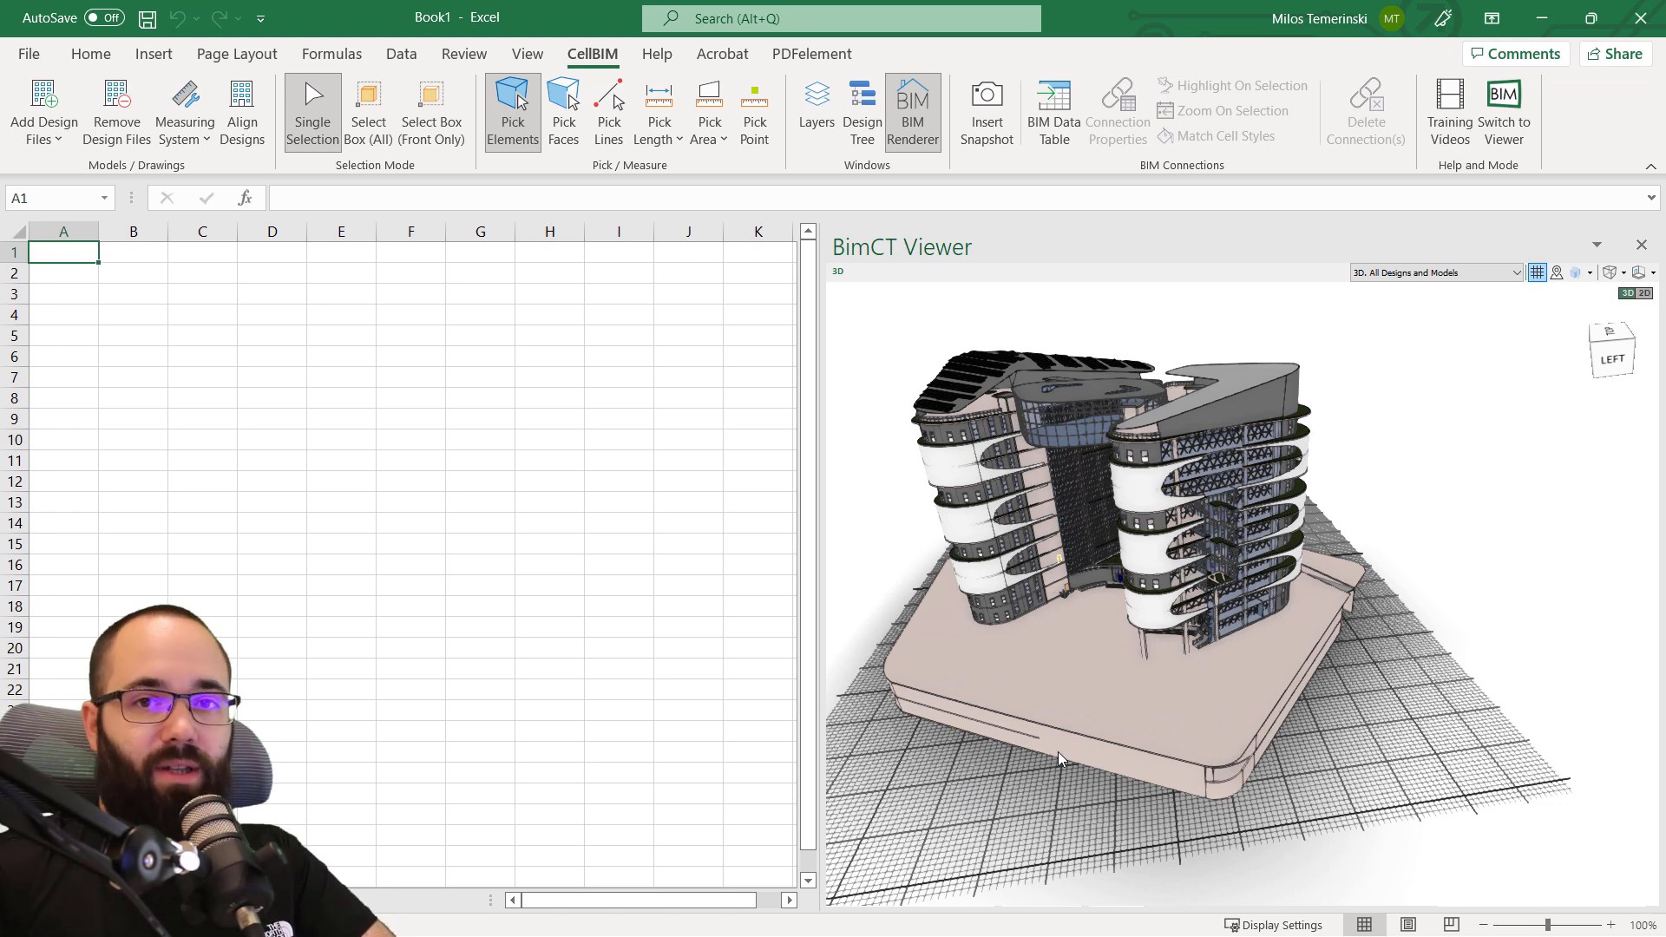
pyautogui.click(1557, 274)
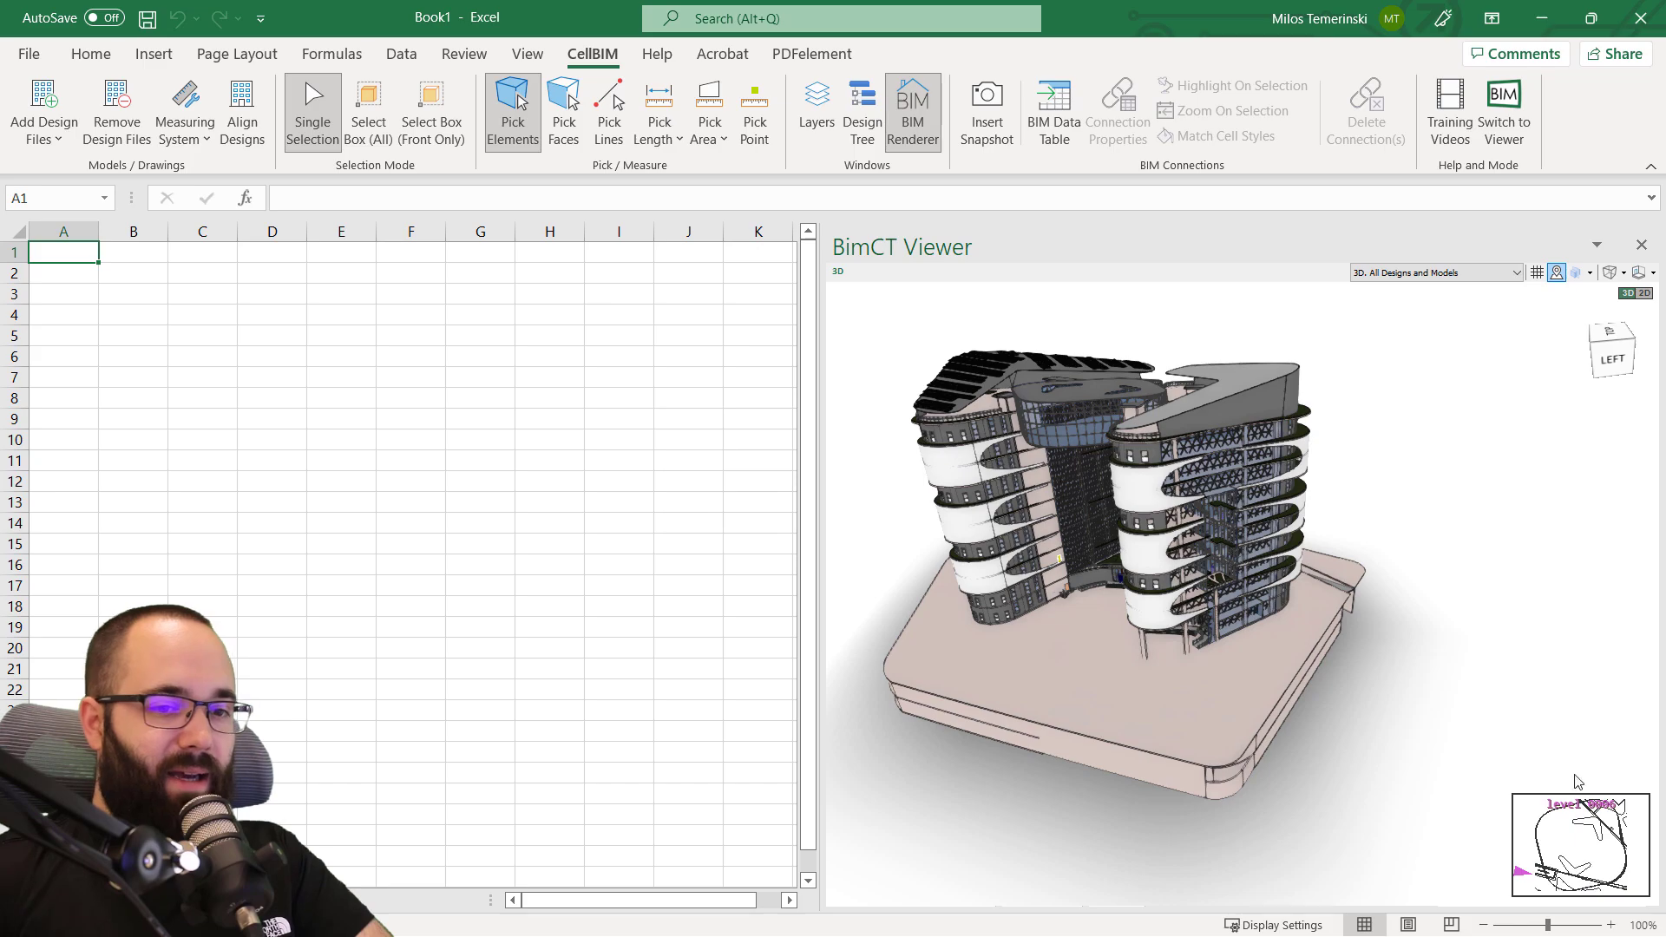
pyautogui.scroll(2, 1160, 598)
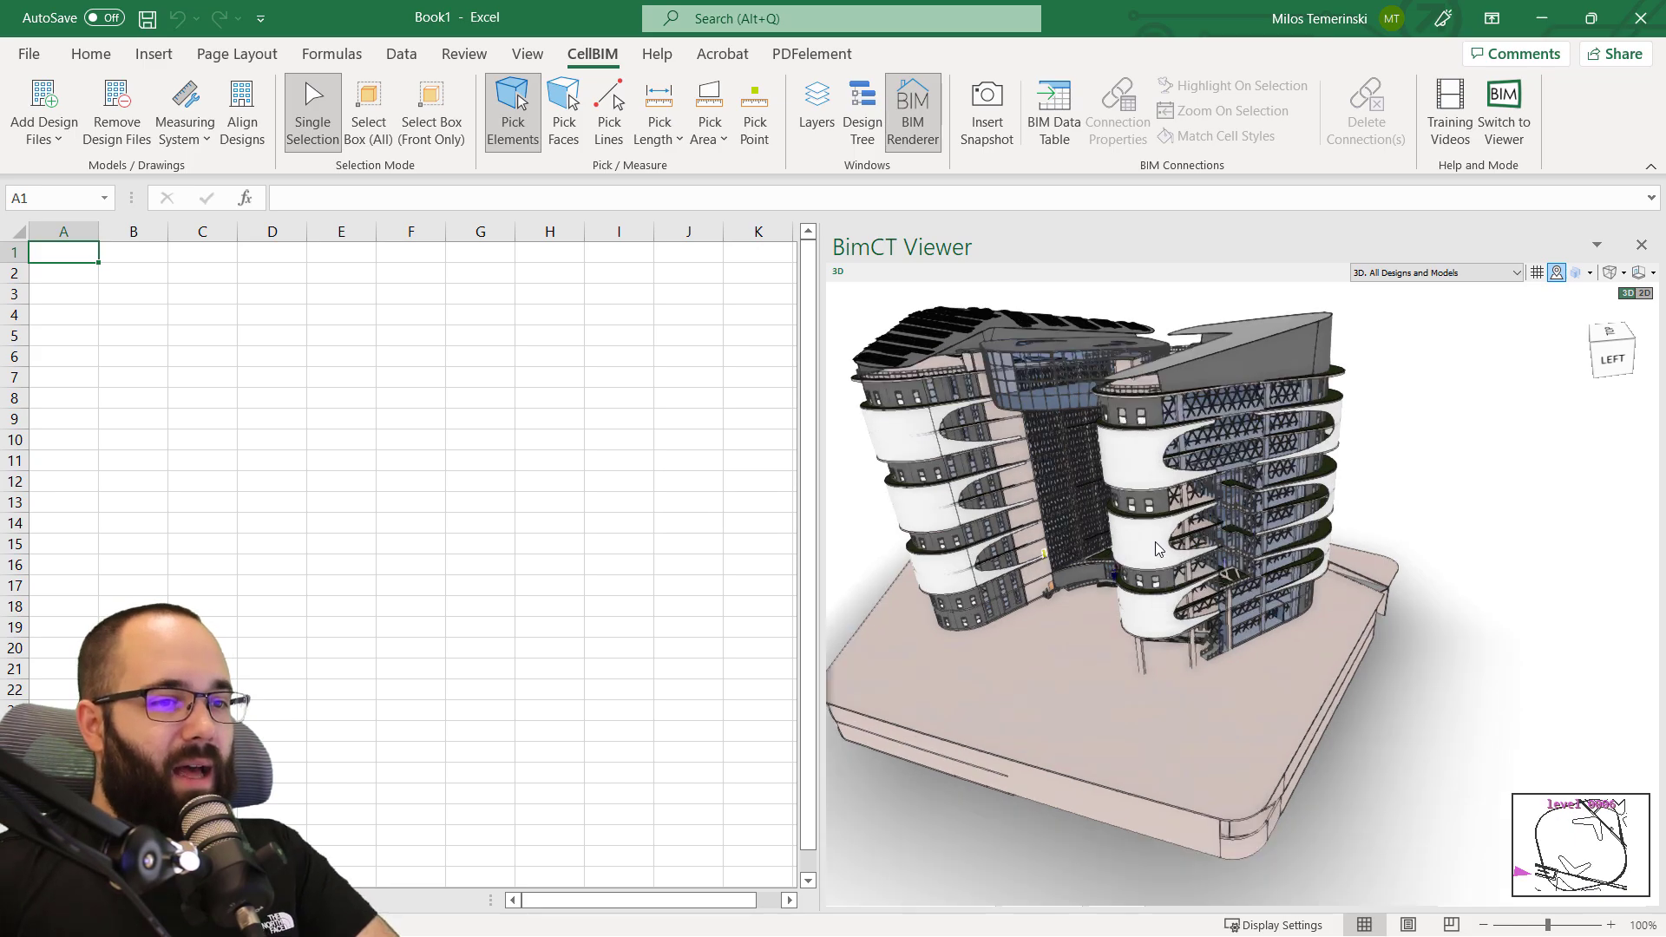
# Navigate into an upper floor of the building, checking position and level on the minimap, and return to an exterior view.
pyautogui.scroll(6, 1155, 549)
pyautogui.moveTo(1183, 544); pyautogui.dragTo(1414, 785)
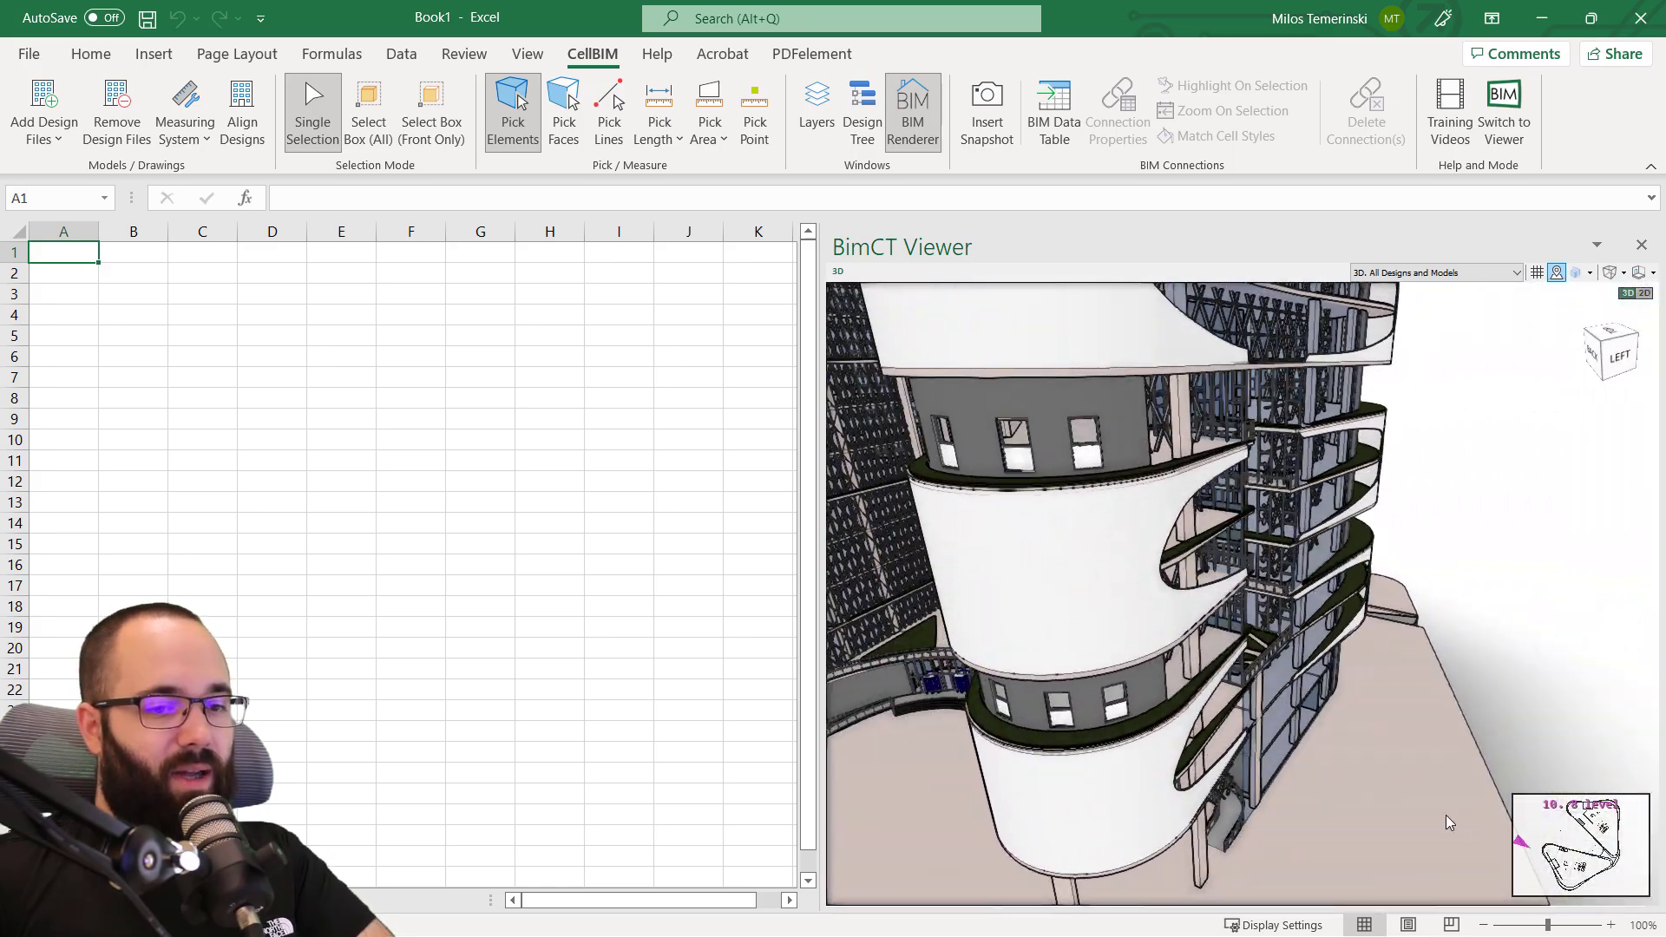
pyautogui.moveTo(1522, 851); pyautogui.dragTo(1143, 614)
pyautogui.scroll(10, 1143, 614)
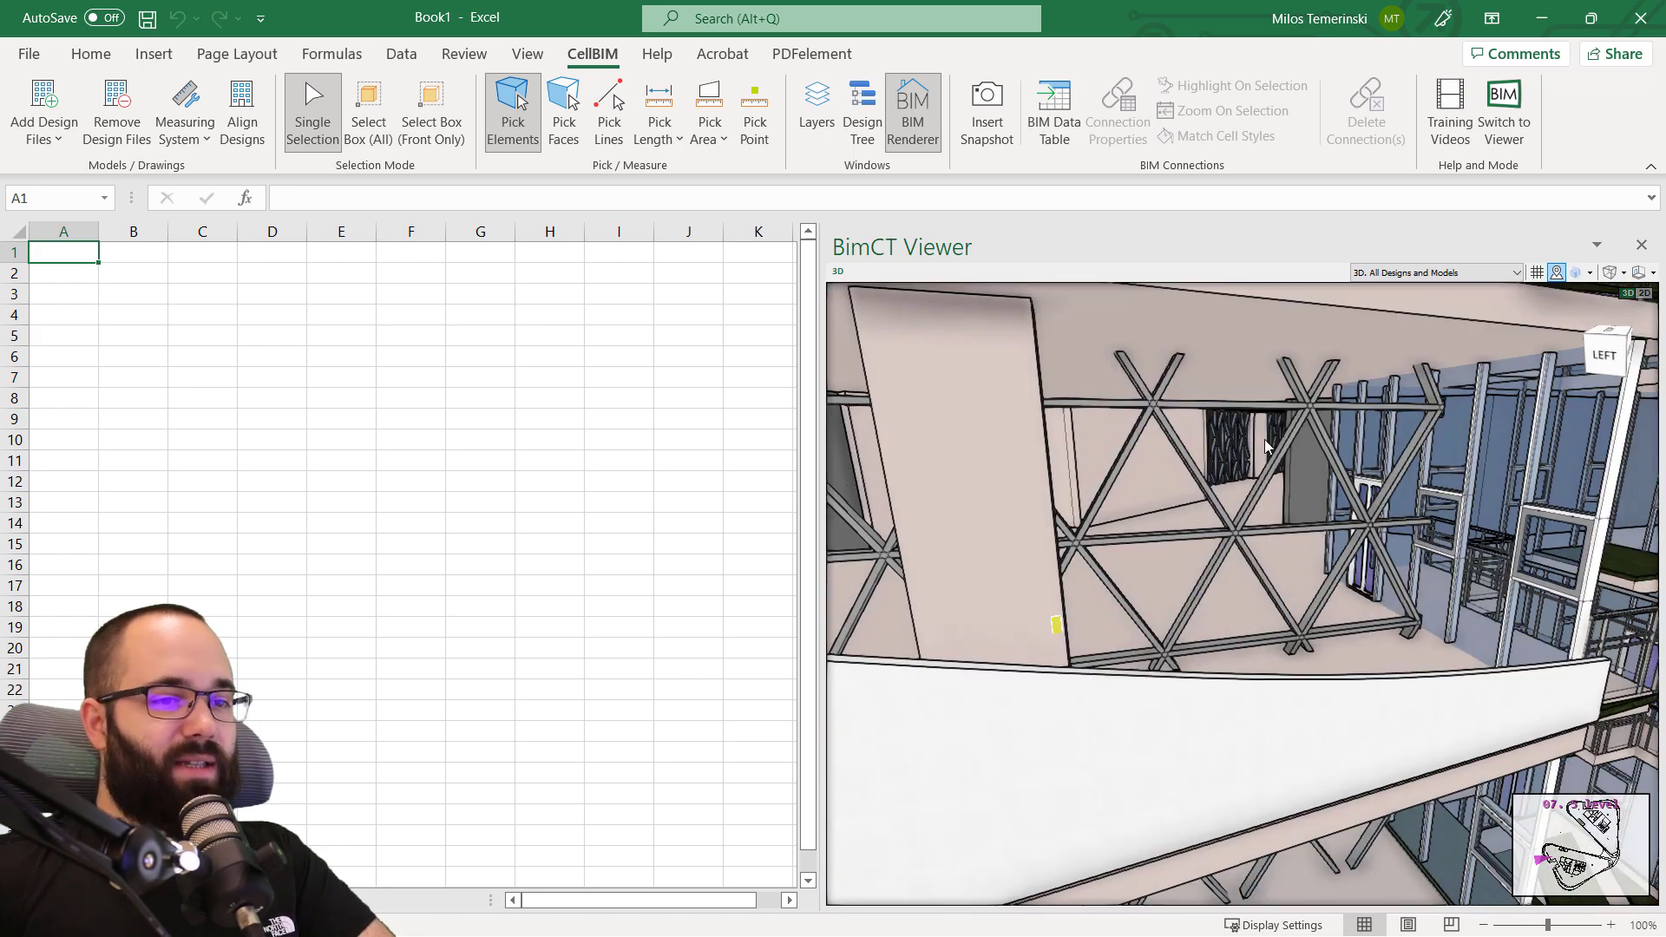
pyautogui.scroll(5, 1244, 460)
pyautogui.scroll(3, 1385, 475)
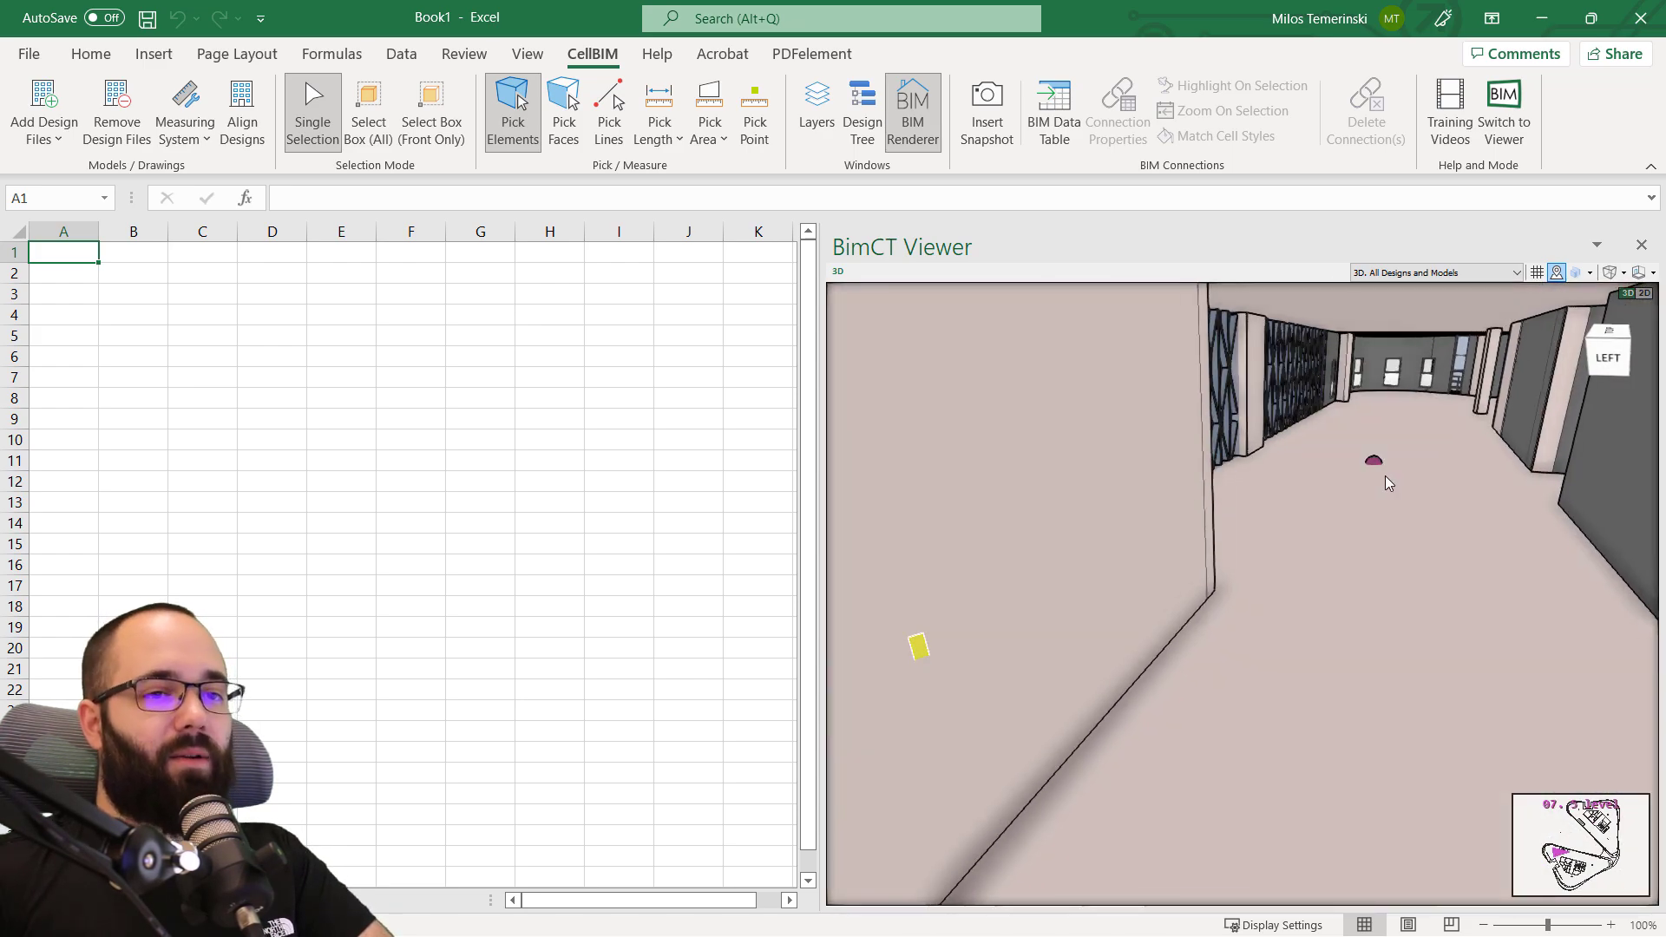
pyautogui.scroll(2, 1380, 473)
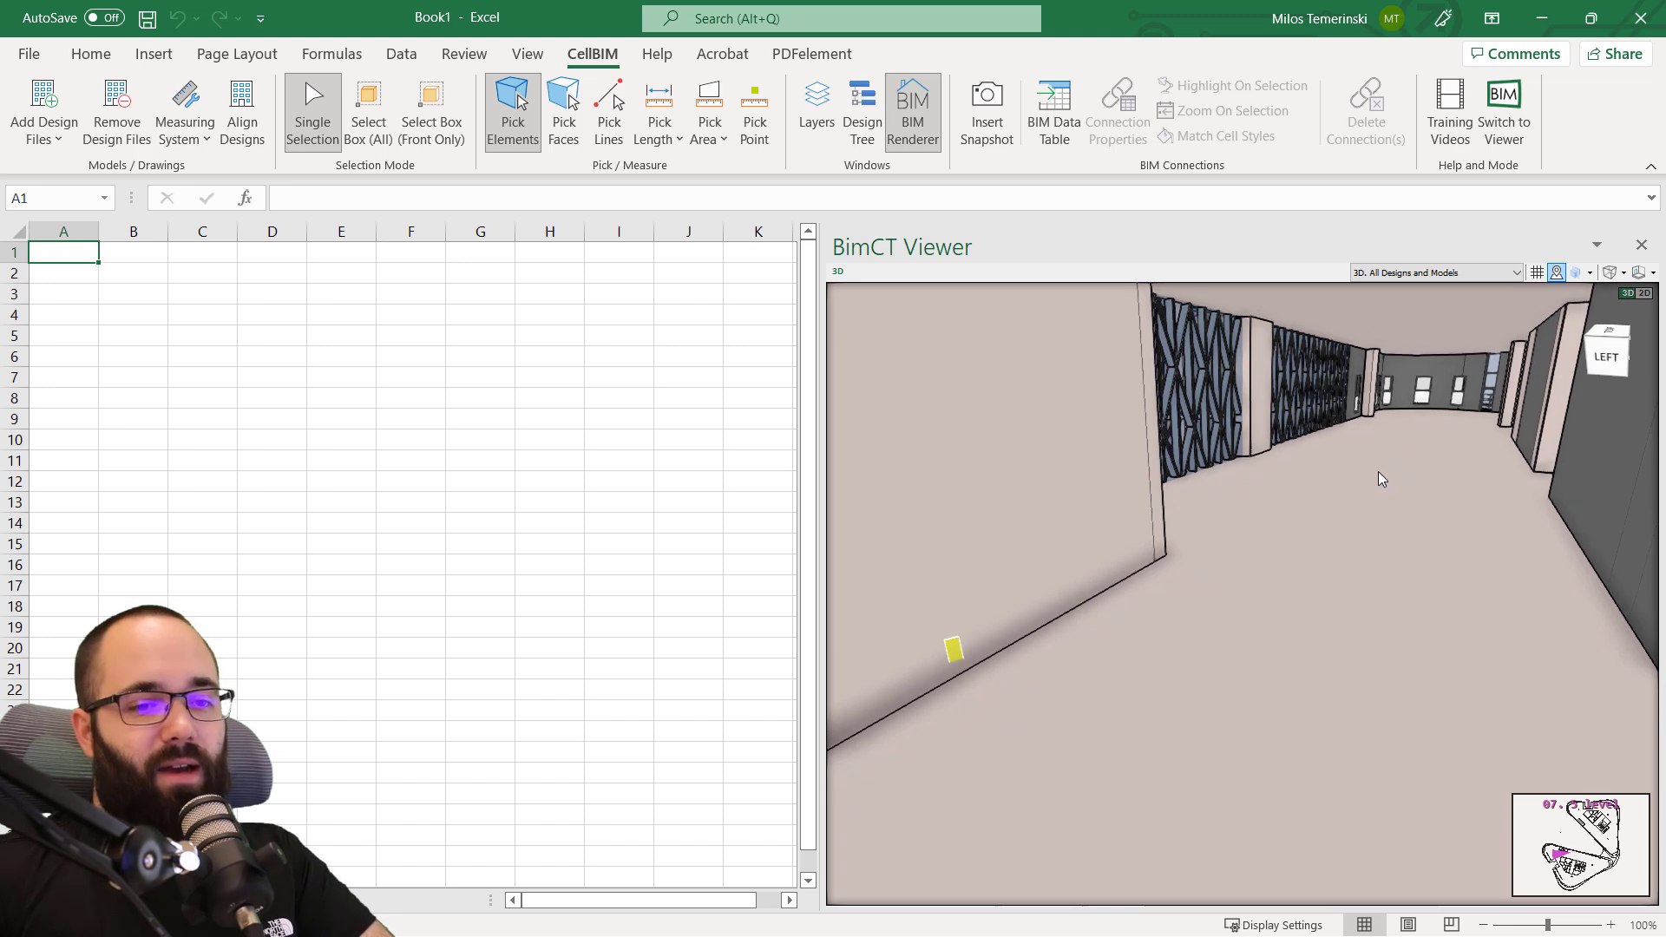
pyautogui.moveTo(1378, 506)
pyautogui.mouseDown()
pyautogui.moveTo(1377, 426)
pyautogui.moveTo(1357, 566)
pyautogui.moveTo(1322, 609)
pyautogui.moveTo(1371, 486)
pyautogui.mouseUp()
pyautogui.scroll(-10, 1381, 487)
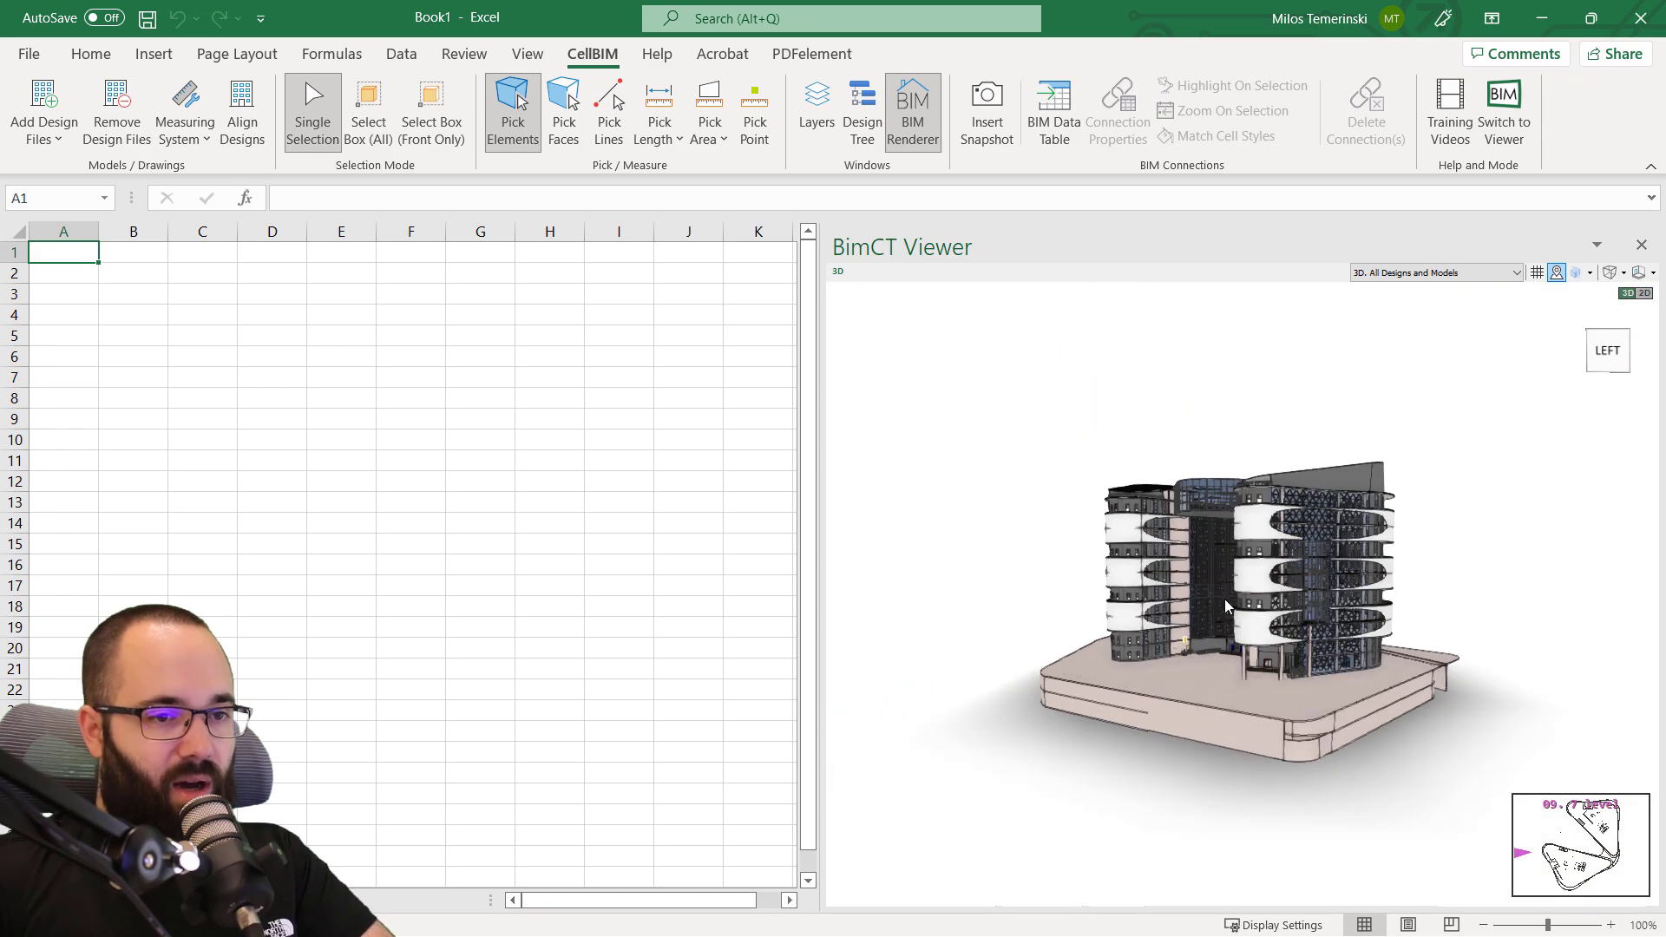
pyautogui.moveTo(1225, 600)
pyautogui.mouseDown()
pyautogui.moveTo(1152, 639)
pyautogui.moveTo(1209, 574)
pyautogui.mouseUp()
pyautogui.scroll(6, 1209, 572)
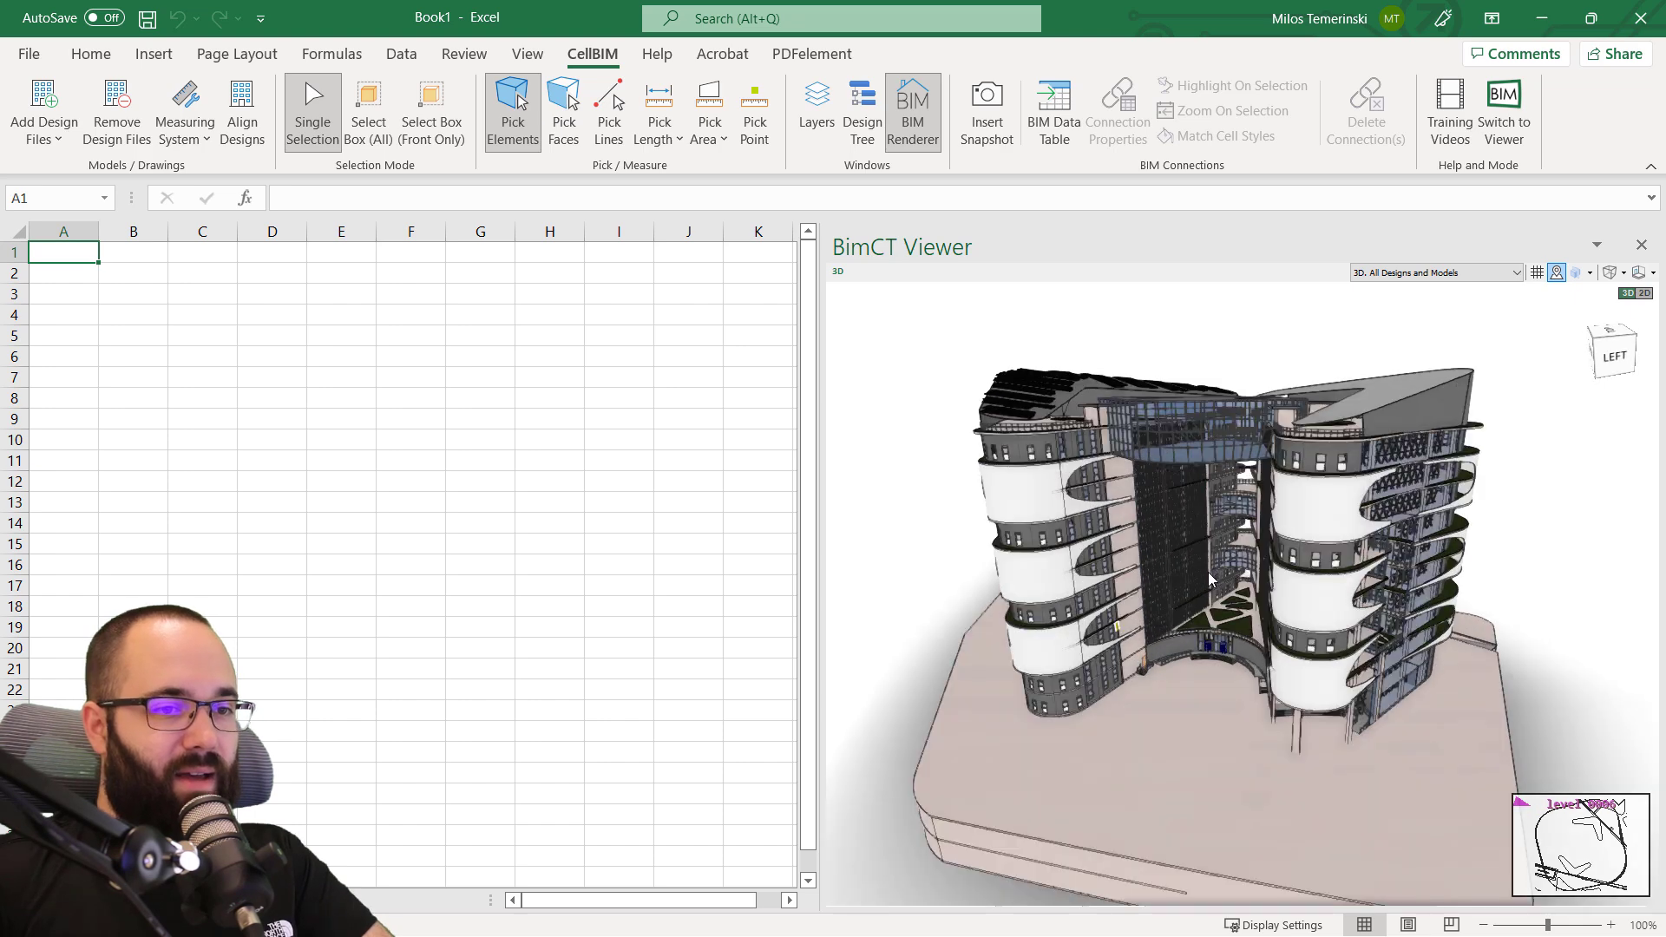
pyautogui.scroll(-3, 1206, 572)
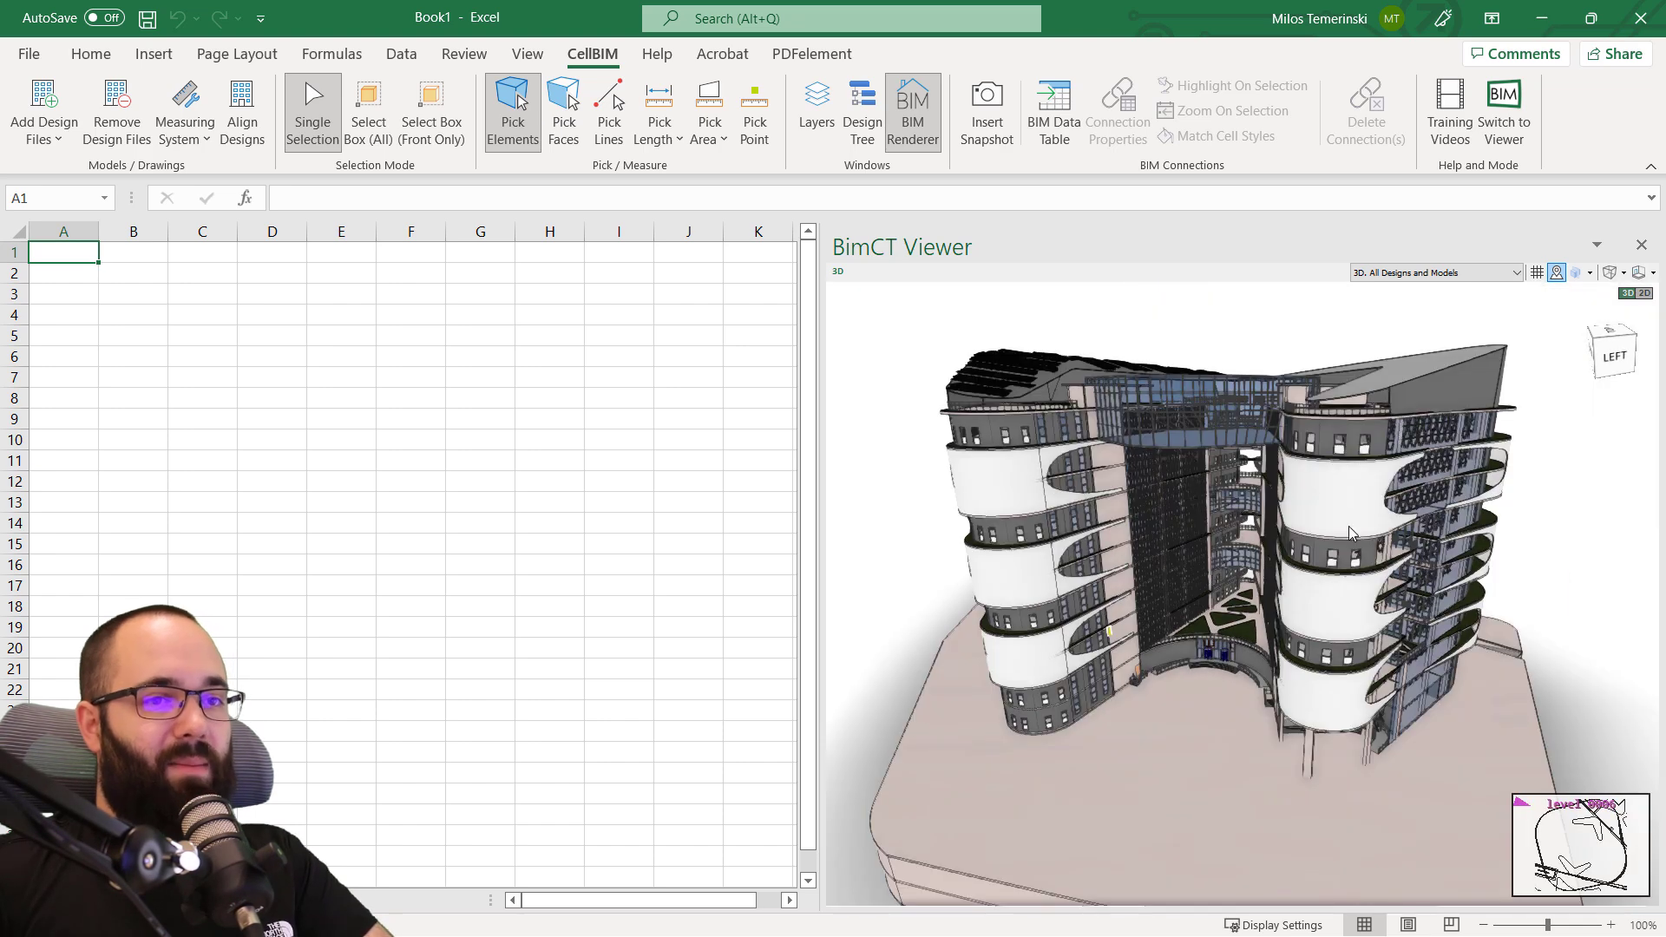
# Hide the minimap, activate the Y section plane and move it down to cut away the building's upper floors.
pyautogui.click(1558, 274)
pyautogui.click(1584, 279)
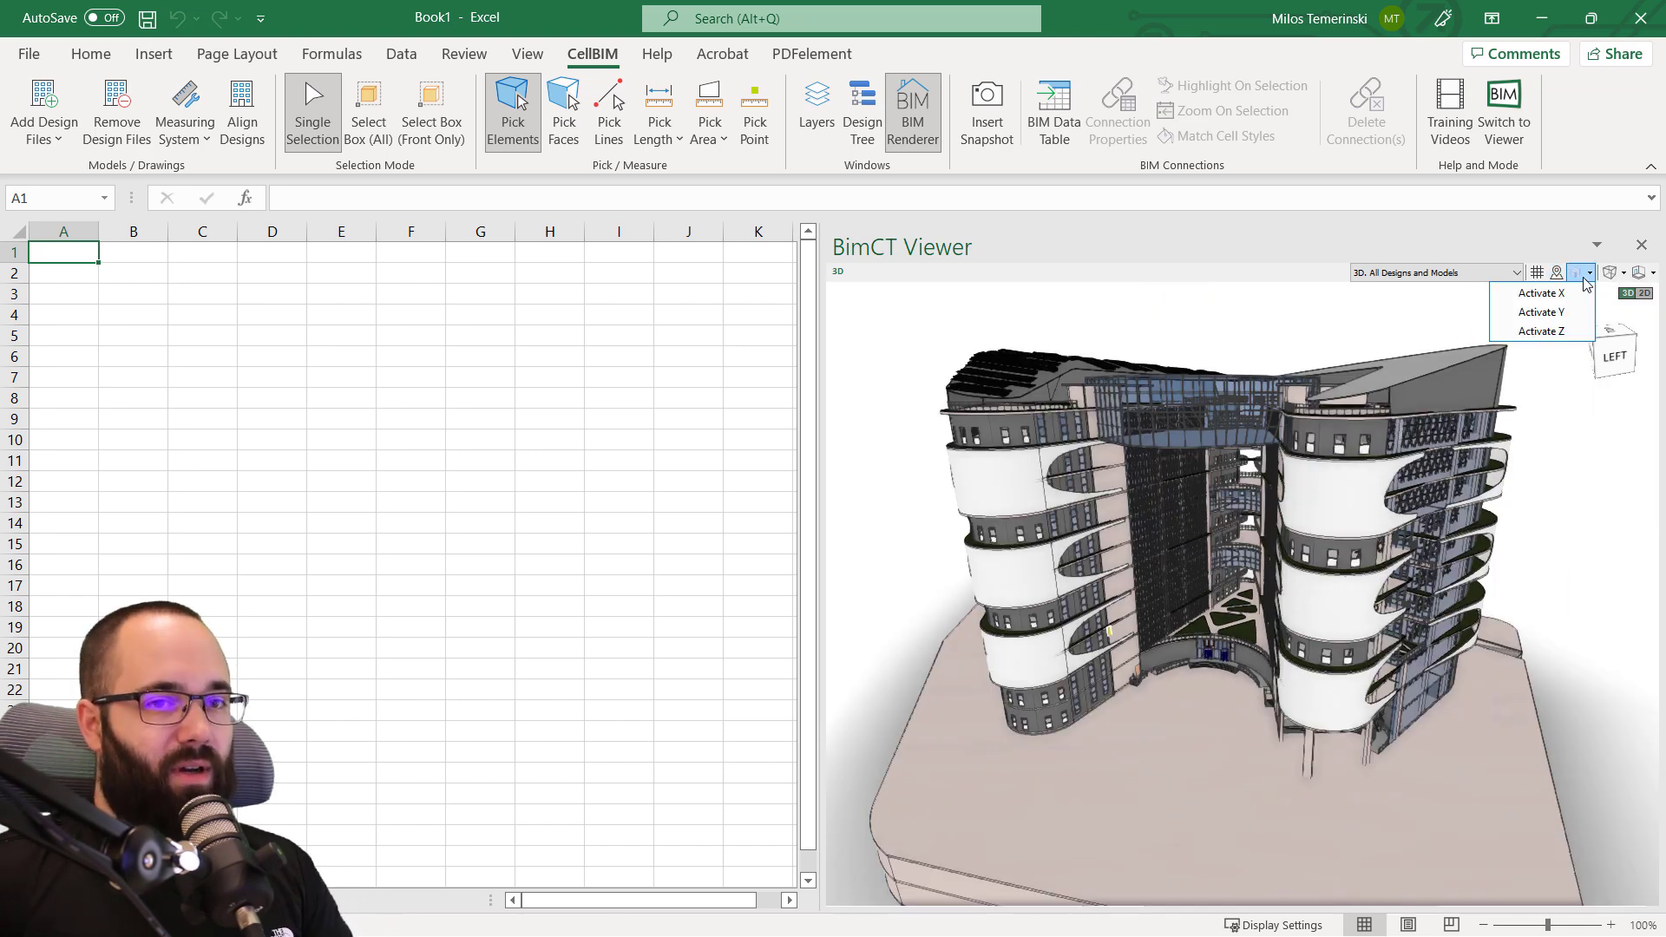
pyautogui.moveTo(1358, 494); pyautogui.dragTo(1292, 513)
pyautogui.click(1514, 331)
pyautogui.keyDown('shift'); pyautogui.scroll(5, 1287, 495); pyautogui.keyUp('shift')
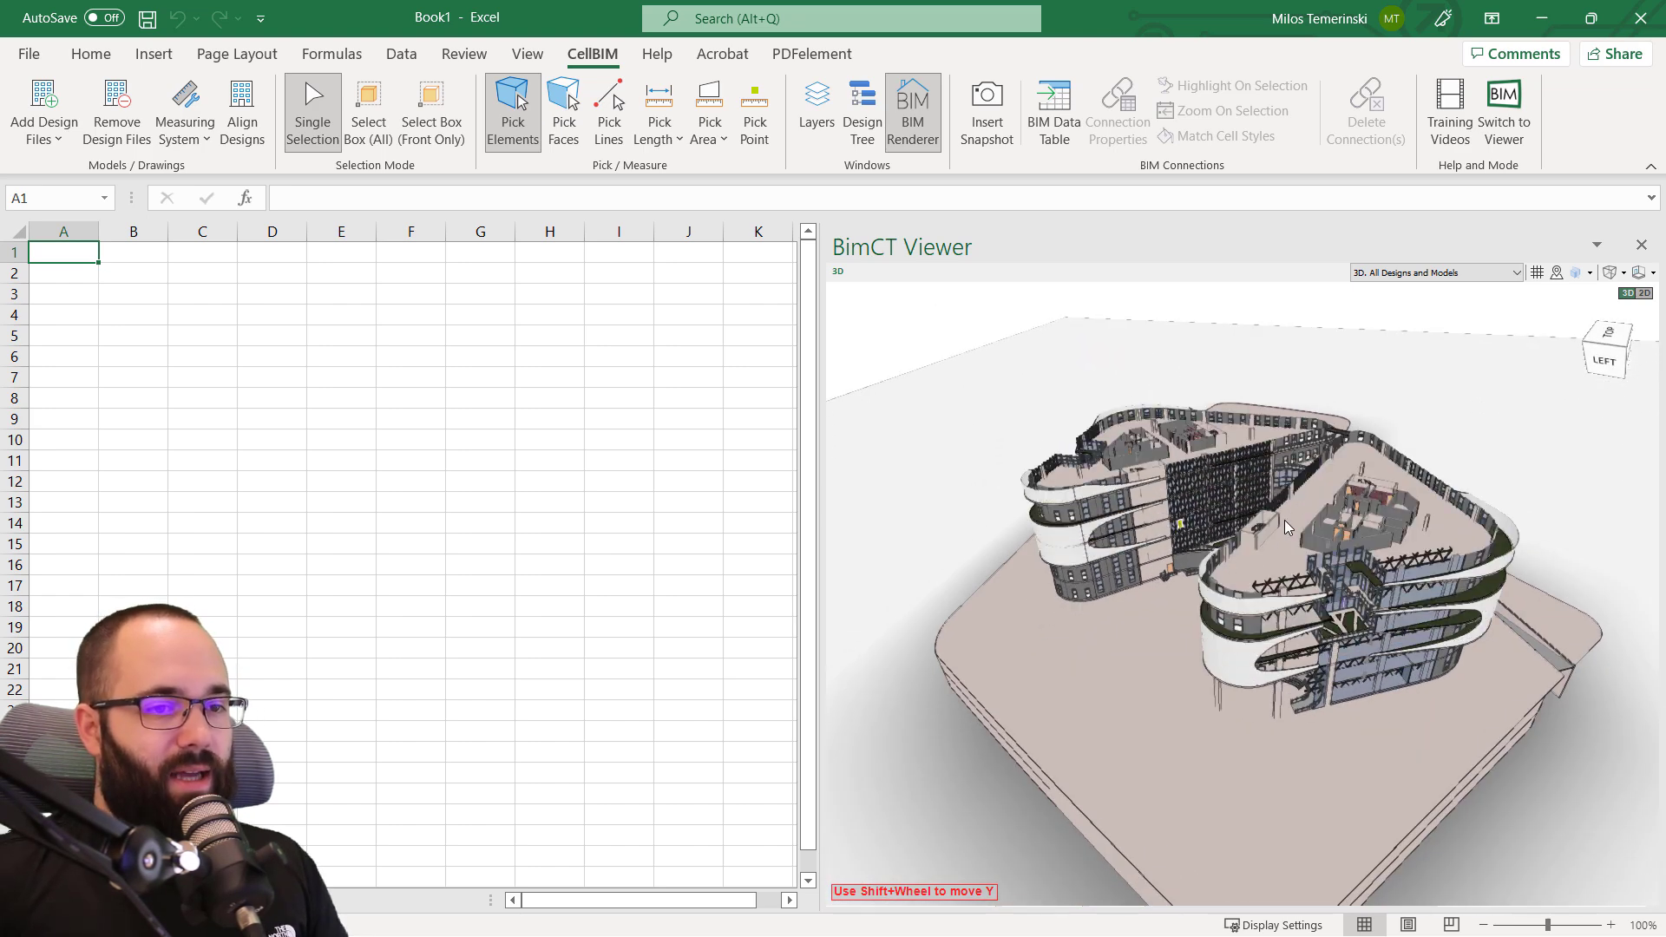
# View the building cut by the Y section plane up close, and deactivate the Y section plane.
pyautogui.scroll(6, 1288, 528)
pyautogui.scroll(-10, 1354, 527)
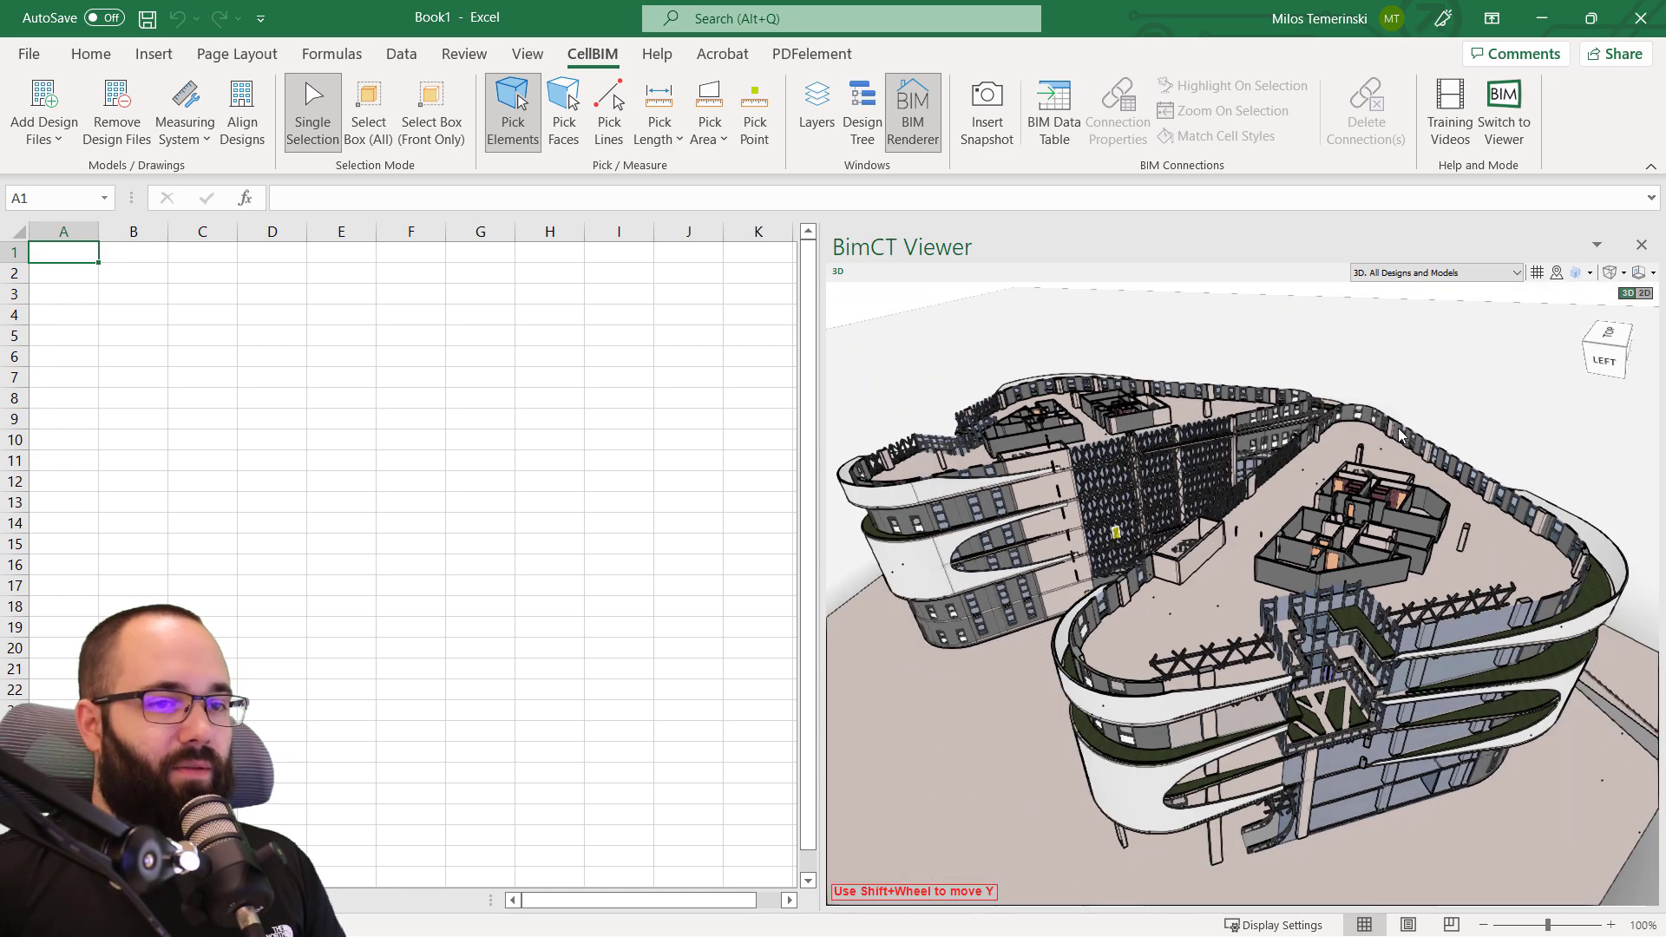
pyautogui.click(1584, 272)
pyautogui.click(1540, 311)
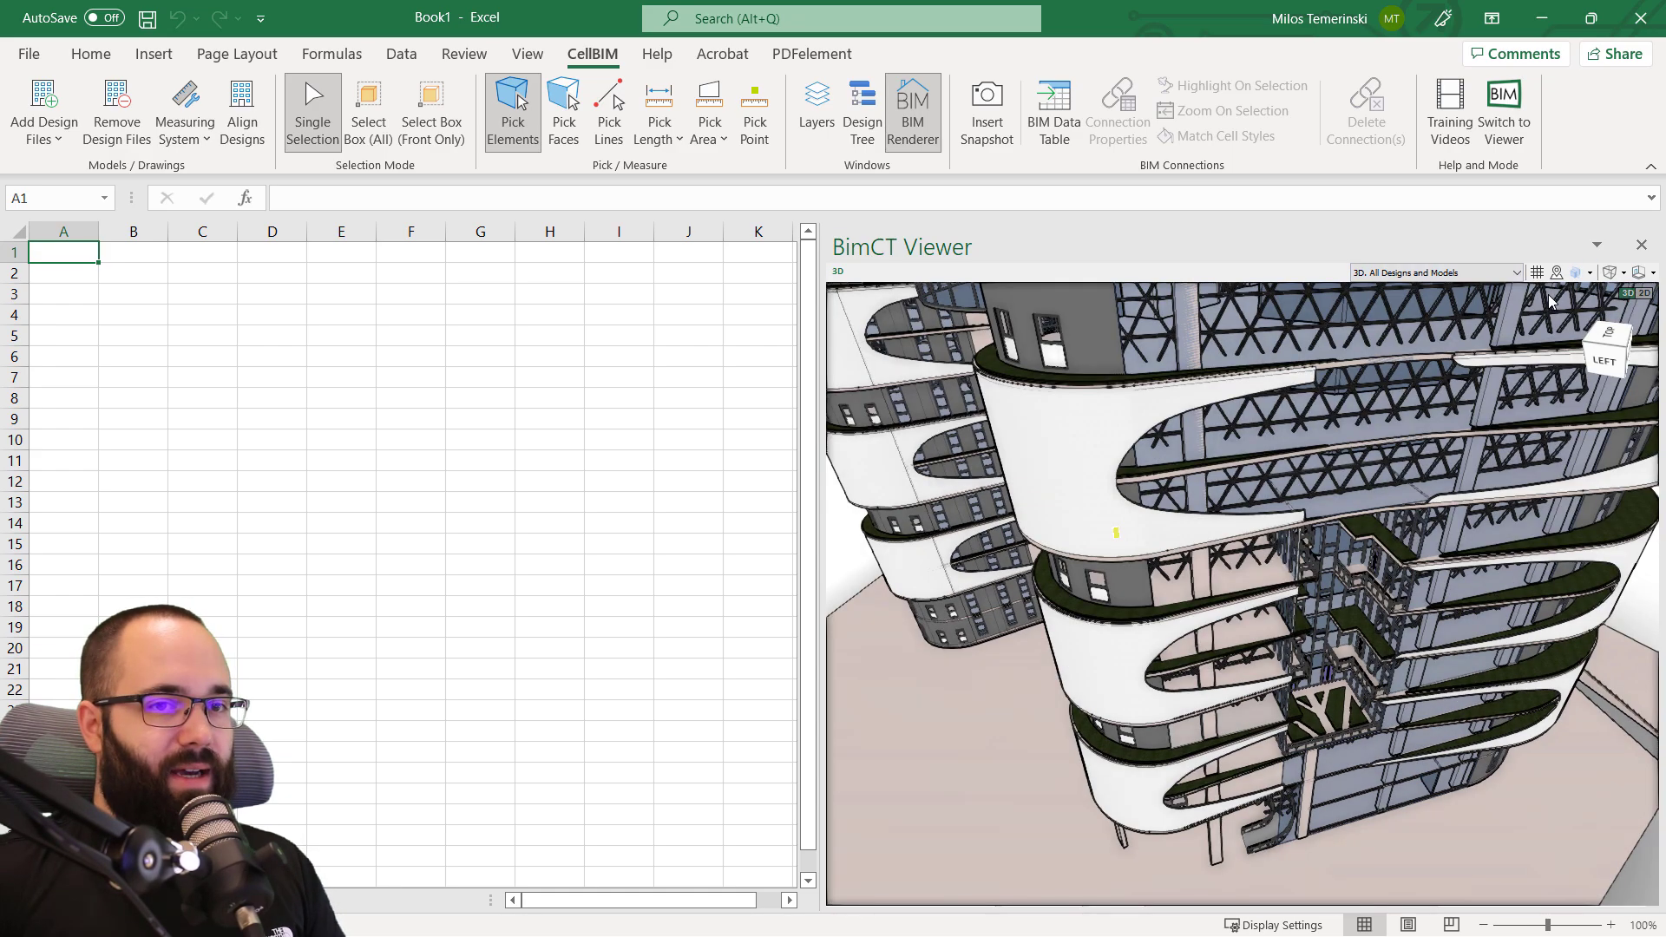
# Activate the X section plane, sweep it back and forth through the building to view its interior, and deactivate it.
pyautogui.scroll(-5, 1133, 605)
pyautogui.click(1577, 277)
pyautogui.click(1540, 291)
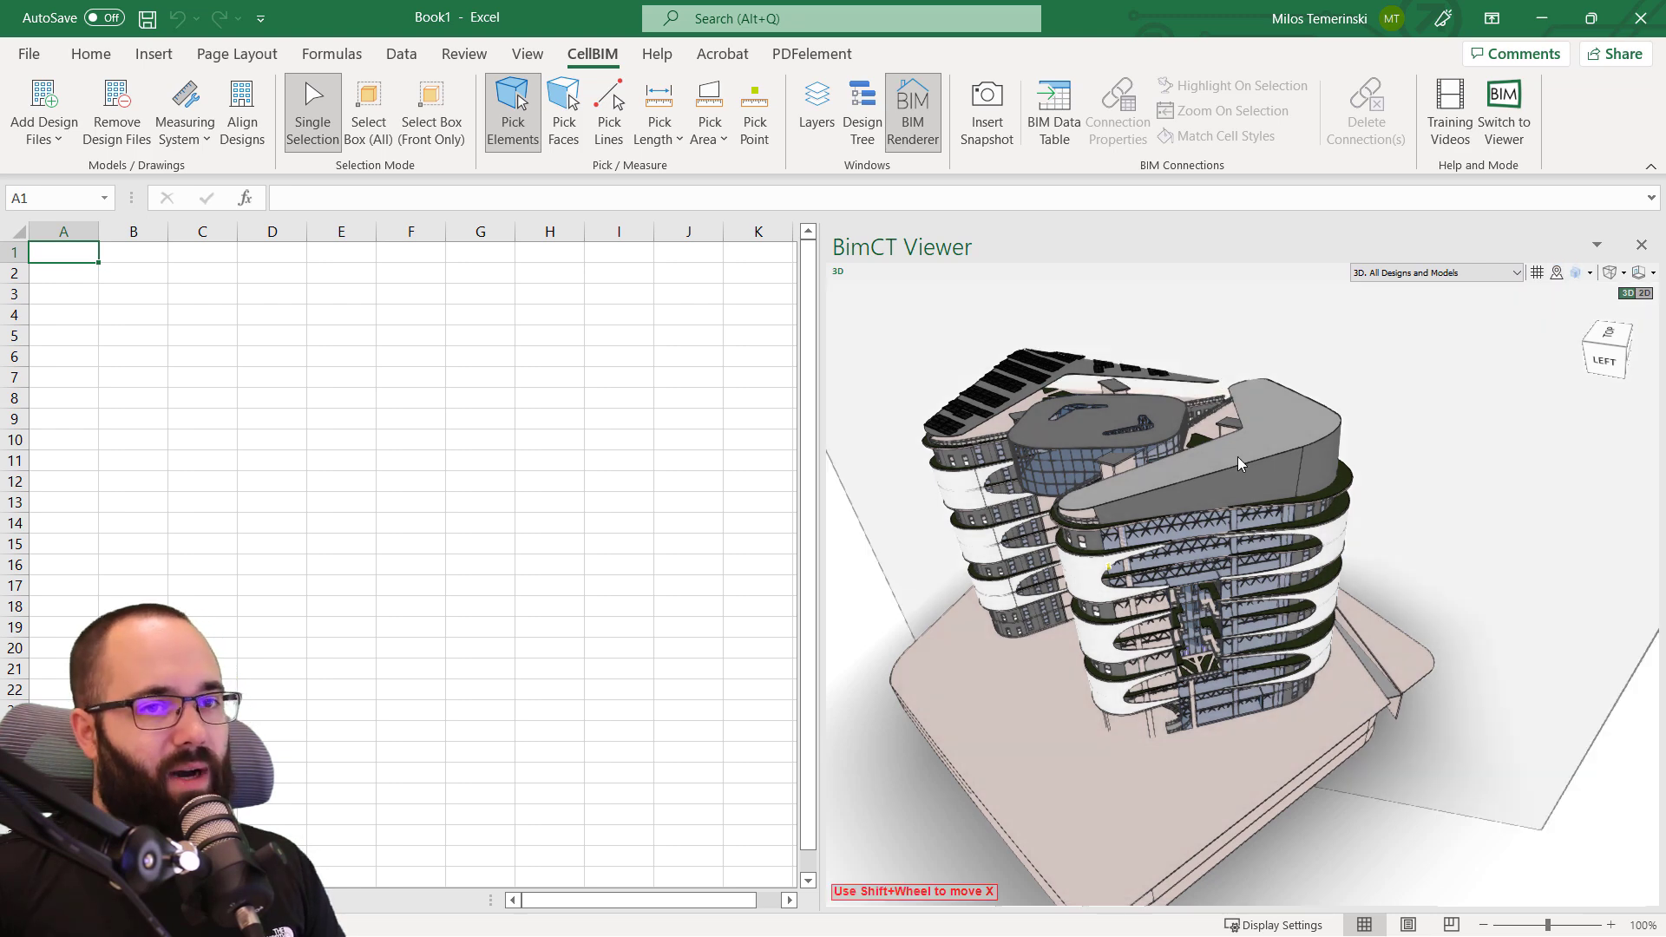
pyautogui.scroll(-2, 1295, 480)
pyautogui.moveTo(1337, 533); pyautogui.dragTo(1257, 473)
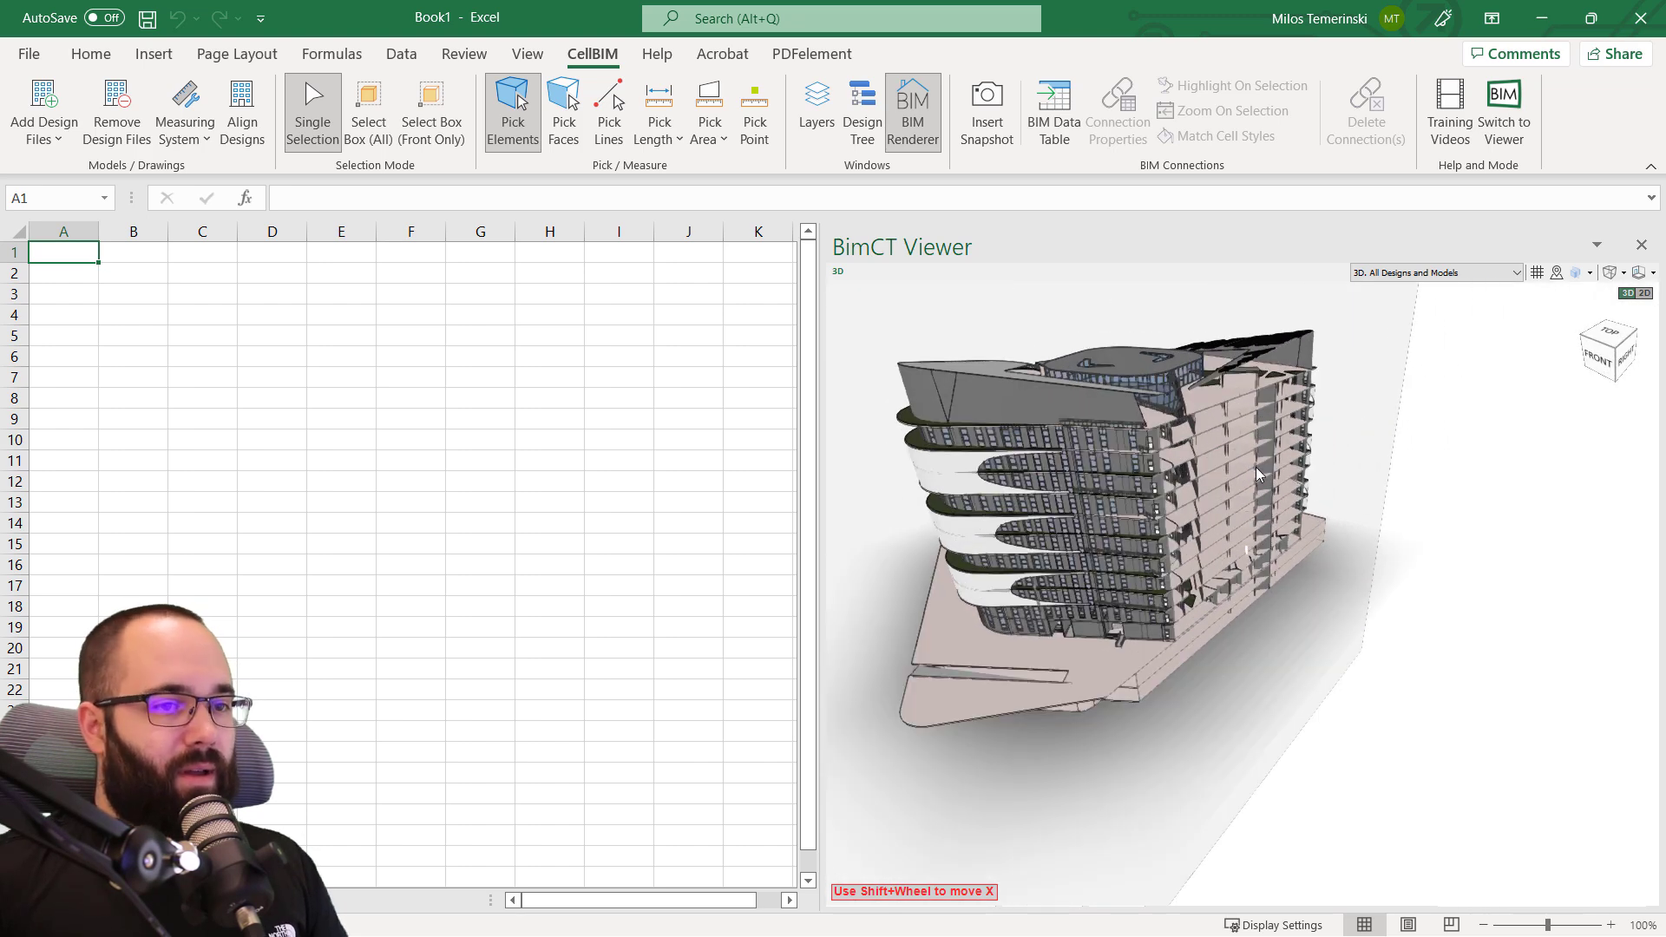
pyautogui.keyDown('shift'); pyautogui.scroll(-8, 1257, 466); pyautogui.keyUp('shift')
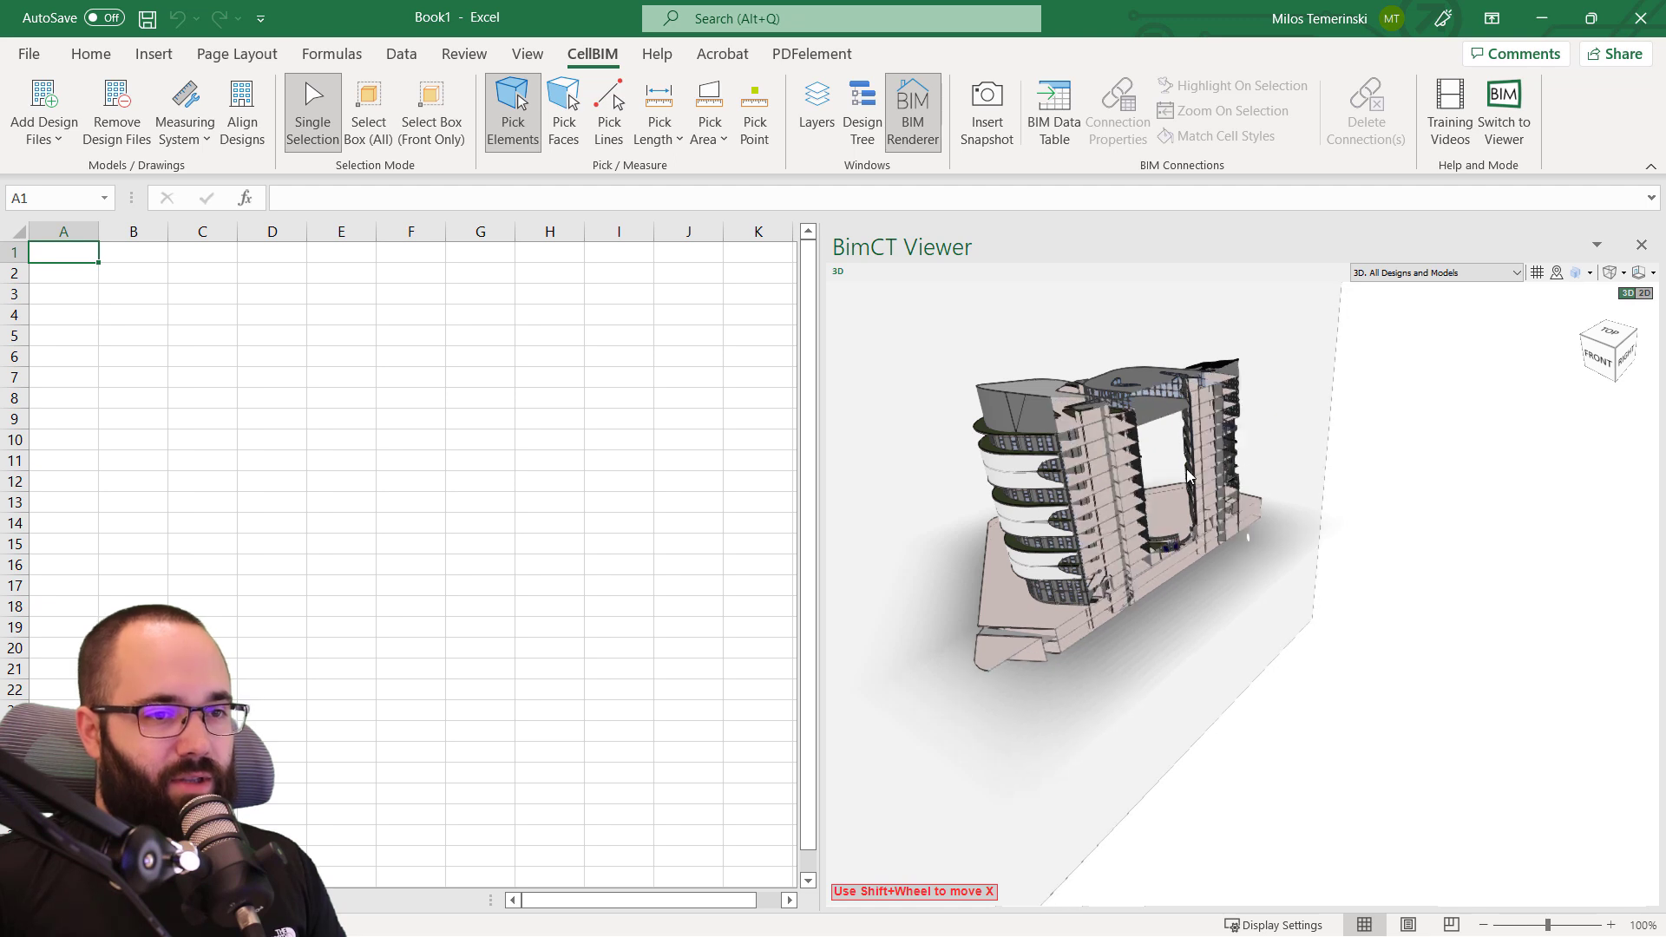
pyautogui.keyDown('shift'); pyautogui.scroll(8, 1182, 483); pyautogui.keyUp('shift')
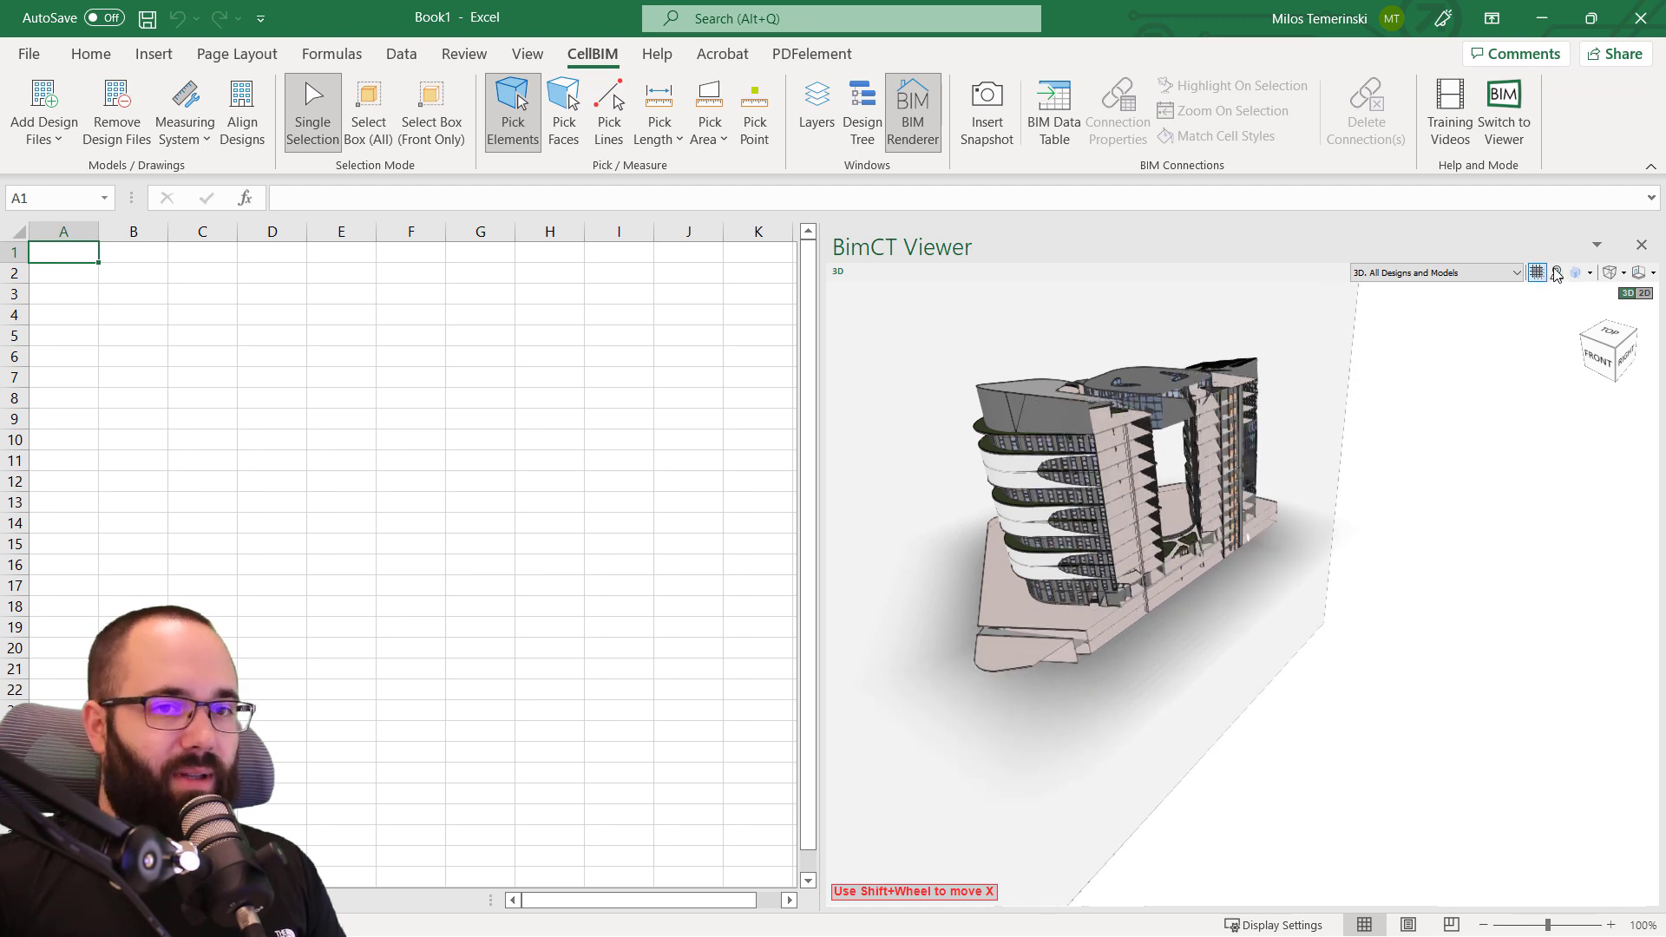
pyautogui.click(1588, 272)
pyautogui.click(1553, 296)
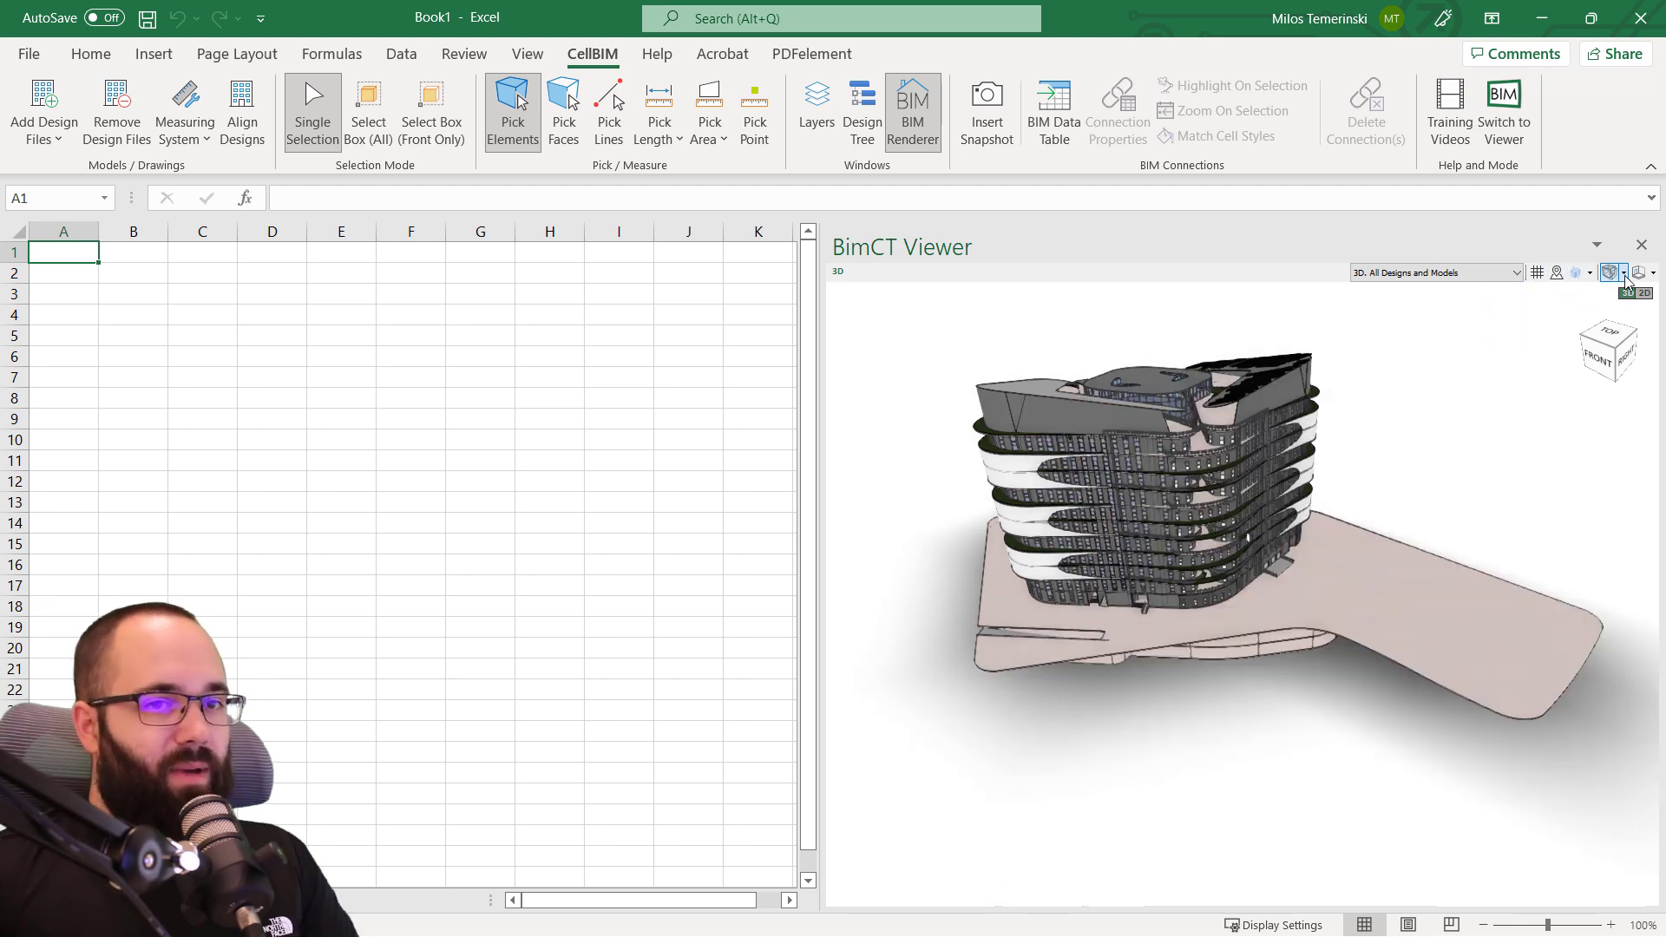
# Switch the viewer to orthogonal projection and inspect the building's front and left elevations.
pyautogui.click(1625, 274)
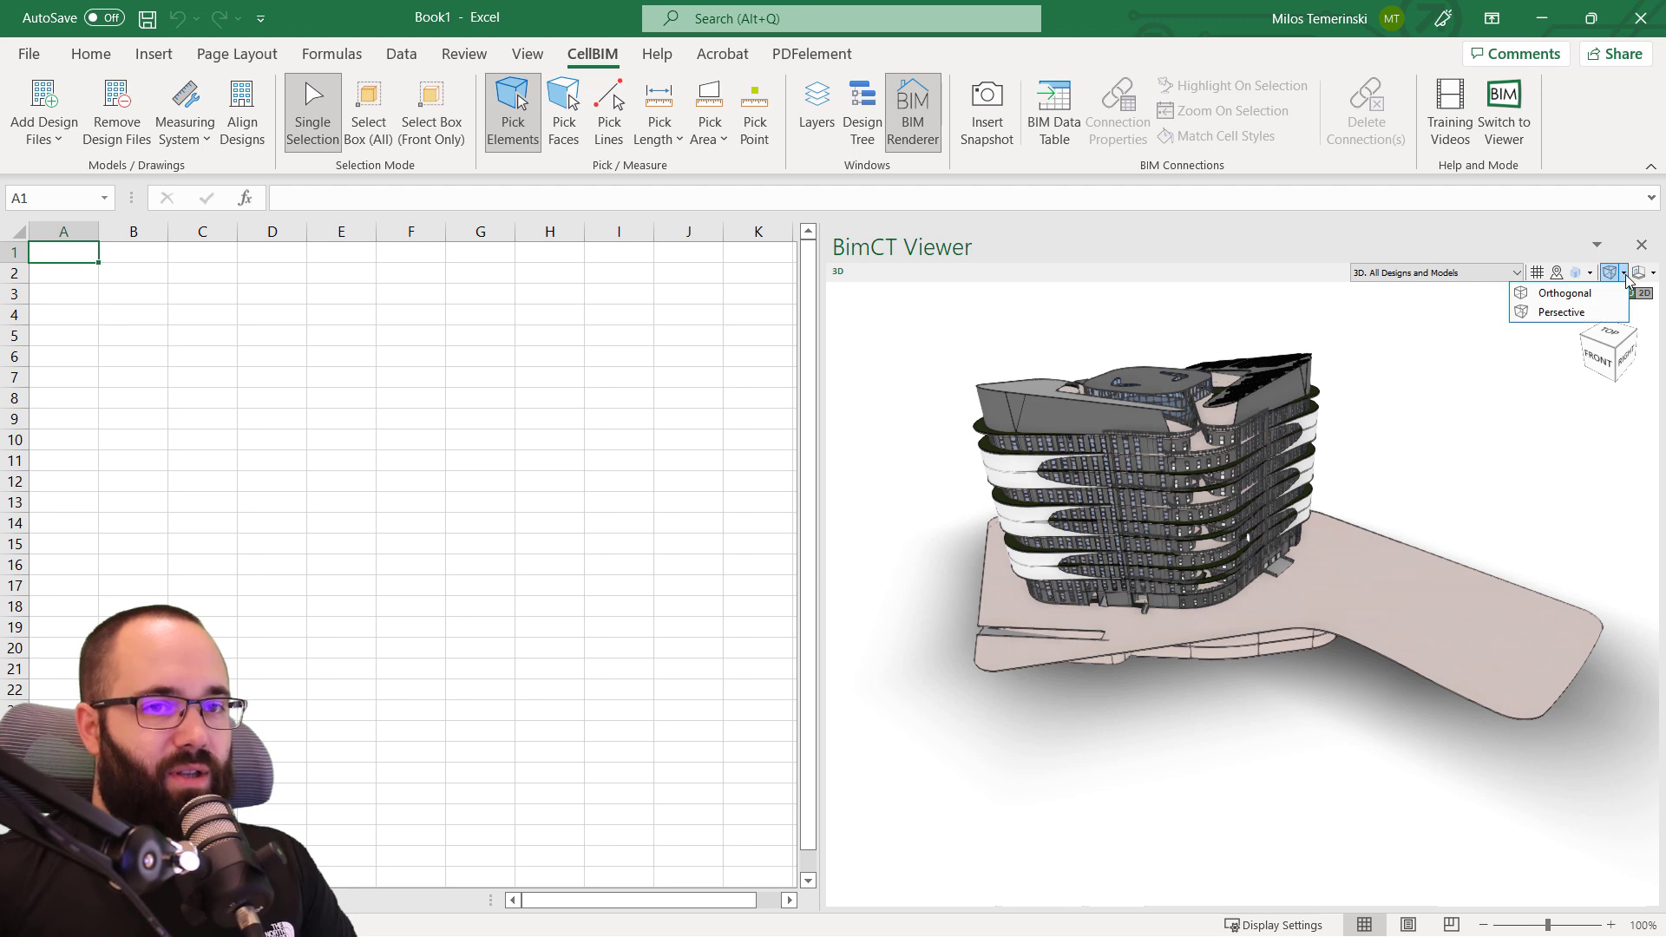
pyautogui.click(1552, 295)
pyautogui.moveTo(1222, 514); pyautogui.dragTo(1131, 574)
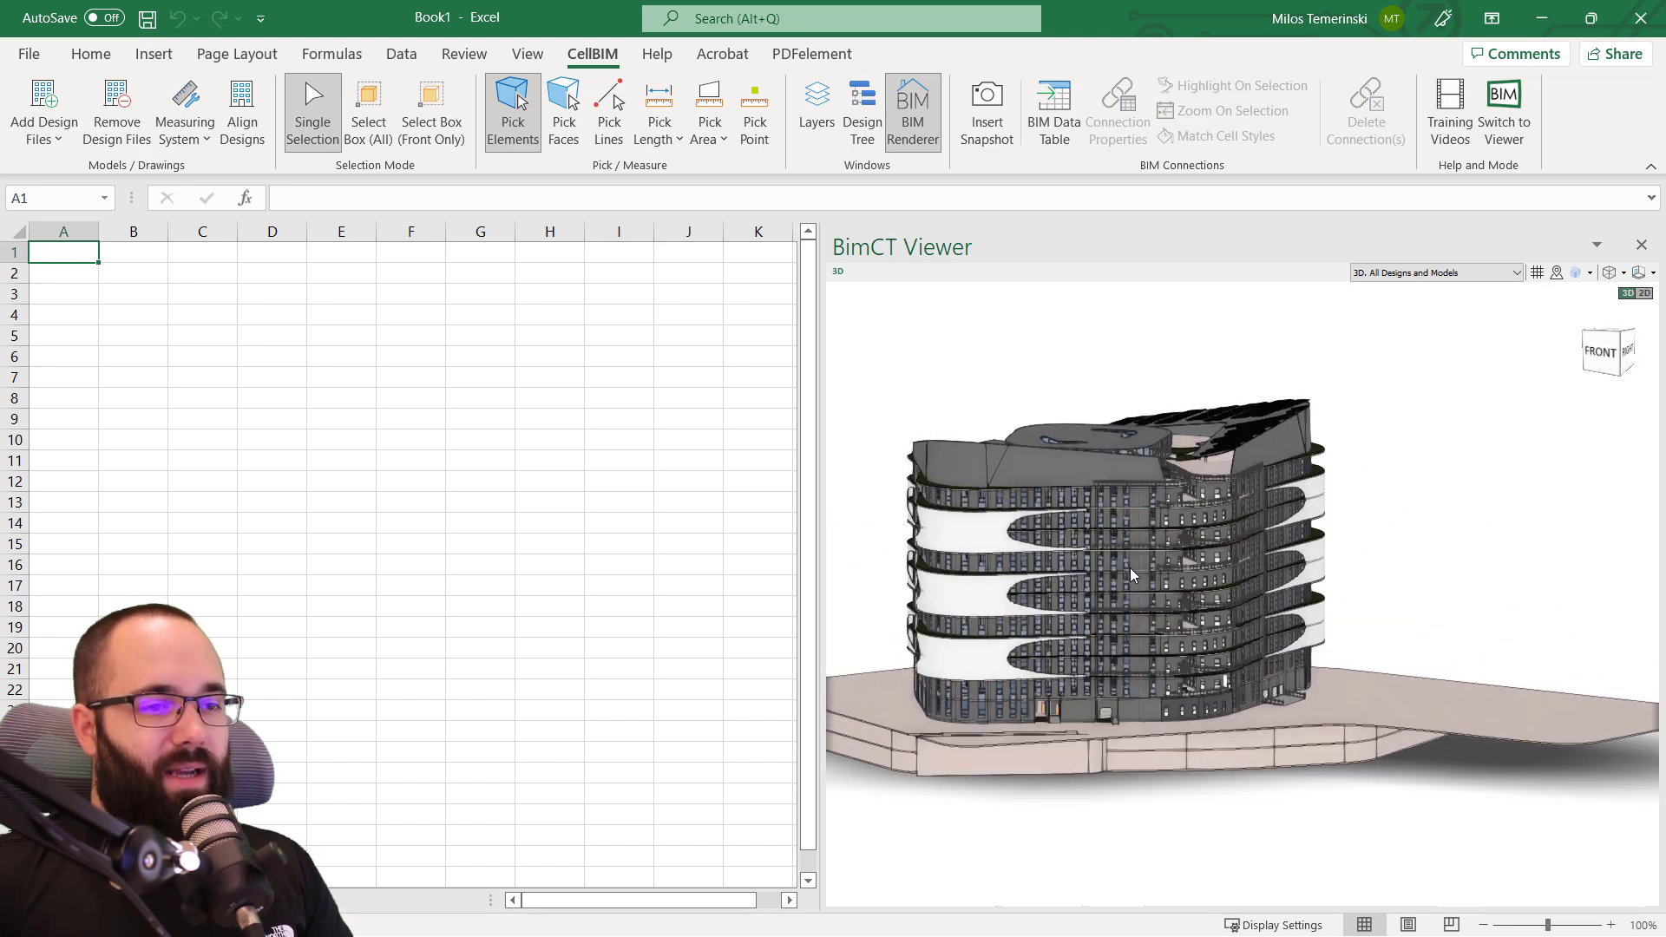
pyautogui.click(1624, 358)
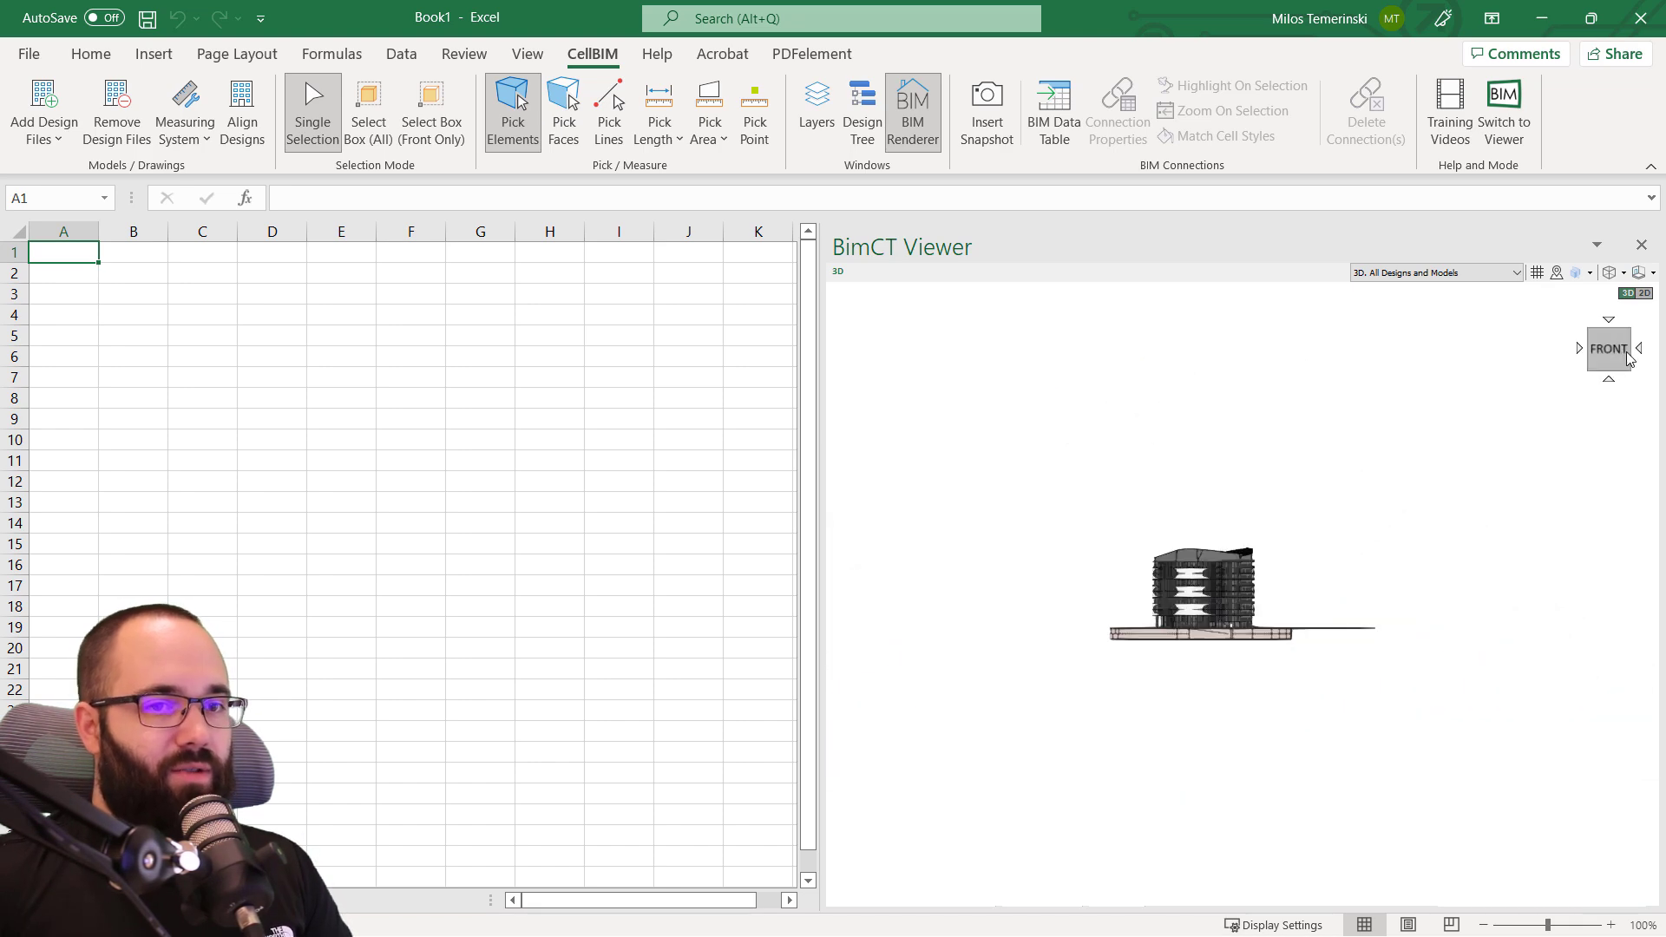
pyautogui.click(1579, 350)
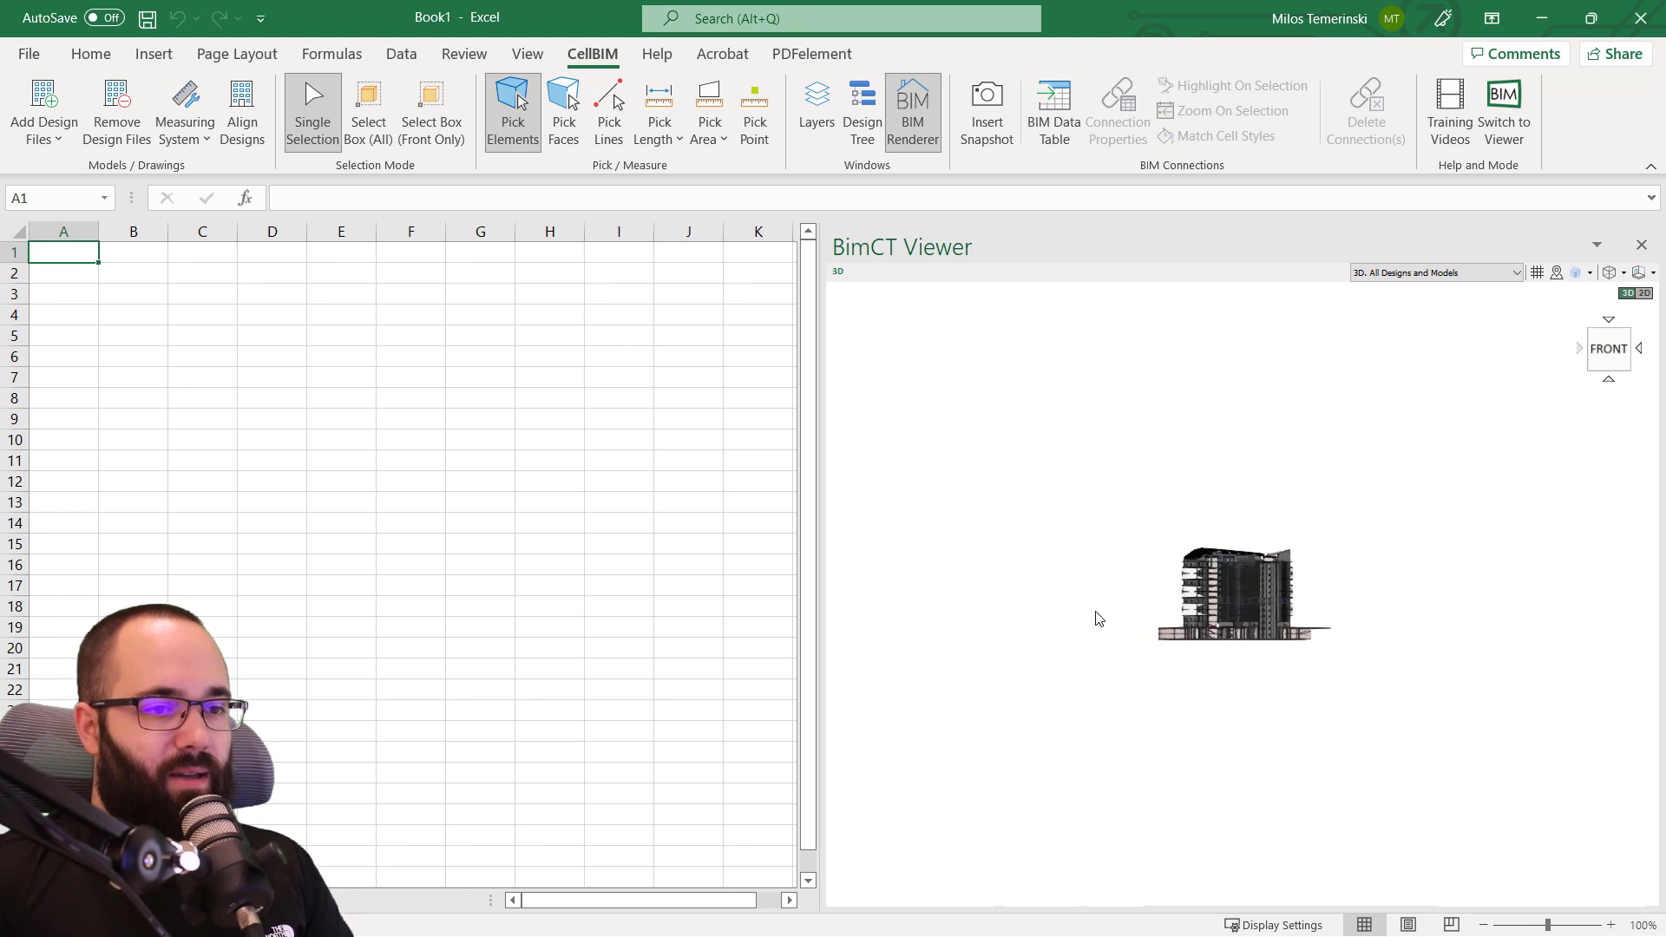
pyautogui.scroll(6, 1235, 599)
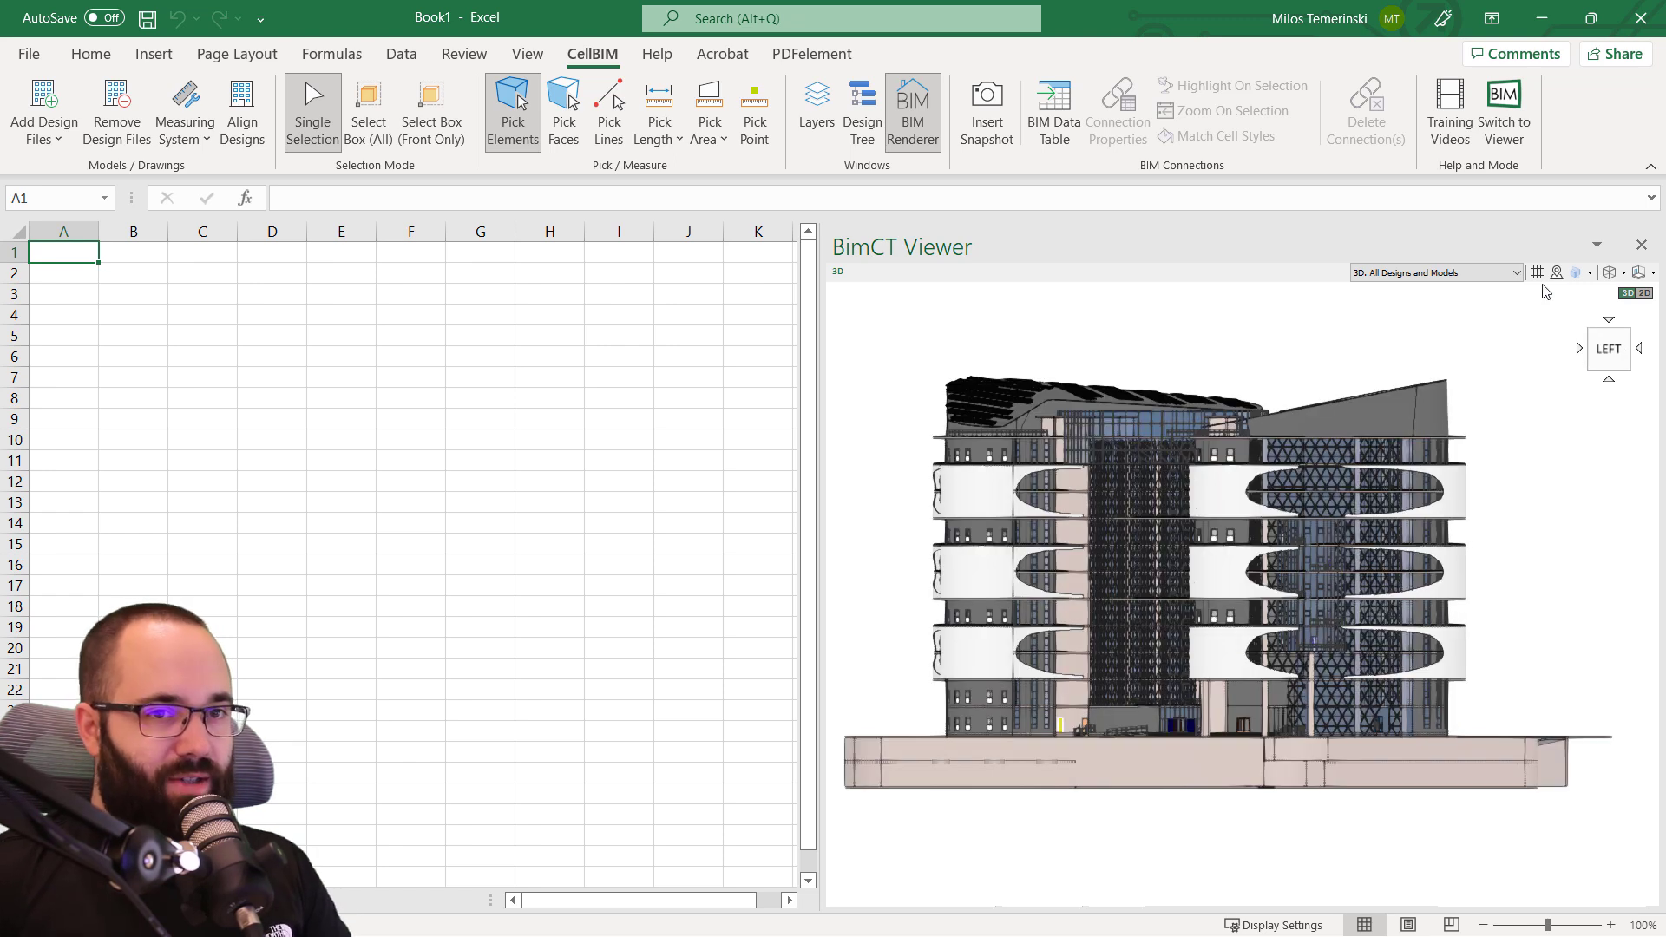
# Switch the viewer back to perspective projection and show the building from an elevated angle on its left side.
pyautogui.click(1588, 278)
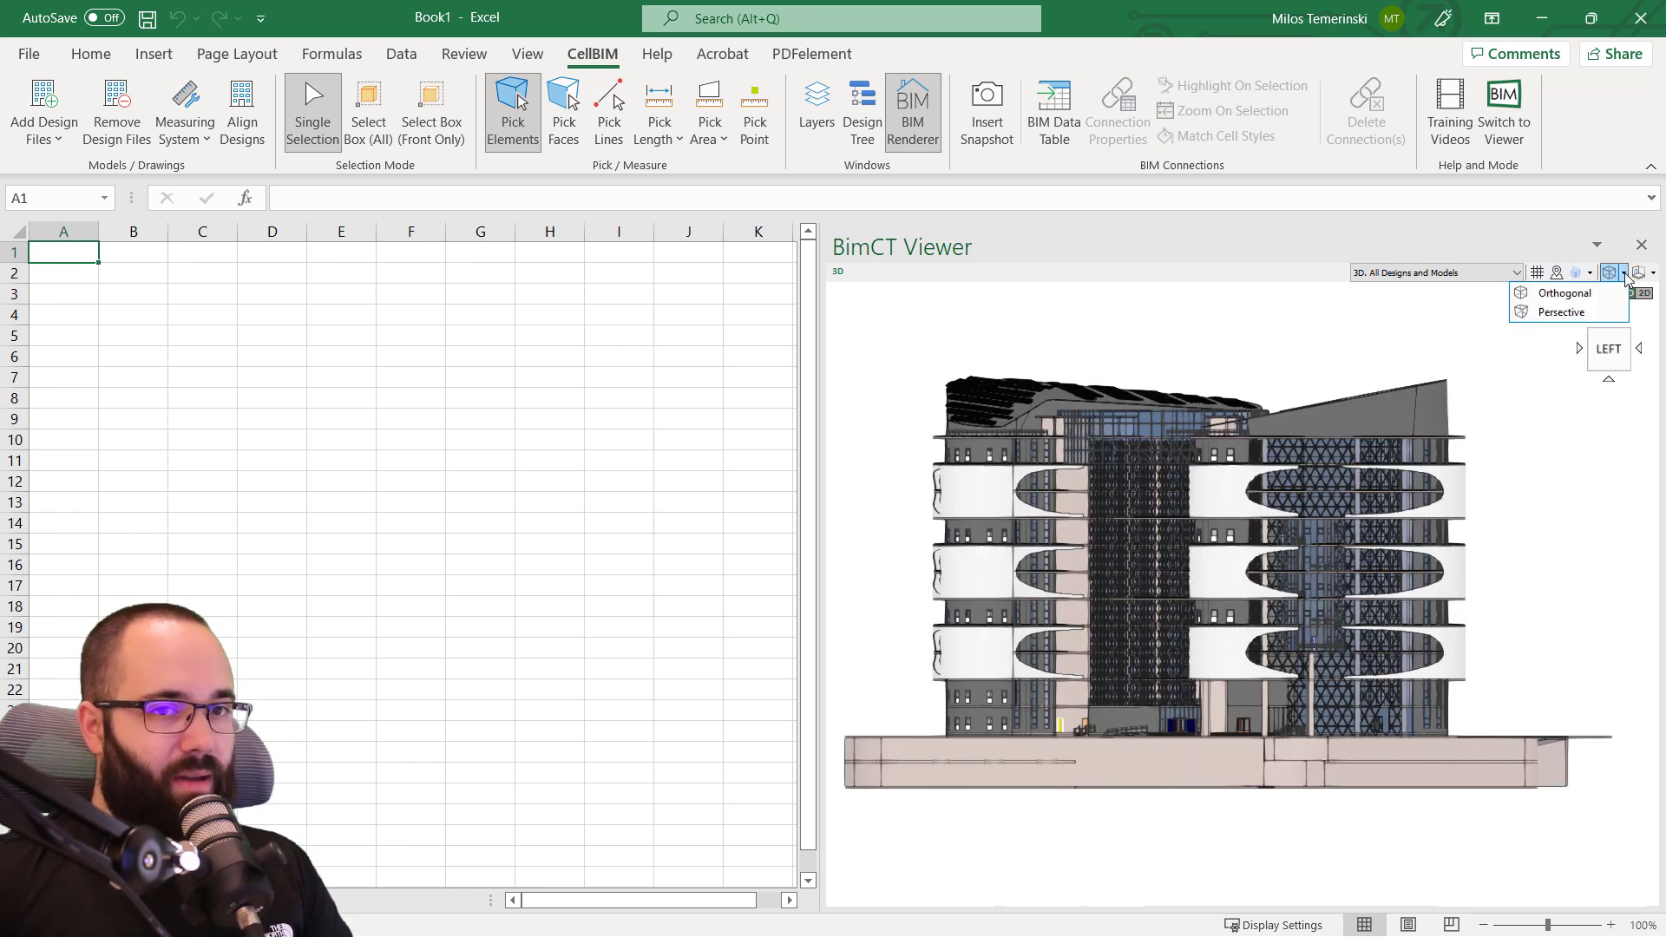
pyautogui.click(1550, 314)
pyautogui.scroll(4, 1249, 599)
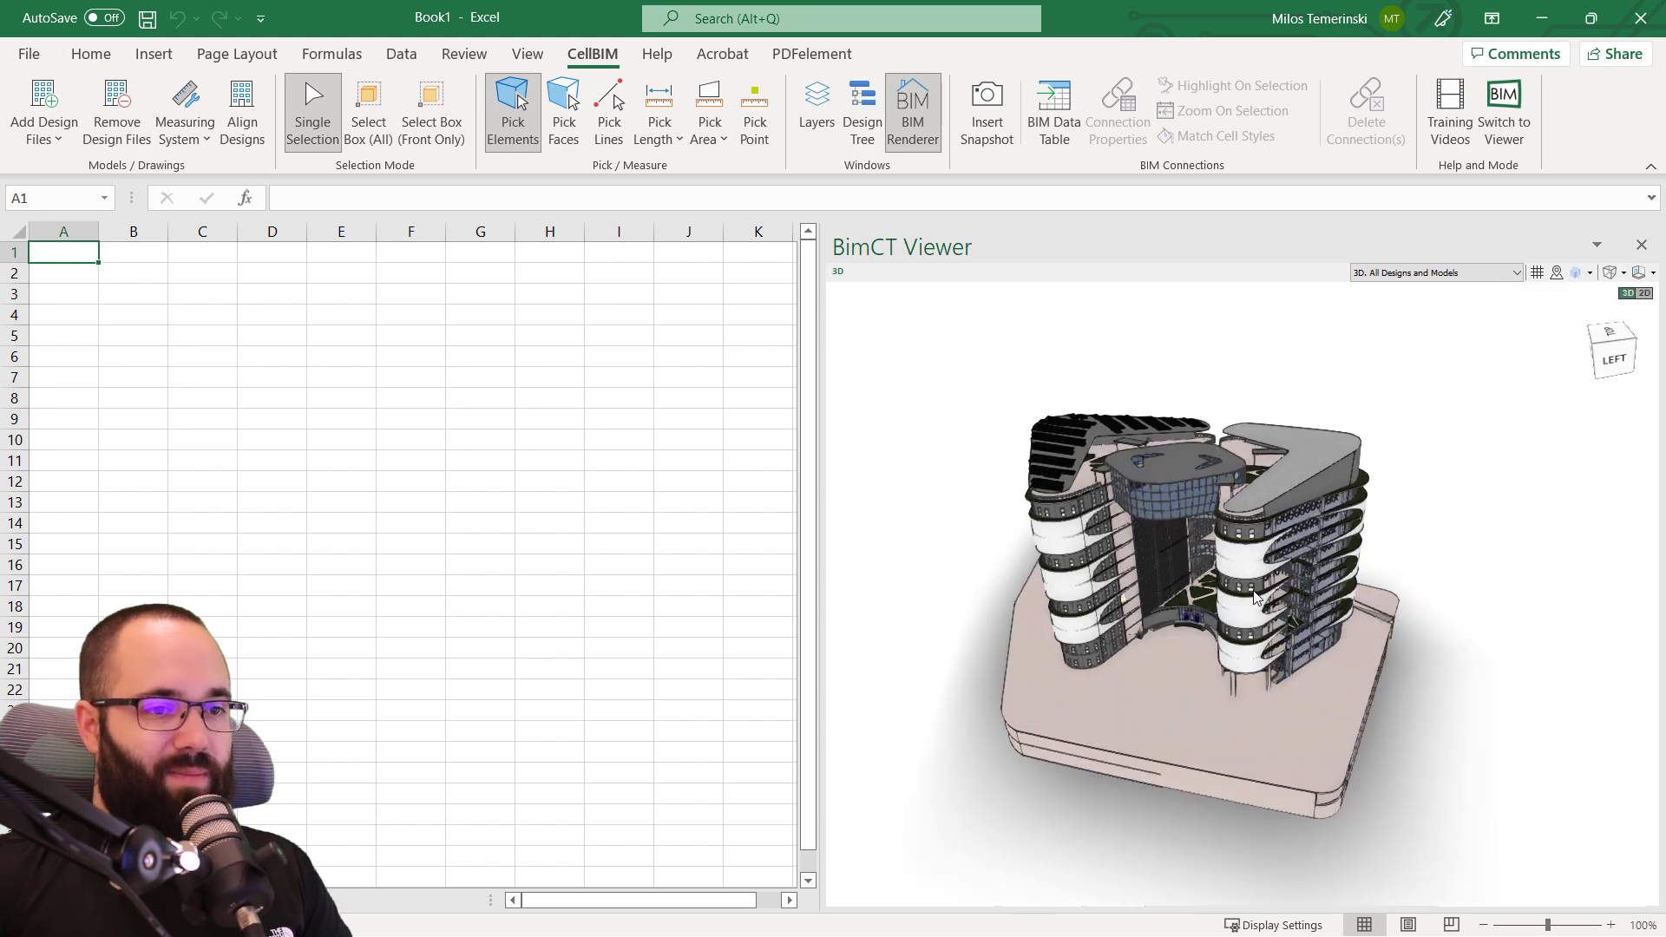
# Display the model in the Transparent visual style briefly, and switch it to Realistic.
pyautogui.click(1653, 274)
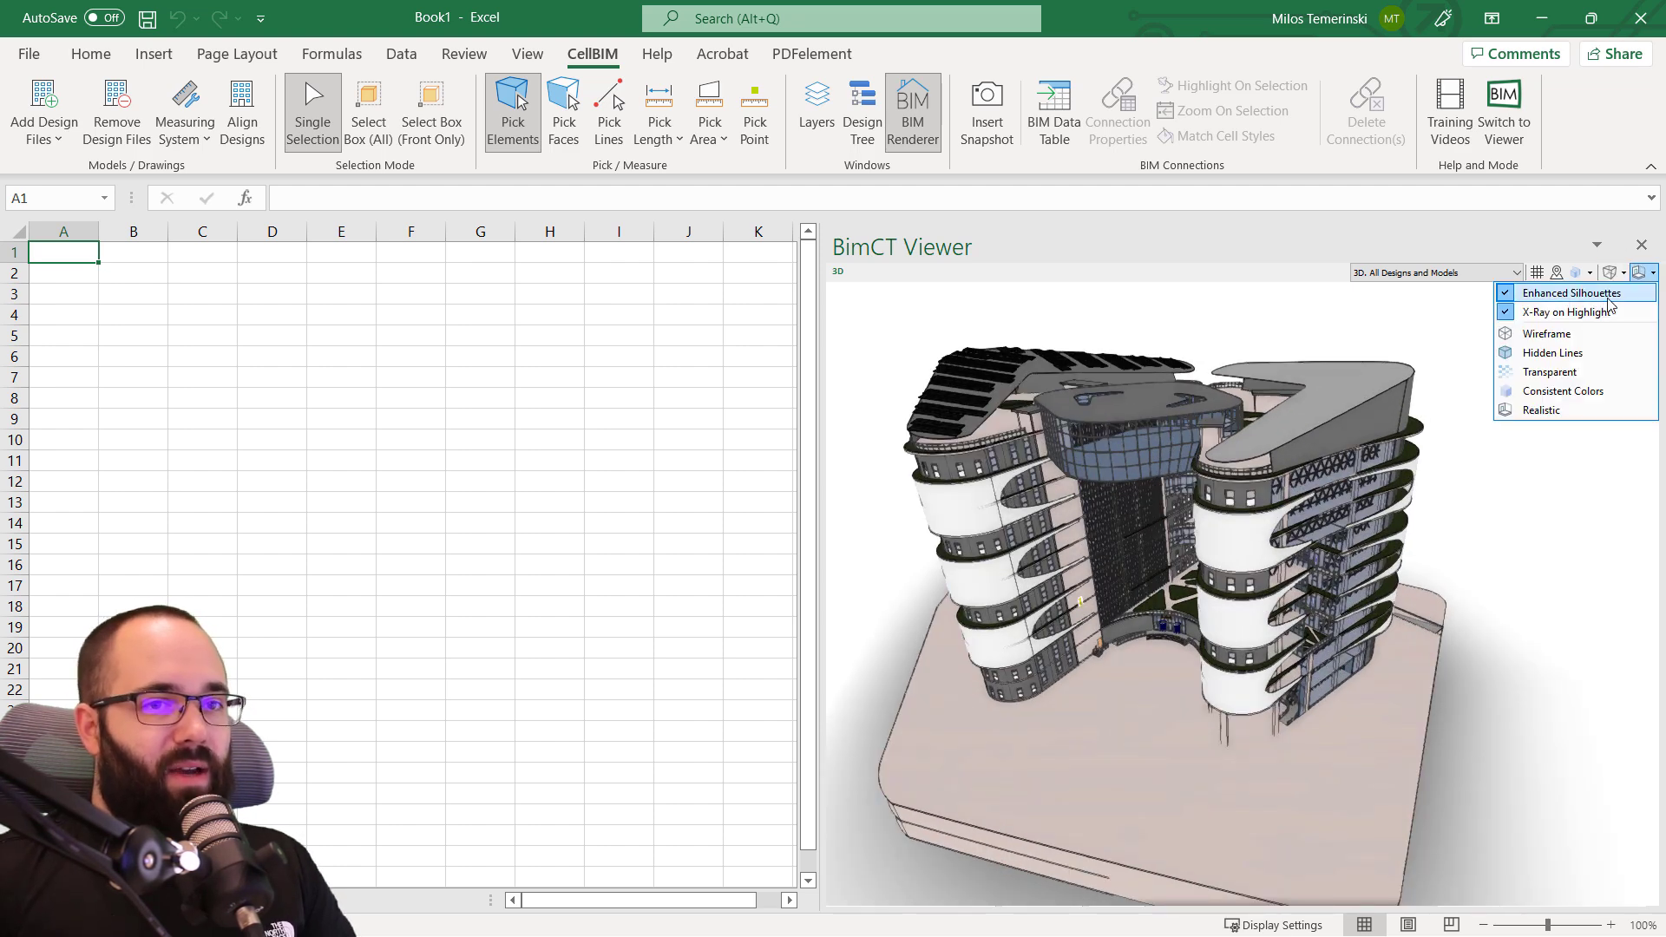
pyautogui.click(1549, 373)
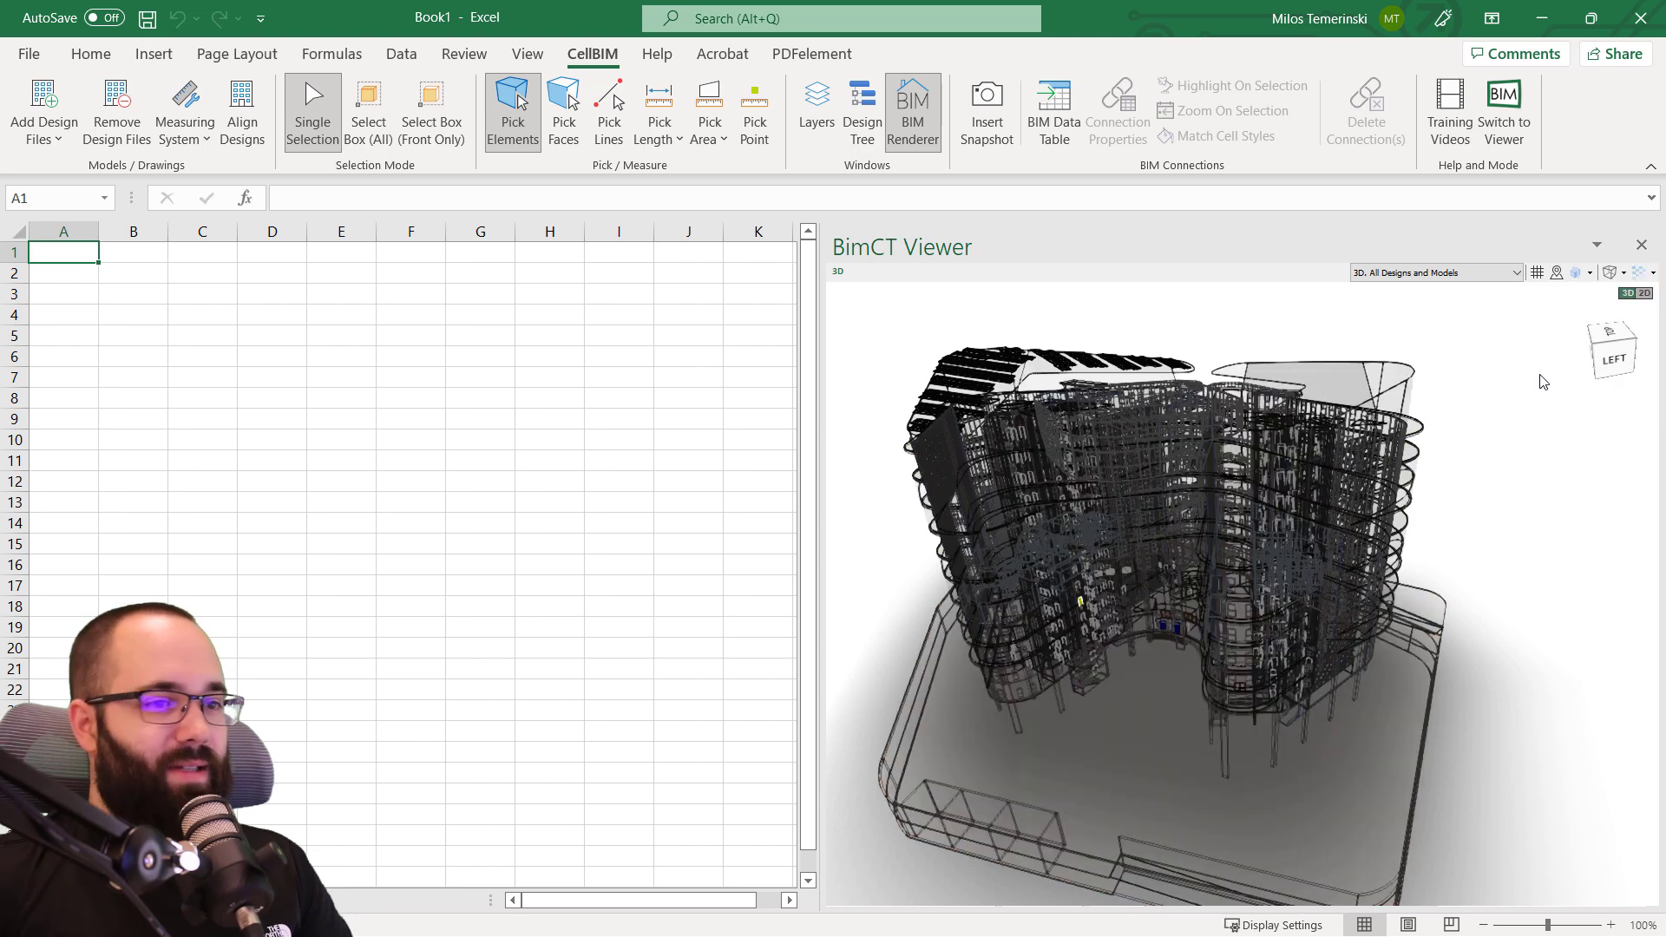
pyautogui.click(1654, 274)
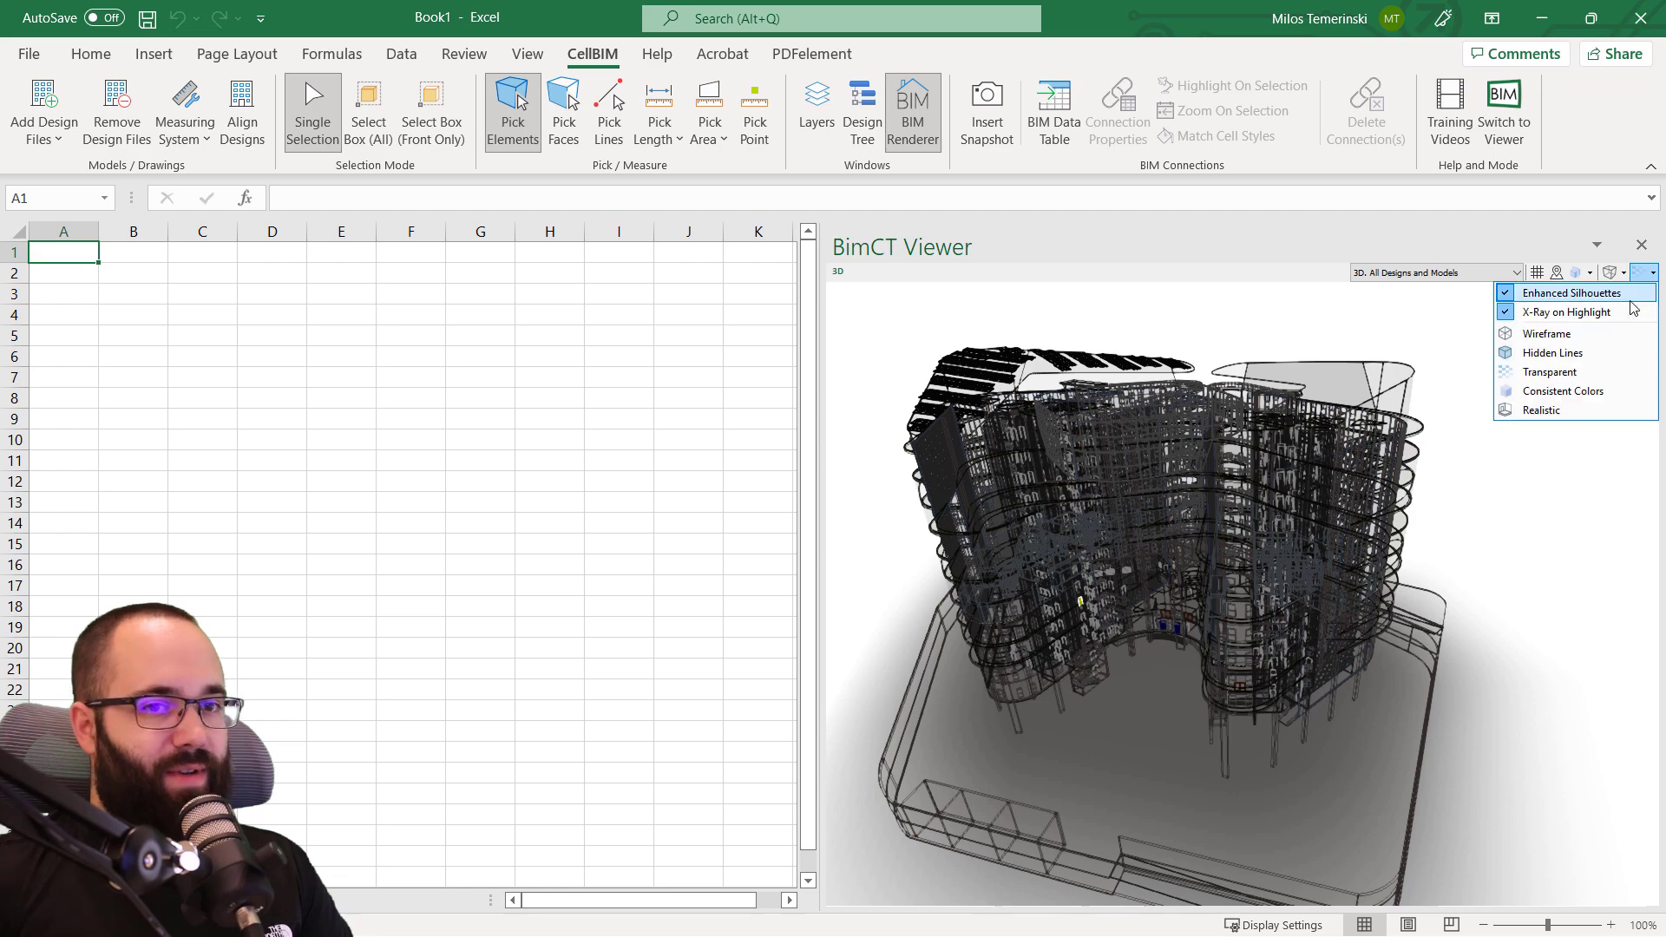
pyautogui.click(1544, 413)
pyautogui.moveTo(1317, 473); pyautogui.dragTo(1190, 457)
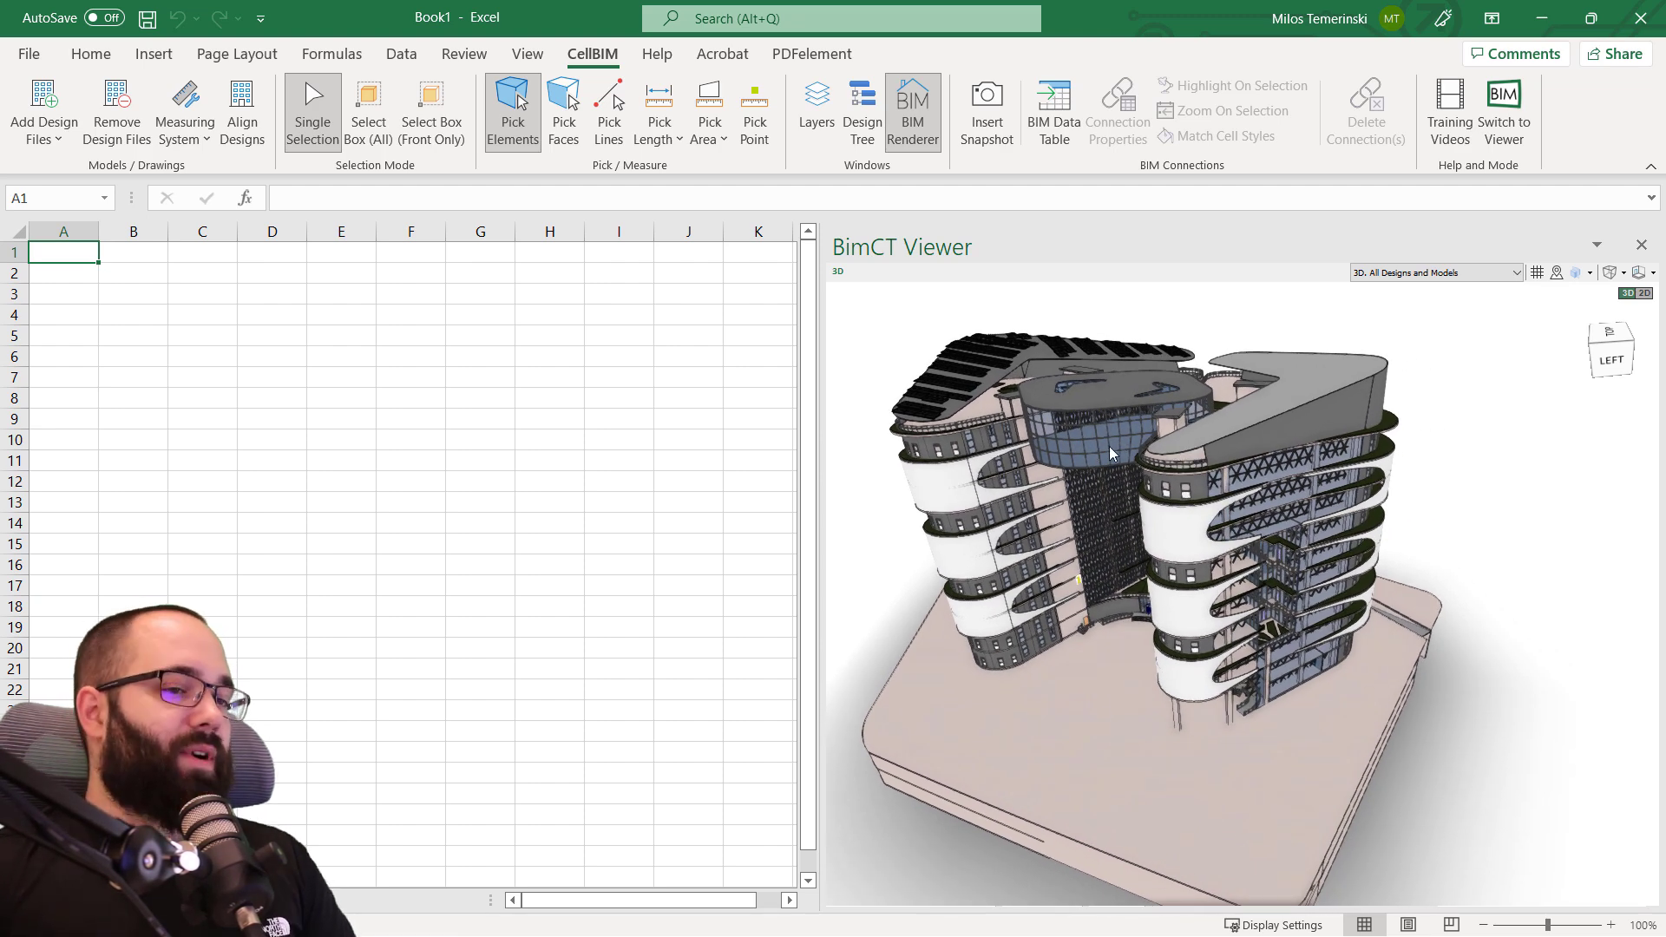
# Open the layer filter, hide the Floors layer briefly, show it again, and close the filter.
pyautogui.click(818, 128)
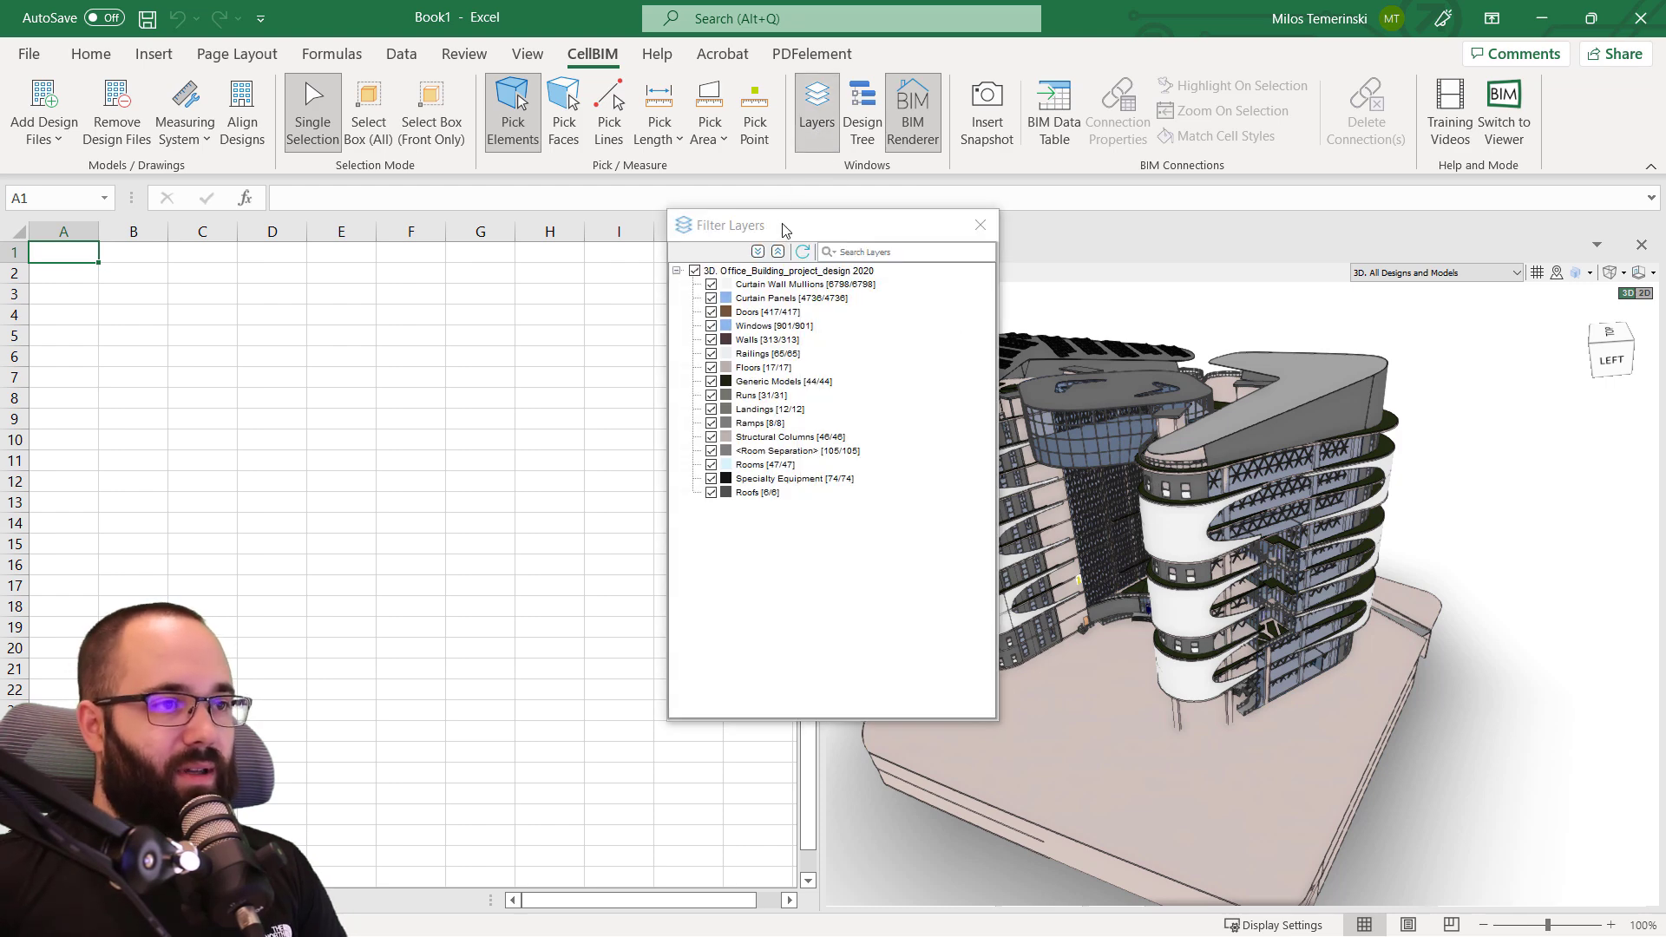
pyautogui.moveTo(775, 233); pyautogui.dragTo(617, 223)
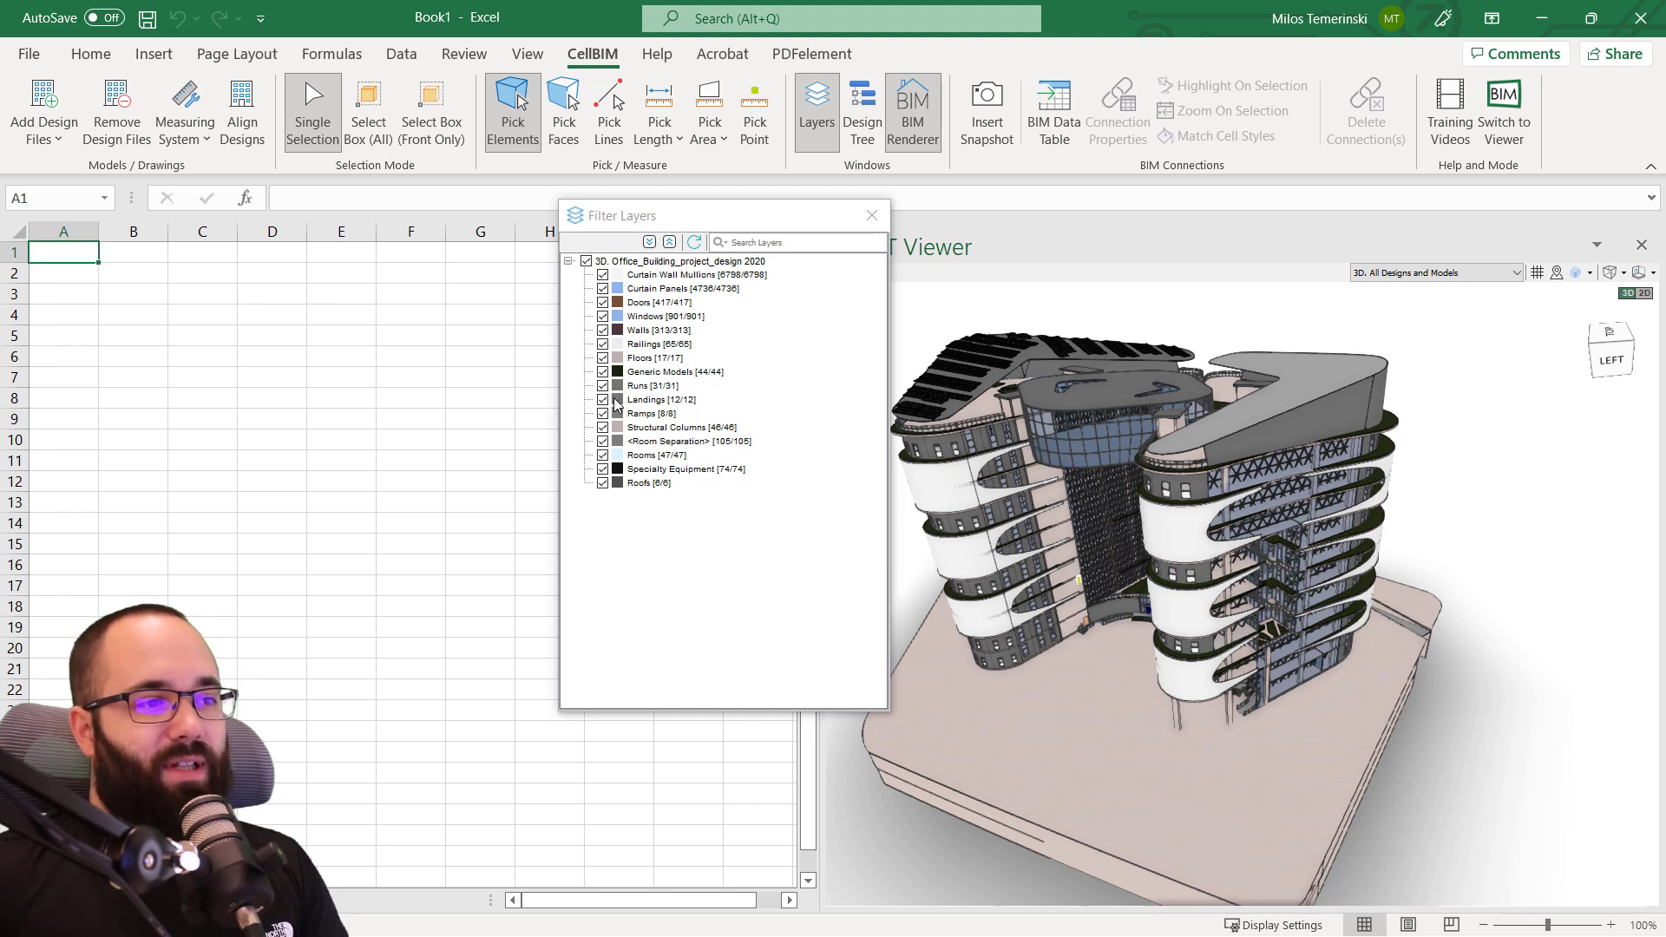
pyautogui.click(602, 358)
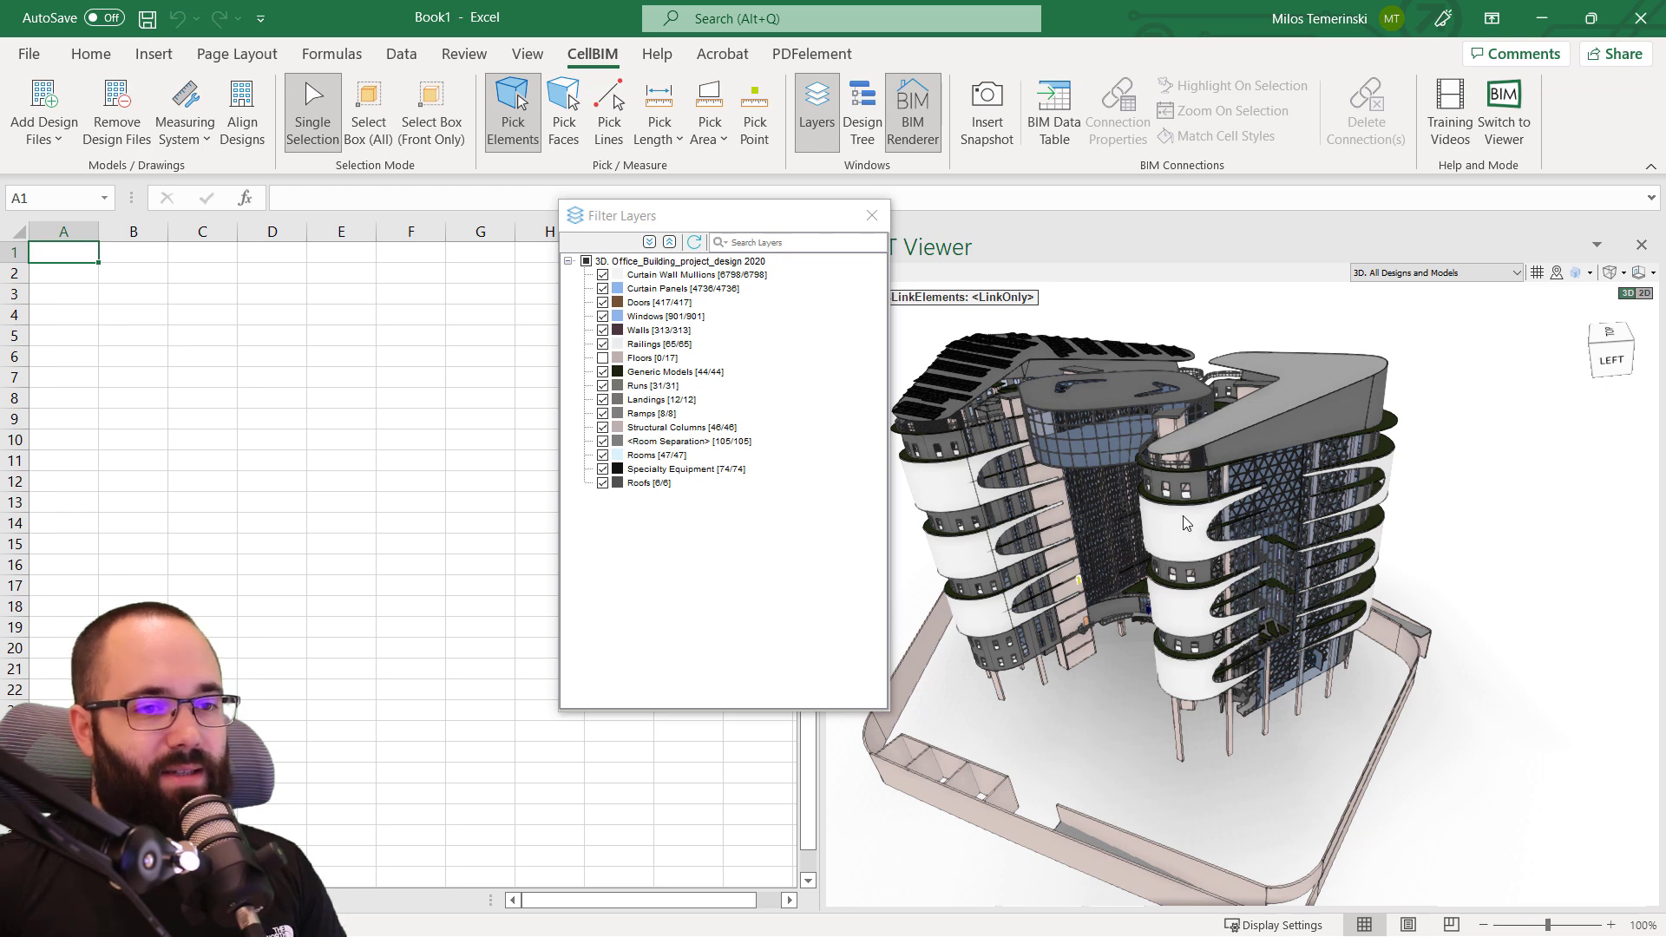
pyautogui.click(603, 358)
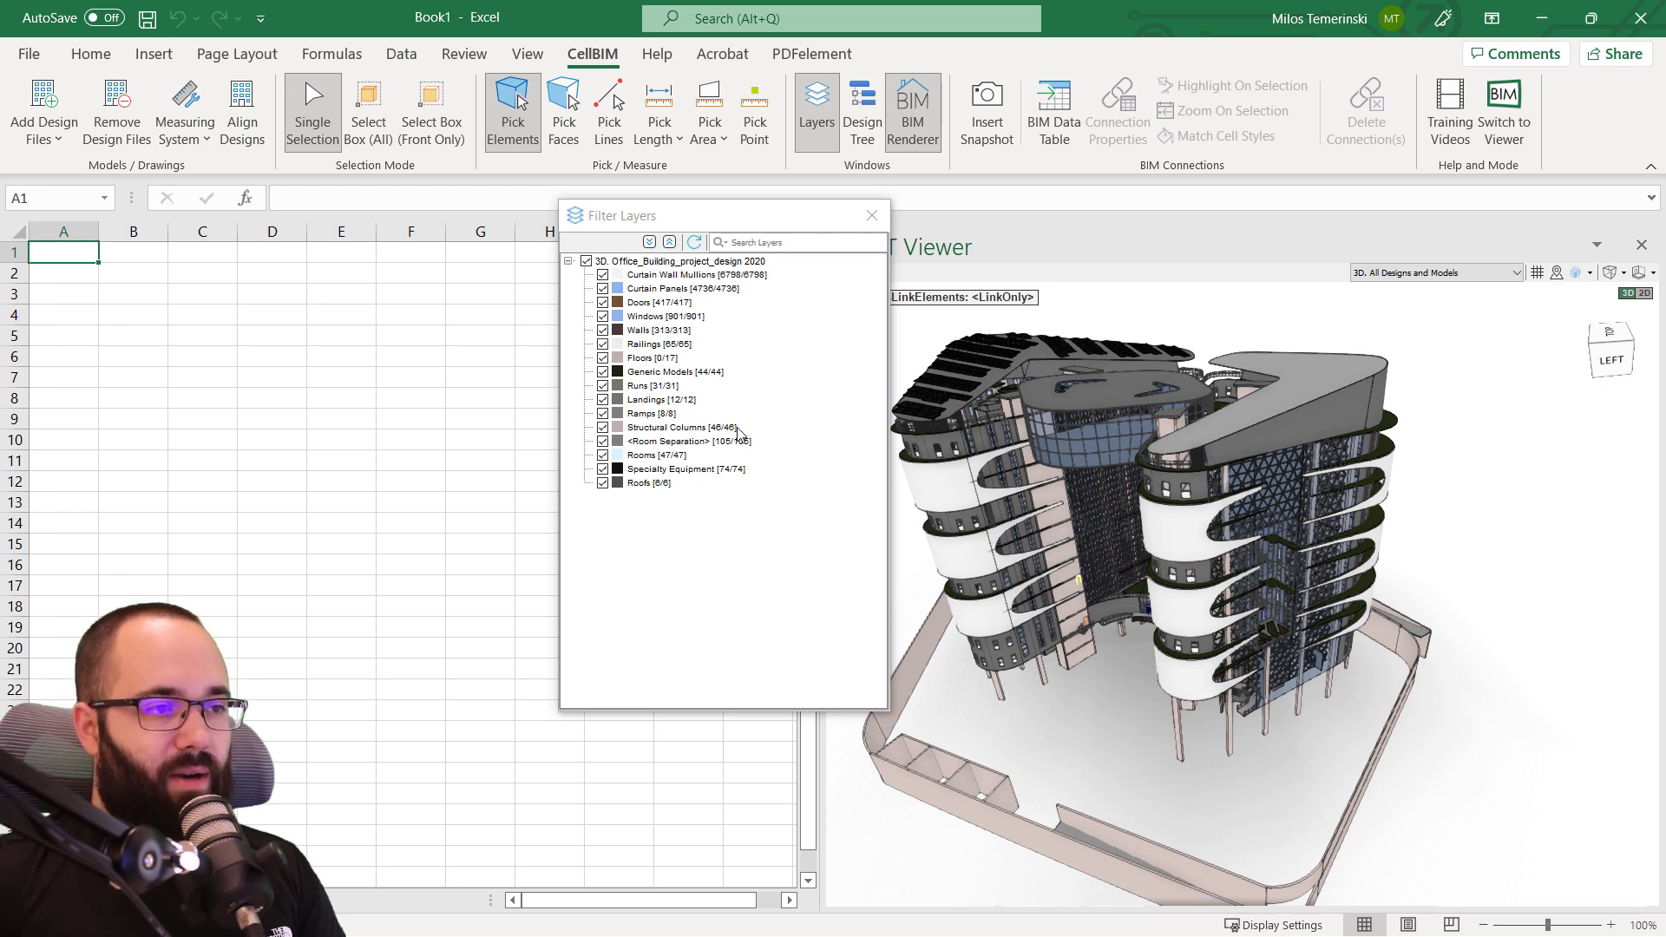
pyautogui.click(871, 217)
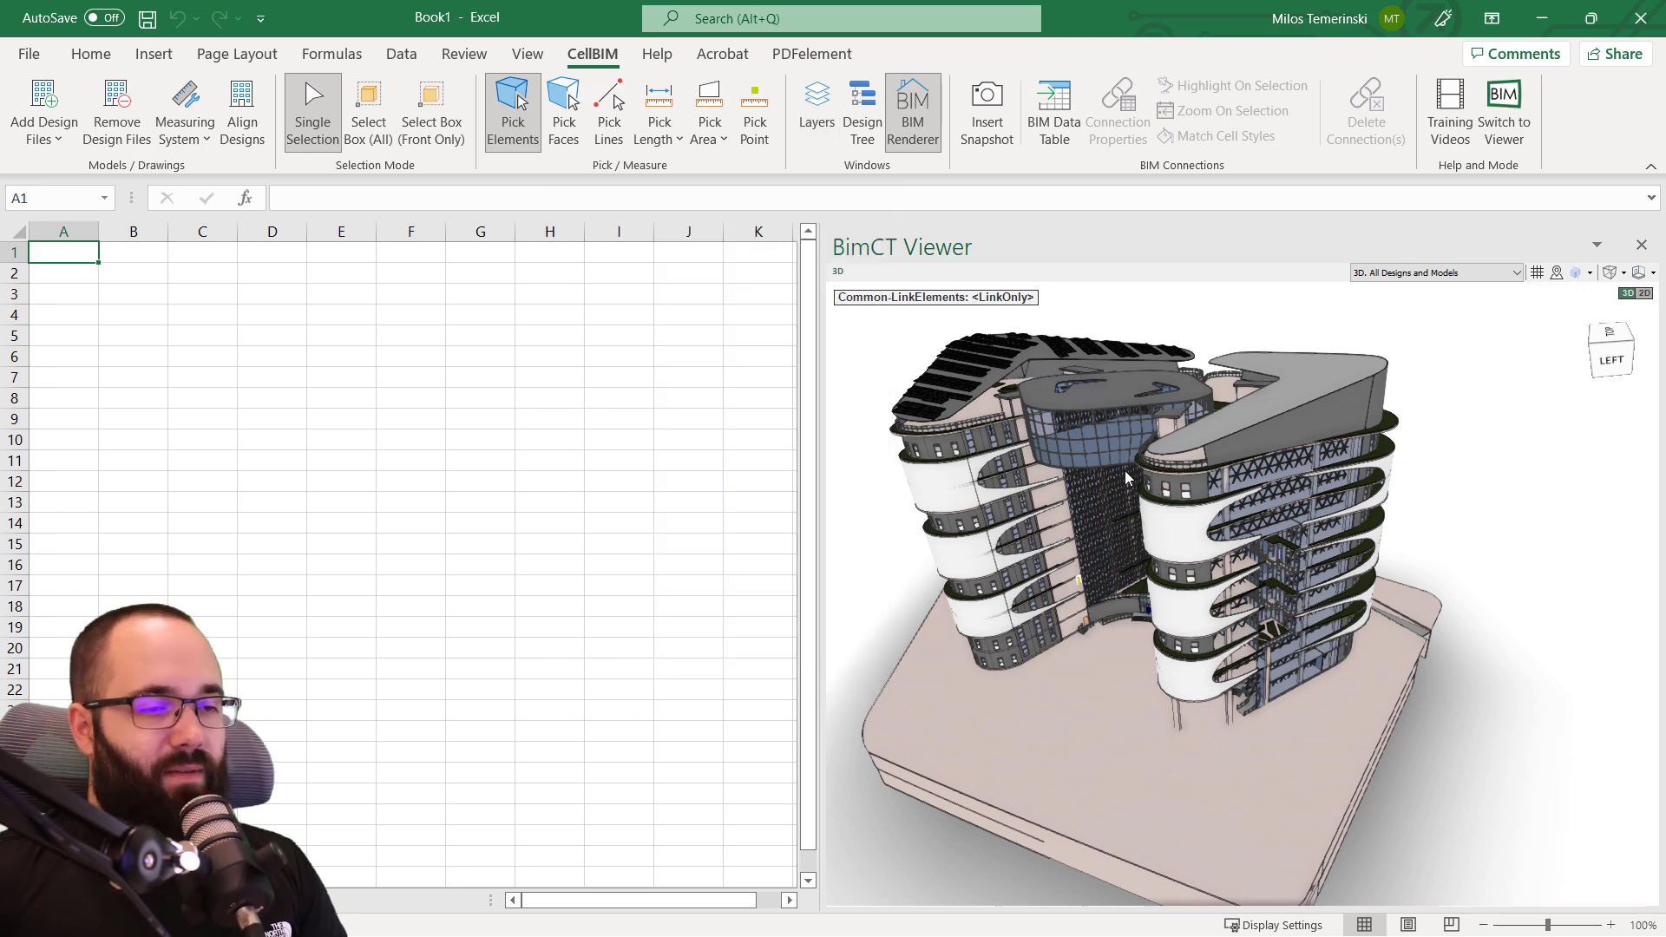
# Open the design tree, collapse the ground floor's Doors group, and browse the element categories of the building storeys.
pyautogui.click(863, 112)
pyautogui.scroll(4, 132, 408)
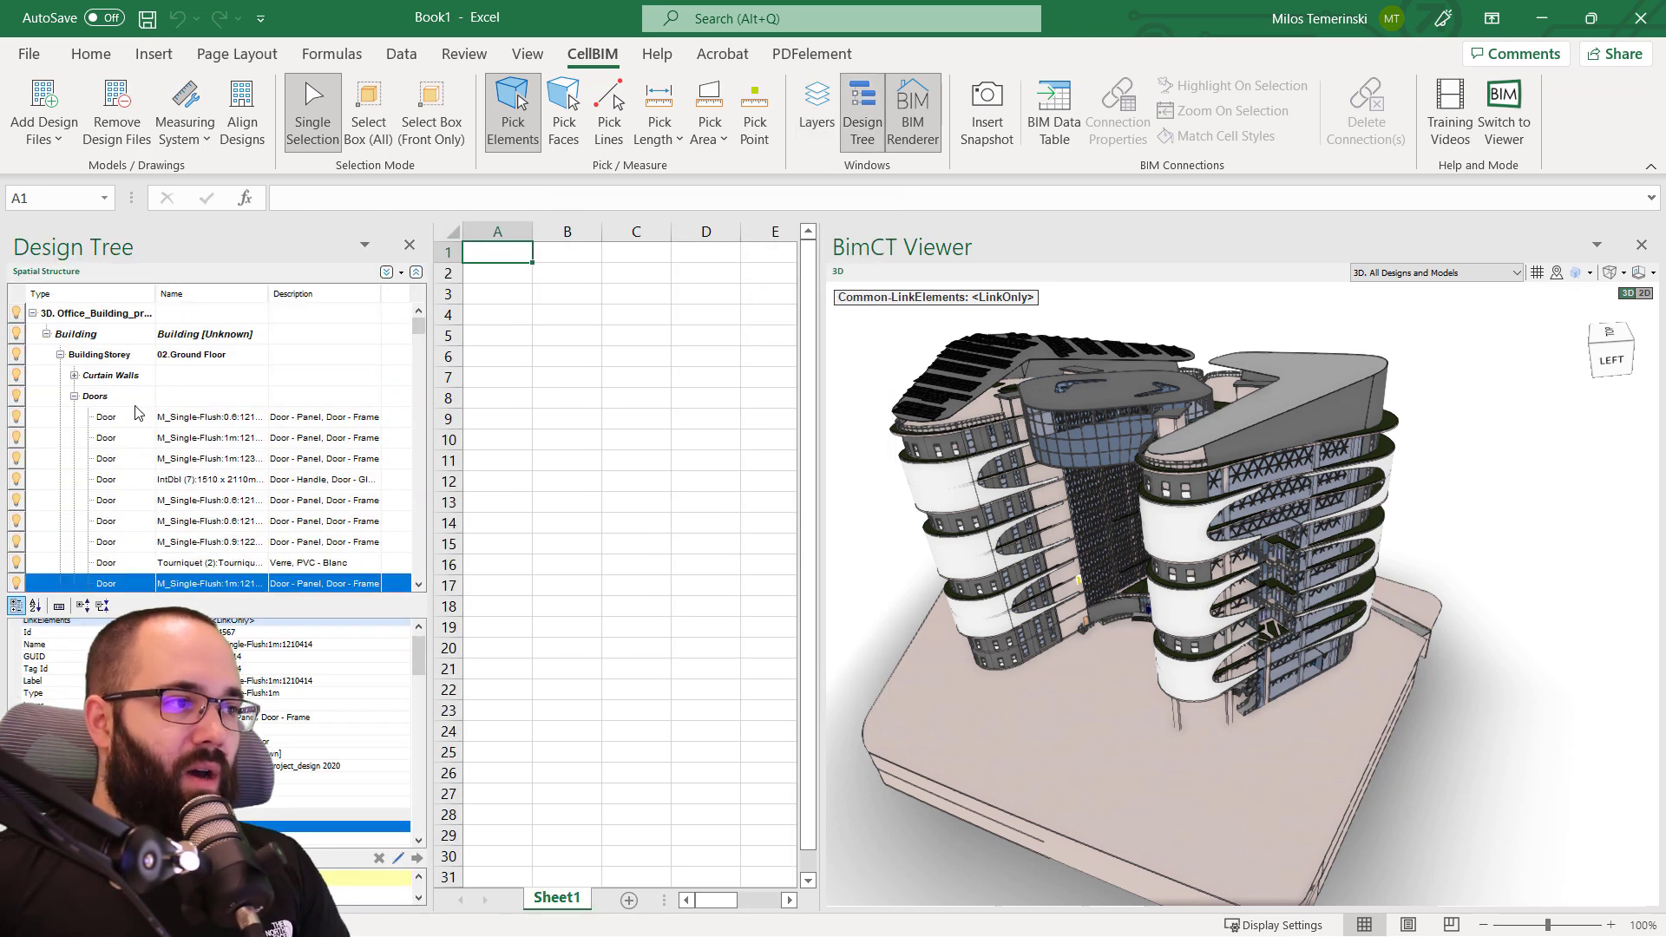
pyautogui.click(81, 398)
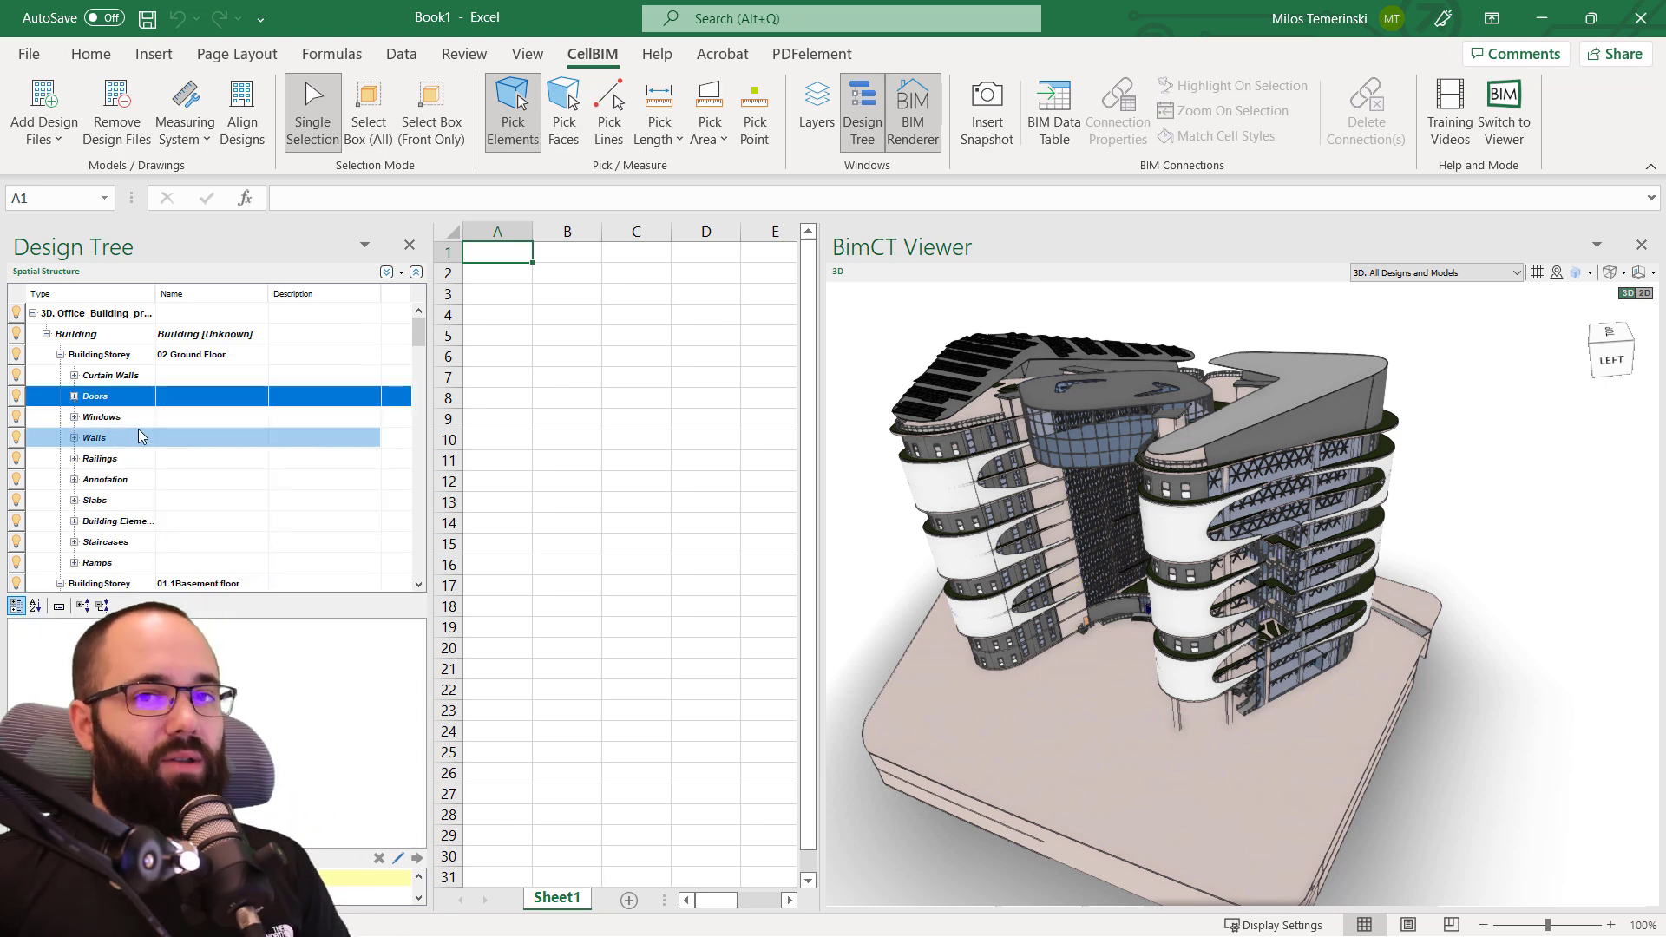
pyautogui.scroll(-6, 169, 482)
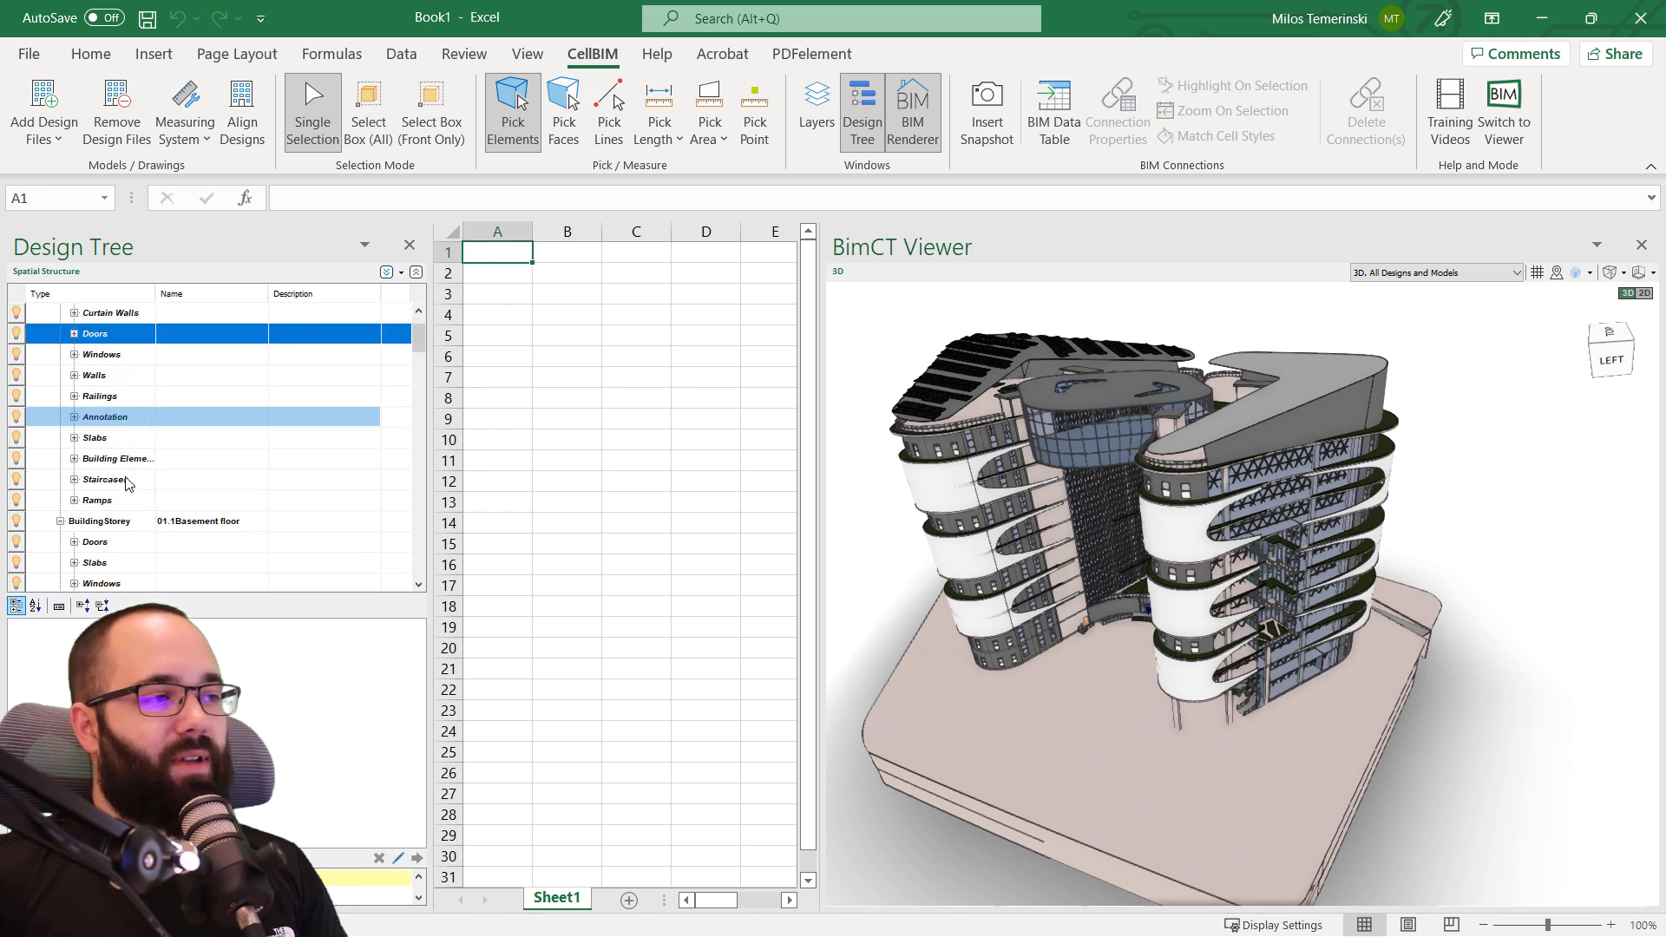
pyautogui.scroll(6, 105, 495)
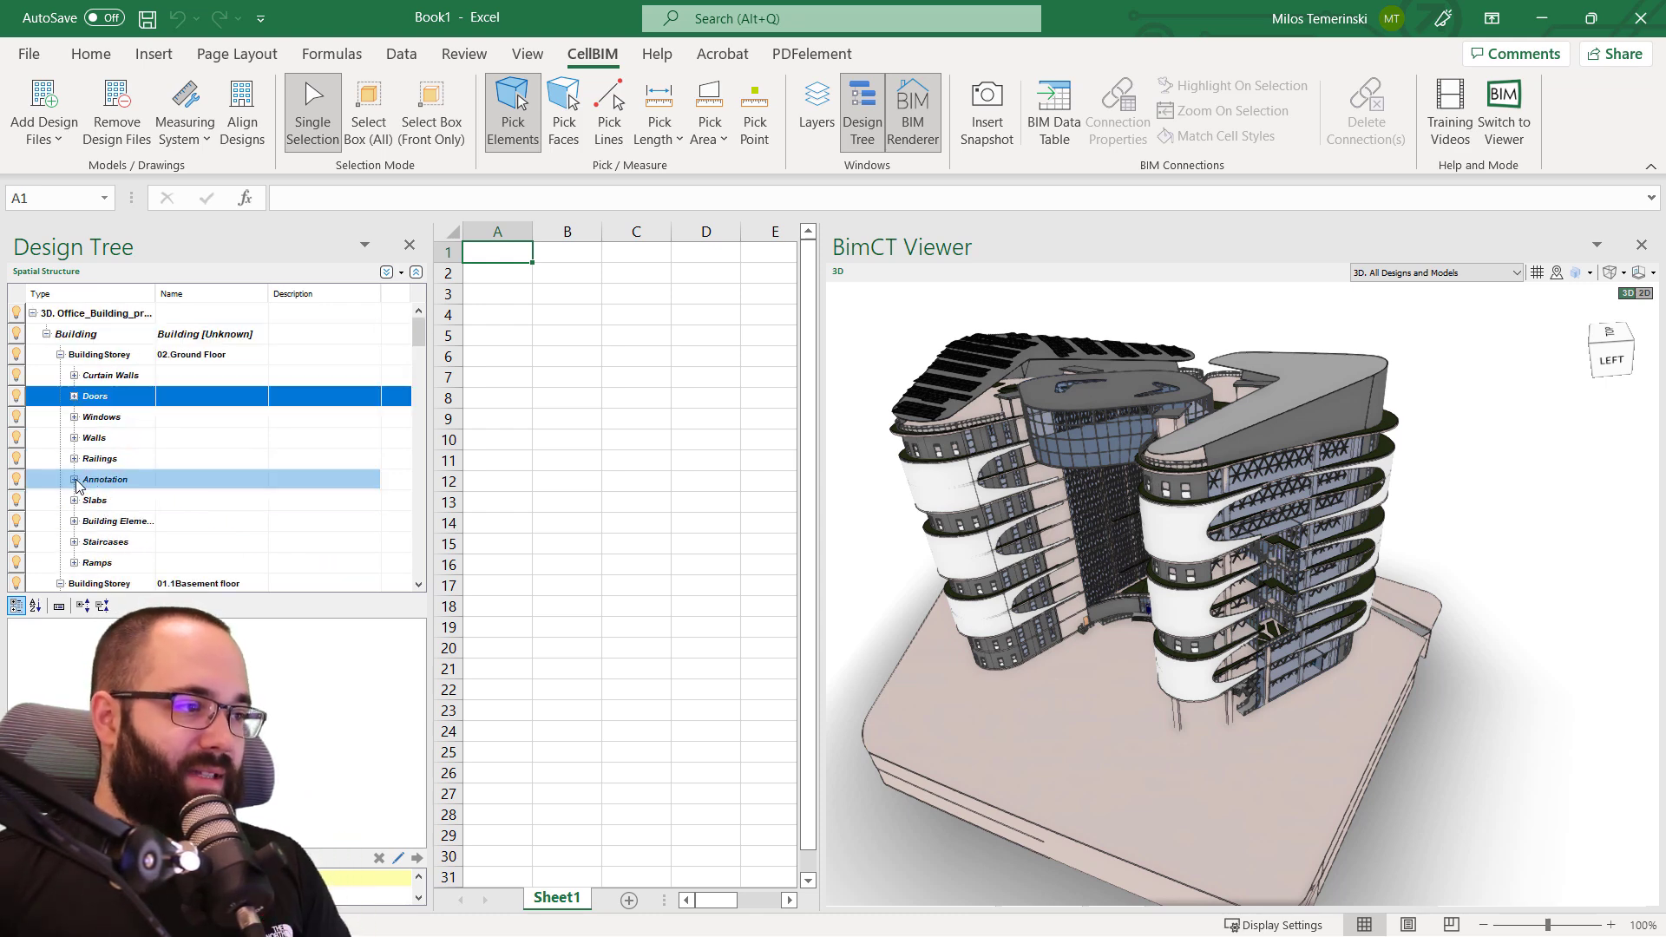
# Expand the ground floor's Doors group, review the properties of the IntDbl (7) 1510 x 2110mm door, and close the design tree.
pyautogui.click(74, 395)
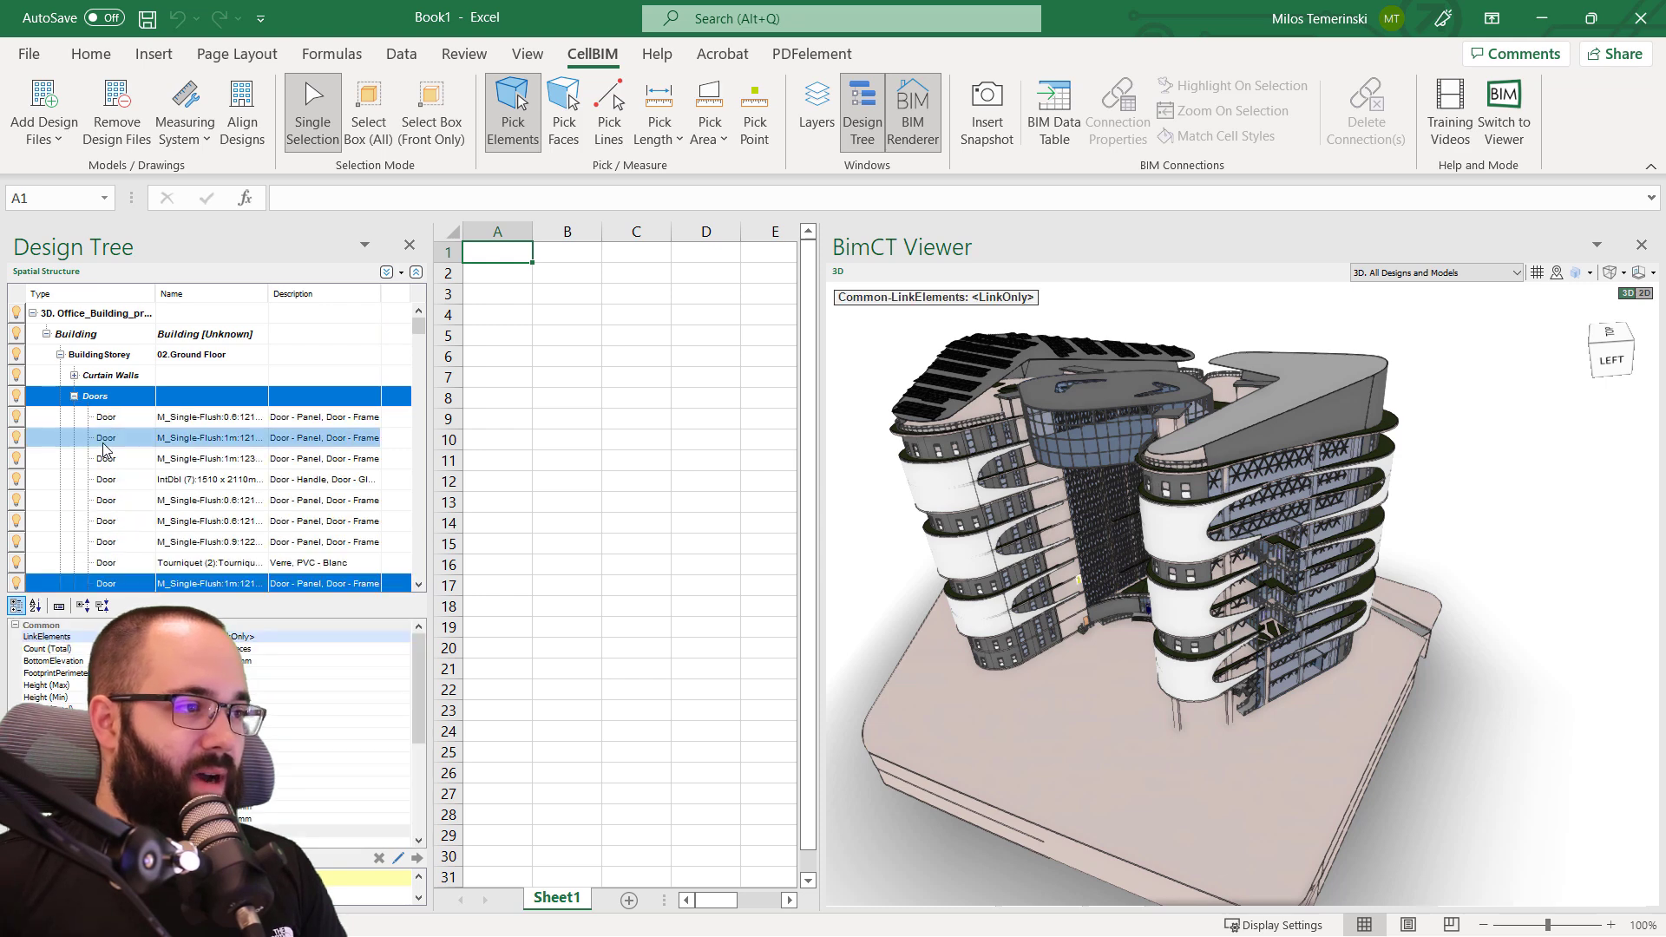
pyautogui.click(196, 479)
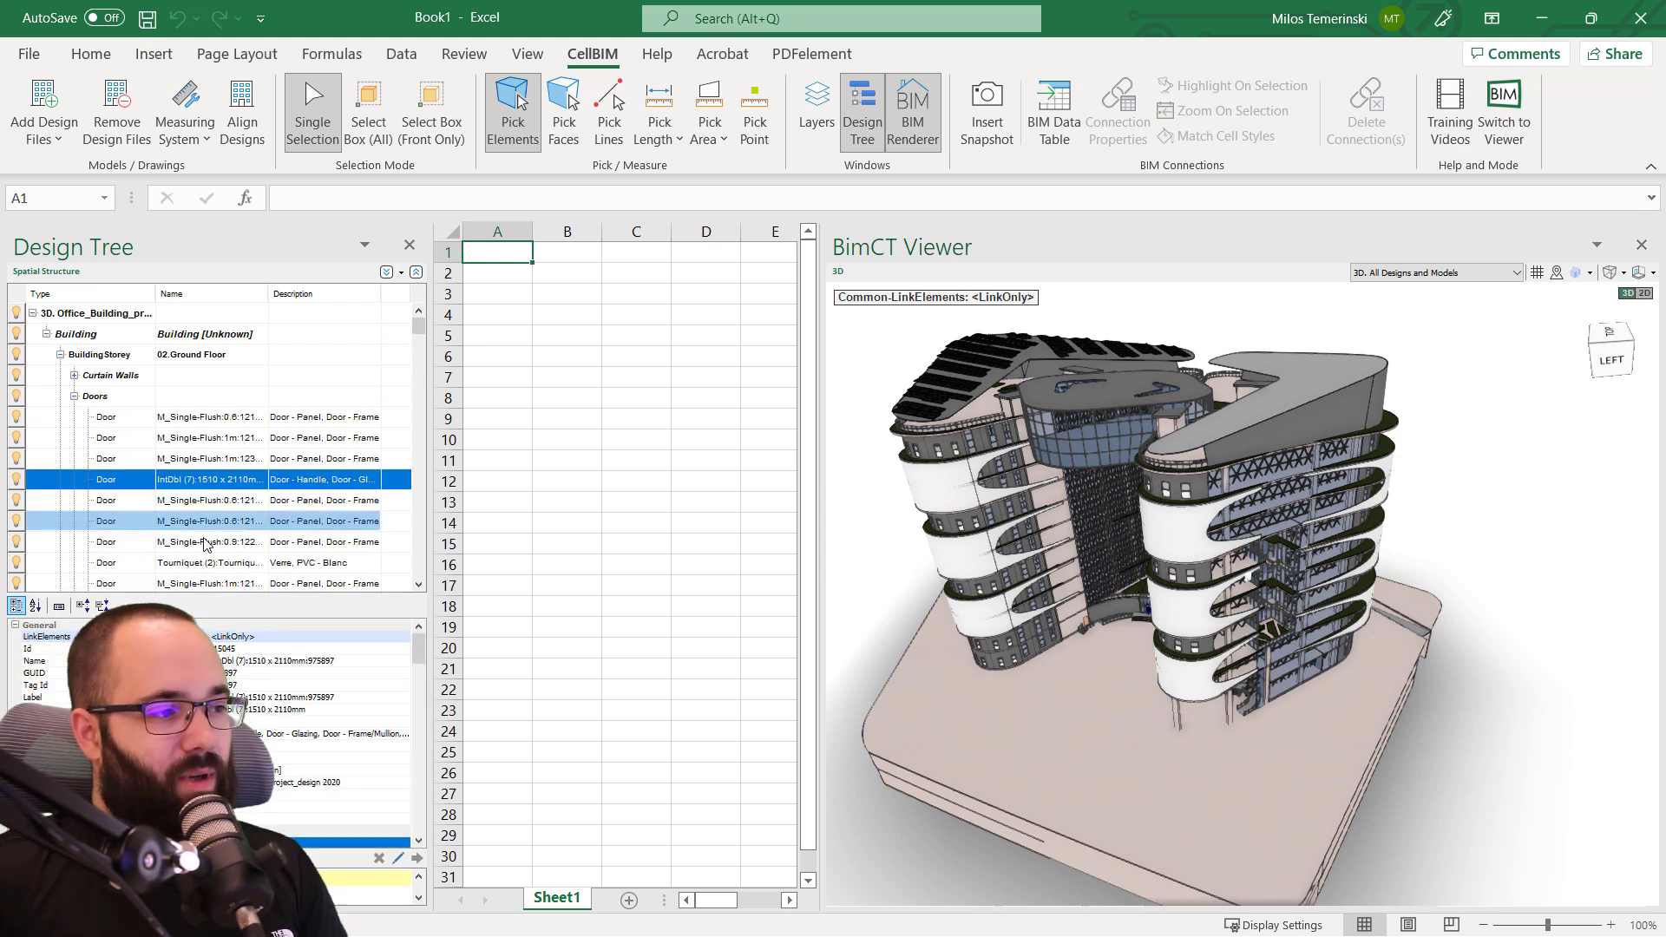
pyautogui.scroll(-10, 217, 729)
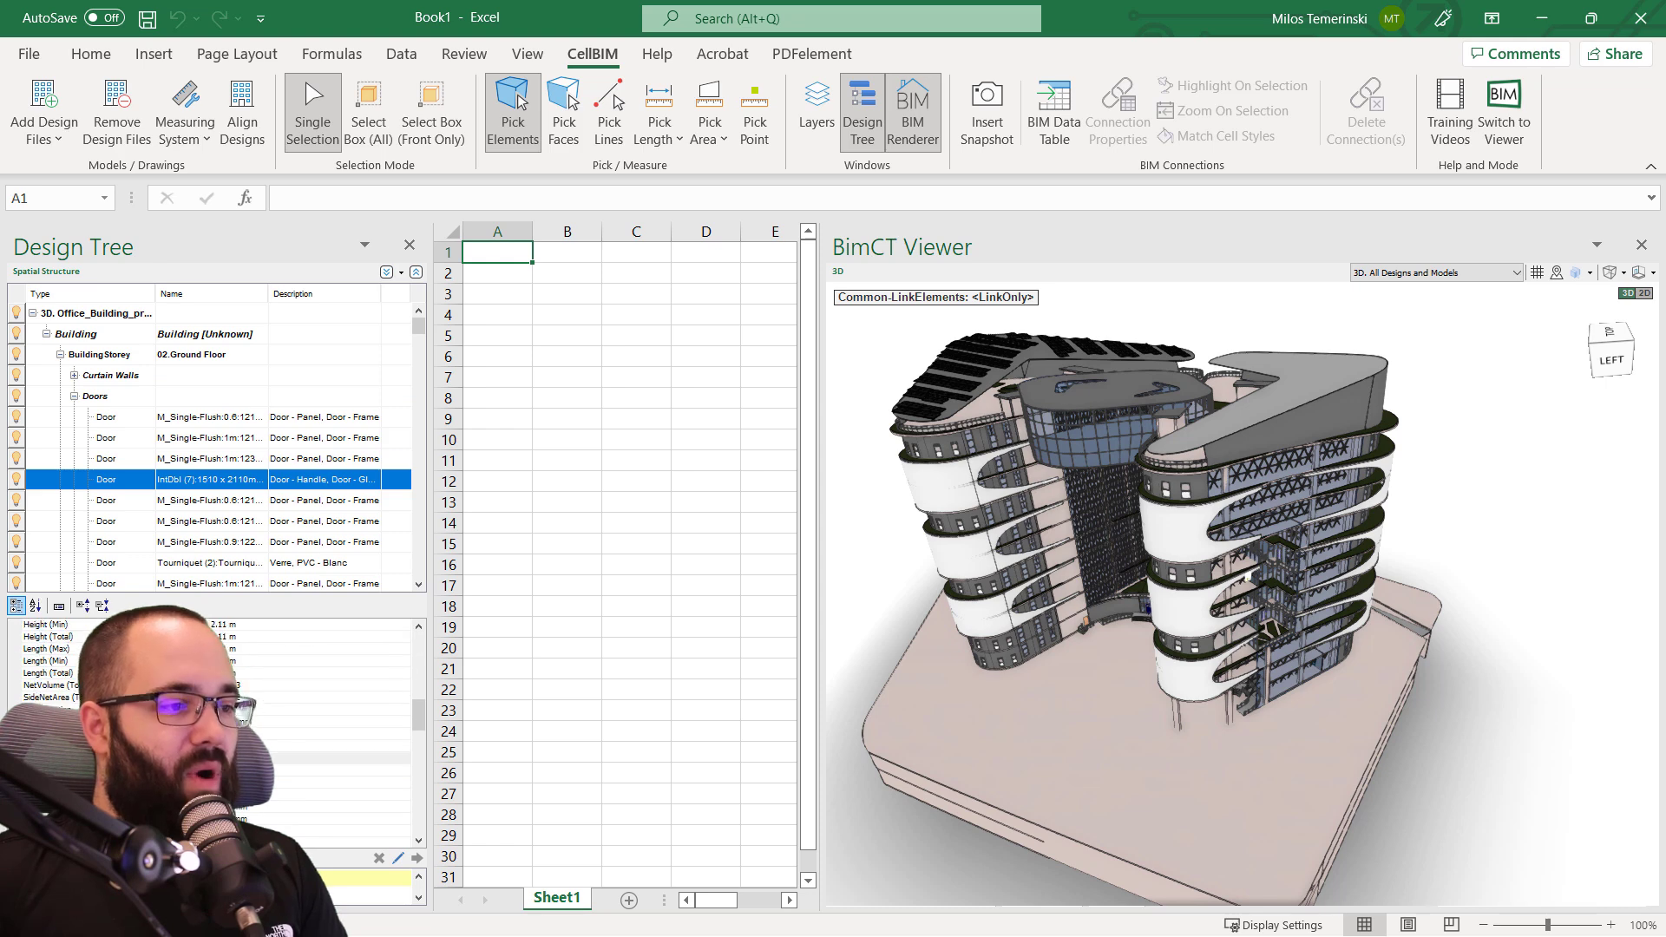
pyautogui.scroll(5, 217, 694)
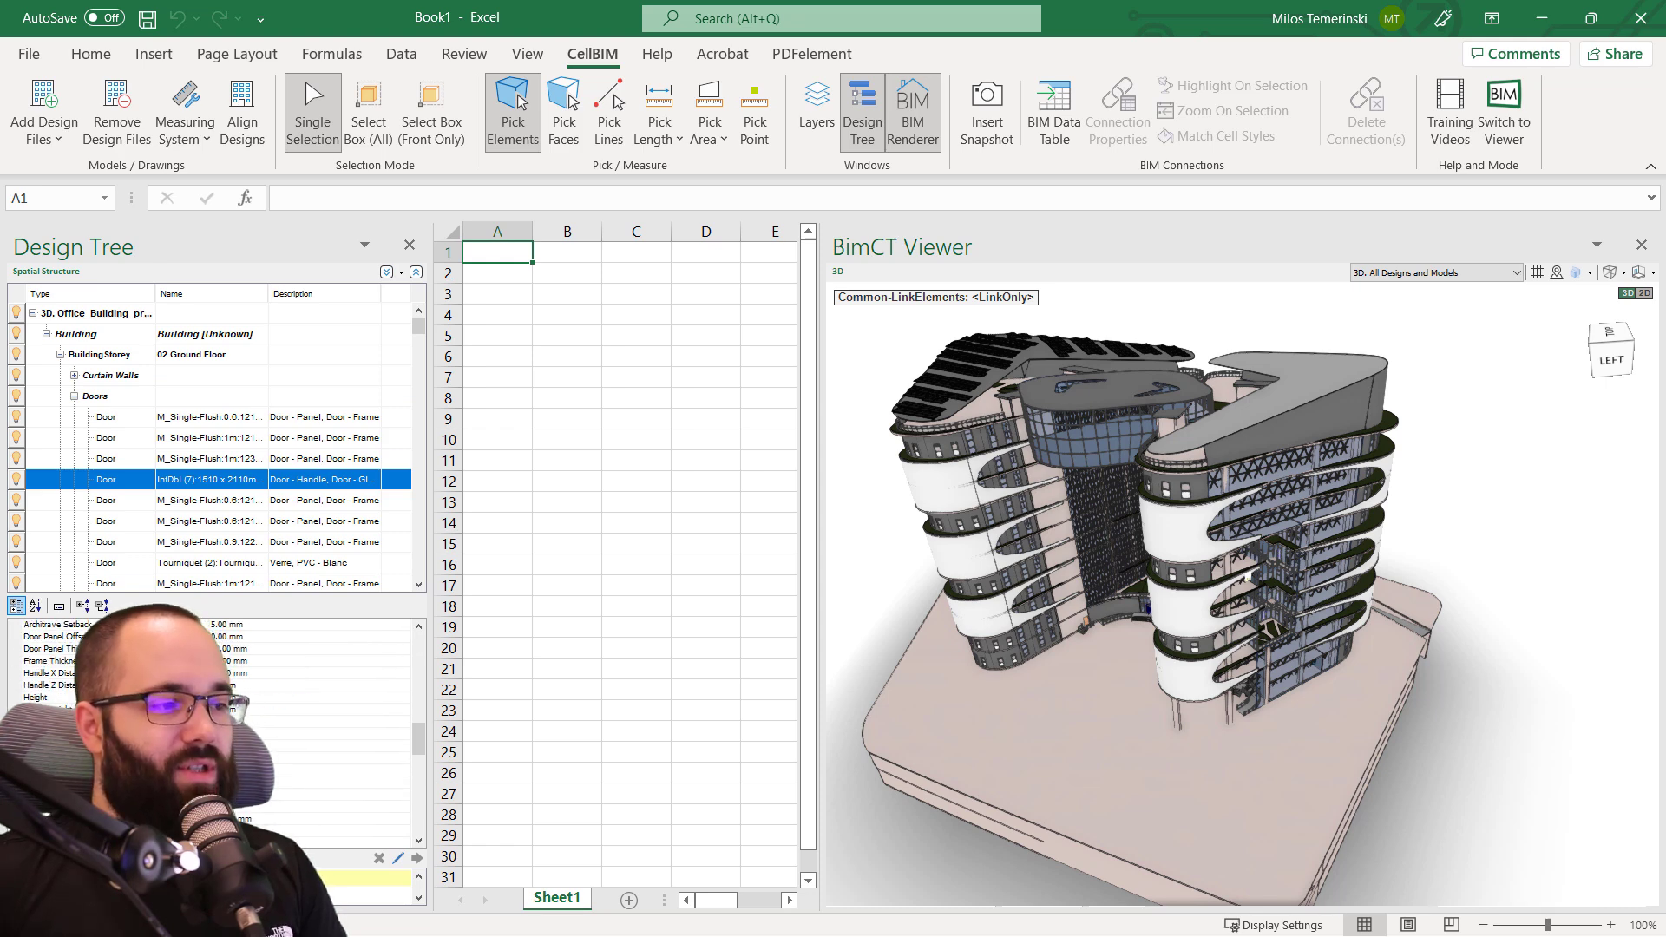
pyautogui.scroll(5, 217, 694)
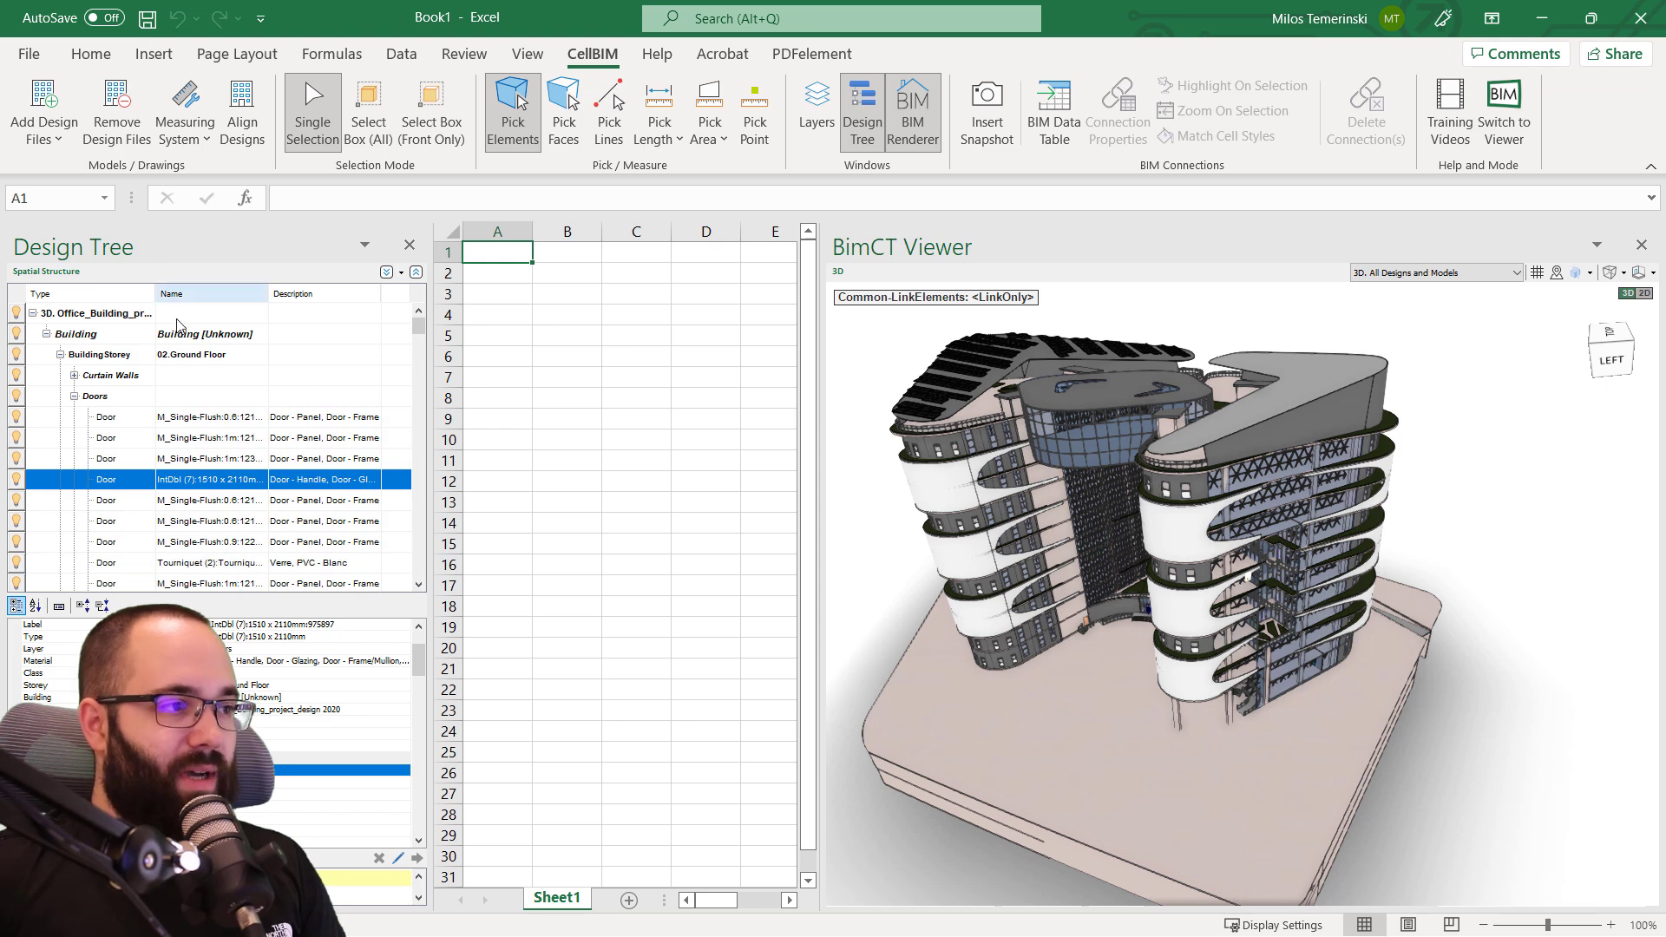
pyautogui.click(862, 113)
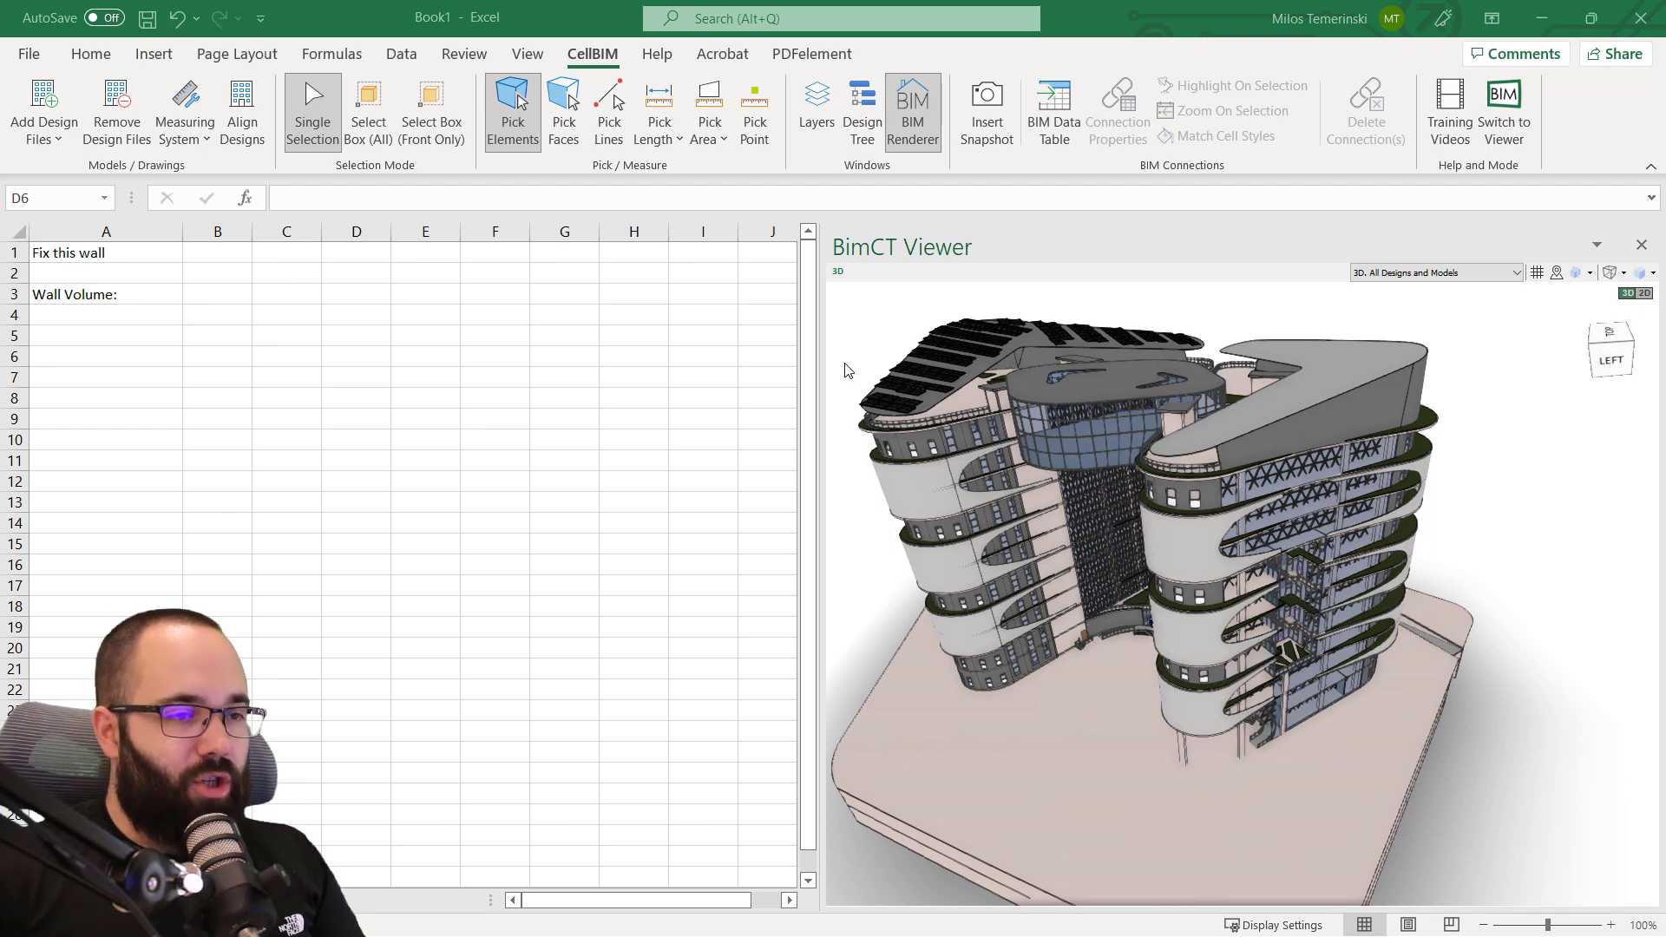
# Connect the uppermost curved white wall on the left tower to cell A1, "Fix this wall", using the Move Object Here option.
pyautogui.click(889, 502)
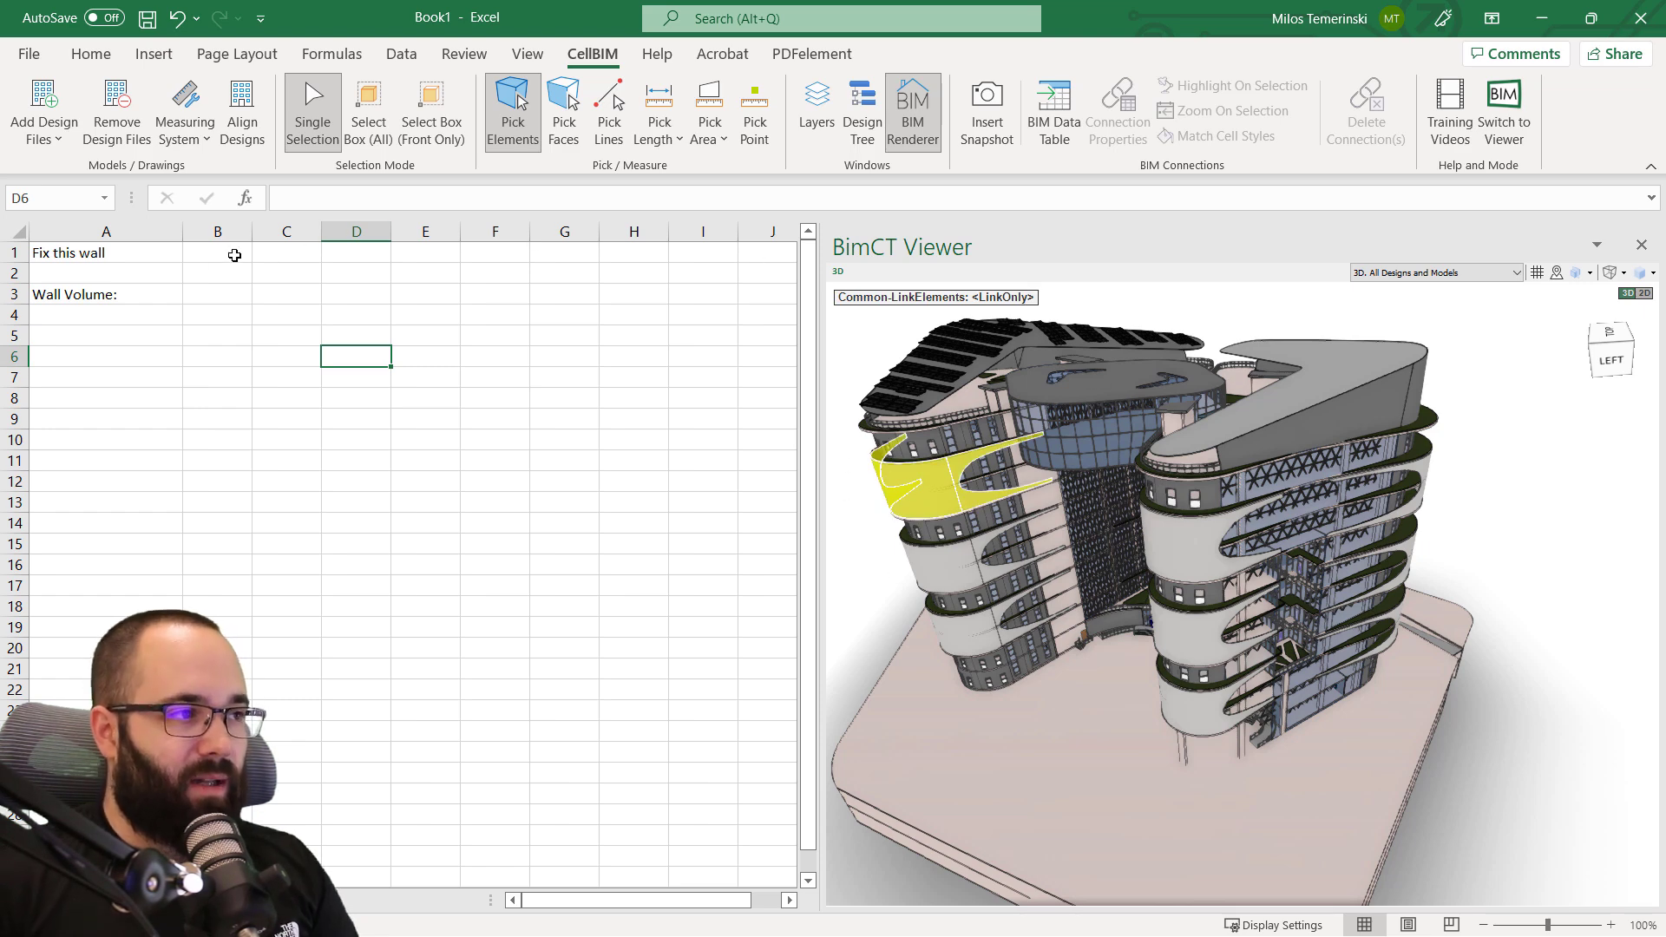
pyautogui.click(89, 276)
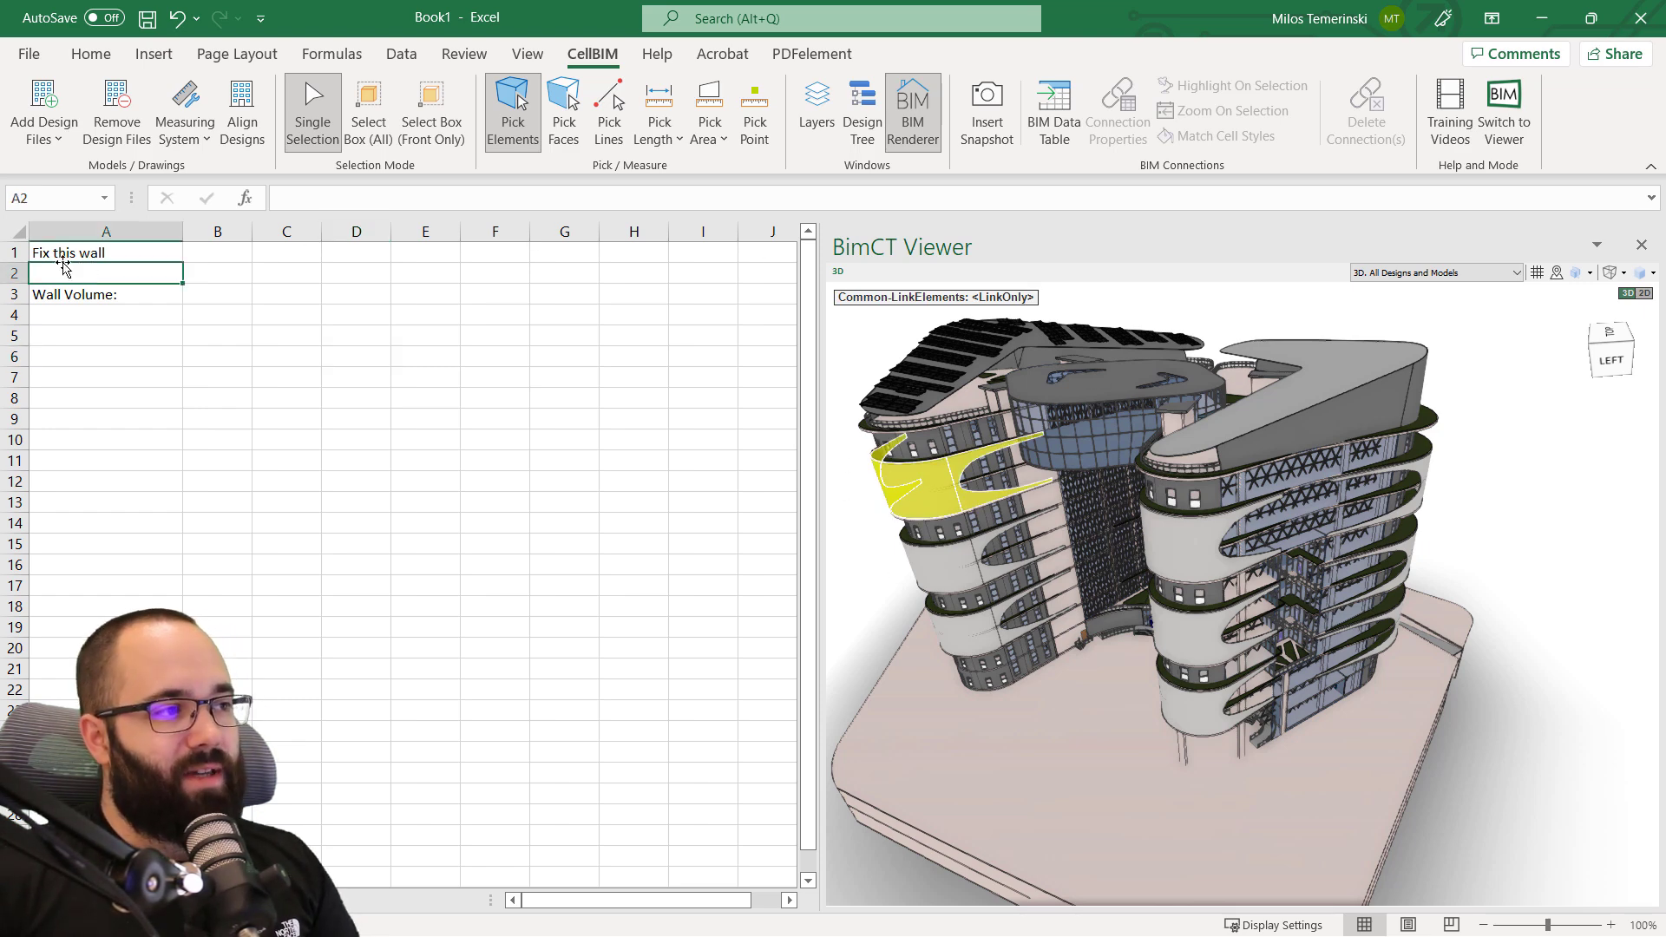
pyautogui.click(33, 258)
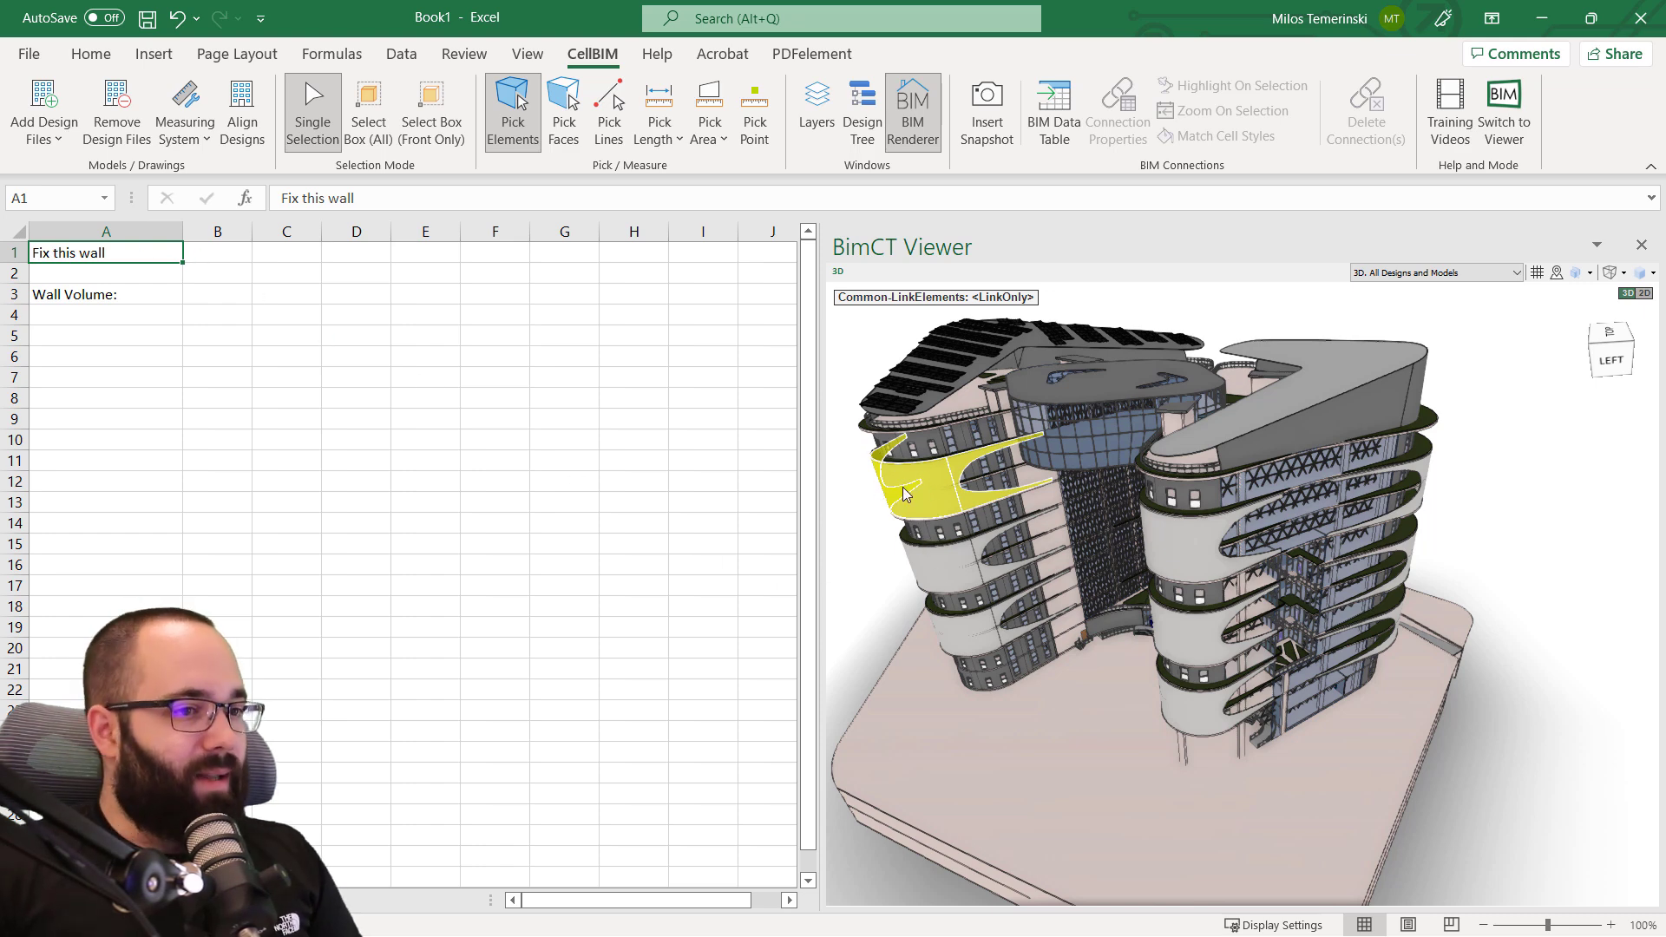
pyautogui.moveTo(898, 483); pyautogui.dragTo(750, 435)
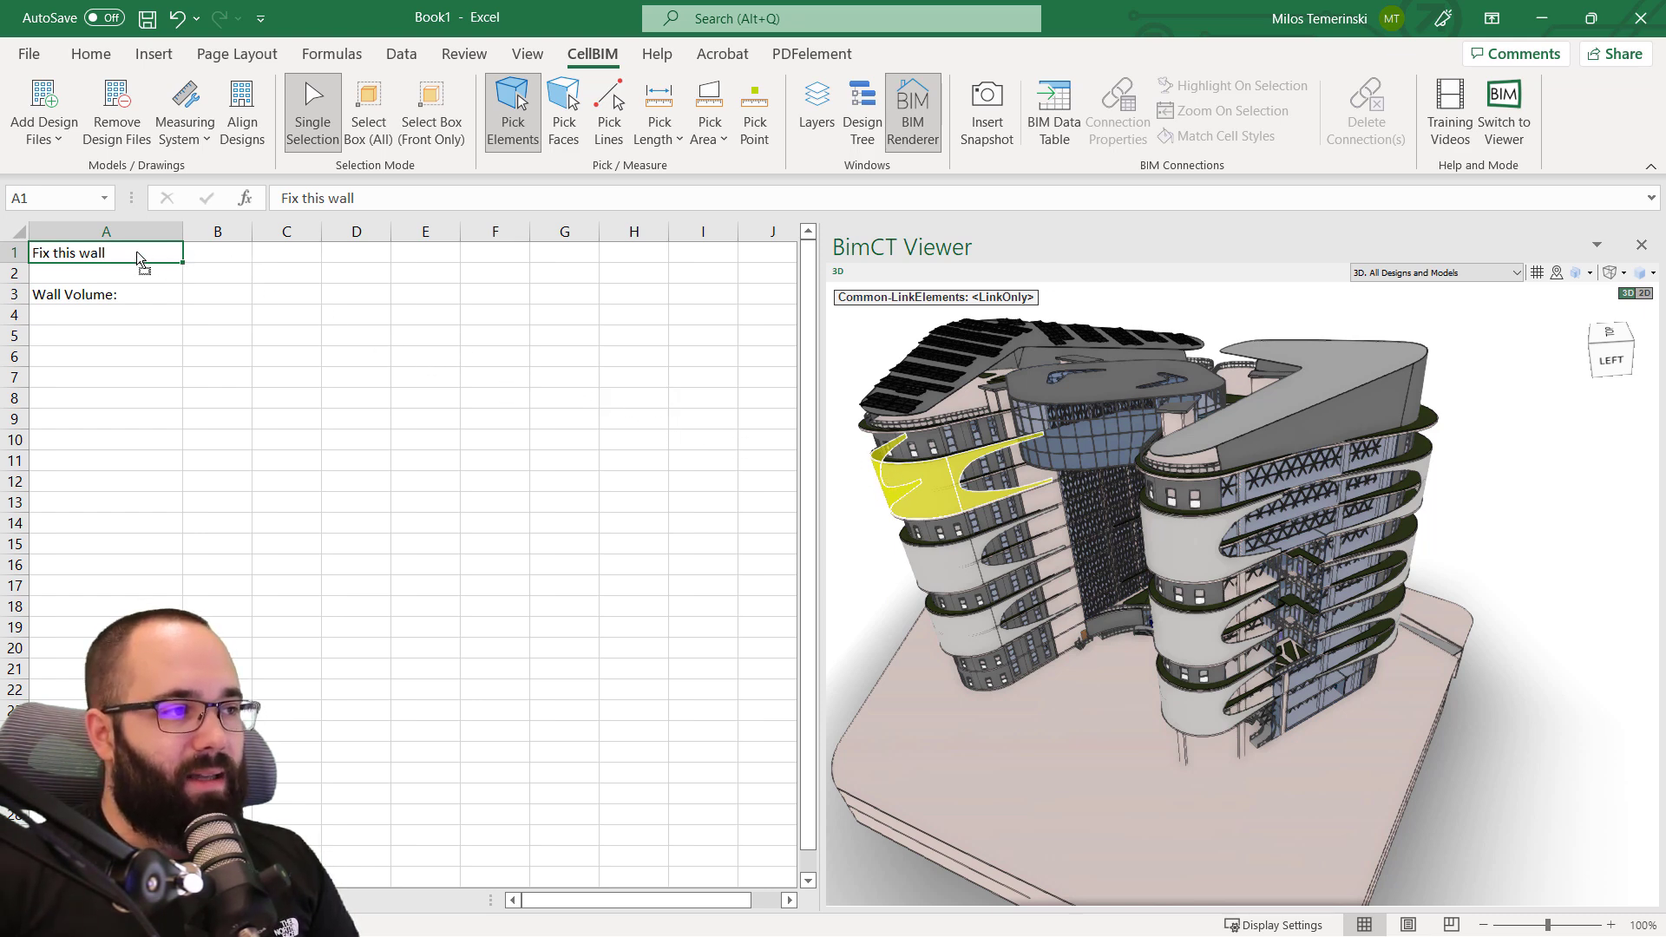
pyautogui.moveTo(132, 250); pyautogui.dragTo(133, 252)
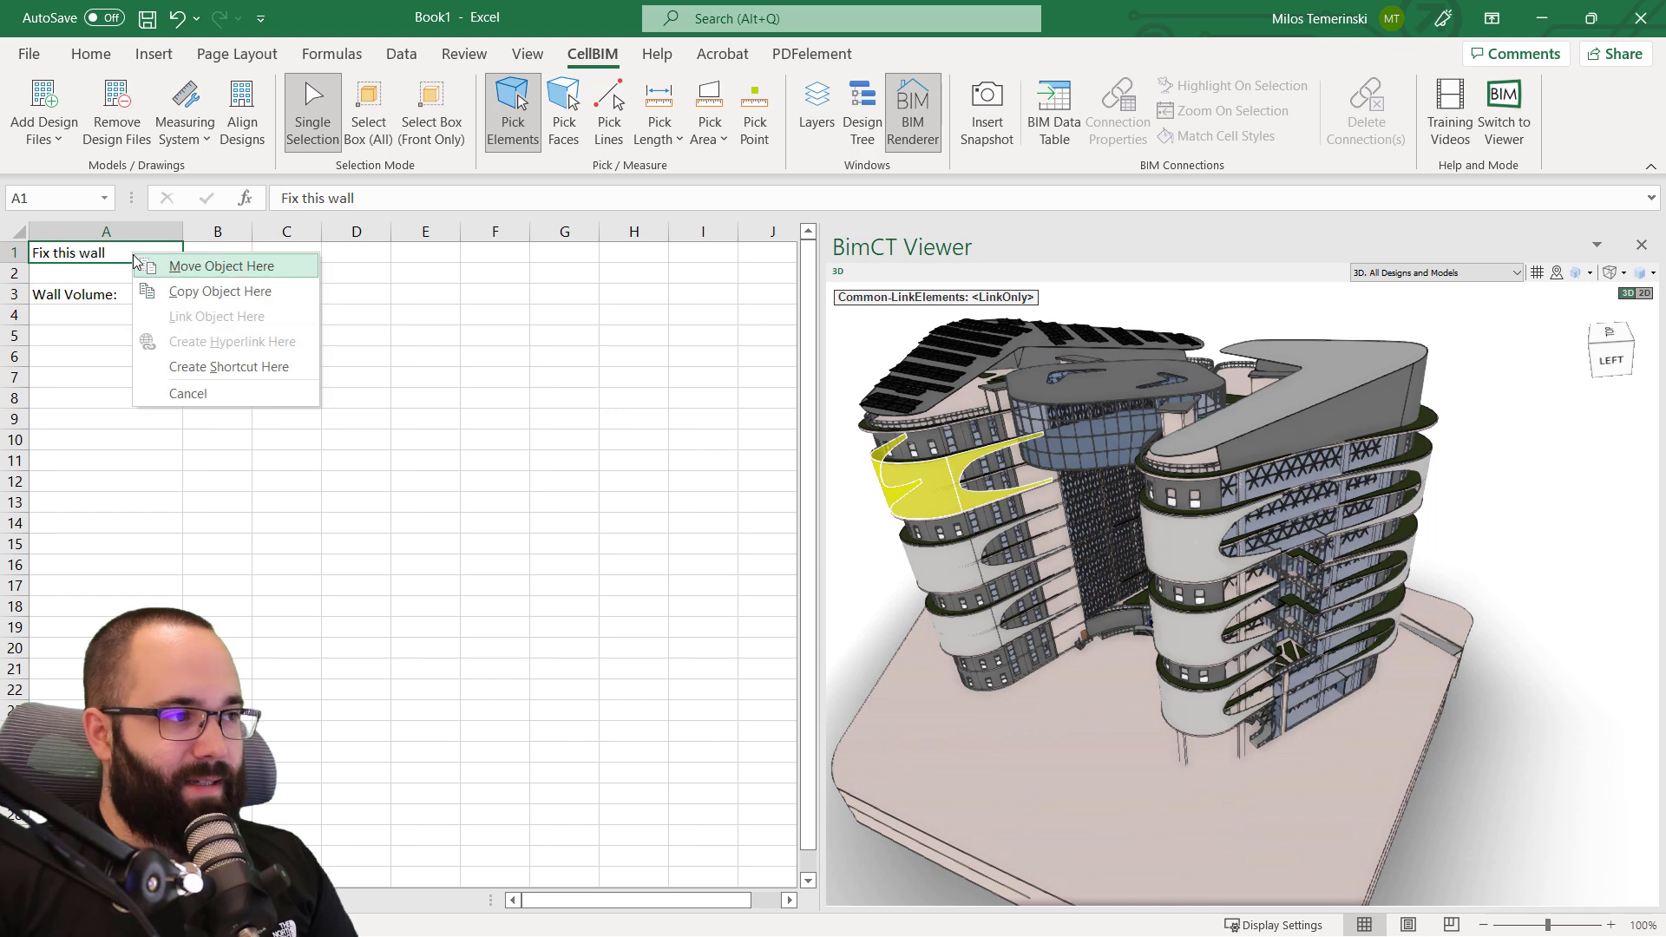
pyautogui.click(185, 272)
pyautogui.moveTo(181, 250)
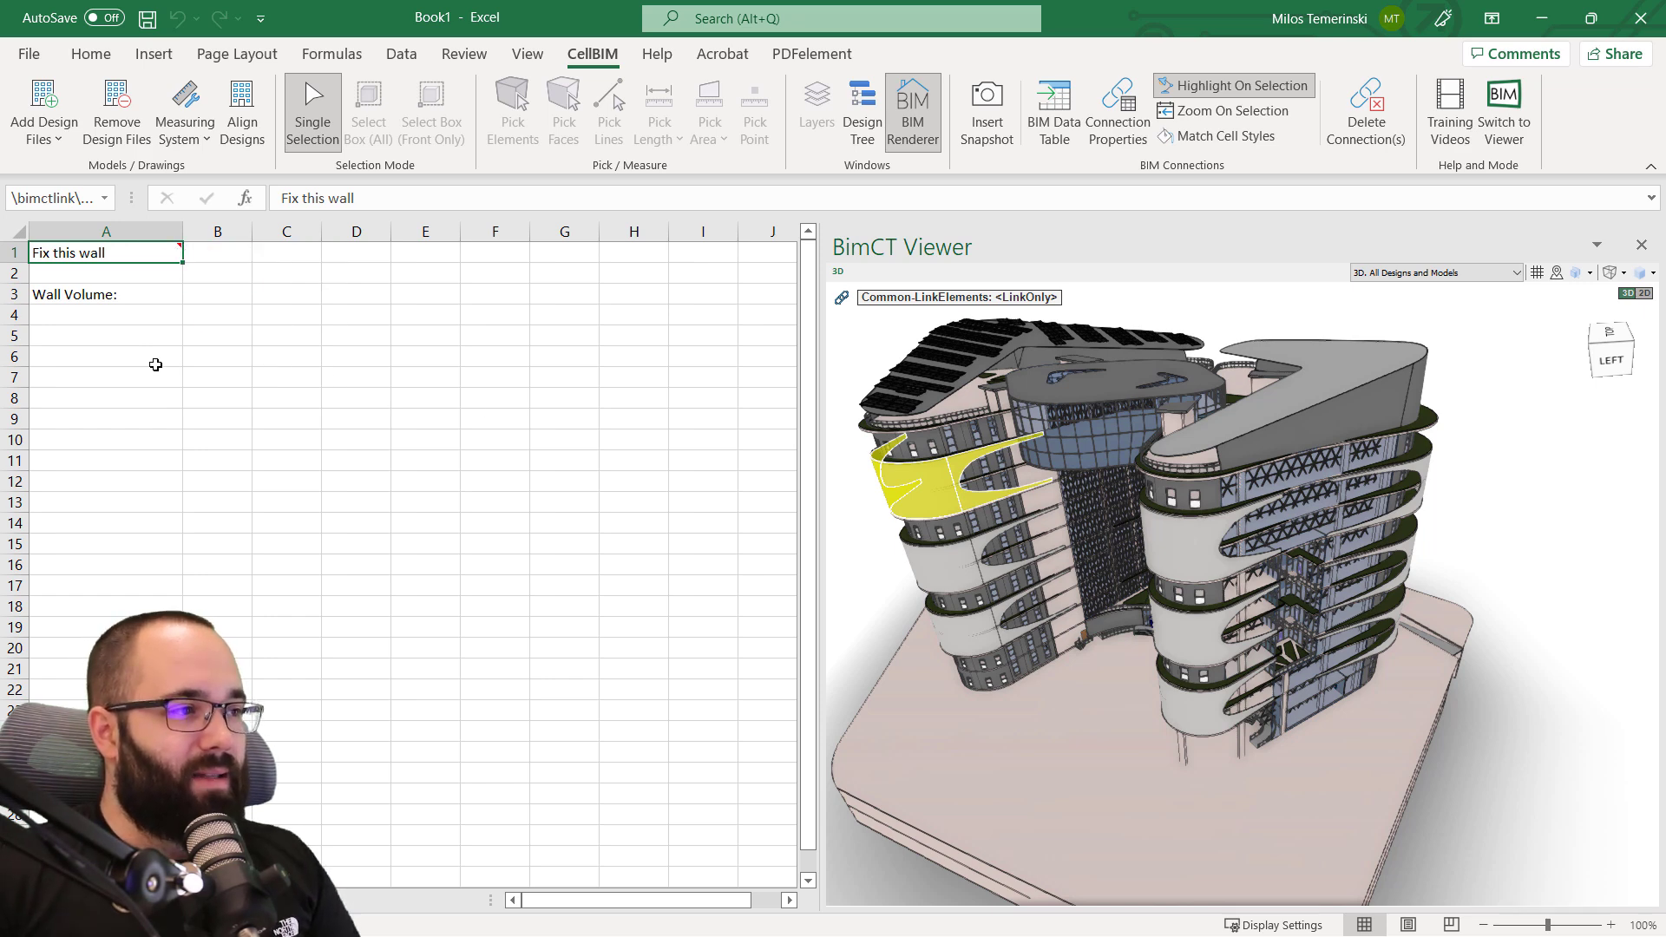
# Test the wall connection by reselecting cell A1, switching Highlight On Selection off and on again.
pyautogui.click(207, 397)
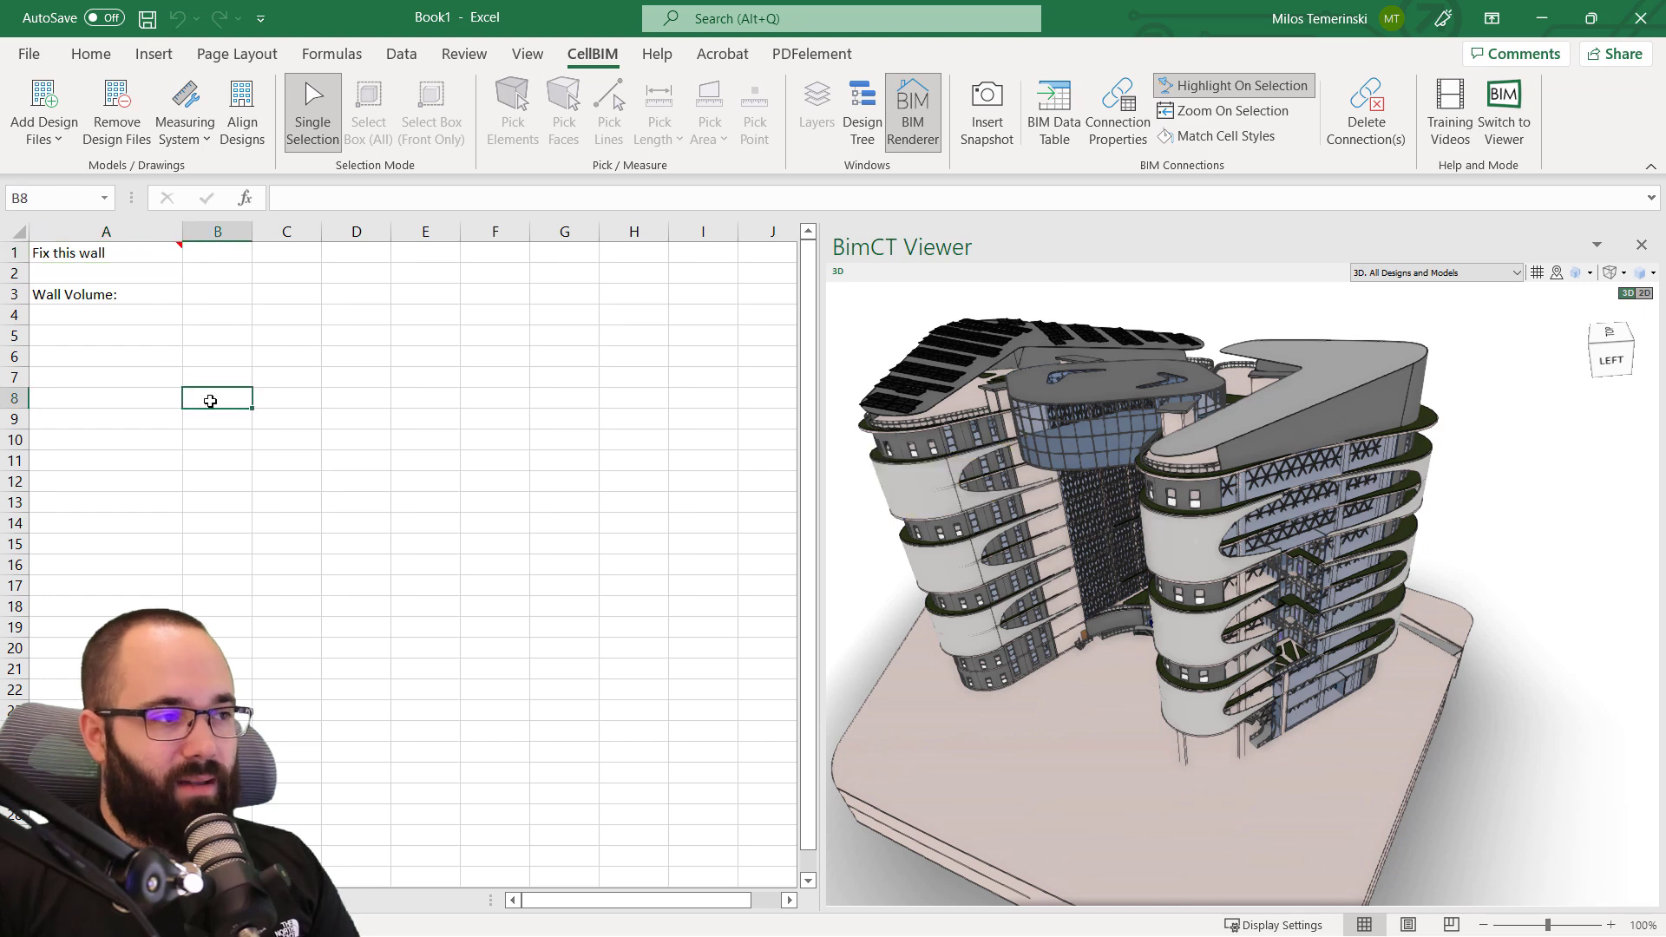
pyautogui.click(75, 259)
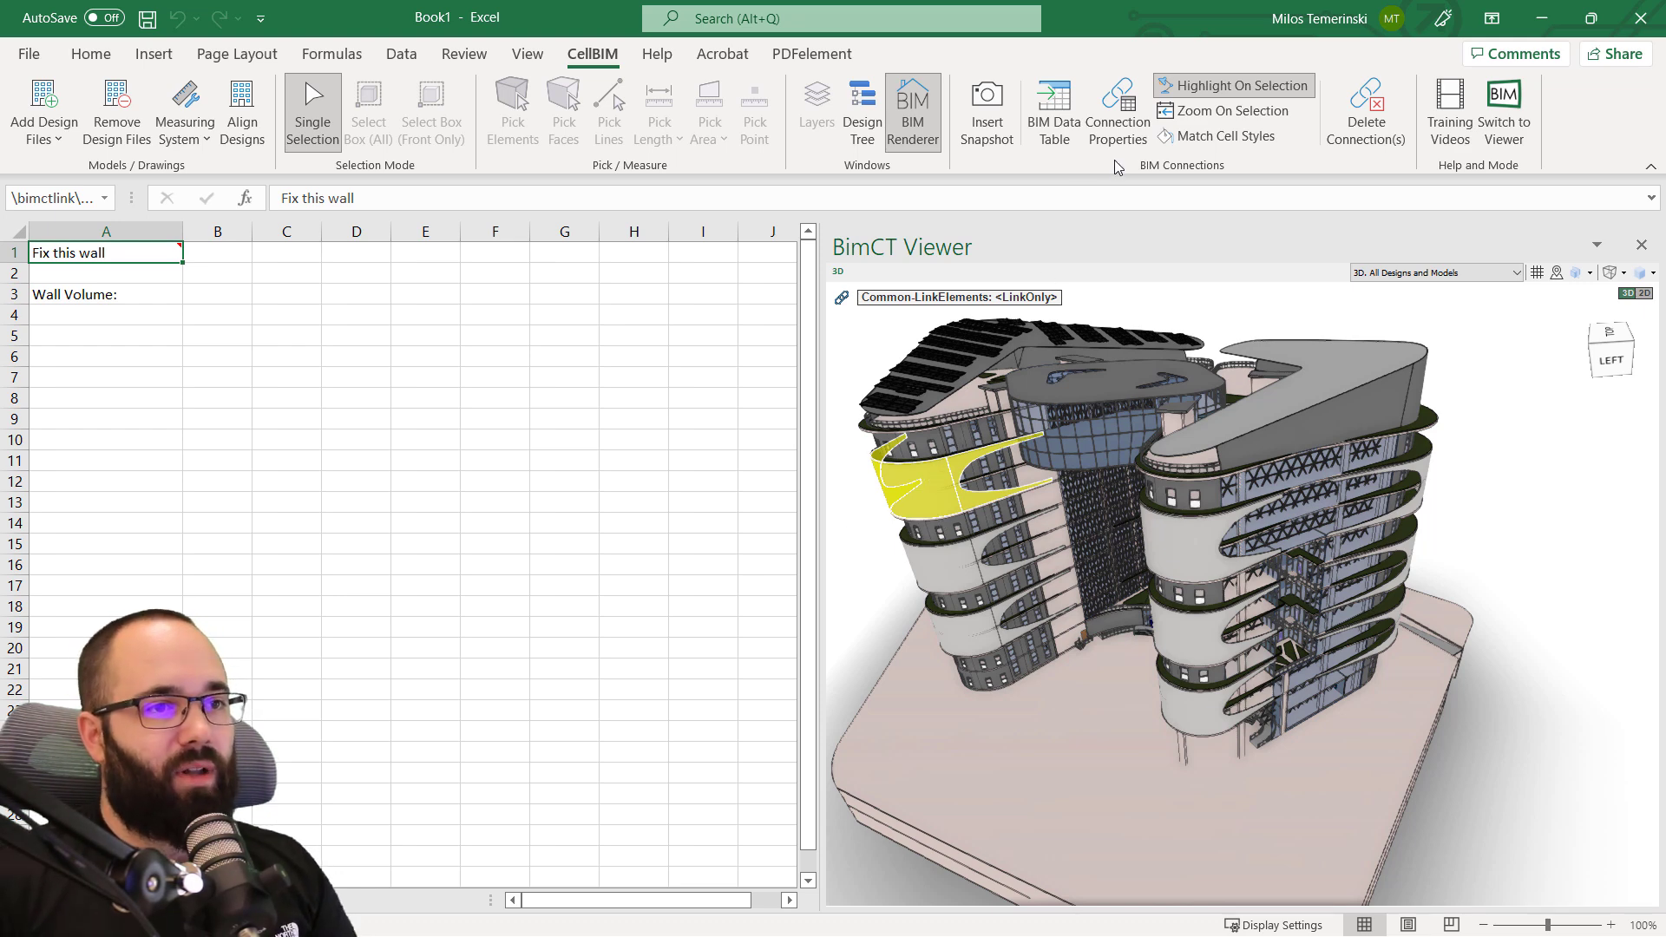
pyautogui.click(1199, 98)
pyautogui.click(140, 276)
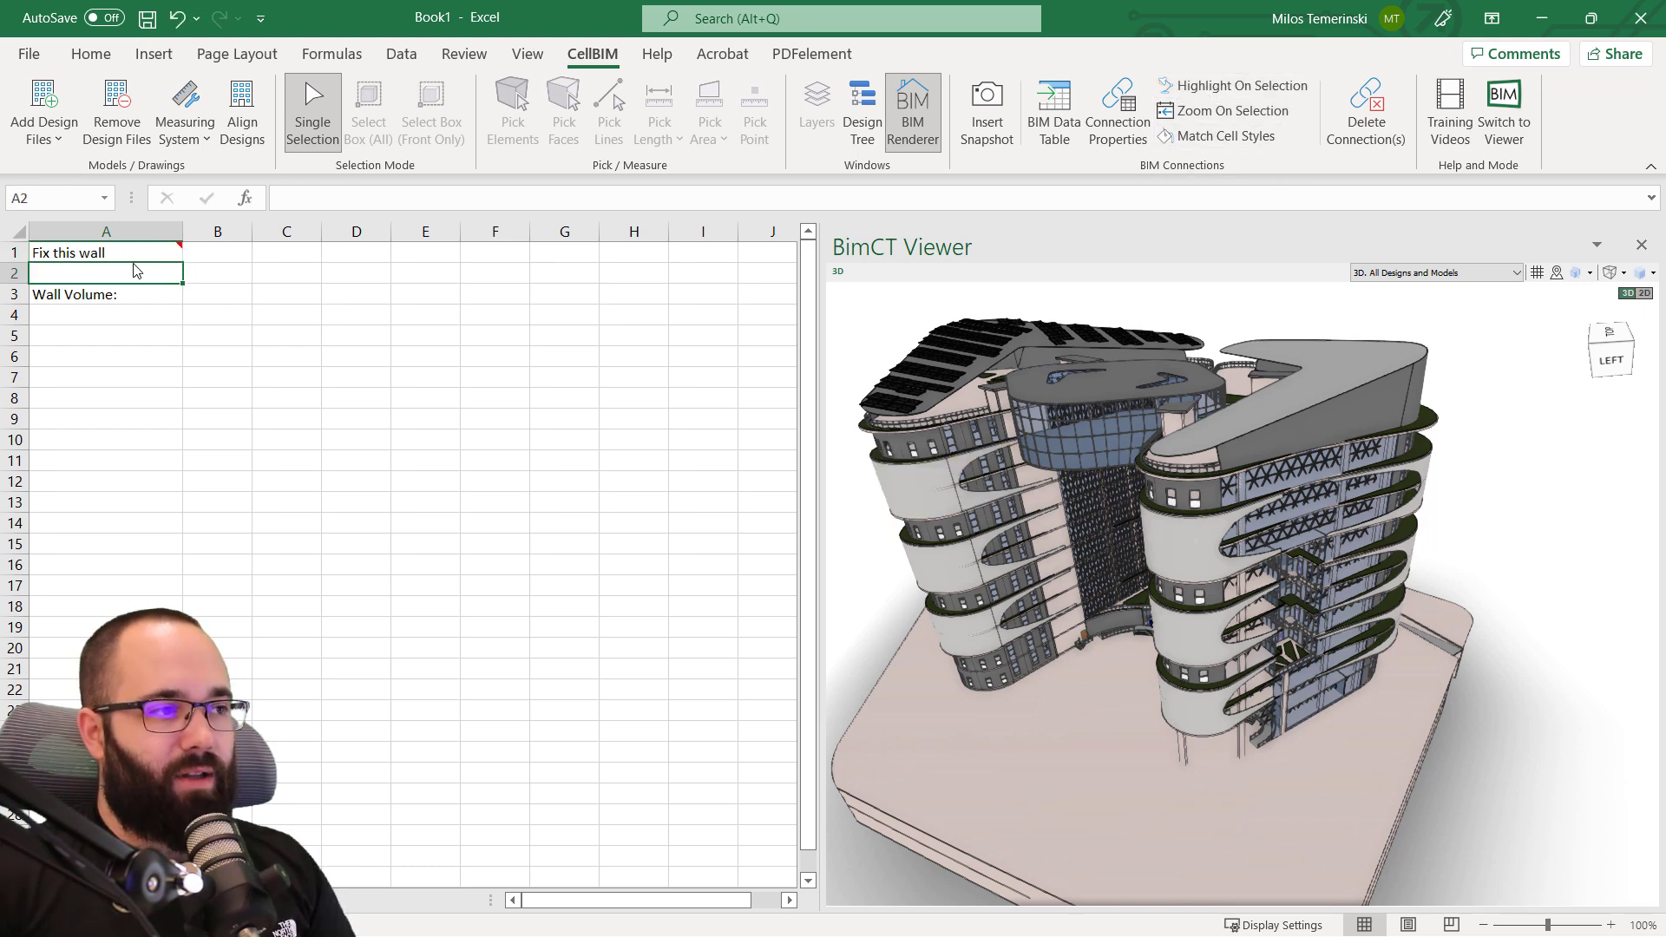
pyautogui.click(132, 254)
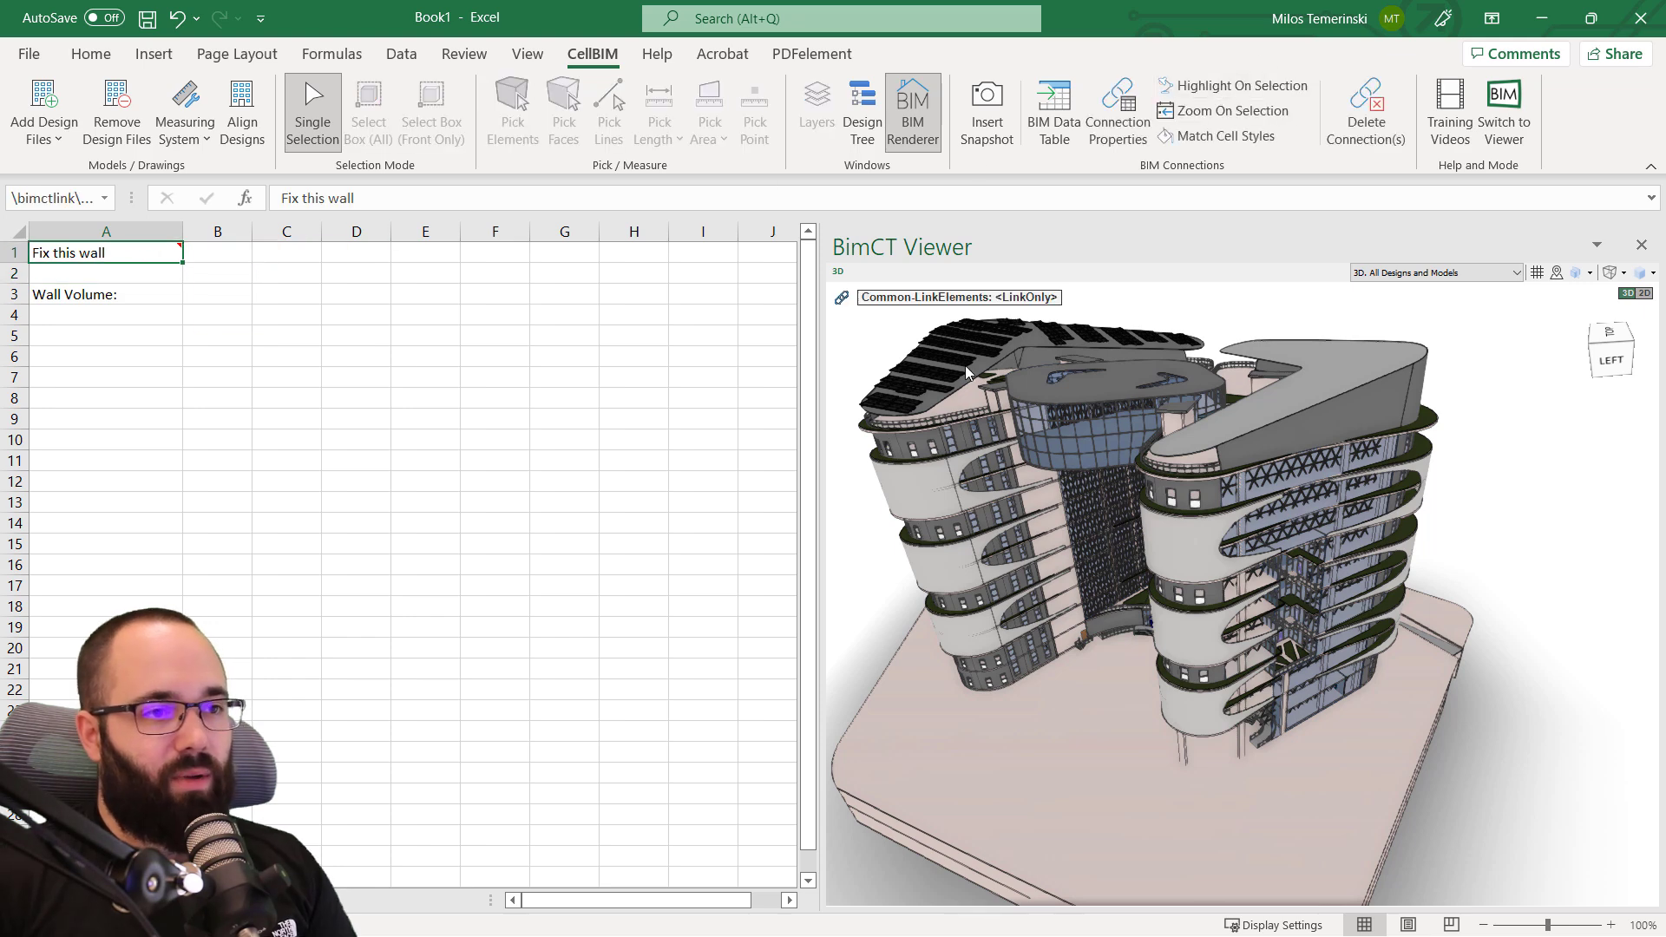
pyautogui.click(1196, 93)
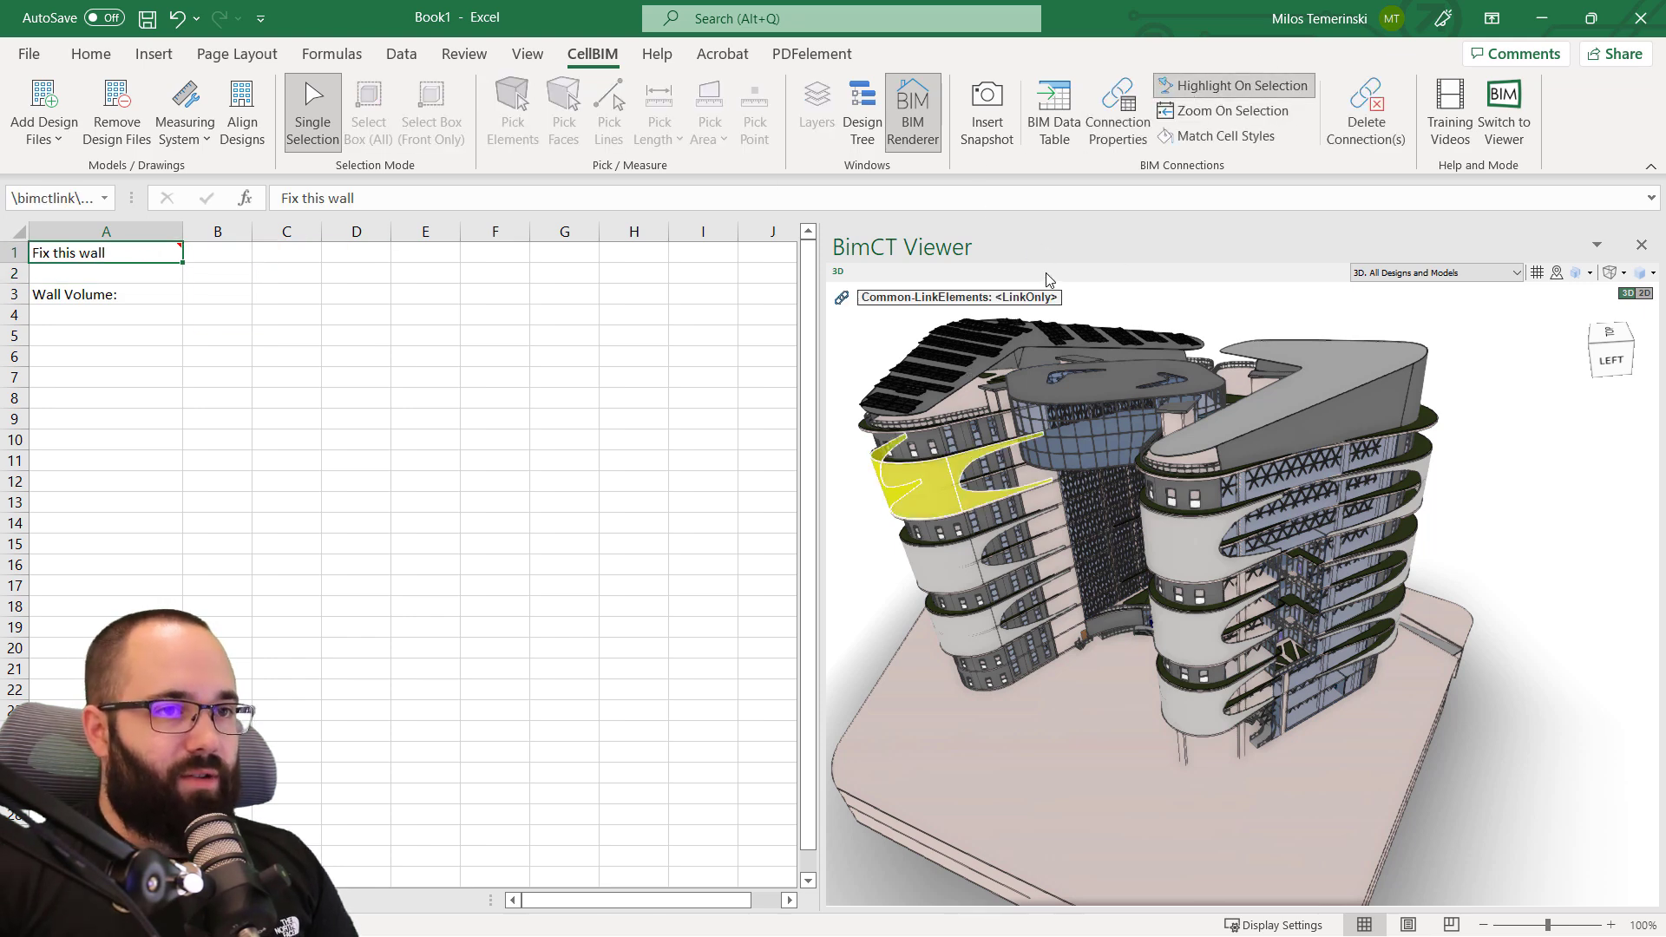
# Enable Zoom On Selection and test it by reselecting the linked cell A1 from different model views.
pyautogui.click(1262, 110)
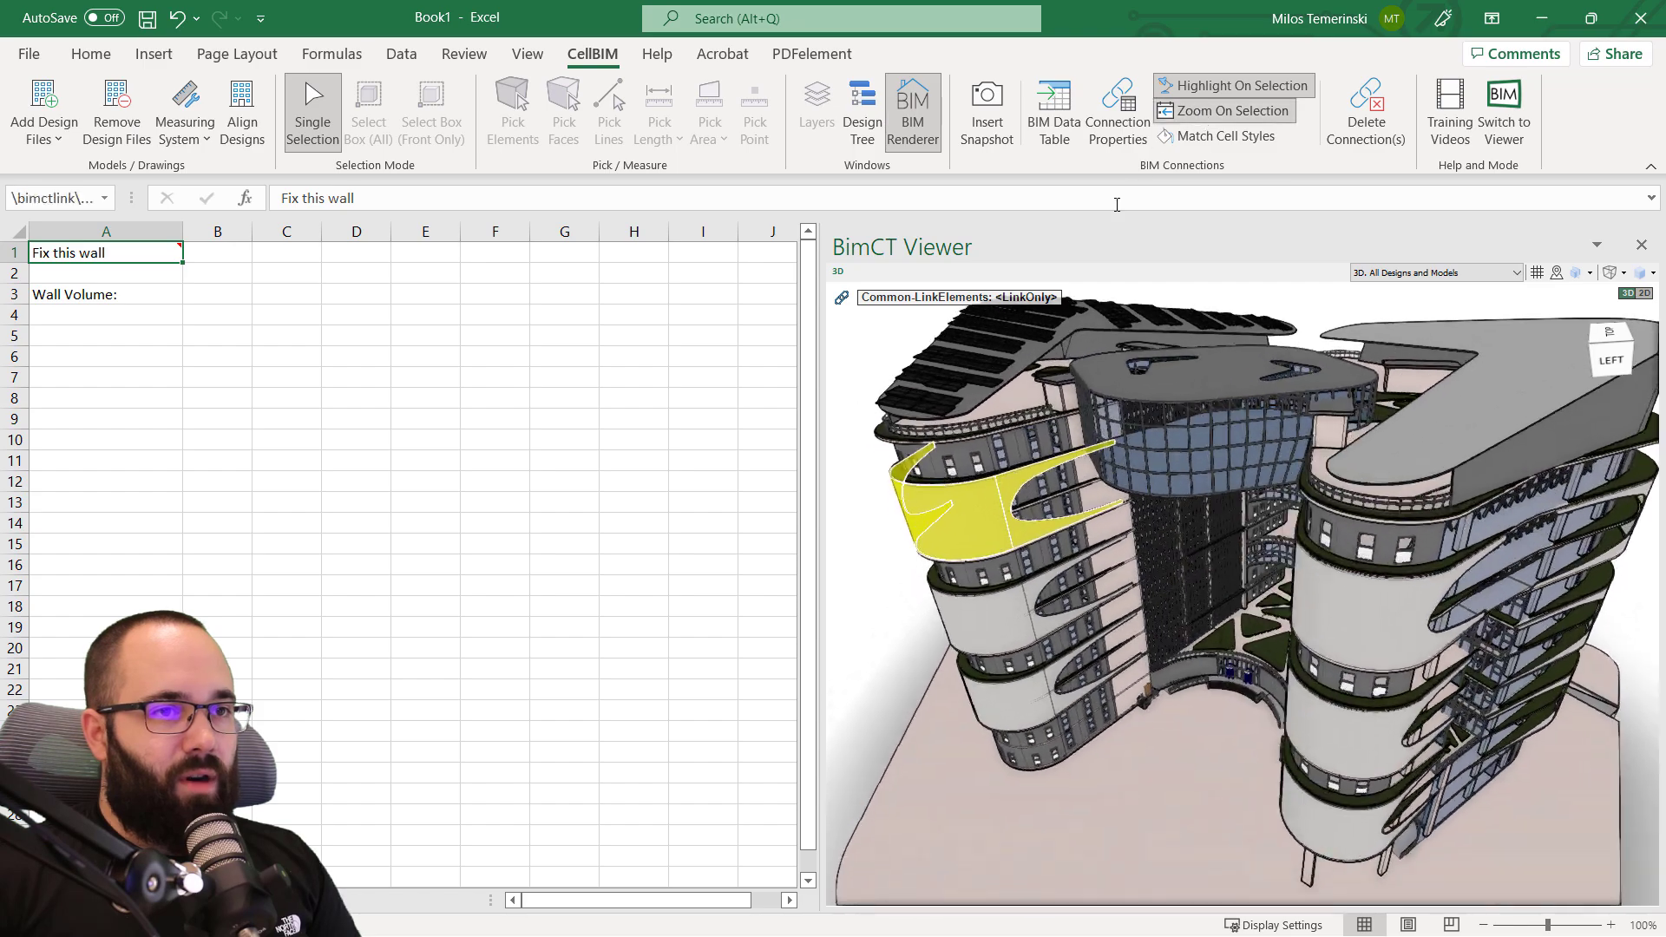
pyautogui.scroll(-5, 1096, 463)
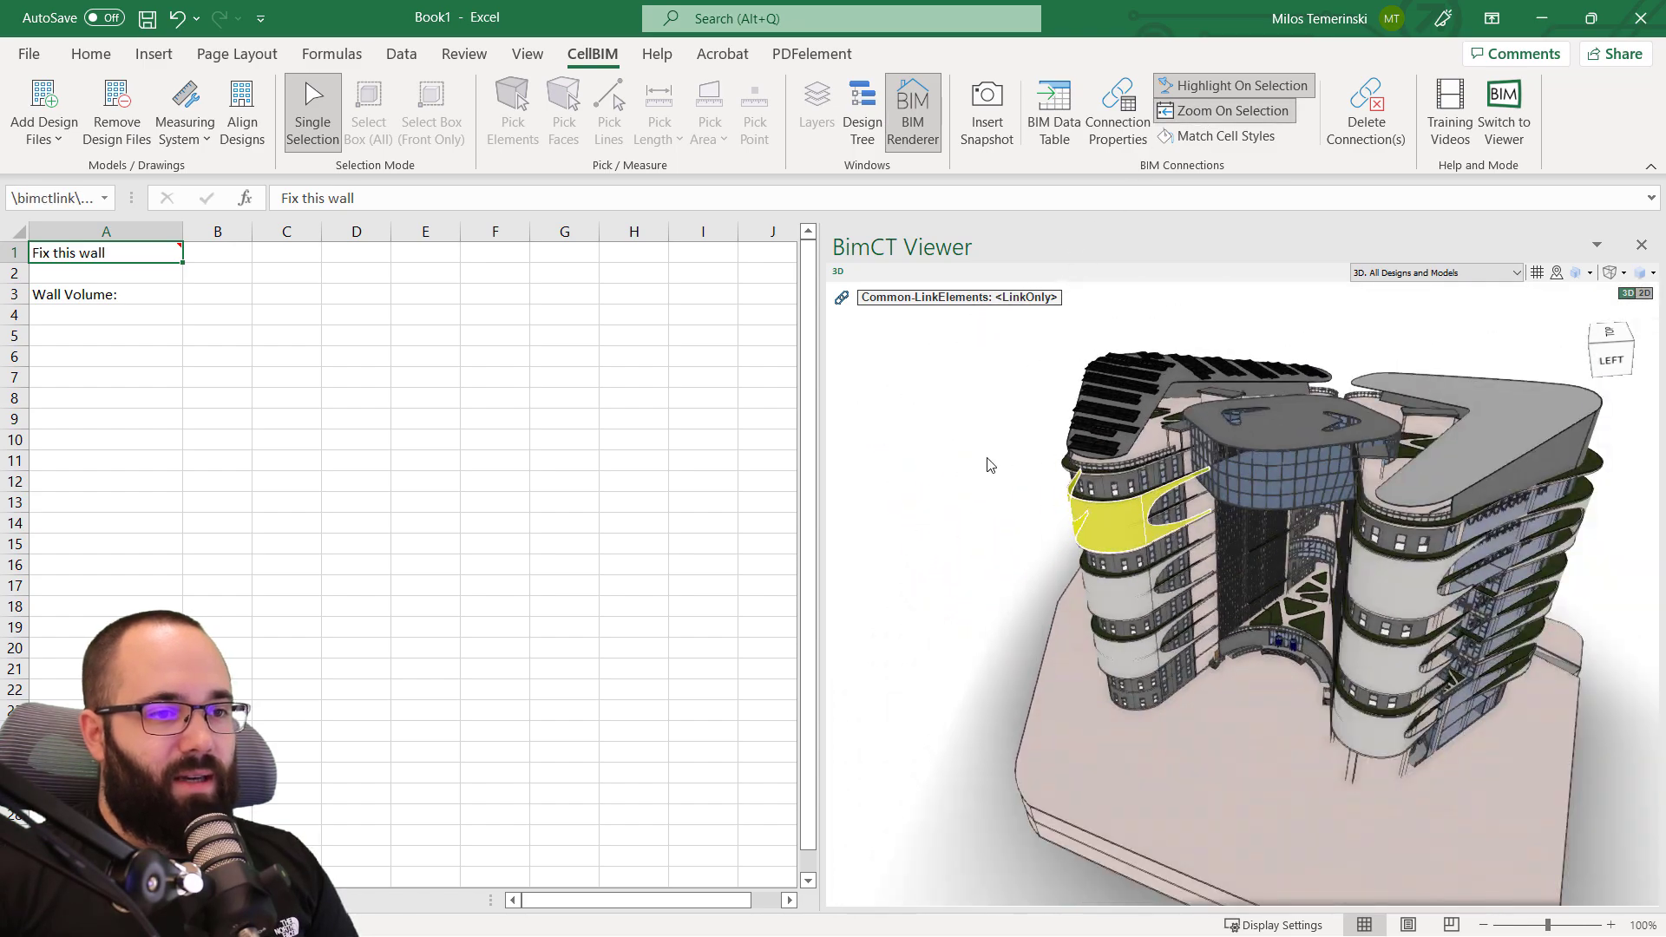
pyautogui.click(218, 362)
pyautogui.click(116, 259)
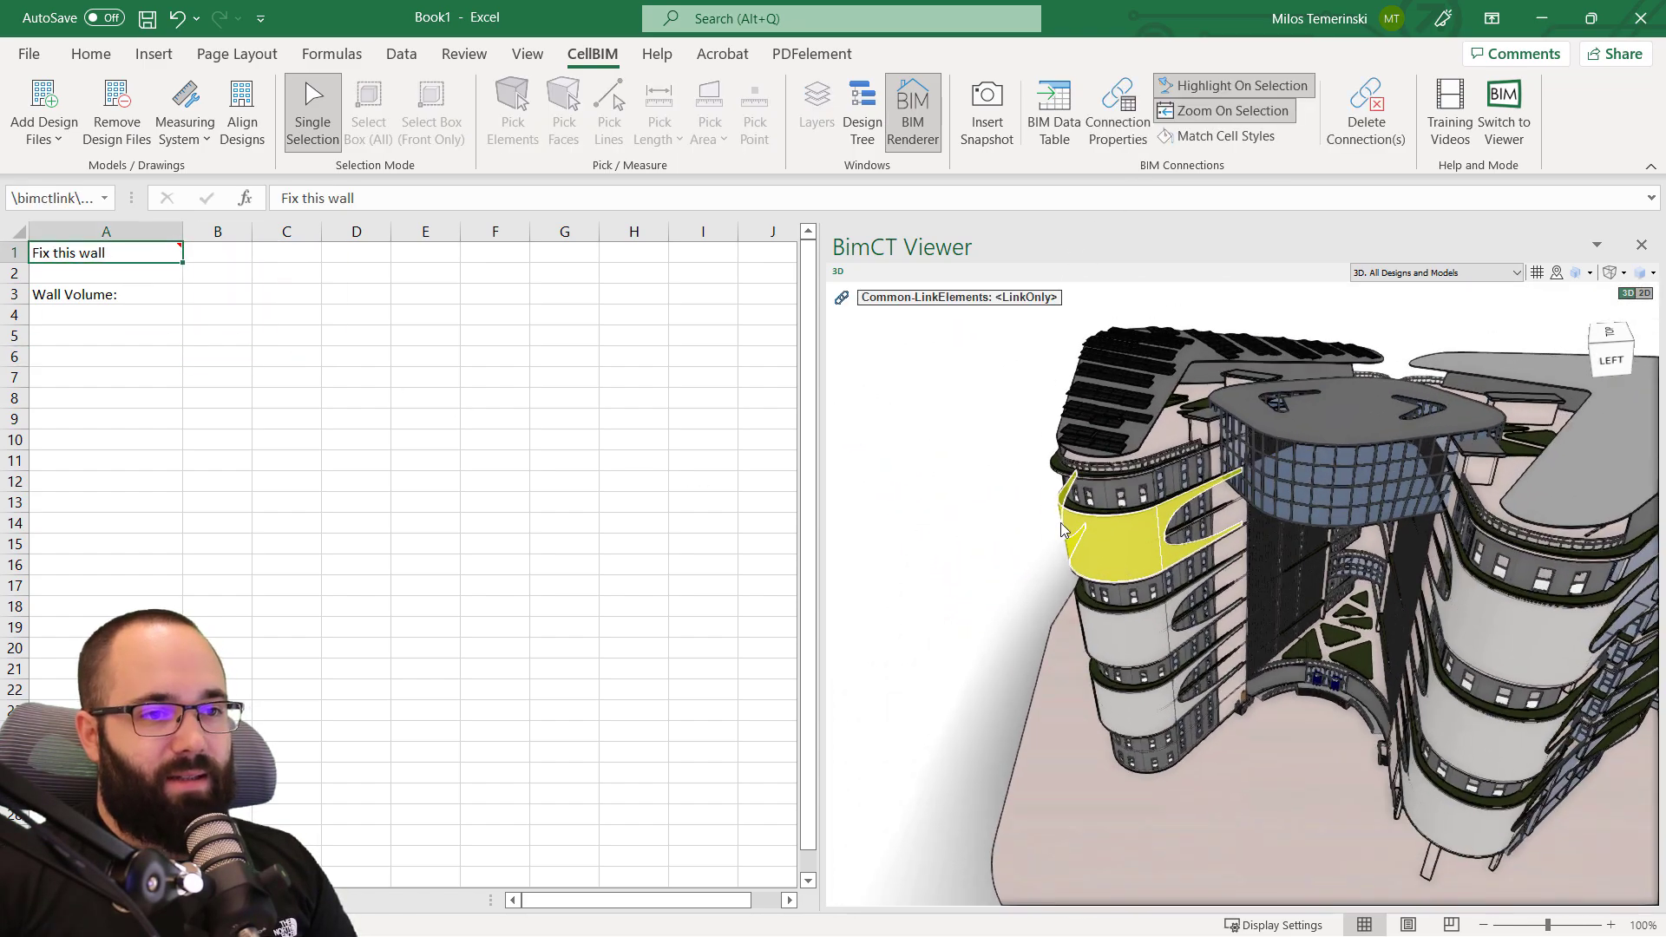
pyautogui.scroll(-5, 1225, 619)
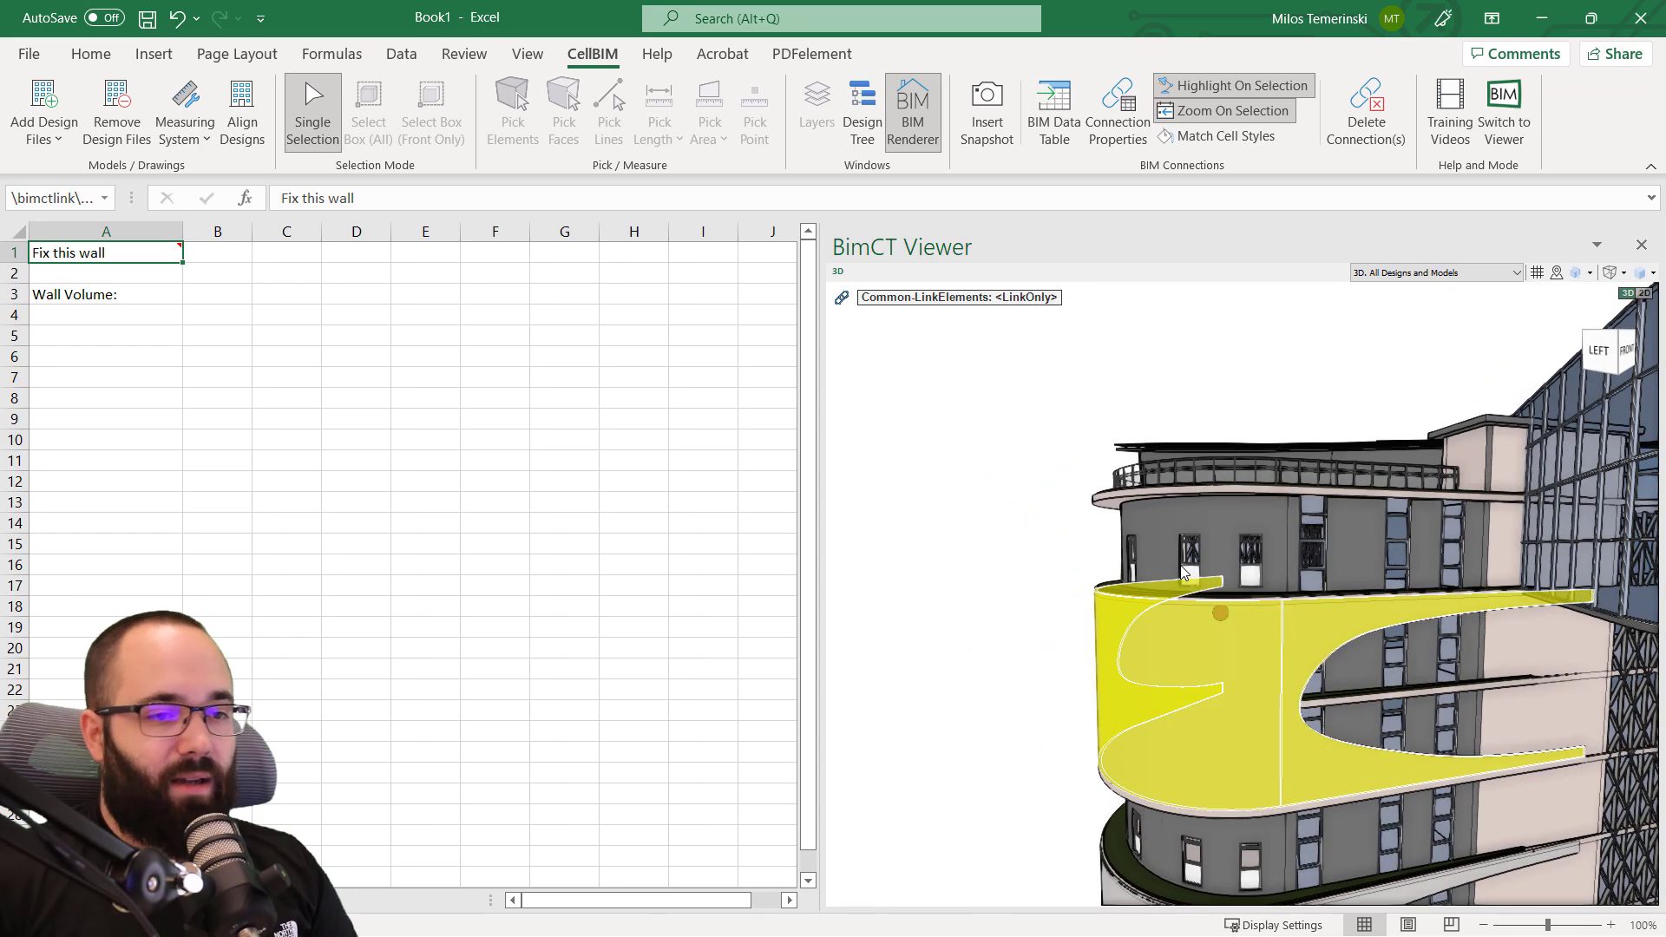
pyautogui.scroll(5, 932, 459)
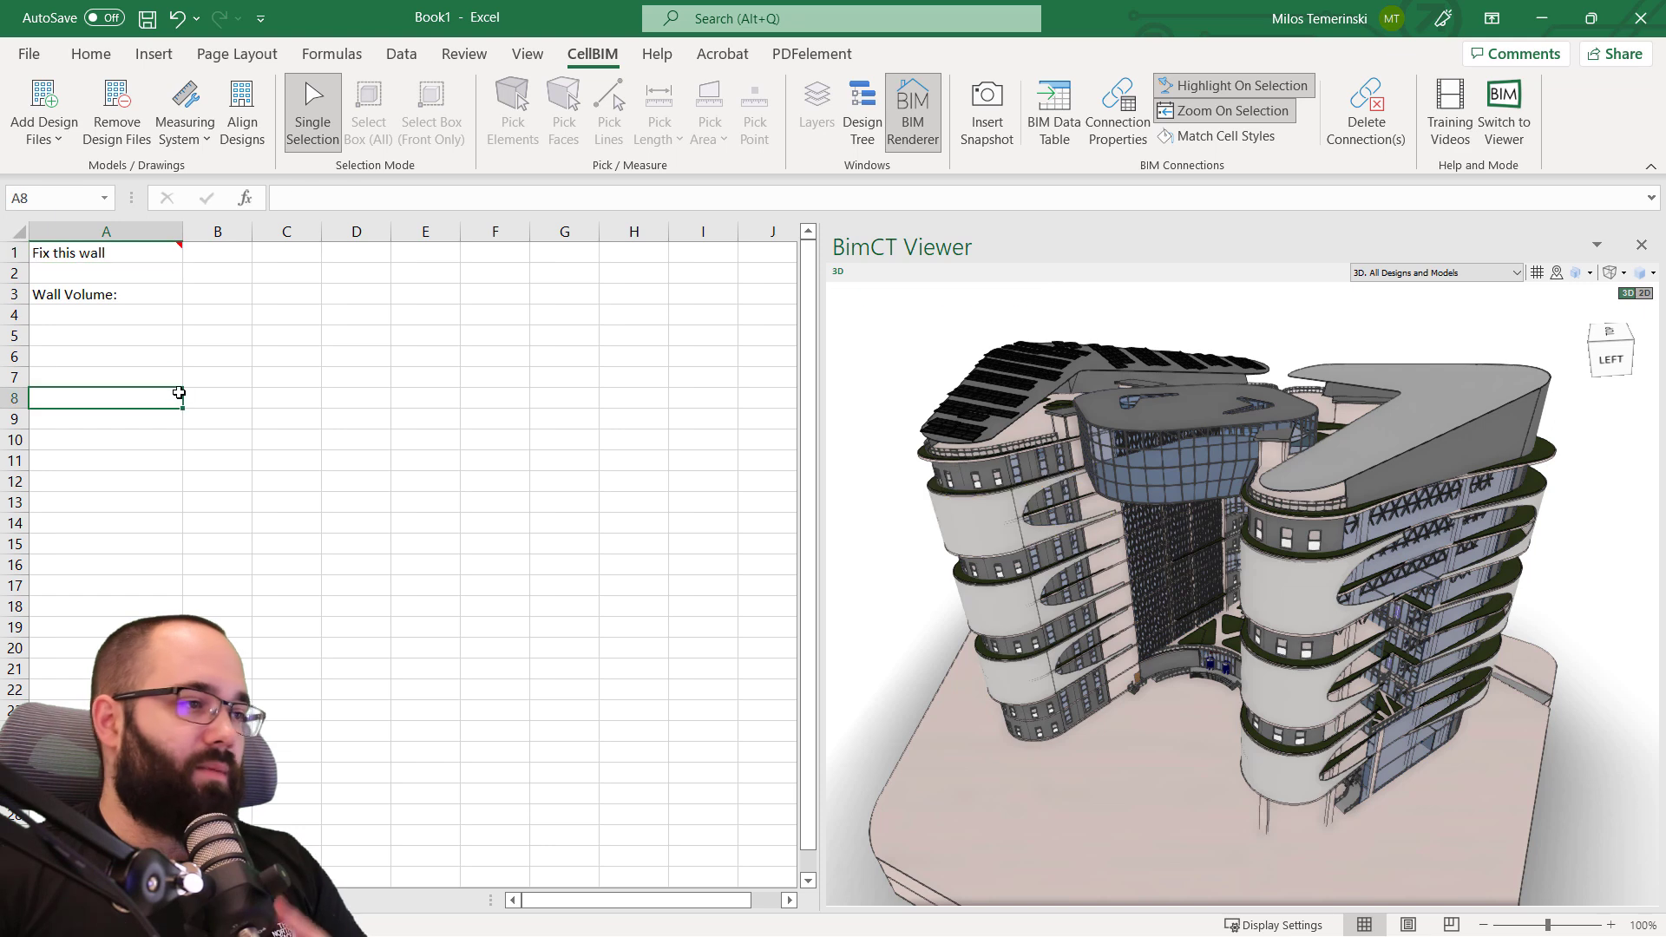
pyautogui.click(167, 332)
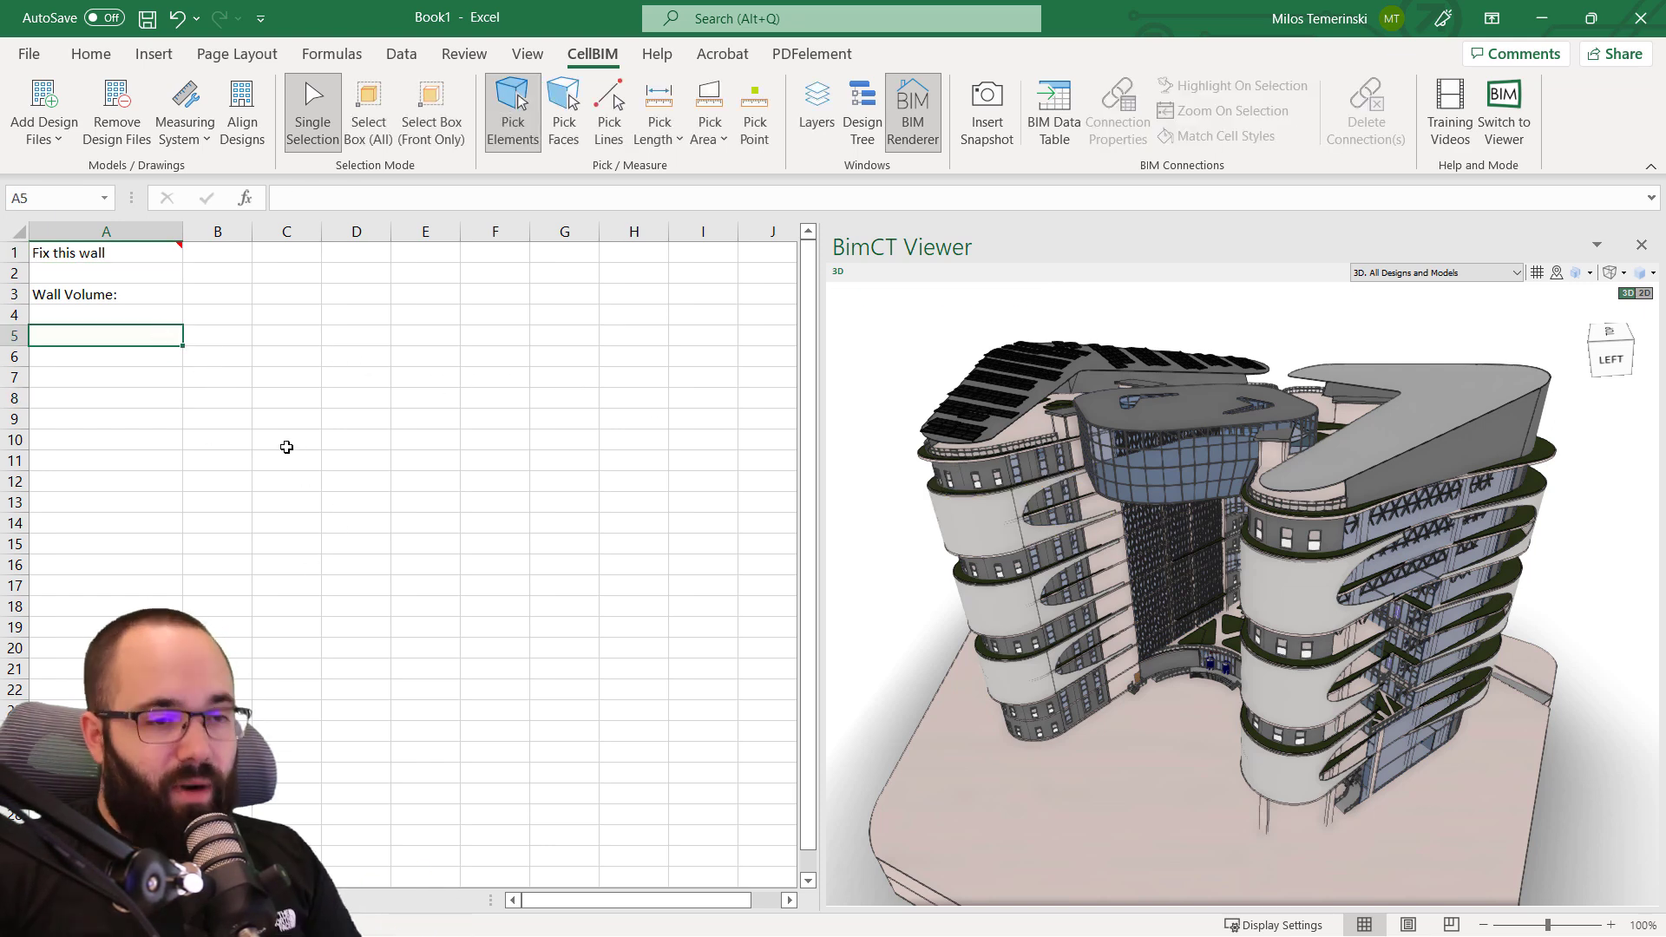
pyautogui.click(116, 257)
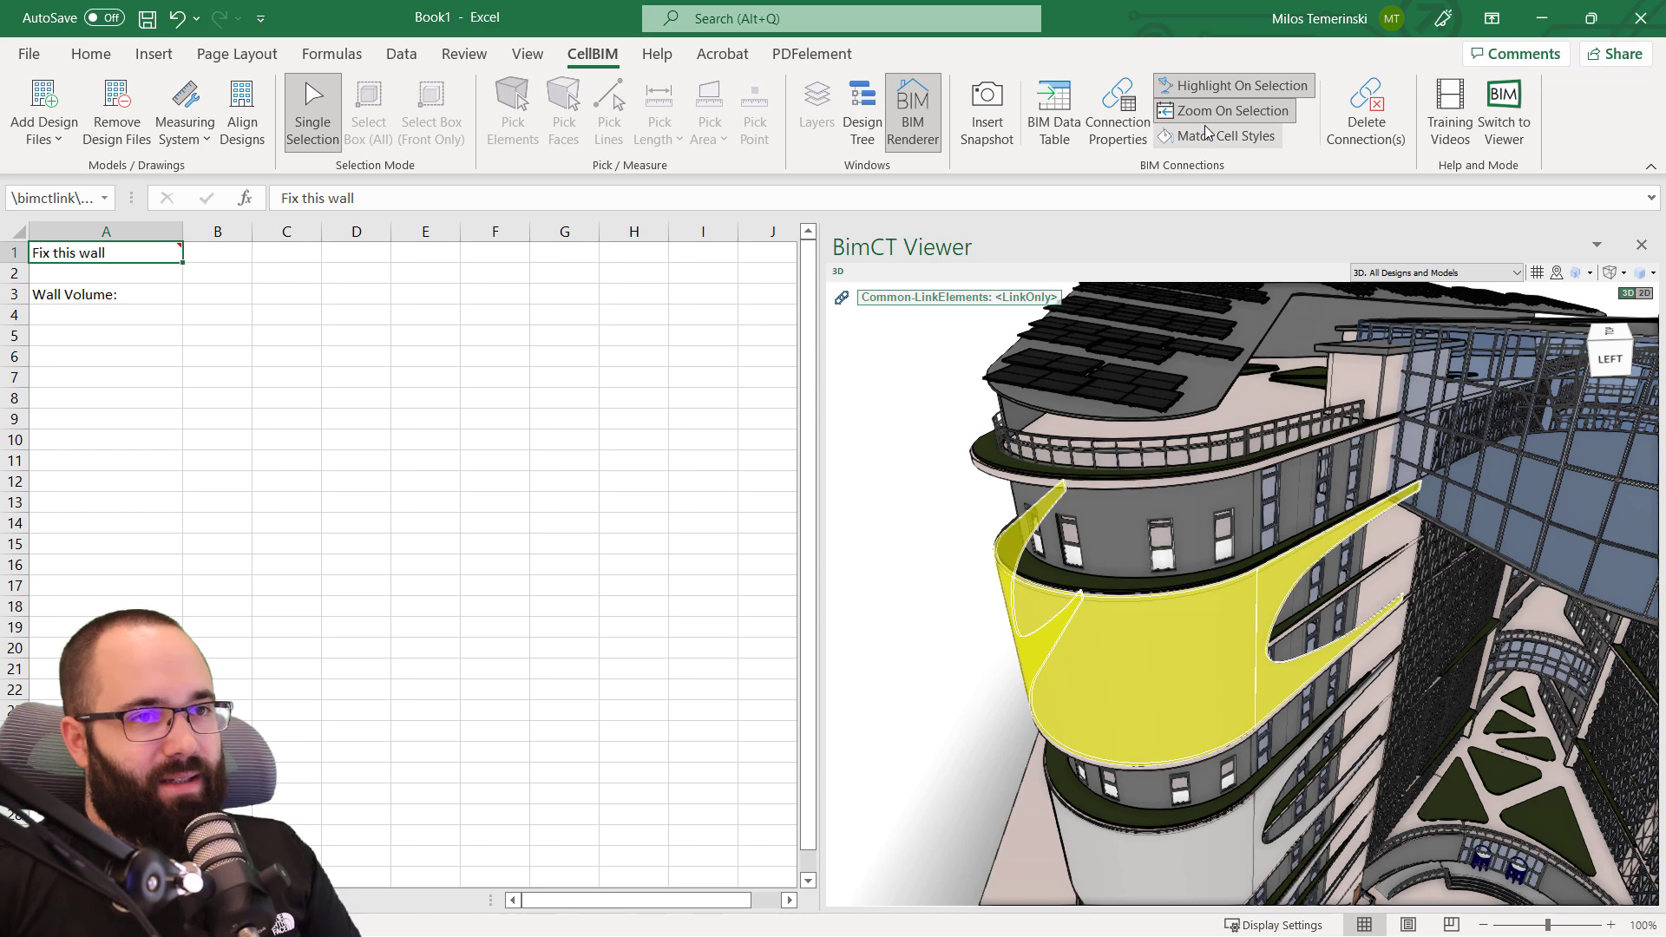
# Disable Highlight and Zoom On Selection, fill cell A1 with blue, and apply the color to the linked wall with Match Cell Styles.
pyautogui.click(1232, 85)
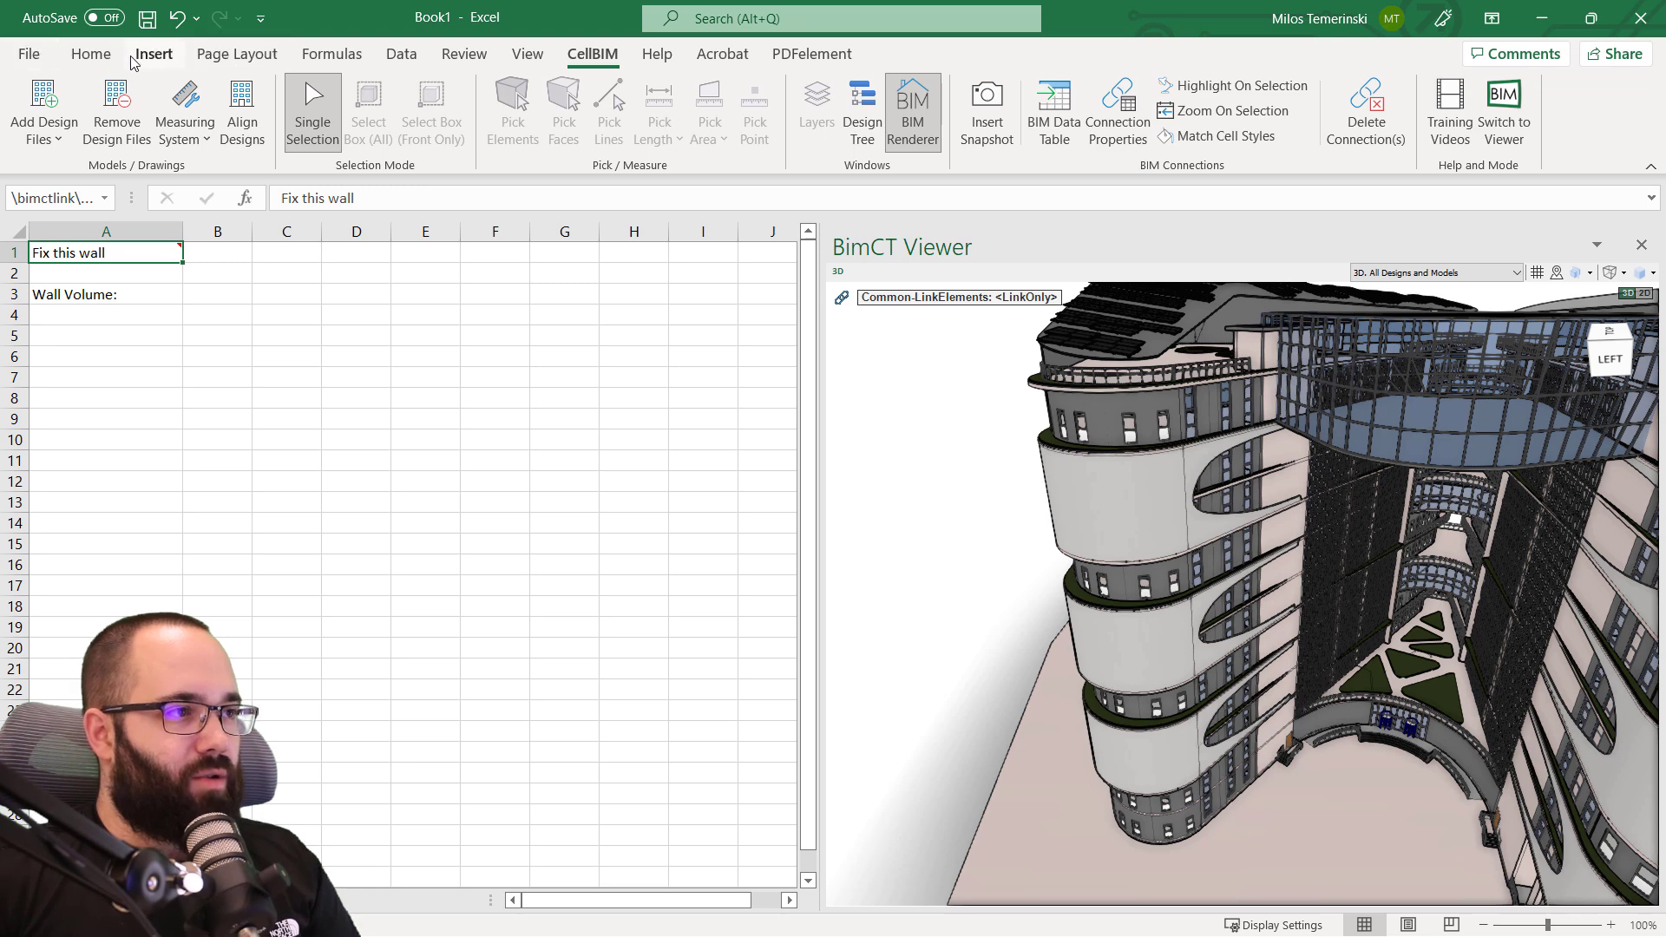
pyautogui.click(91, 54)
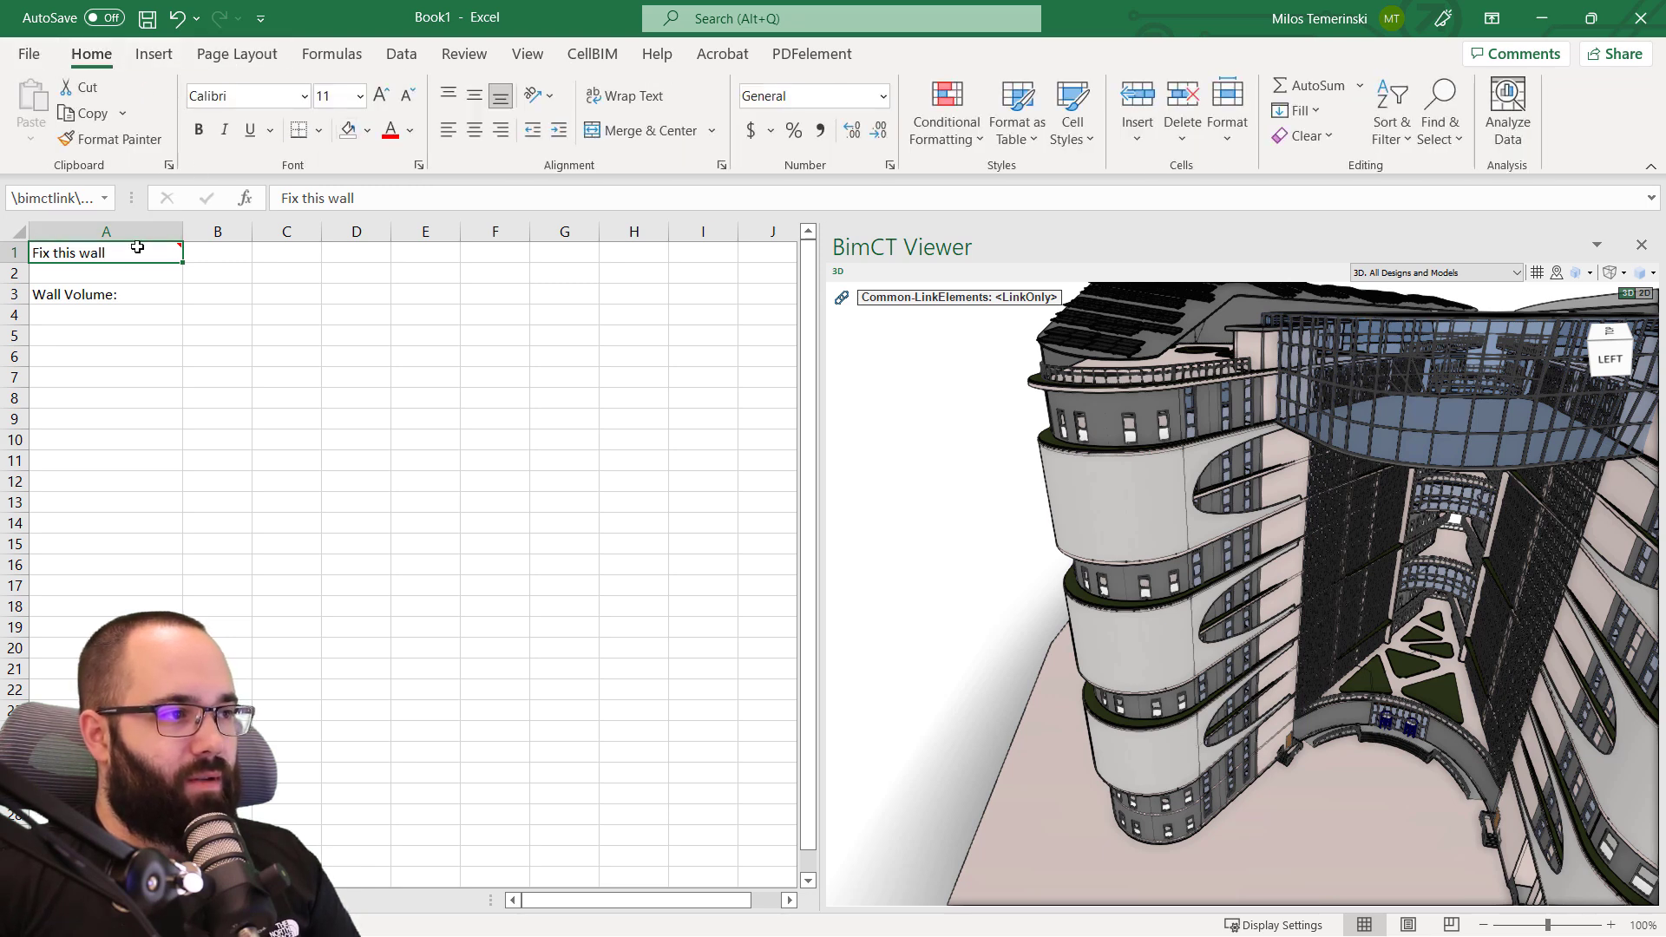
pyautogui.click(367, 132)
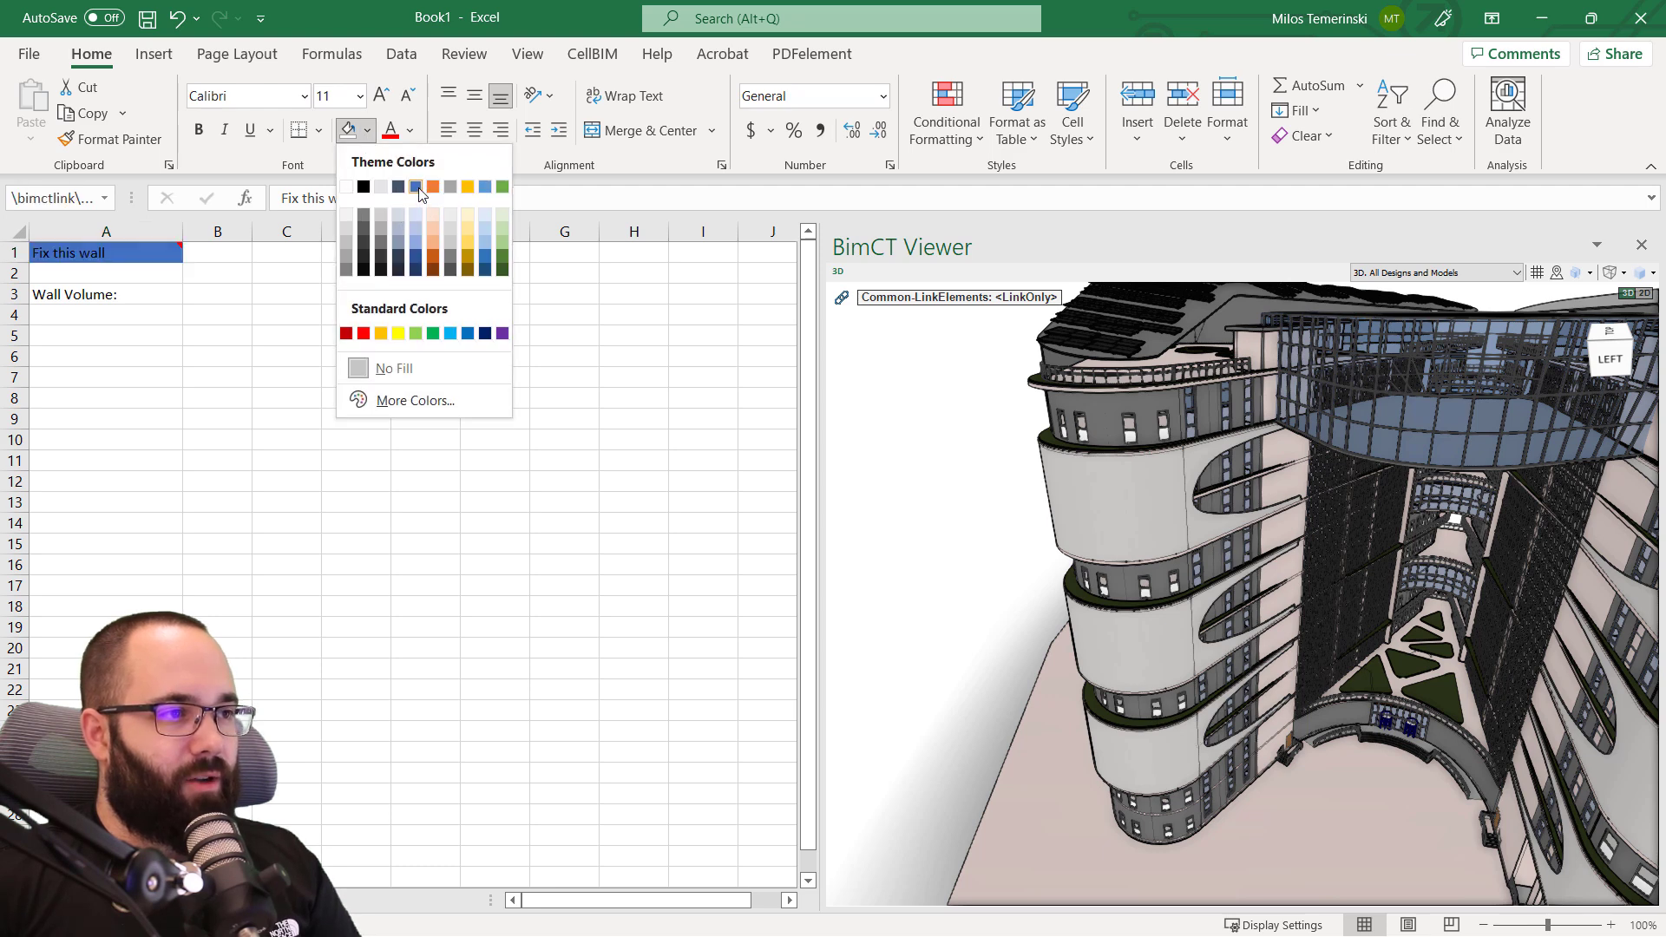
pyautogui.click(415, 187)
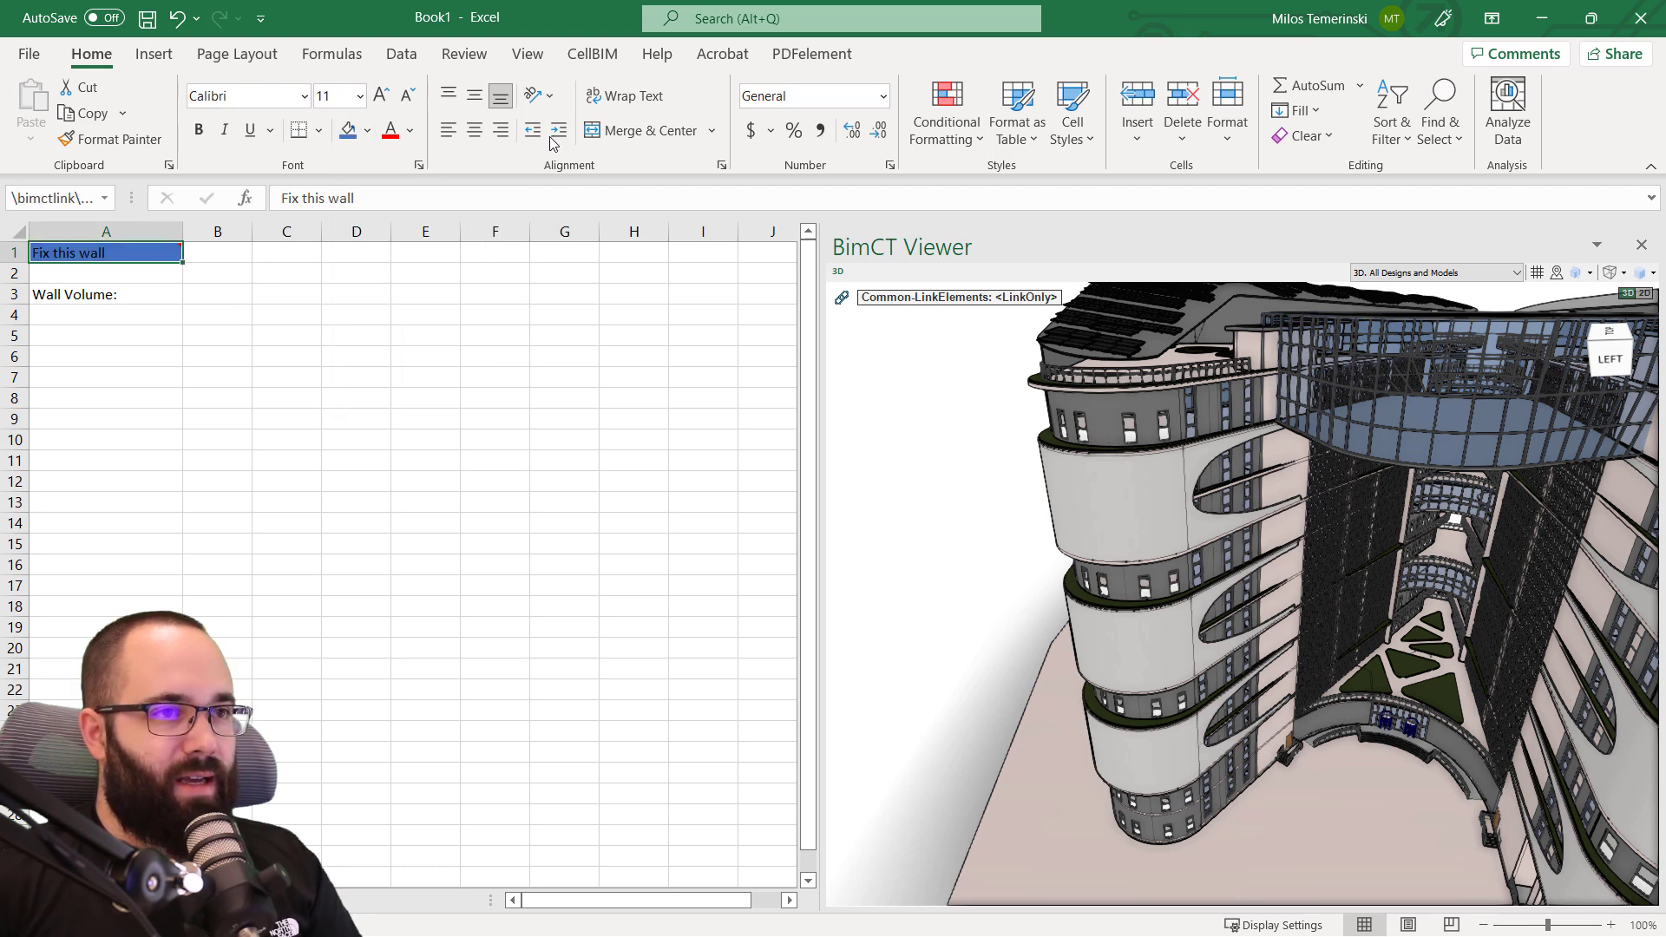
pyautogui.click(593, 53)
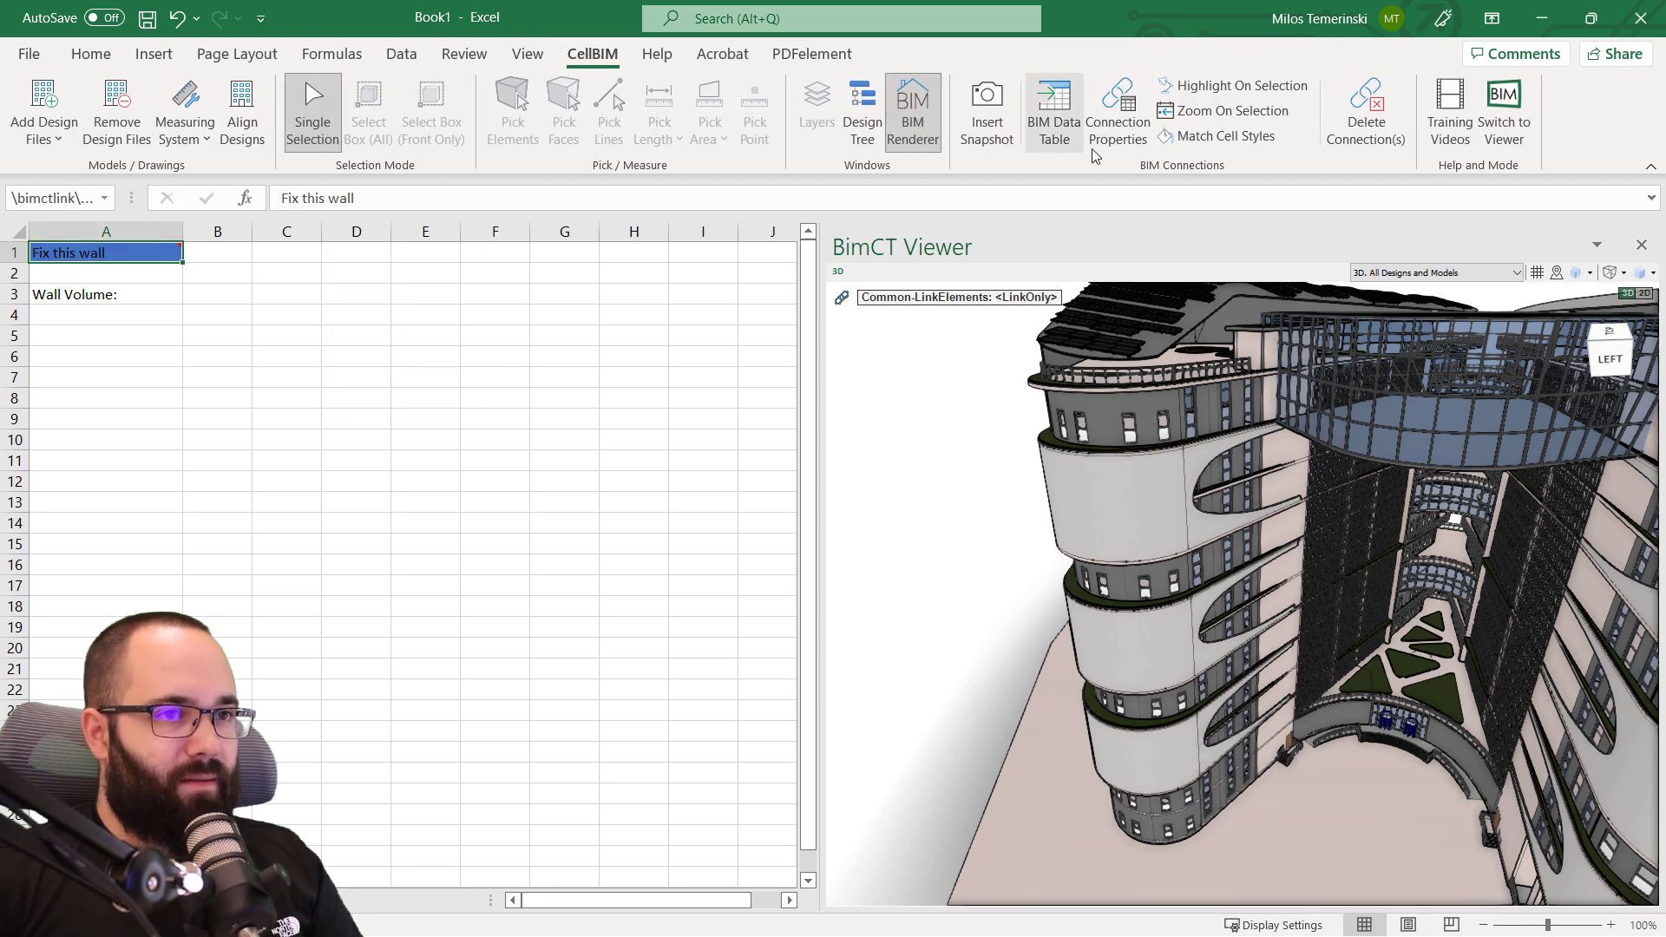
pyautogui.click(1226, 136)
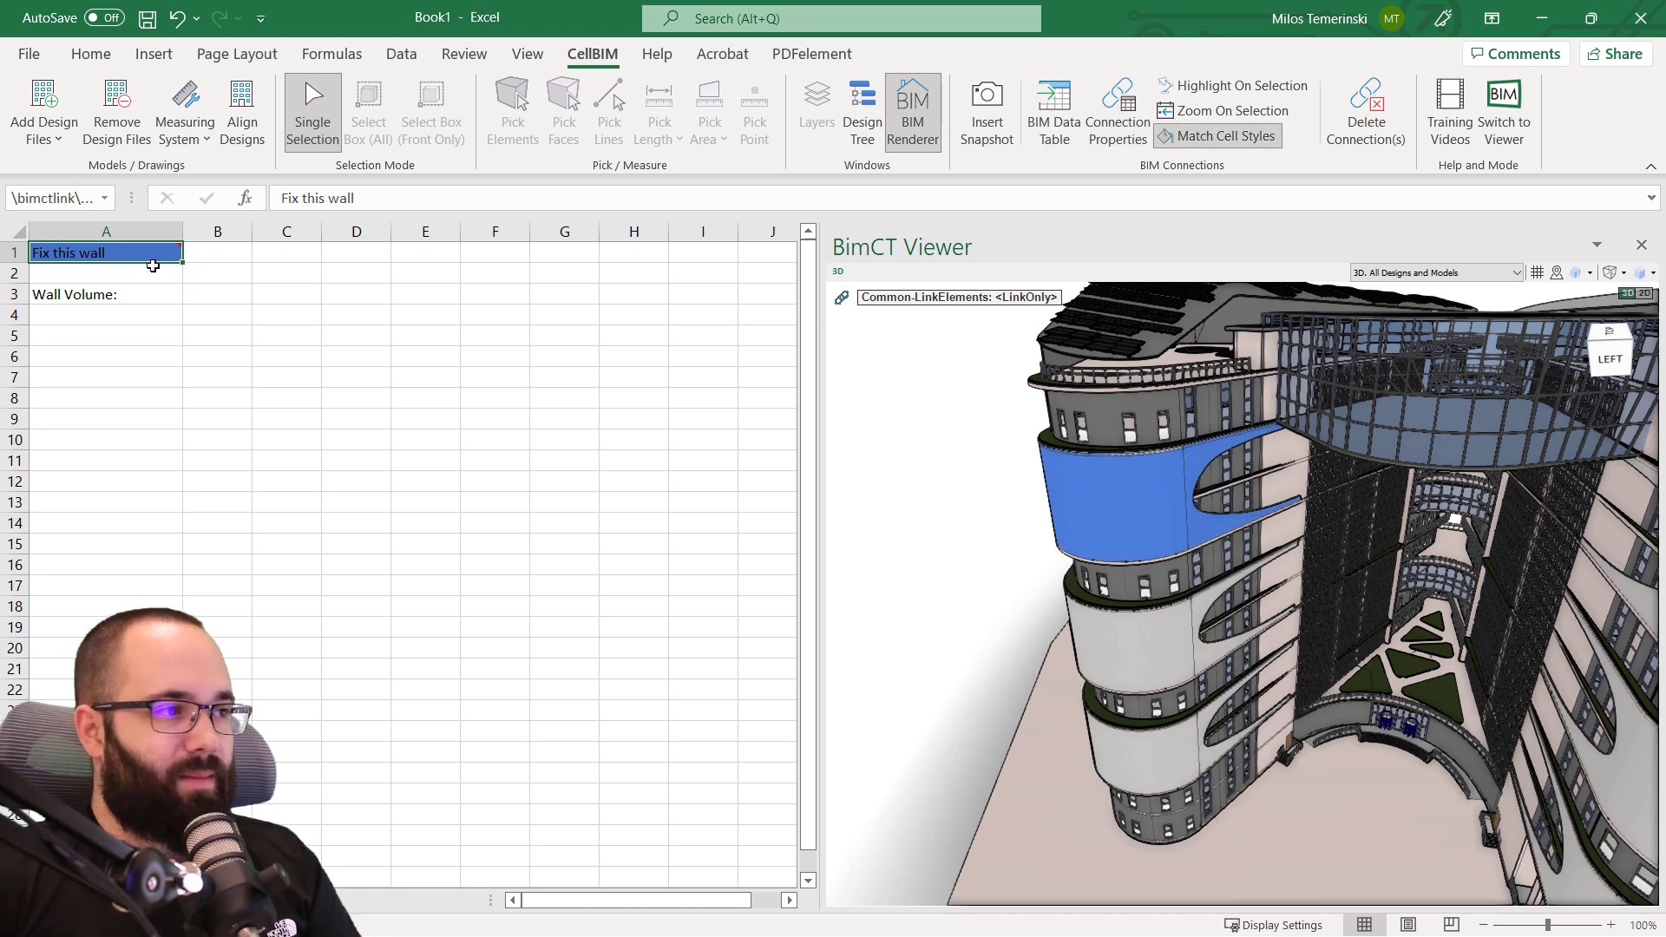
pyautogui.moveTo(112, 253)
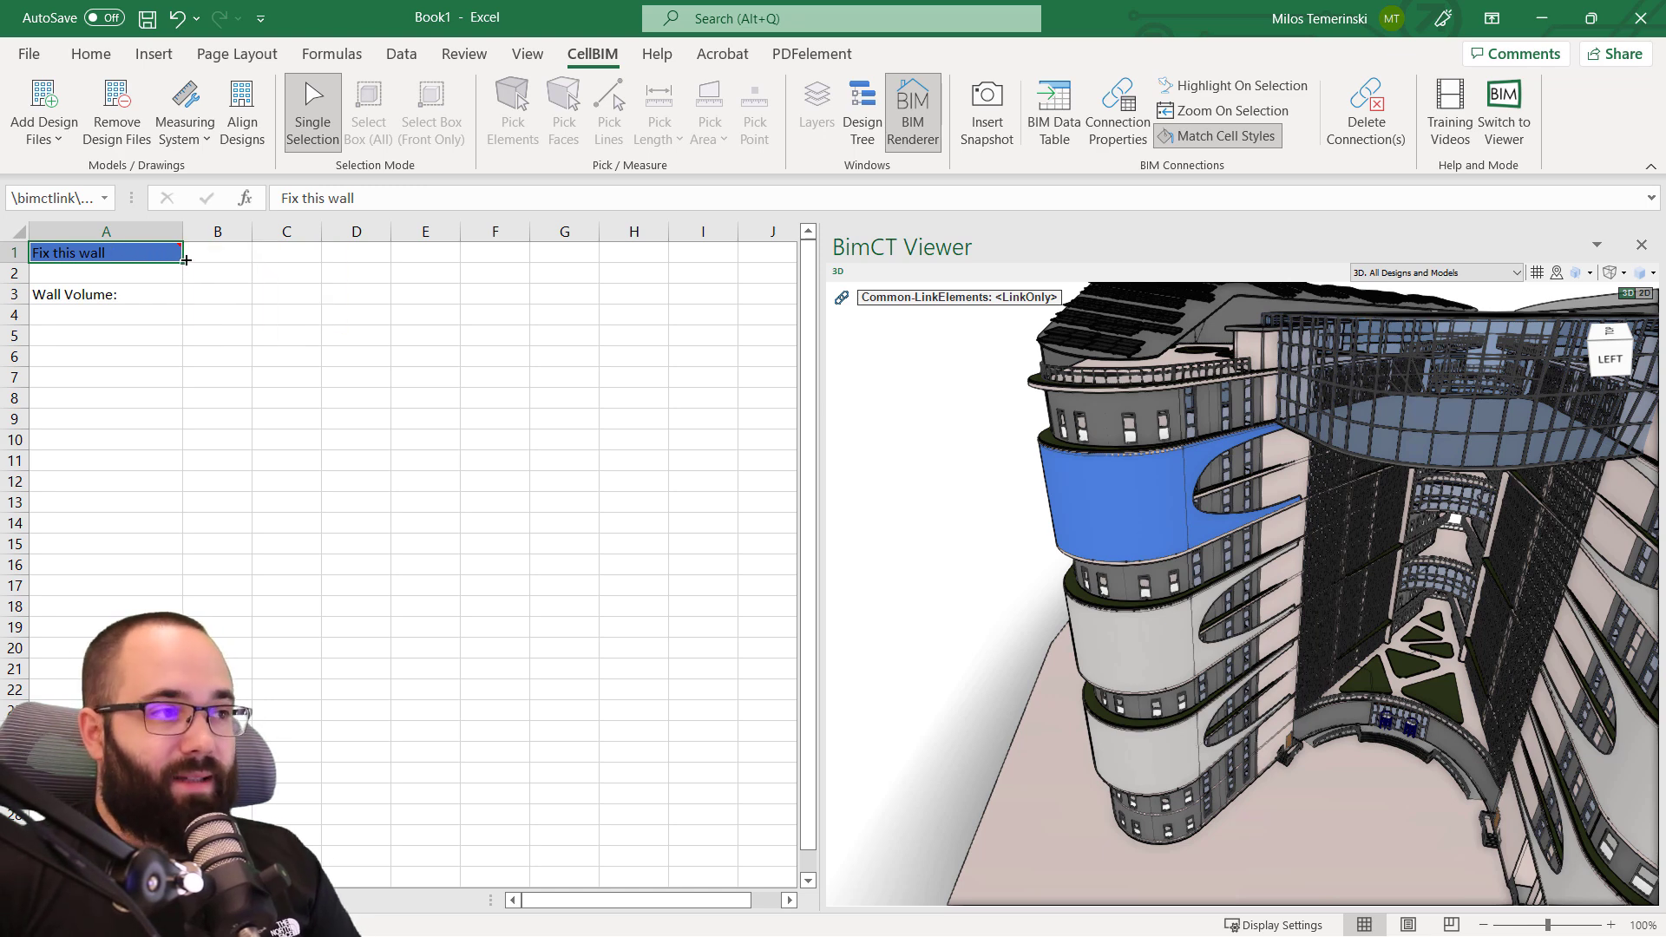
# Remove the fill from cell A1, turn off Match Cell Styles, and re-enable Highlight On Selection for the linked wall.
pyautogui.click(91, 56)
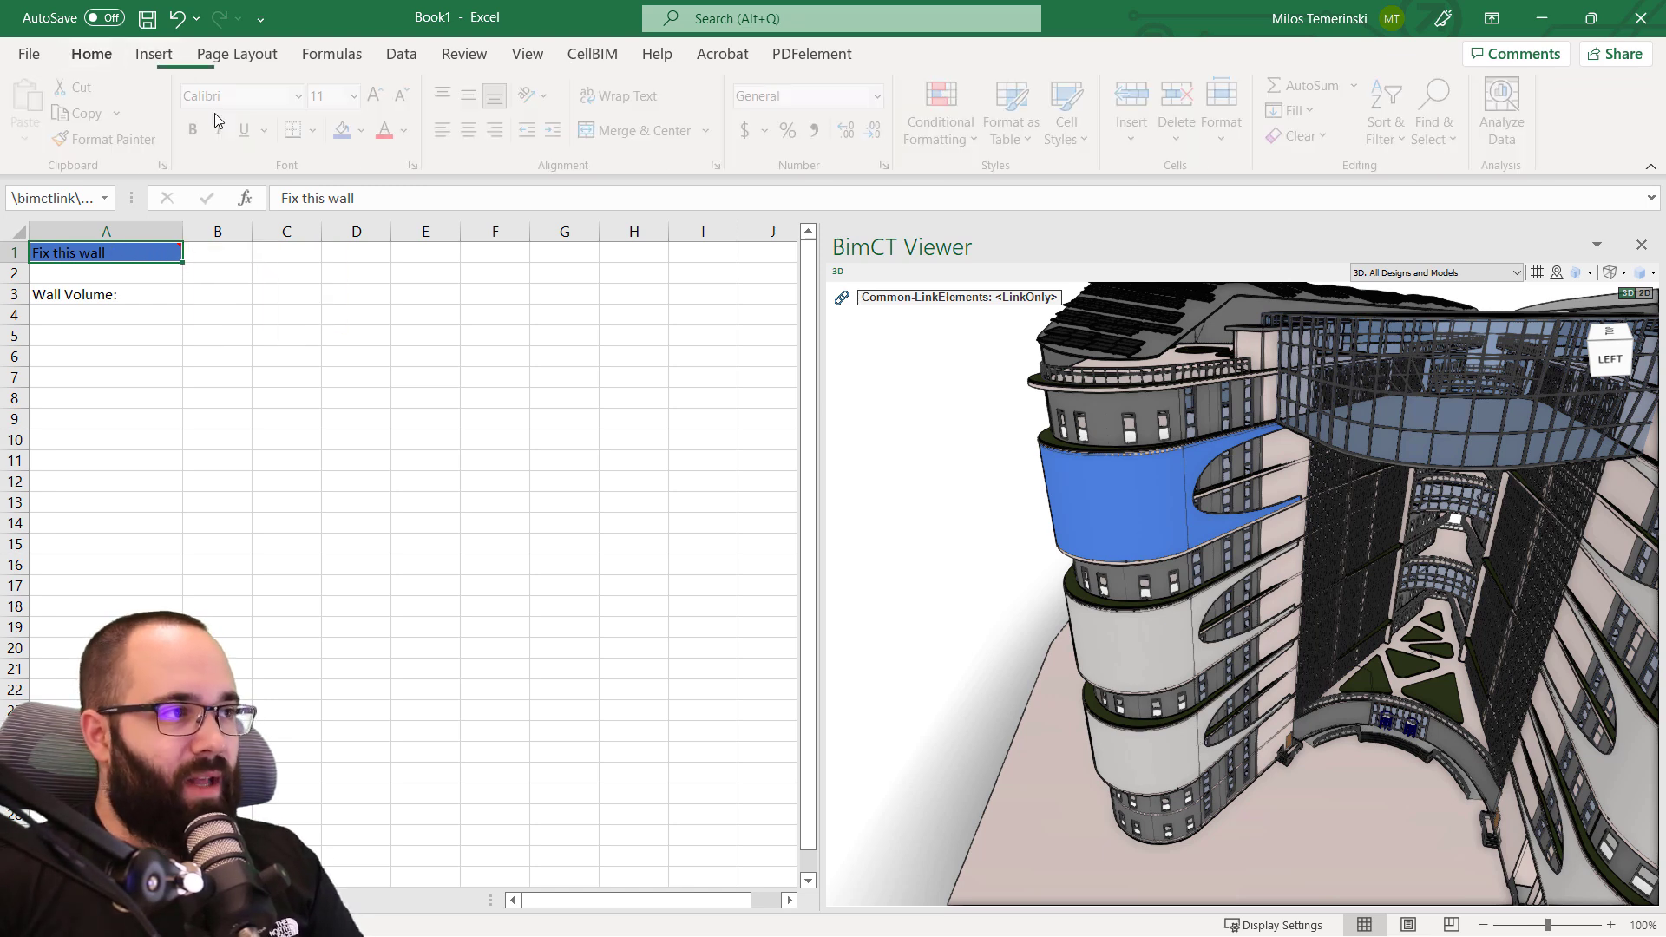
pyautogui.click(366, 132)
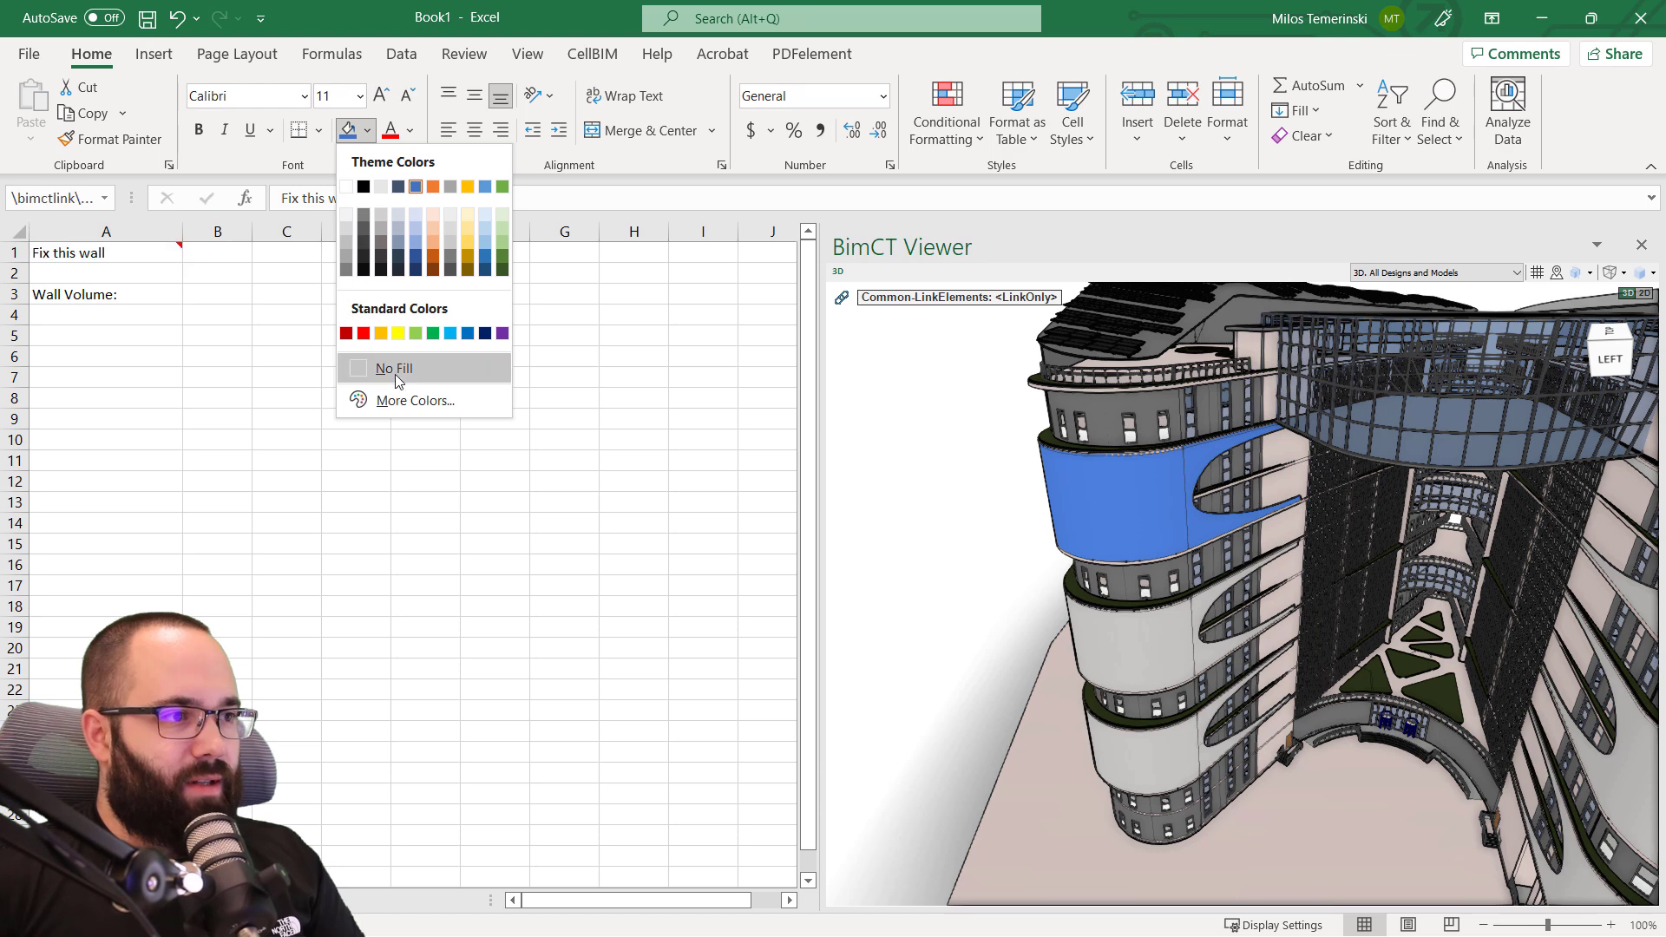
pyautogui.click(396, 375)
pyautogui.click(593, 54)
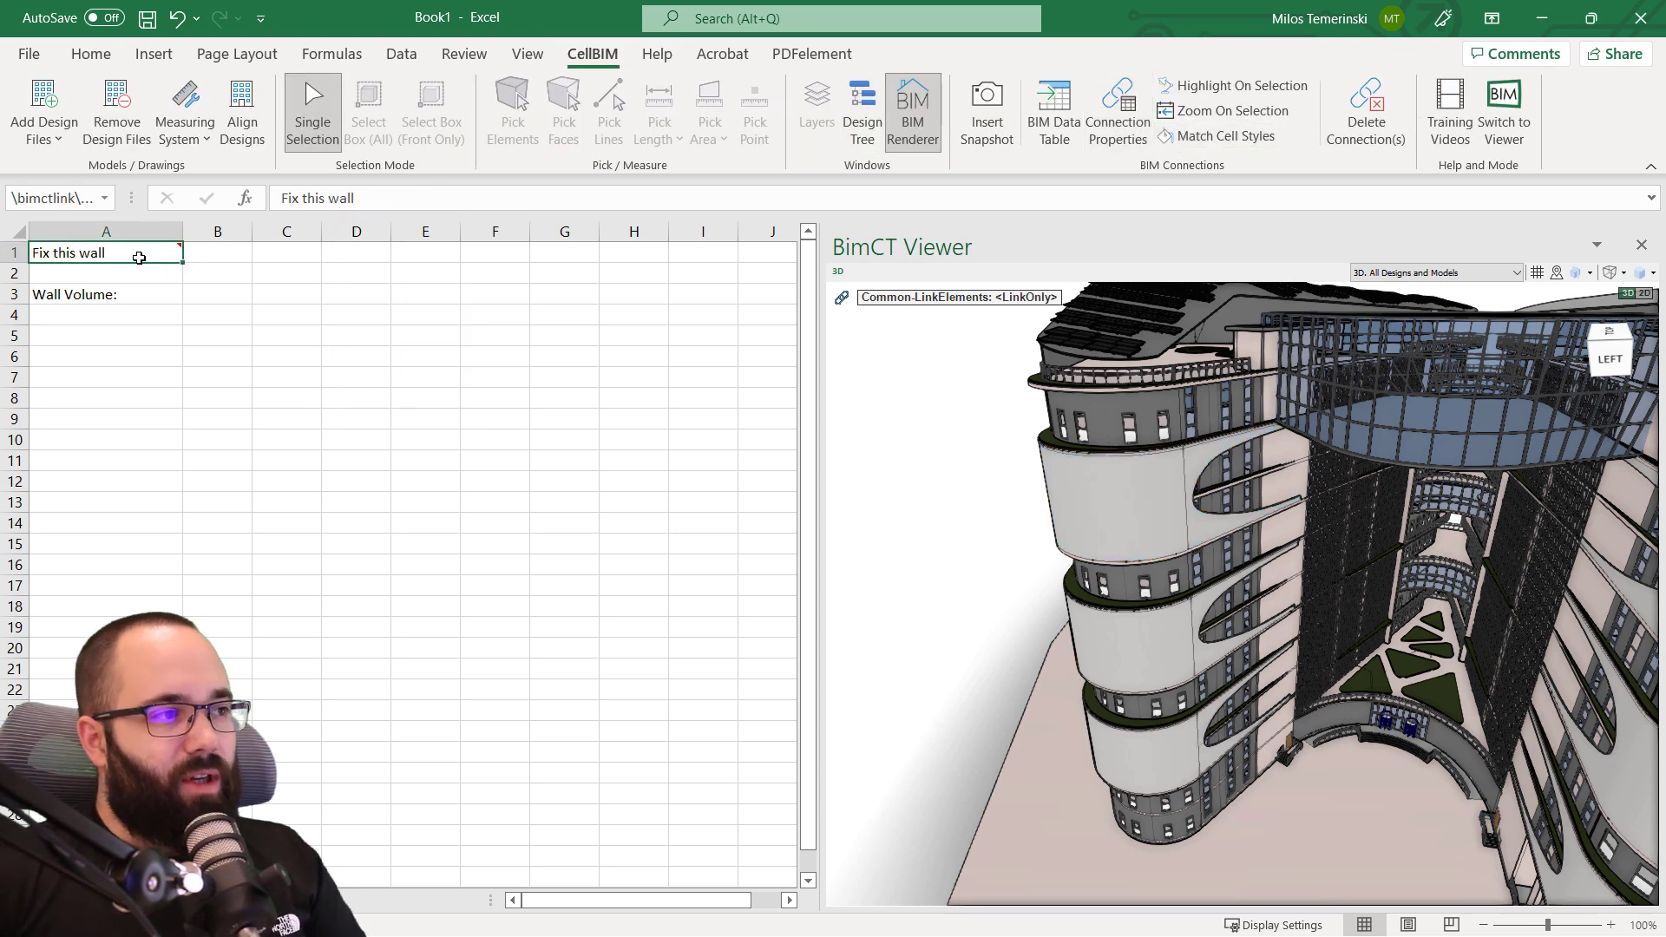
pyautogui.moveTo(138, 257)
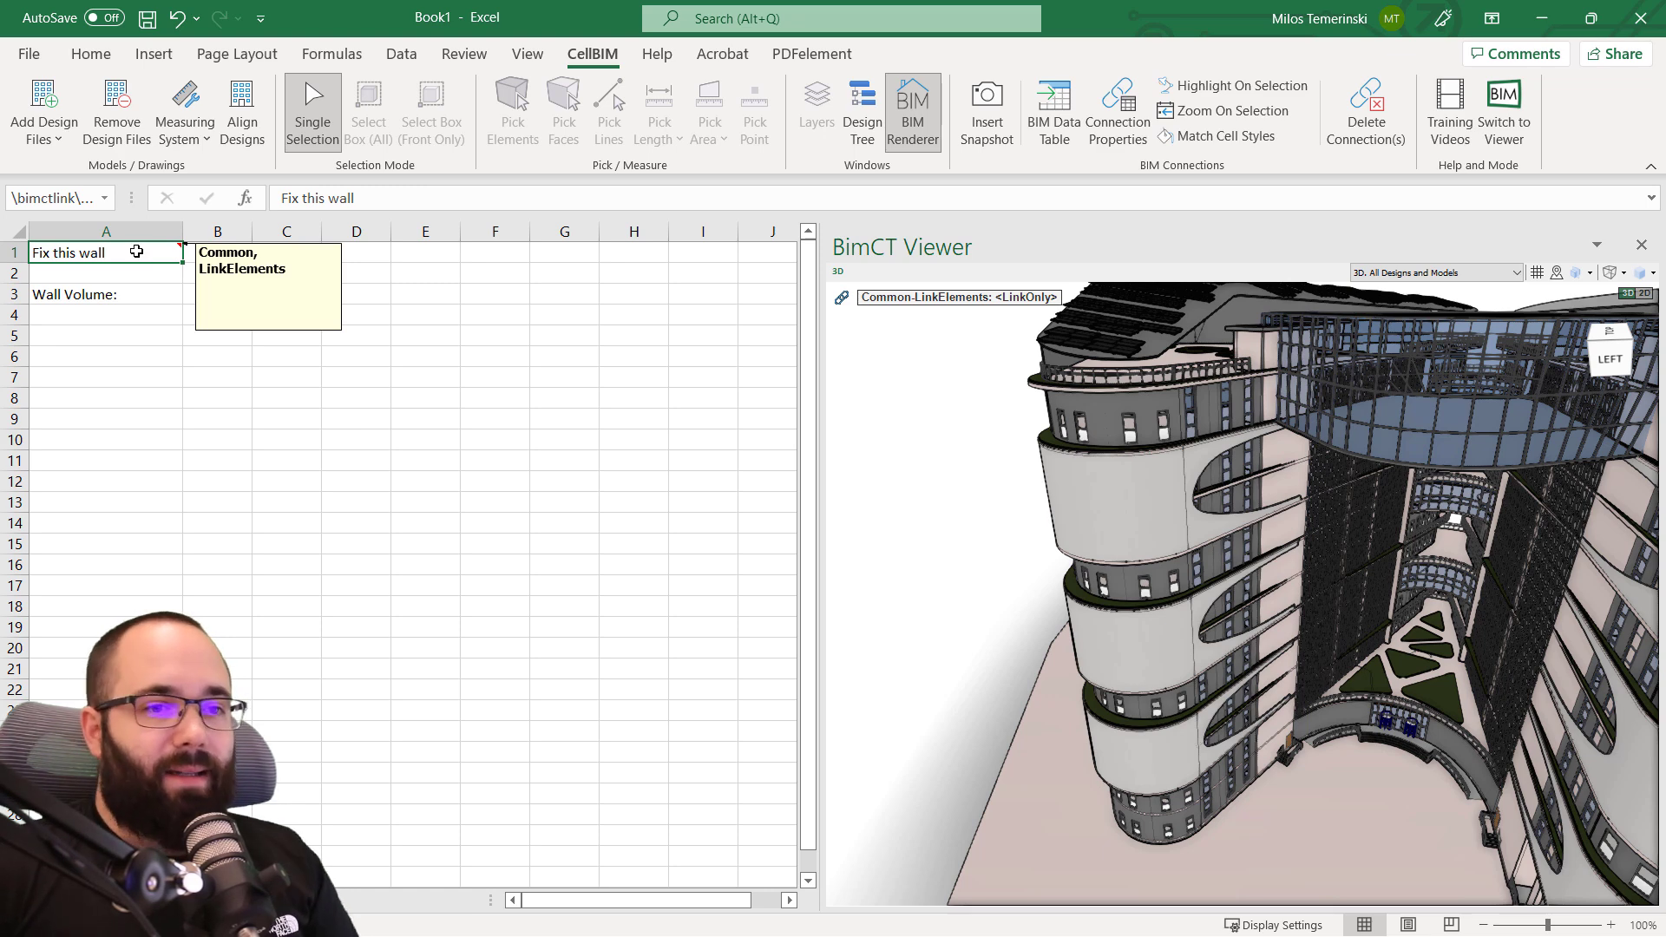
pyautogui.click(127, 253)
pyautogui.click(1215, 88)
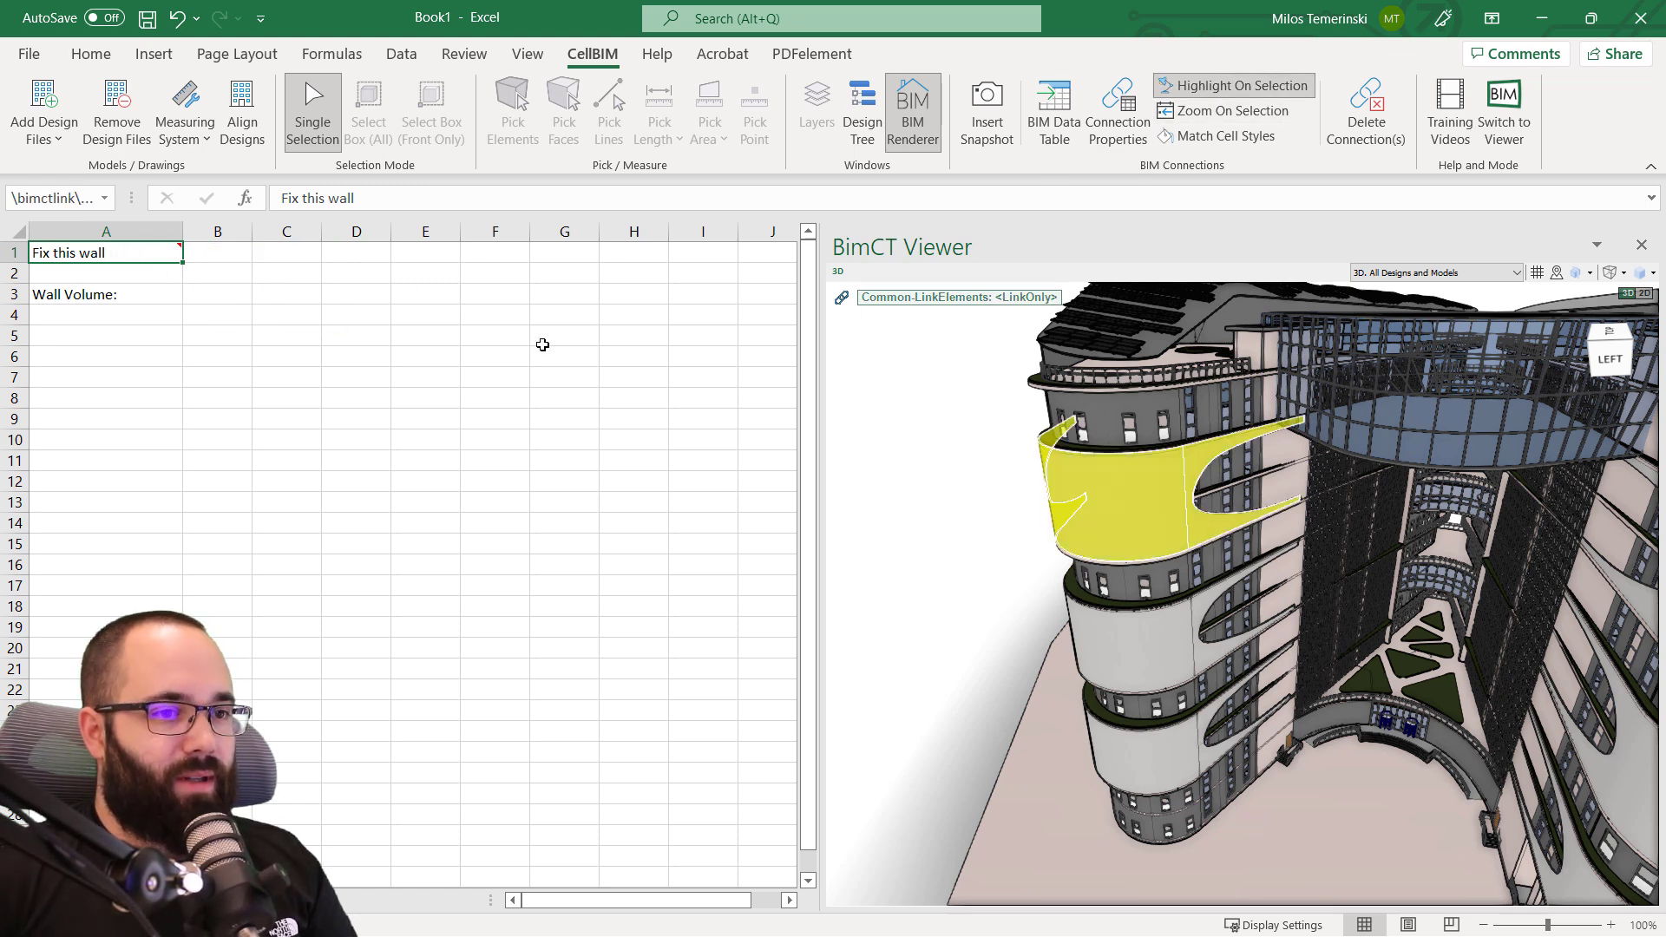
# Delete the wall connection from cell A1.
pyautogui.rightClick(104, 254)
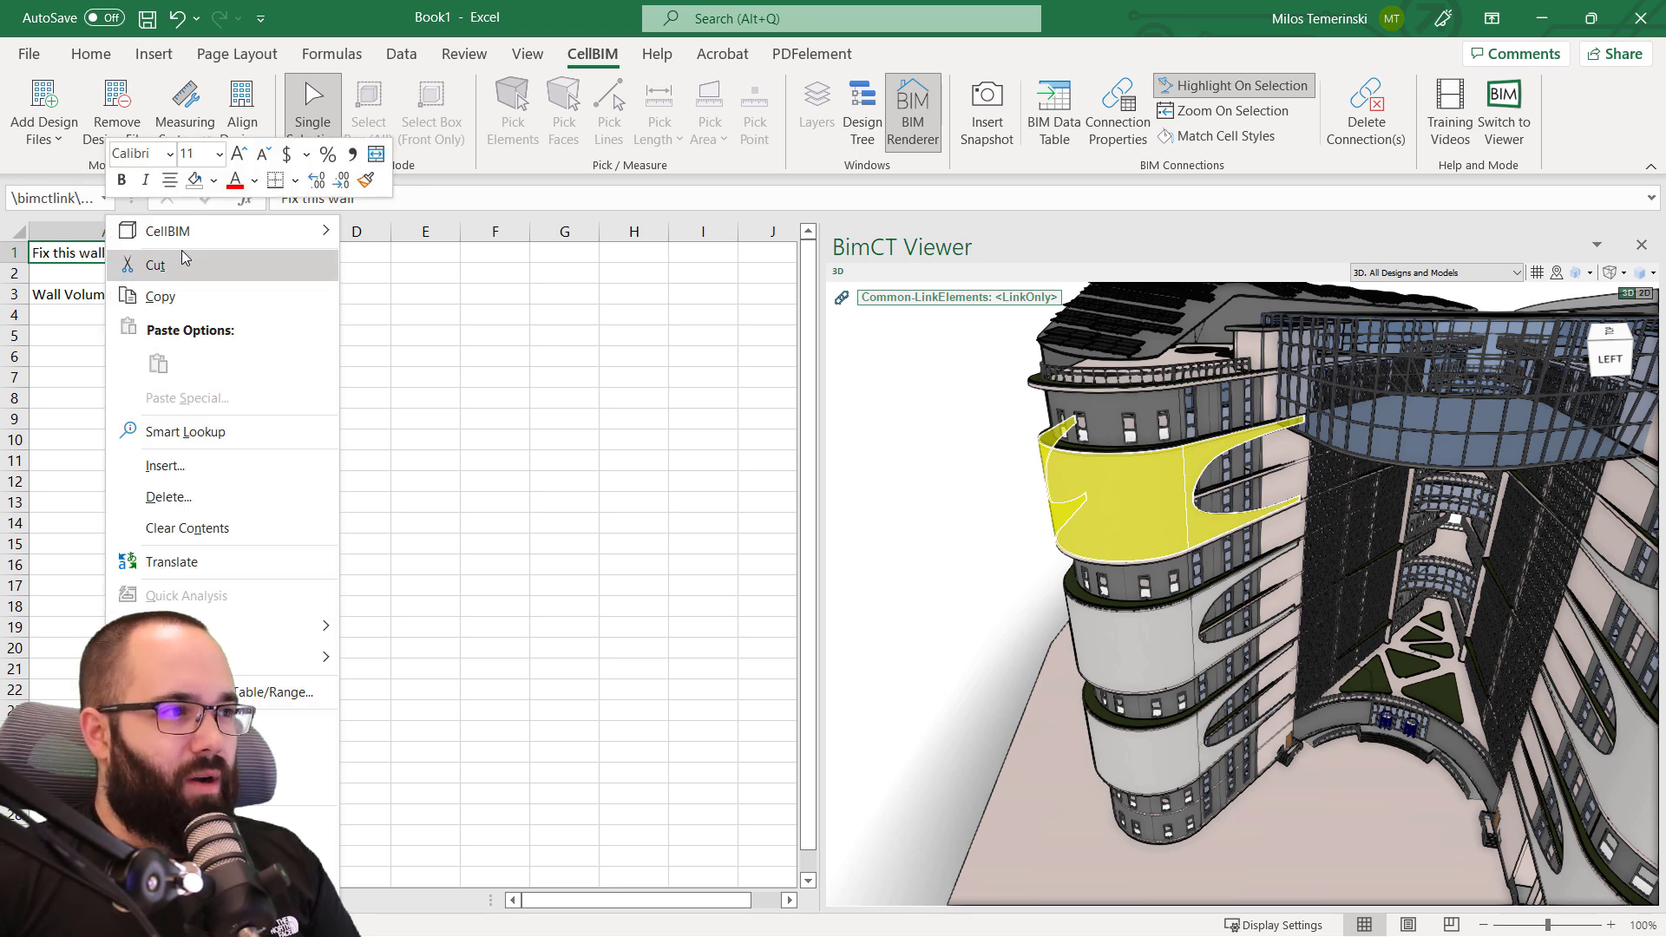
pyautogui.moveTo(204, 236)
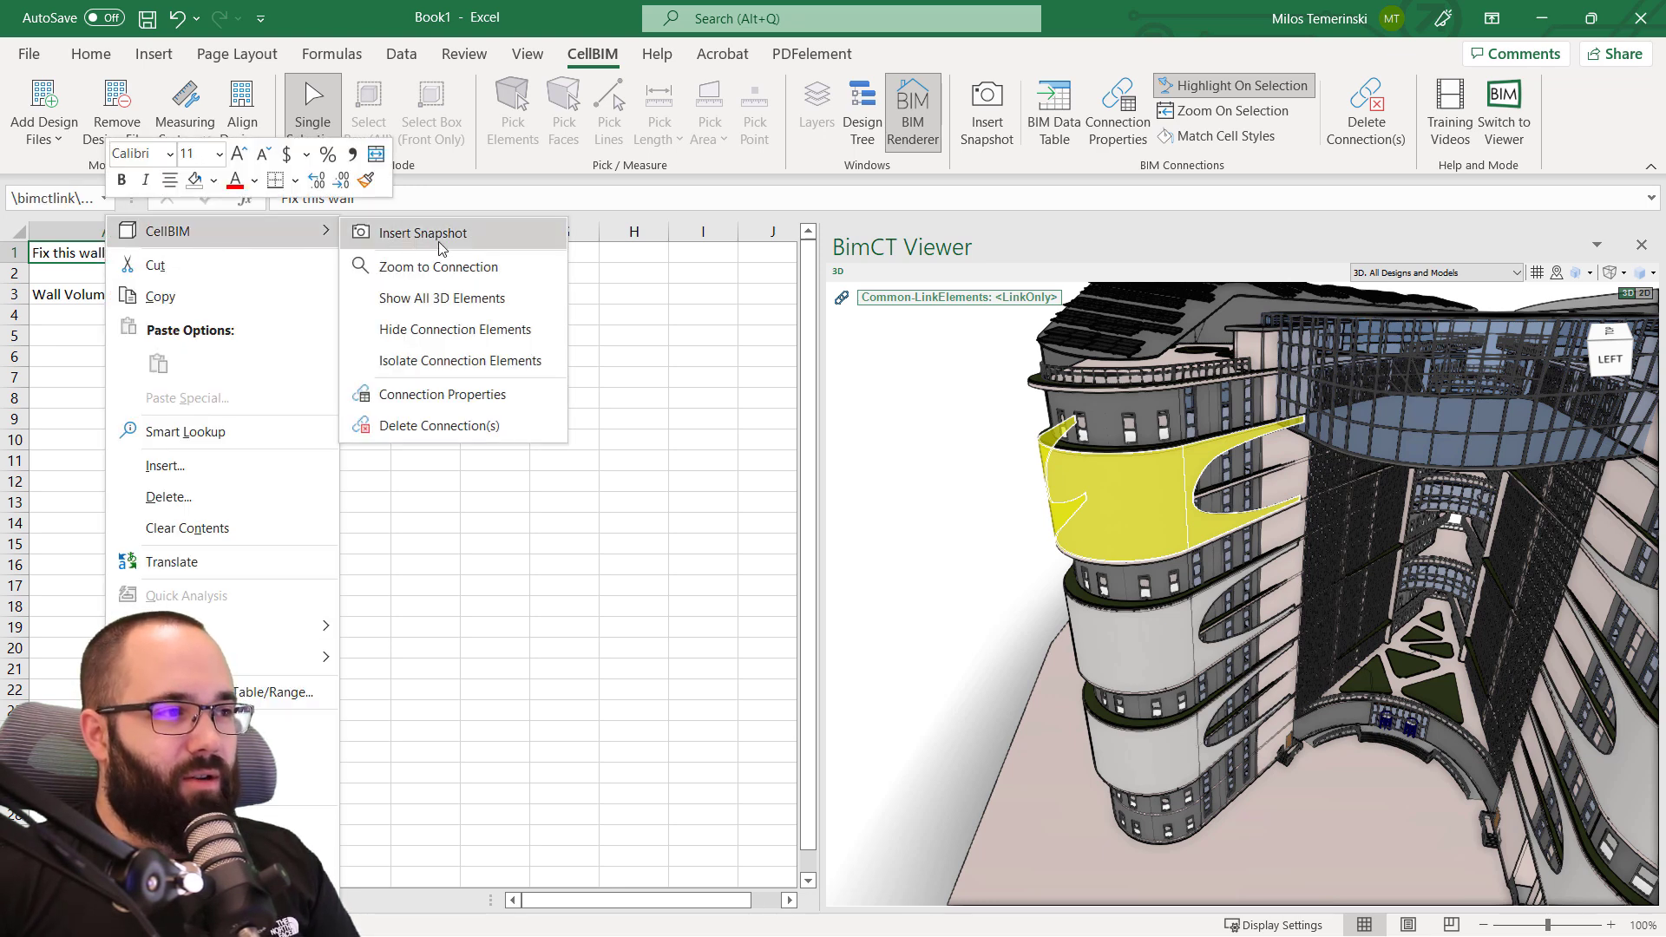
pyautogui.click(413, 436)
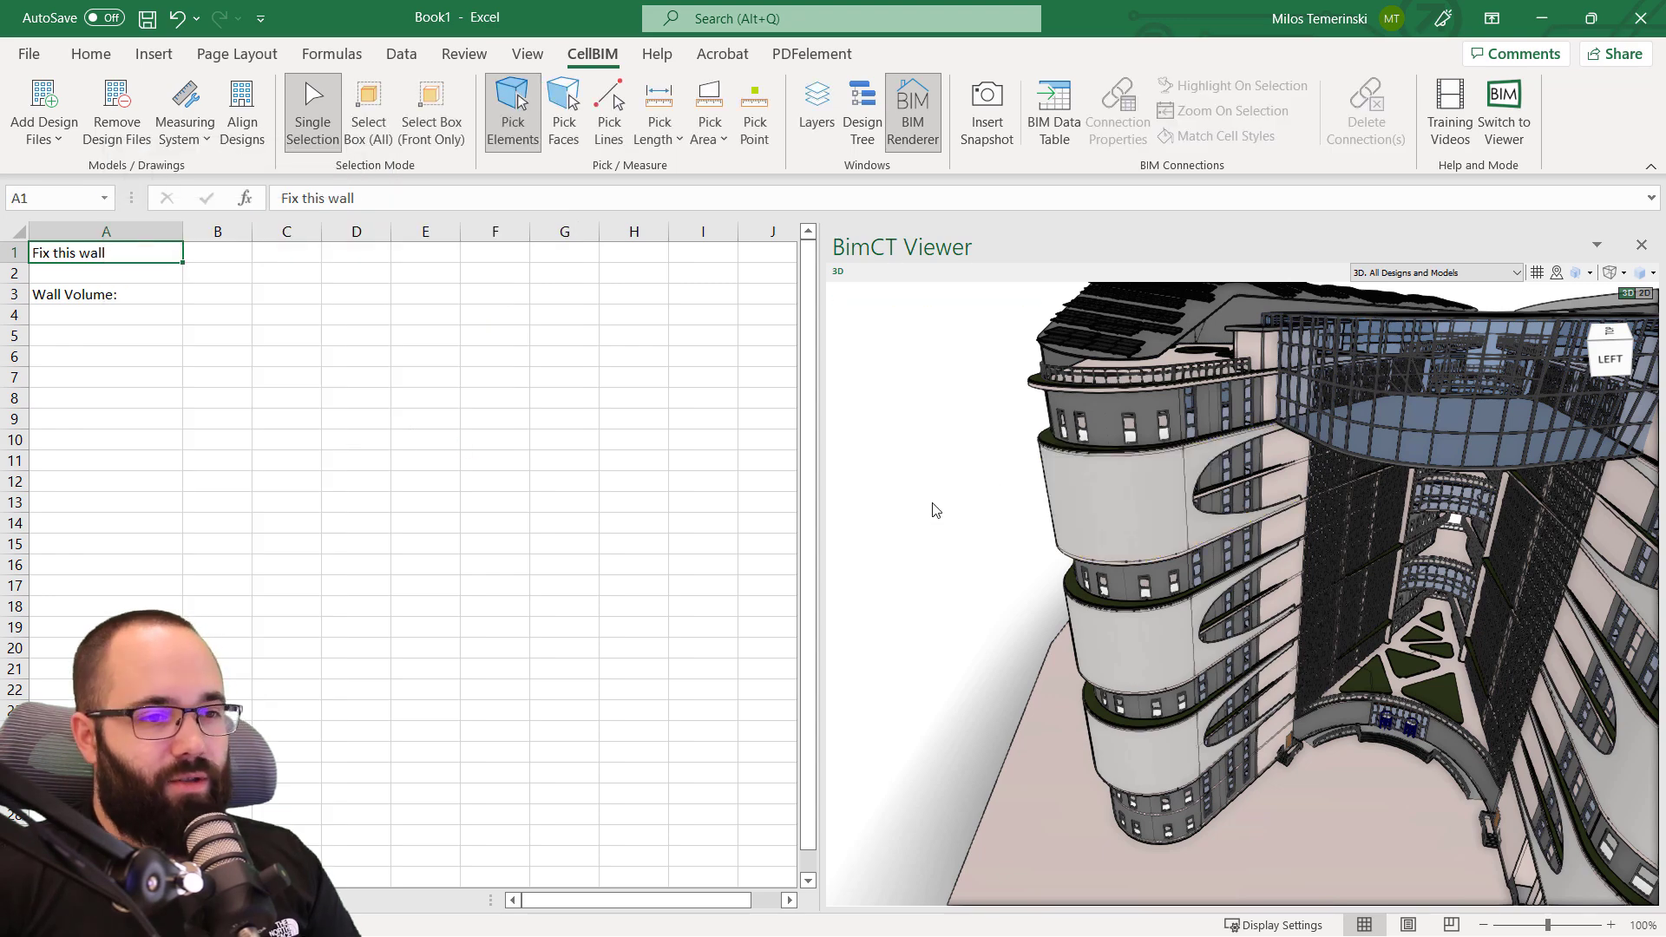
pyautogui.moveTo(944, 522); pyautogui.dragTo(974, 531)
pyautogui.scroll(-3, 989, 549)
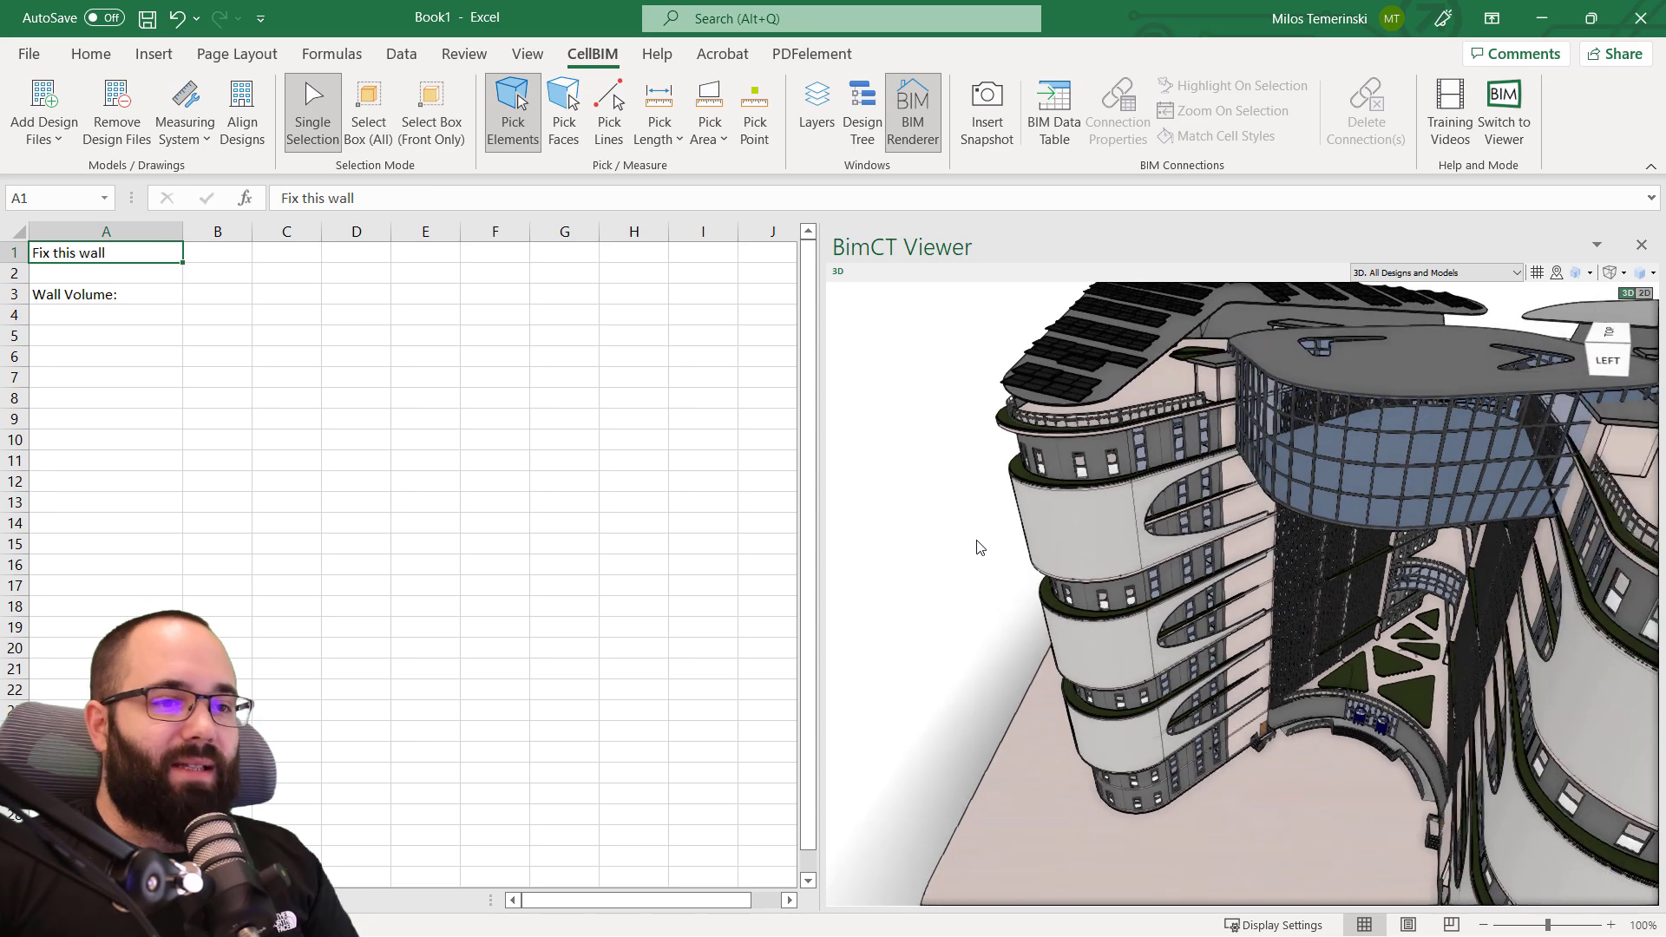
pyautogui.scroll(2, 922, 443)
pyautogui.scroll(2, 891, 547)
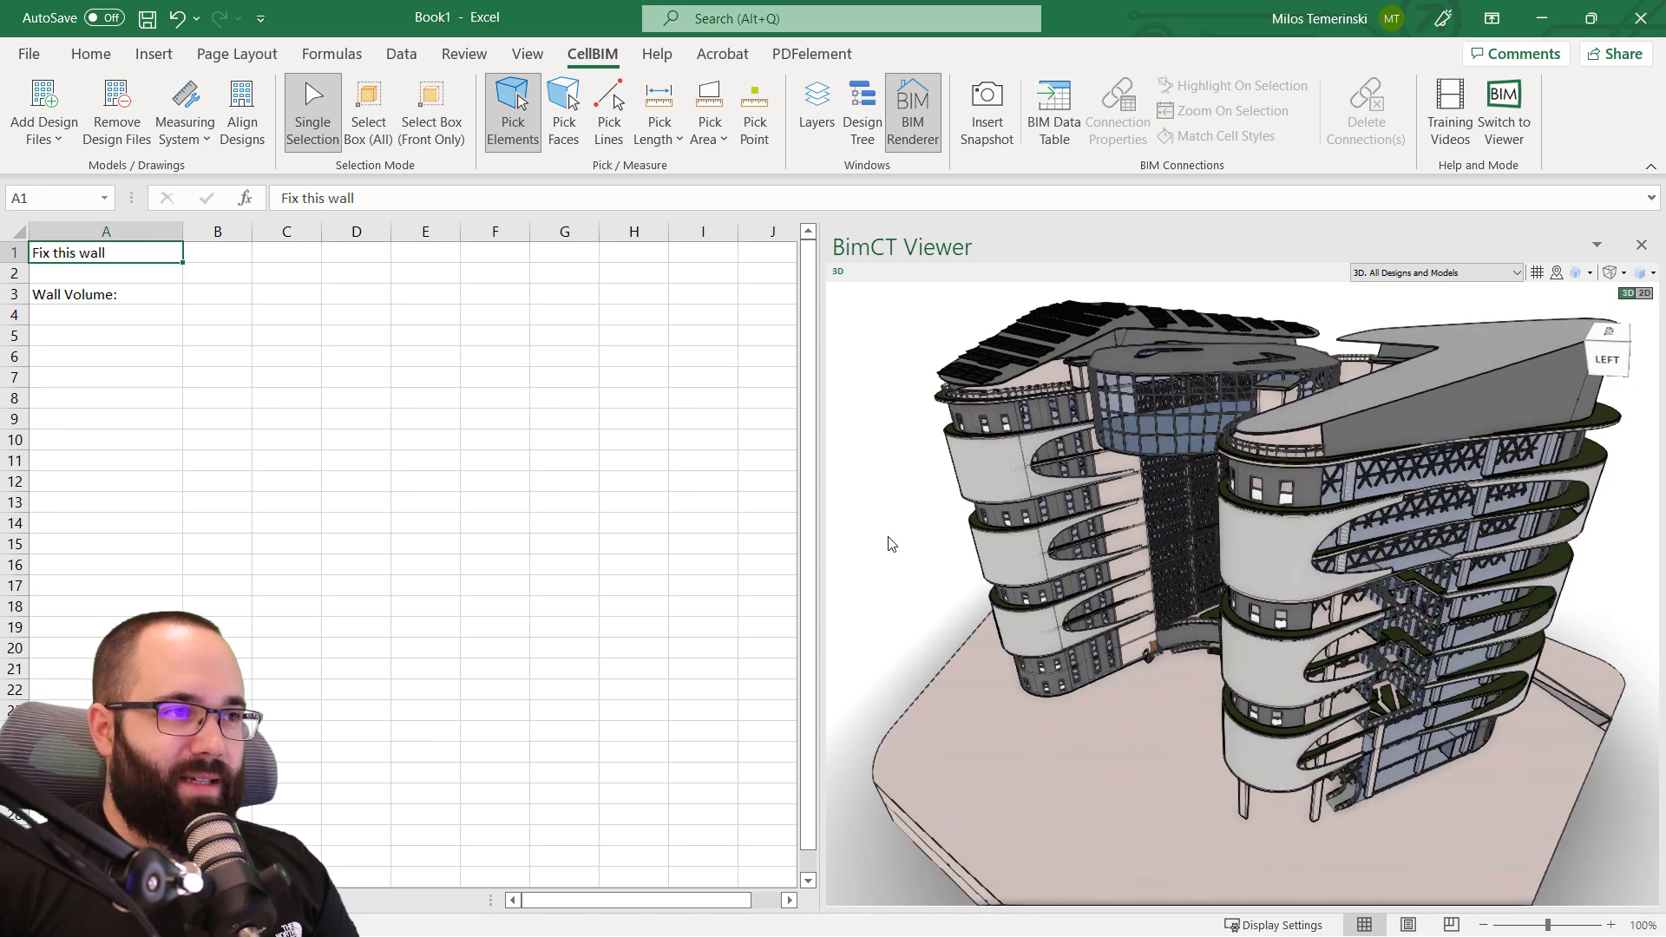
# Select cell B3 and start a Select Box (All) selection filtered to Wall elements.
pyautogui.scroll(2, 919, 503)
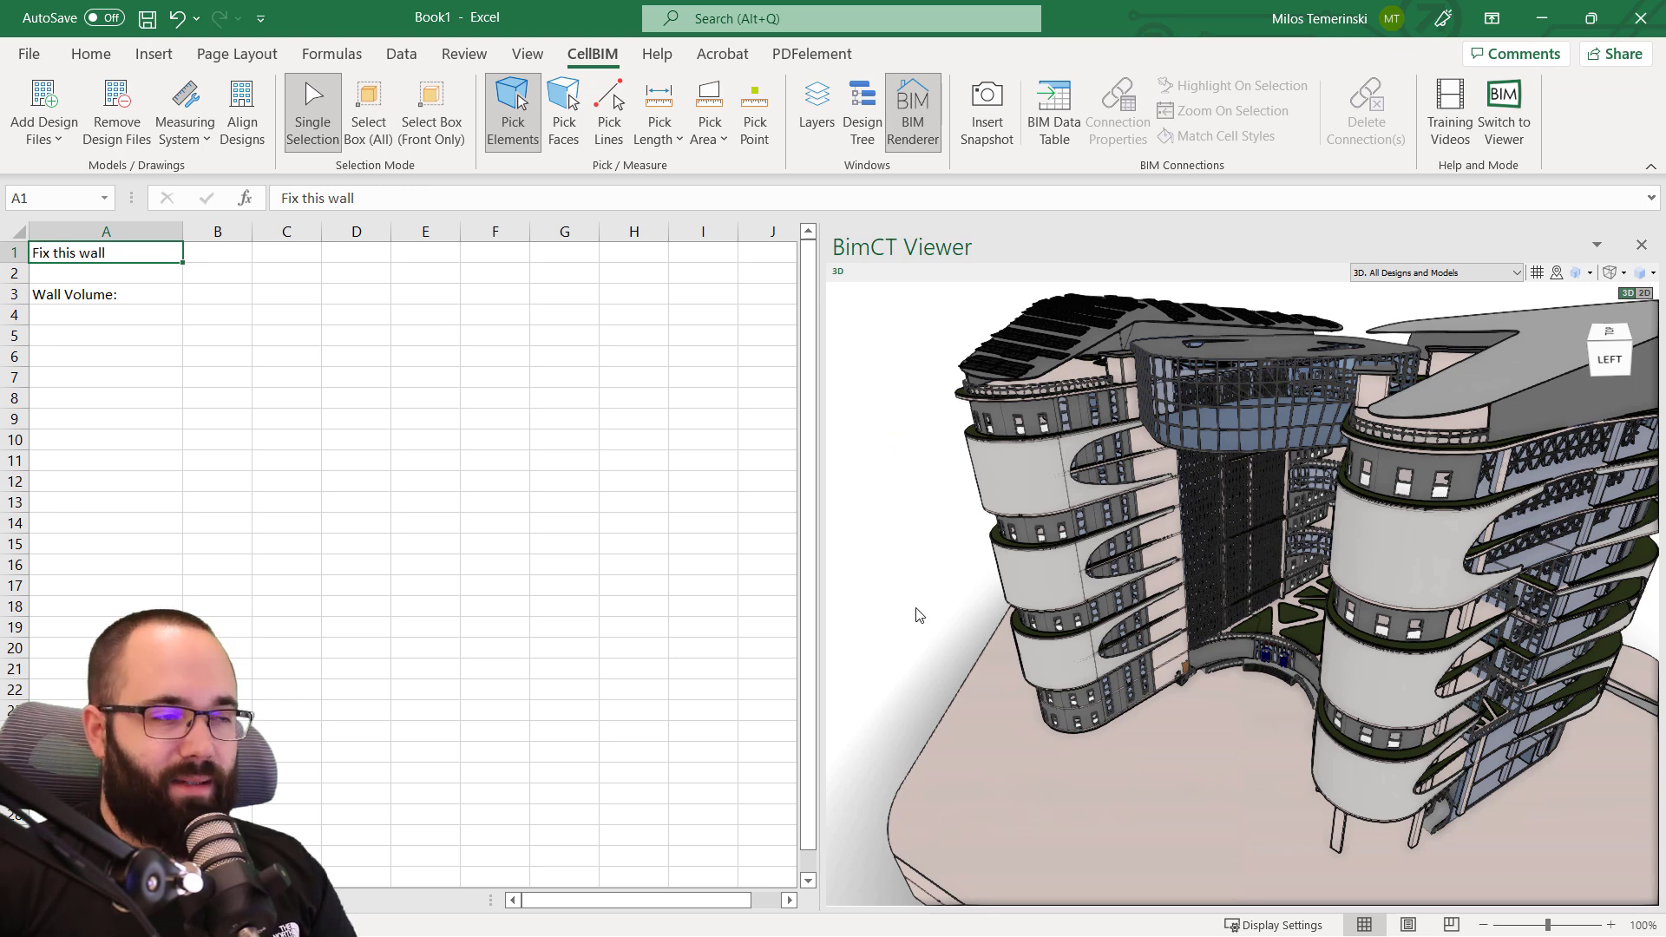
pyautogui.click(199, 302)
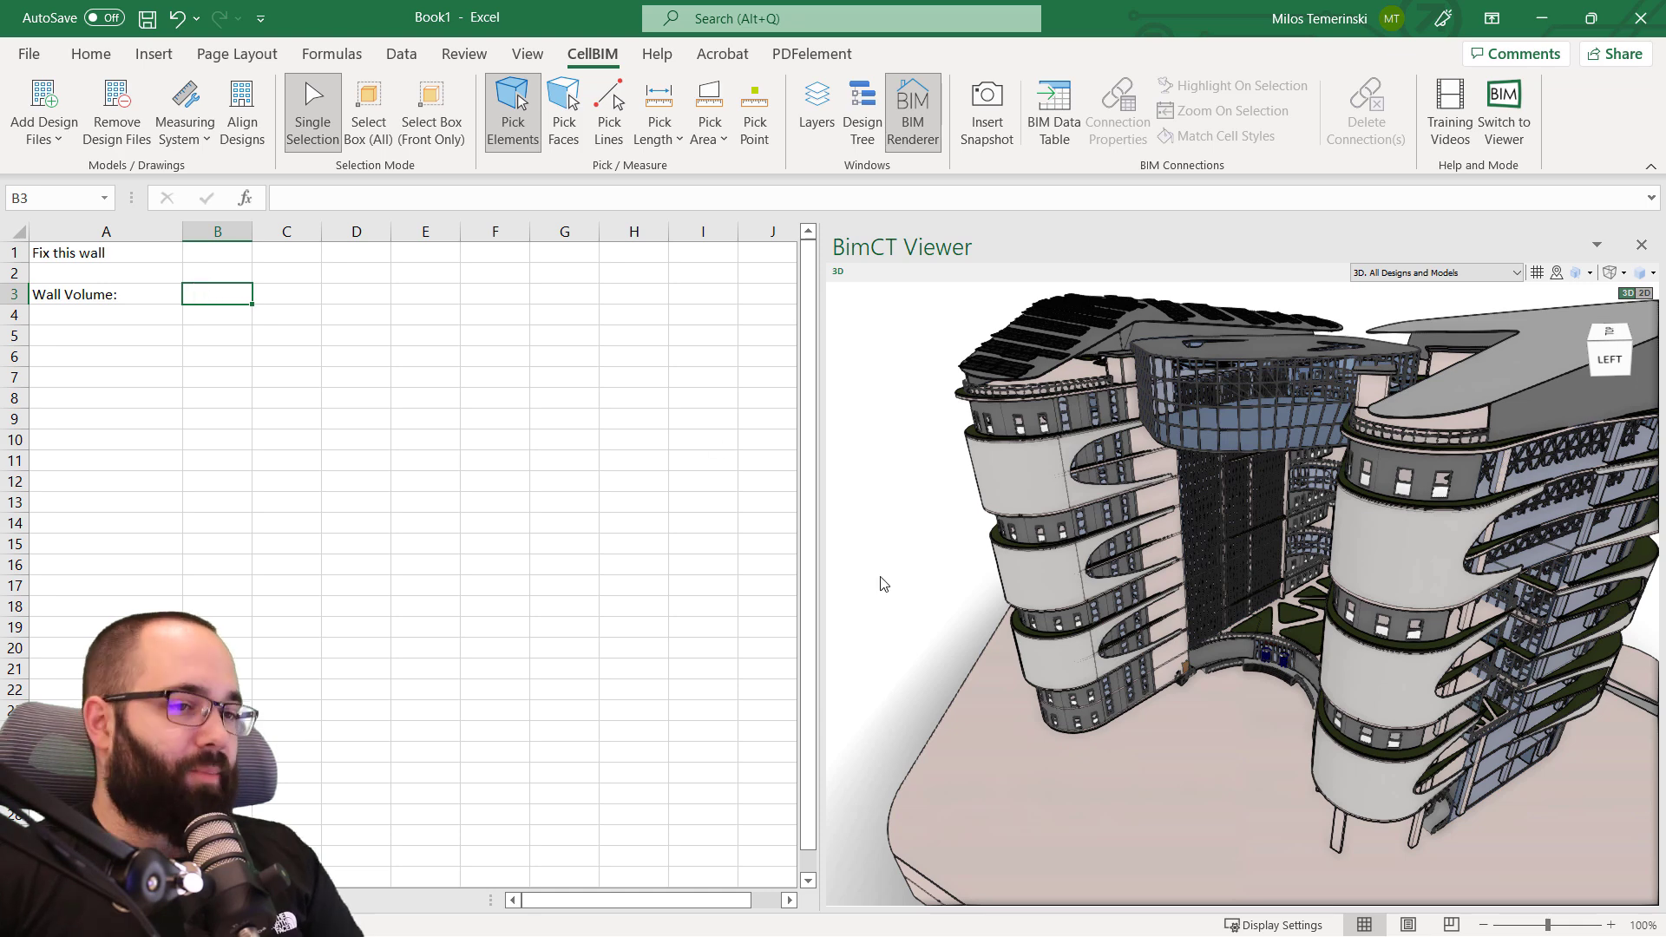
pyautogui.click(367, 147)
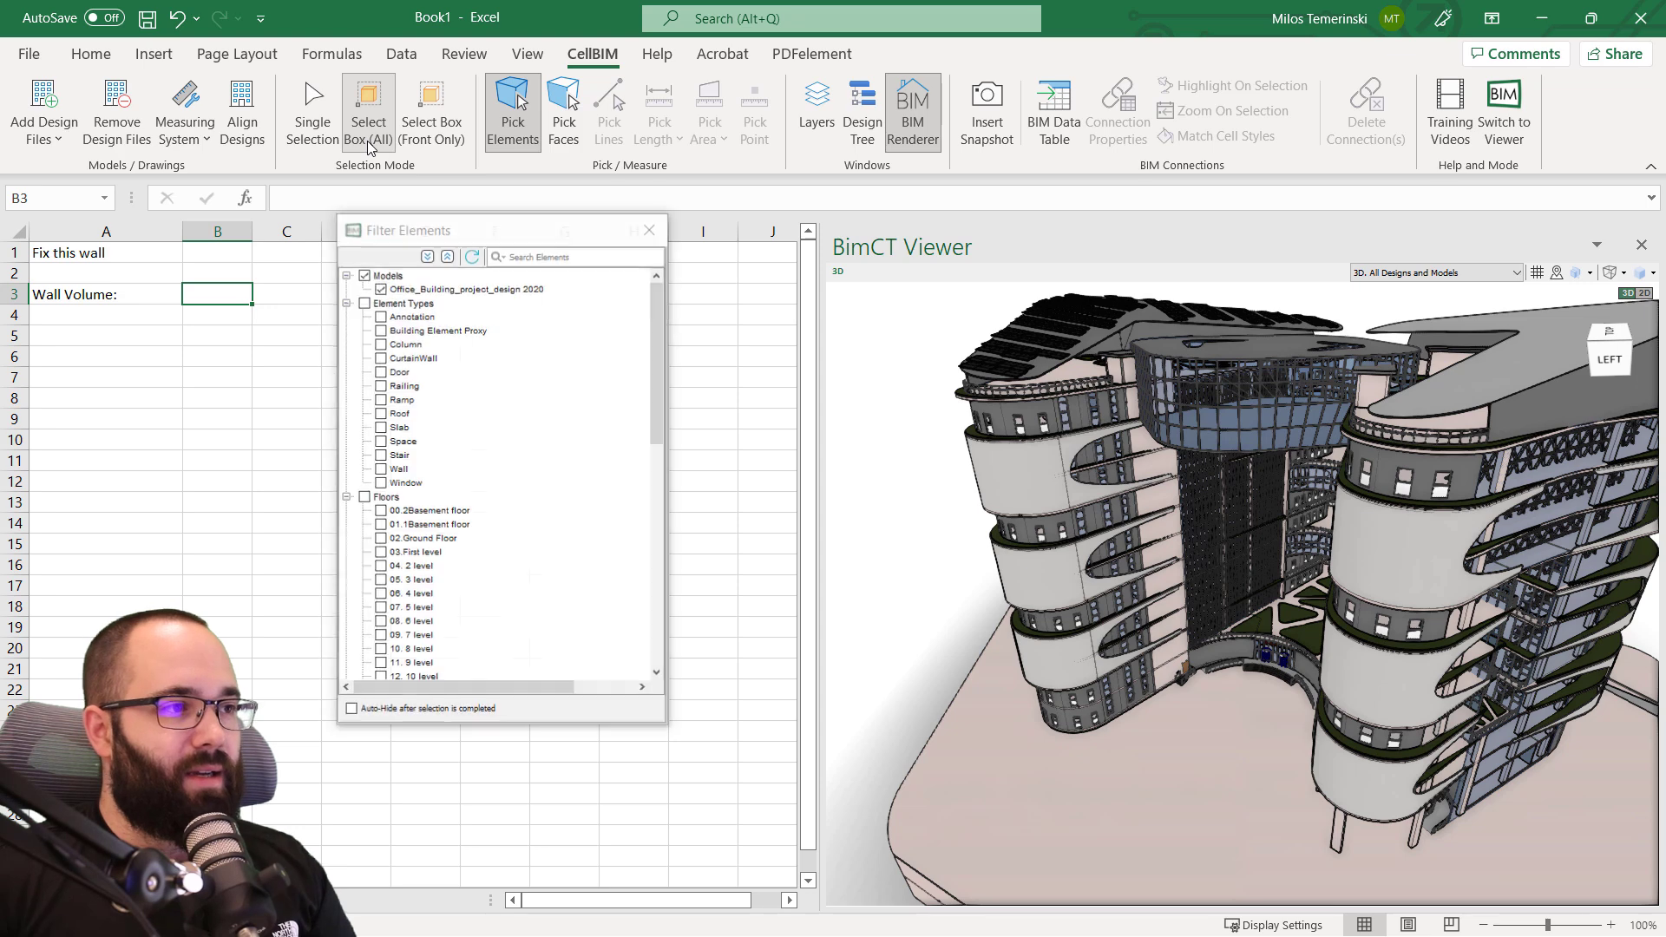
pyautogui.moveTo(468, 232); pyautogui.dragTo(453, 217)
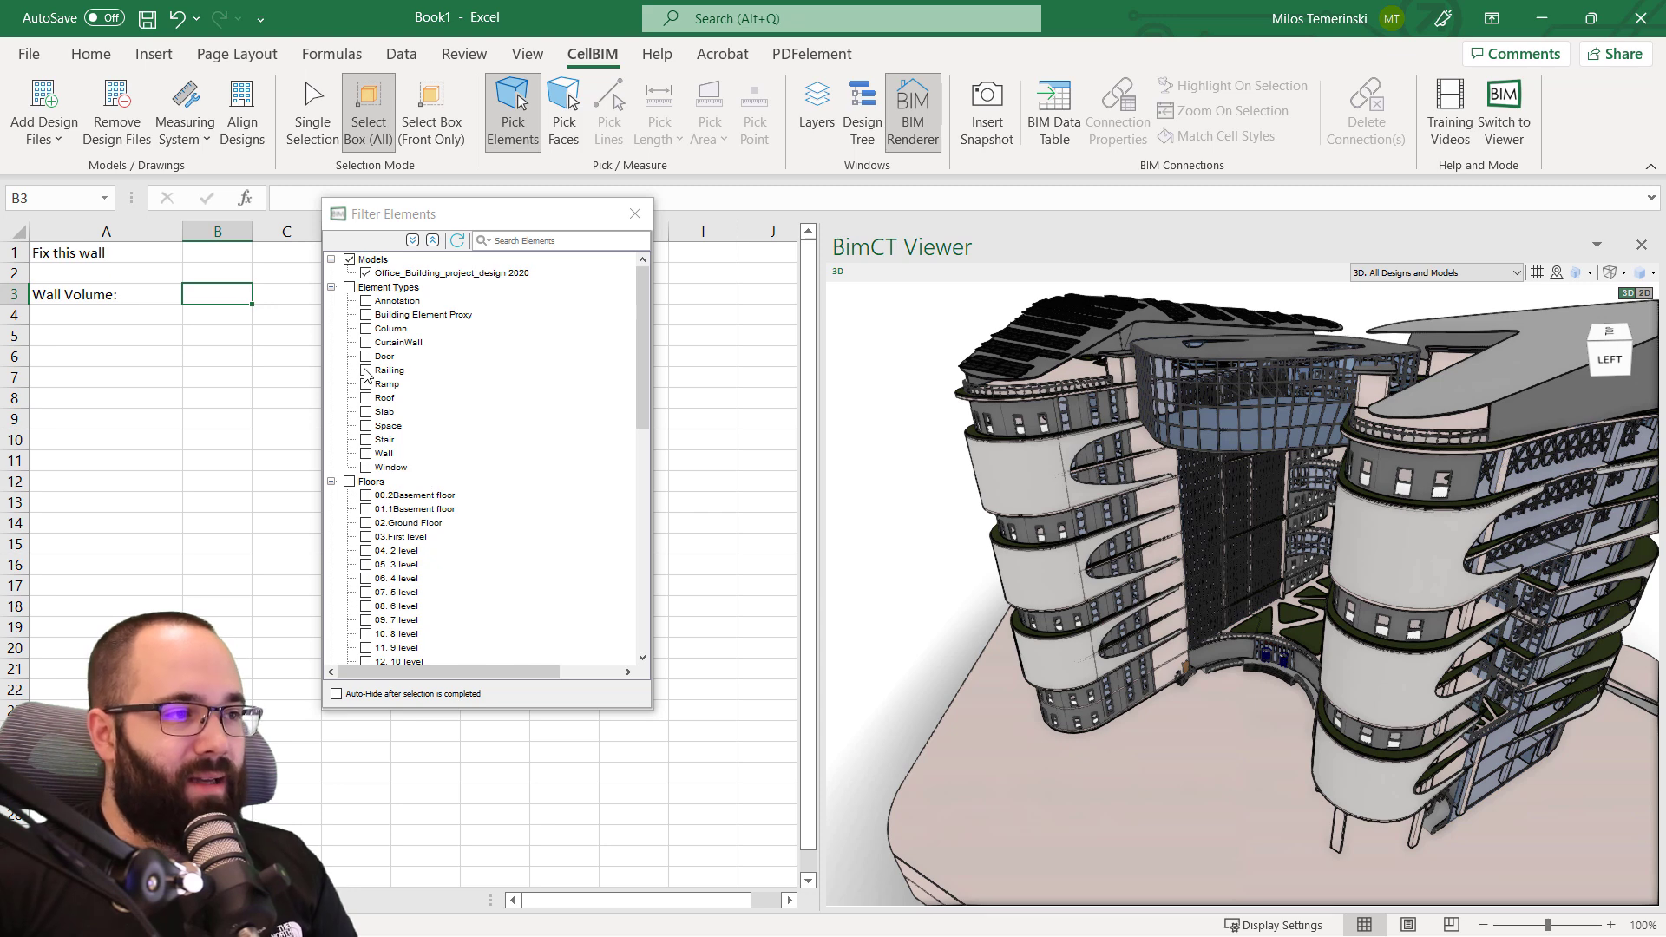
pyautogui.click(368, 453)
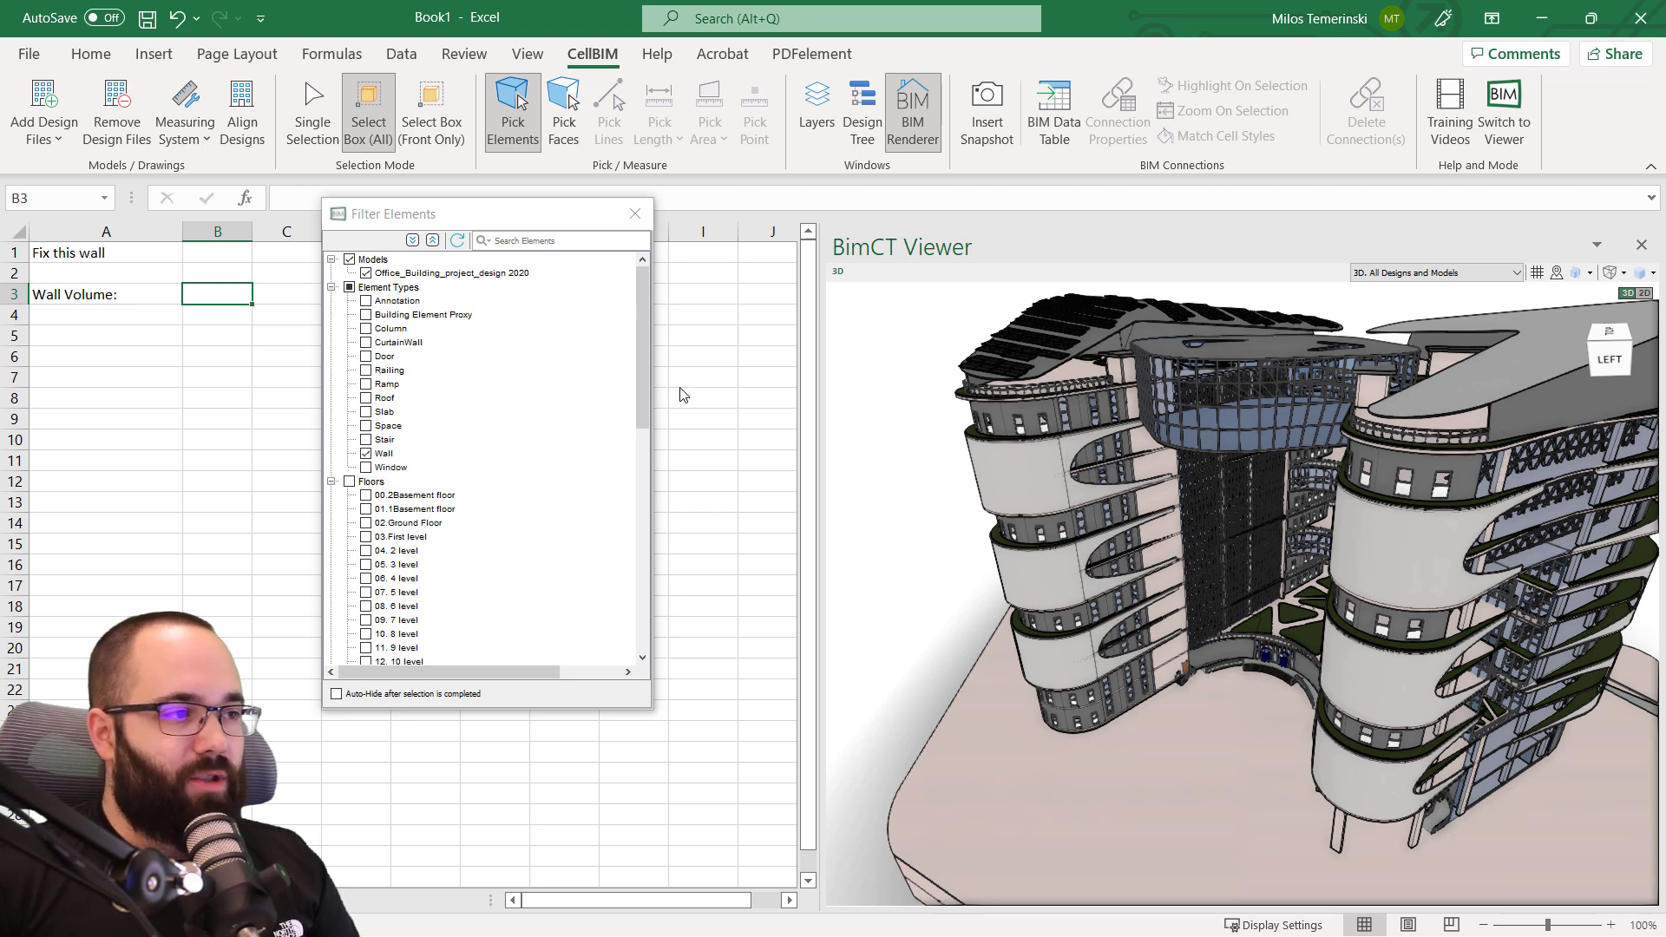
# Box-select the walls of the rear curved tower and close the element filter.
pyautogui.moveTo(911, 317); pyautogui.dragTo(1177, 727)
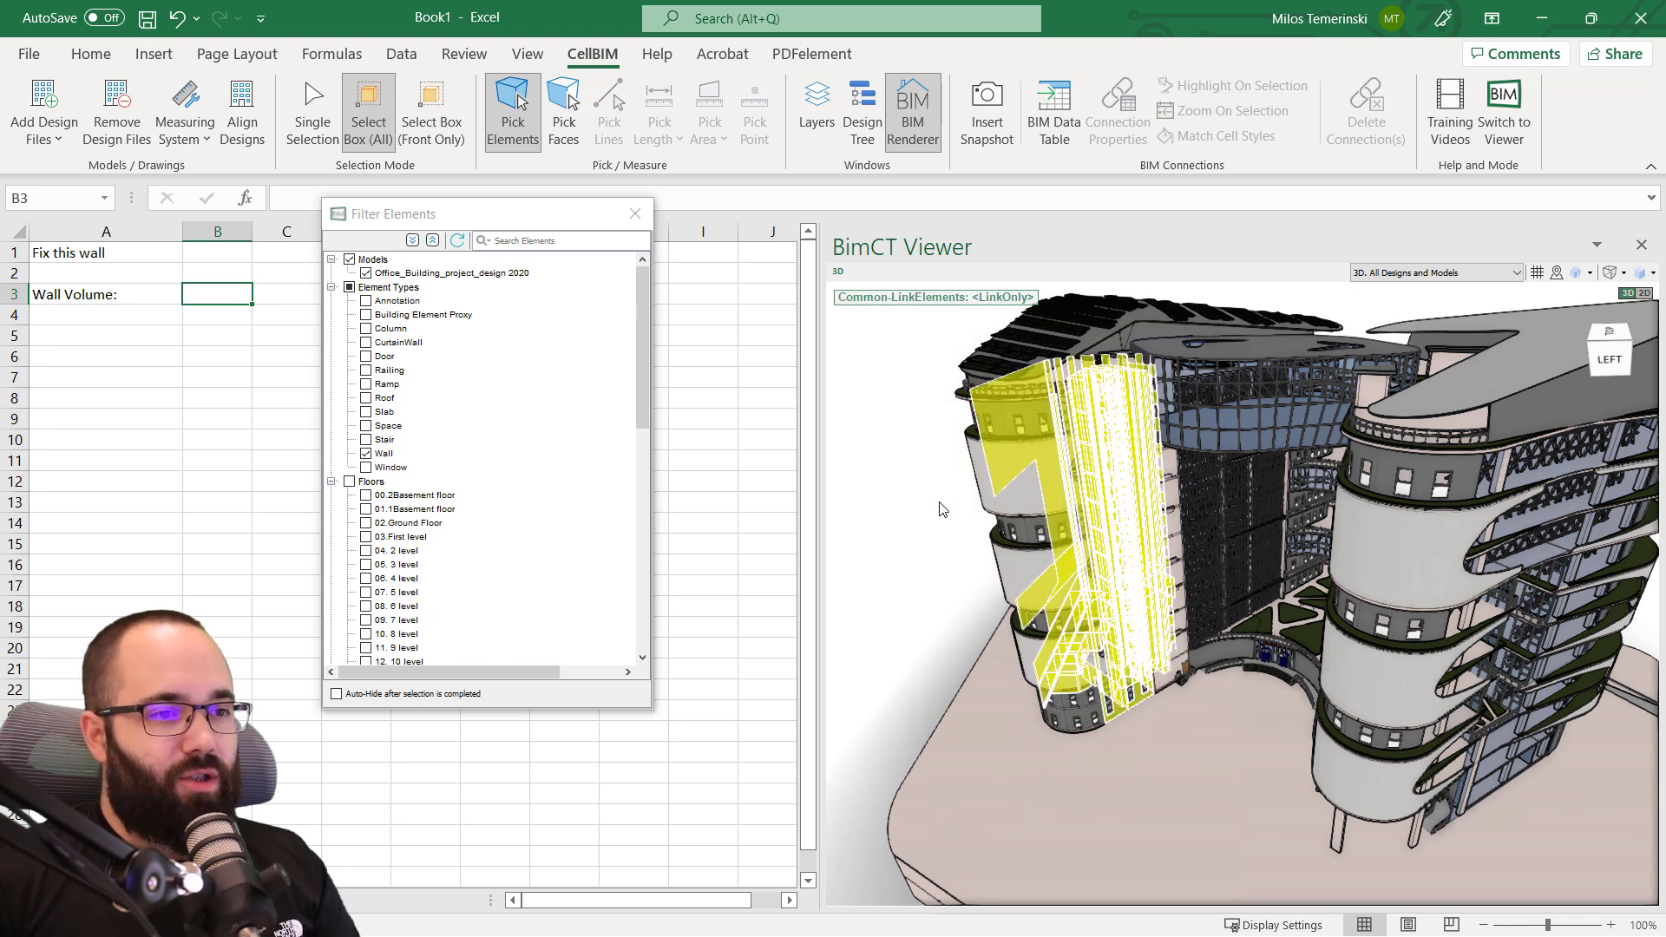
pyautogui.click(911, 502)
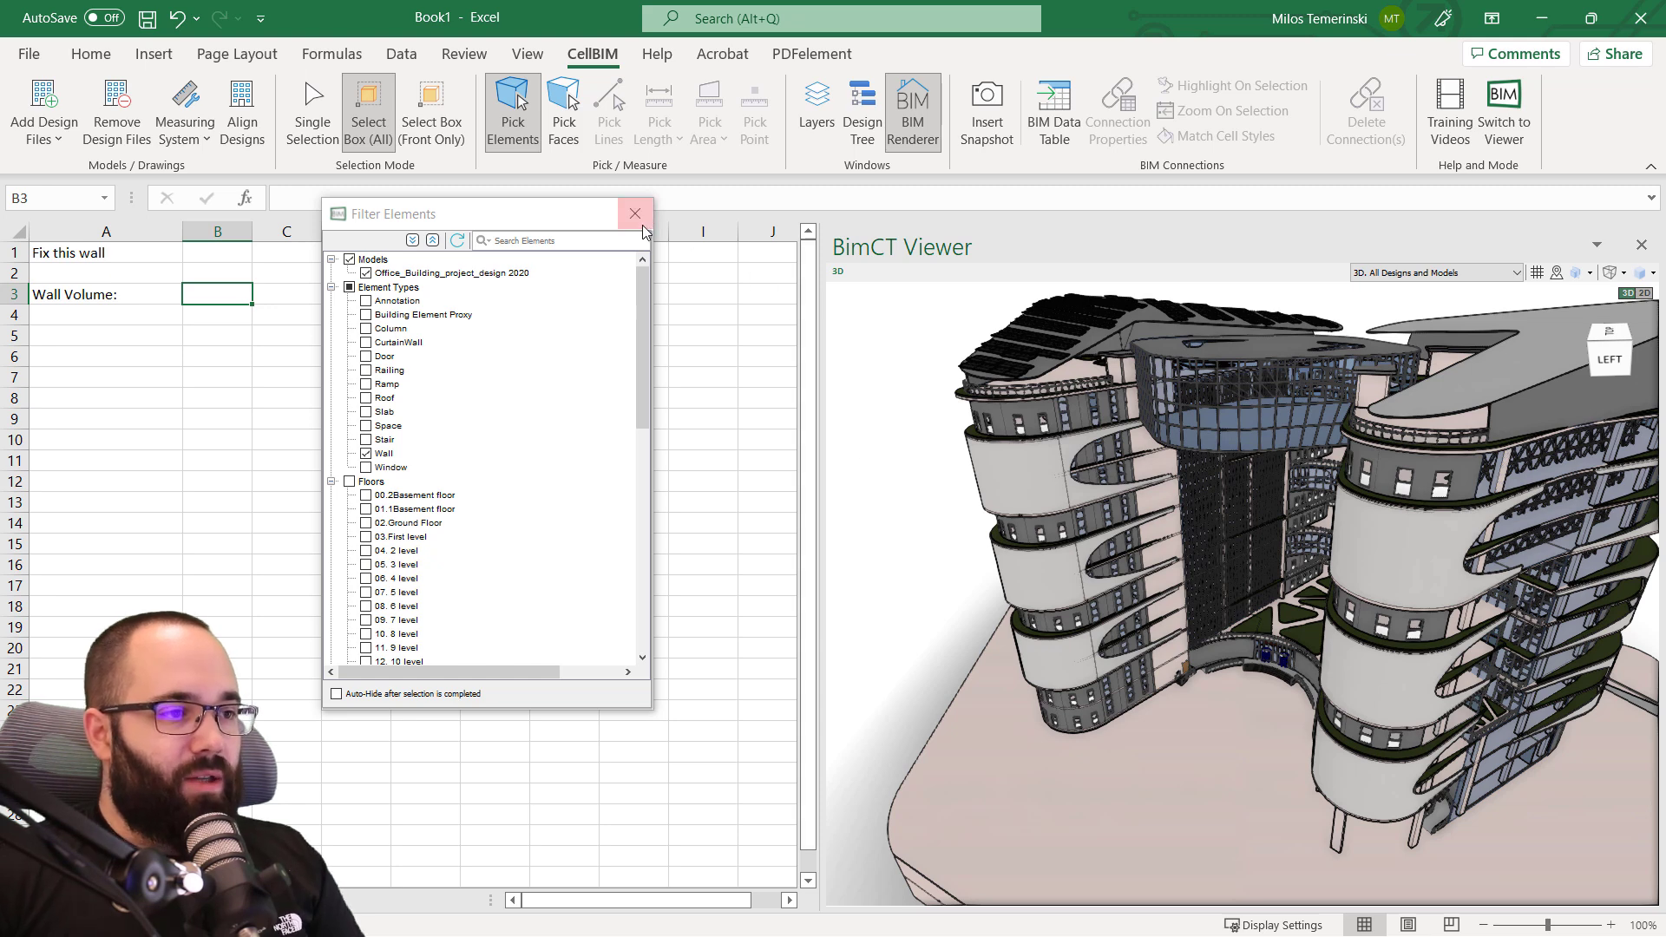
pyautogui.moveTo(907, 364); pyautogui.dragTo(1194, 746)
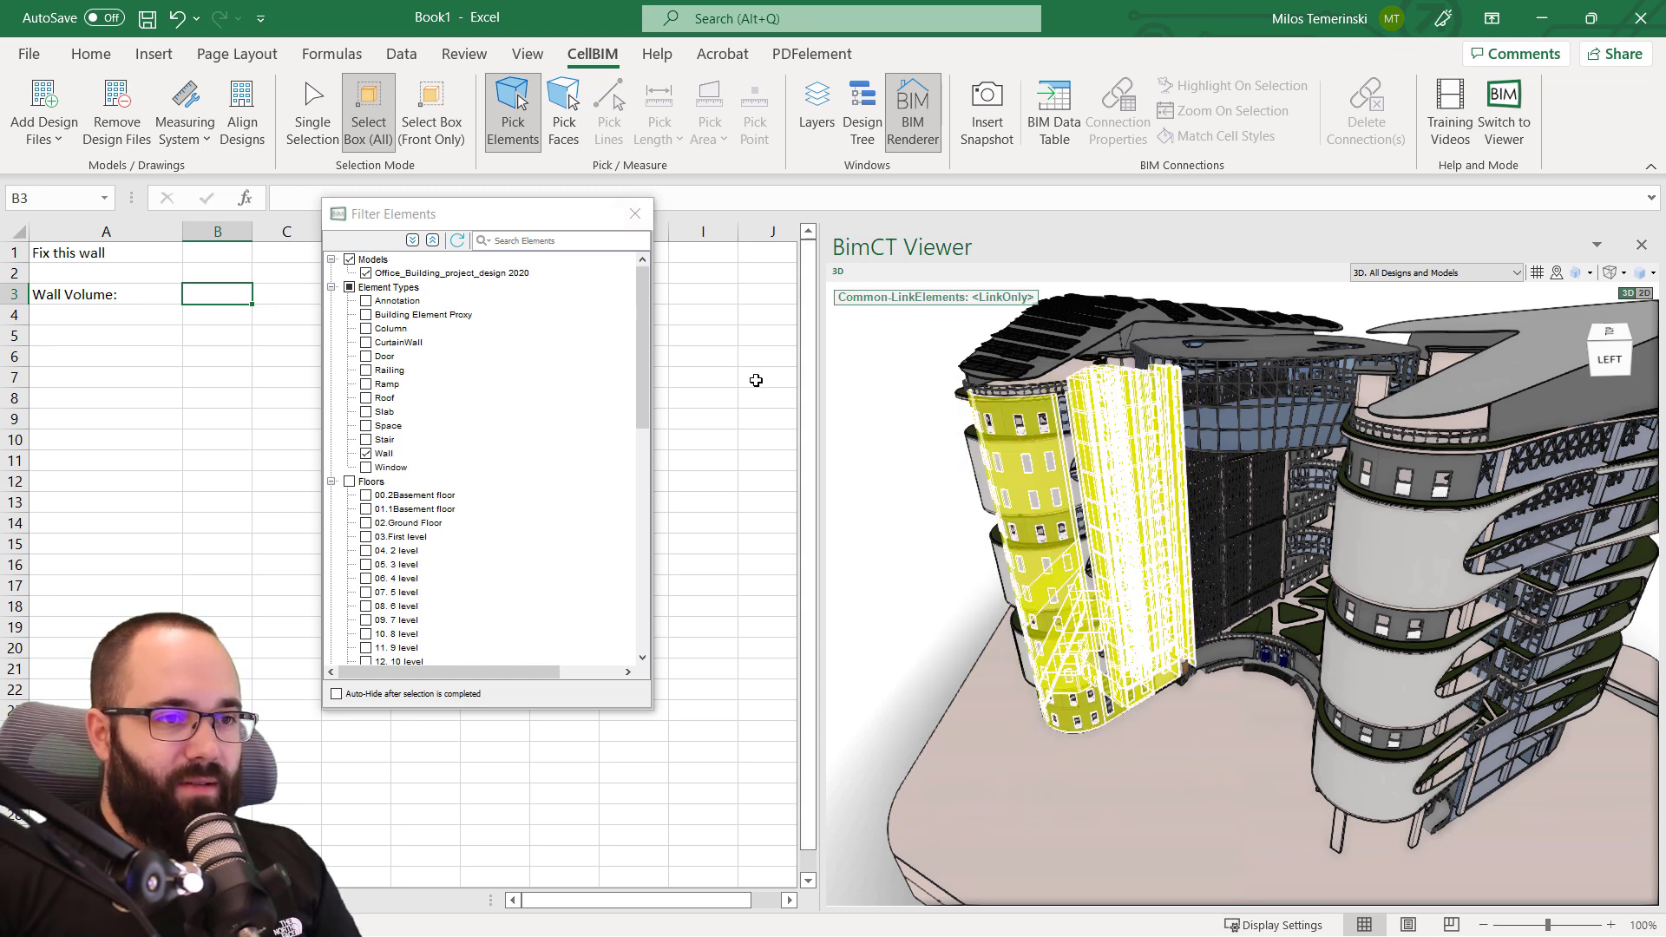
pyautogui.click(635, 213)
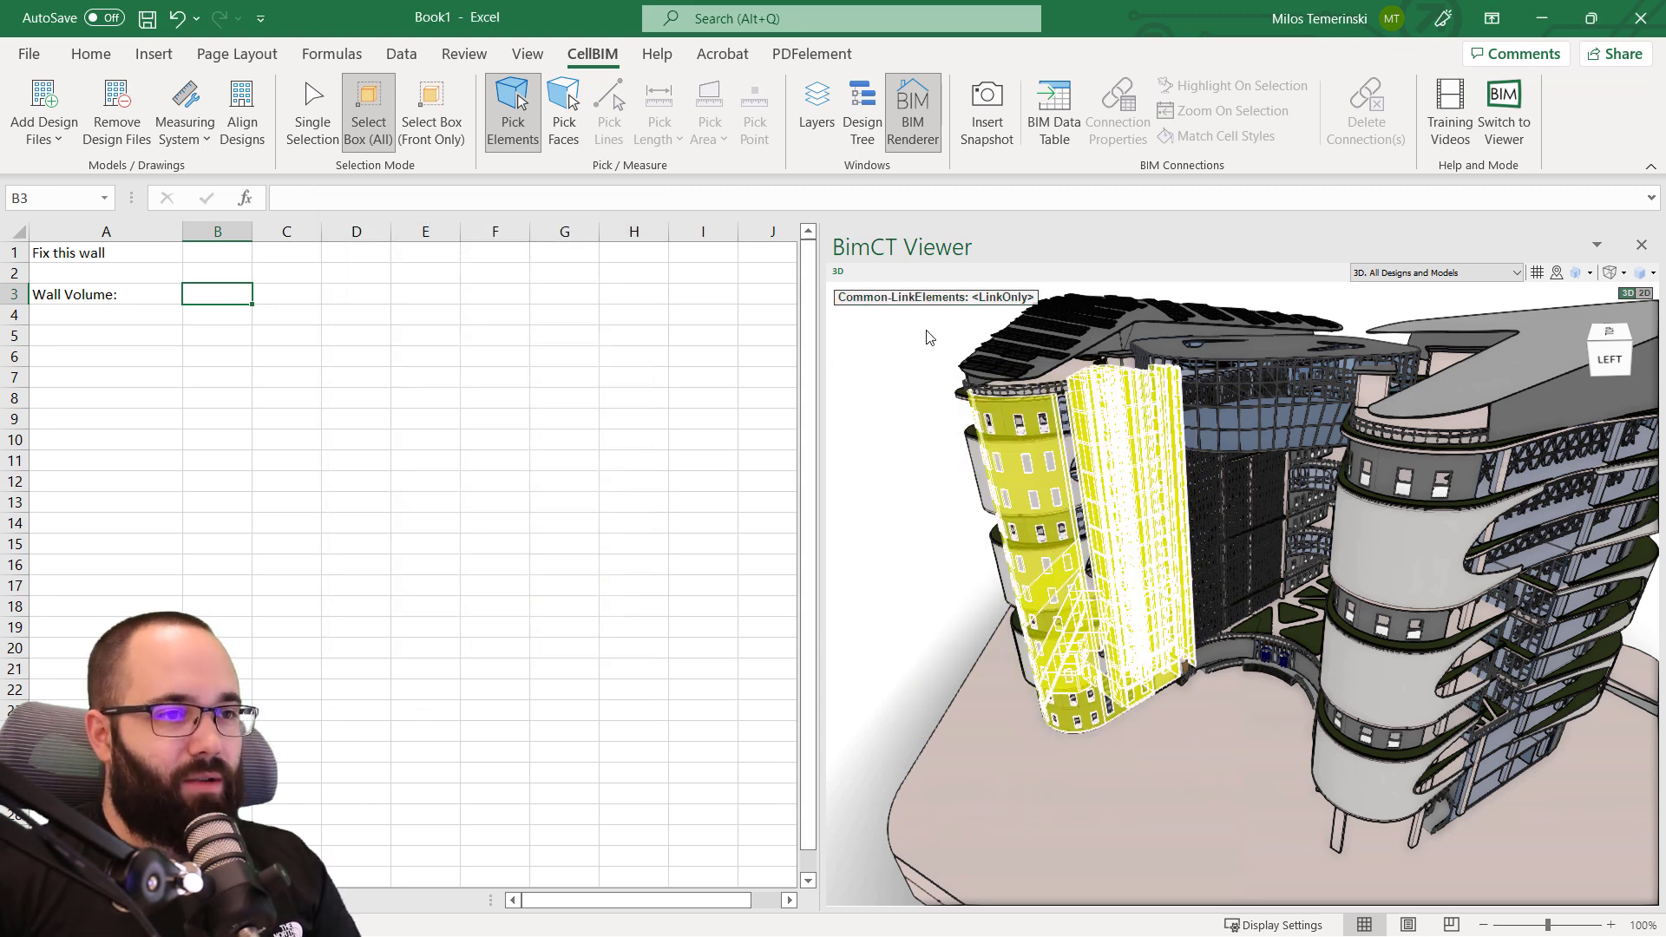
# Link the selected walls' GrossVolume (Total) to cell B3 and widen column B to fit the value.
pyautogui.click(908, 302)
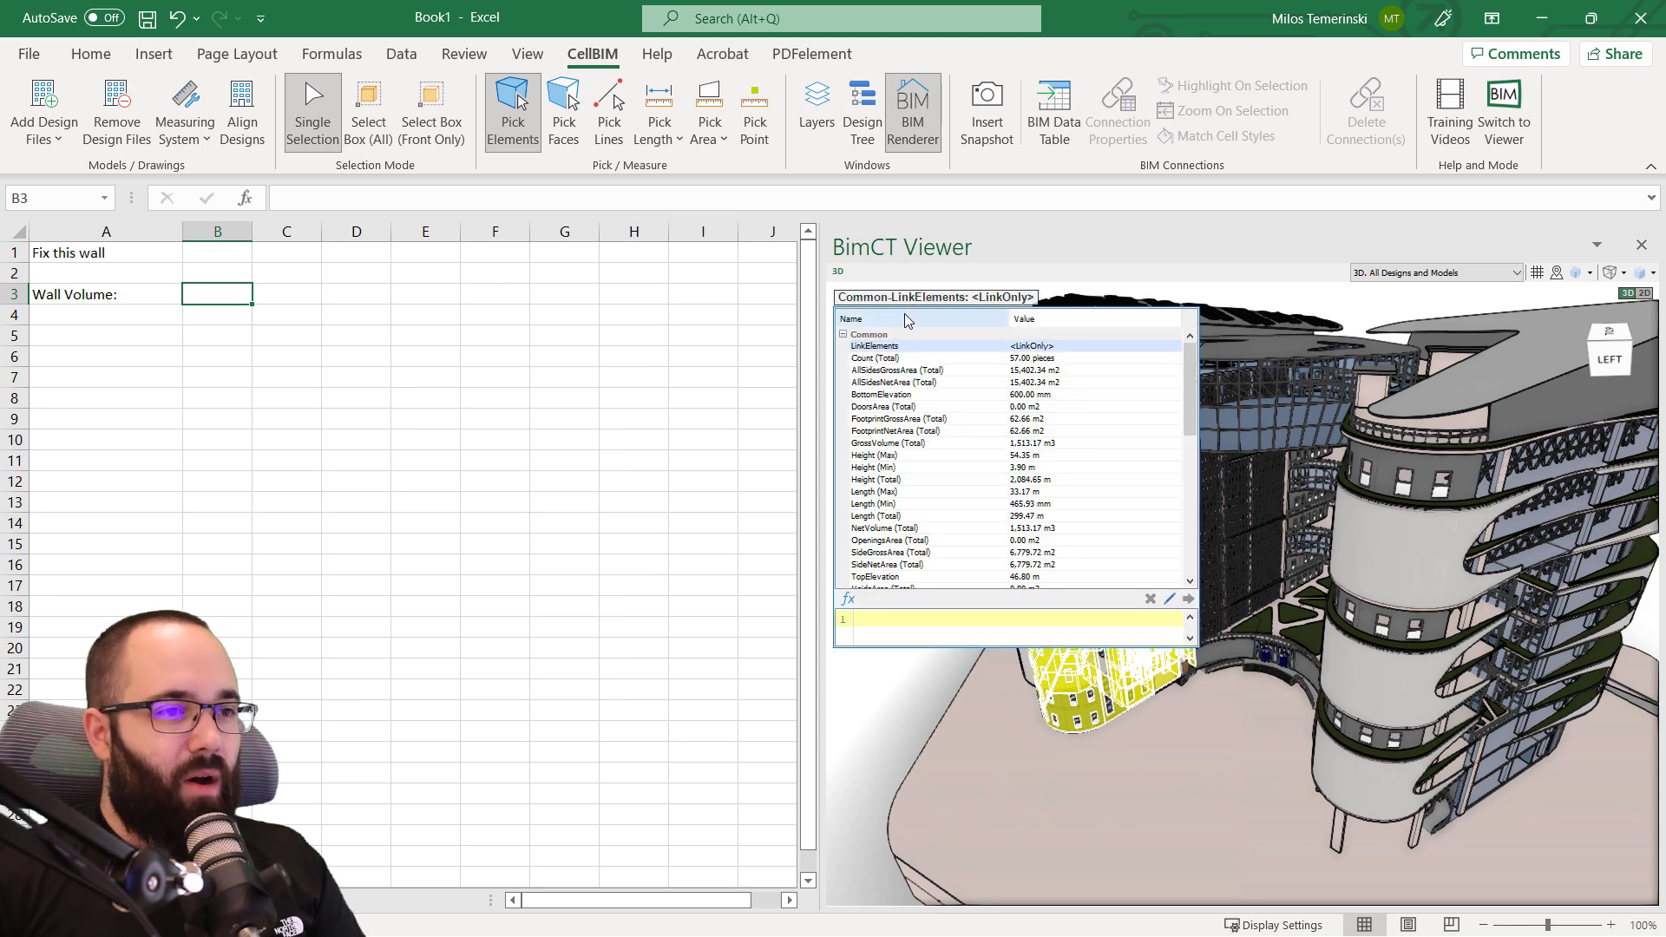
pyautogui.click(921, 445)
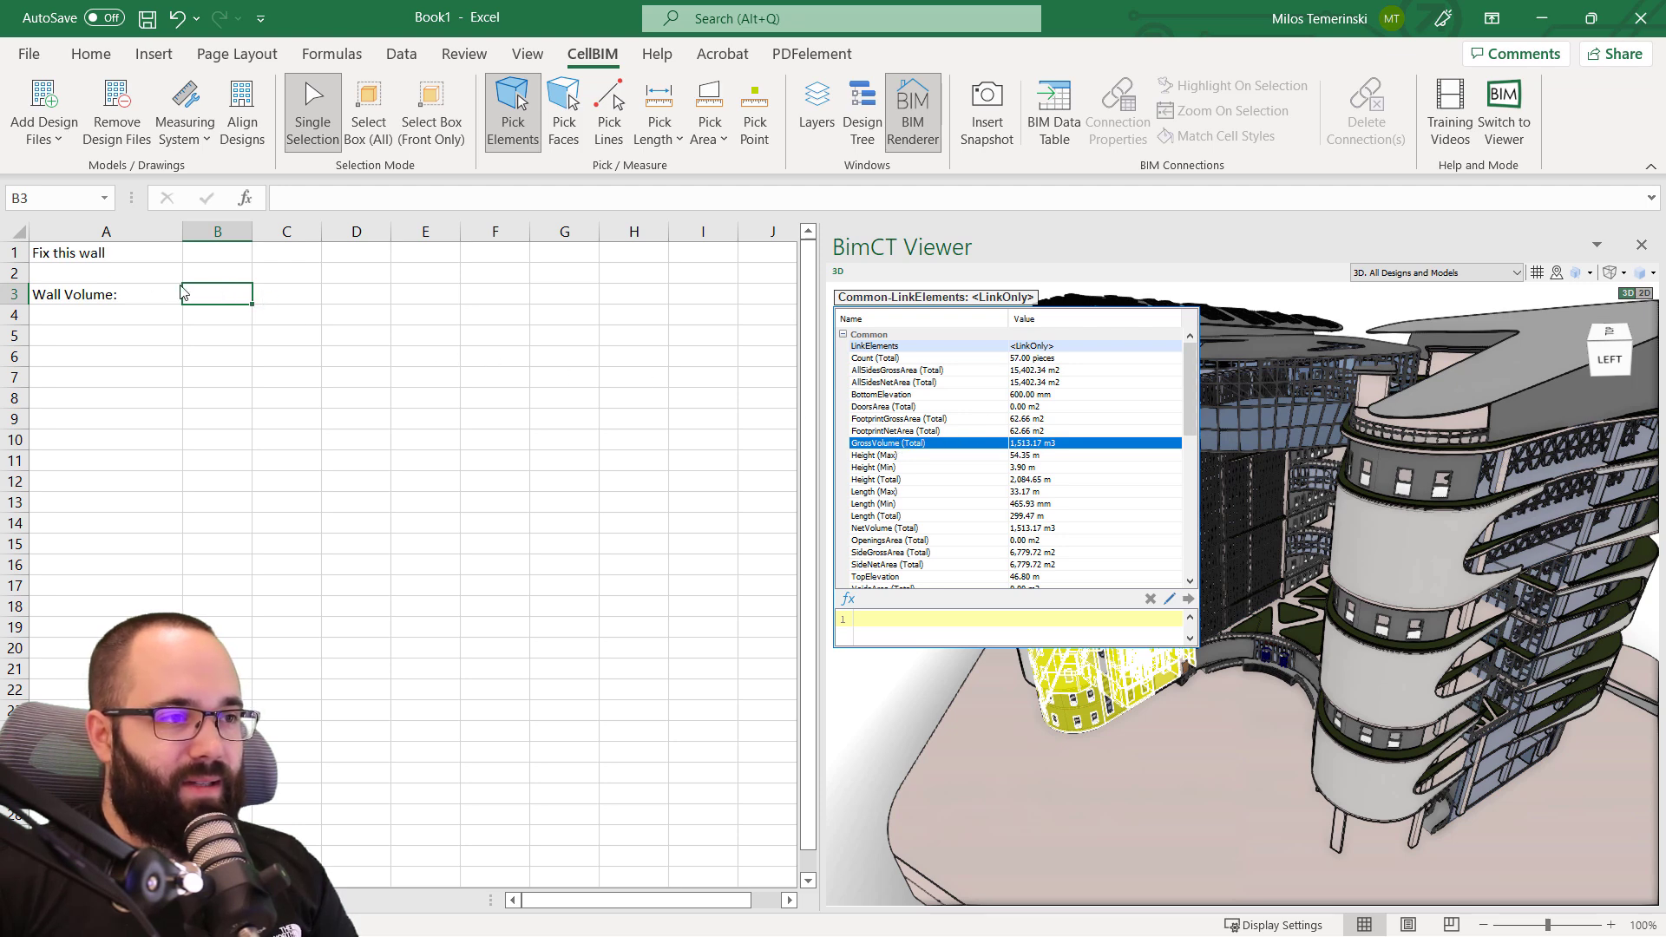
pyautogui.moveTo(915, 445); pyautogui.dragTo(212, 293)
pyautogui.moveTo(252, 232); pyautogui.dragTo(277, 233)
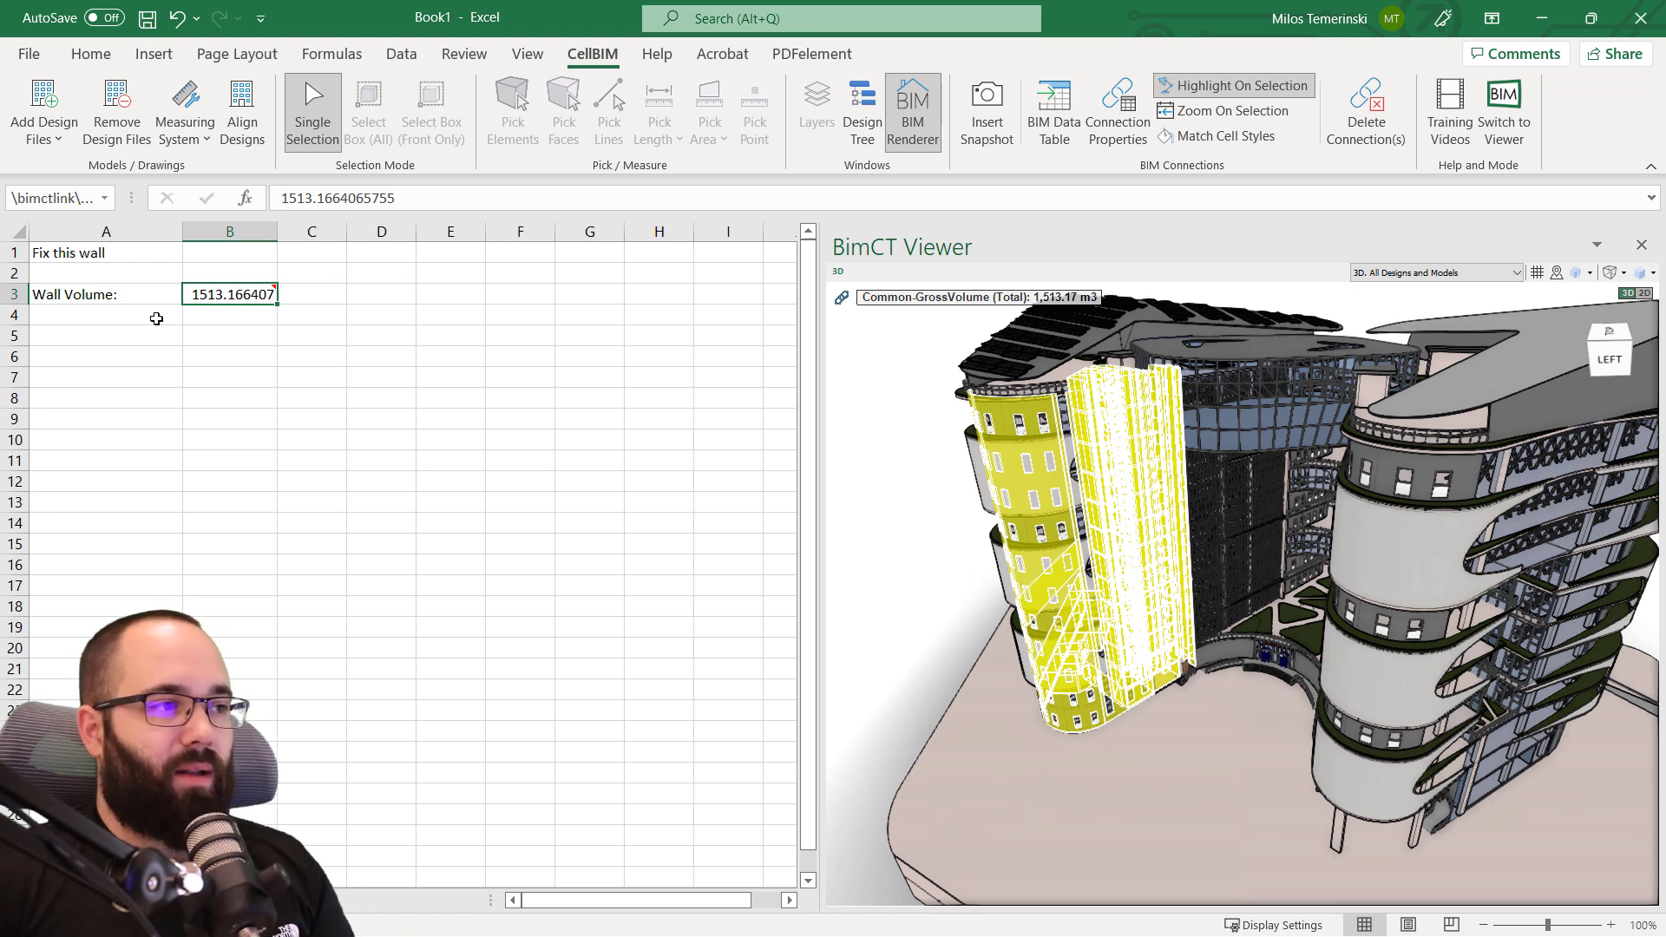
# Test the volume link by alternately selecting cell B3 and empty cells while checking the model highlight.
pyautogui.click(224, 339)
pyautogui.click(231, 288)
pyautogui.click(210, 321)
pyautogui.click(215, 298)
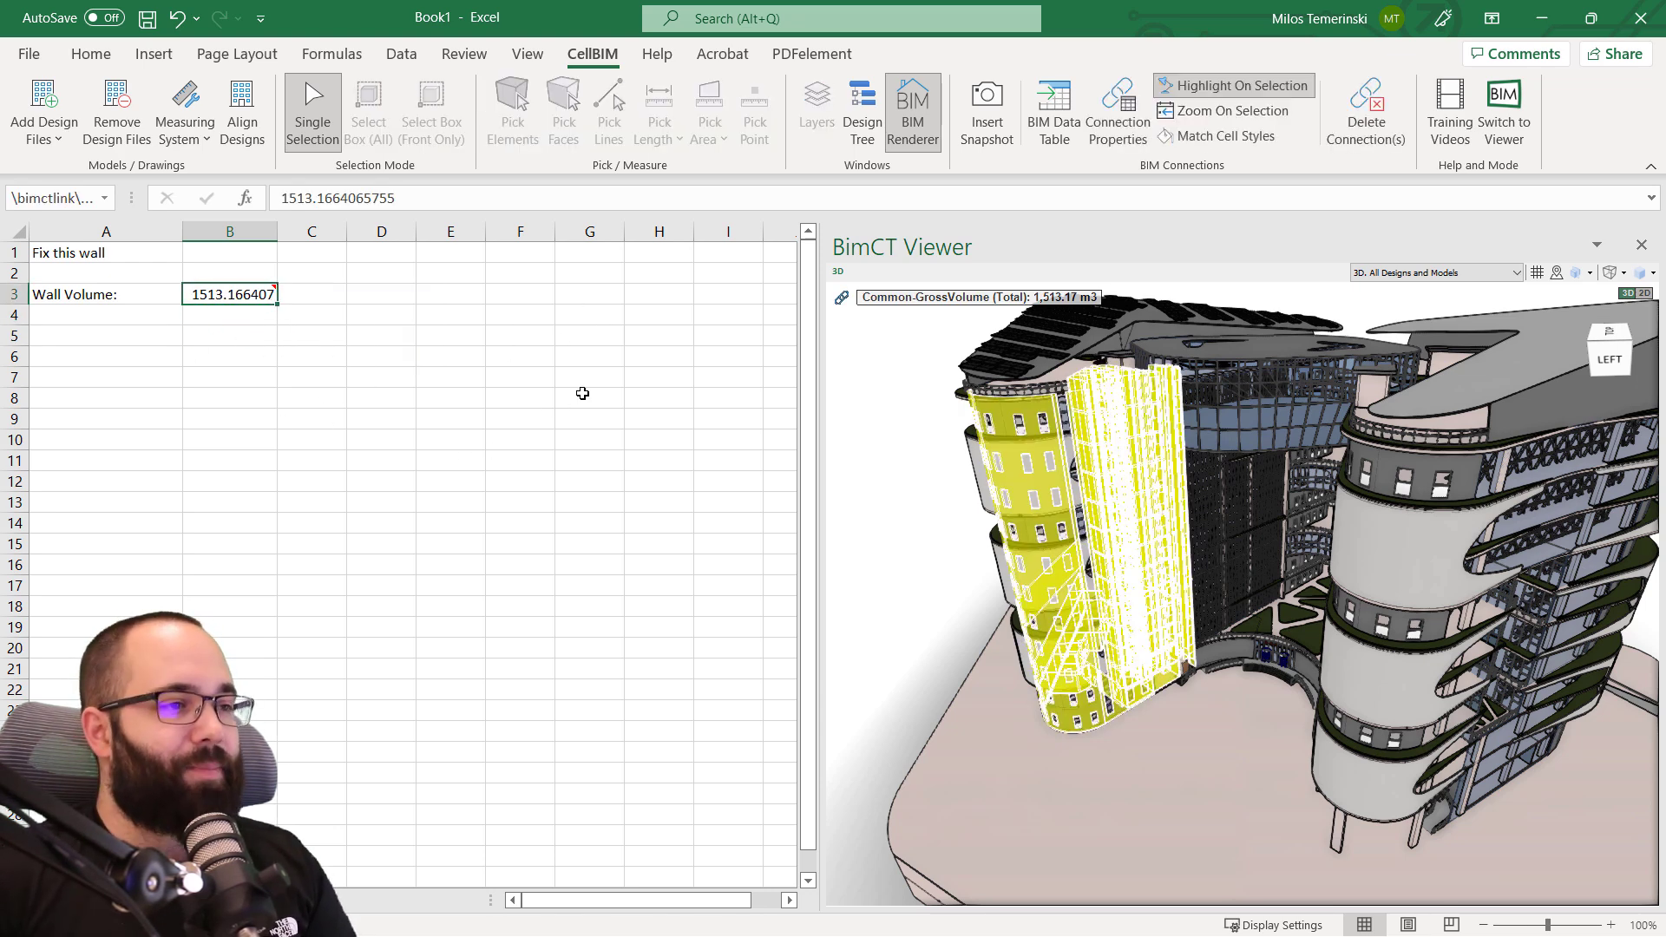
pyautogui.click(915, 299)
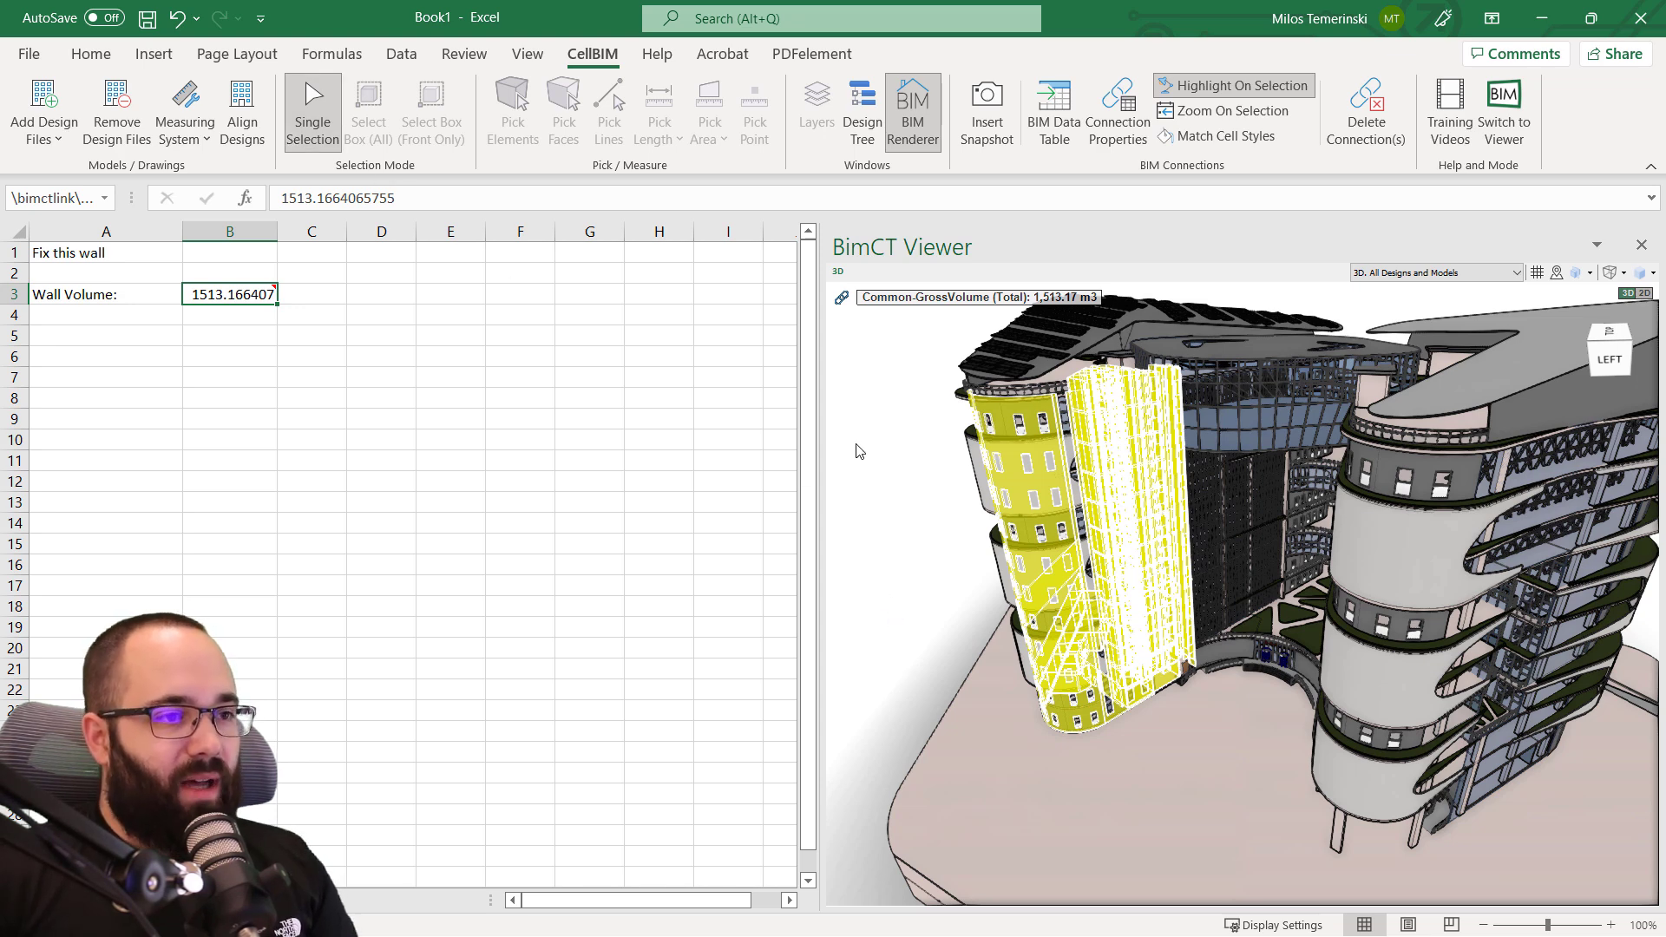
pyautogui.click(404, 438)
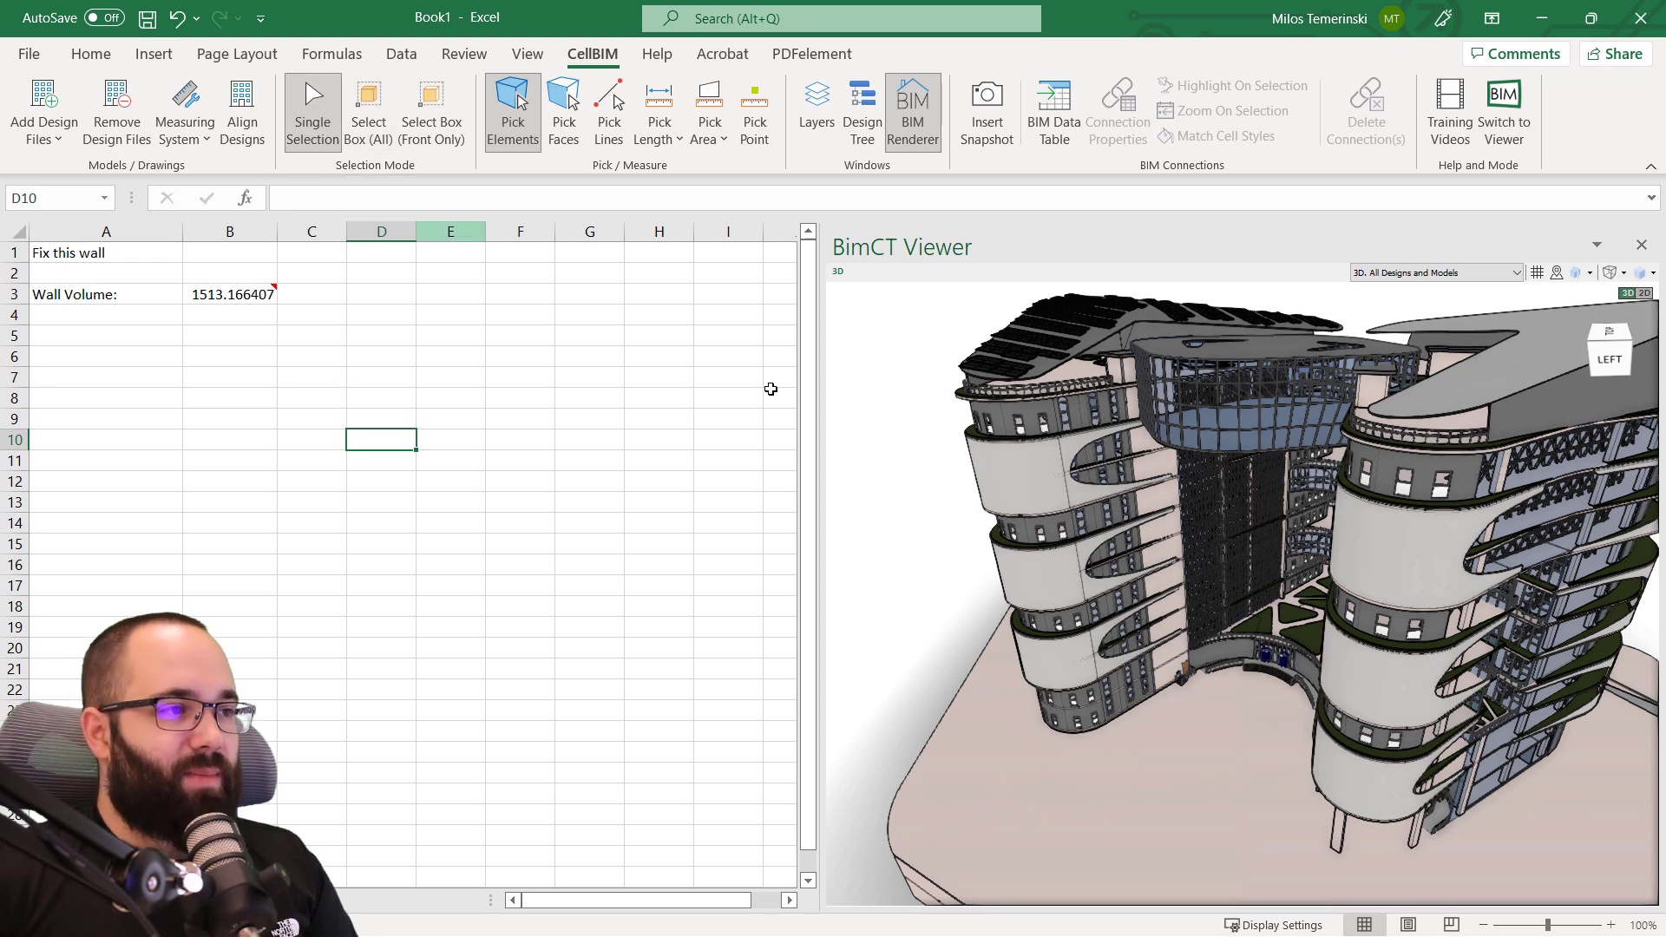
# Select the three light curved facade walls on the rear tower and link them to cell A1.
pyautogui.click(1003, 477)
pyautogui.click(1034, 588)
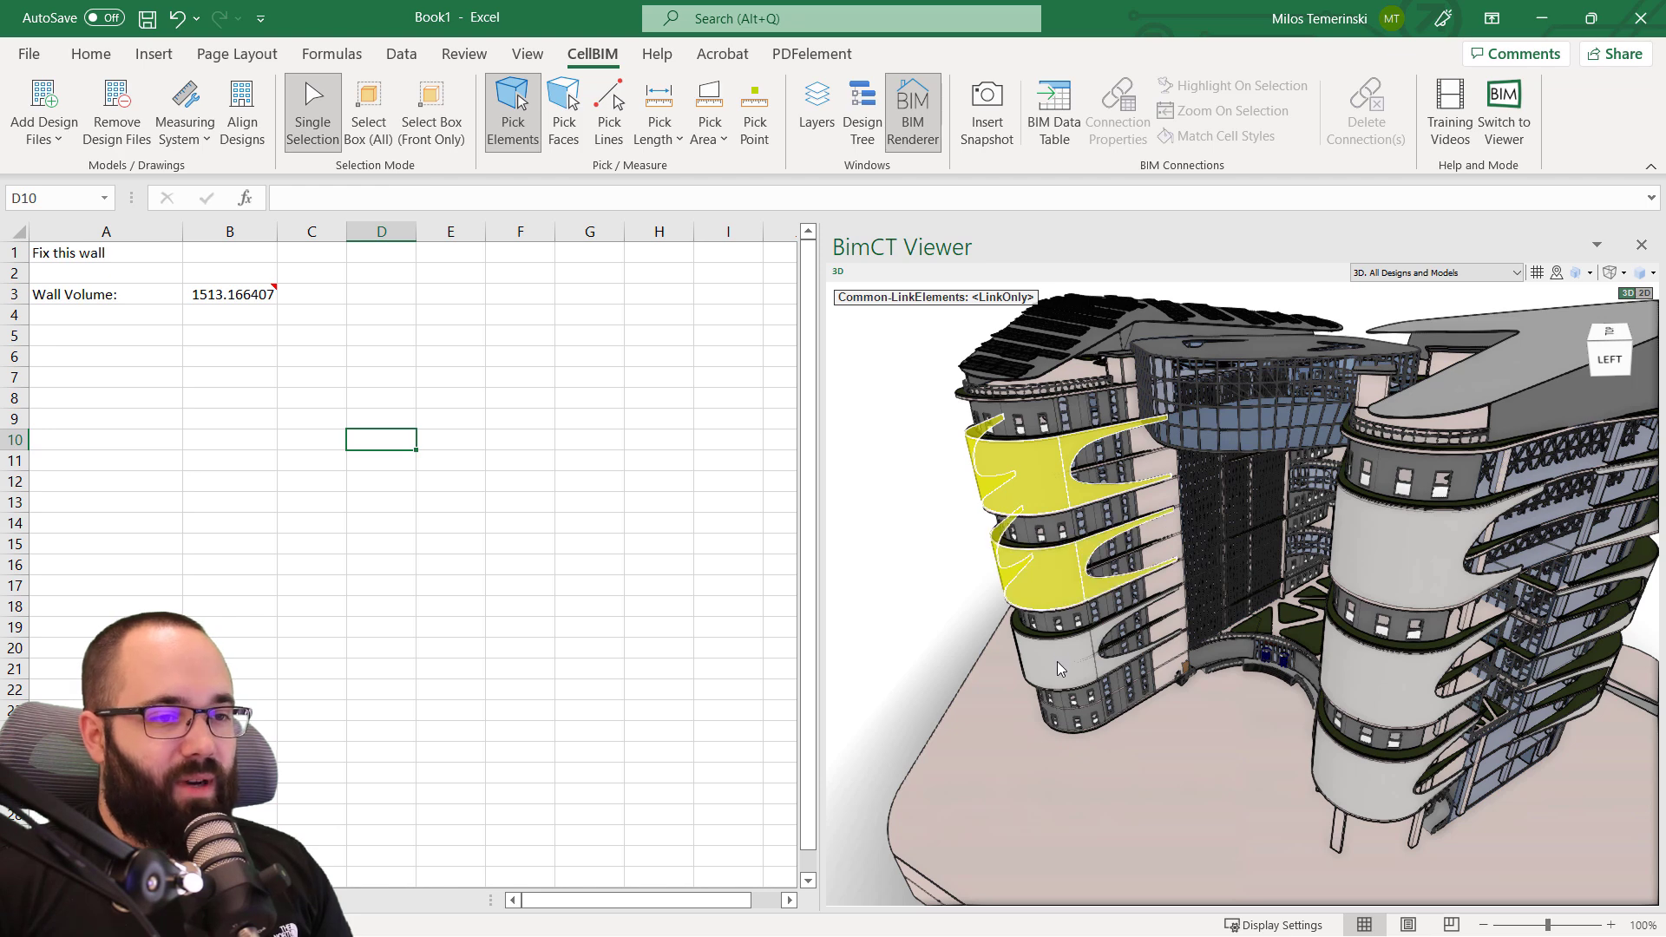
pyautogui.click(1057, 661)
pyautogui.moveTo(1041, 491); pyautogui.dragTo(136, 269)
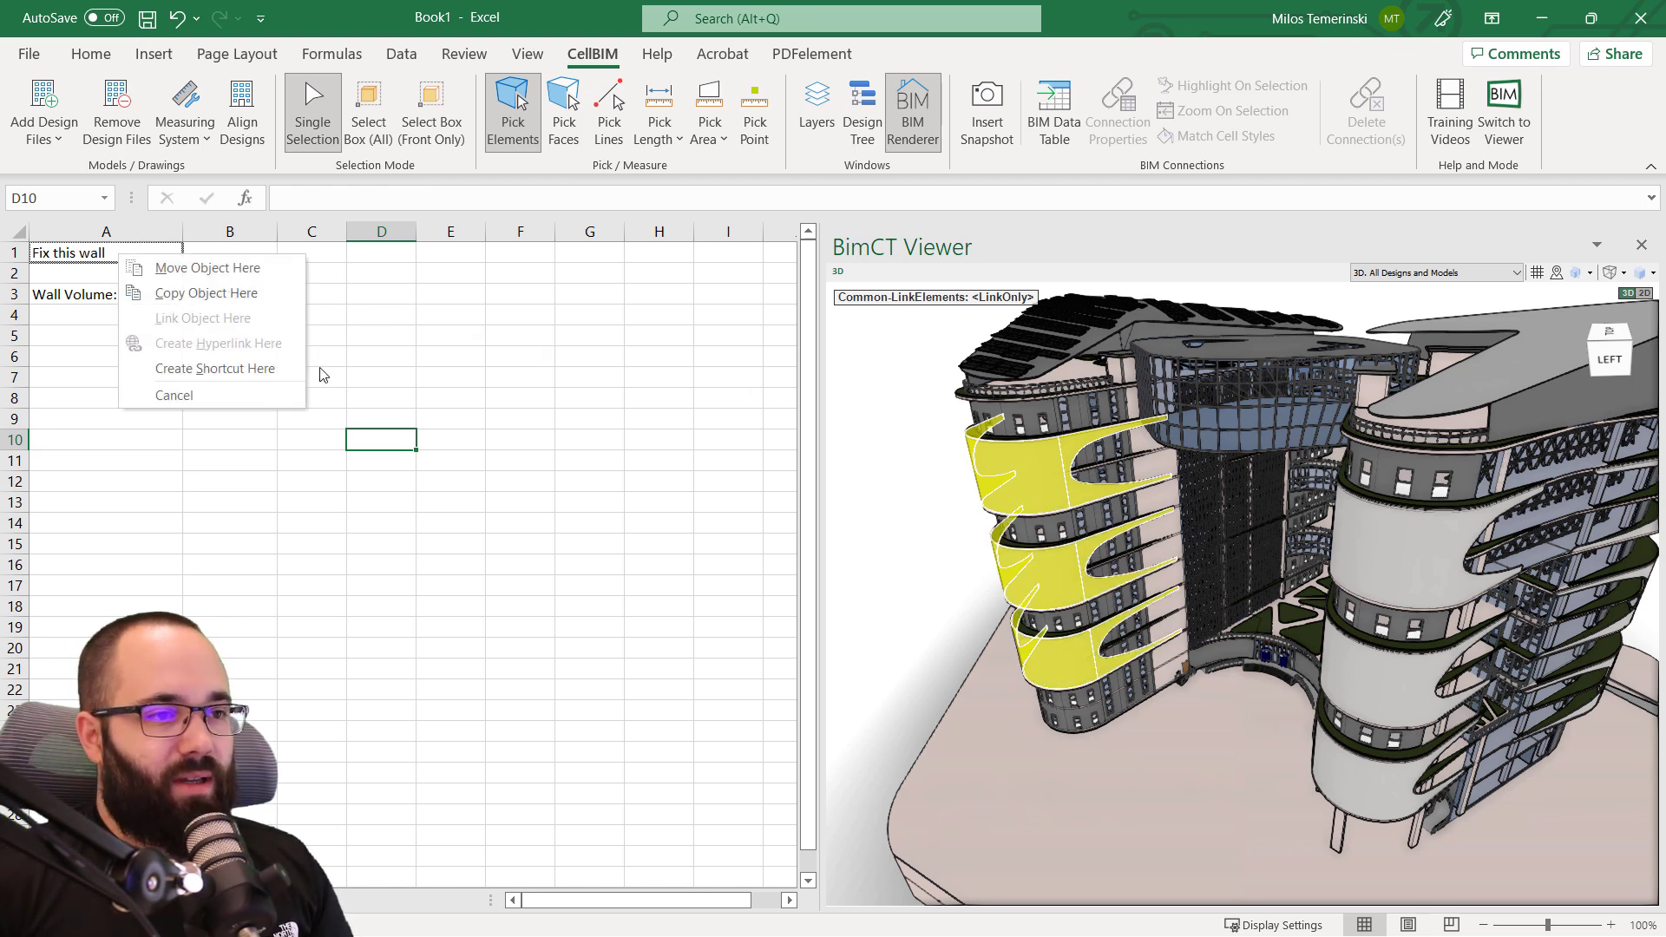
pyautogui.click(173, 269)
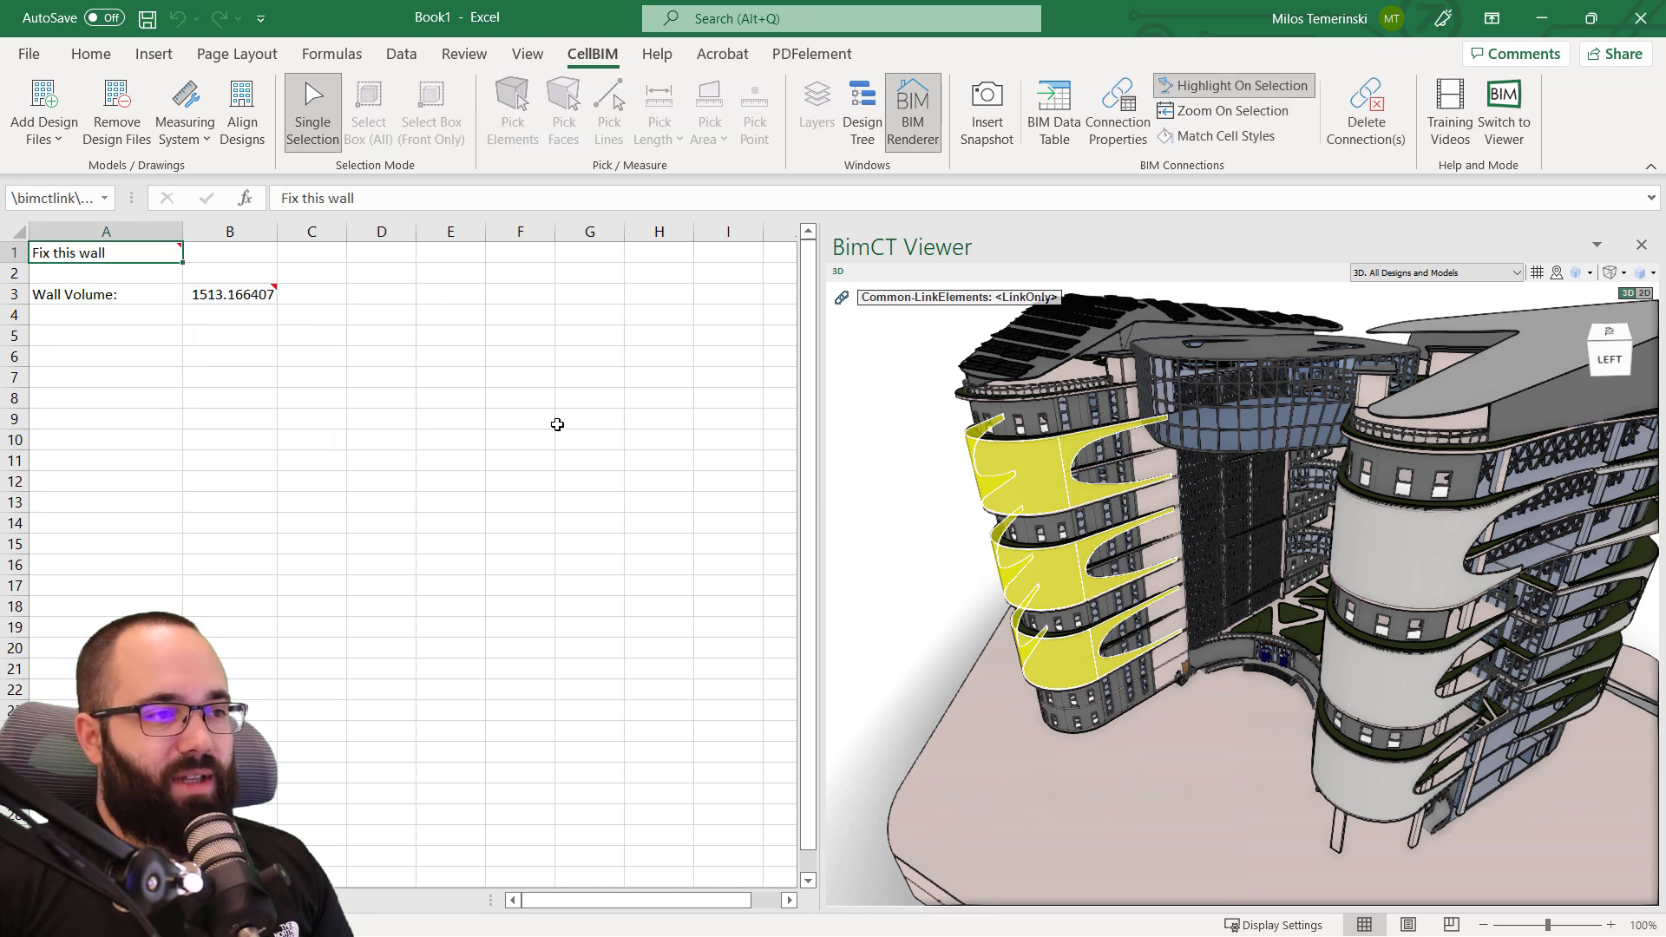
# Check the wall links by reselecting cell A1 and comparing it with other cells.
pyautogui.click(110, 293)
pyautogui.click(119, 258)
pyautogui.click(218, 296)
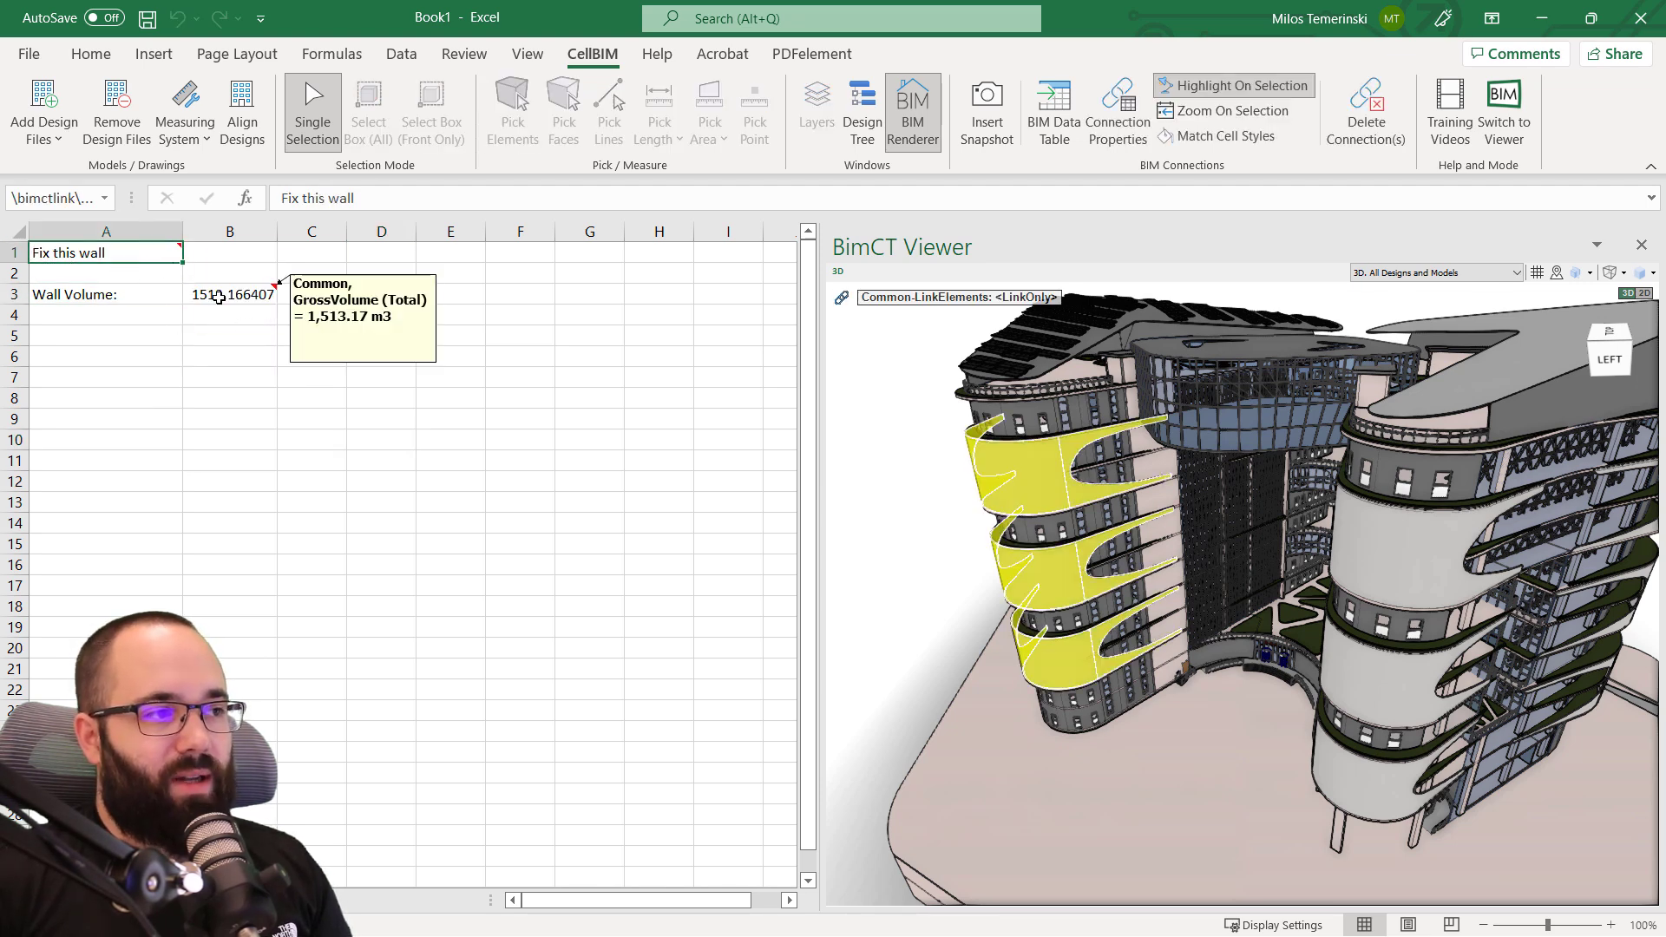
pyautogui.click(102, 258)
pyautogui.click(130, 327)
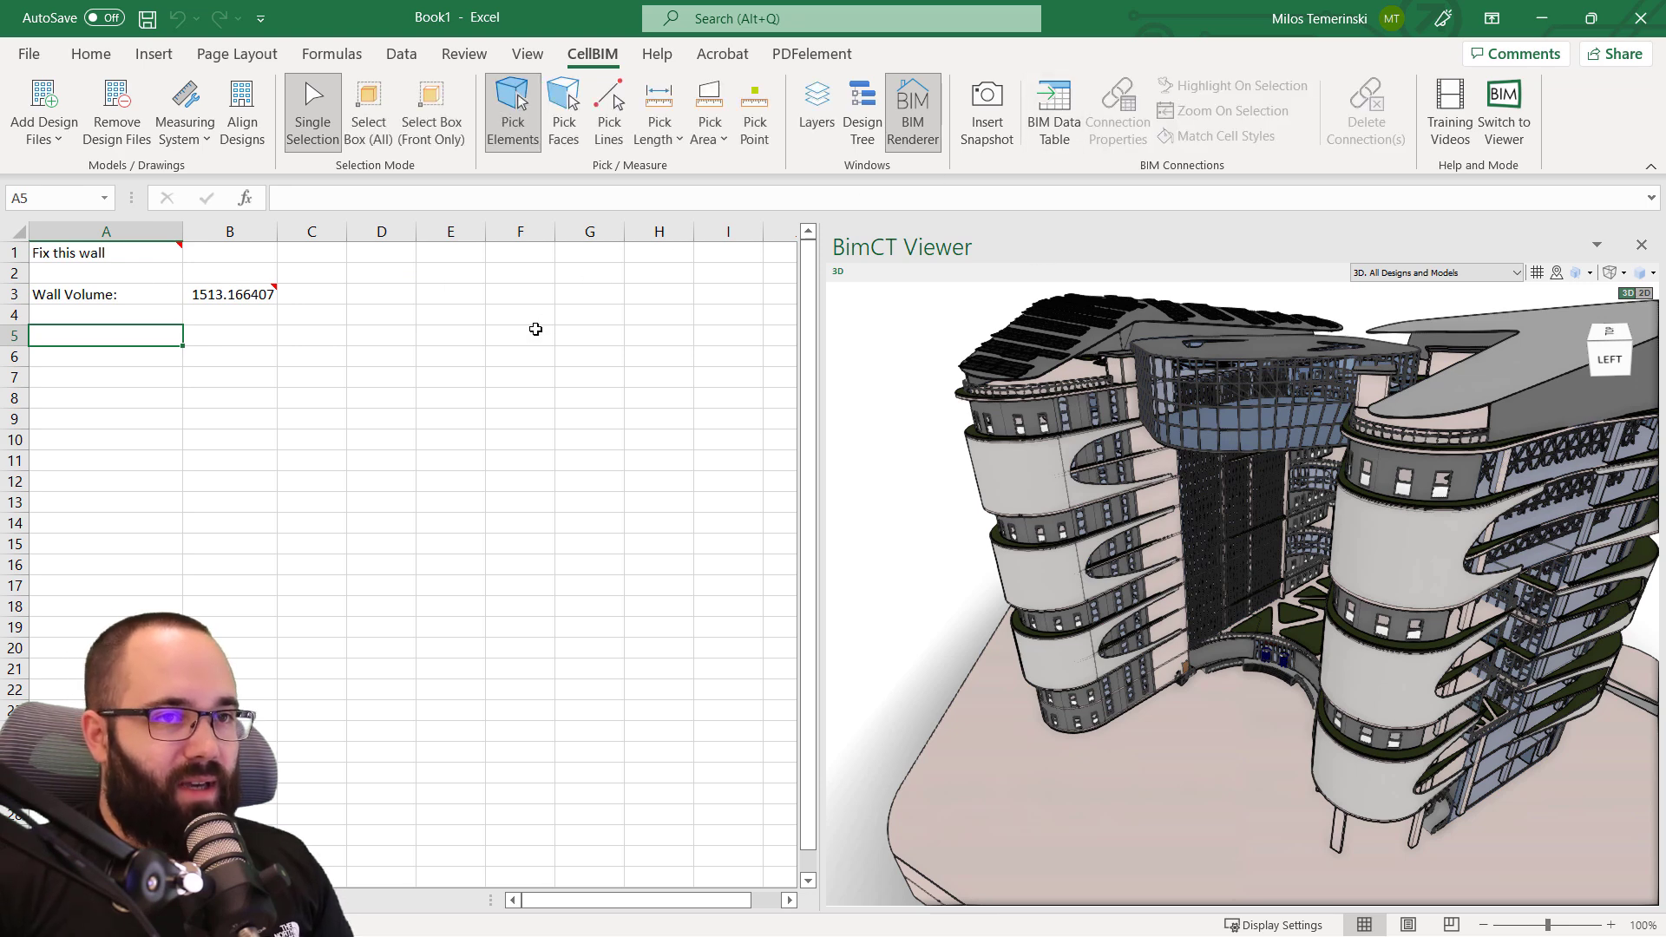
pyautogui.click(142, 255)
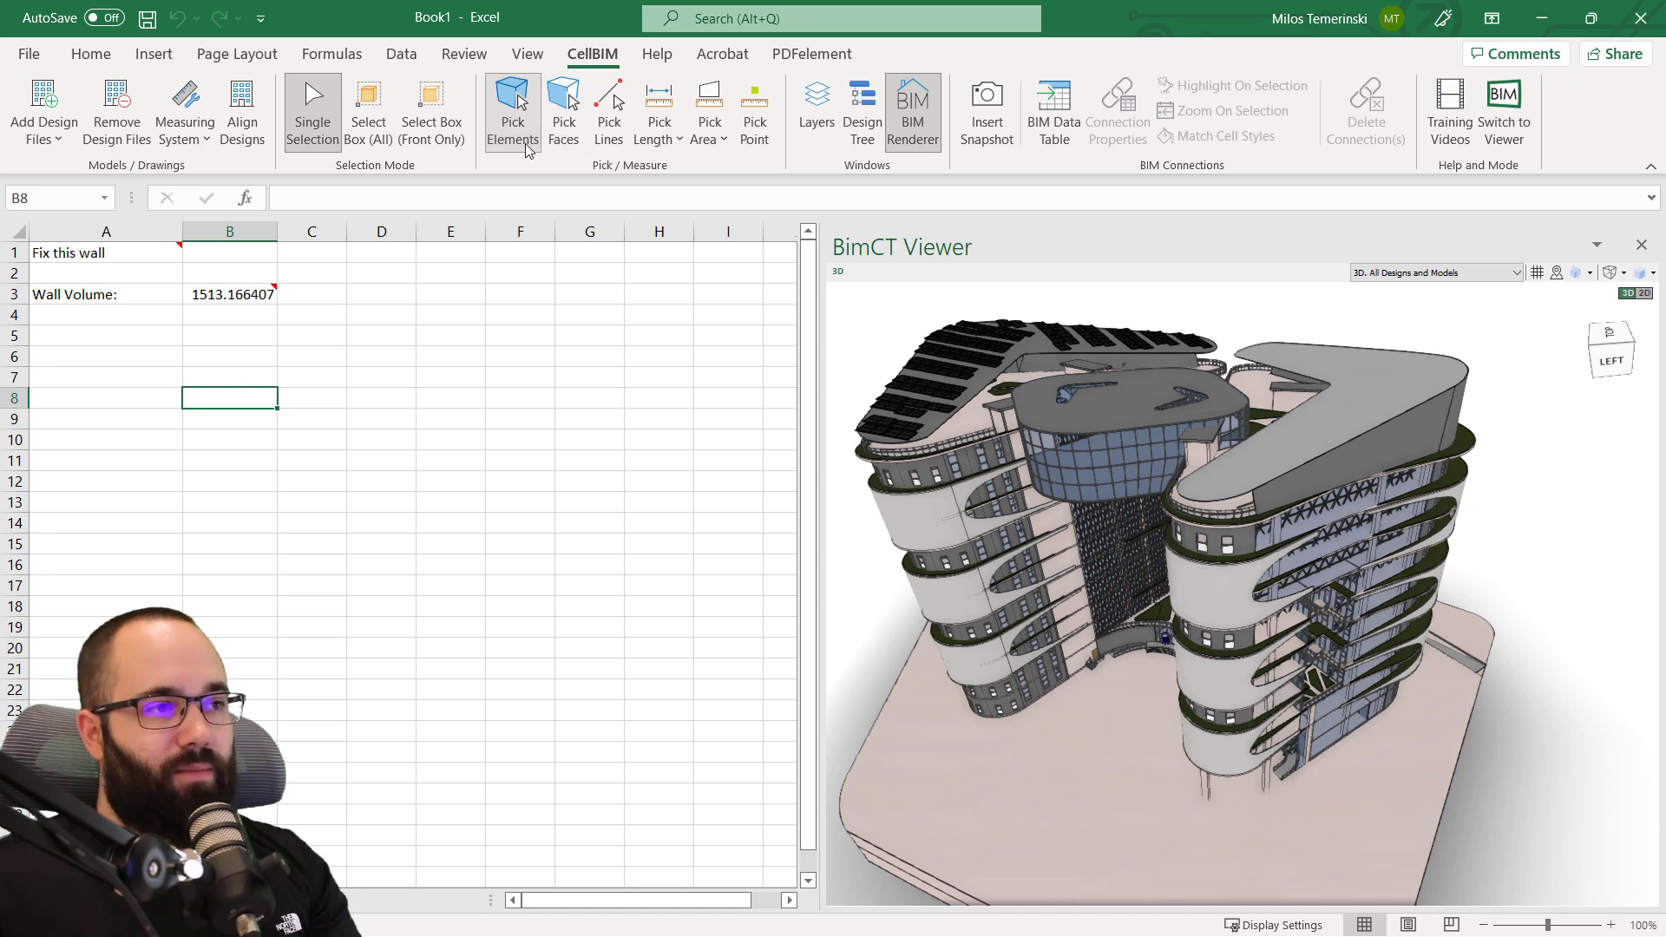
# Use Pick Elements to select a whole window on the front tower and the large ground slab.
pyautogui.scroll(10, 1094, 614)
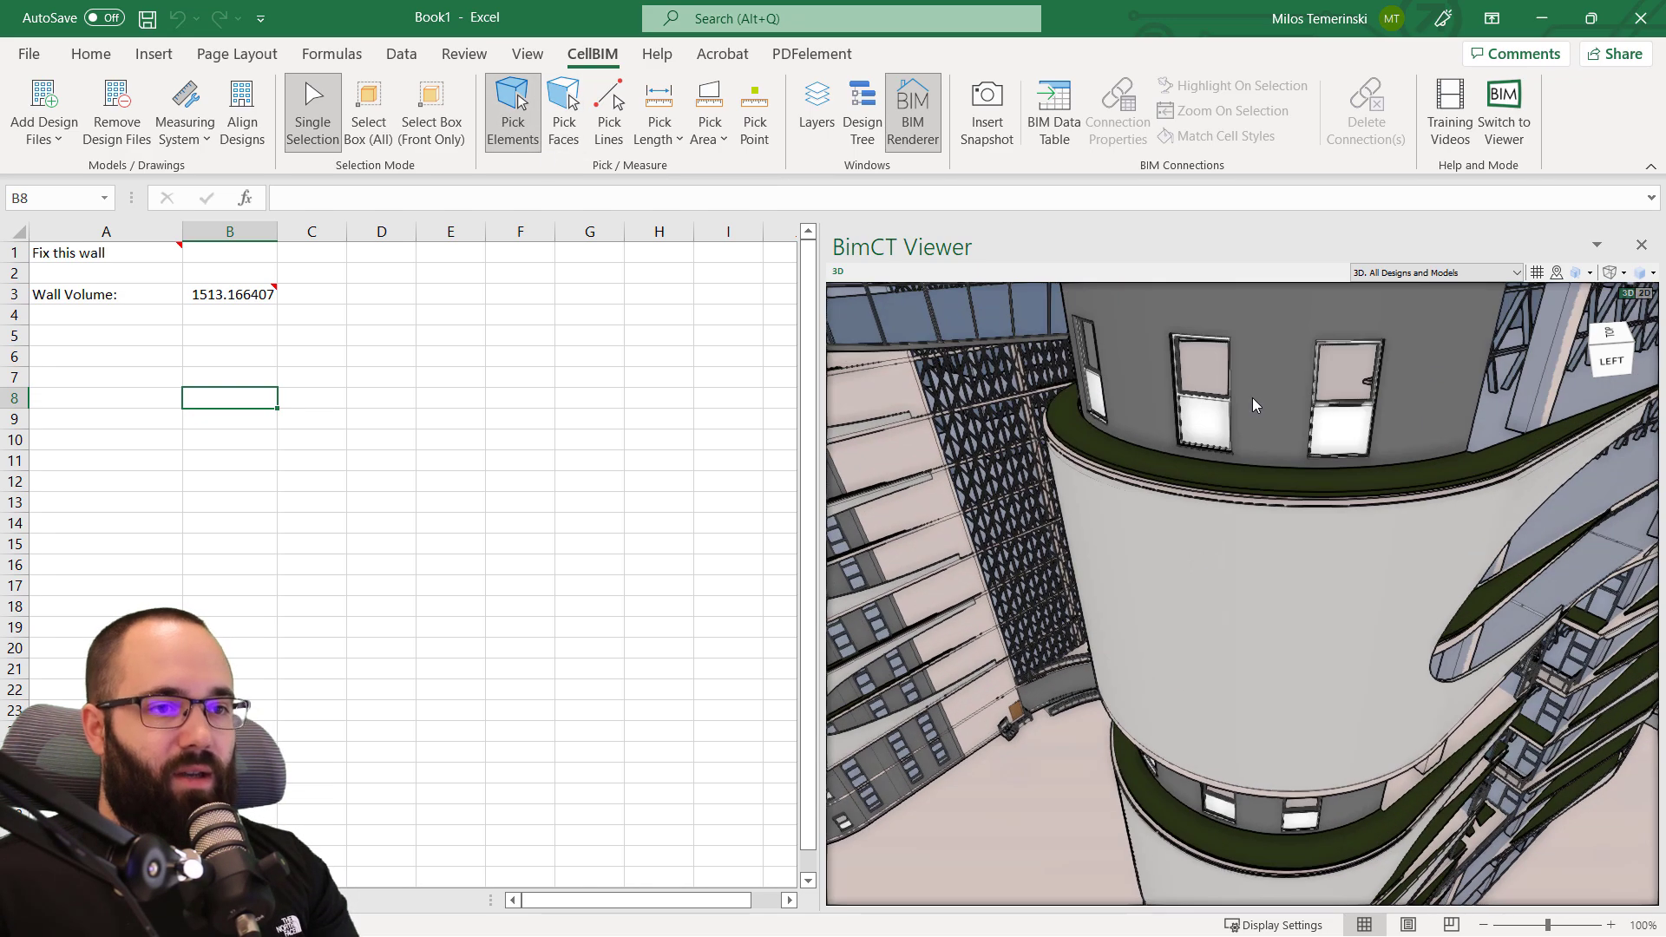
pyautogui.scroll(2, 1198, 454)
pyautogui.click(1179, 473)
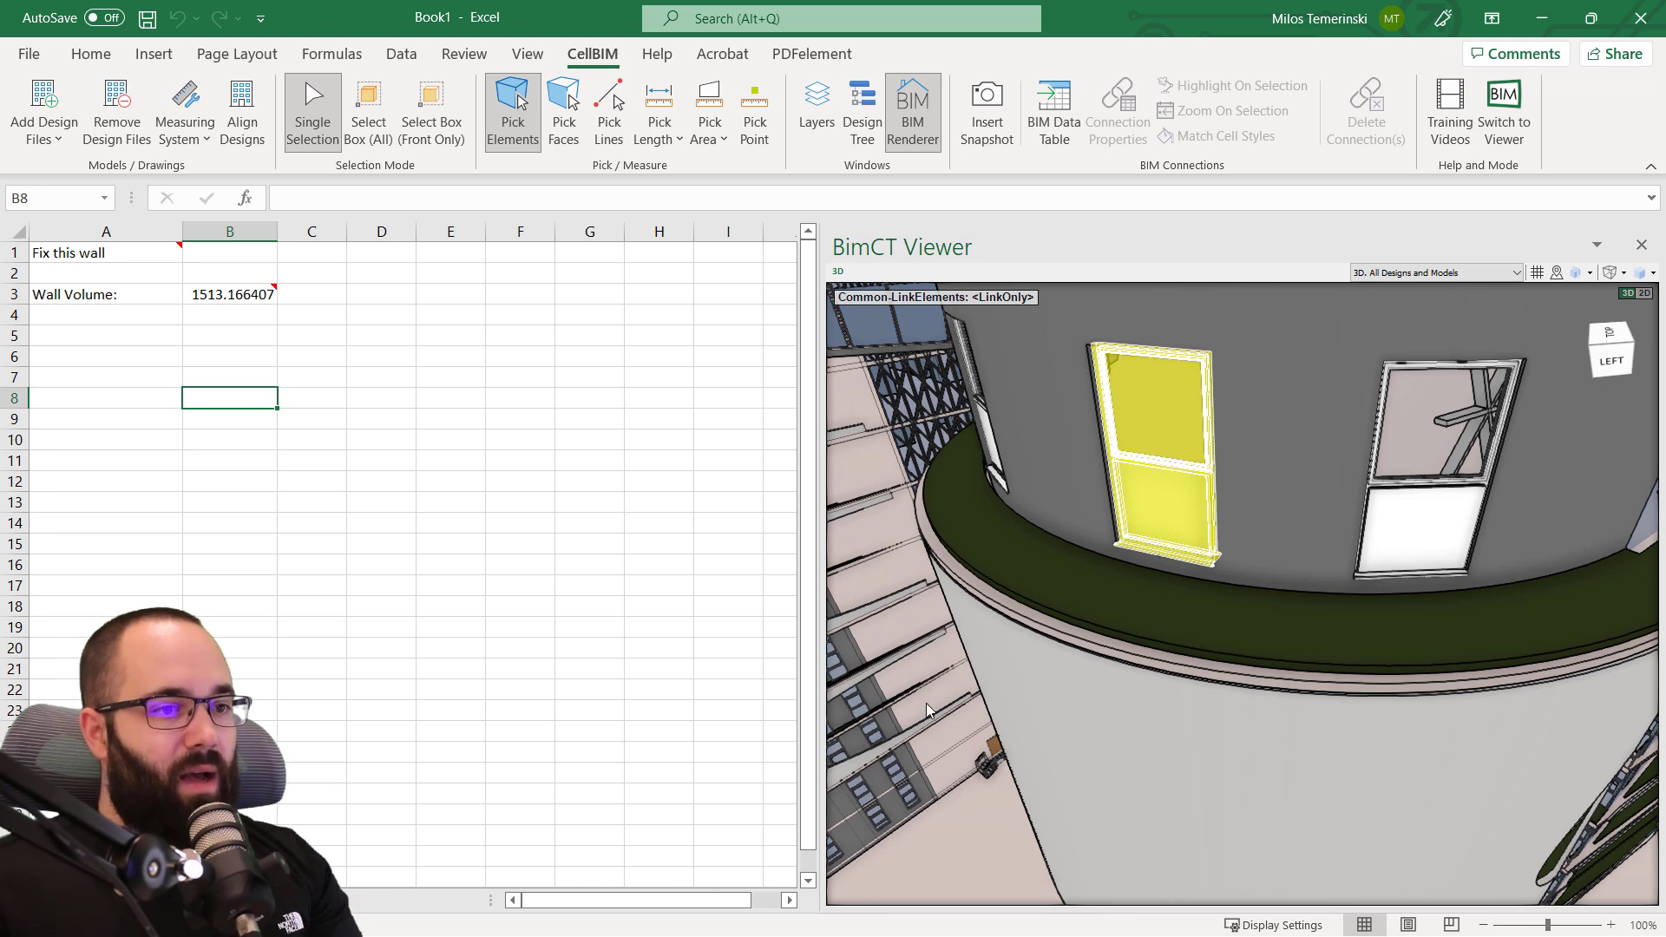
pyautogui.click(982, 833)
pyautogui.scroll(-8, 1043, 726)
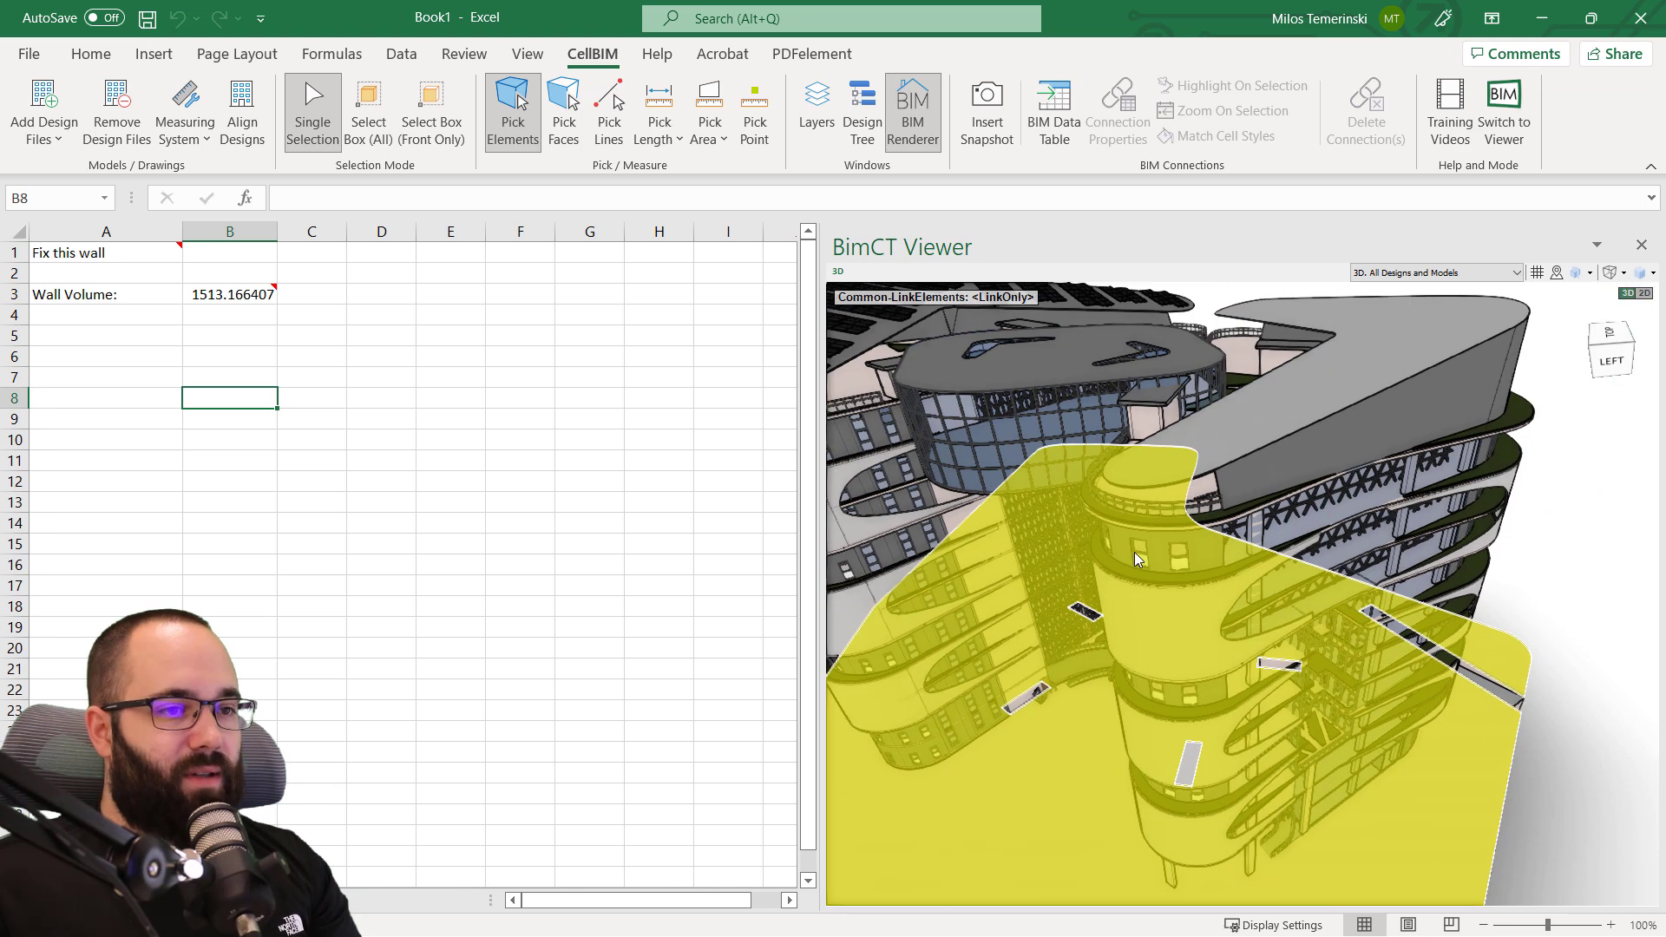
pyautogui.click(1310, 422)
# Use Pick Faces to measure the window frame's front face, the surrounding wall face and the side face of the window opening.
pyautogui.click(564, 113)
pyautogui.scroll(10, 1125, 529)
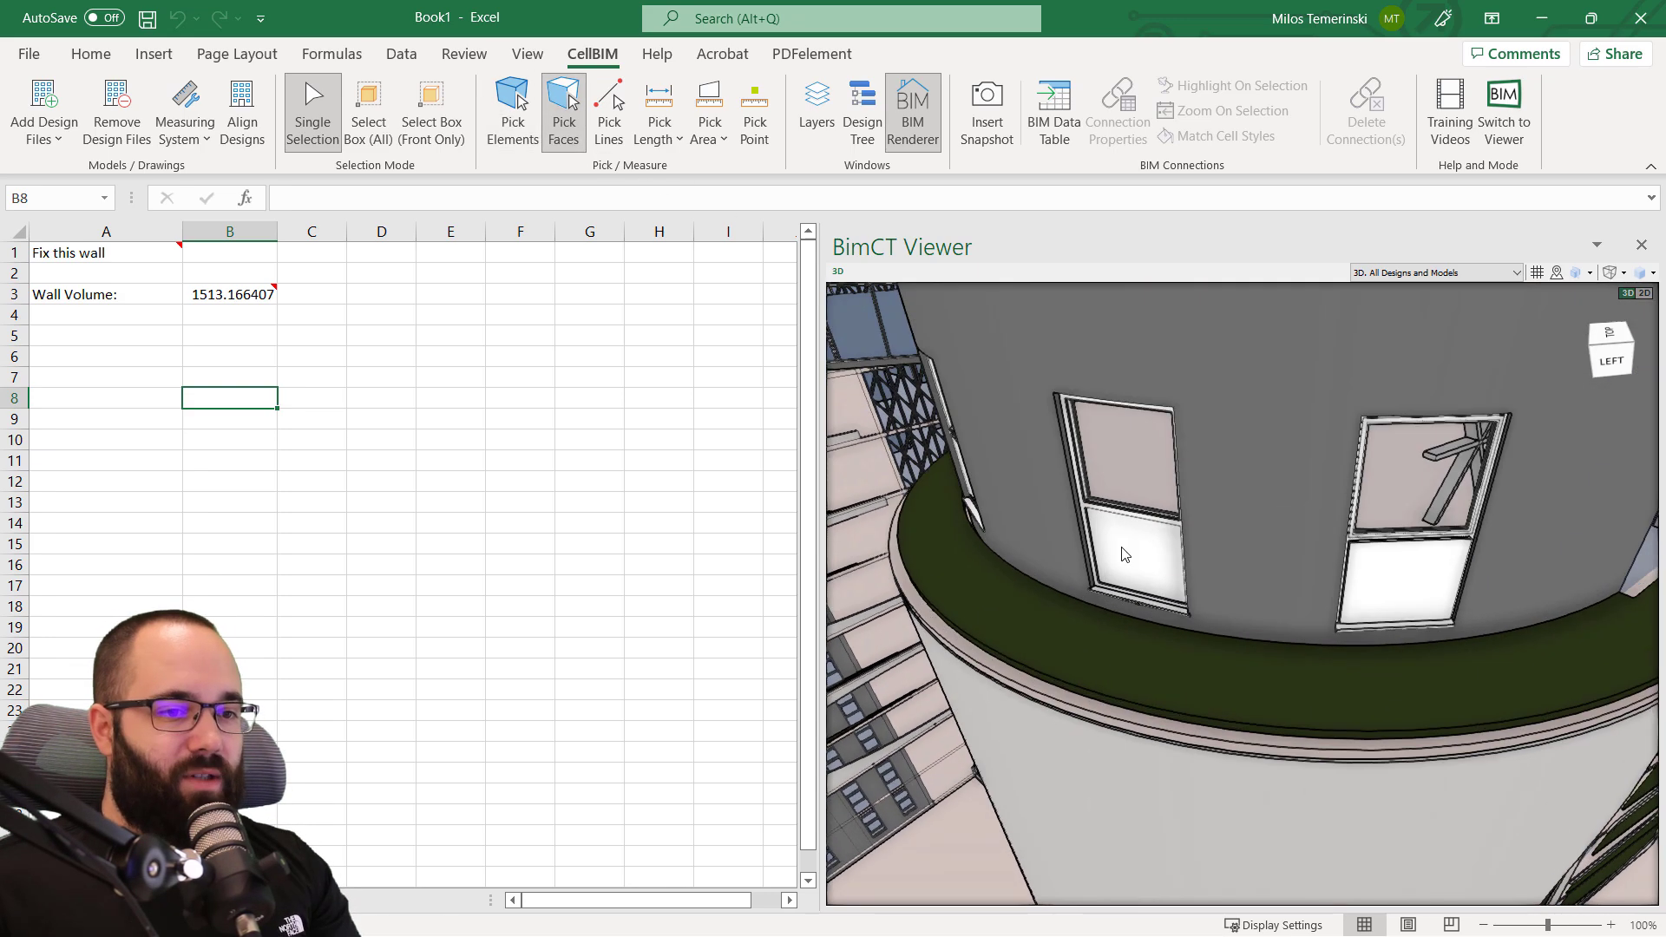
pyautogui.click(1149, 627)
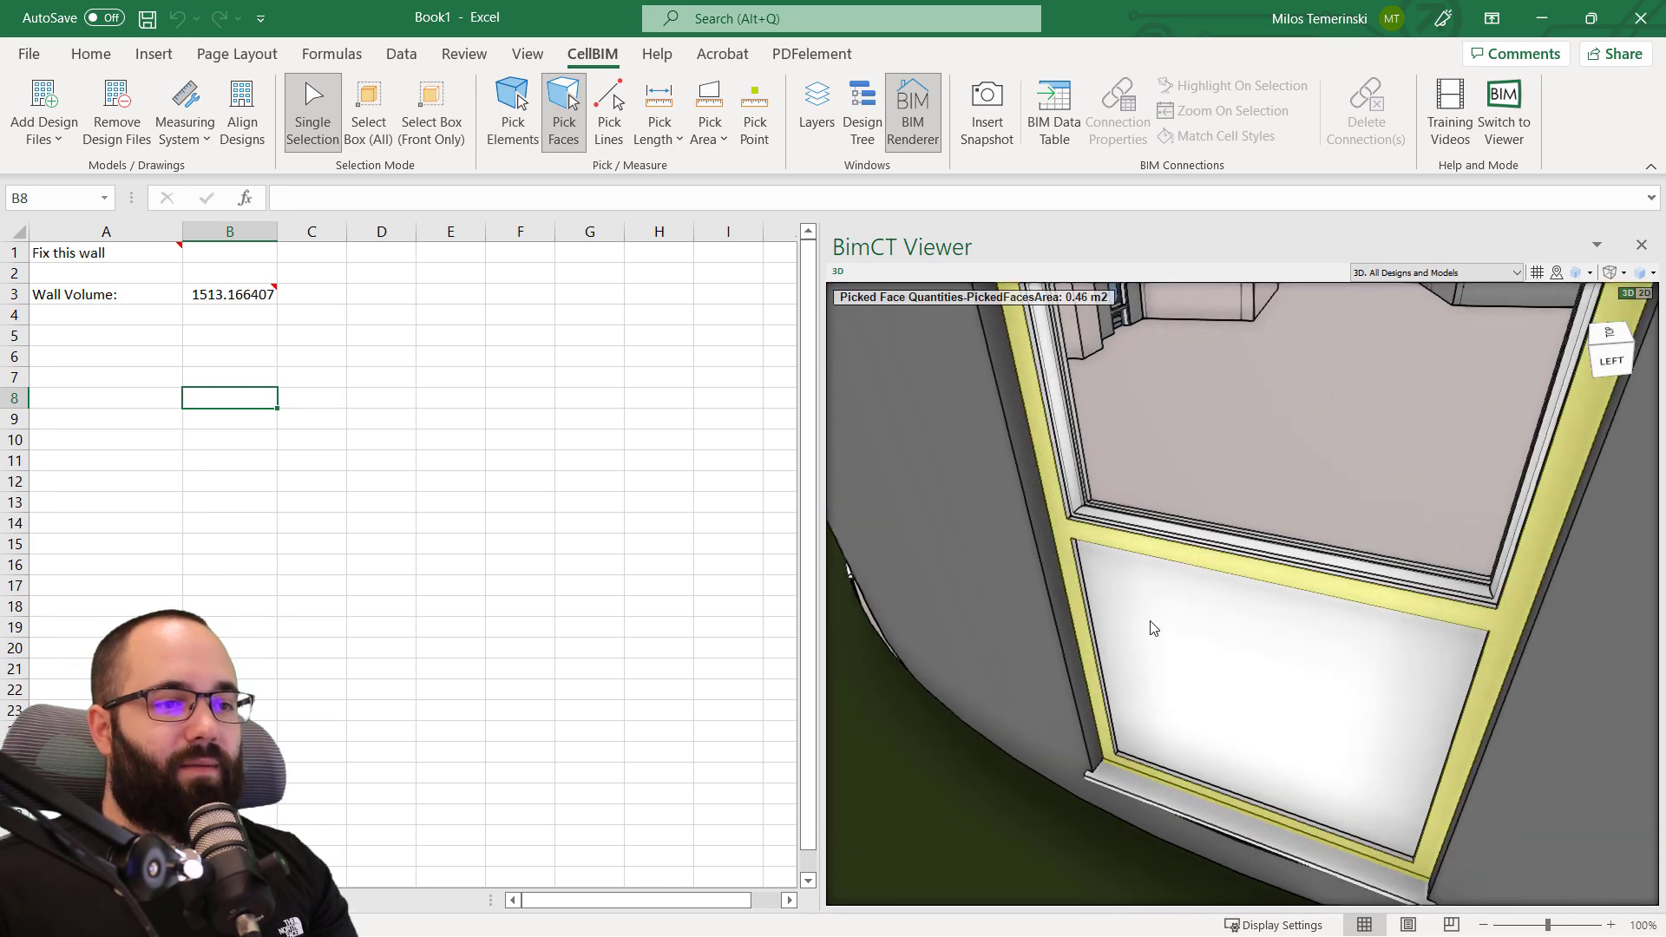
pyautogui.scroll(-5, 1163, 616)
pyautogui.moveTo(1178, 601); pyautogui.dragTo(1177, 603)
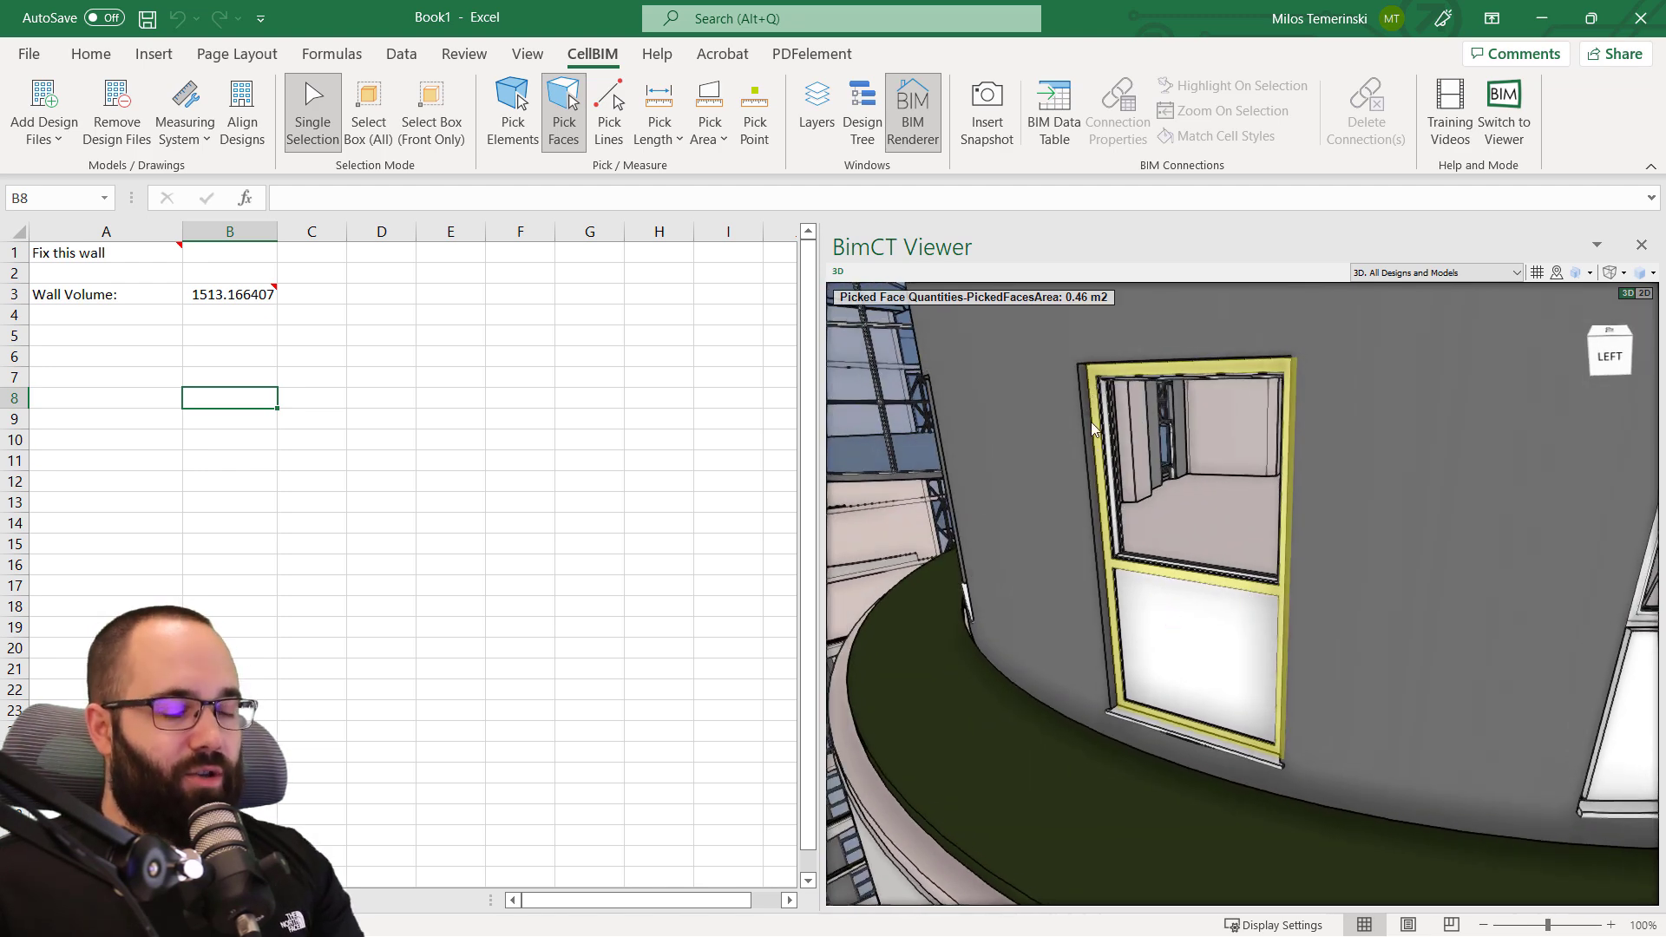
pyautogui.click(1020, 501)
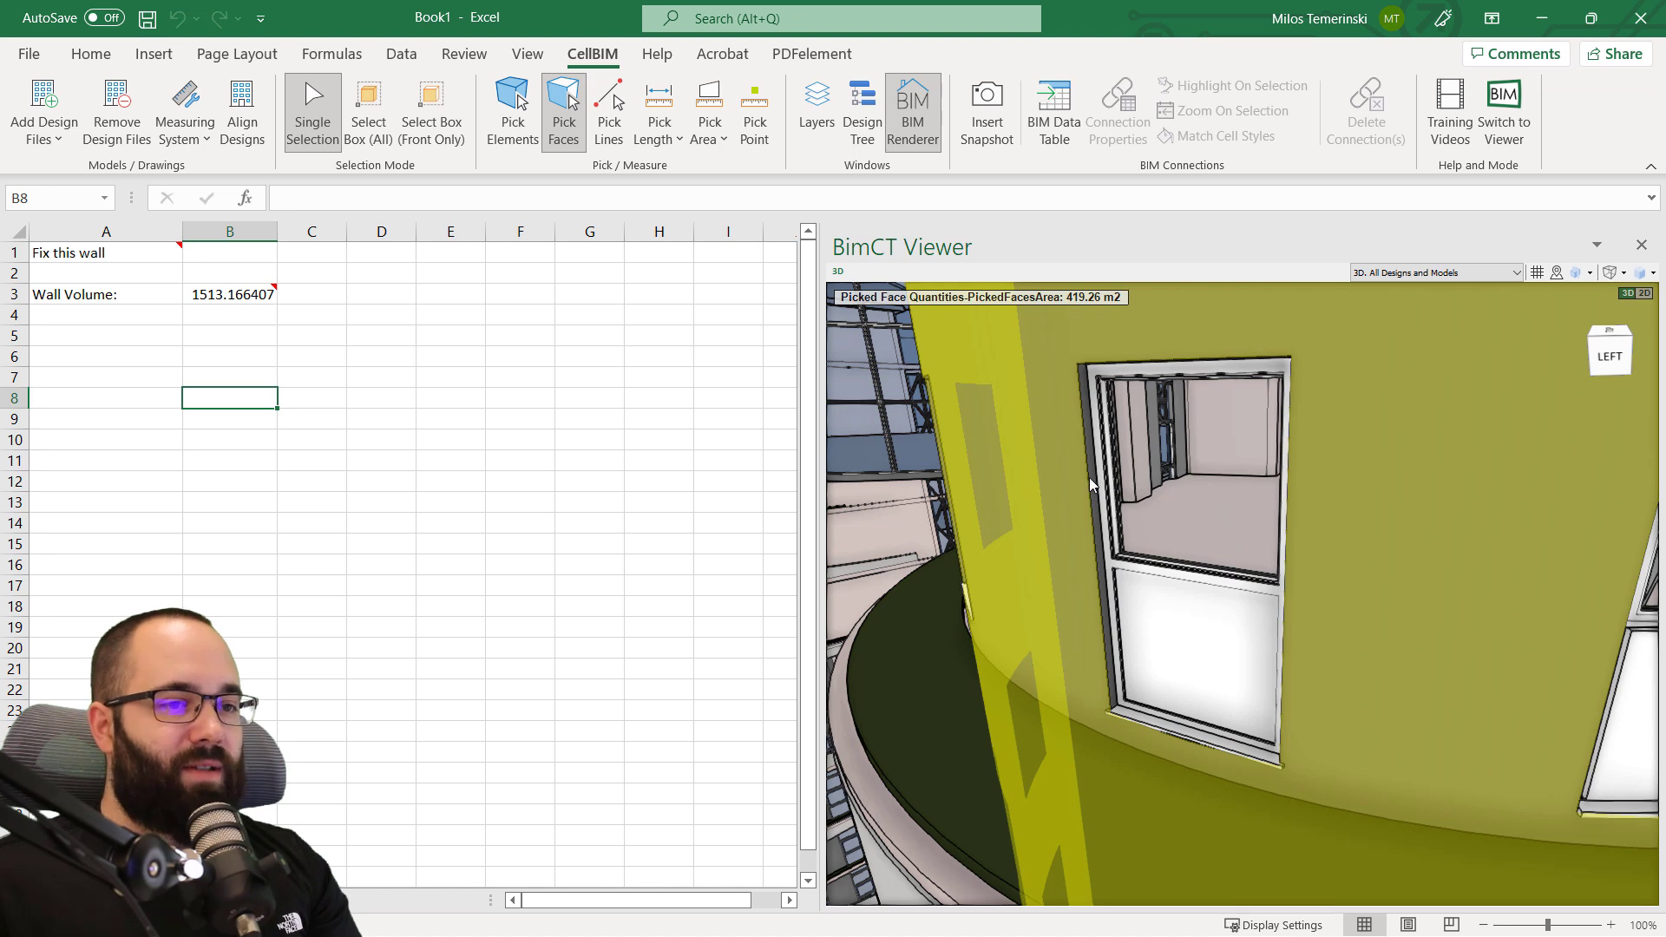
pyautogui.click(1091, 515)
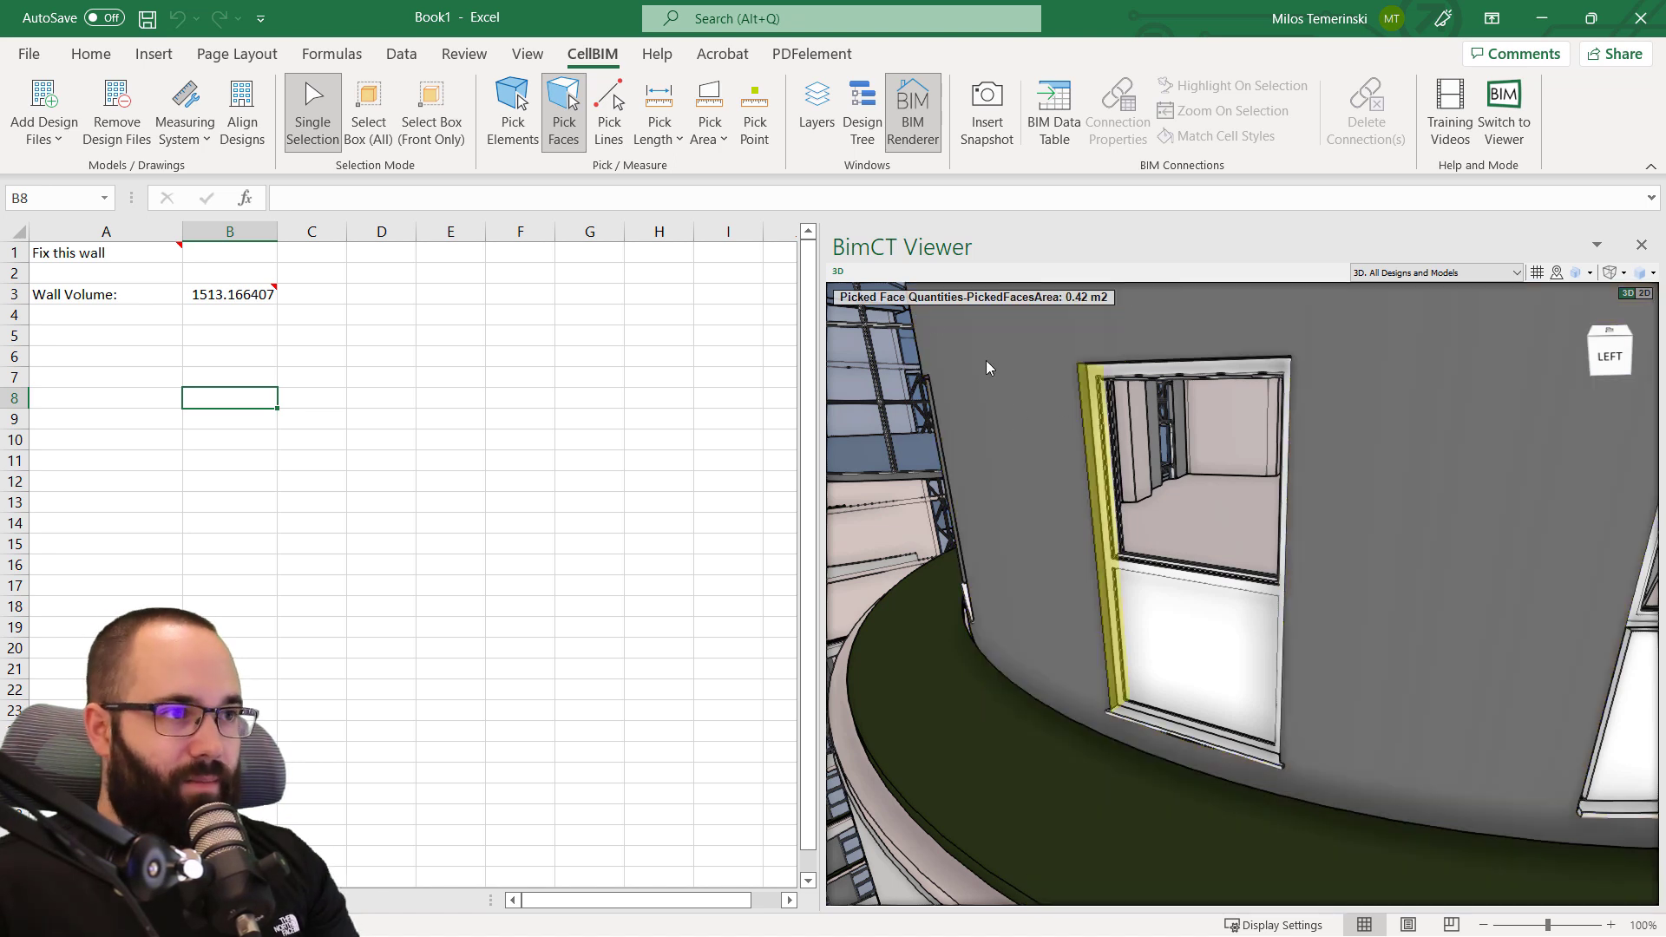
# Use Pick Lines to measure the window's horizontal middle line and the vertical edge of its opening.
pyautogui.click(607, 137)
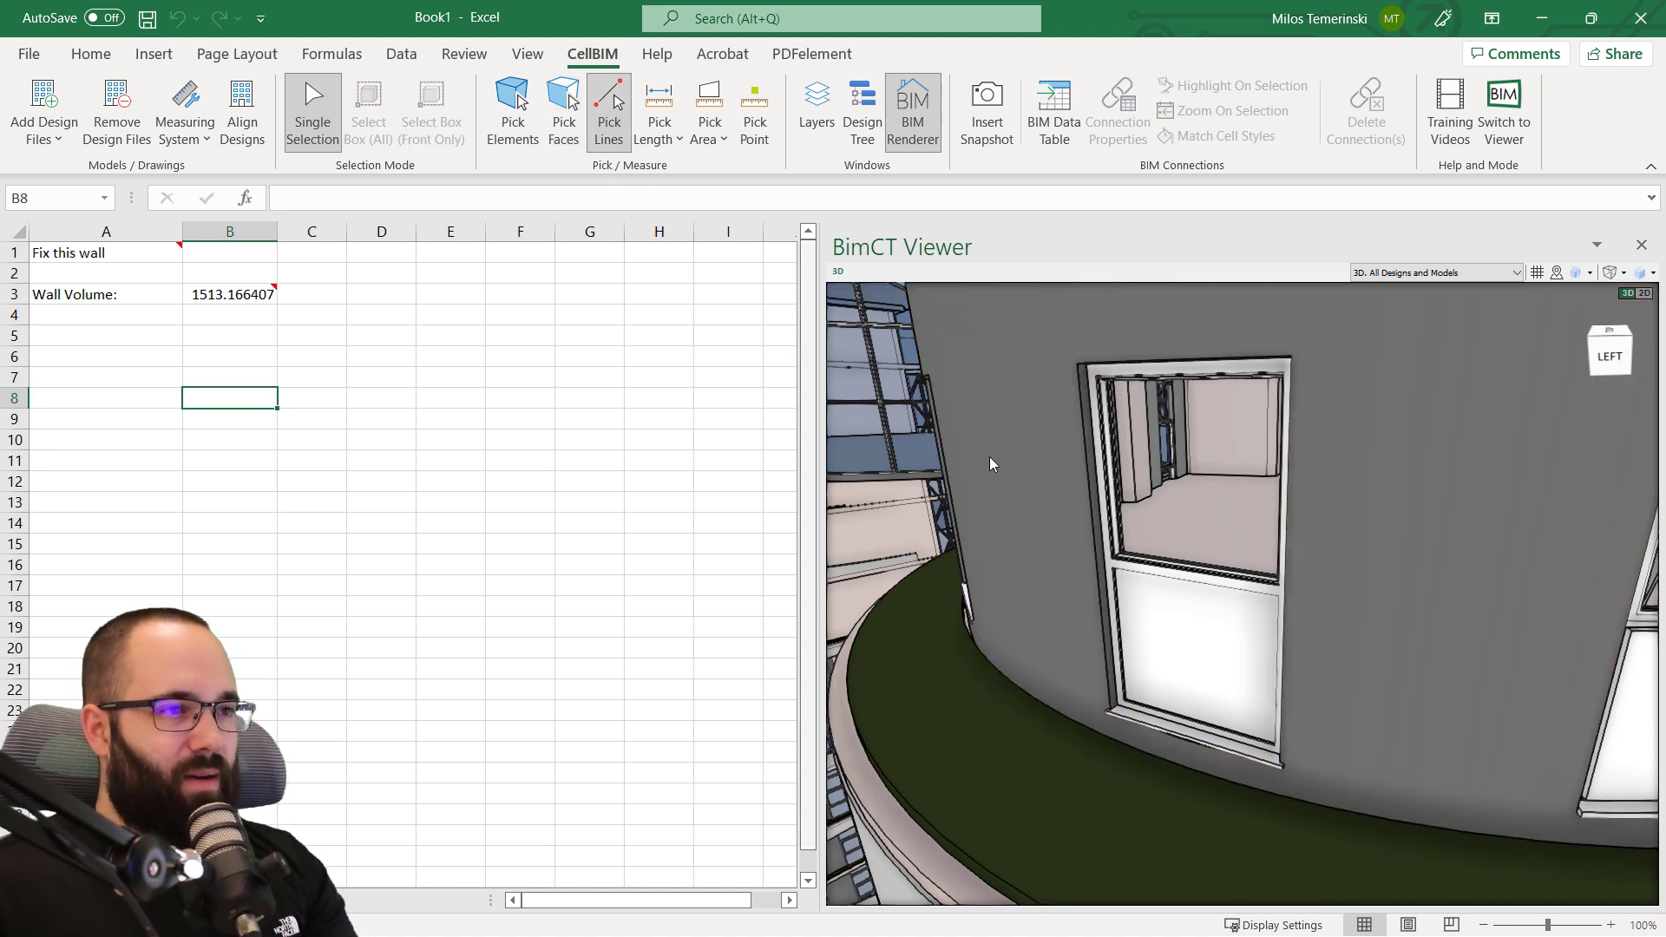
pyautogui.click(1128, 570)
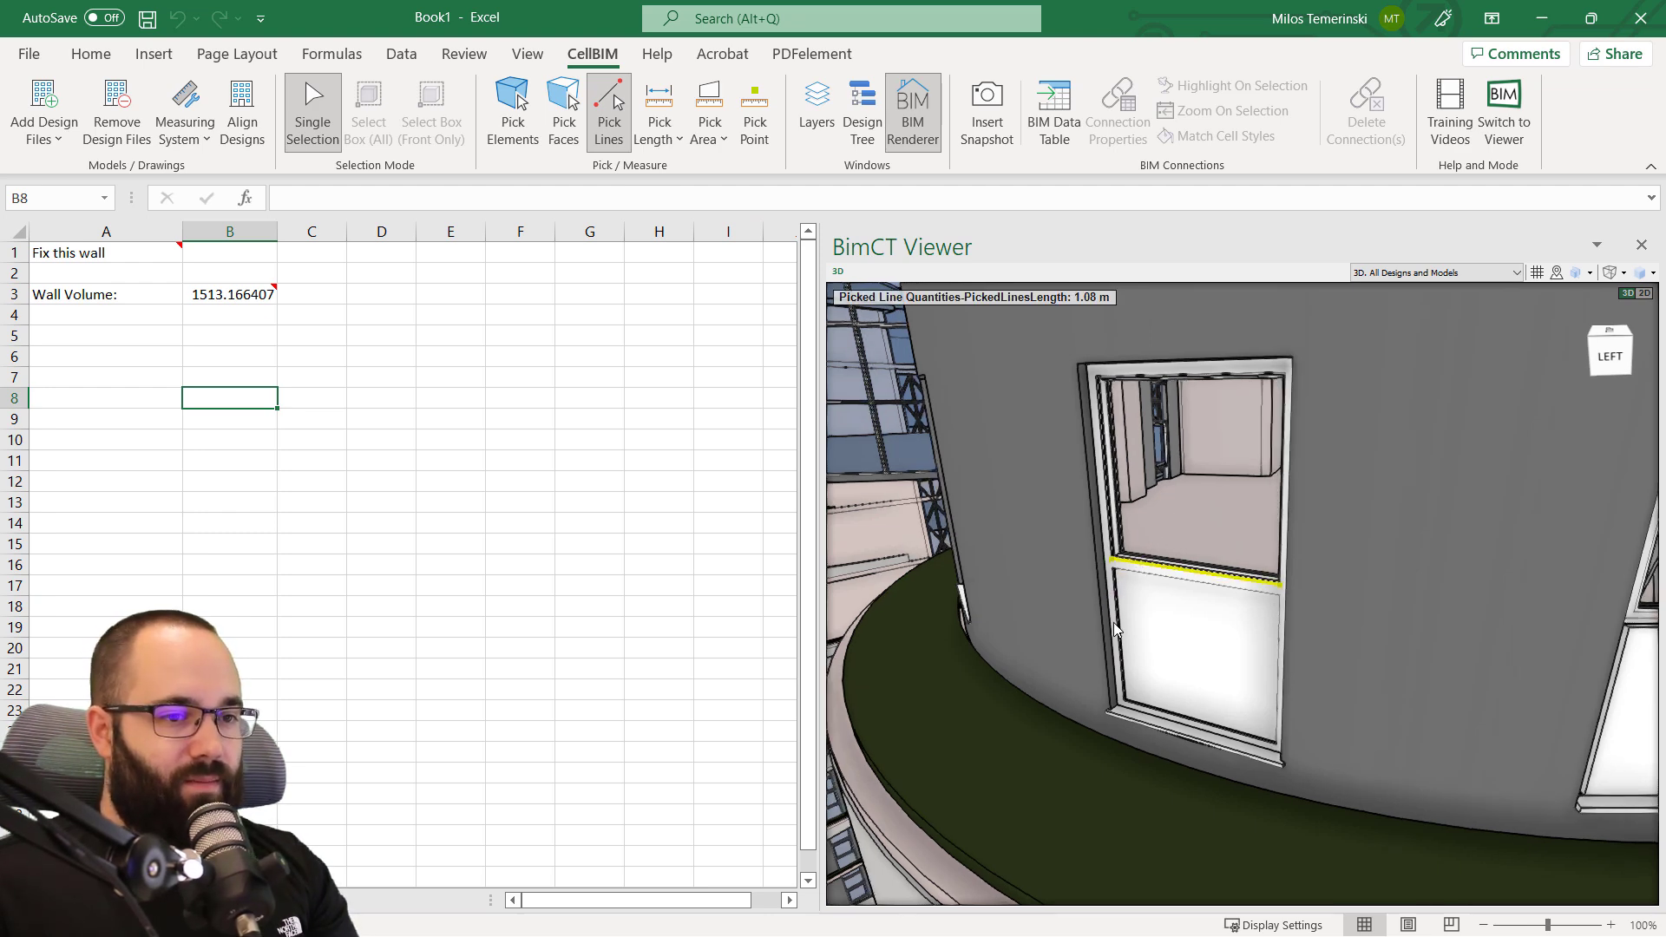
pyautogui.moveTo(1112, 622); pyautogui.dragTo(1102, 626)
pyautogui.click(1100, 655)
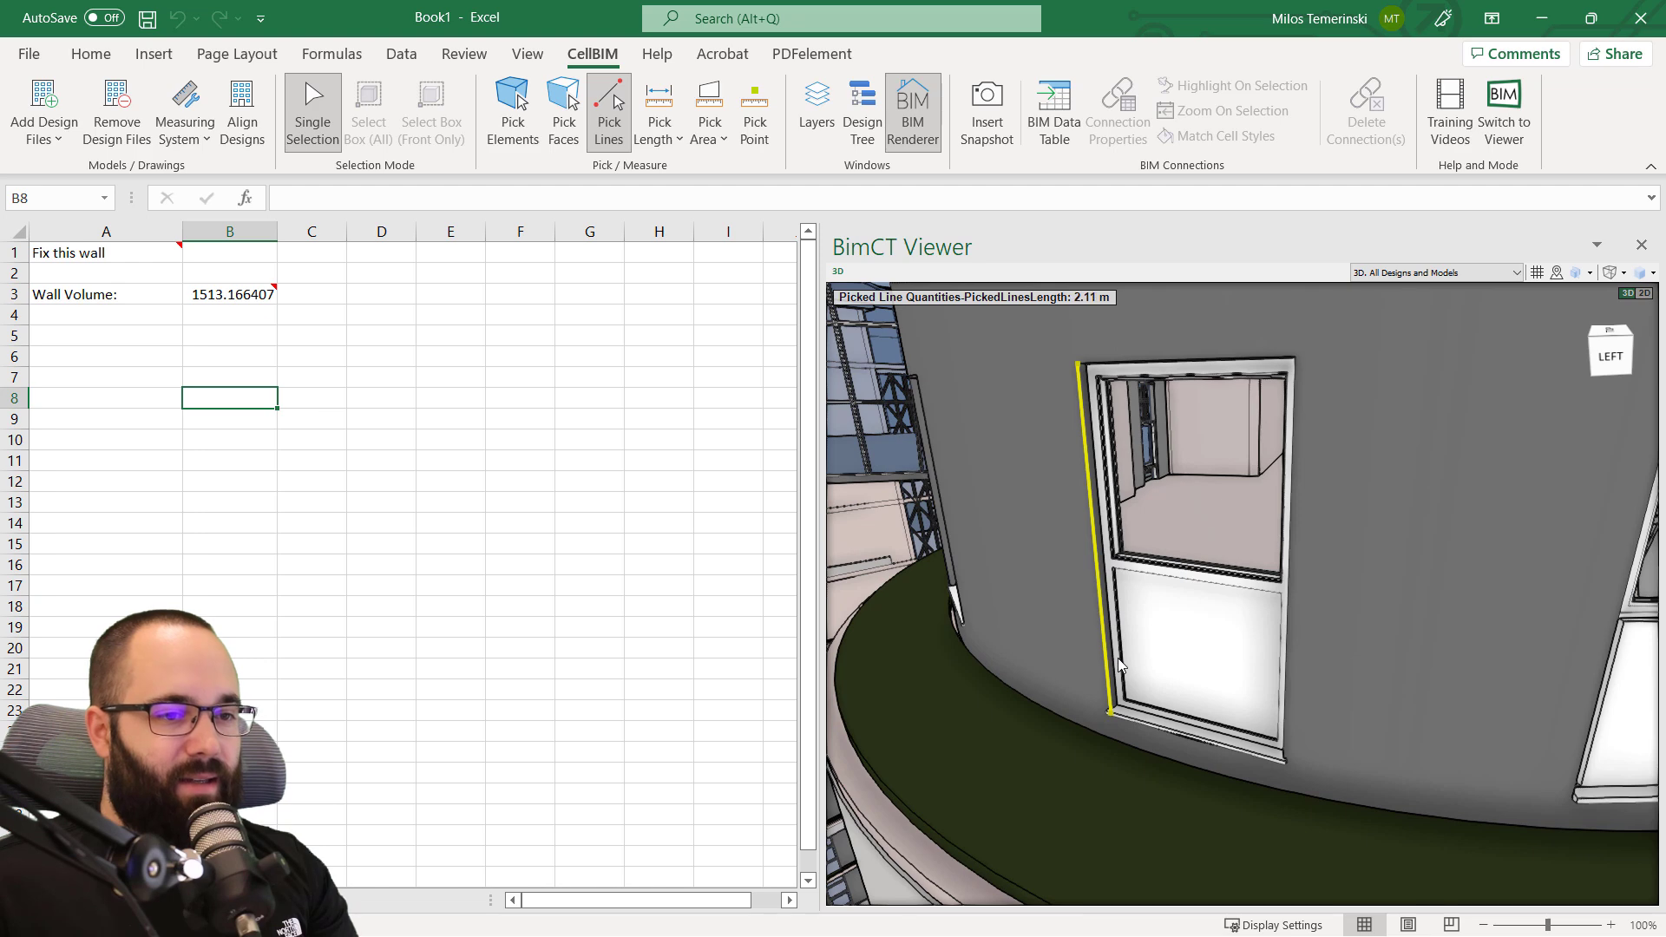
# Open the picked line's property list and review the wall quantities available for linking.
pyautogui.click(998, 297)
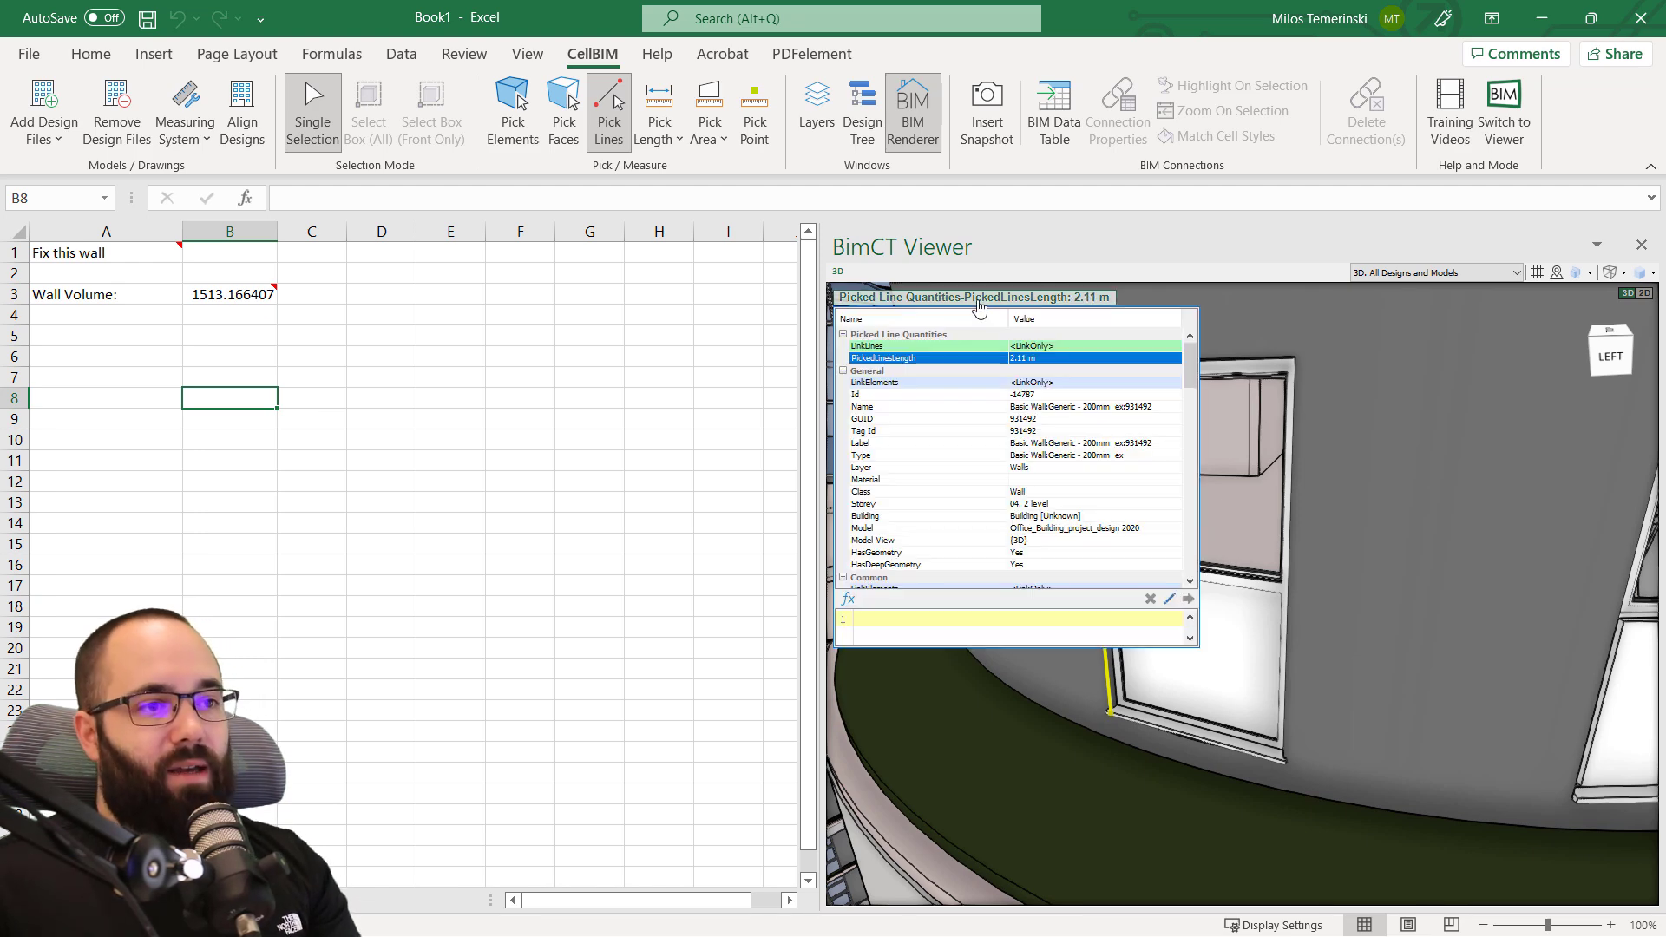
pyautogui.scroll(-2, 972, 431)
pyautogui.scroll(-6, 972, 432)
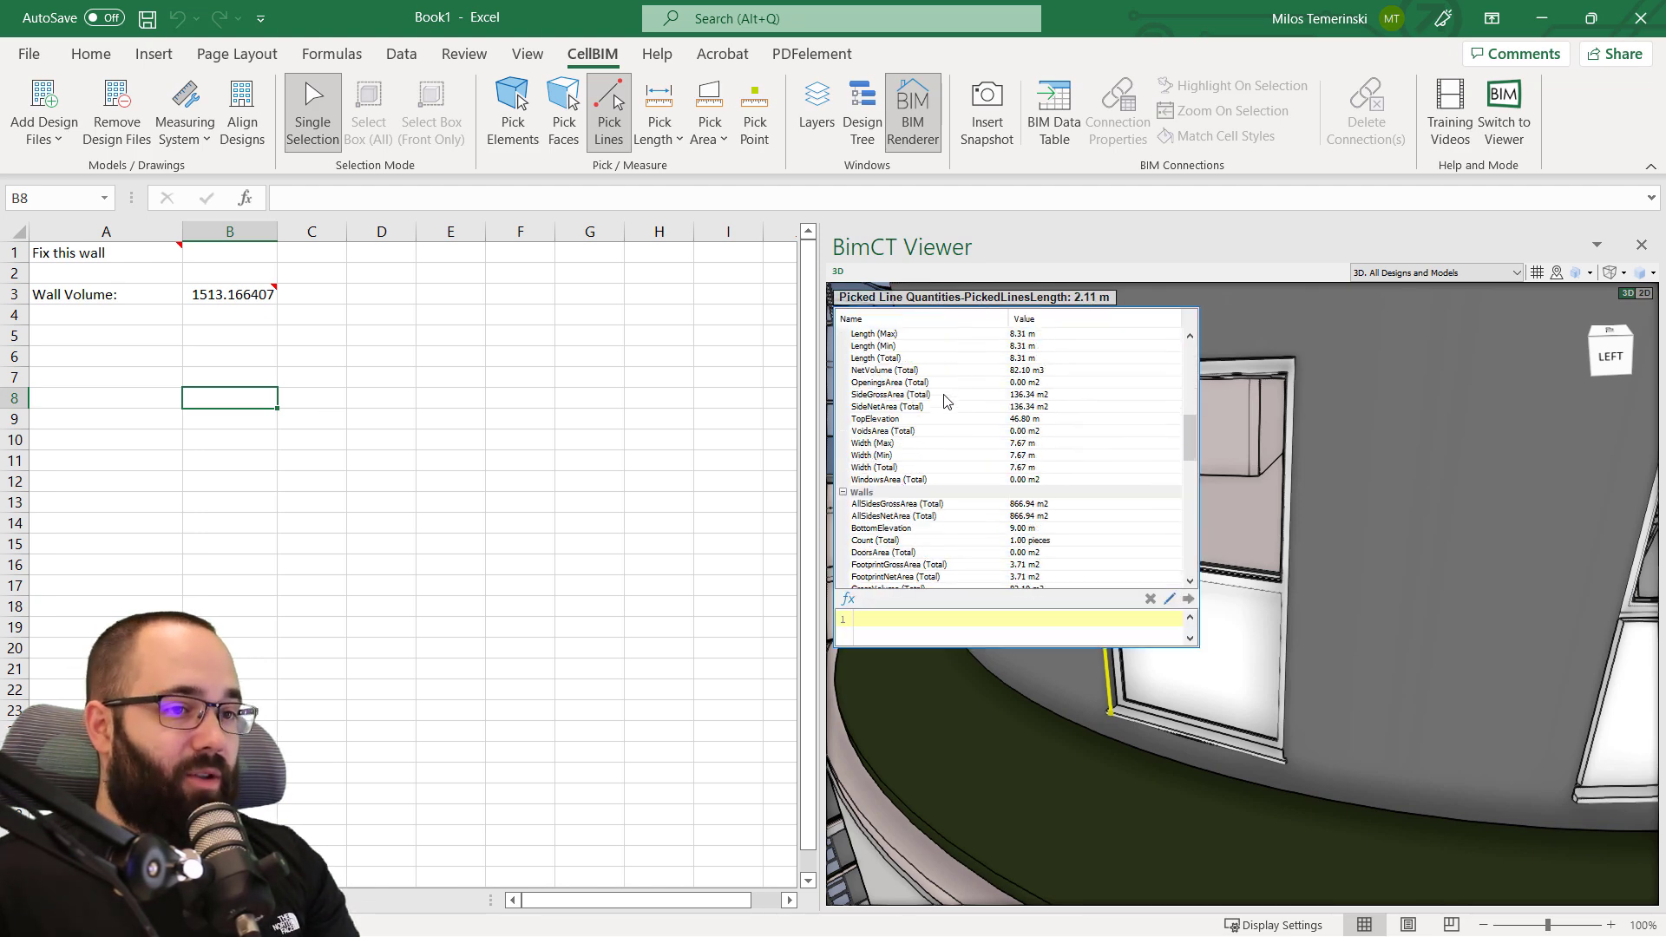
pyautogui.scroll(3, 961, 492)
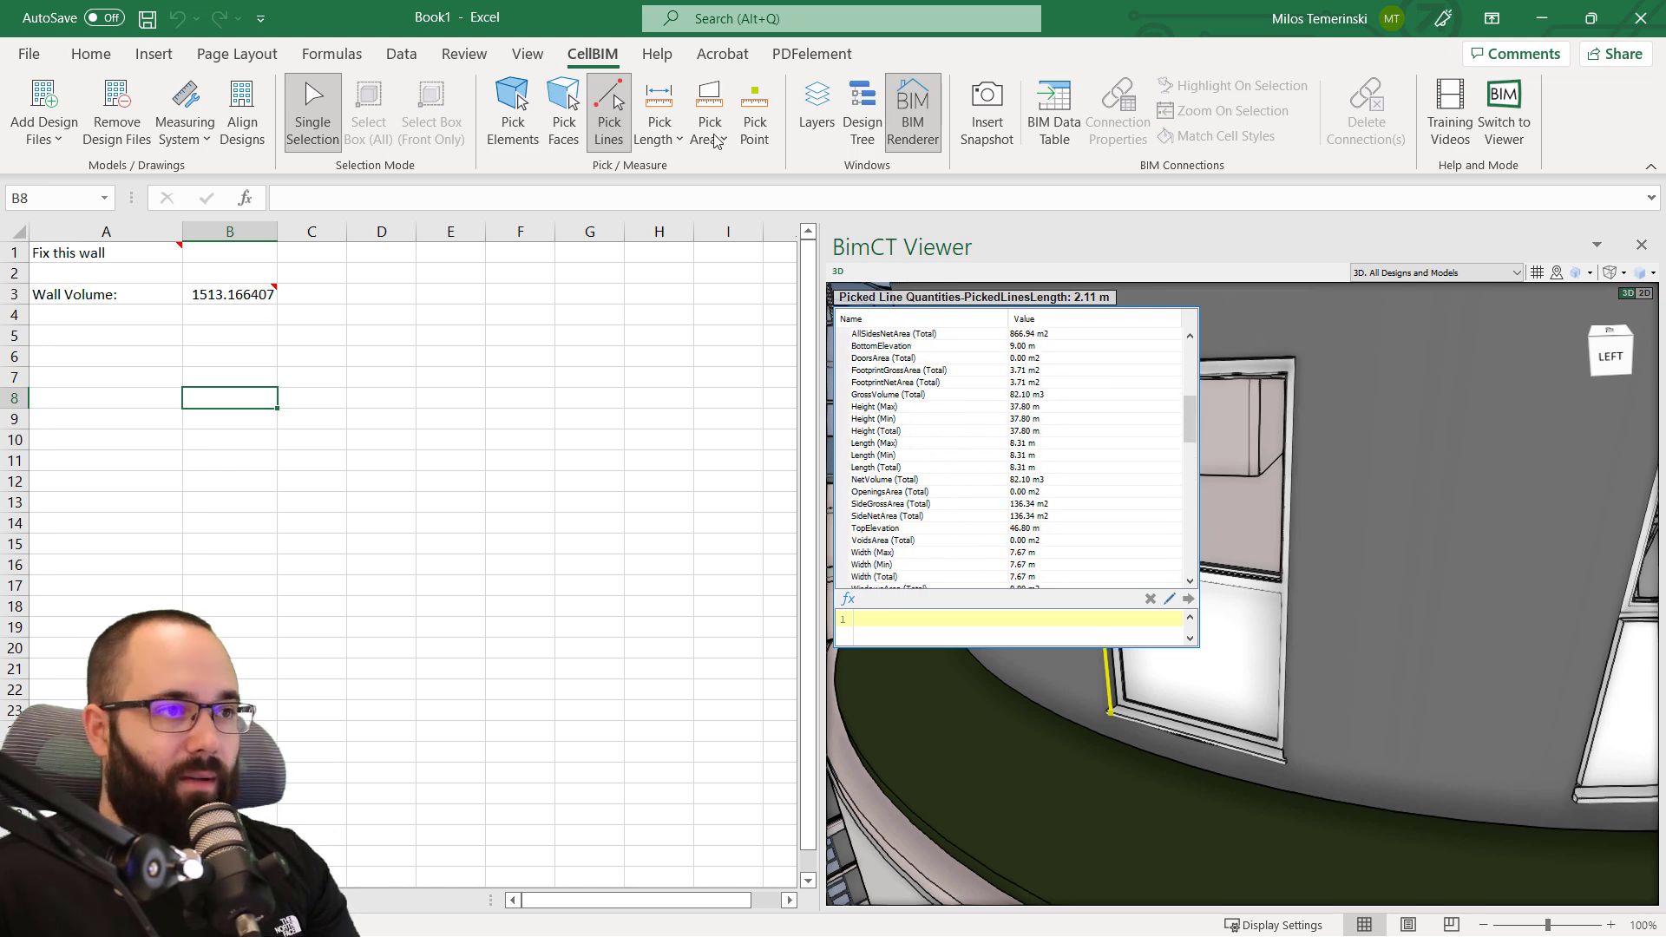
# Use Pick Length to measure the straight distance between the outer ends of the entrance steps' bottom edge, and review the measurement's property list.
pyautogui.click(659, 117)
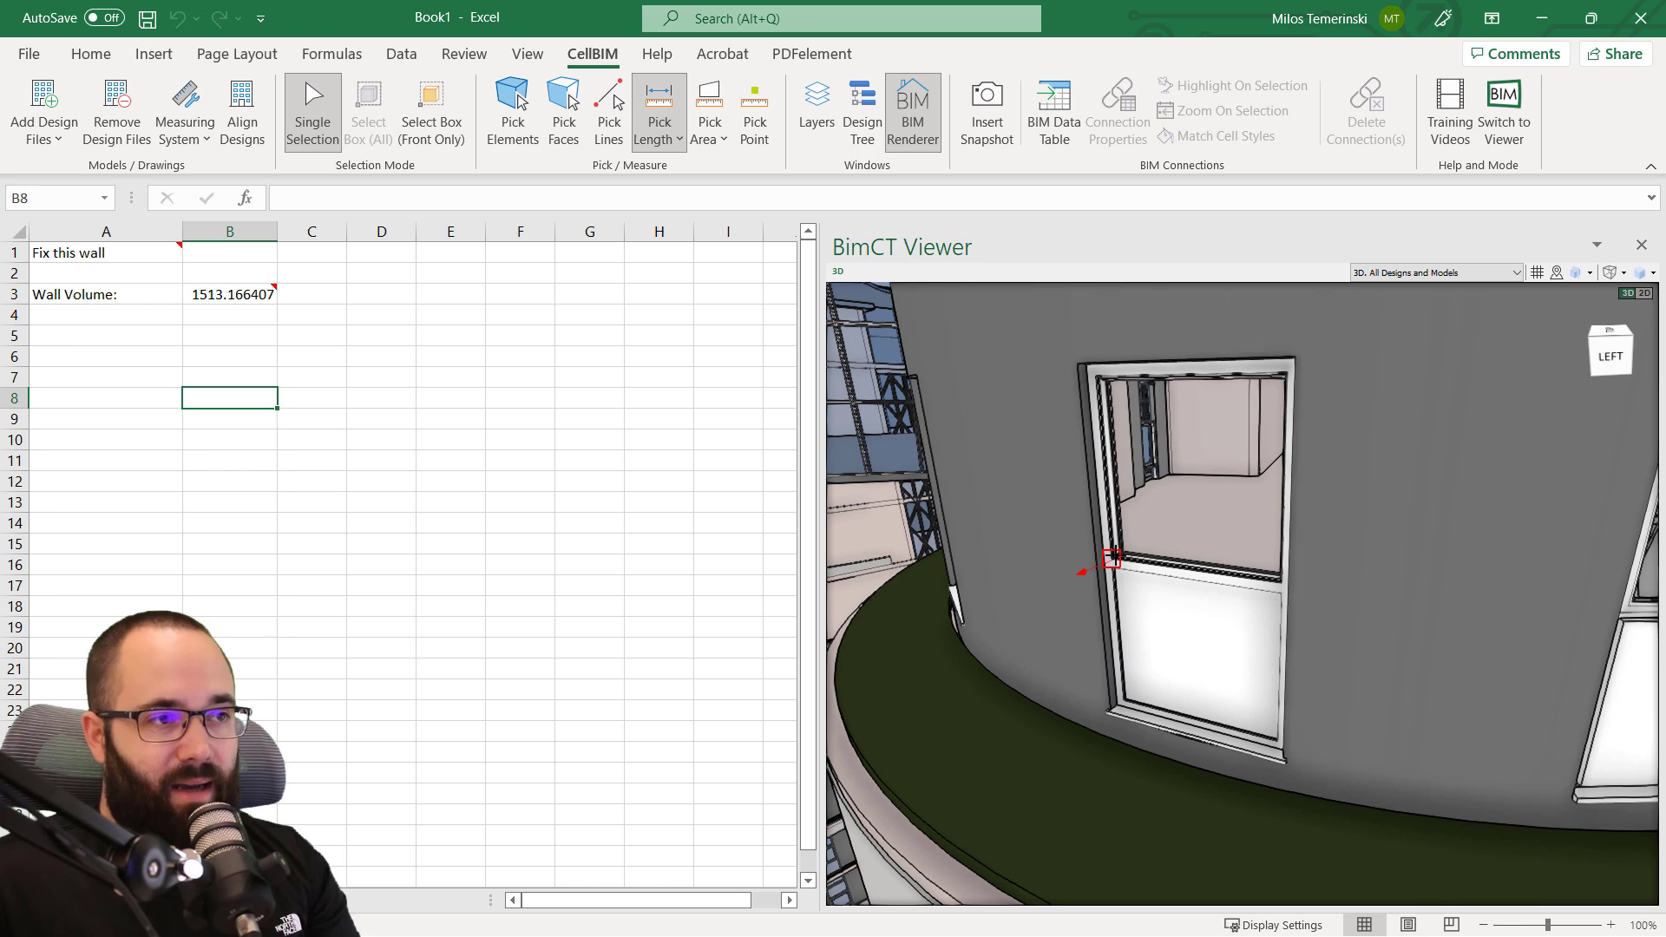
pyautogui.scroll(1, 1142, 569)
pyautogui.scroll(-2, 1165, 580)
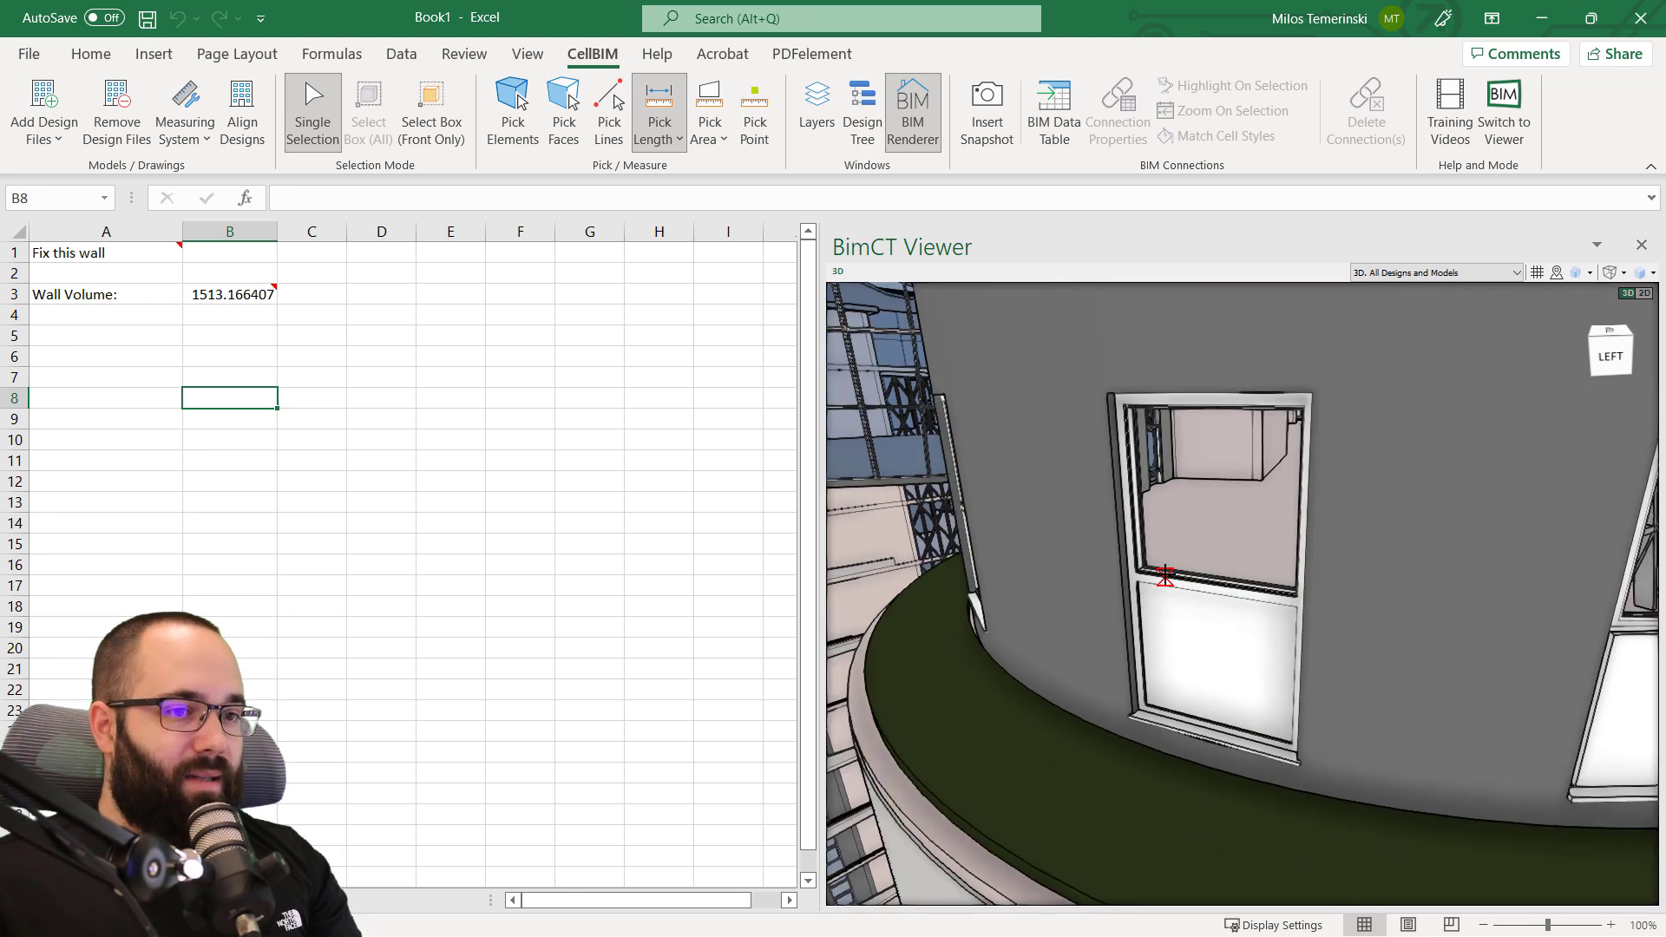
pyautogui.scroll(2, 1164, 581)
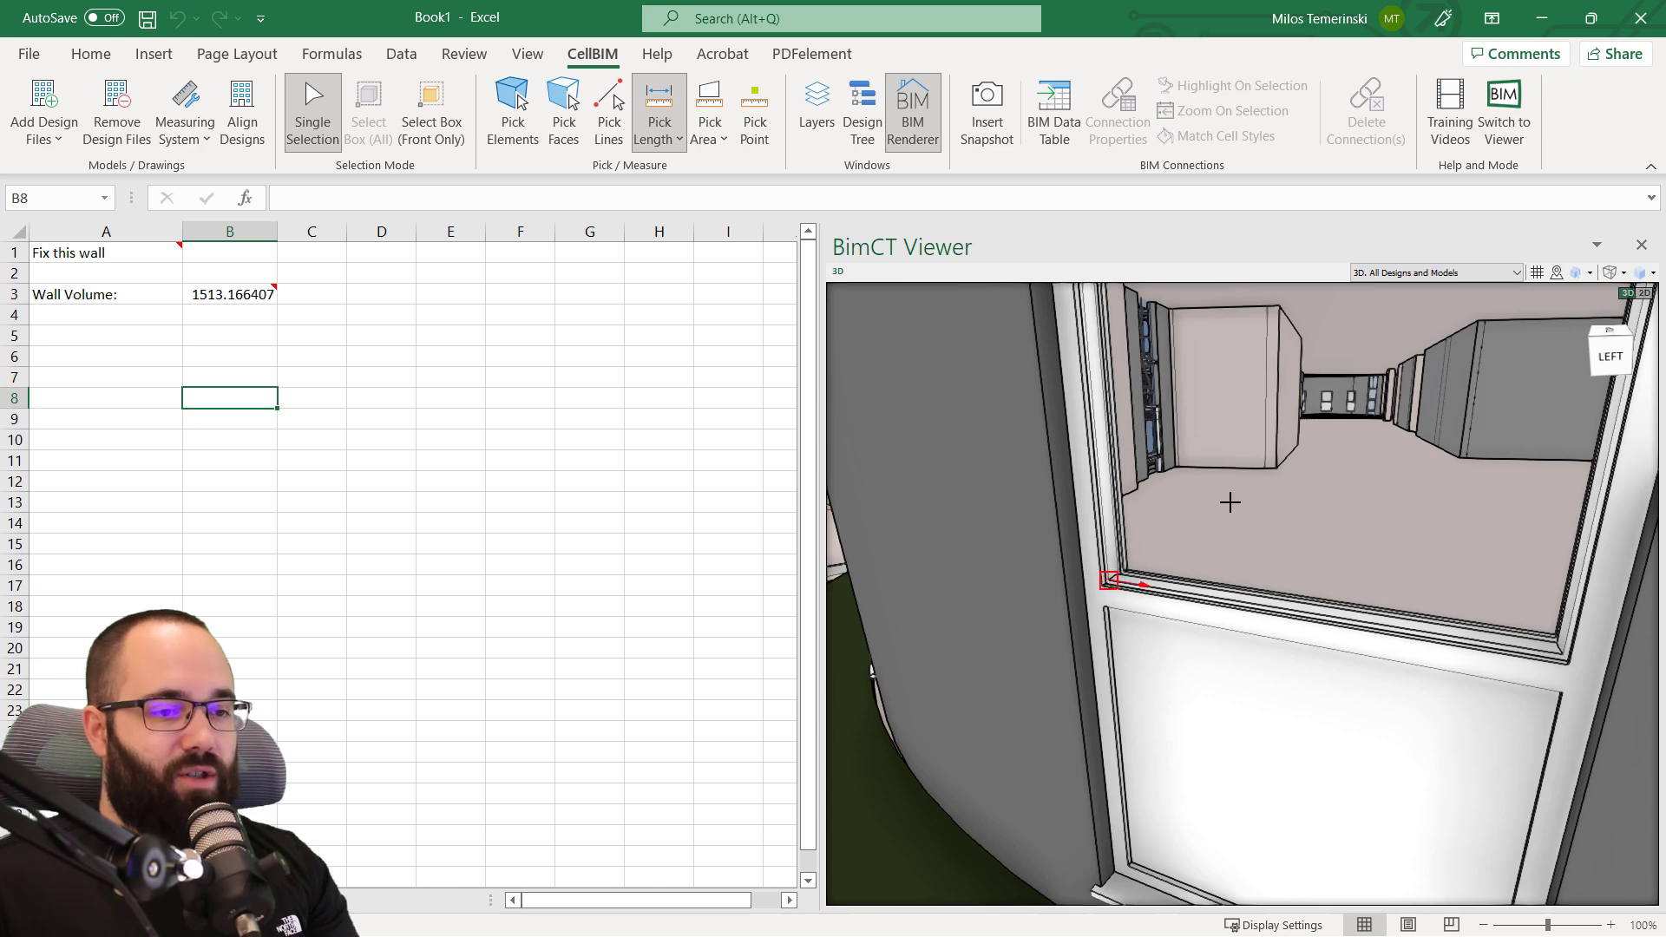
pyautogui.scroll(-5, 1284, 569)
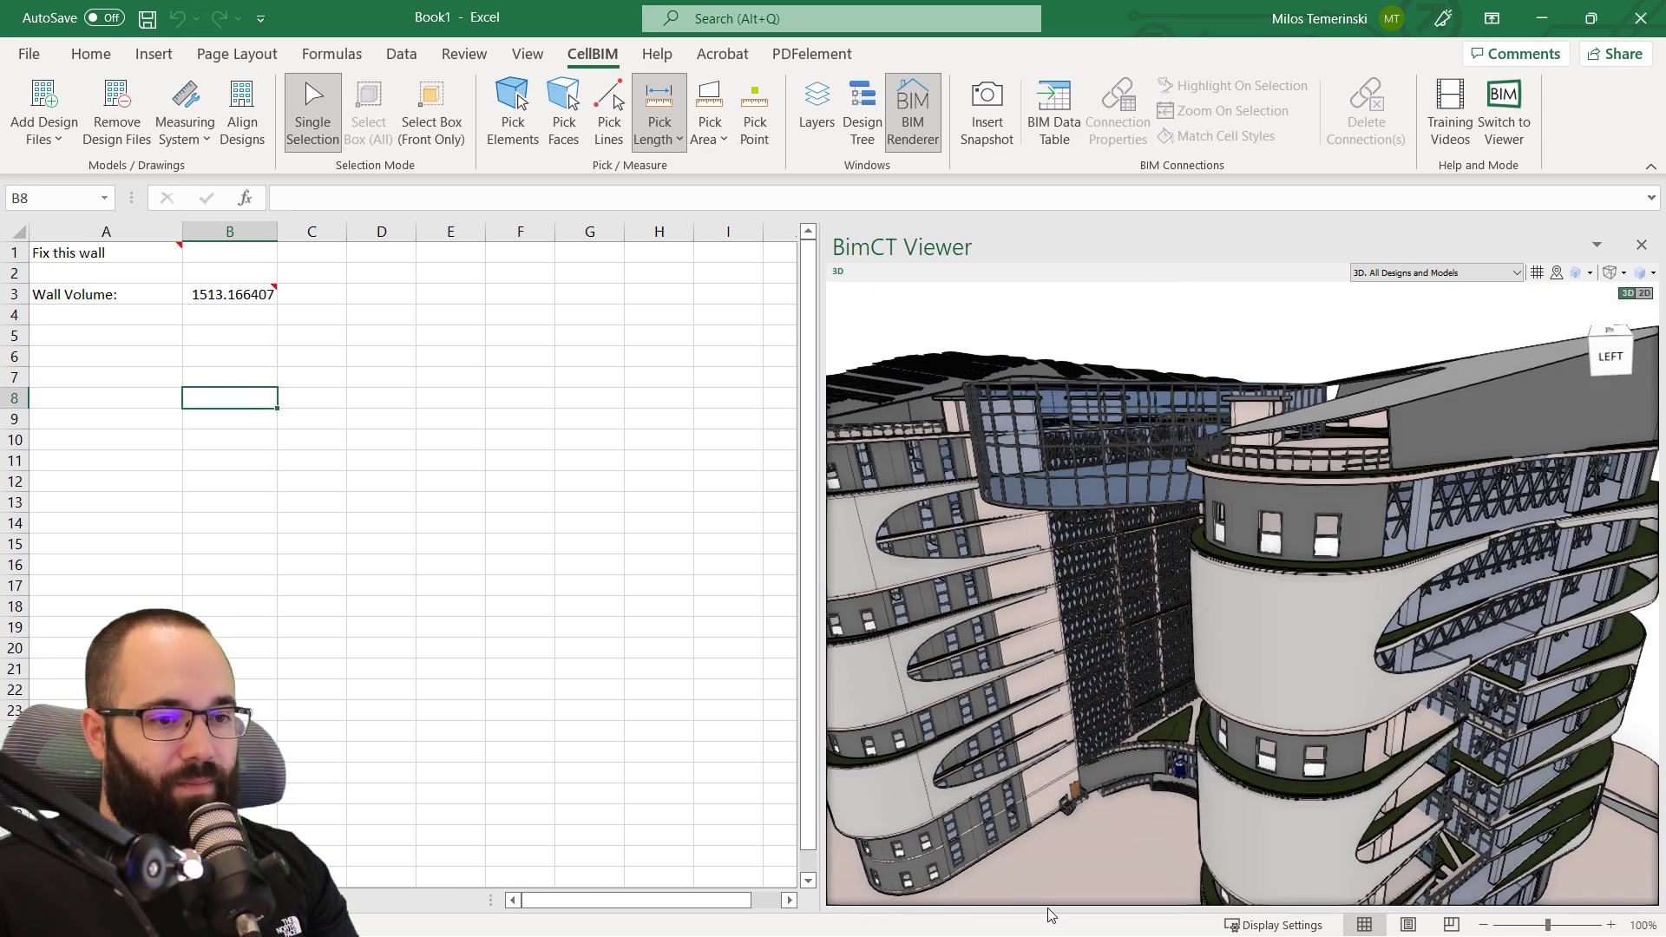
pyautogui.scroll(6, 1047, 906)
pyautogui.scroll(3, 1257, 751)
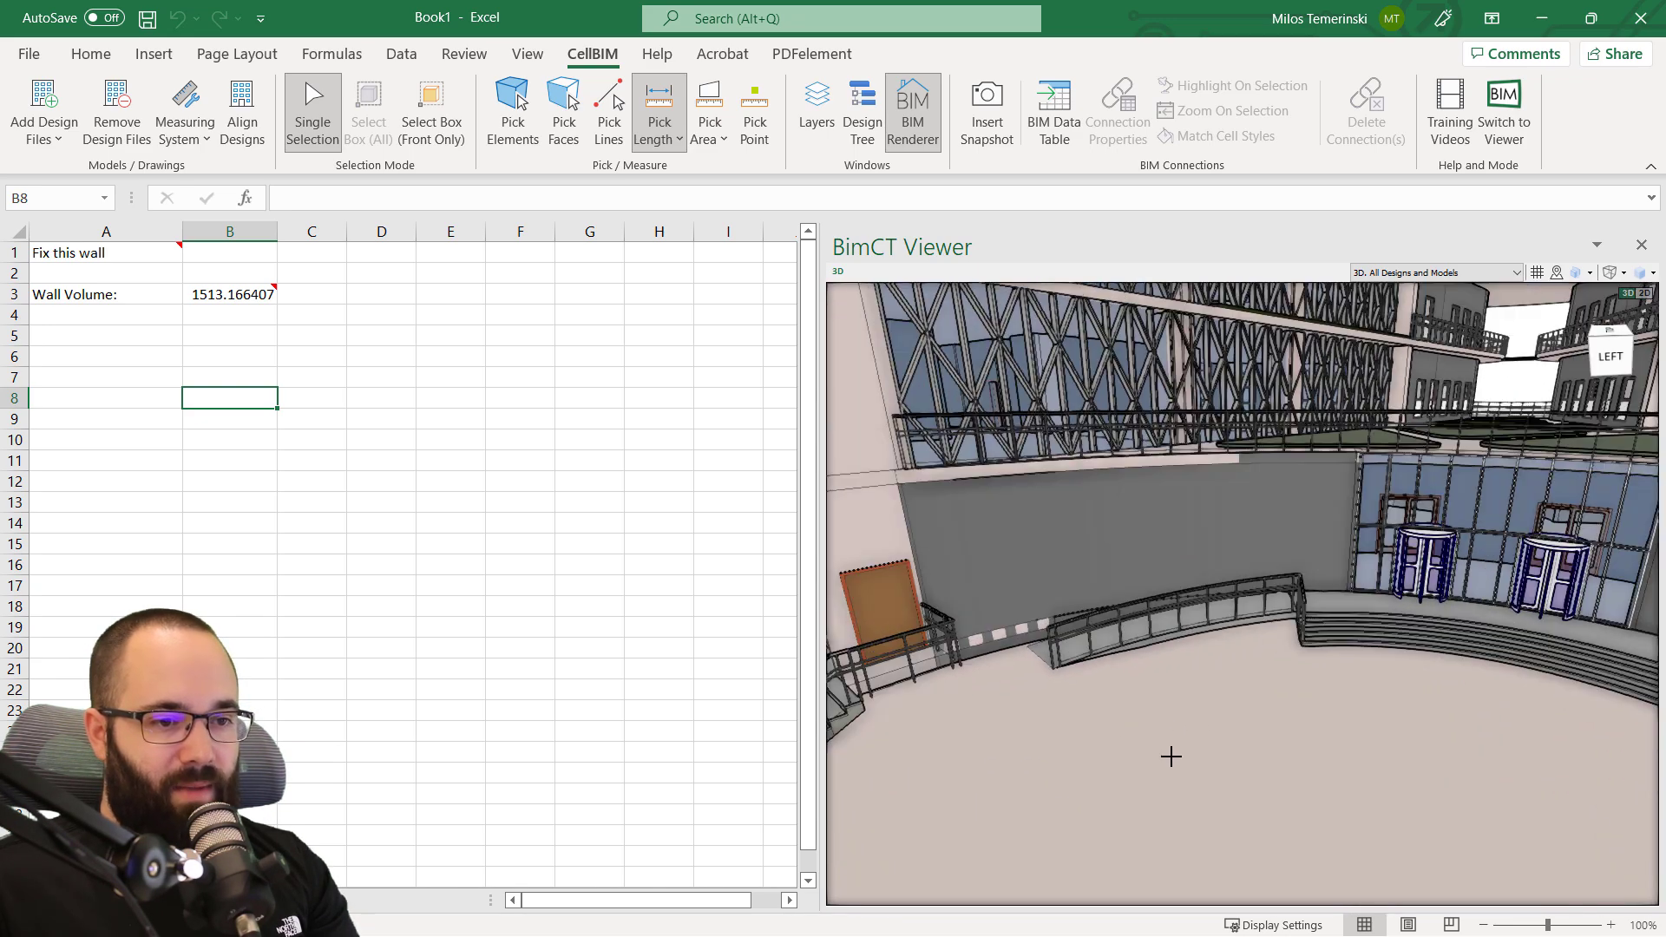
pyautogui.click(1302, 649)
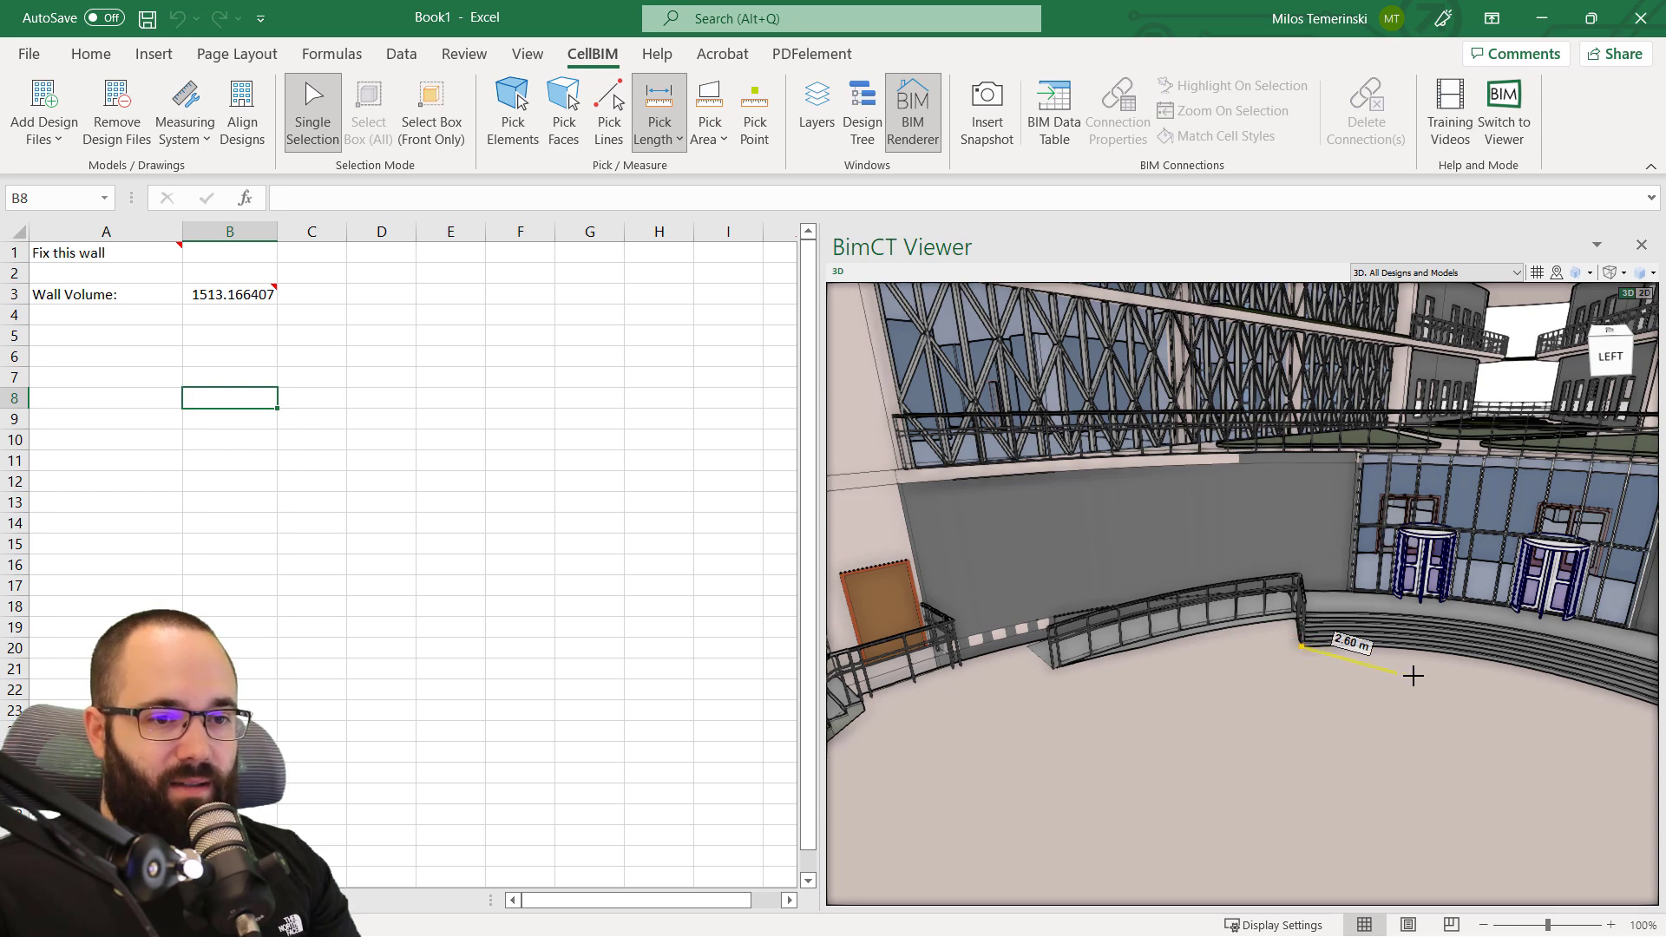
pyautogui.scroll(5, 1471, 694)
pyautogui.scroll(3, 1428, 665)
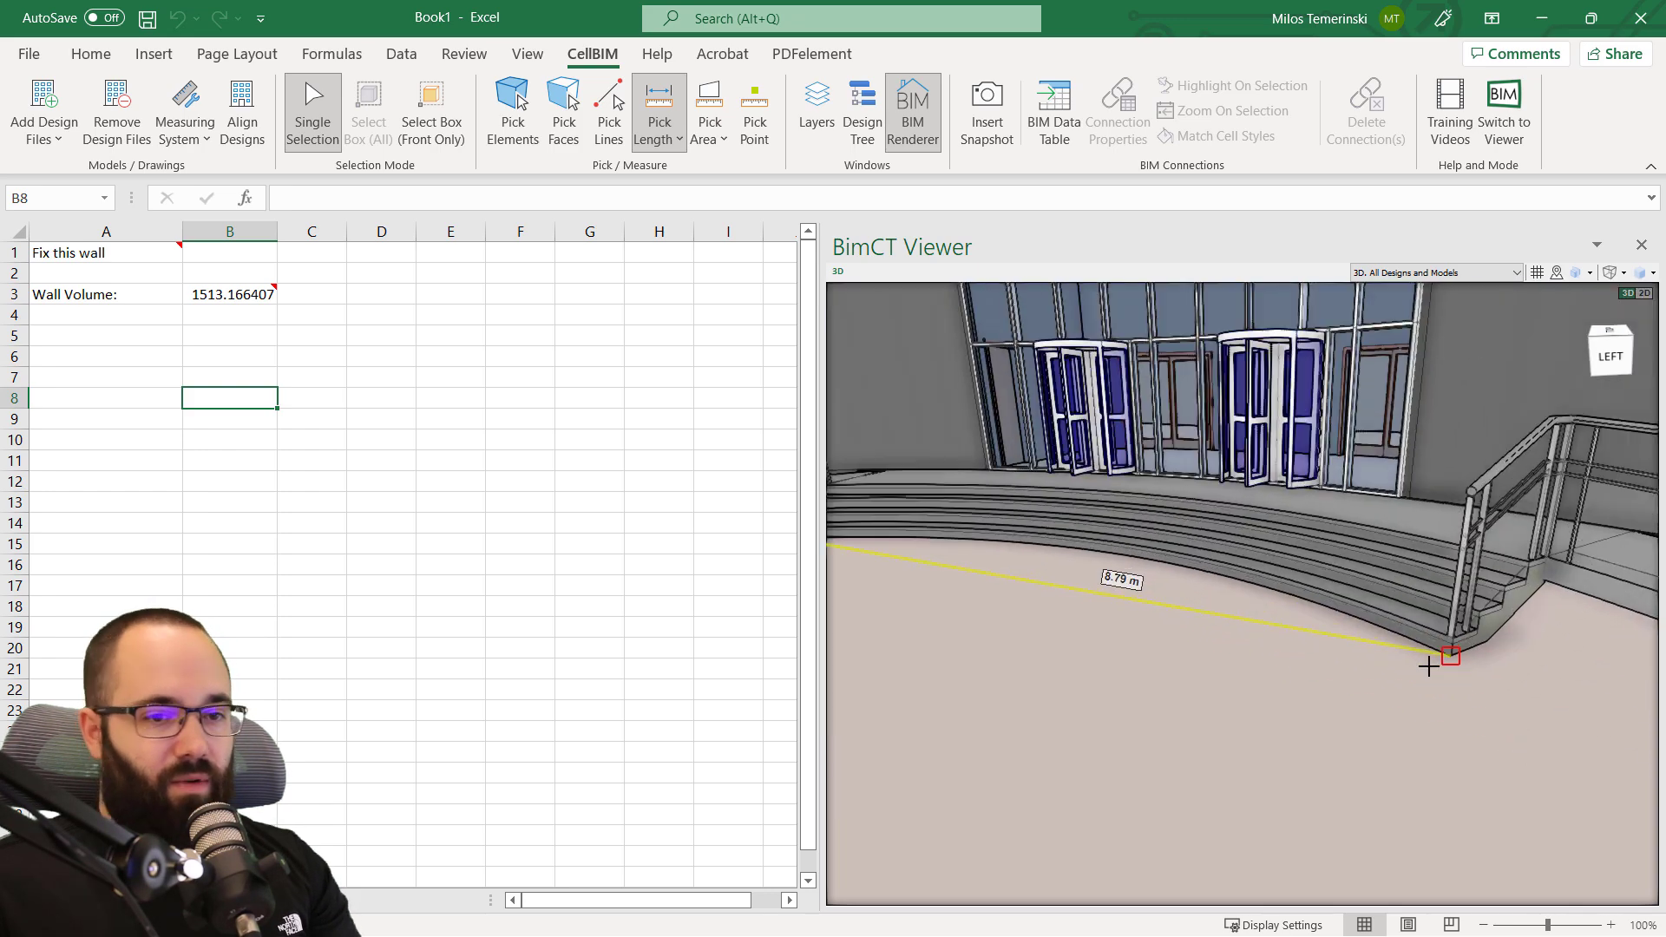
pyautogui.click(1443, 659)
pyautogui.scroll(-3, 1443, 664)
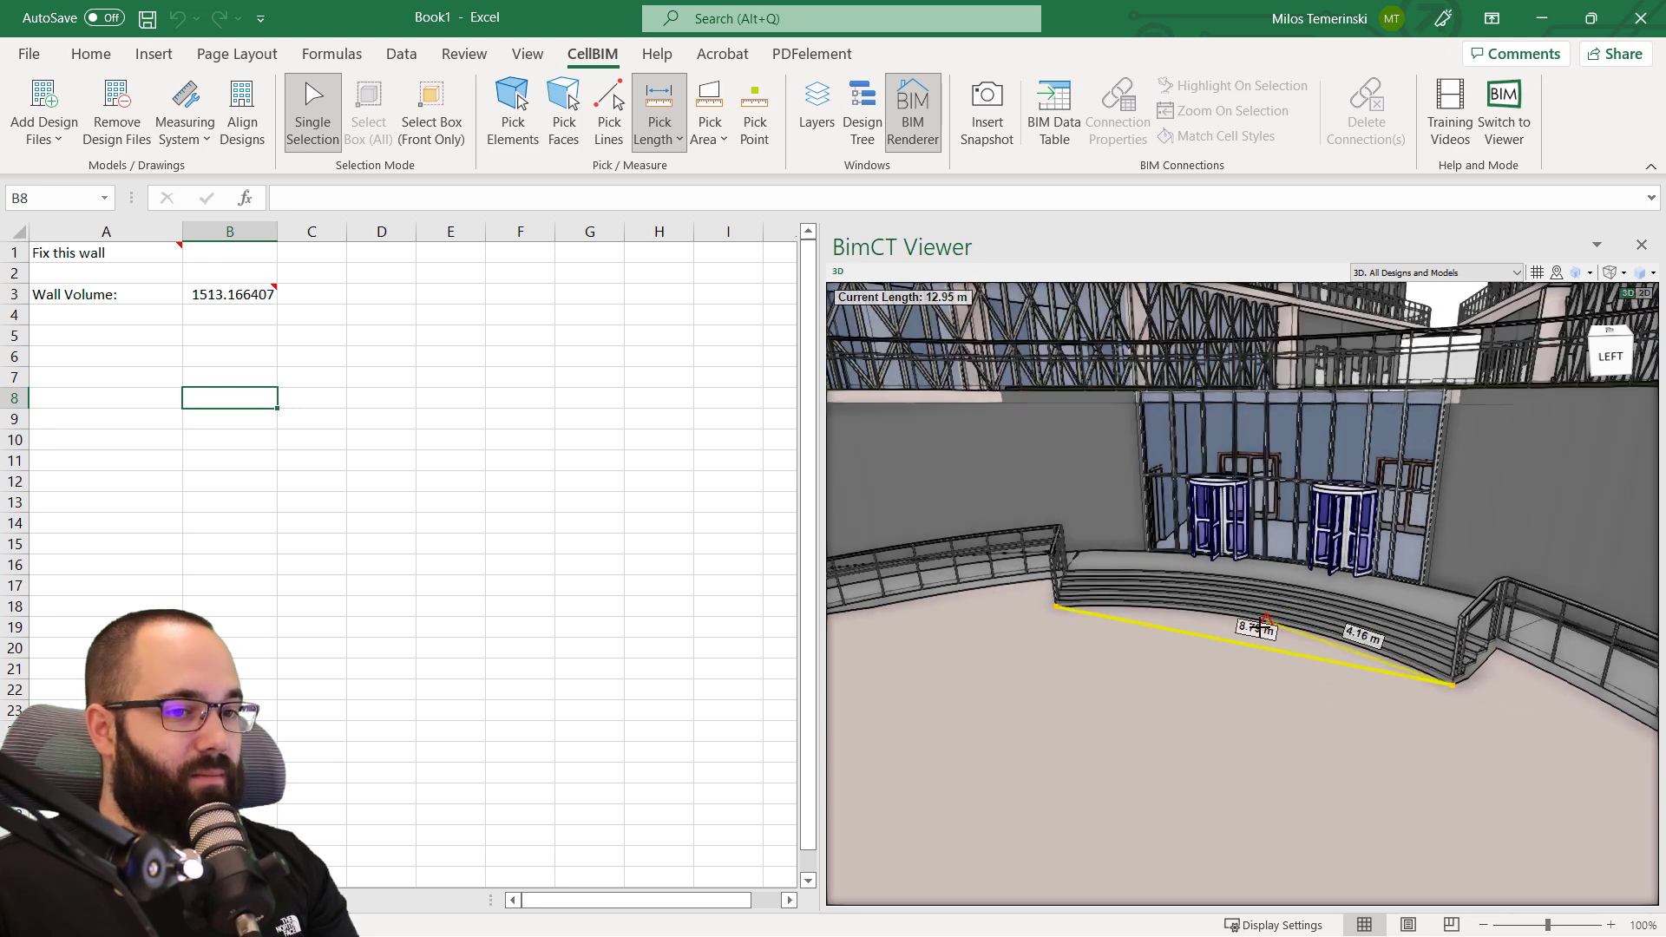
pyautogui.rightClick(1109, 520)
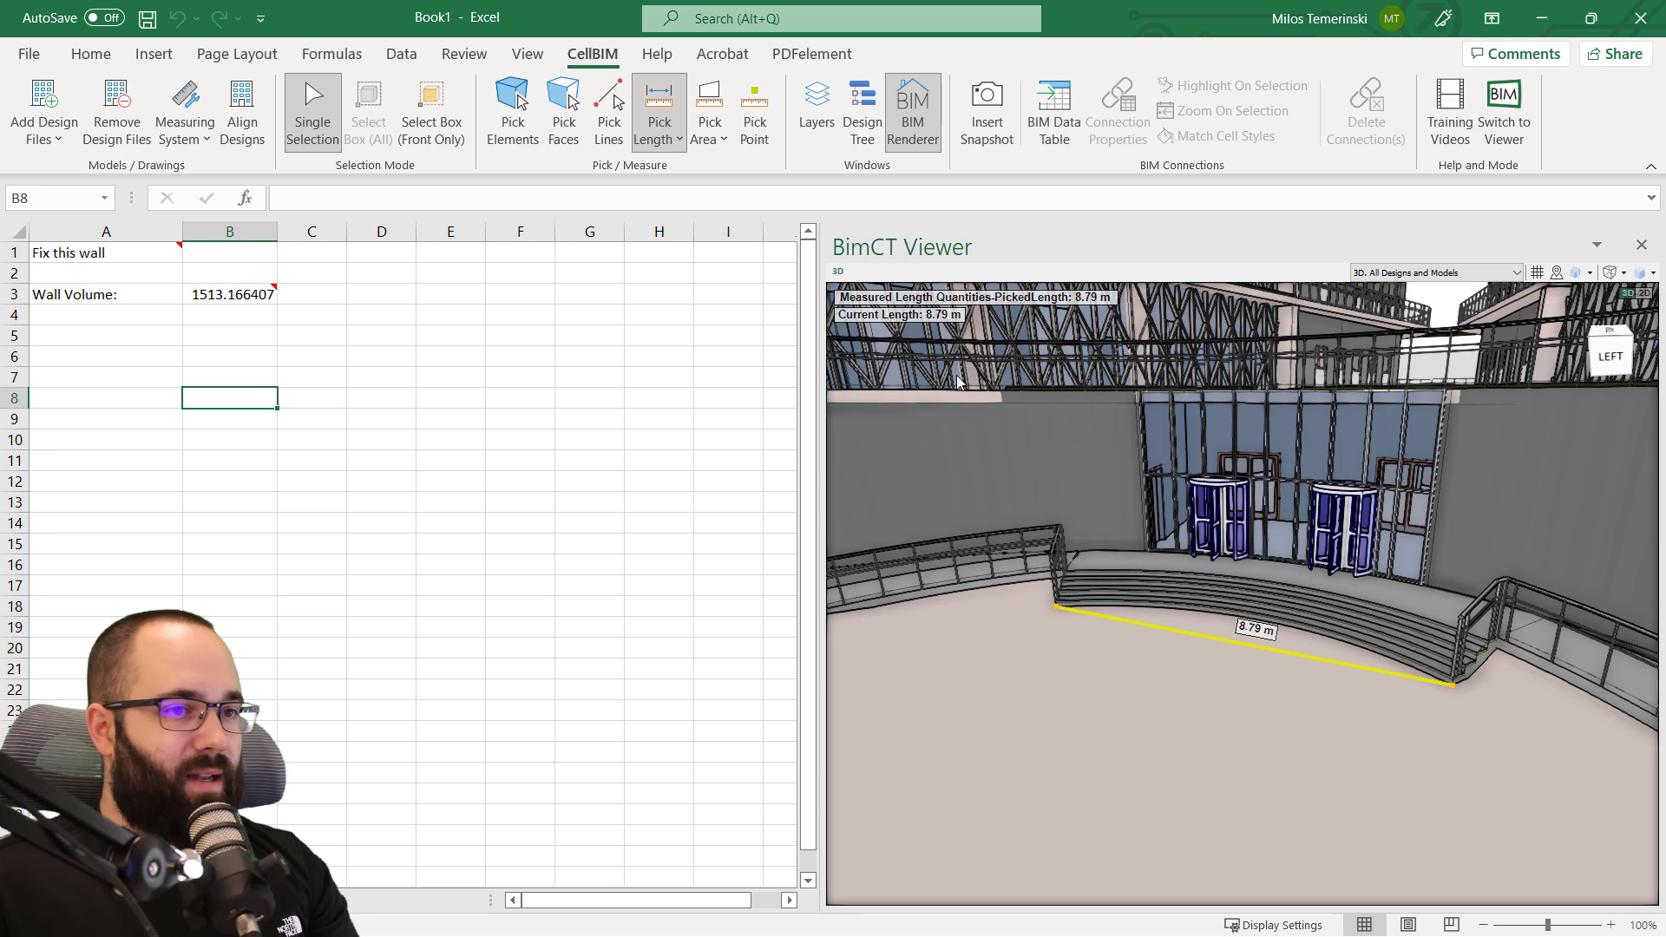
pyautogui.click(920, 301)
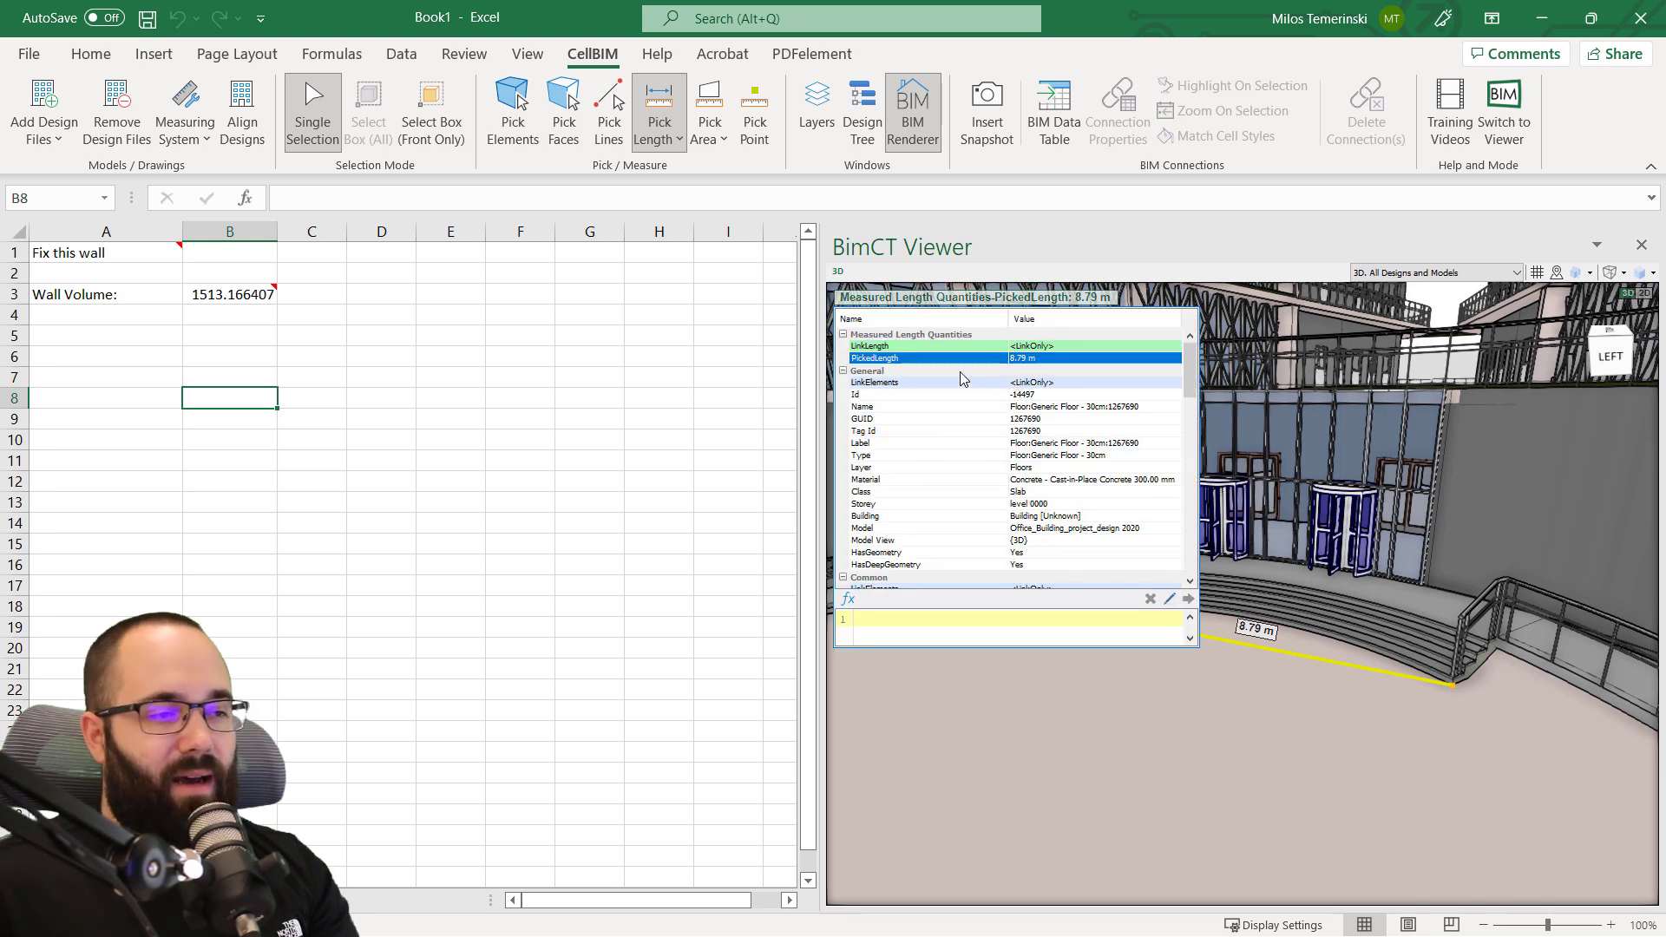
pyautogui.click(937, 295)
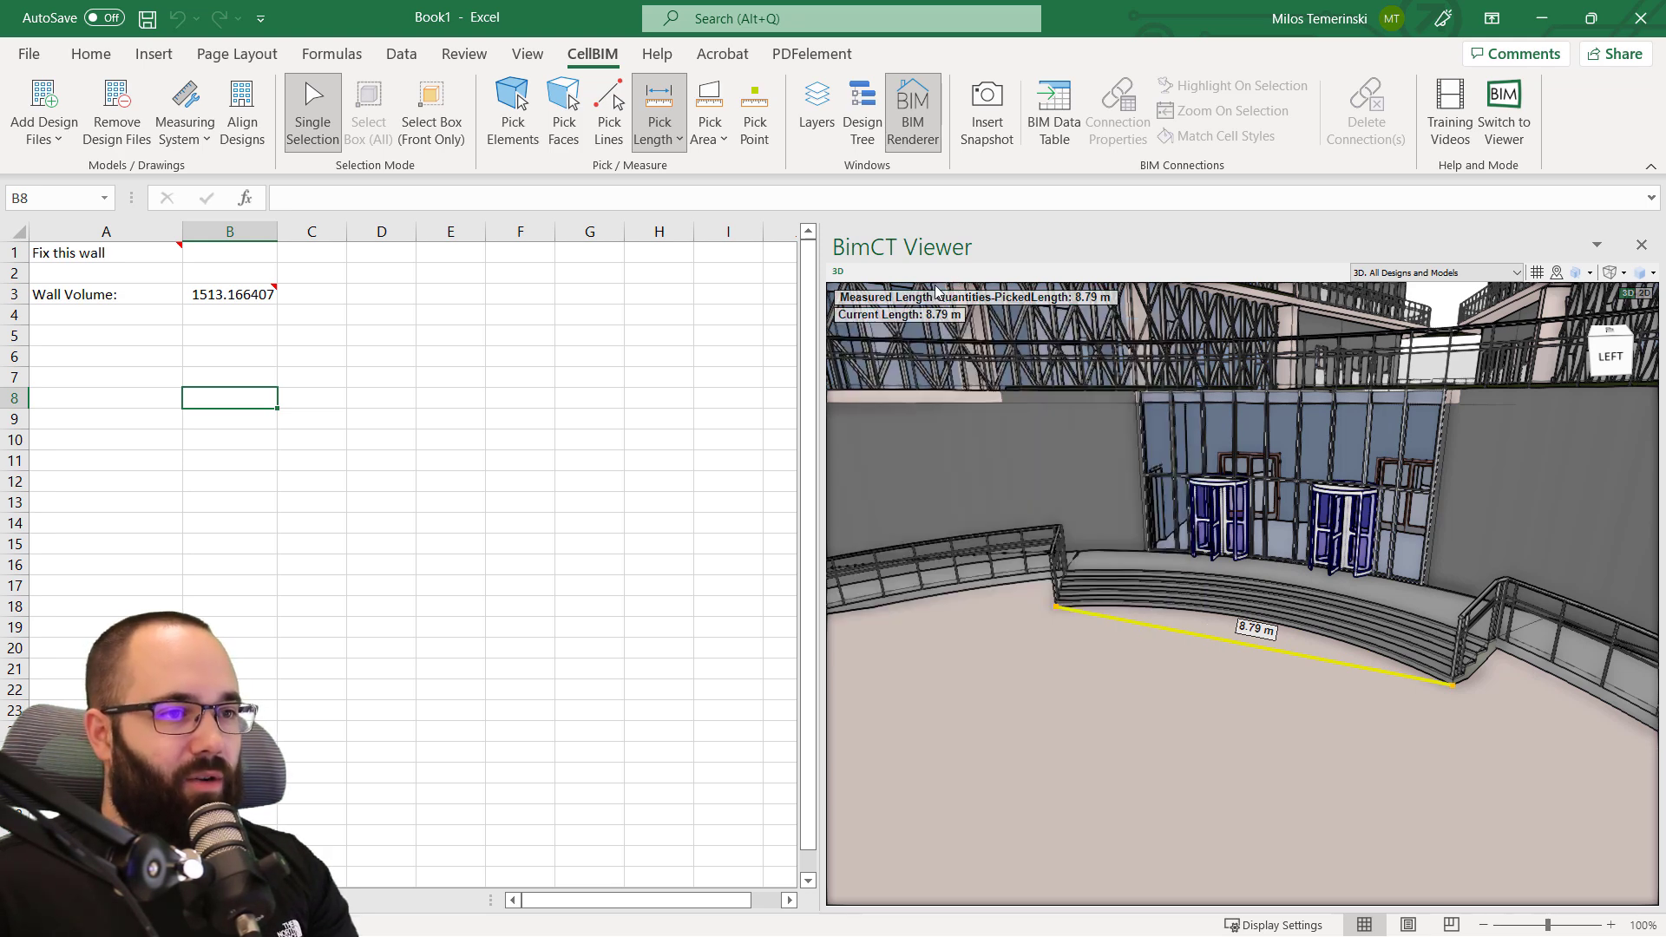
# Use Pick Area to measure a four-cornered patch of the central roof between its edge and the two openings, and open its quantity list.
pyautogui.click(710, 113)
pyautogui.scroll(3, 1091, 545)
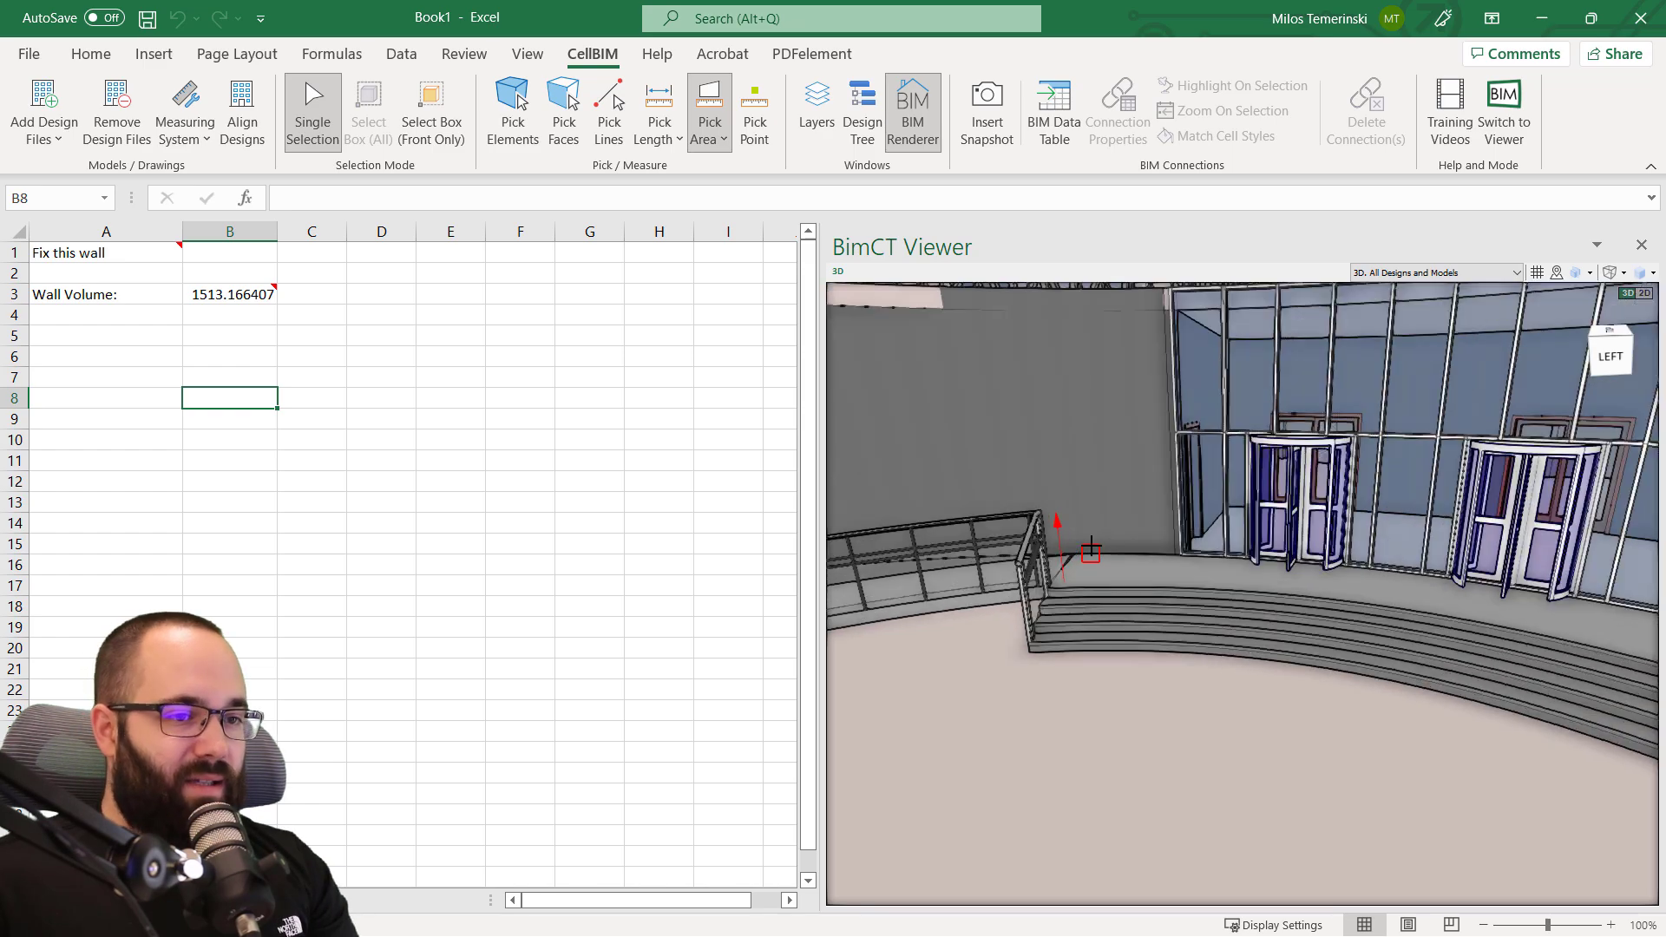
pyautogui.scroll(-5, 1151, 571)
pyautogui.scroll(-5, 1308, 673)
pyautogui.moveTo(1261, 654); pyautogui.dragTo(1174, 847)
pyautogui.scroll(5, 1248, 542)
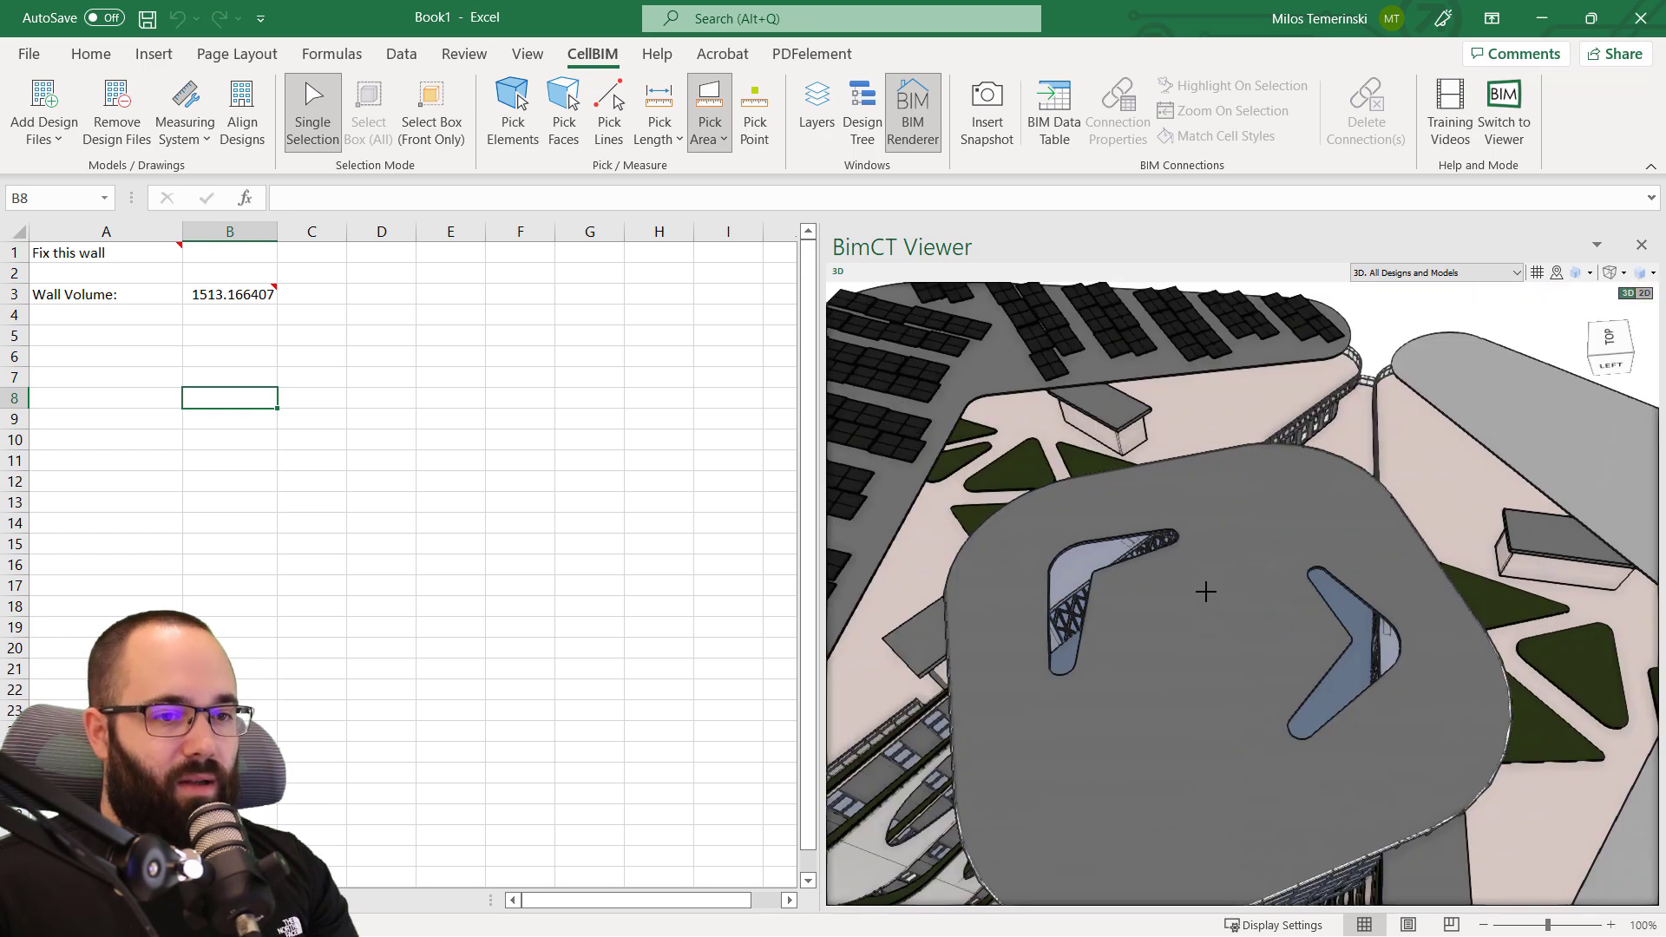
pyautogui.click(1319, 451)
pyautogui.click(1171, 526)
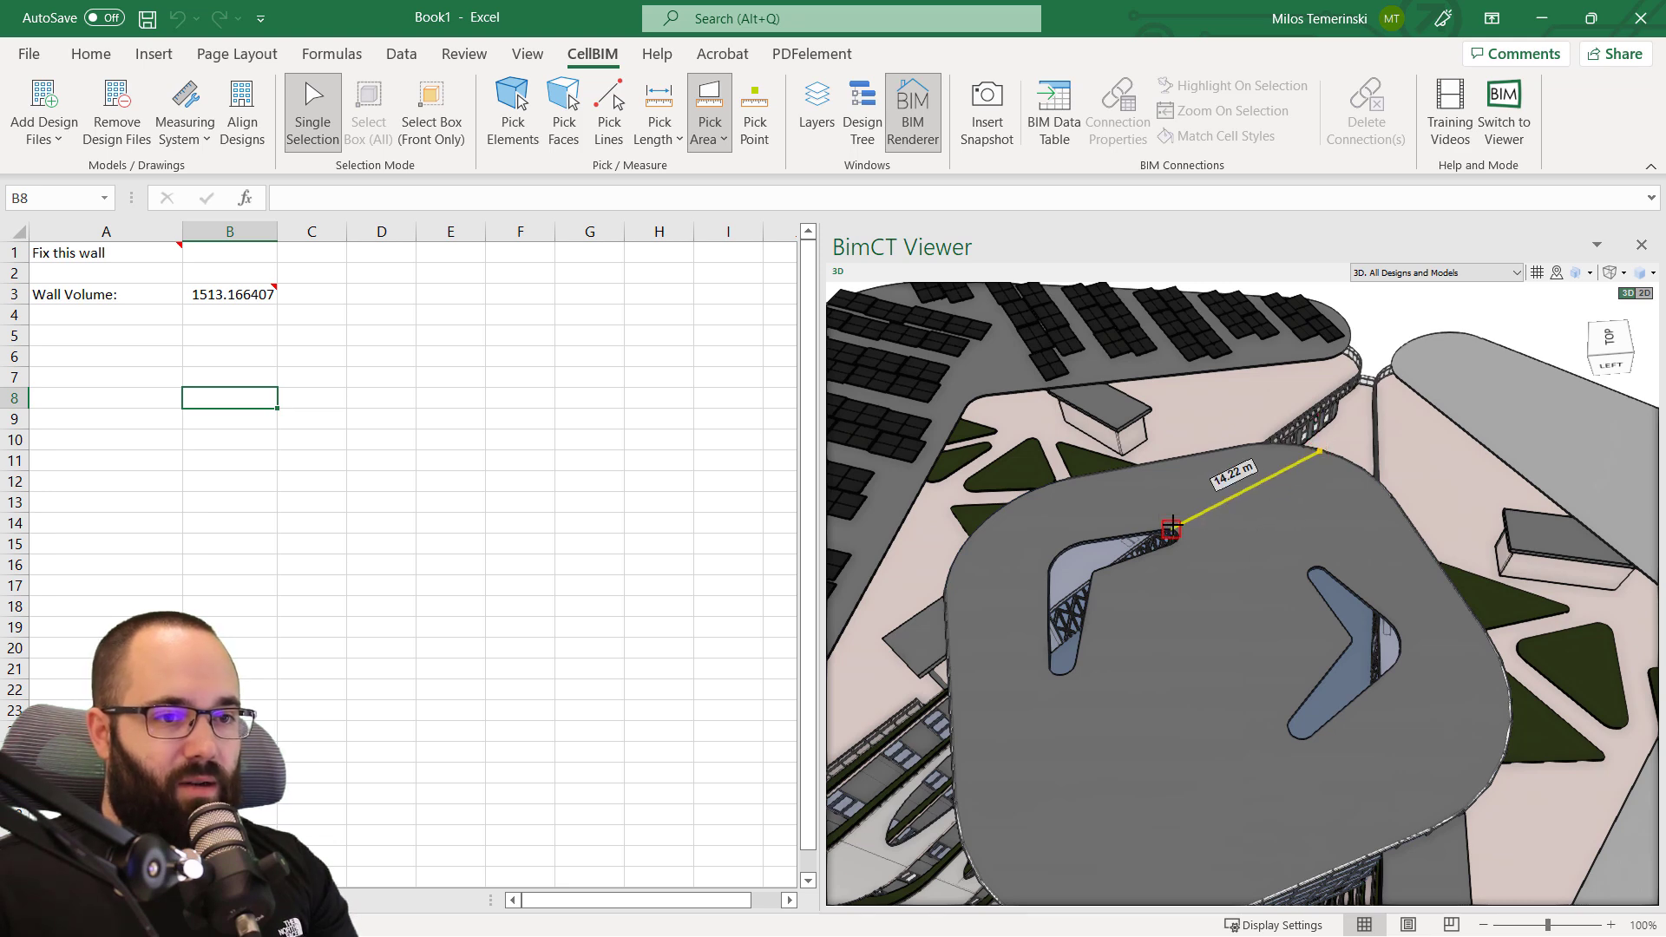
pyautogui.click(1317, 565)
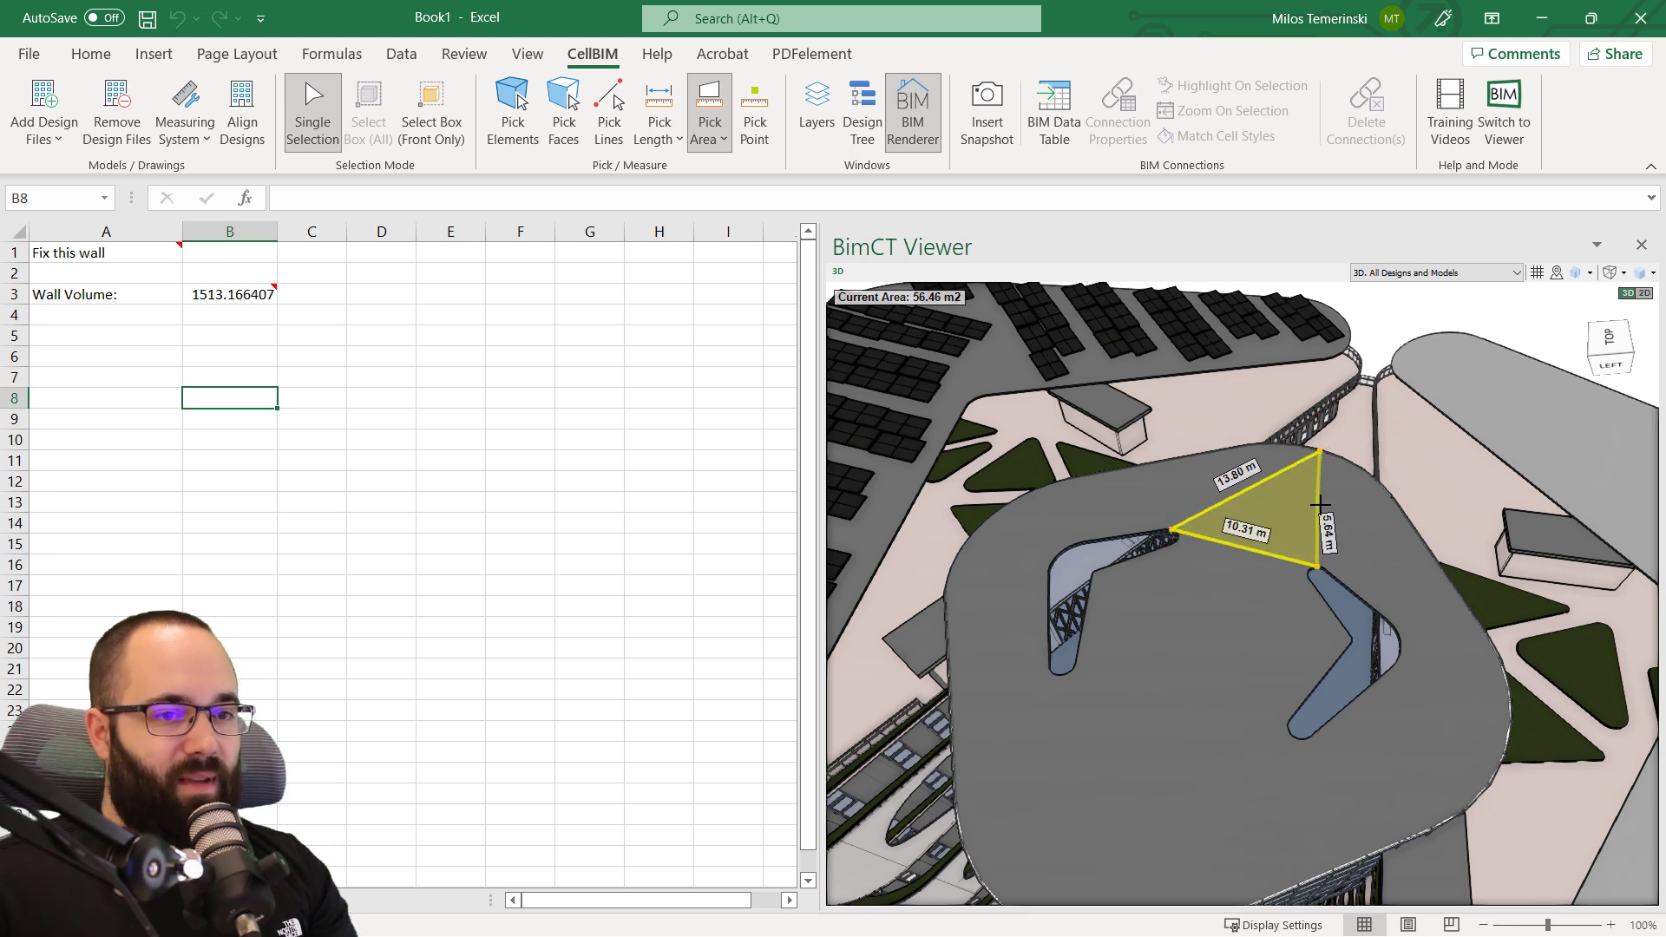
pyautogui.click(1355, 524)
pyautogui.rightClick(1378, 546)
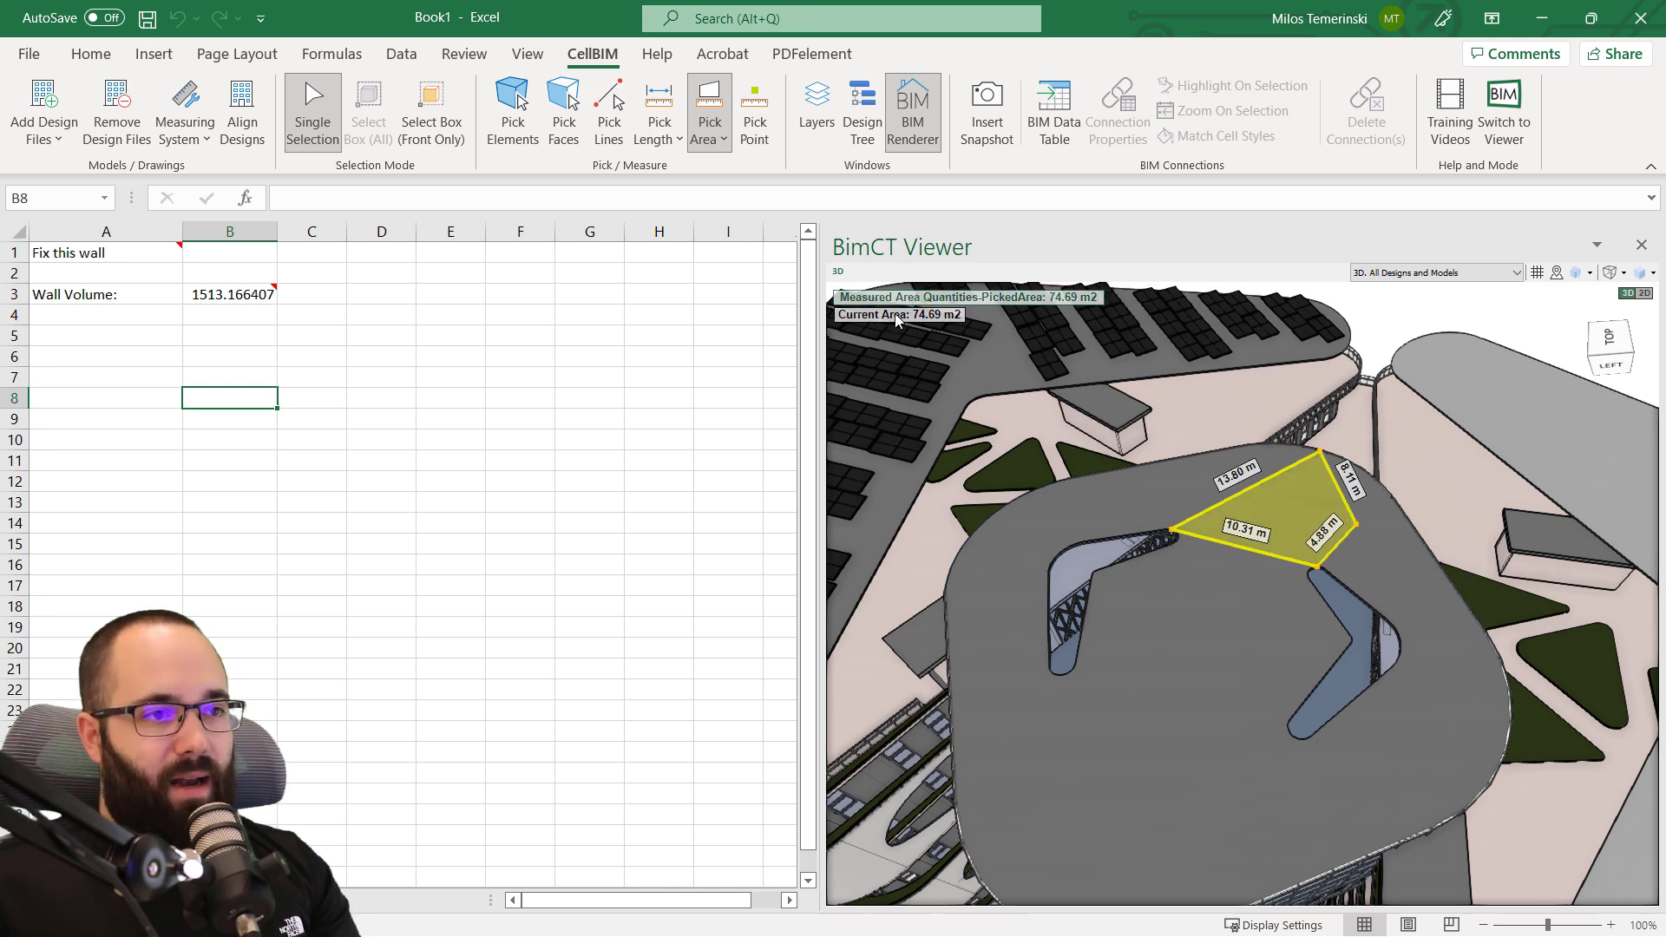
pyautogui.click(946, 295)
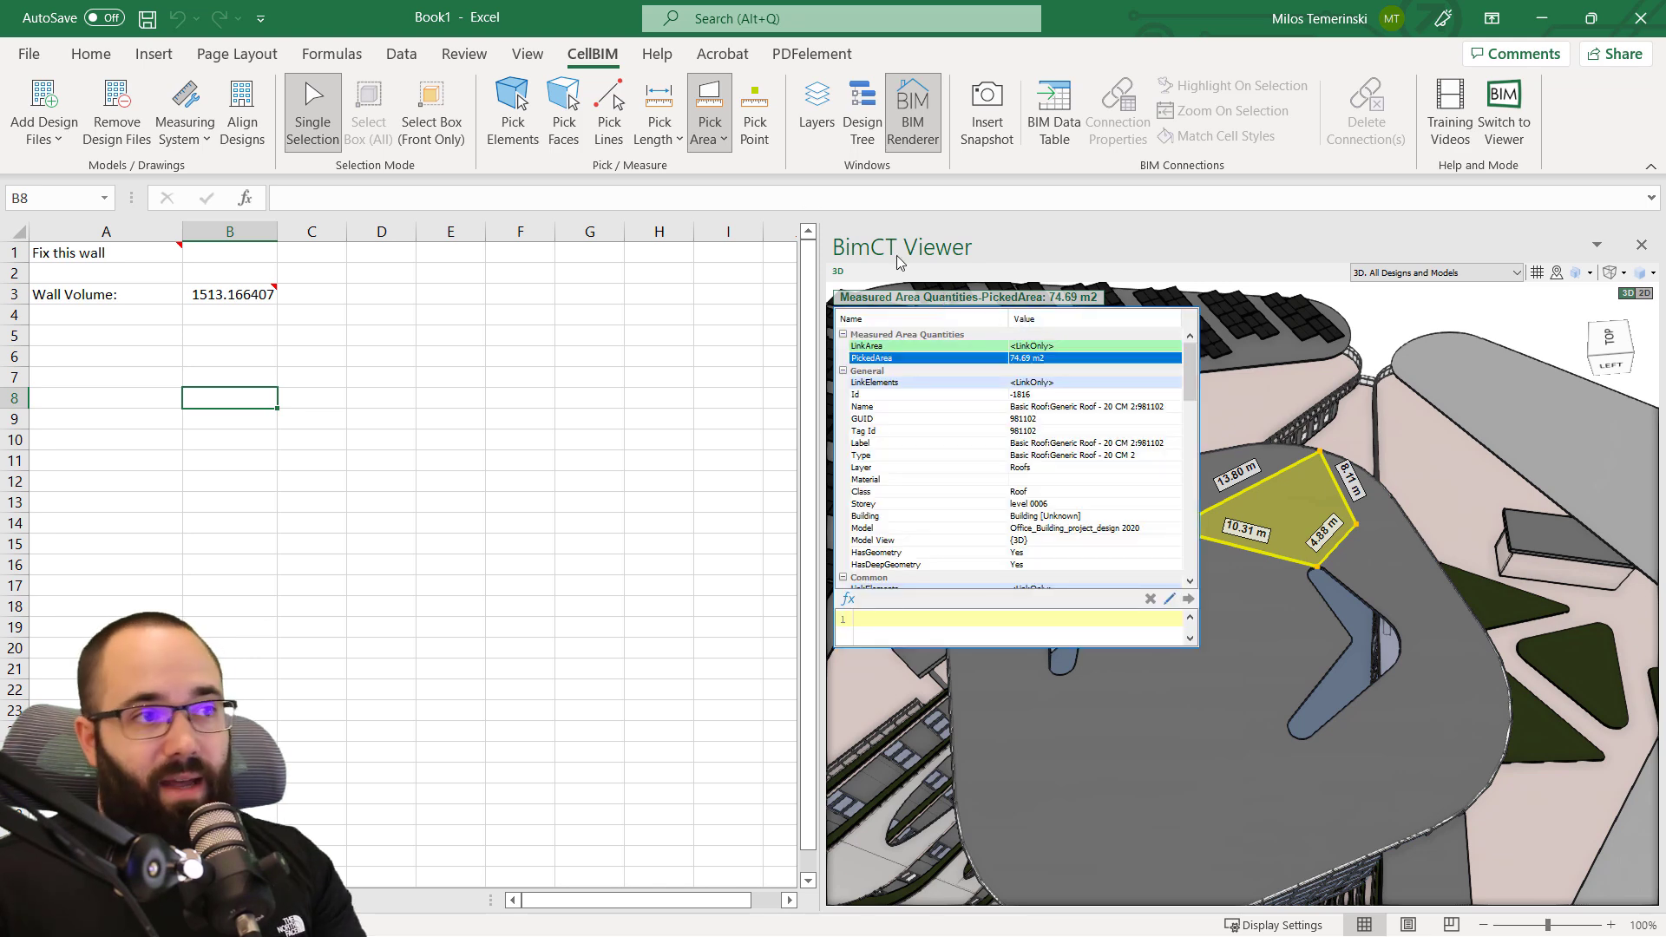
# Return to Pick Elements and zoom to the wall linked to cell A1 with Zoom On Selection turned on.
pyautogui.click(754, 108)
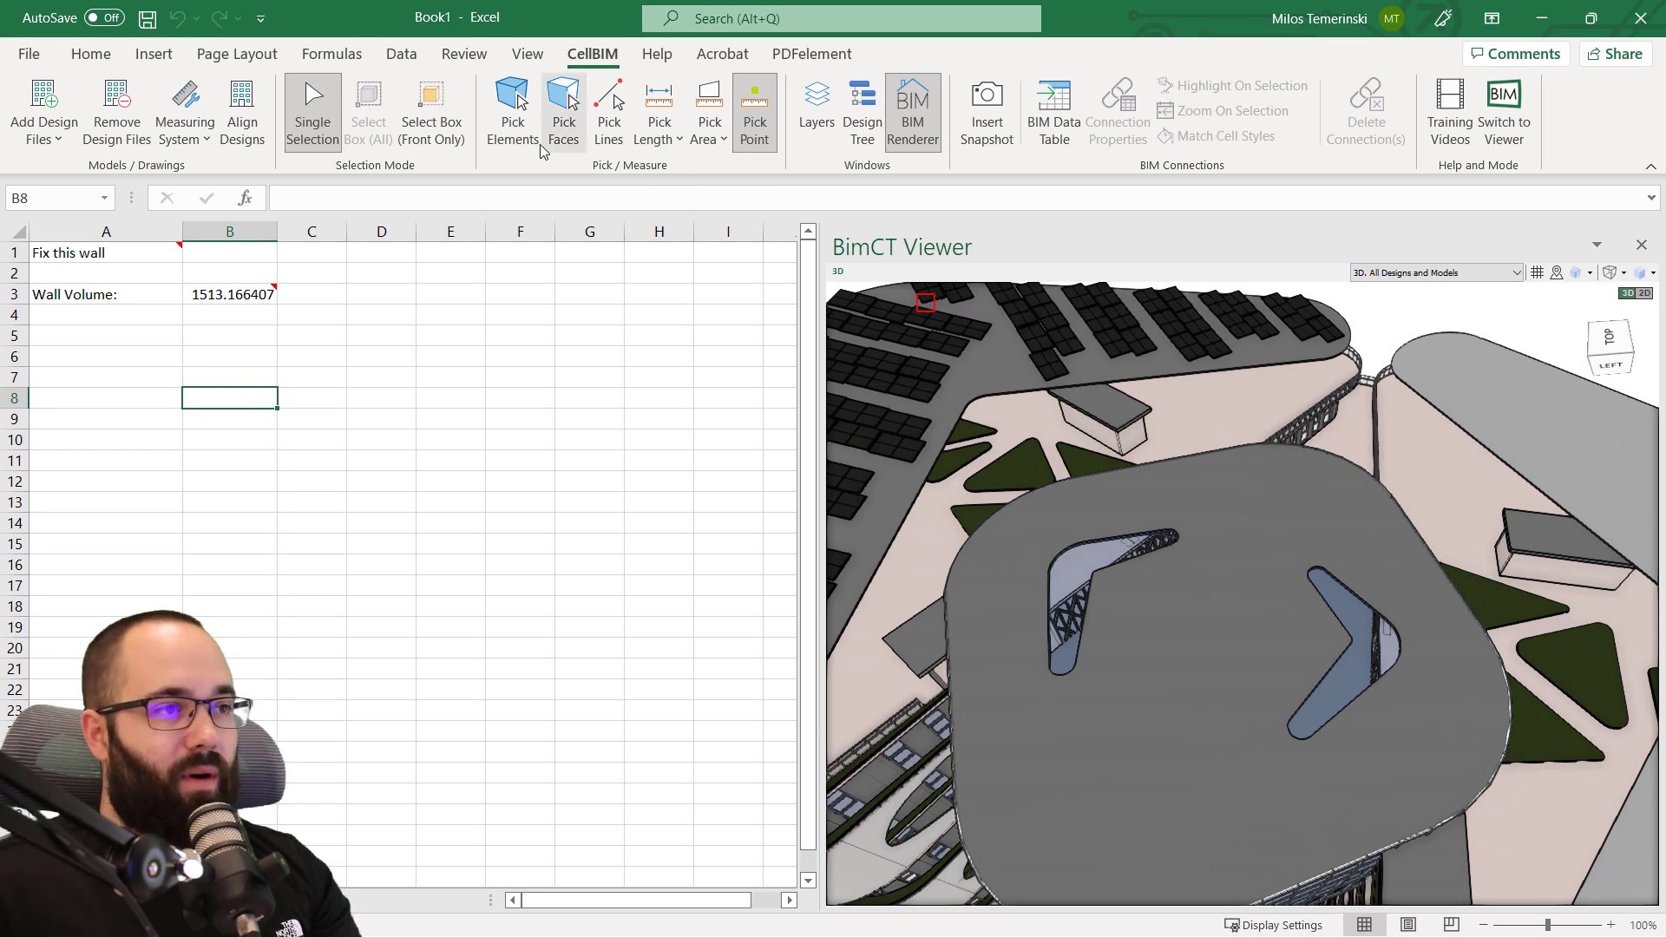
pyautogui.click(513, 112)
pyautogui.scroll(-5, 1265, 479)
pyautogui.moveTo(1251, 445); pyautogui.dragTo(1238, 530)
pyautogui.moveTo(1189, 657); pyautogui.dragTo(1075, 663)
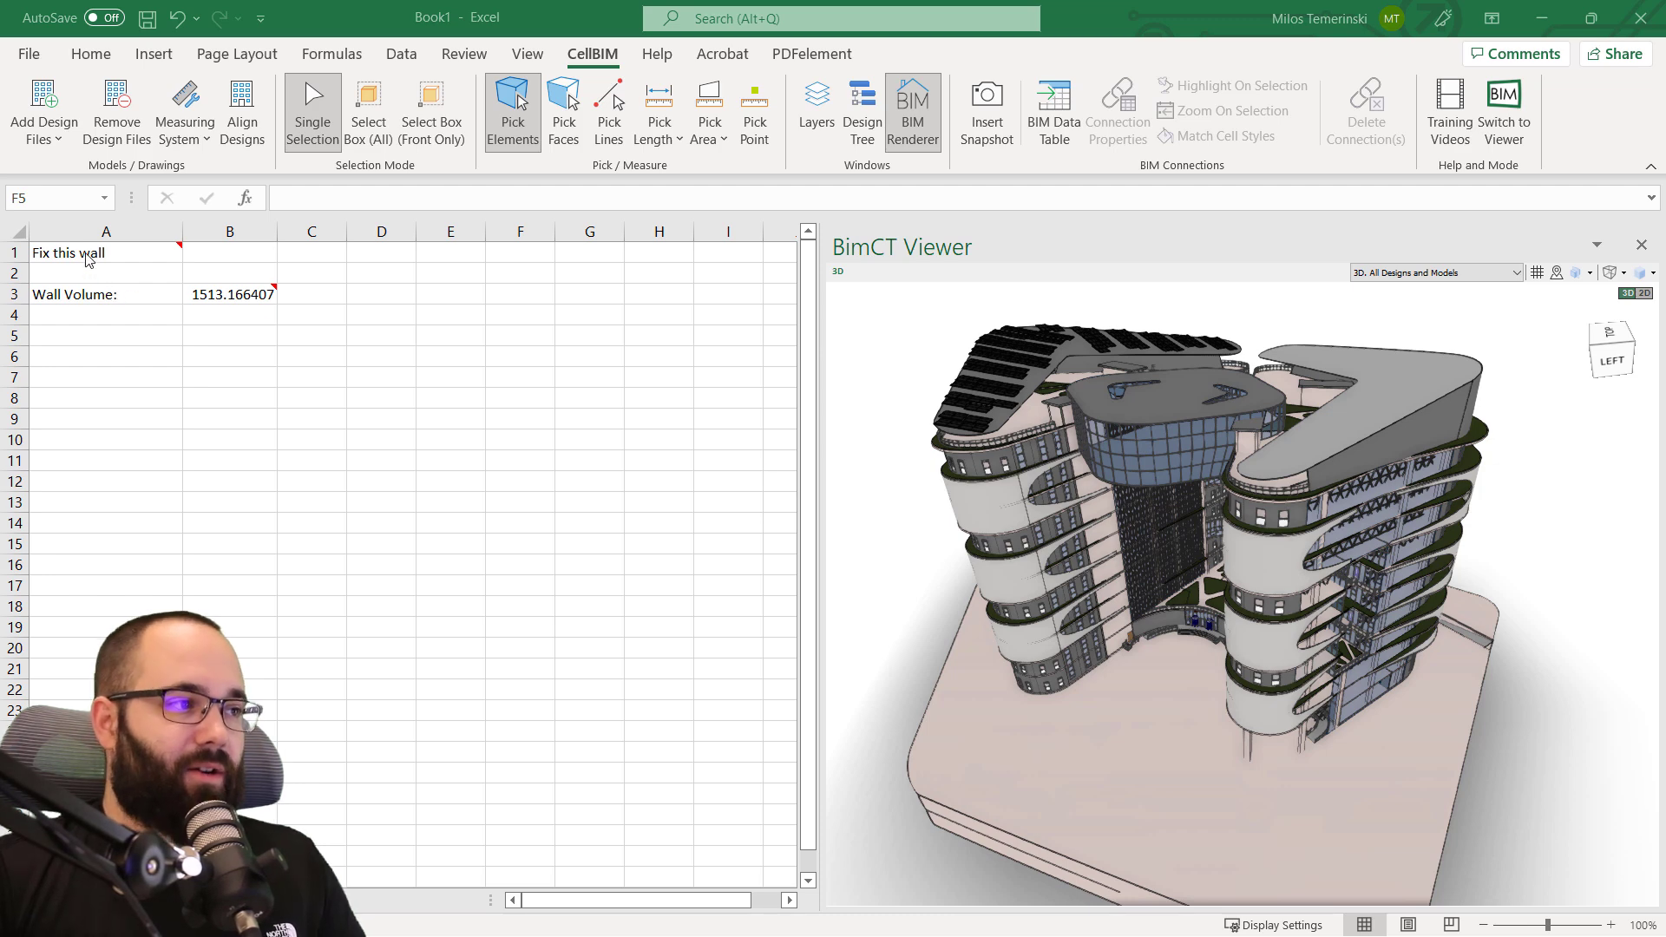
pyautogui.click(144, 256)
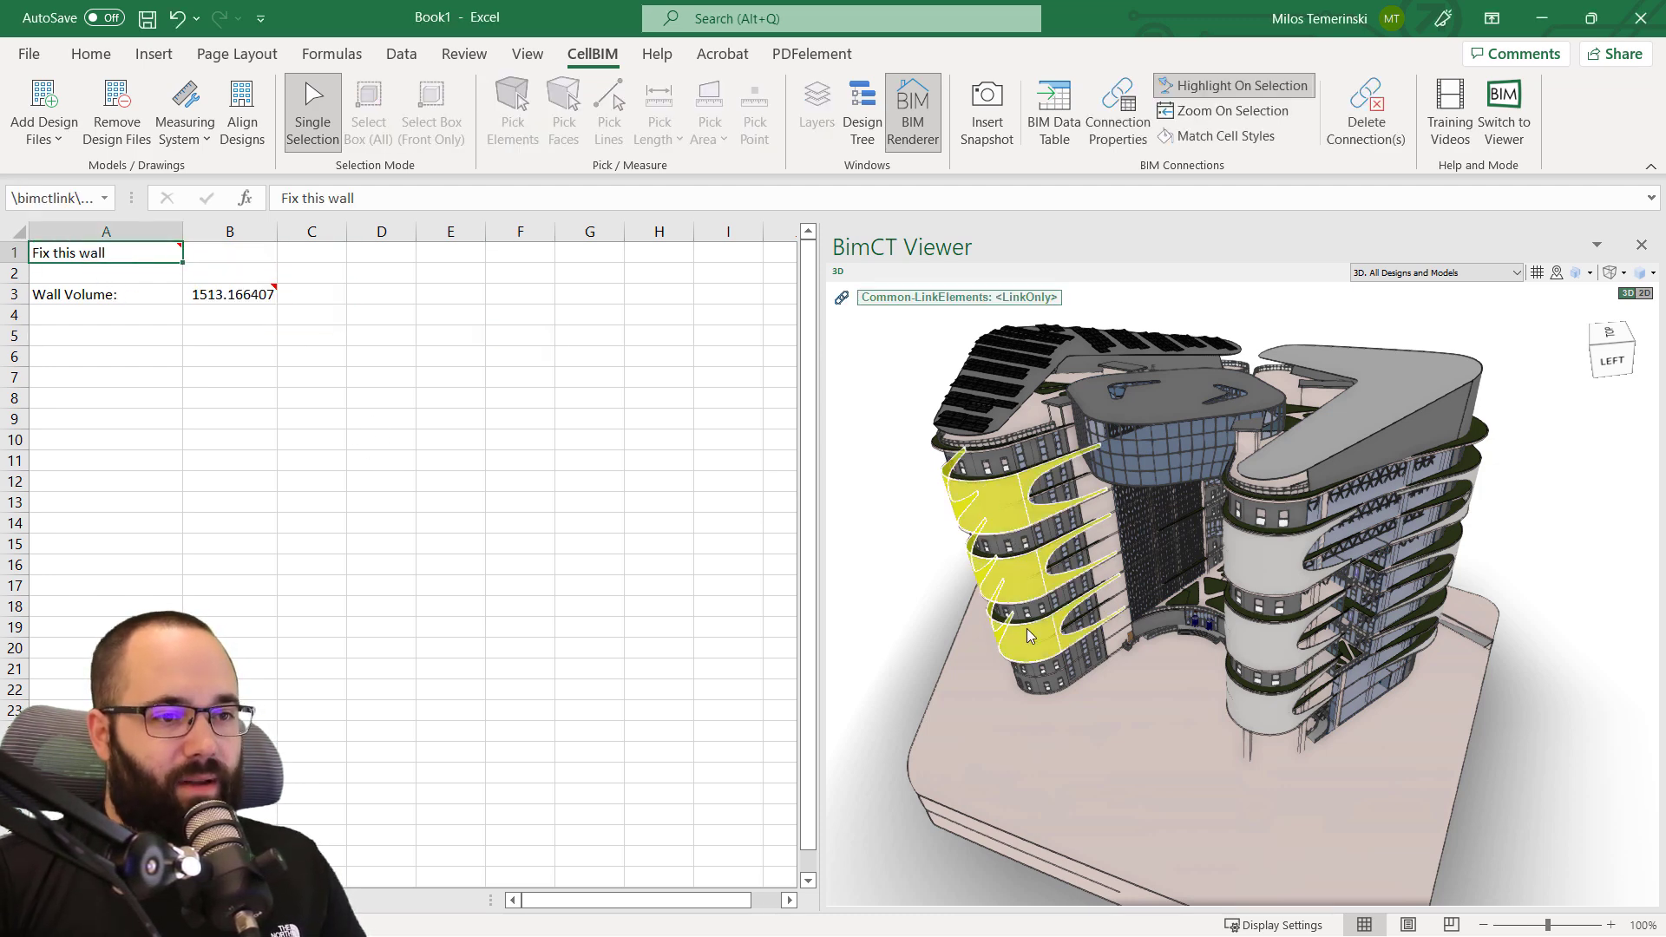
pyautogui.click(1211, 120)
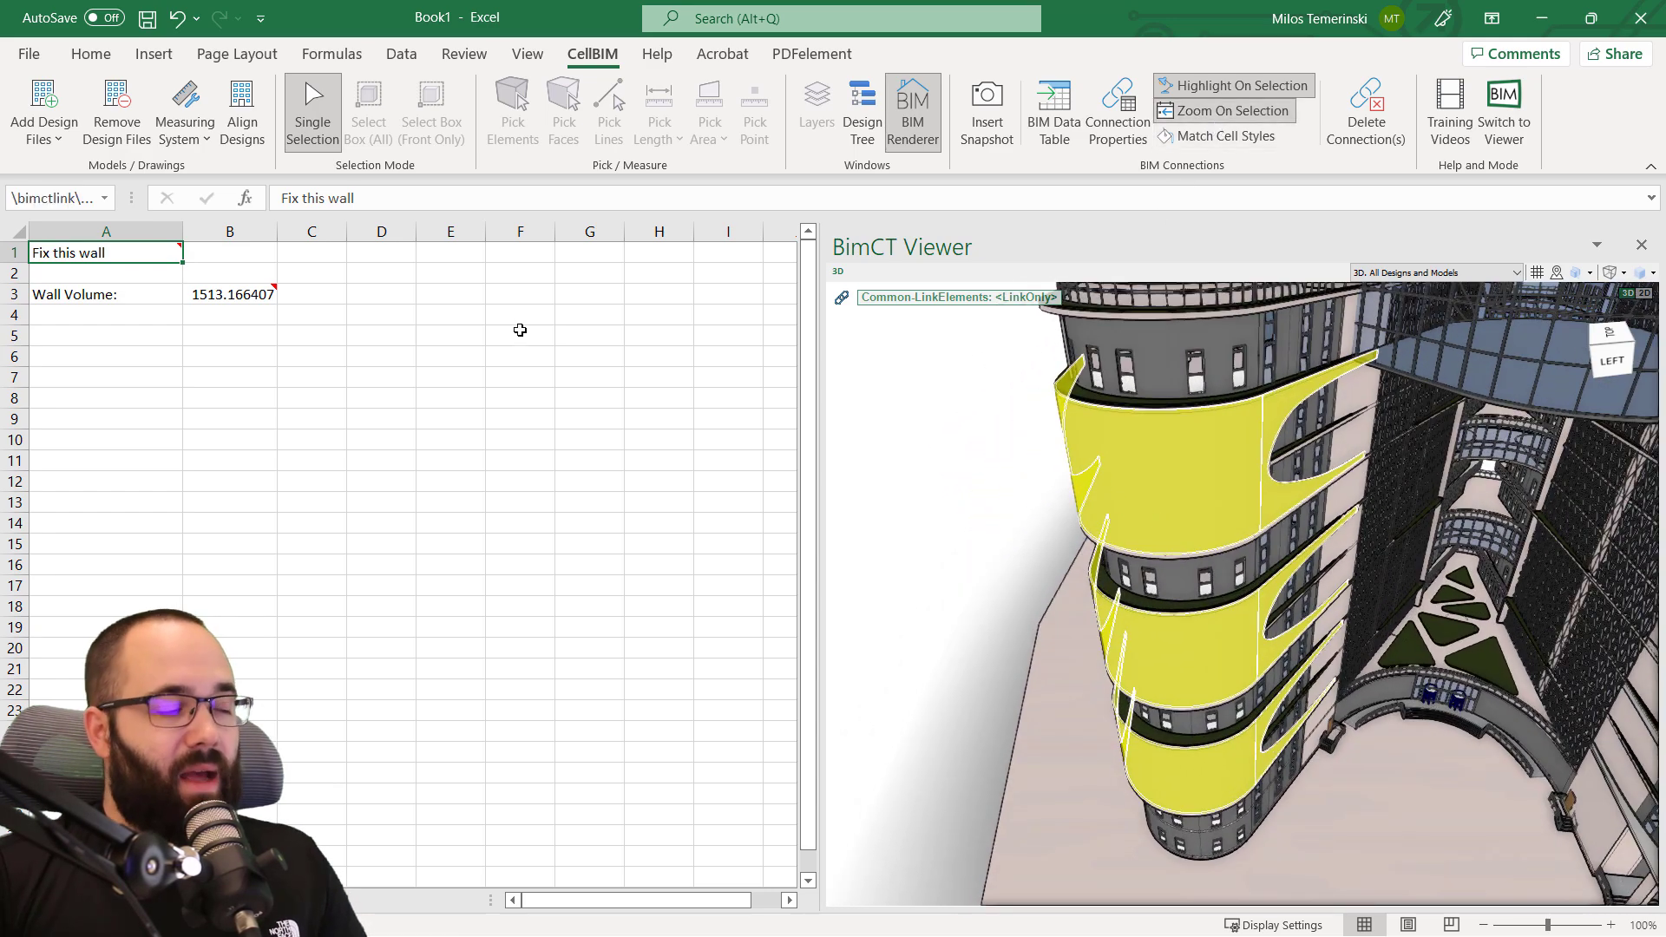
# Insert a CellBIM snapshot of the highlighted wall into the worksheet from the linked cell A1.
pyautogui.rightClick(128, 251)
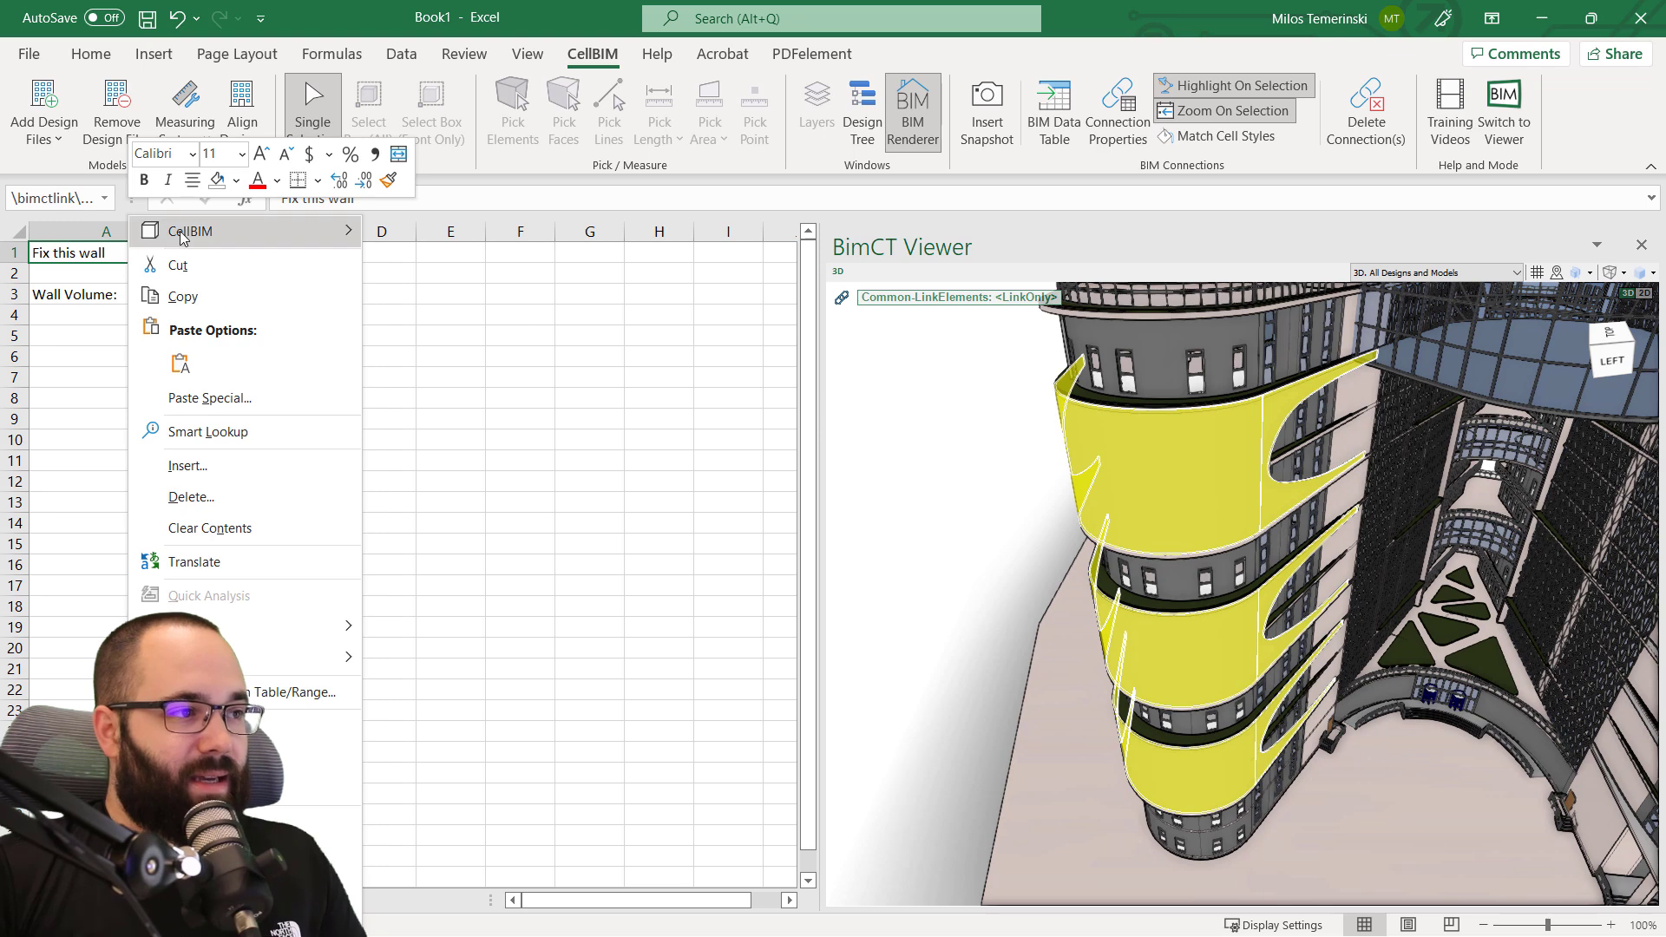
pyautogui.moveTo(182, 236)
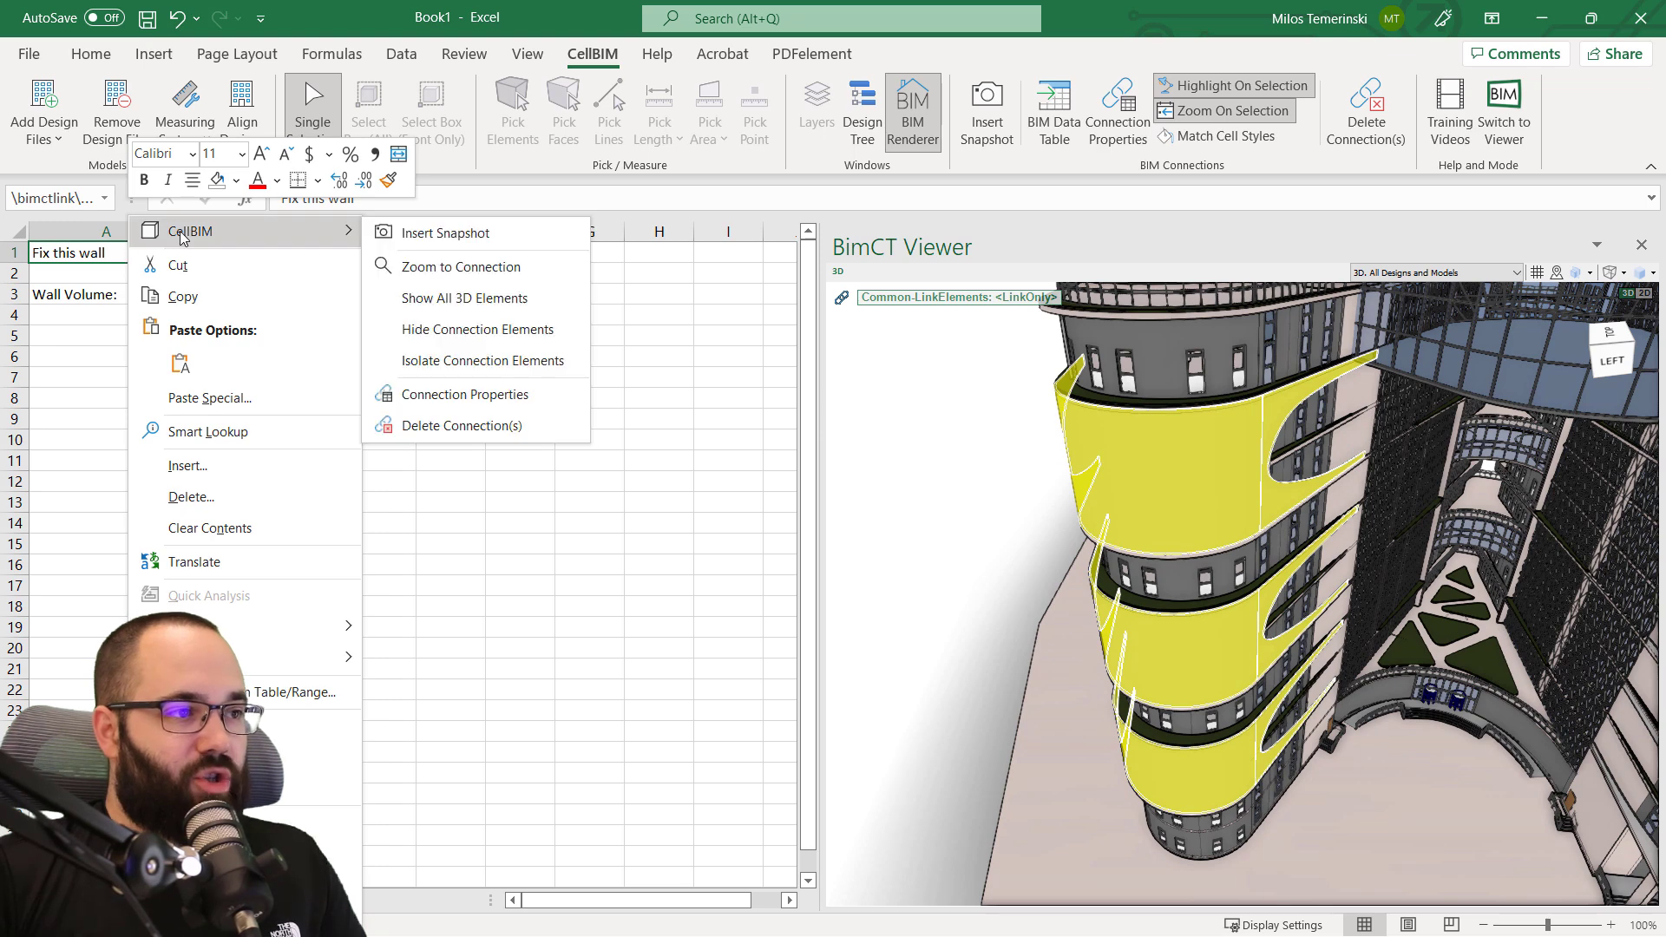
pyautogui.click(422, 240)
pyautogui.scroll(-4, 587, 487)
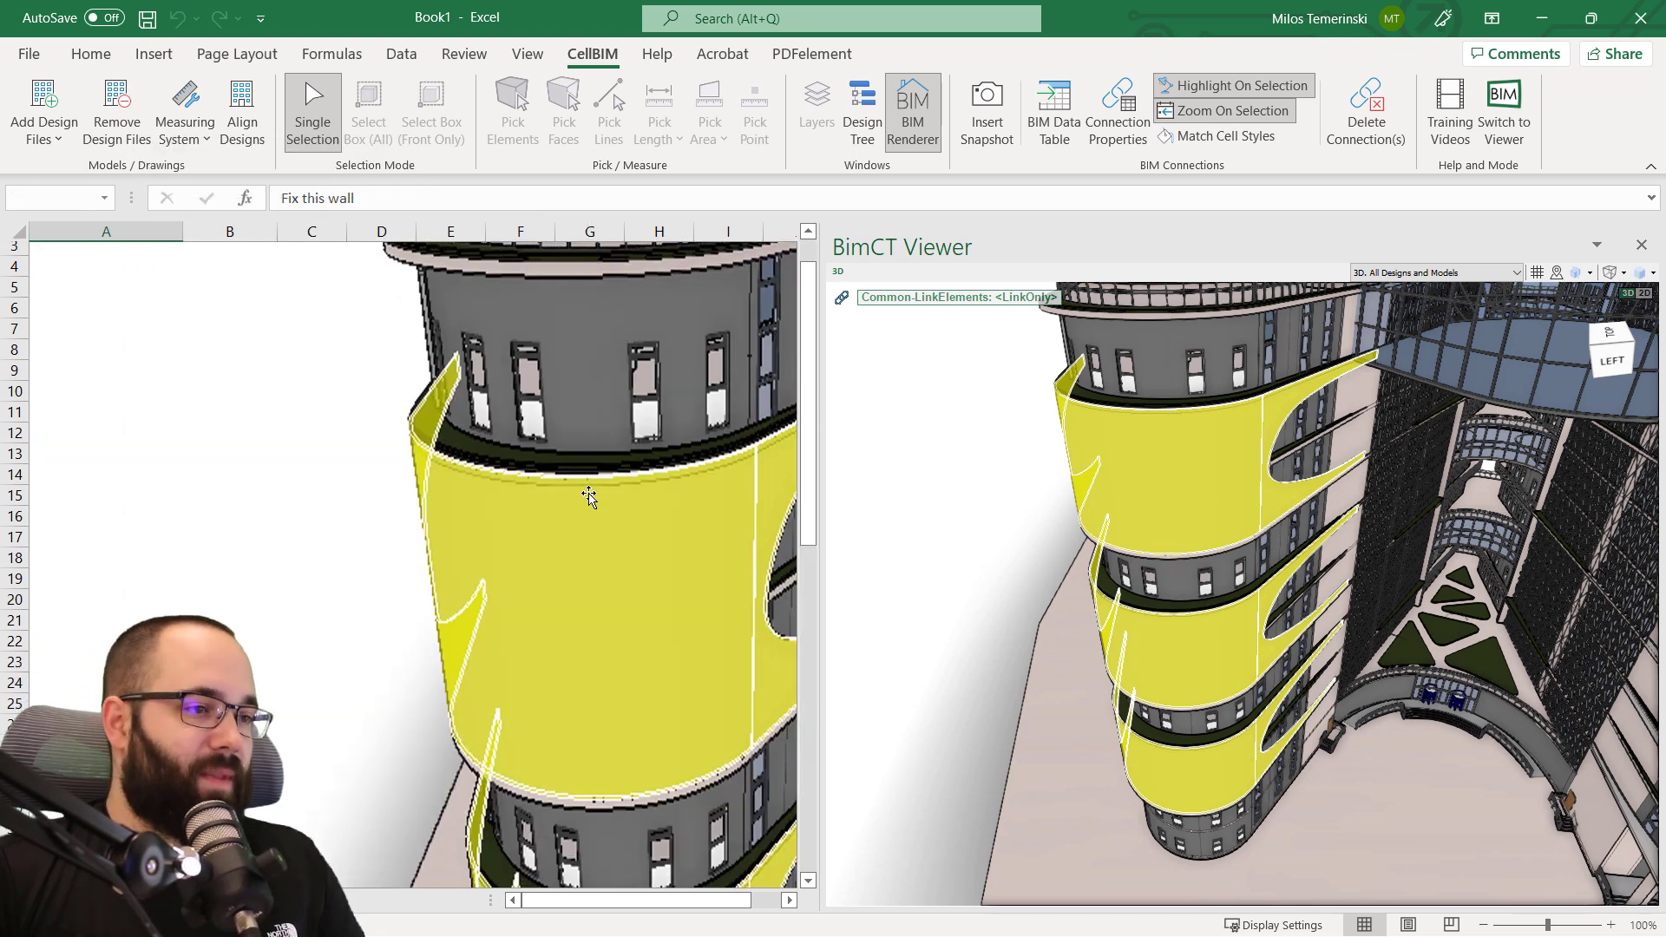
pyautogui.scroll(-13, 458, 583)
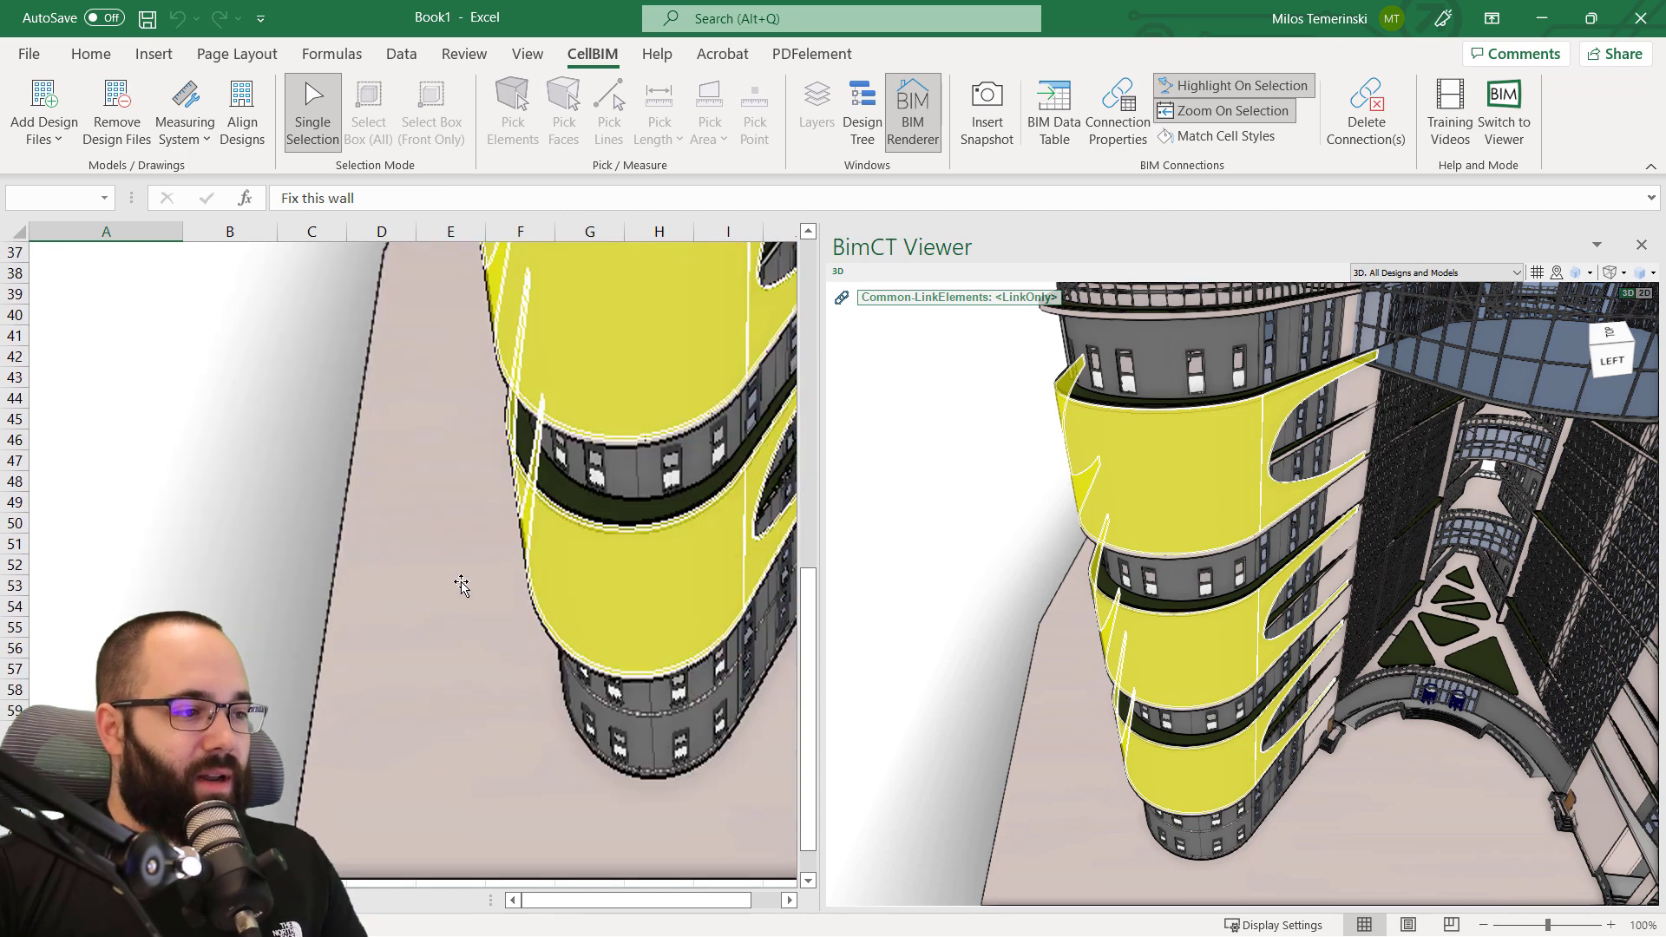
pyautogui.scroll(3, 459, 590)
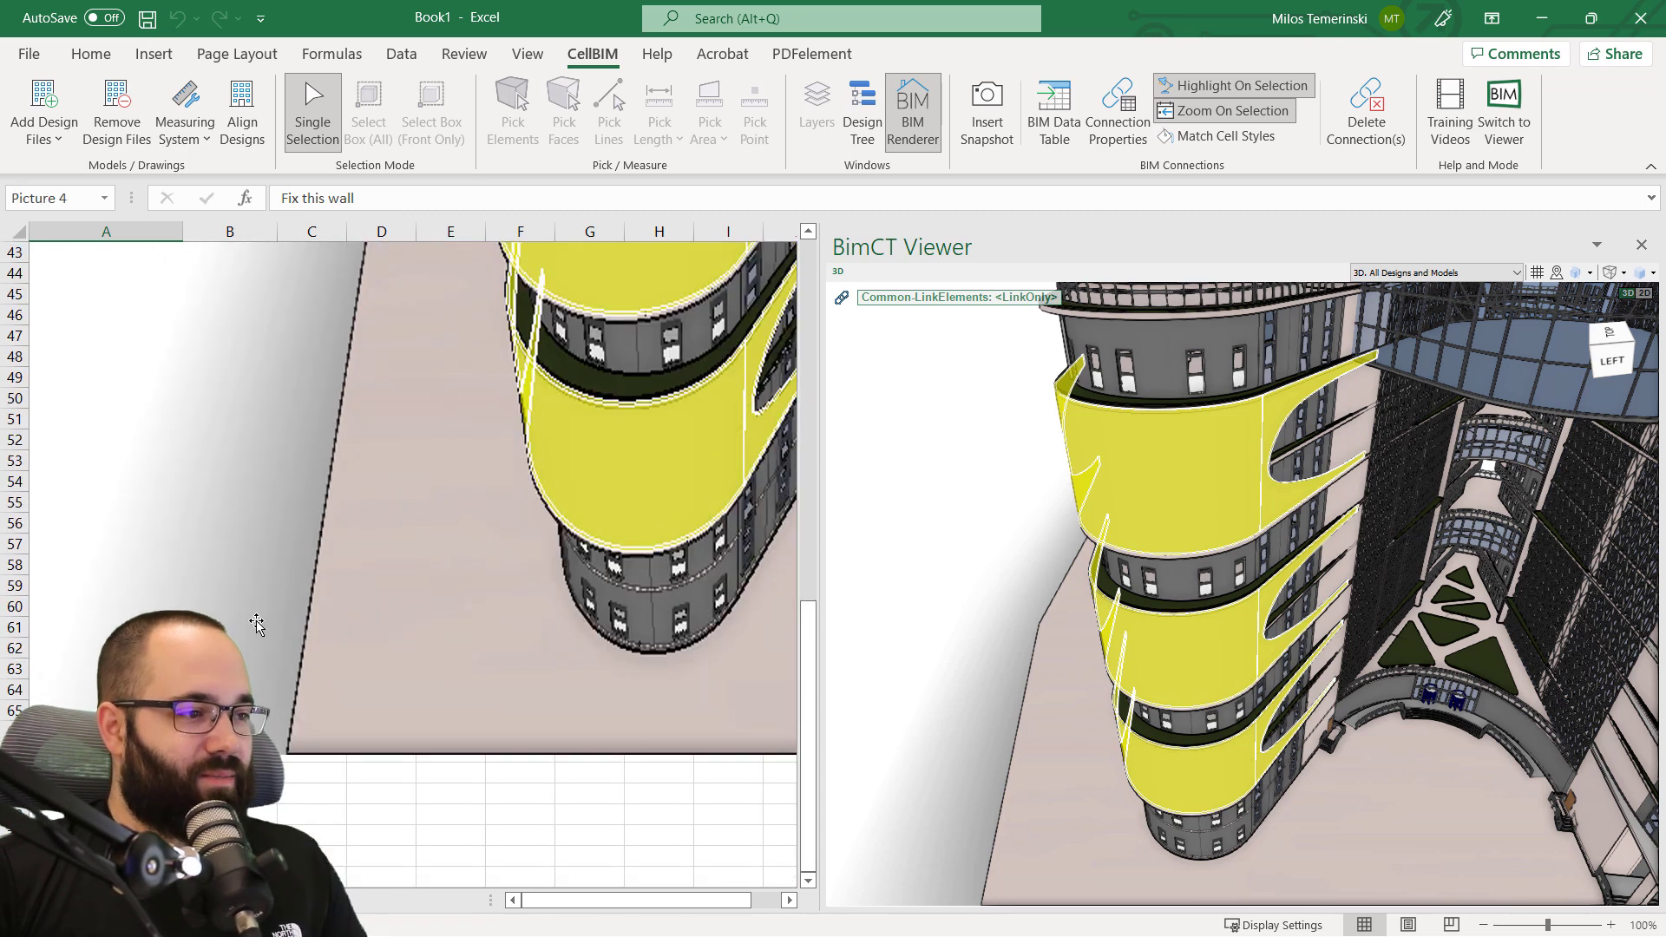
# Shrink and reposition the wall snapshot over the worksheet cells, and delete it from the sheet.
pyautogui.click(254, 625)
pyautogui.moveTo(30, 754); pyautogui.dragTo(565, 295)
pyautogui.moveTo(676, 280); pyautogui.dragTo(177, 625)
pyautogui.moveTo(65, 652); pyautogui.dragTo(465, 473)
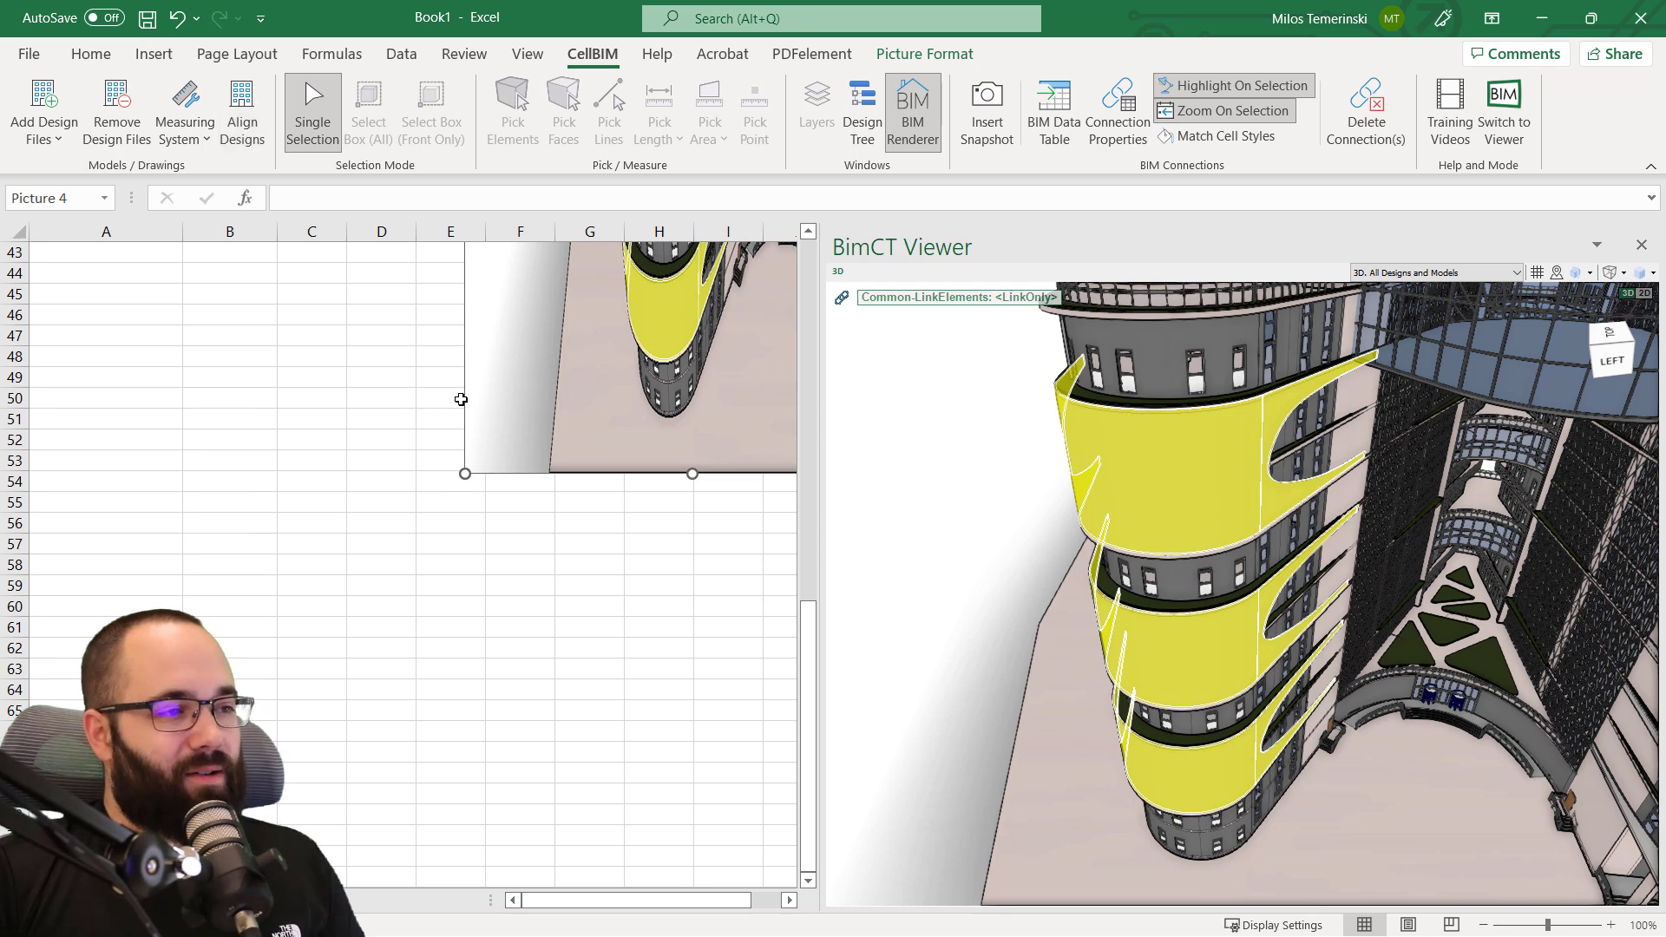
pyautogui.scroll(6, 558, 644)
pyautogui.scroll(-2, 480, 754)
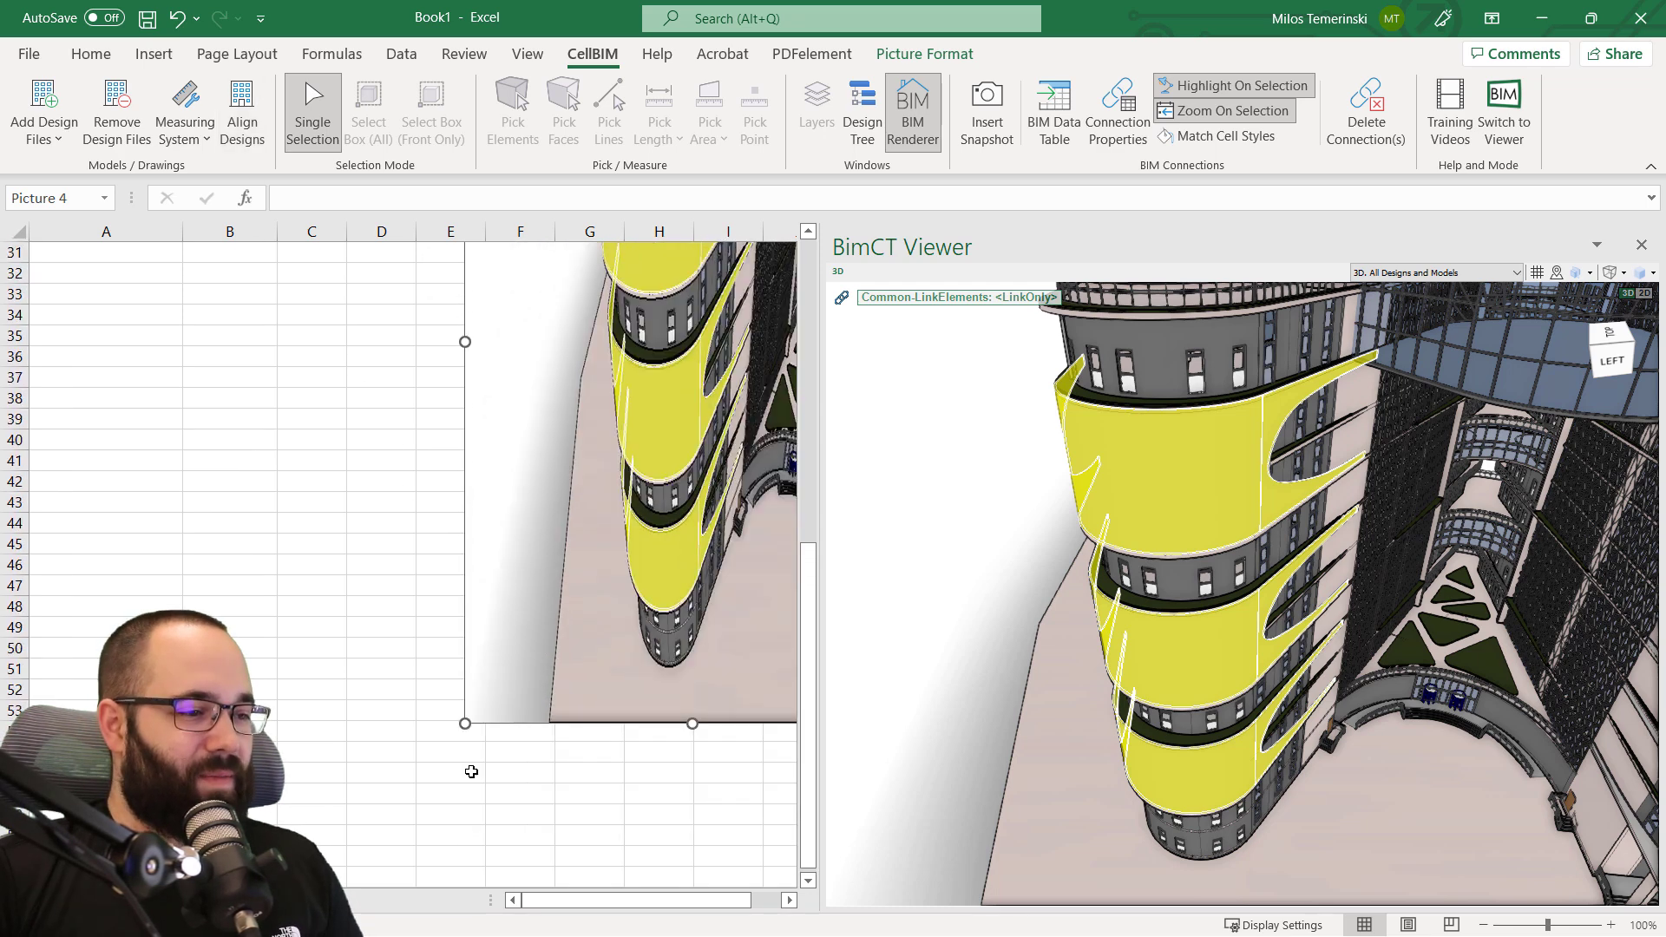
pyautogui.moveTo(465, 724)
pyautogui.mouseDown()
pyautogui.moveTo(380, 810)
pyautogui.moveTo(335, 784)
pyautogui.moveTo(446, 744)
pyautogui.moveTo(368, 767)
pyautogui.moveTo(443, 699)
pyautogui.moveTo(472, 636)
pyautogui.moveTo(477, 704)
pyautogui.mouseUp()
pyautogui.moveTo(588, 581); pyautogui.dragTo(392, 588)
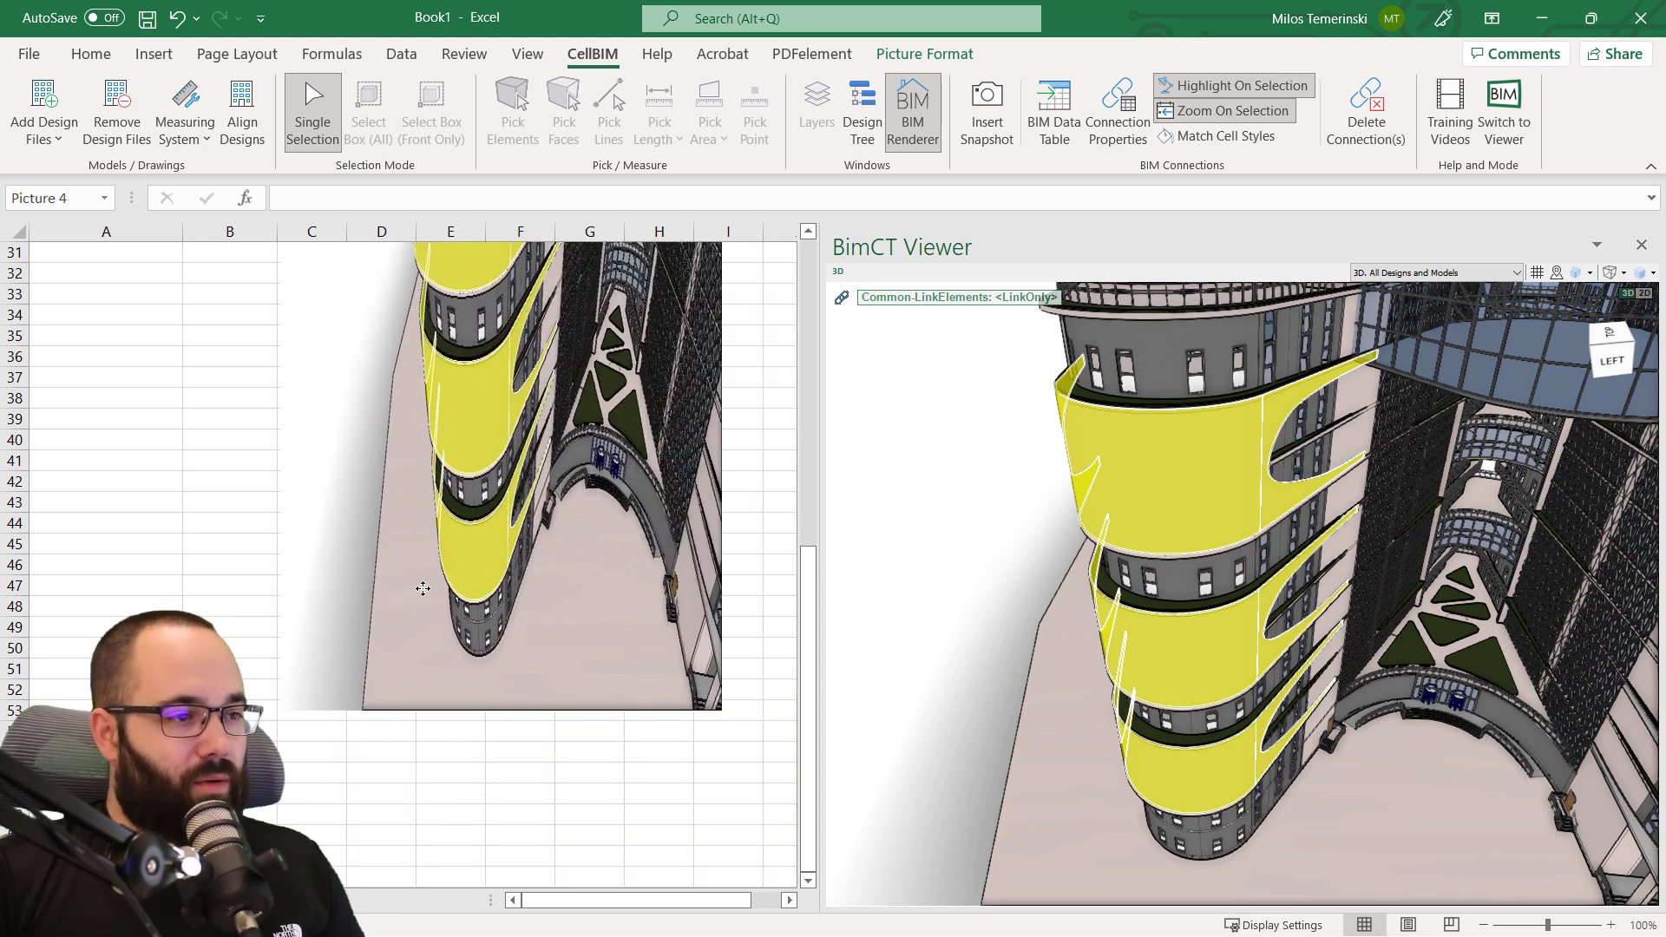
pyautogui.press('Delete')
pyautogui.scroll(10, 357, 532)
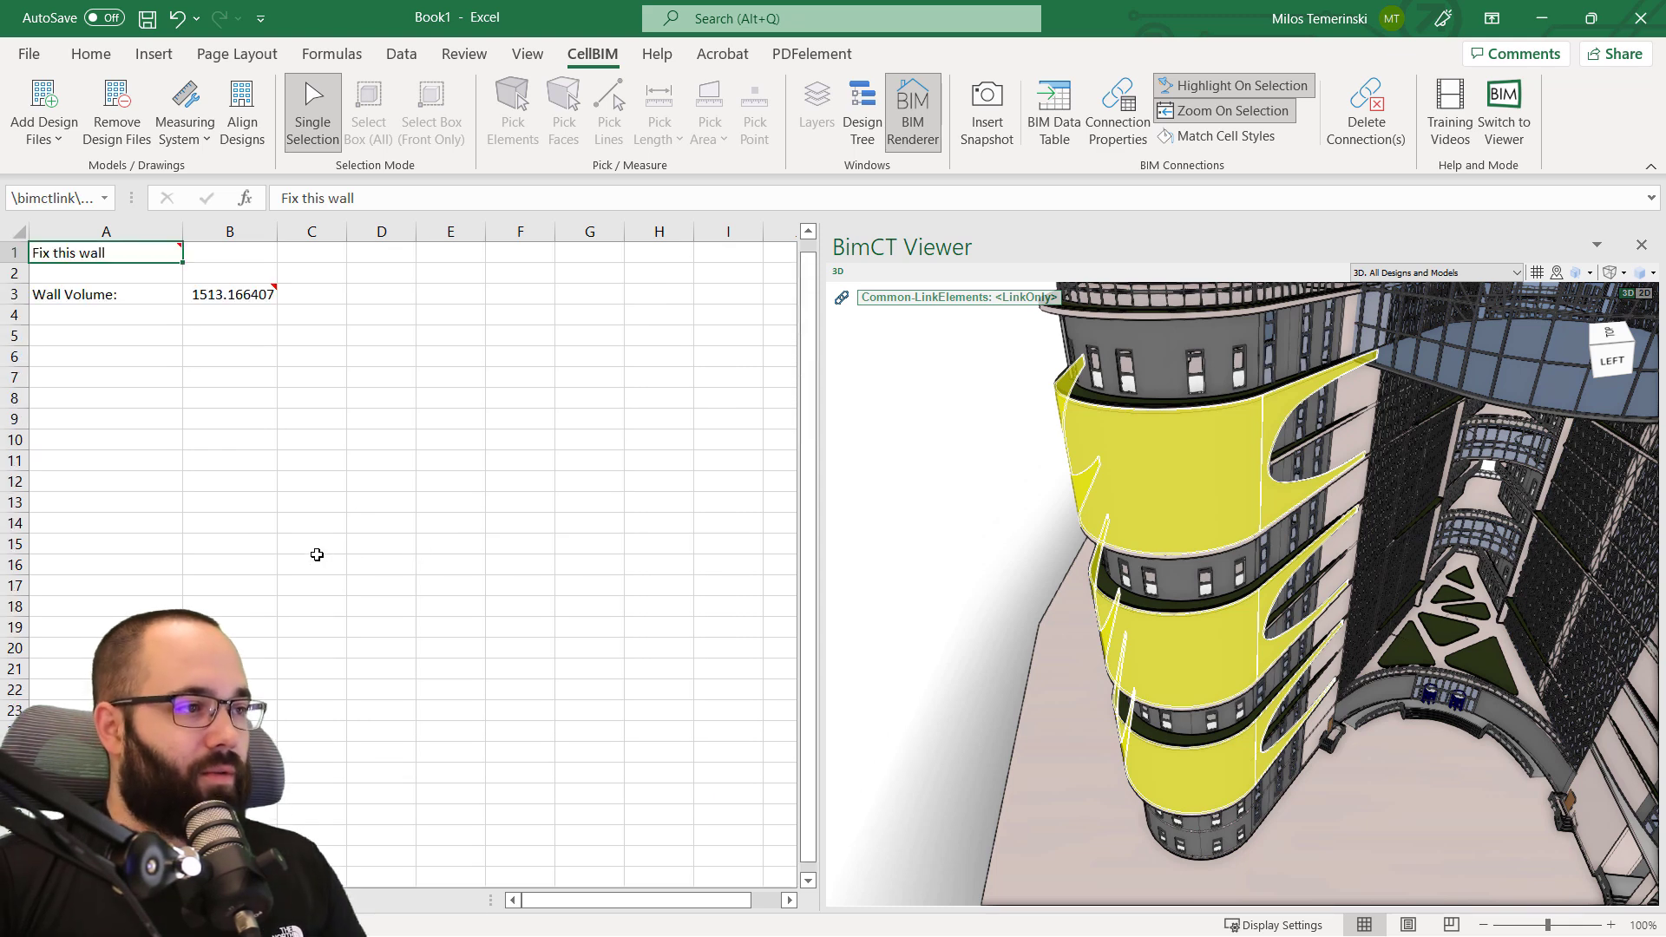
# Insert a fresh snapshot of the highlighted wall from cell A1, replacing the deleted picture.
pyautogui.click(73, 252)
pyautogui.rightClick(73, 252)
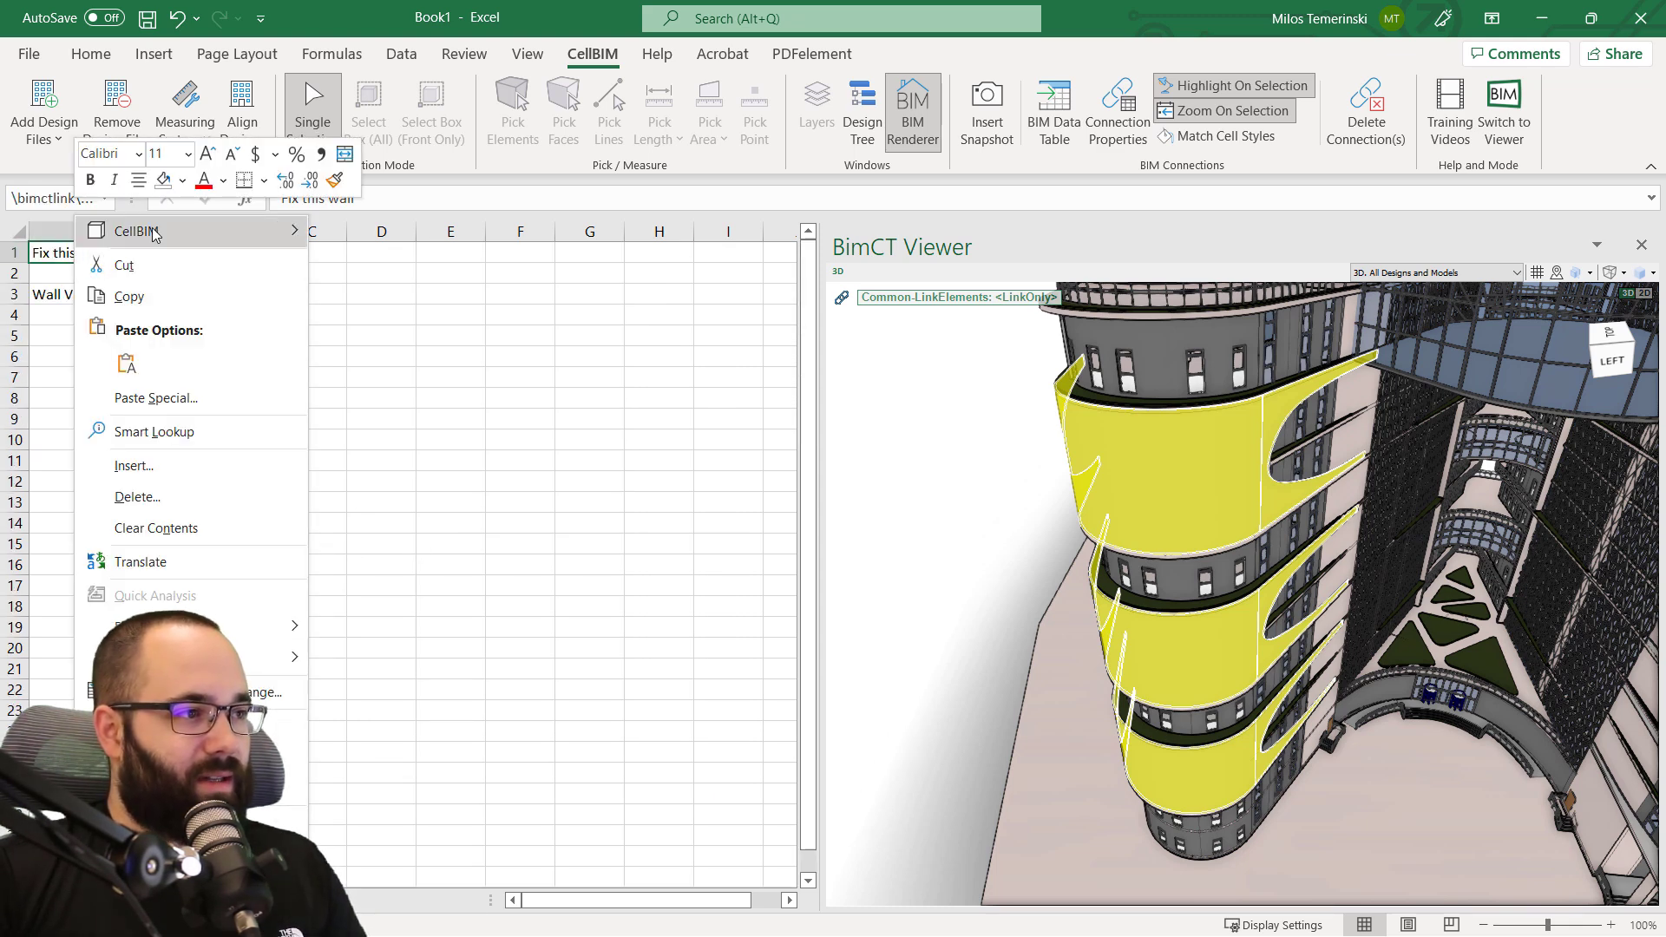
pyautogui.click(368, 241)
pyautogui.scroll(-15, 379, 423)
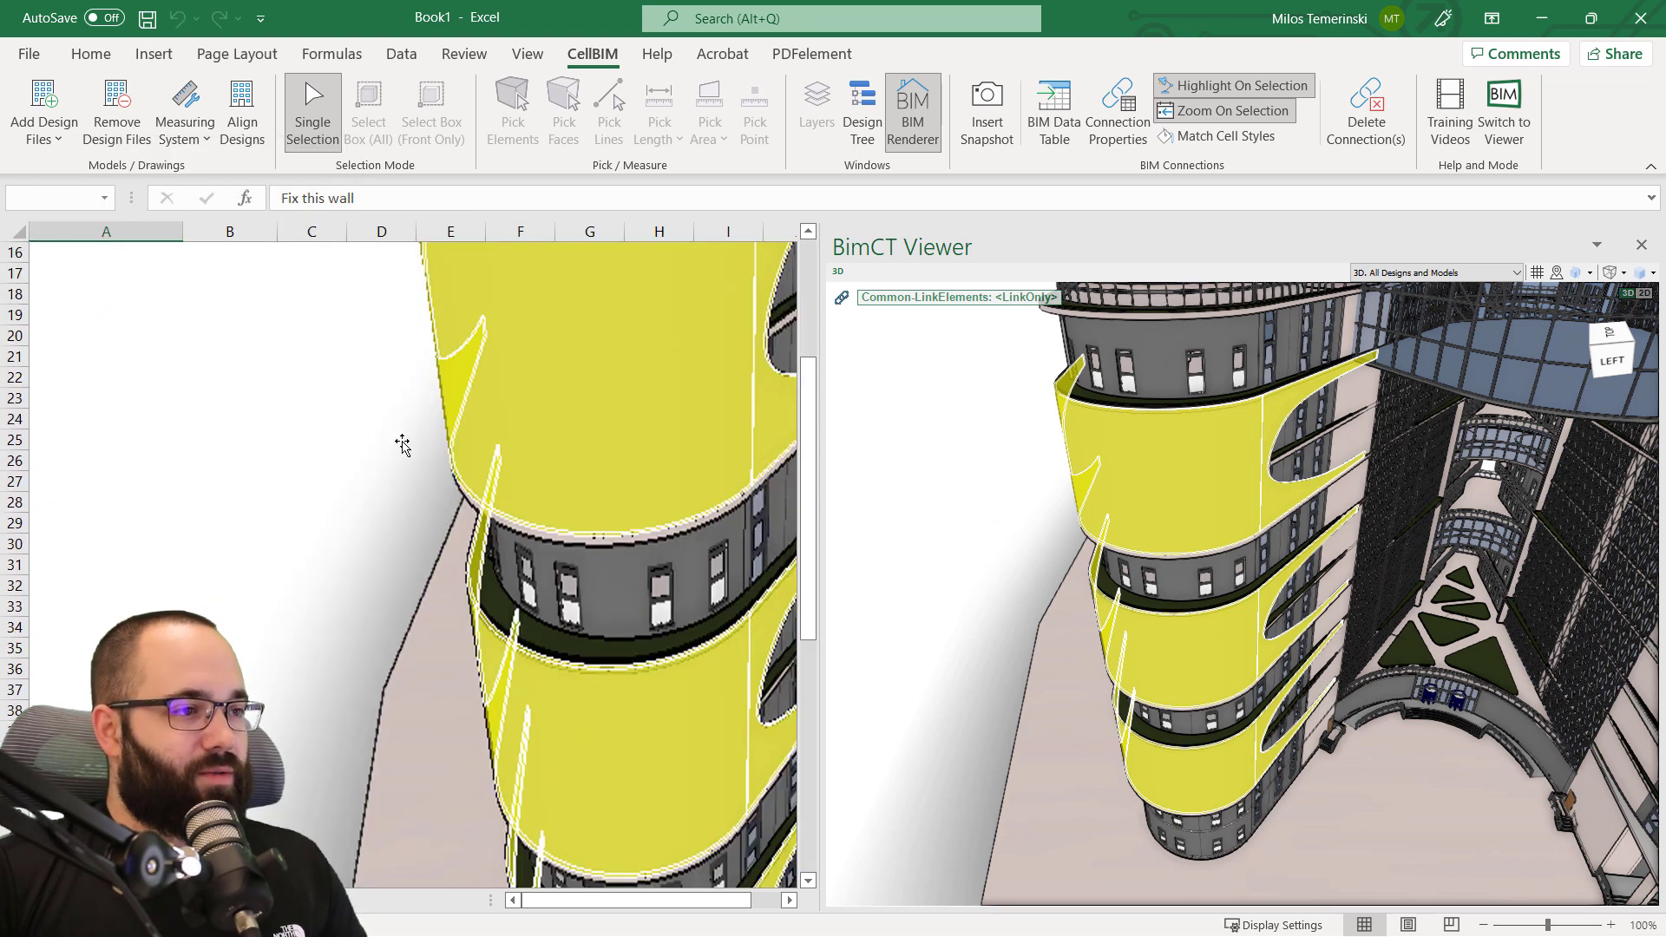
pyautogui.scroll(-5, 295, 631)
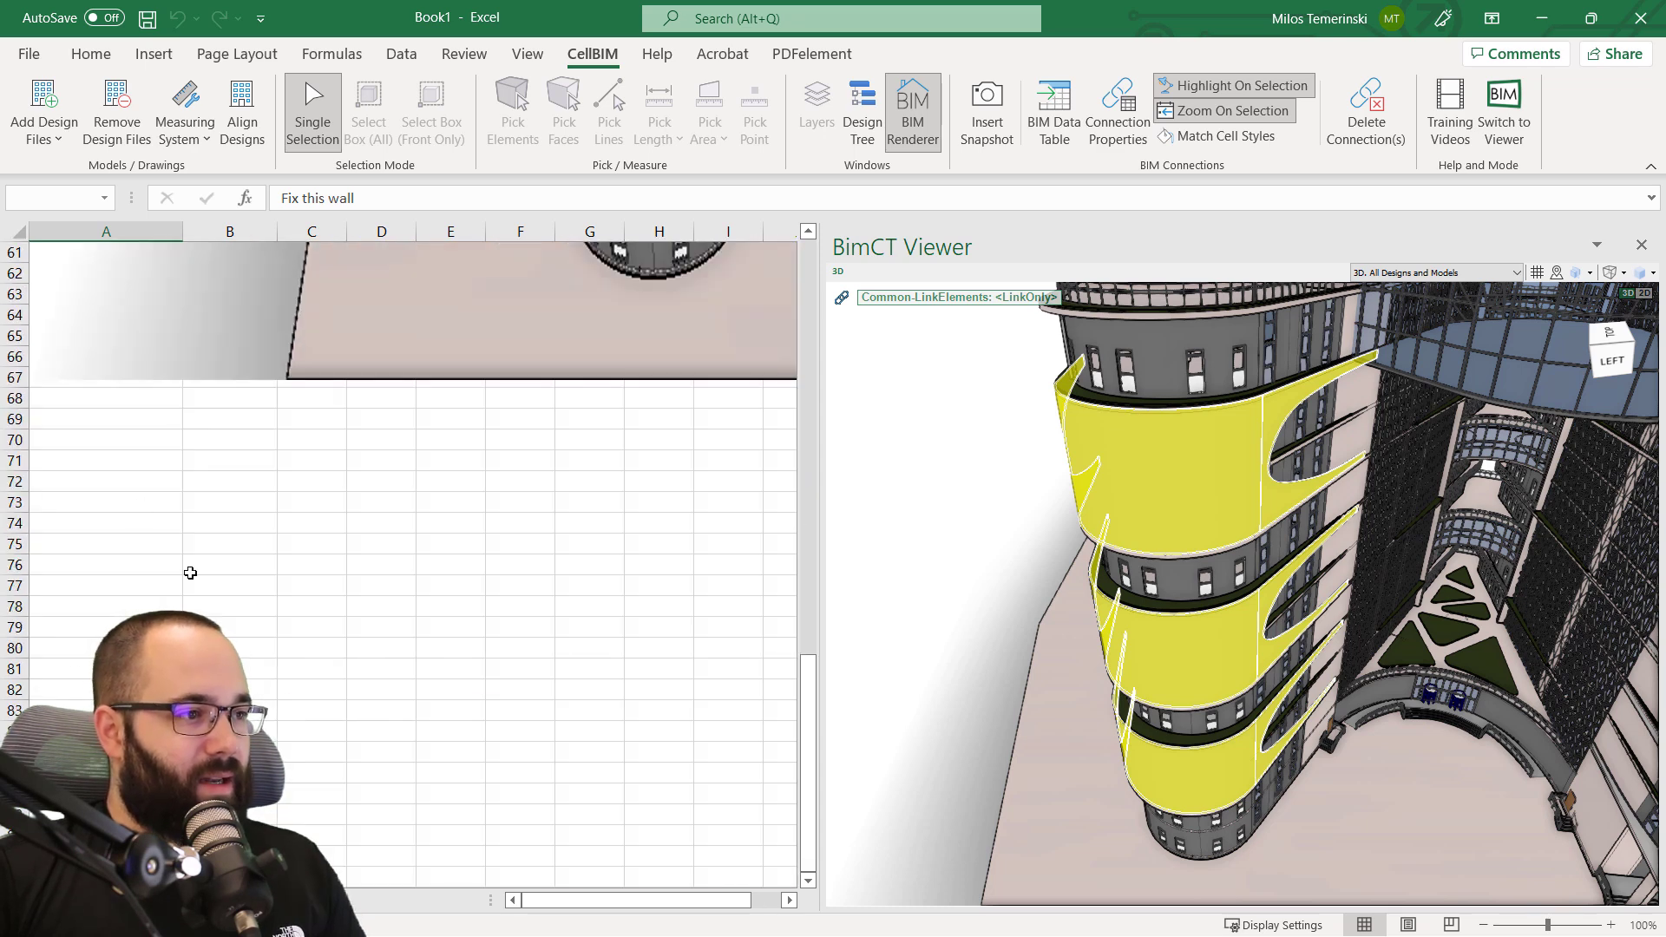
pyautogui.scroll(1, 191, 573)
# Shrink the wall snapshot on the worksheet to span roughly columns D to H.
pyautogui.click(273, 318)
pyautogui.moveTo(32, 444); pyautogui.dragTo(234, 243)
pyautogui.scroll(5, 461, 350)
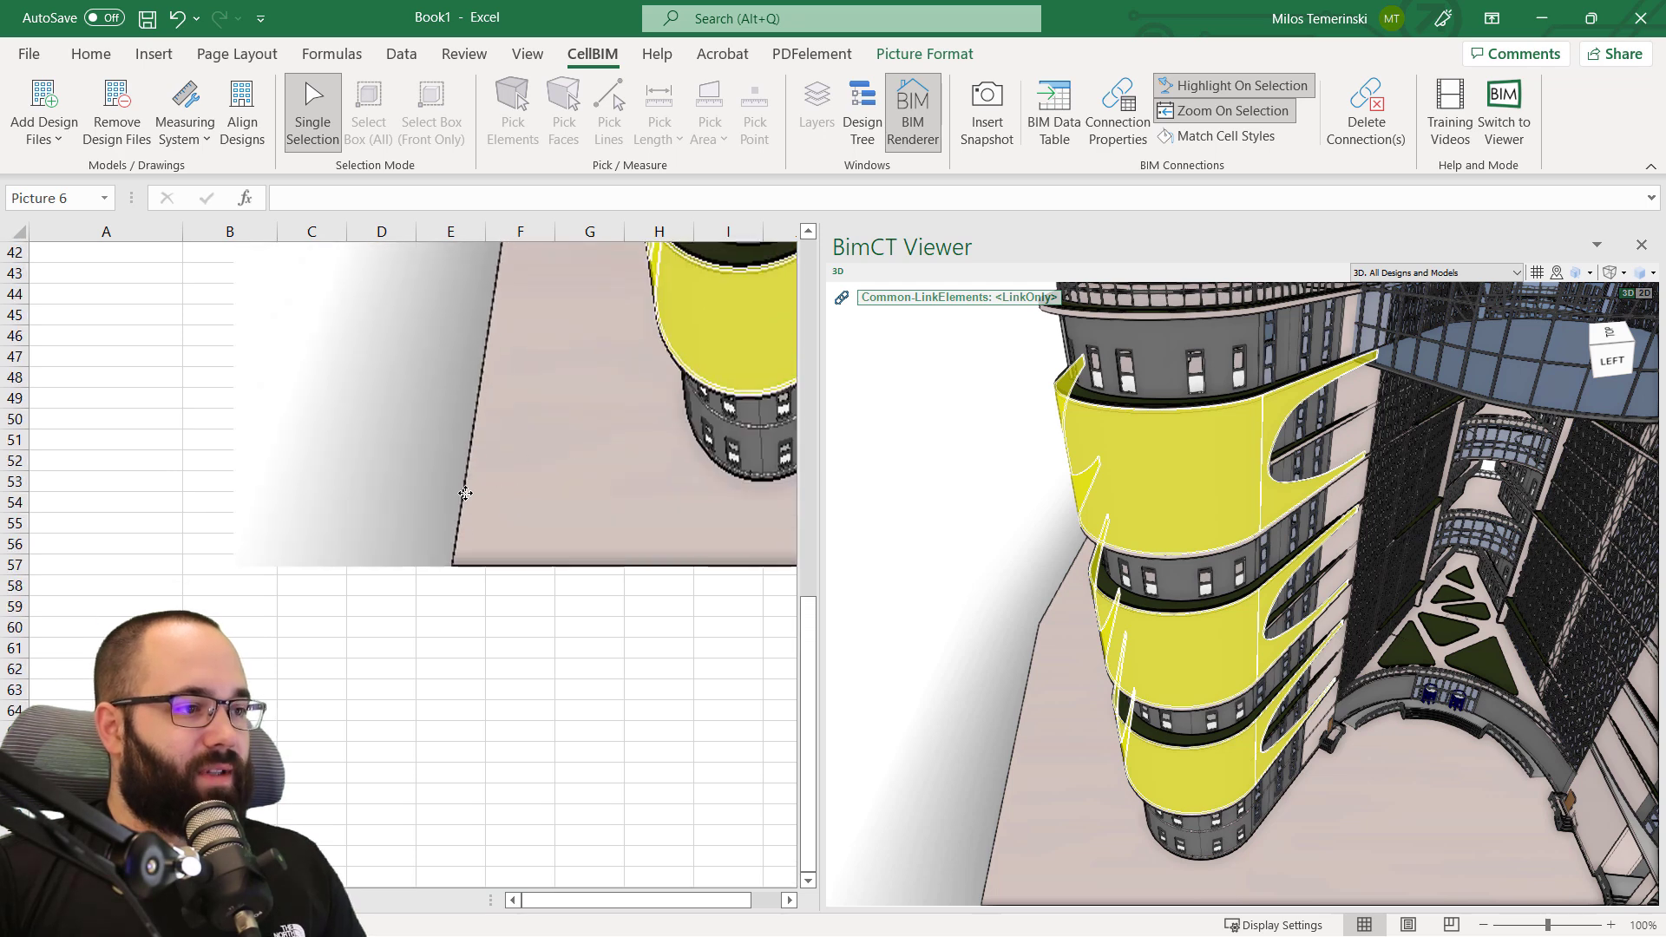
pyautogui.hotkey('ctrl', 'z')
pyautogui.moveTo(53, 663); pyautogui.dragTo(403, 356)
pyautogui.moveTo(549, 337); pyautogui.dragTo(265, 640)
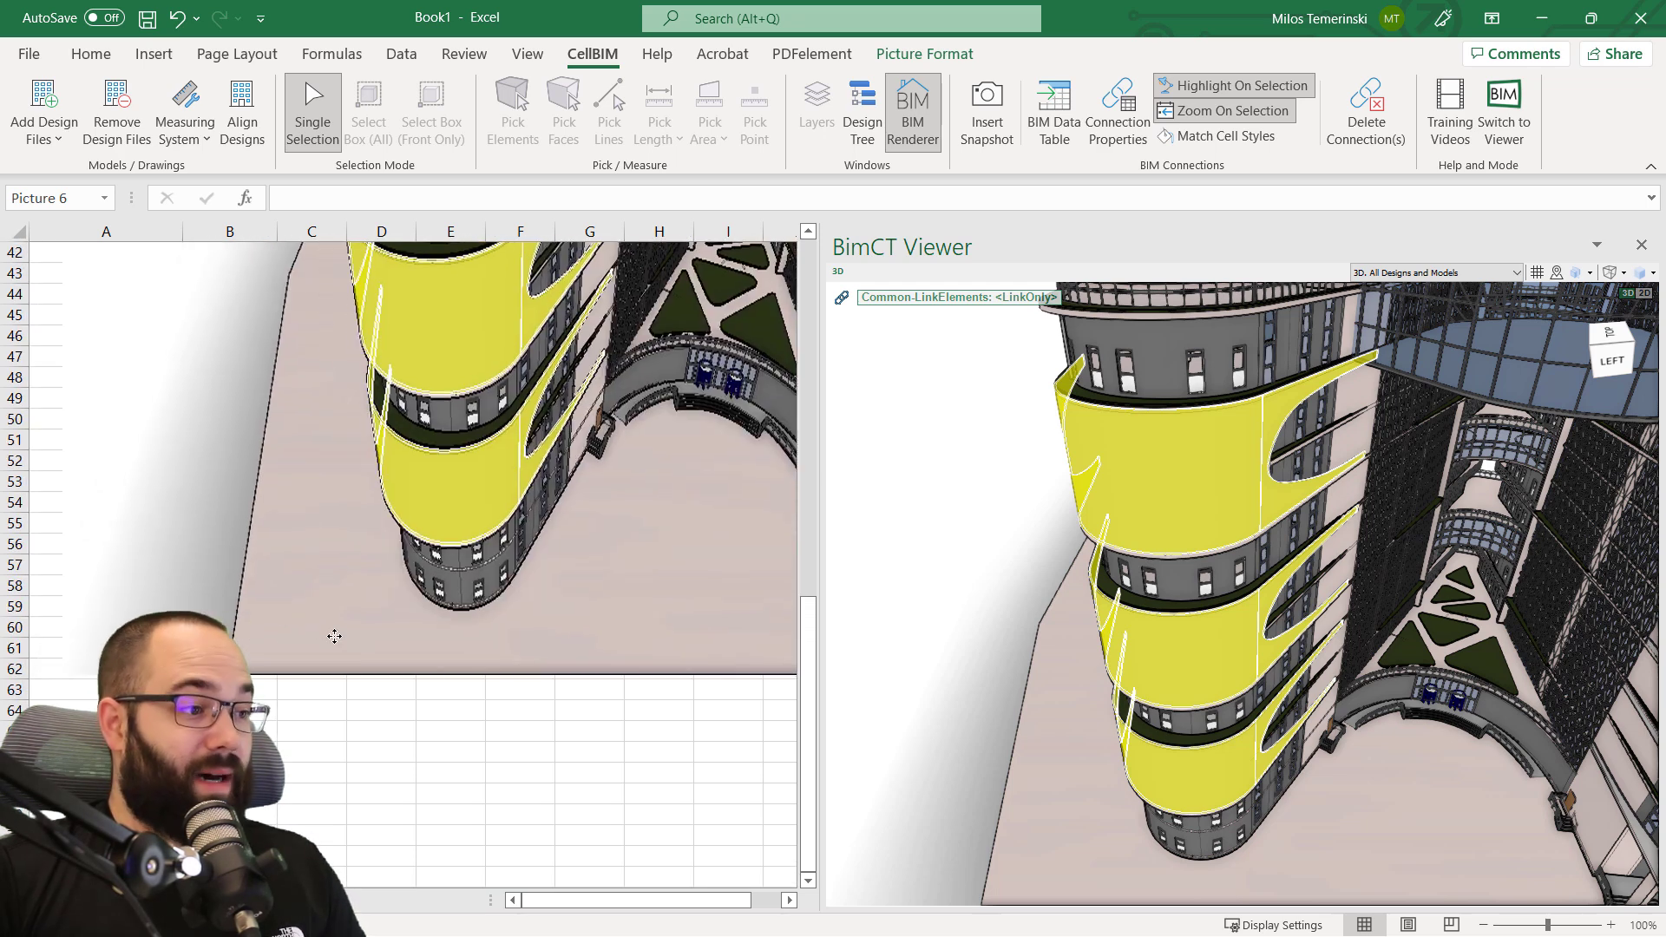
pyautogui.moveTo(62, 678); pyautogui.dragTo(399, 668)
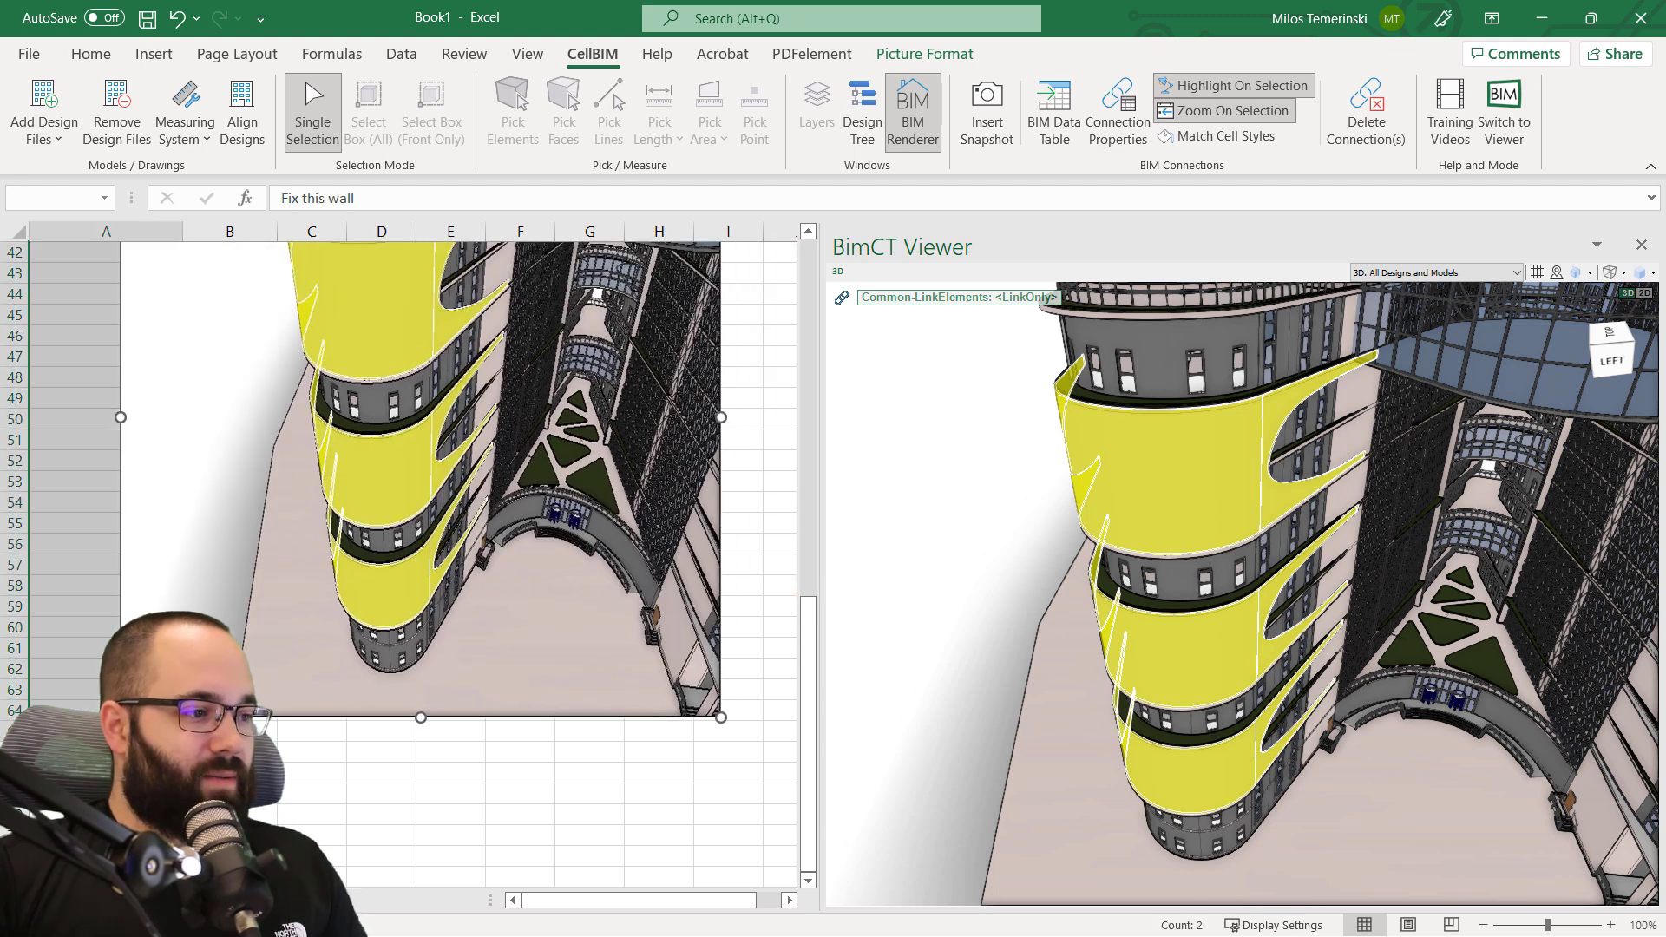
pyautogui.moveTo(121, 717); pyautogui.dragTo(508, 452)
# Move the wall snapshot up towards the first rows of the sheet and resize it further.
pyautogui.scroll(3, 513, 590)
pyautogui.scroll(5, 508, 659)
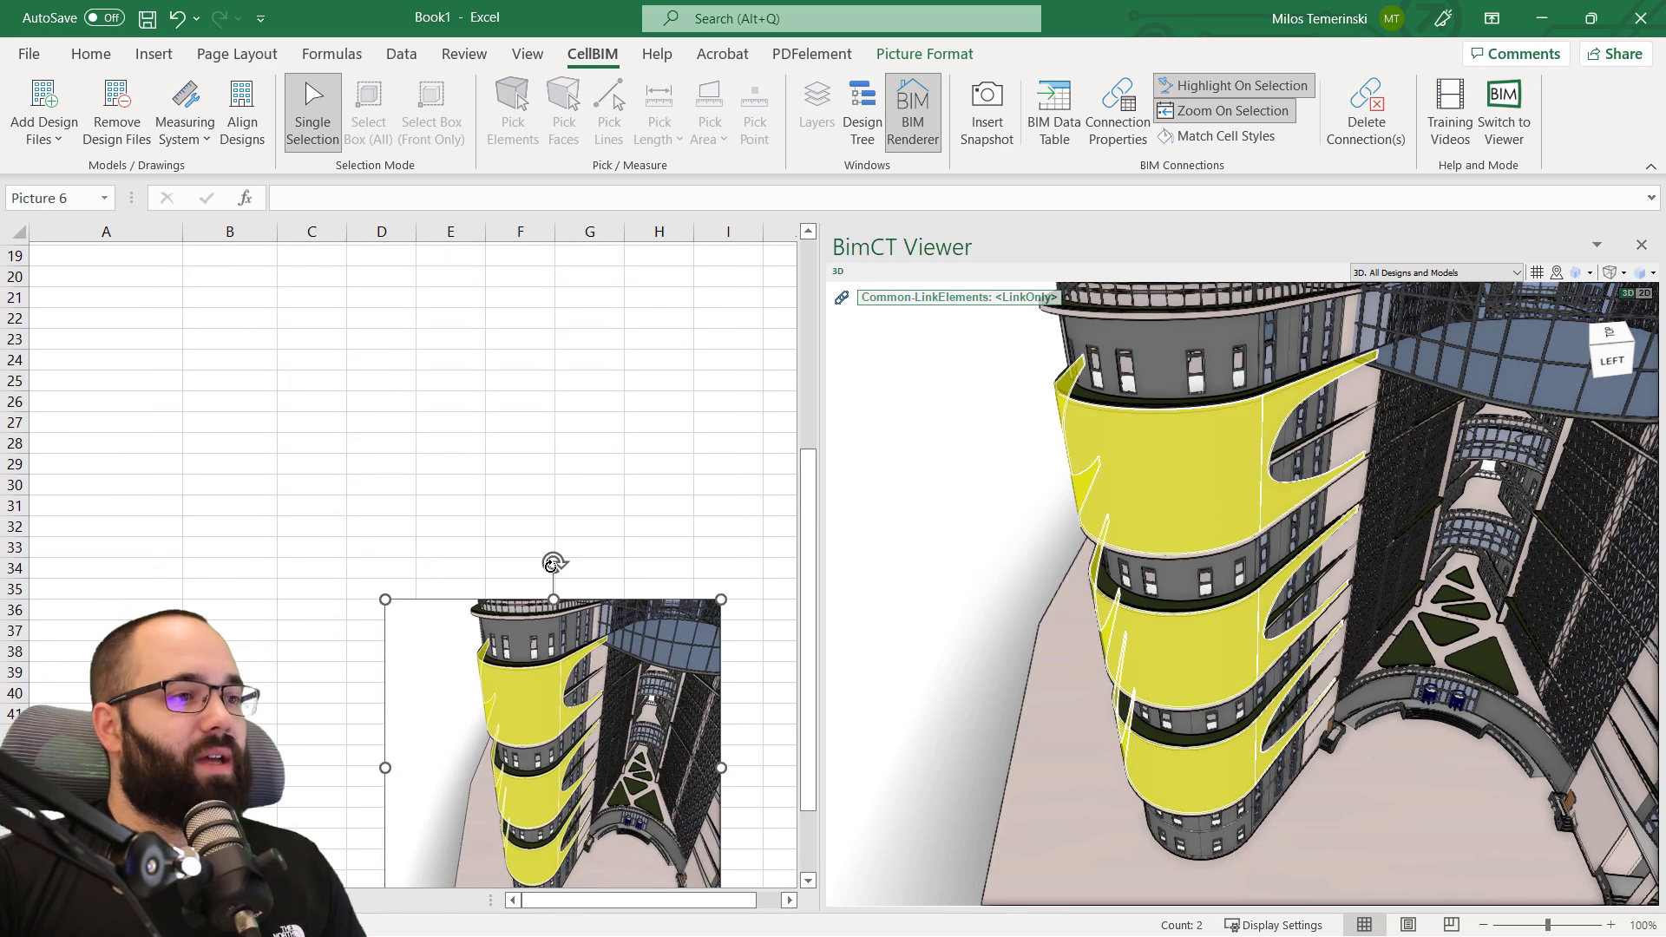
pyautogui.moveTo(509, 659); pyautogui.dragTo(494, 377)
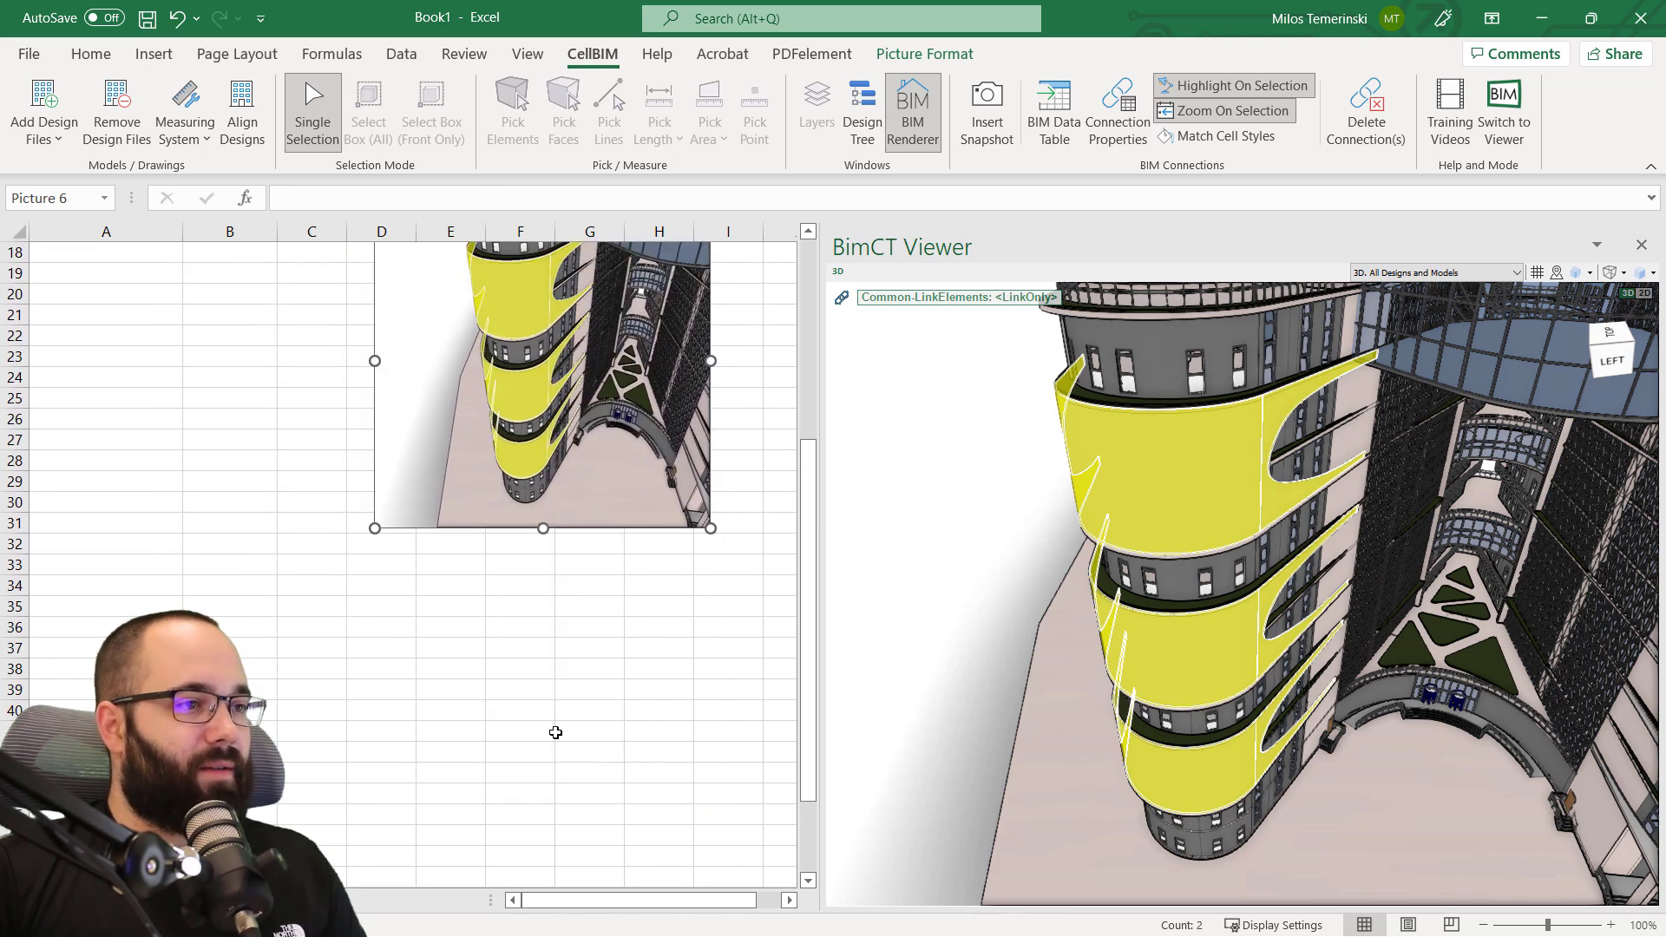
pyautogui.scroll(6, 576, 647)
pyautogui.moveTo(472, 793); pyautogui.dragTo(431, 503)
pyautogui.moveTo(428, 432); pyautogui.dragTo(427, 428)
pyautogui.moveTo(675, 588); pyautogui.dragTo(570, 481)
pyautogui.click(651, 559)
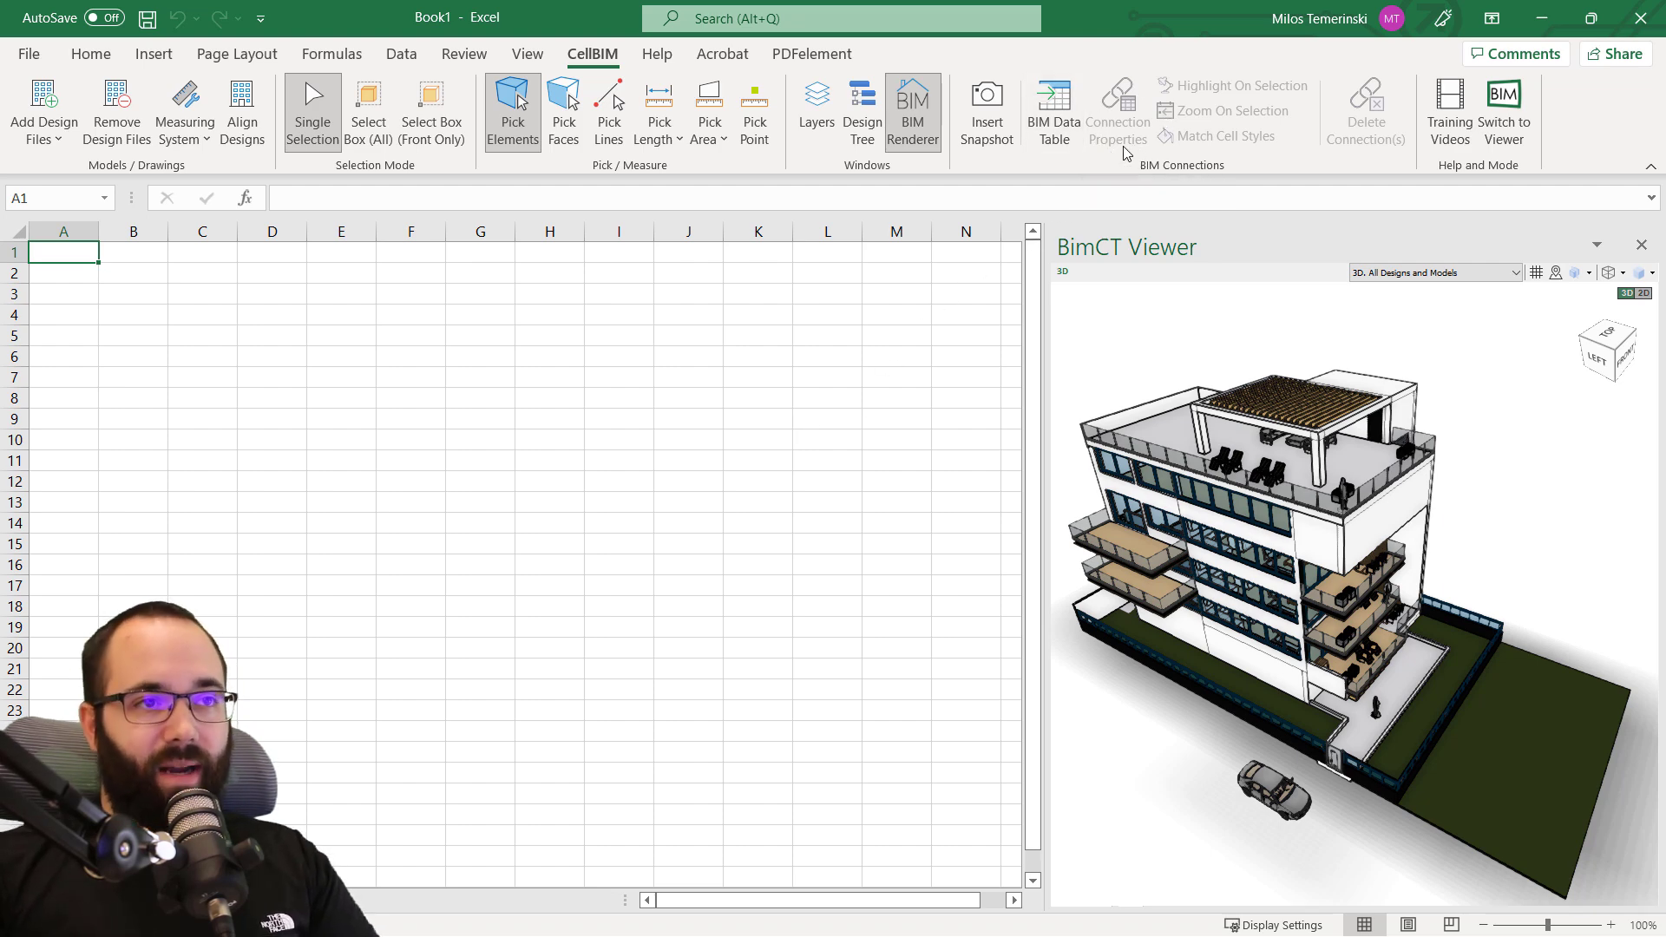
# Link the two-pane window on the building's upper floor to cell B2 with the Common-LinkElements property.
pyautogui.click(154, 277)
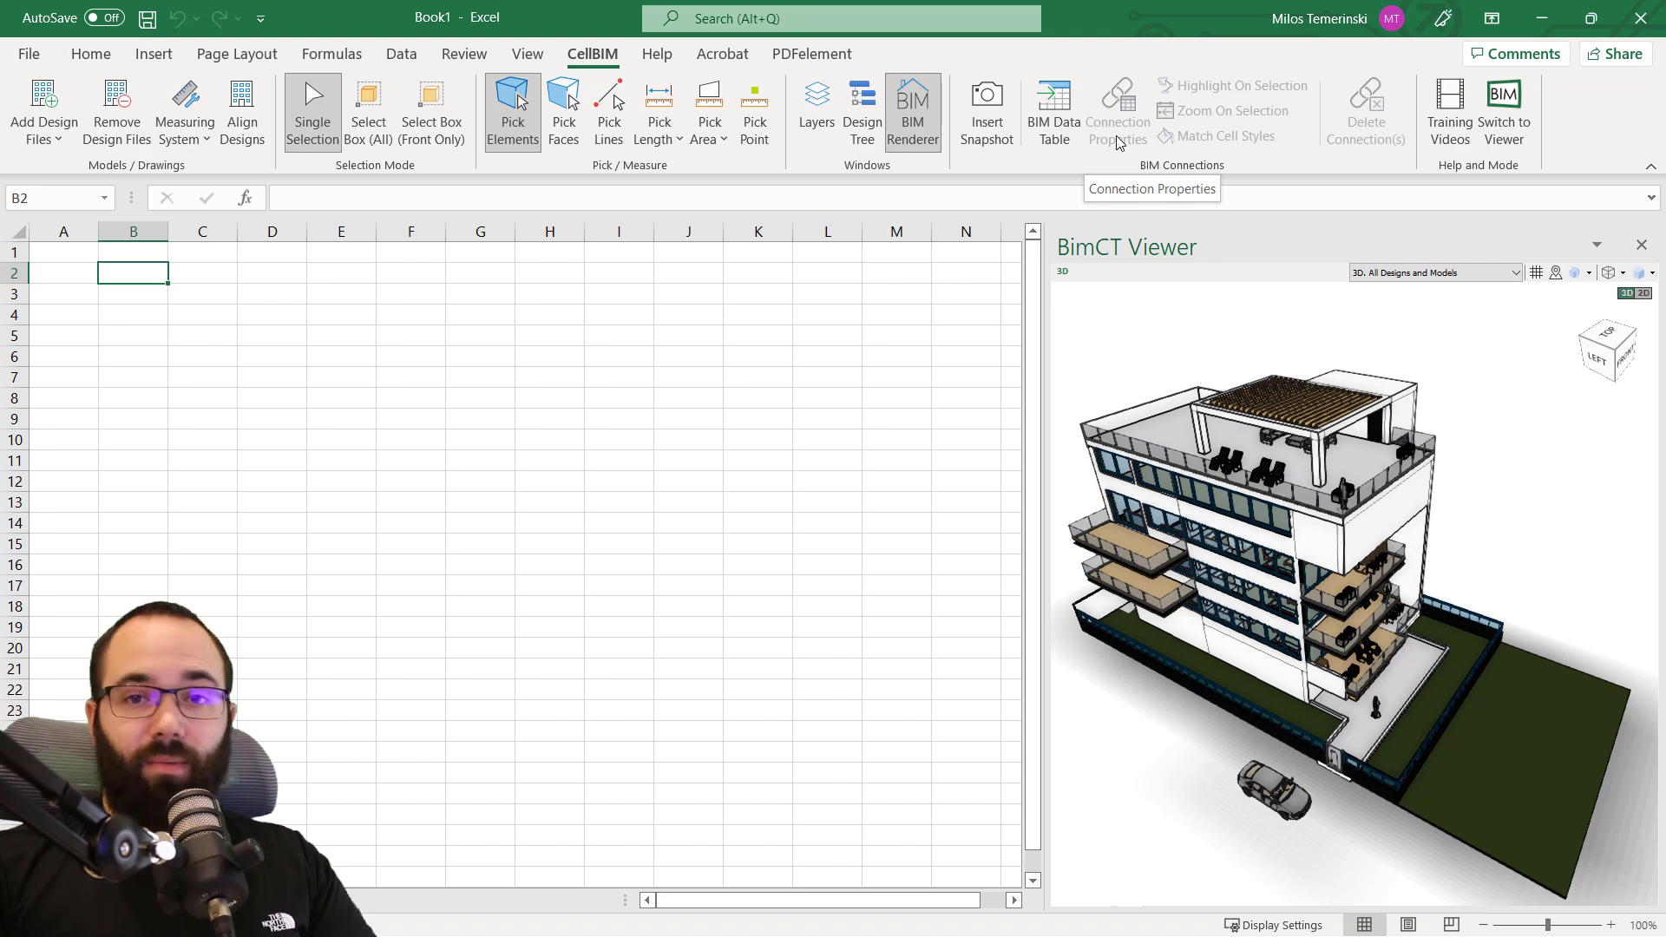
pyautogui.scroll(3, 1242, 526)
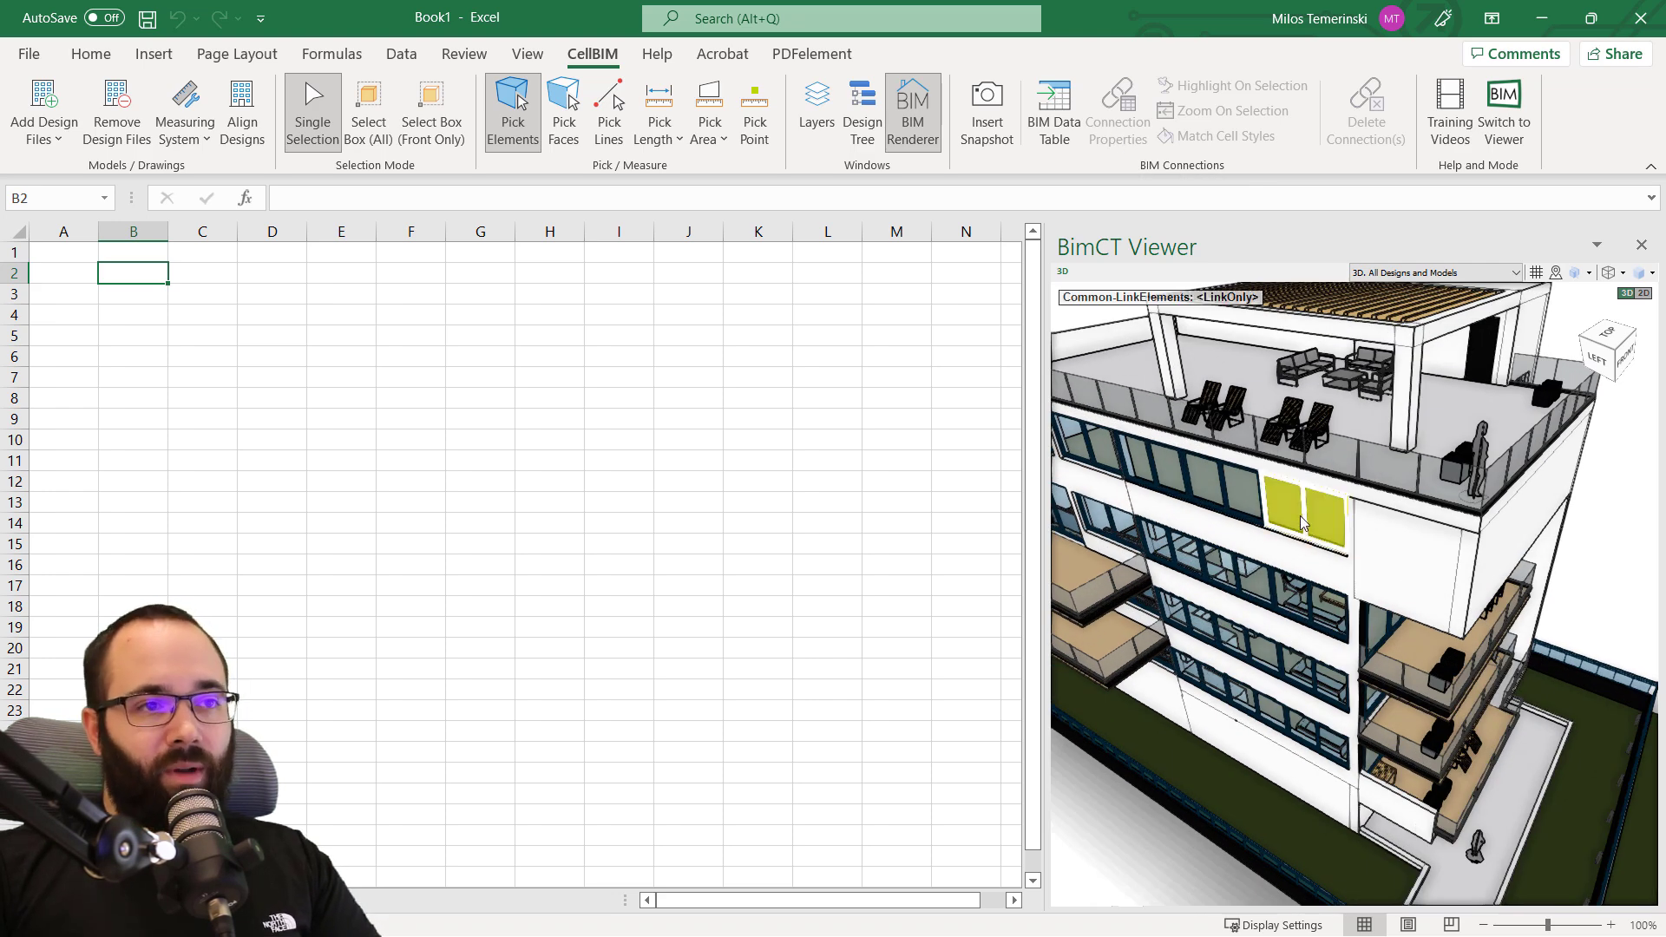
pyautogui.scroll(-1, 1301, 522)
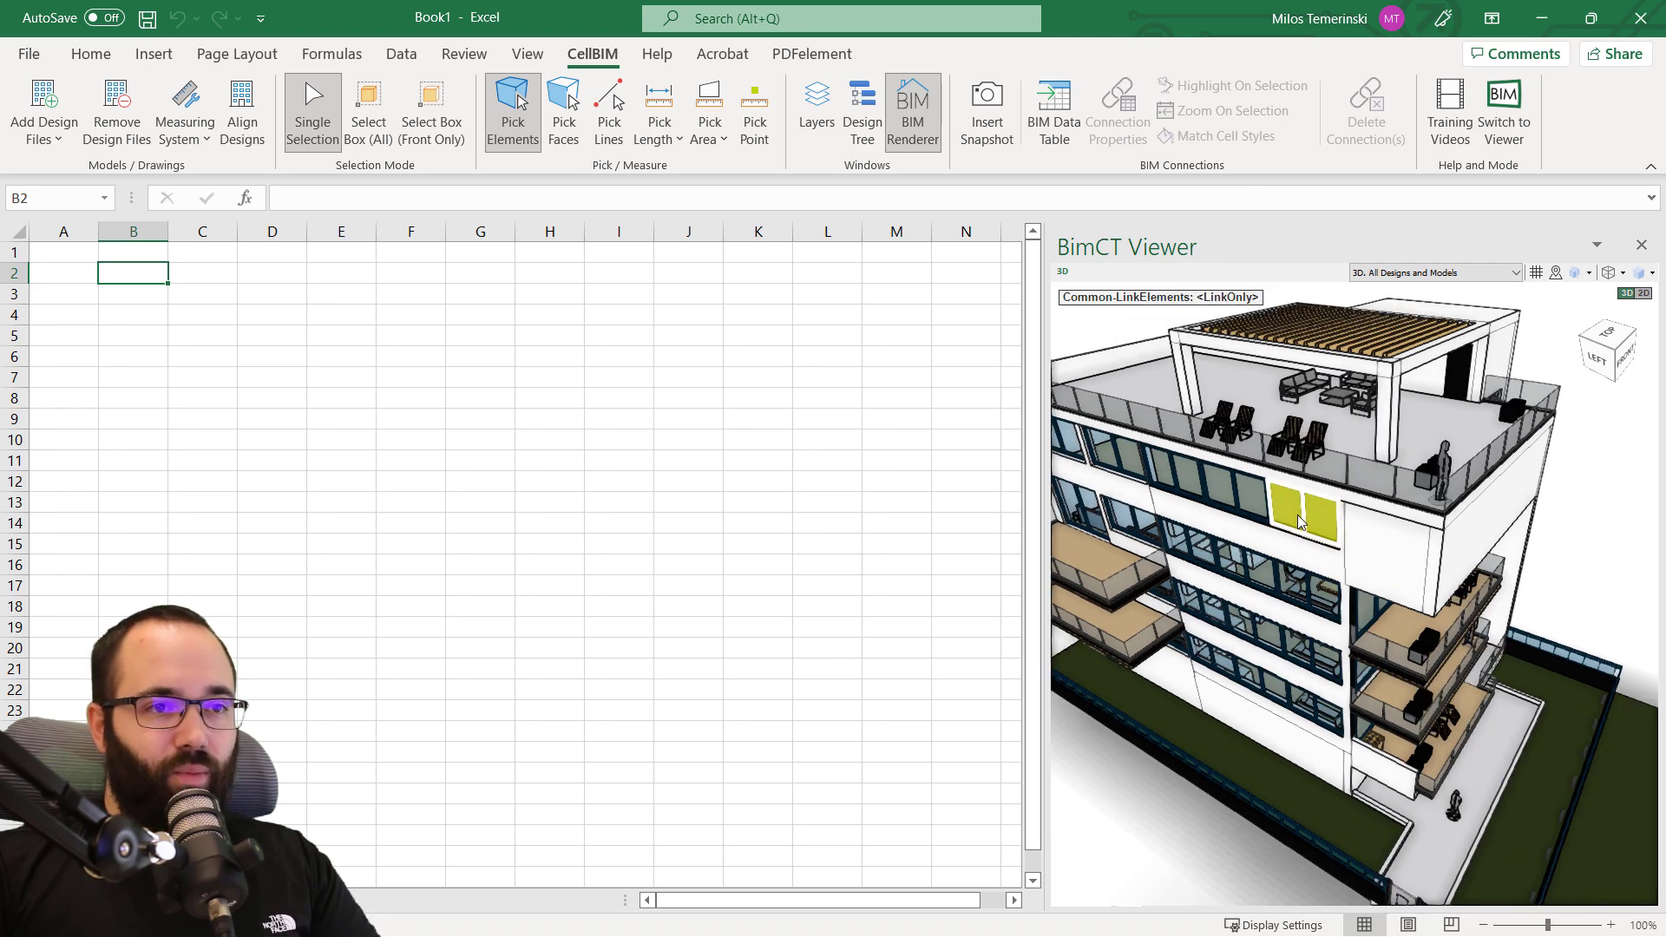
pyautogui.click(1119, 302)
pyautogui.moveTo(1258, 564); pyautogui.dragTo(139, 282)
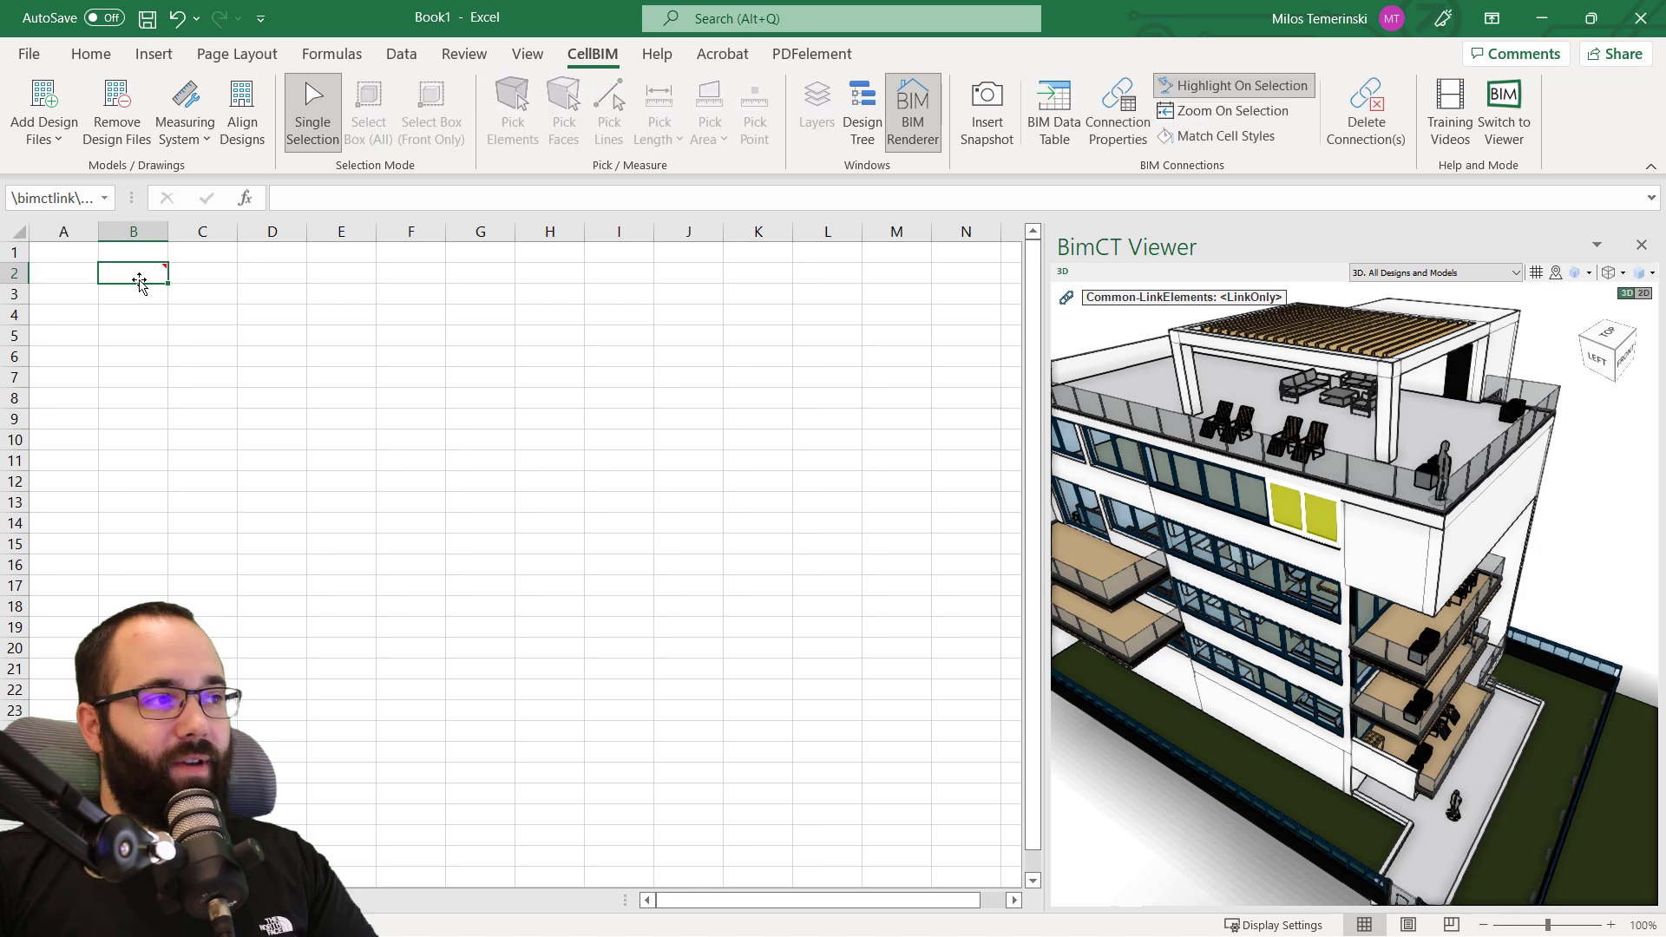
pyautogui.moveTo(137, 278)
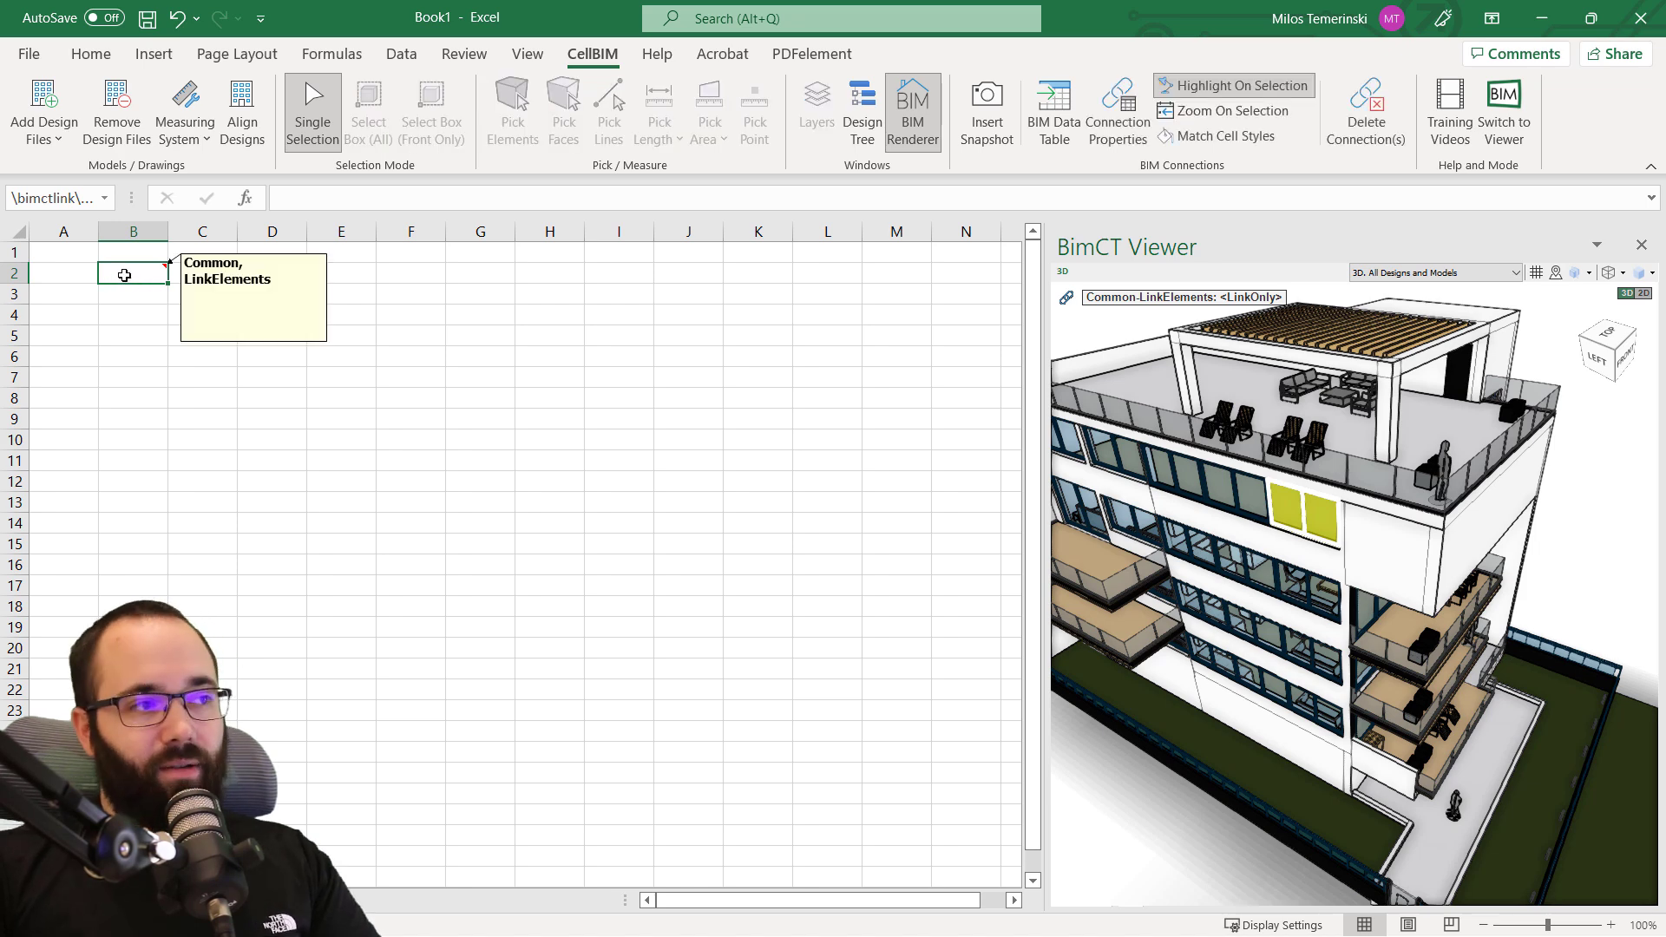
# Leave and reselect cell B2 to check the highlighting of its linked window in the model.
pyautogui.scroll(1, 1331, 502)
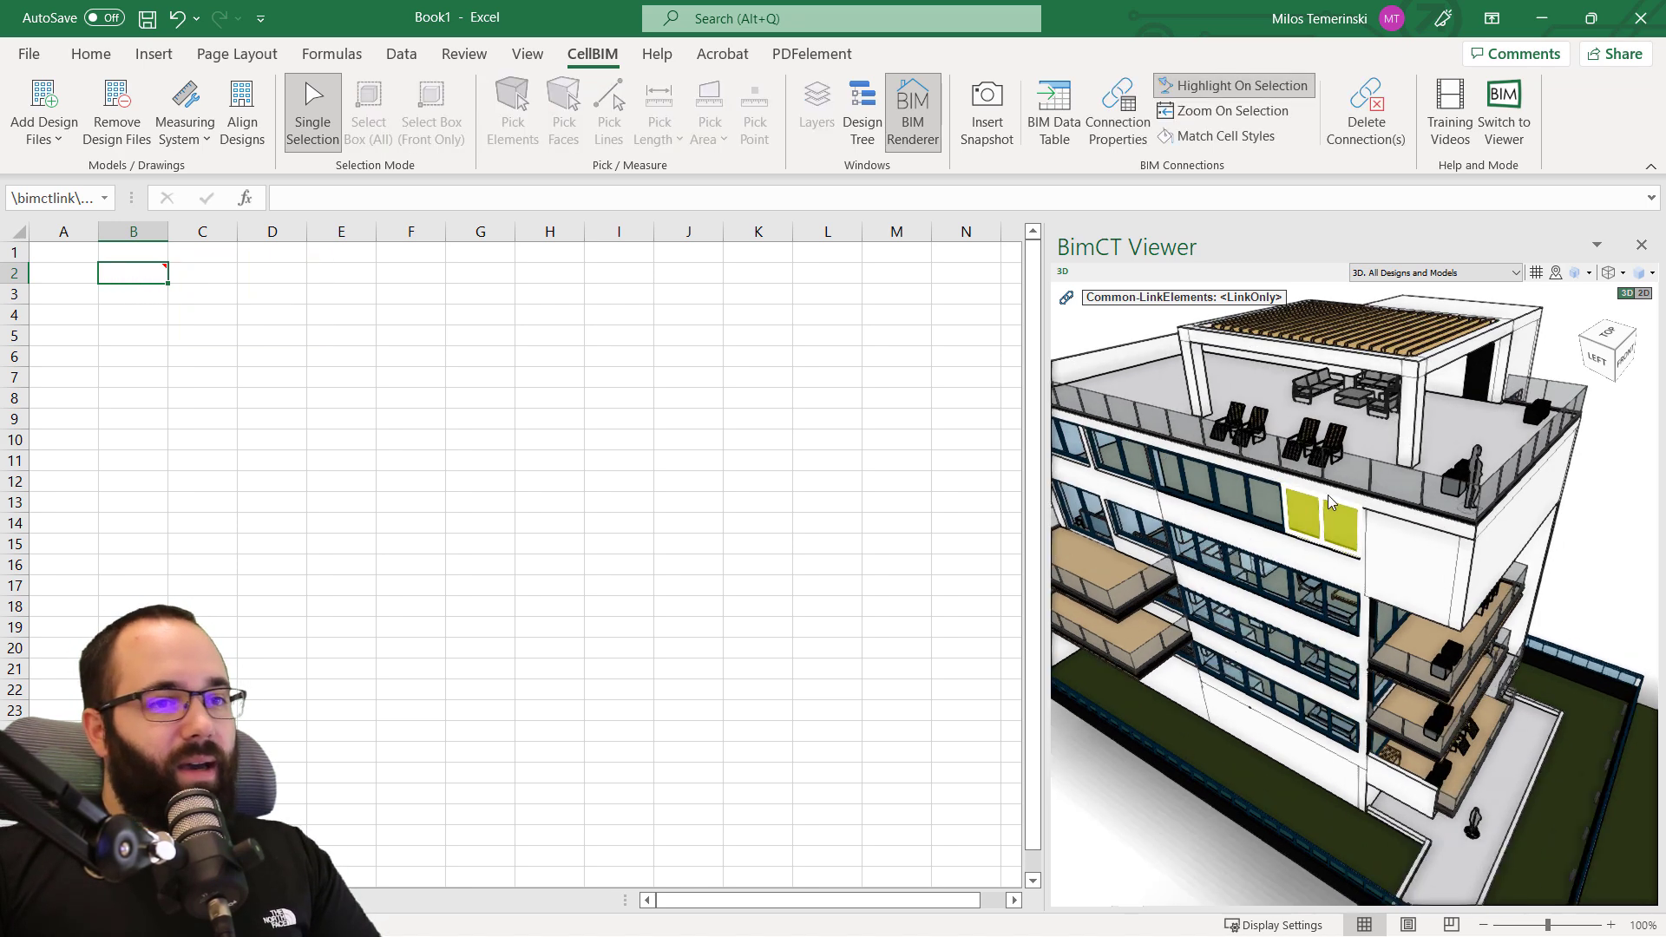
pyautogui.click(144, 307)
pyautogui.click(134, 274)
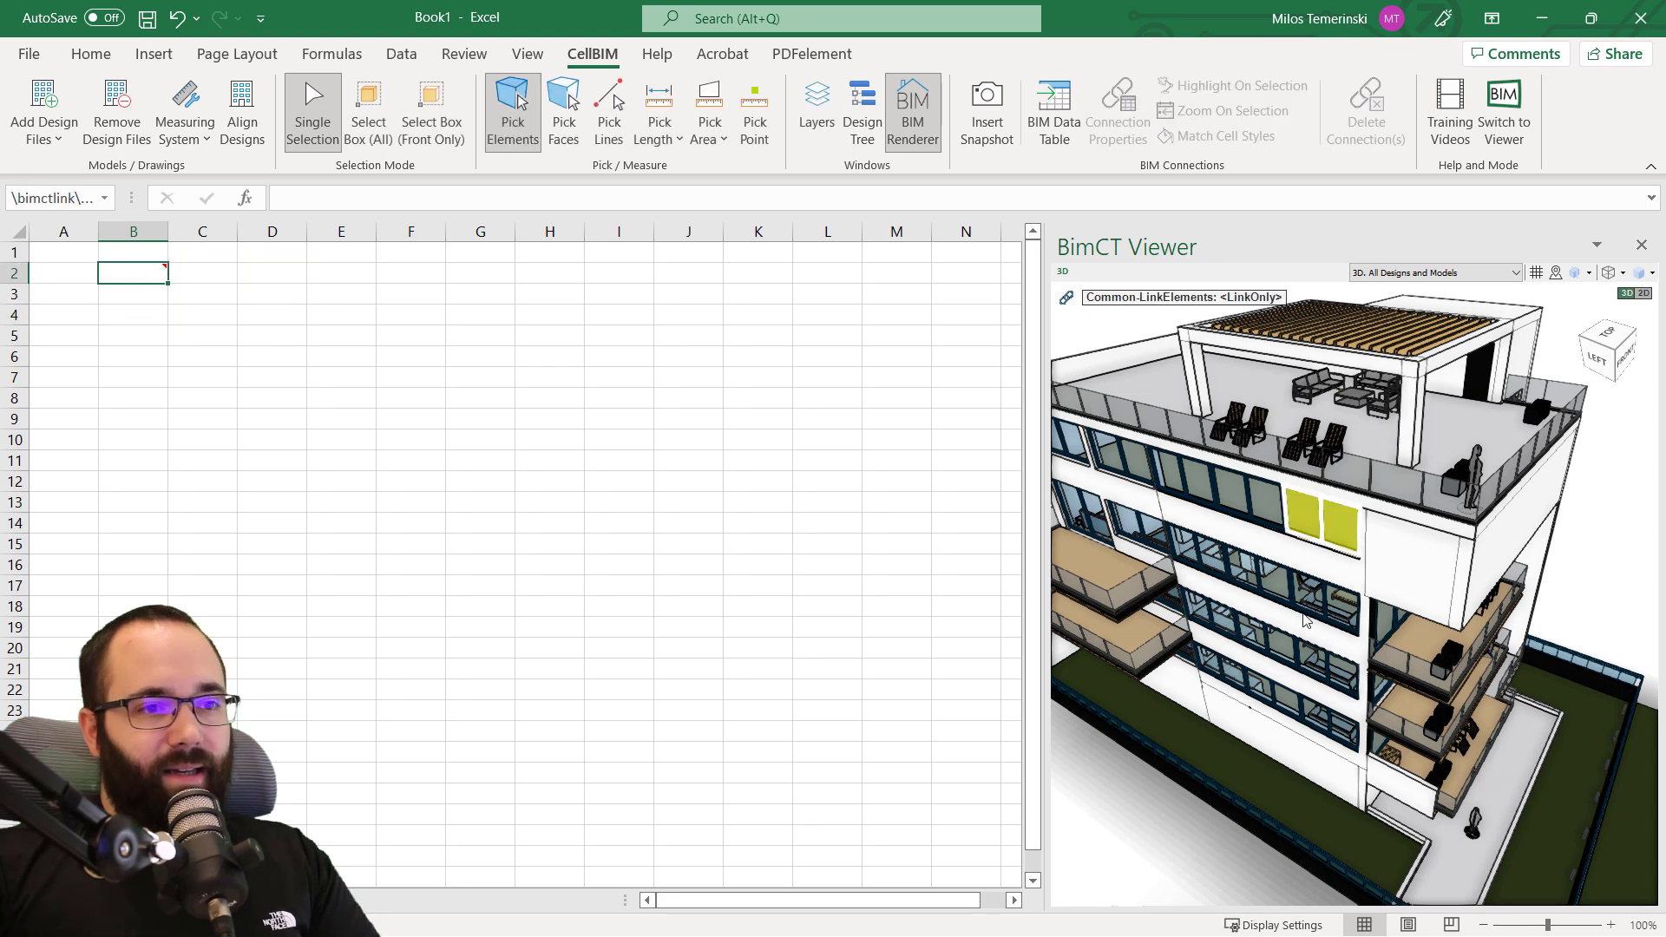
pyautogui.scroll(-1, 1478, 562)
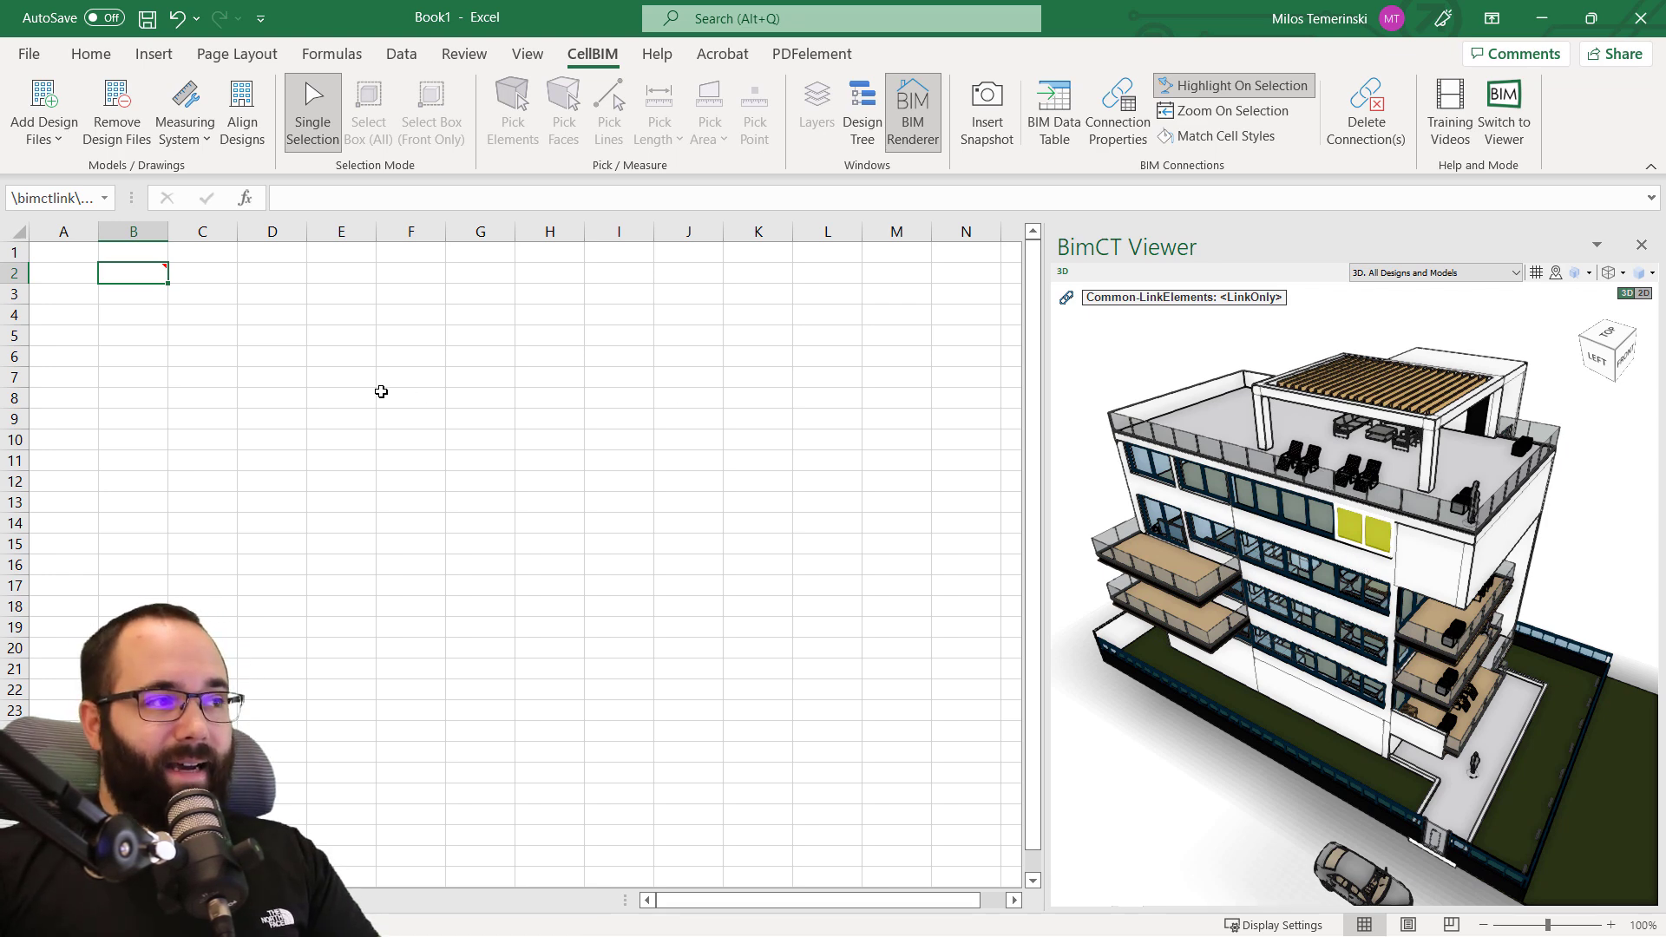
pyautogui.click(161, 298)
pyautogui.click(141, 272)
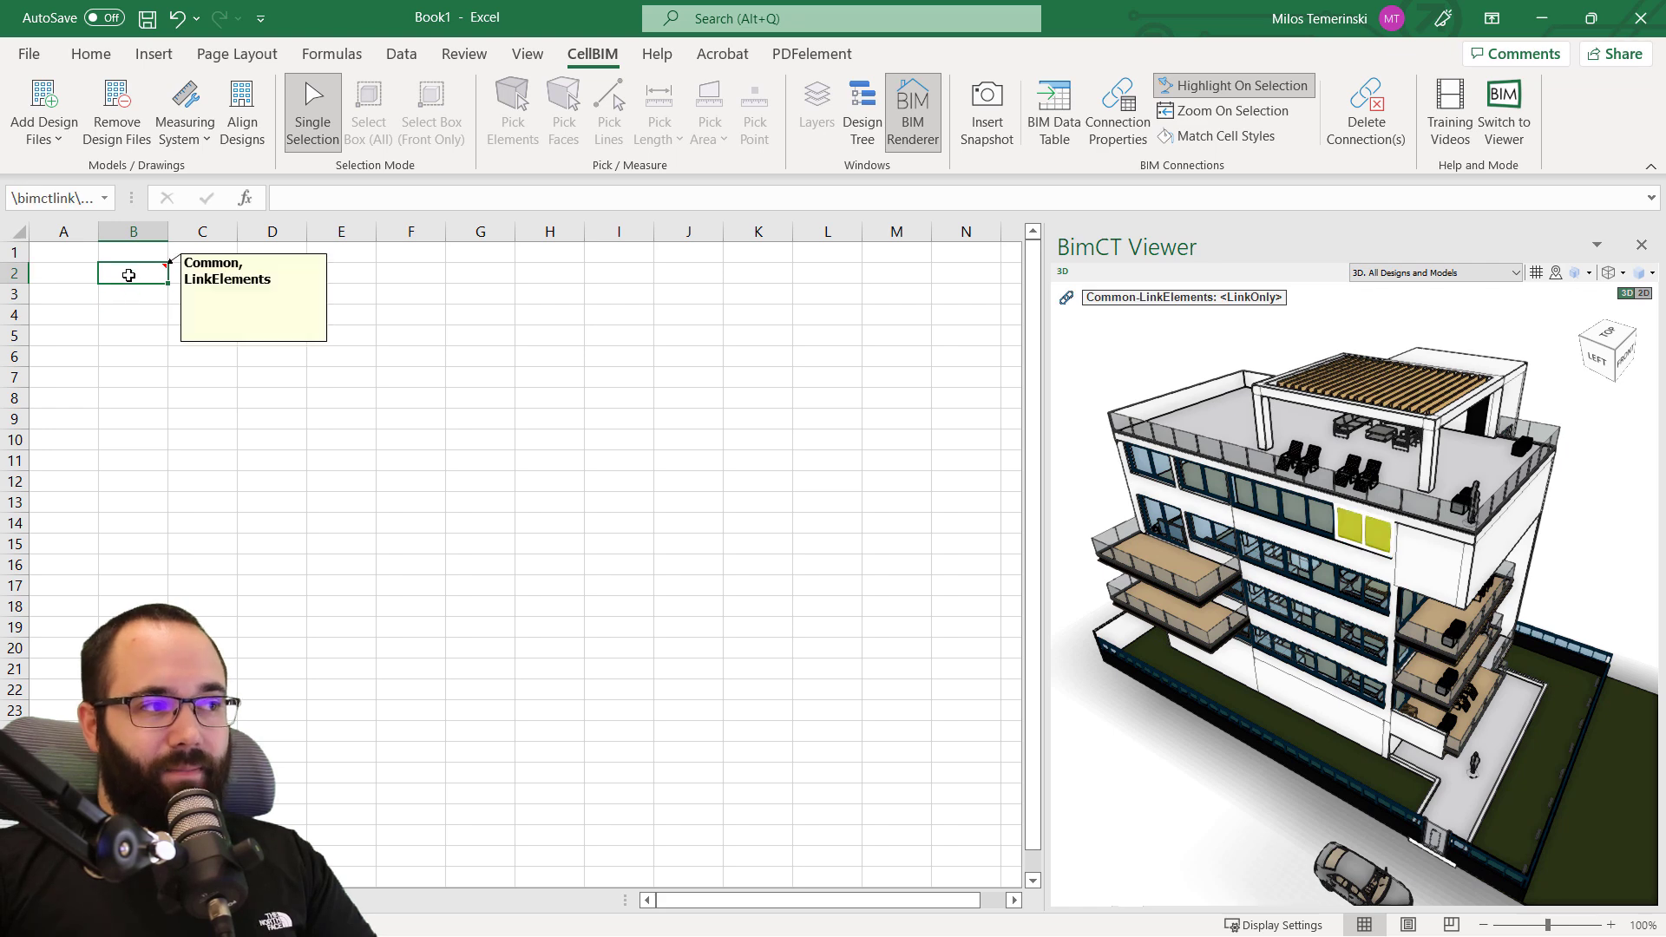
# Open the connection properties of cell B2 and turn on Pick By Query.
pyautogui.click(1115, 148)
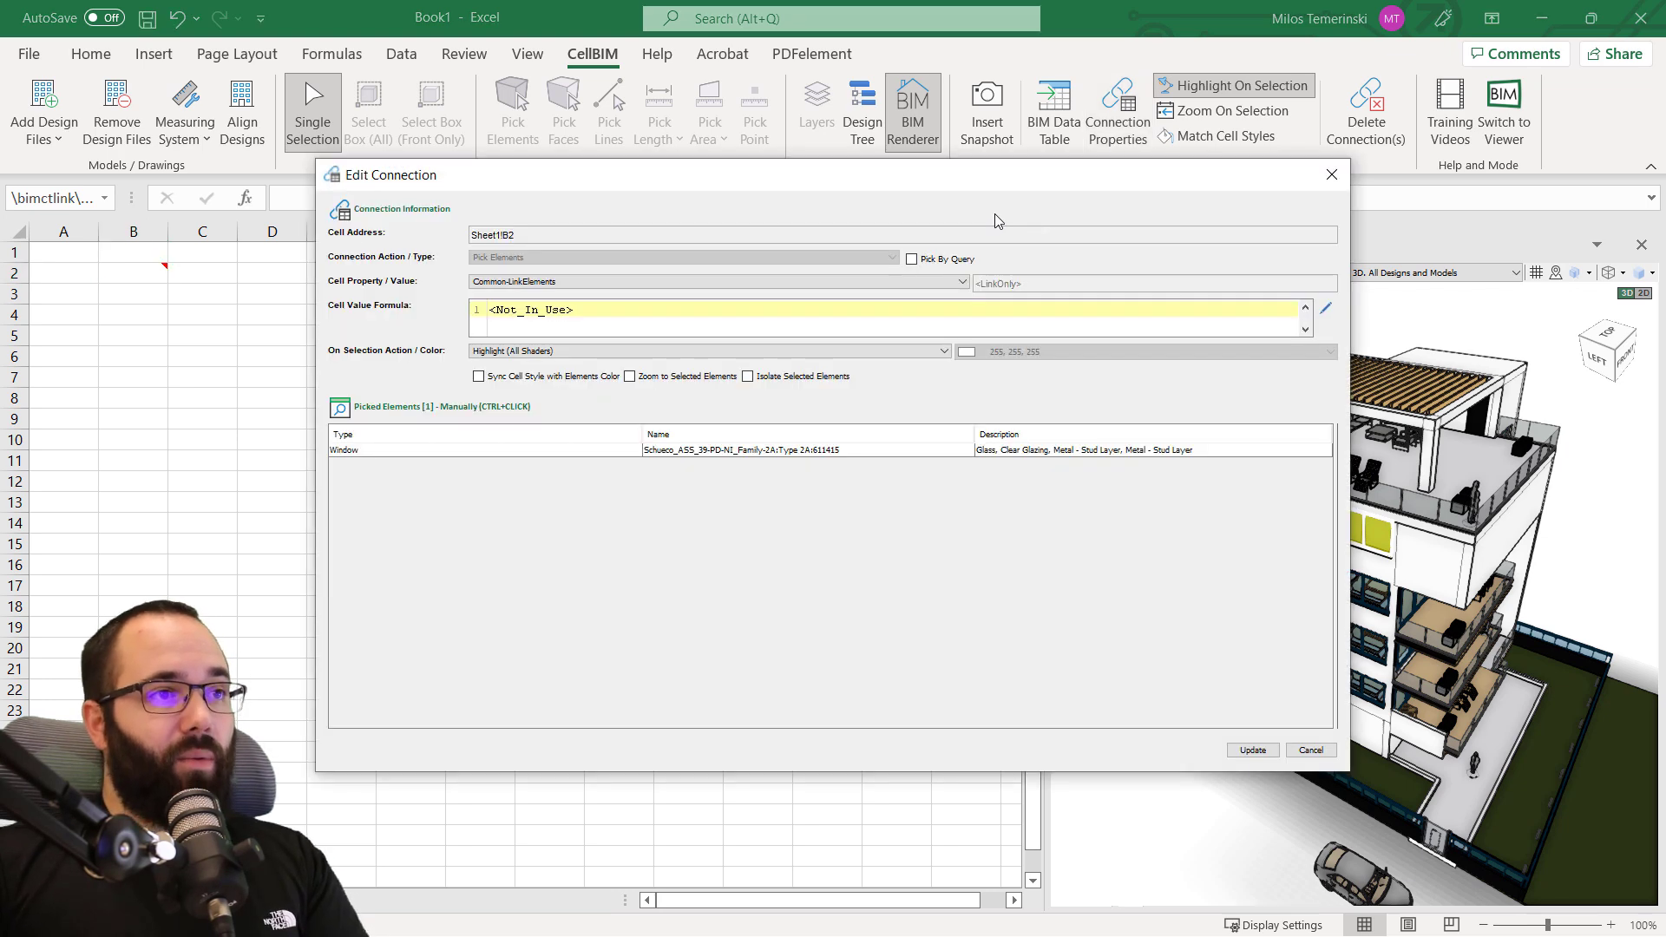
pyautogui.moveTo(961, 185); pyautogui.dragTo(1106, 128)
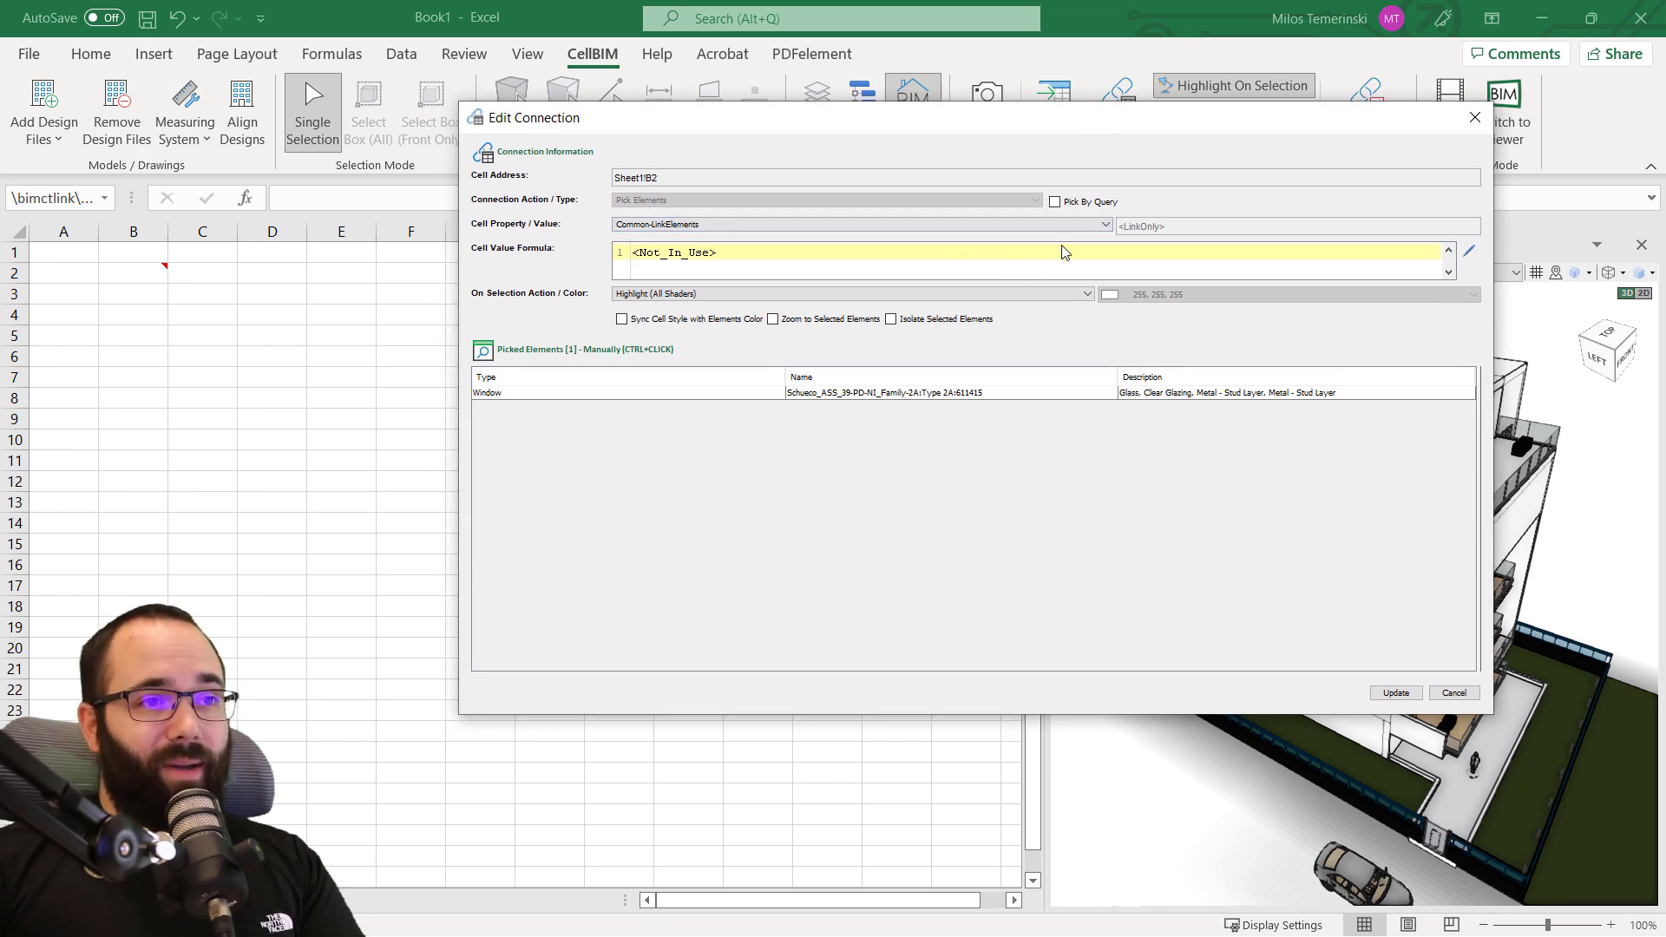
pyautogui.click(1055, 202)
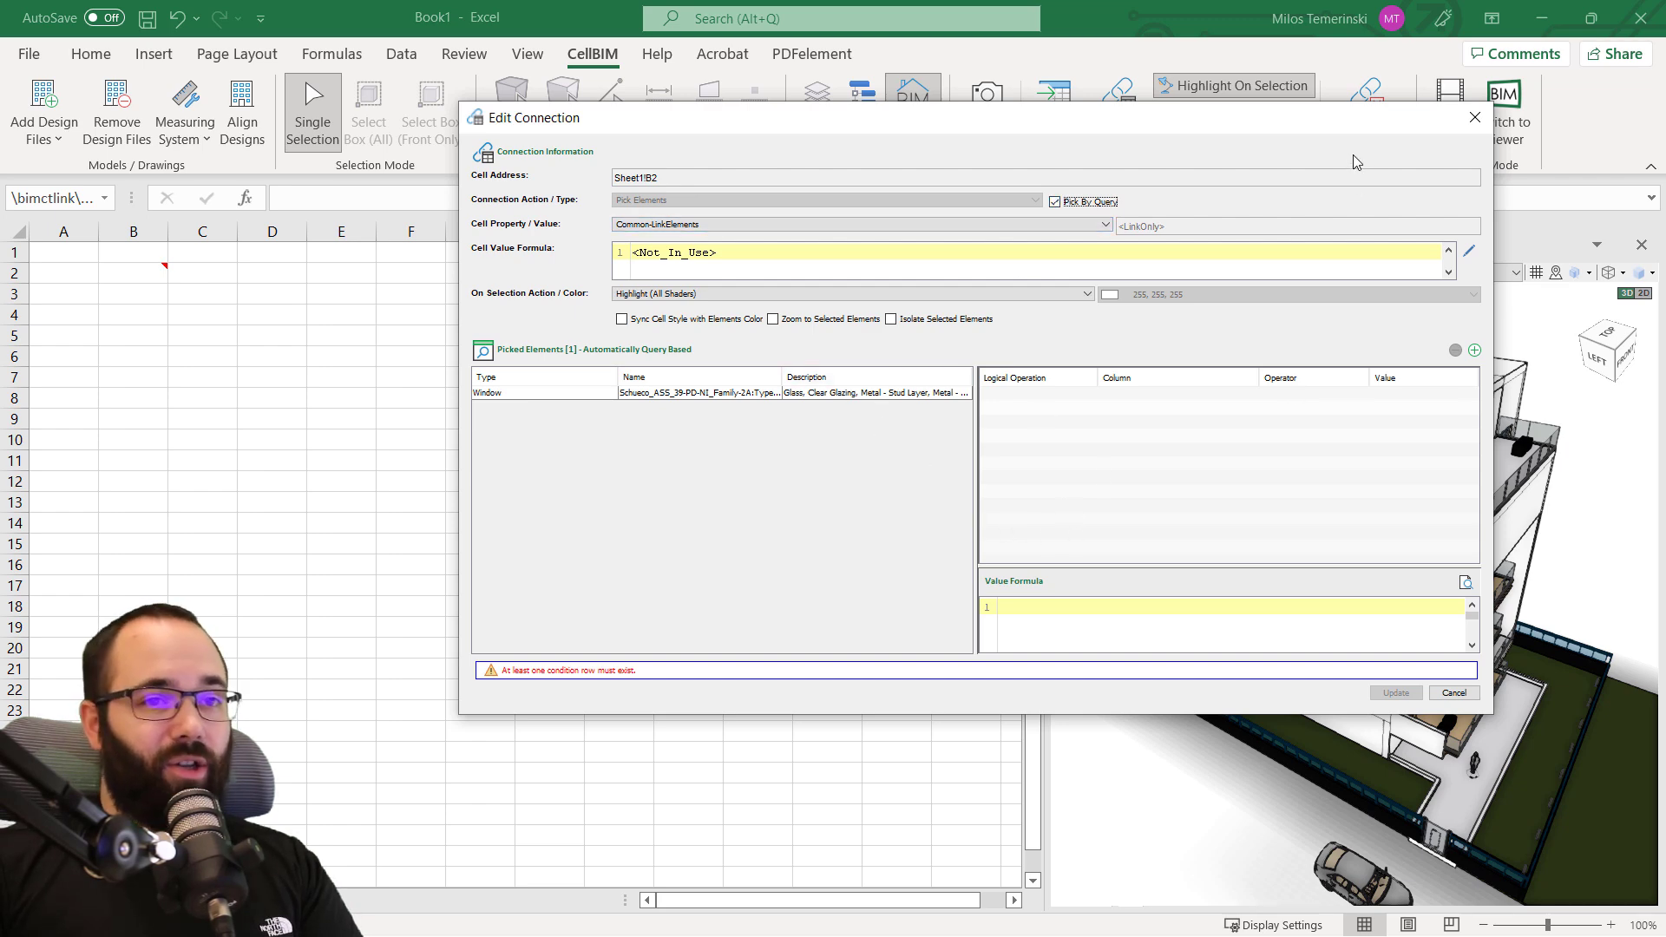
pyautogui.moveTo(1302, 122); pyautogui.dragTo(1325, 128)
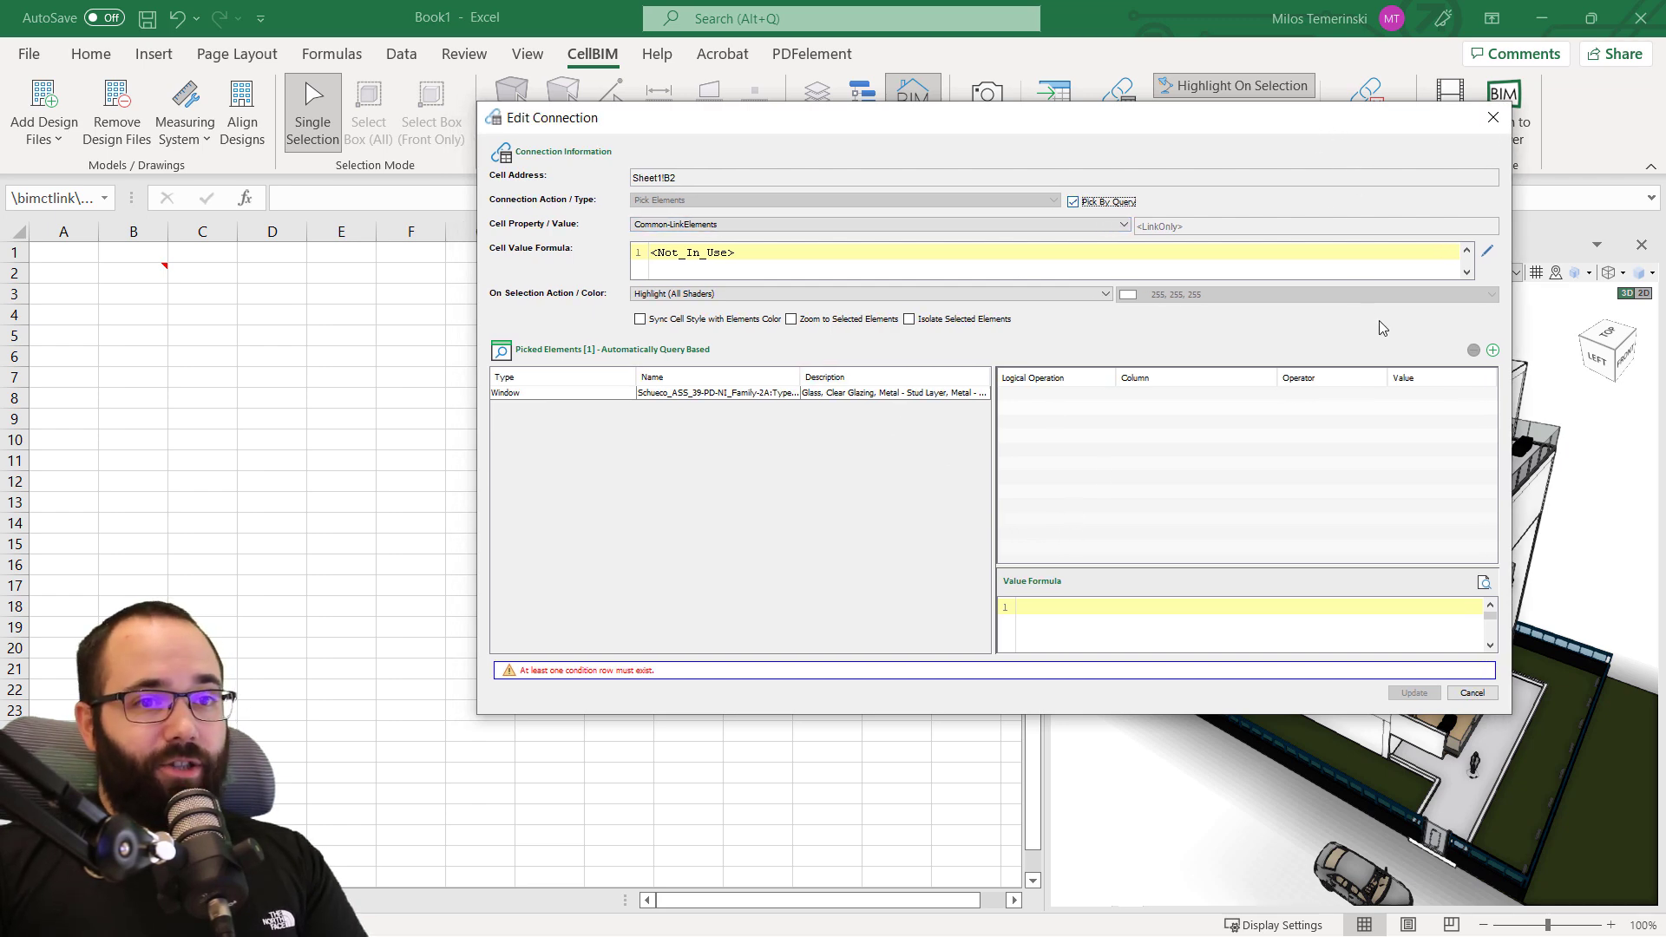
# Add a query condition with Element Class as the column and Equals to as the operator, reviewing the other available columns.
pyautogui.click(1492, 351)
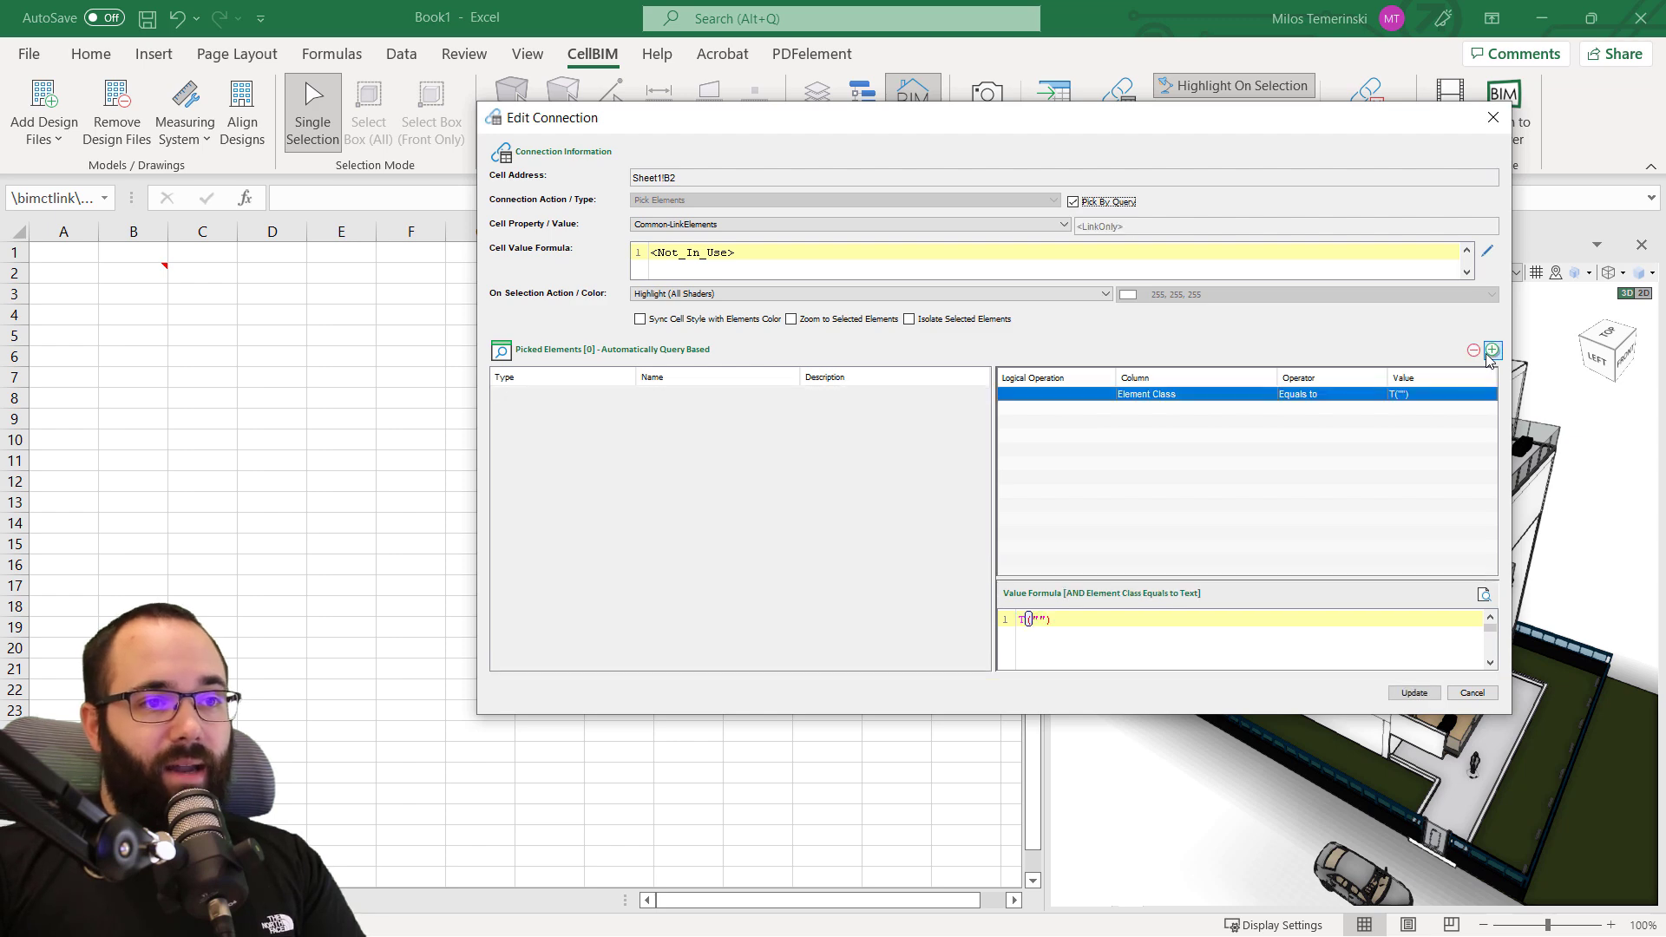
pyautogui.click(1173, 398)
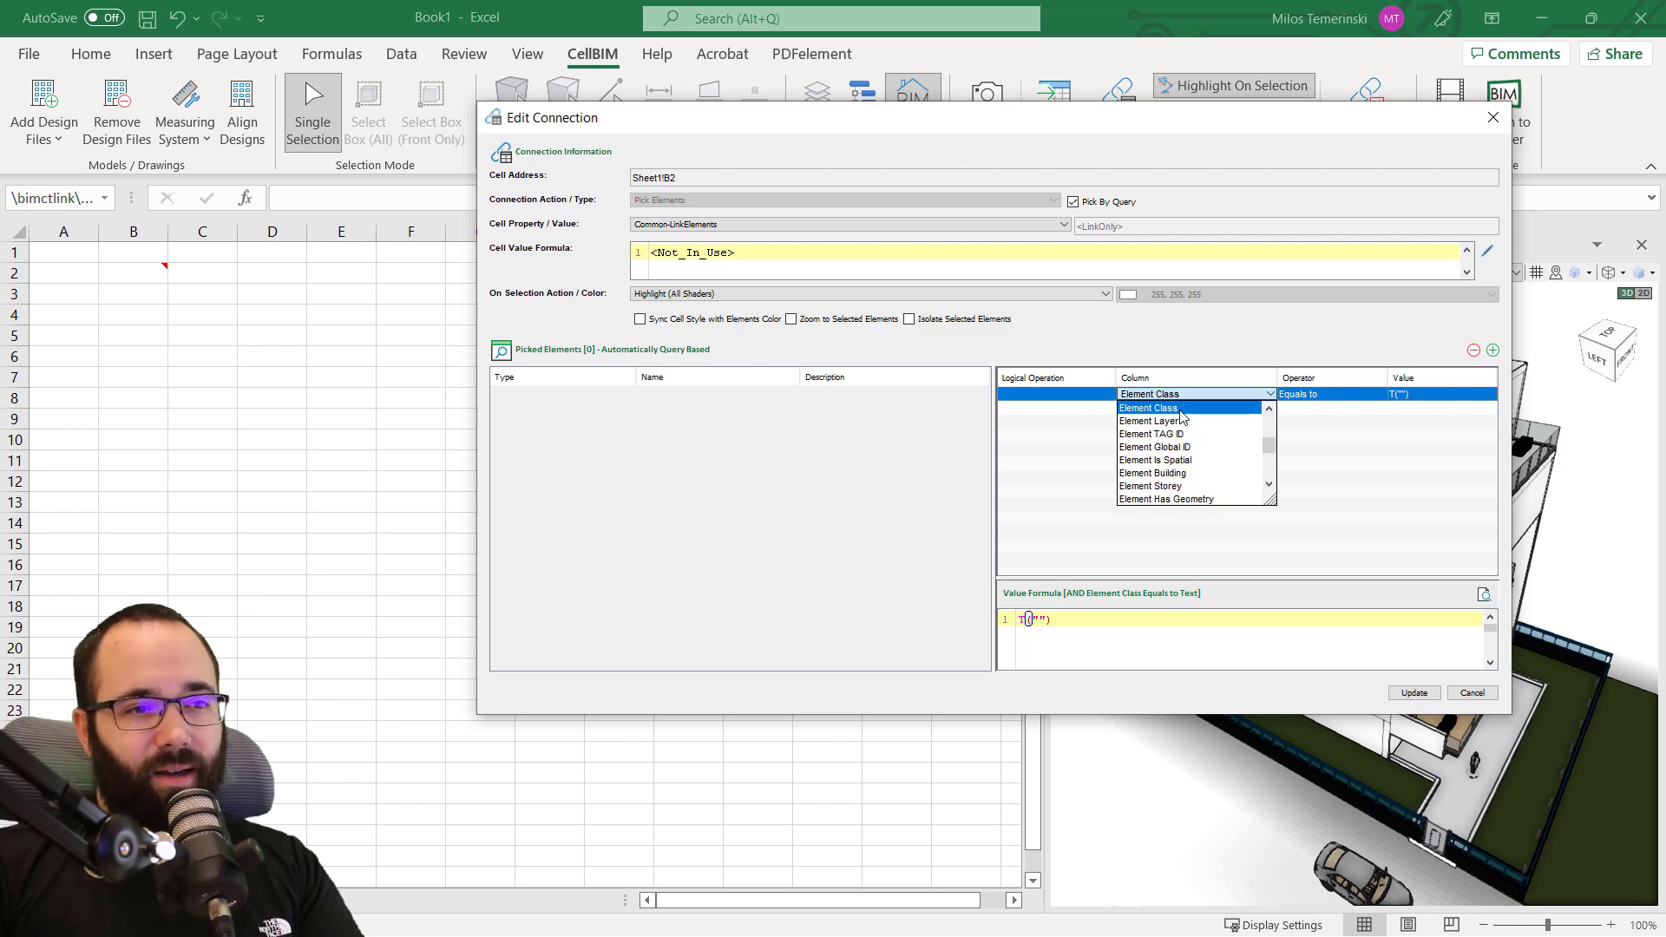
pyautogui.scroll(-1, 1191, 438)
pyautogui.scroll(2, 1191, 438)
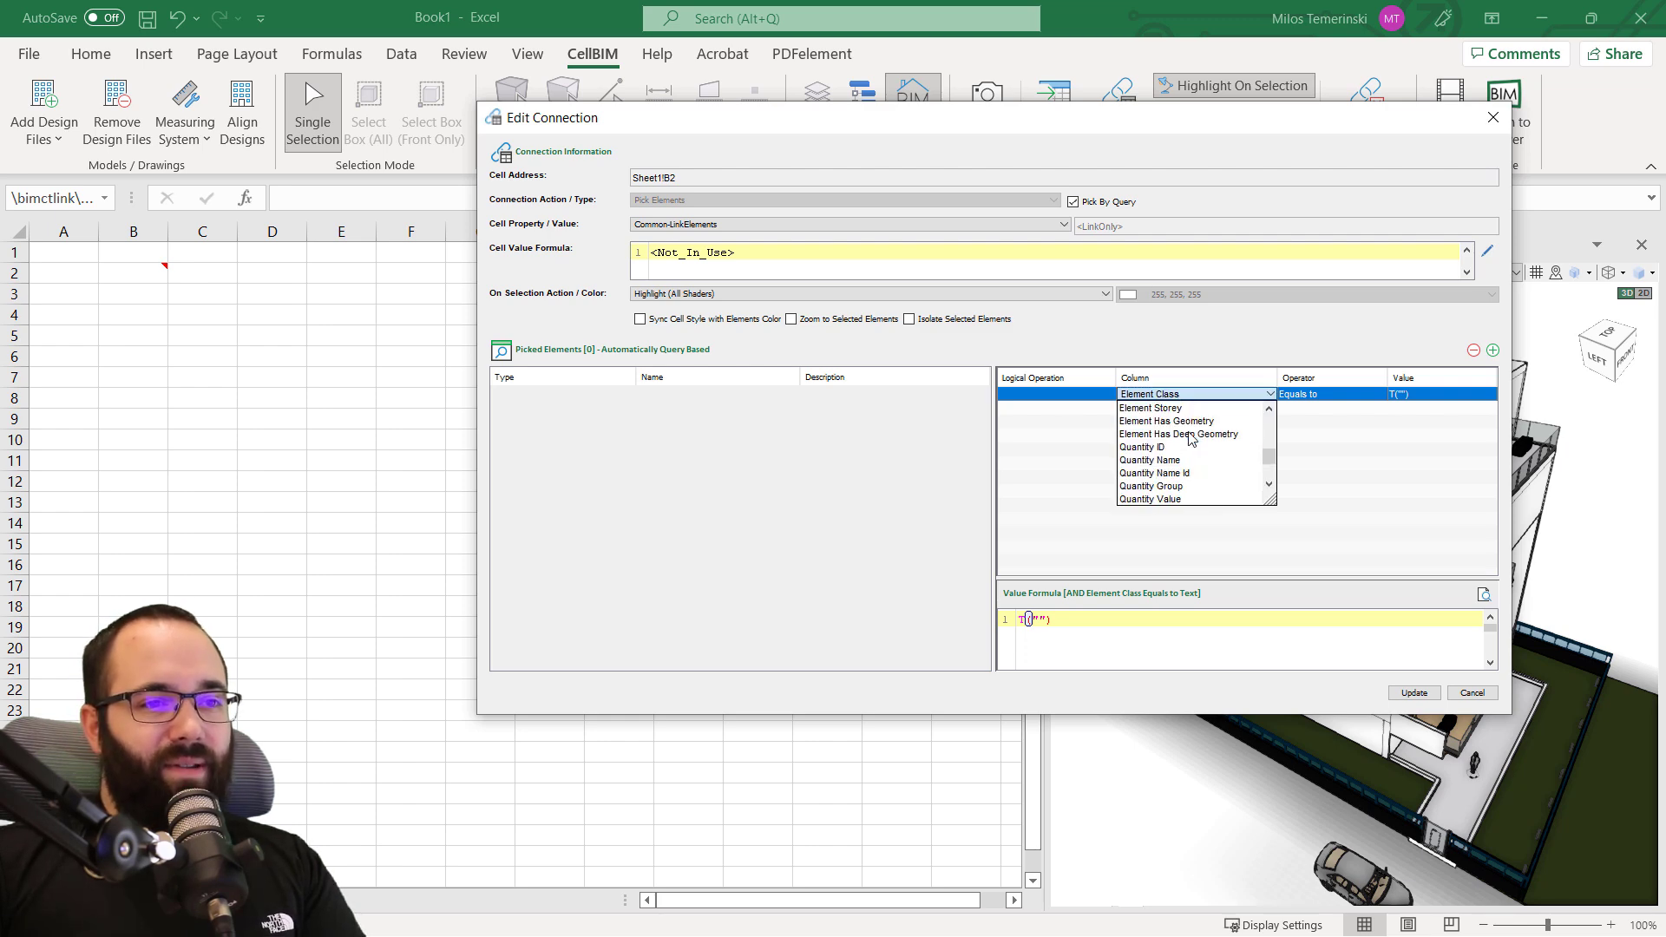
pyautogui.scroll(3, 1192, 439)
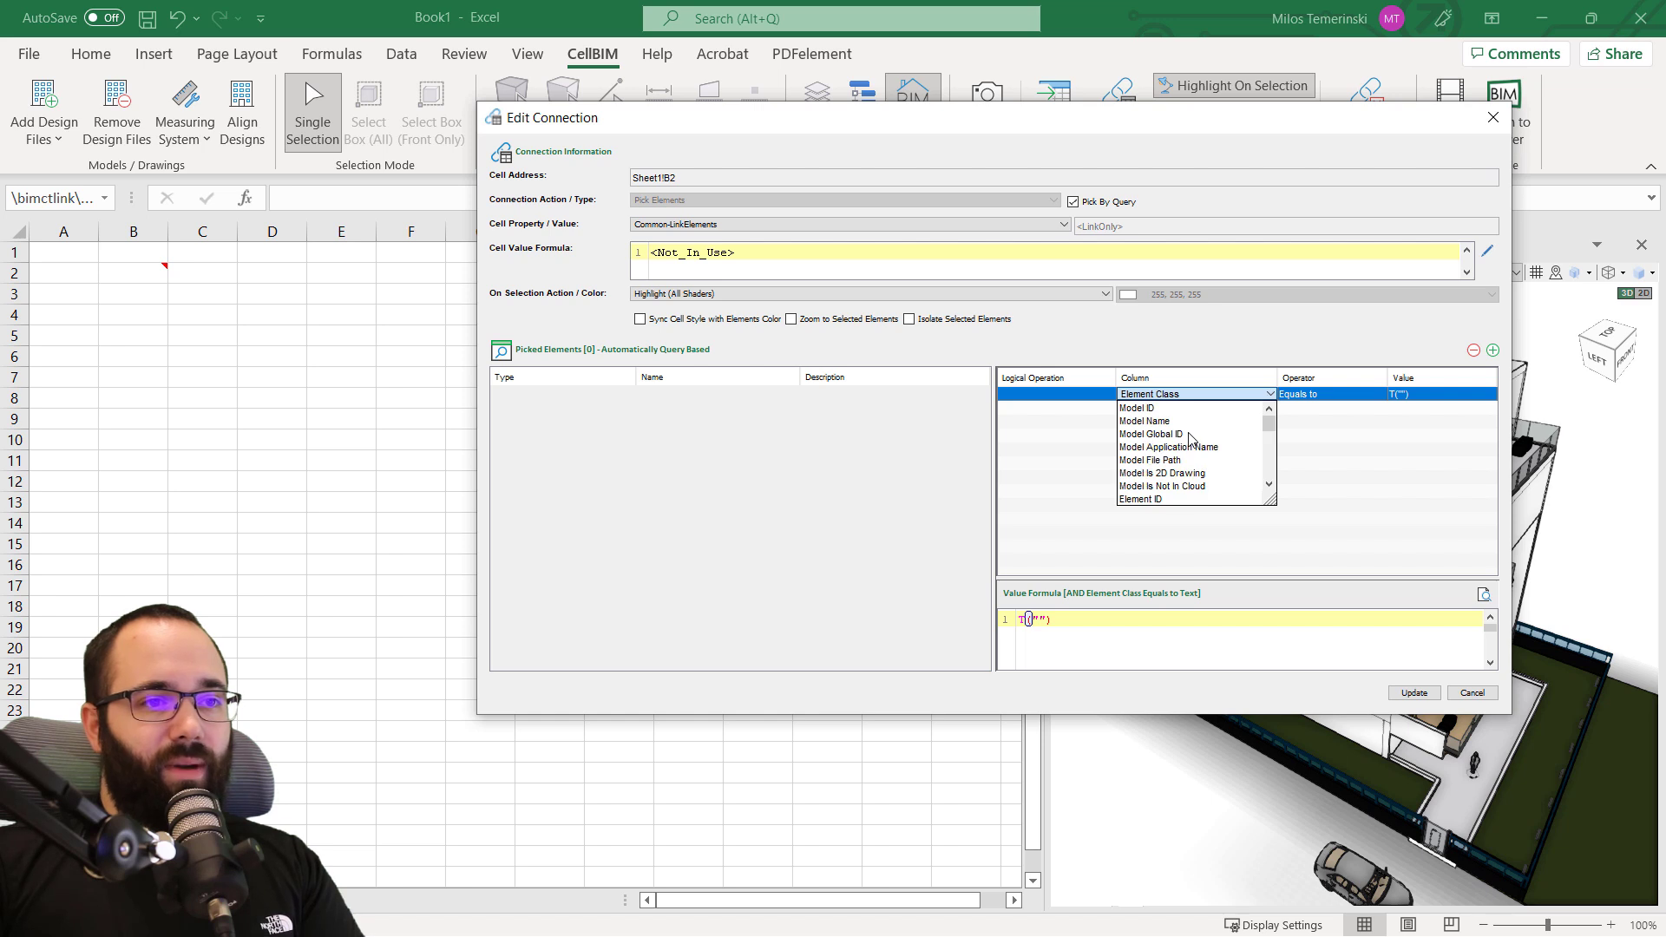
pyautogui.scroll(-3, 1191, 438)
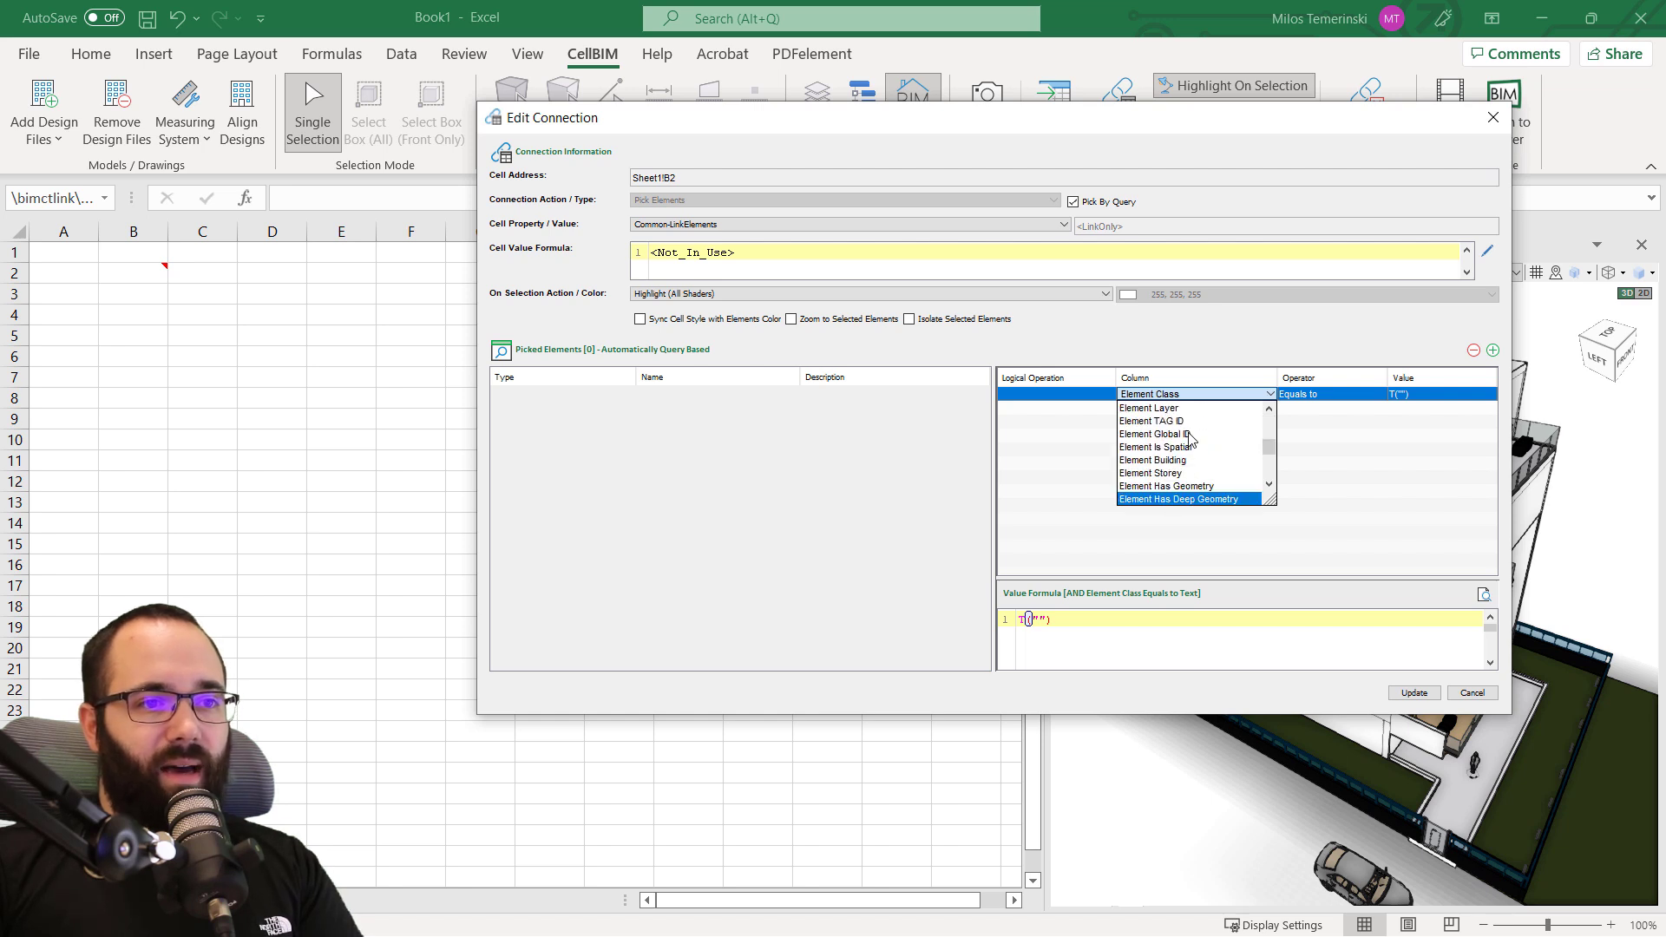
pyautogui.click(1177, 396)
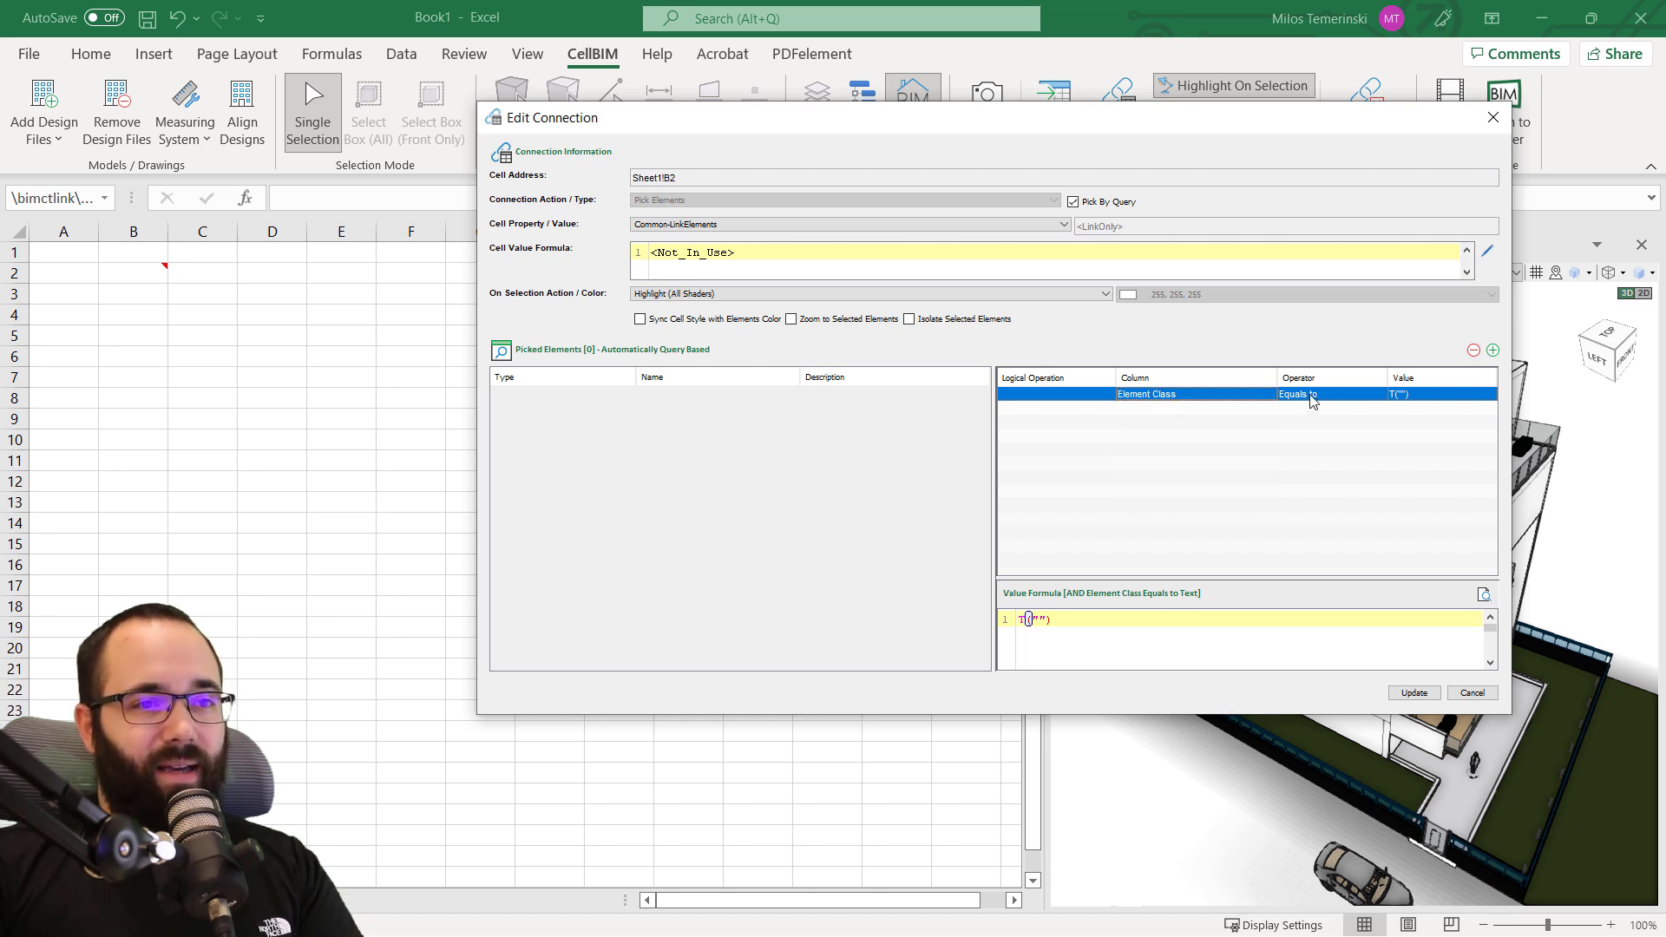
# Set the Element Class condition's value to Window and review the list of matched elements.
pyautogui.click(1419, 401)
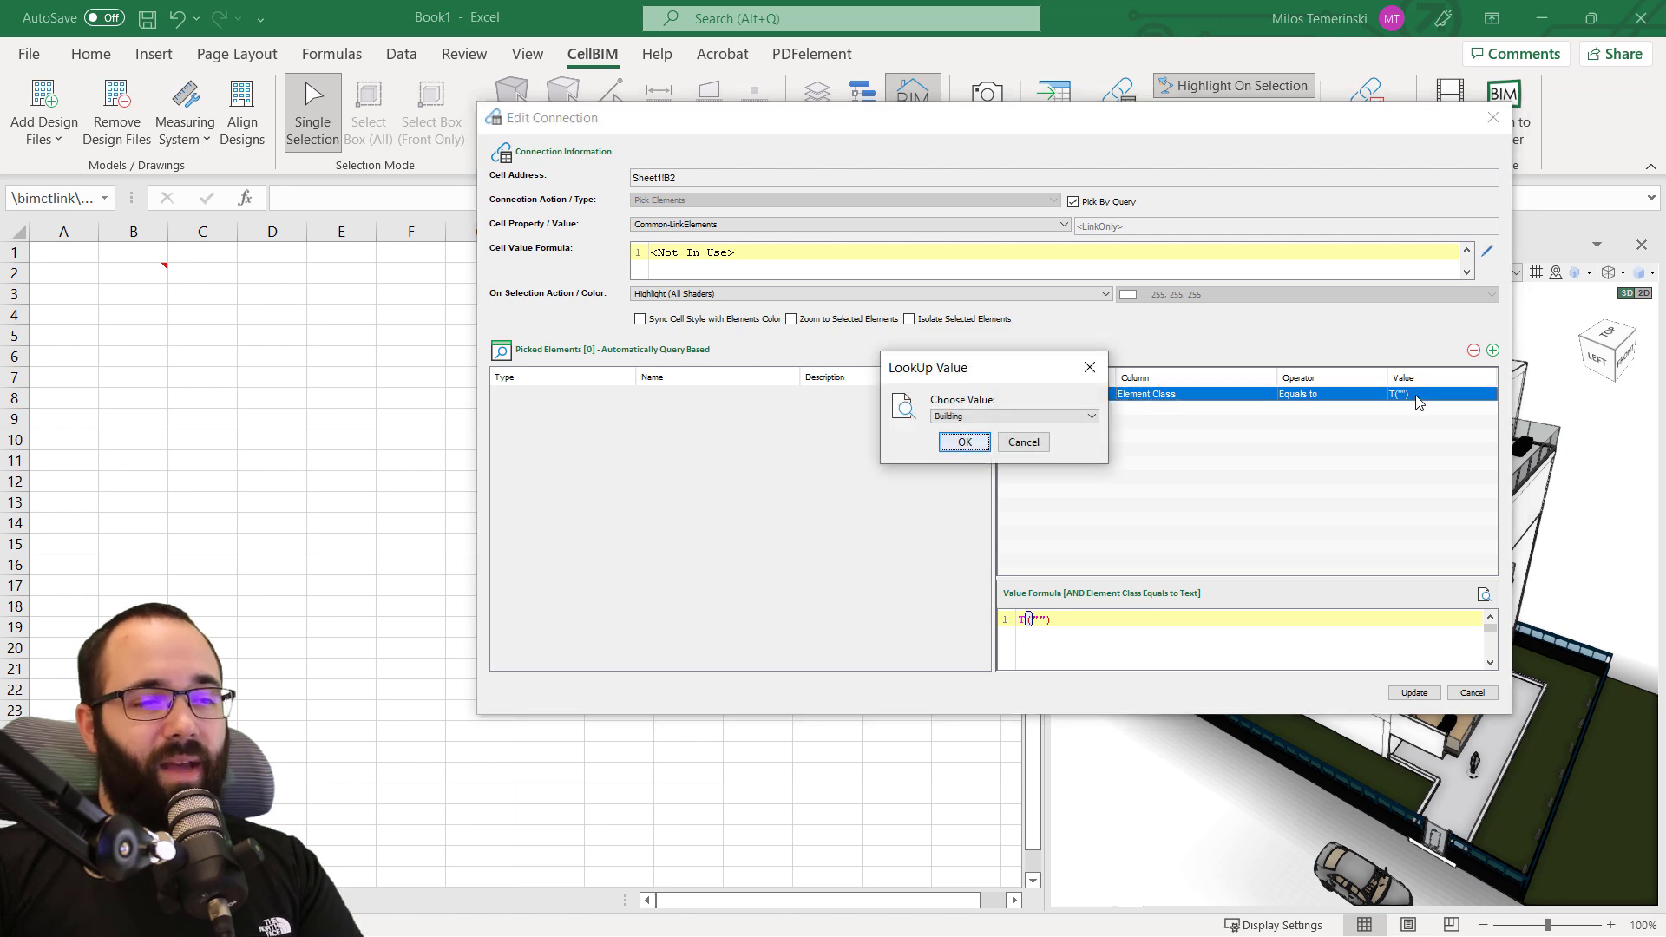
pyautogui.click(1014, 418)
pyautogui.scroll(-5, 1006, 469)
pyautogui.click(953, 497)
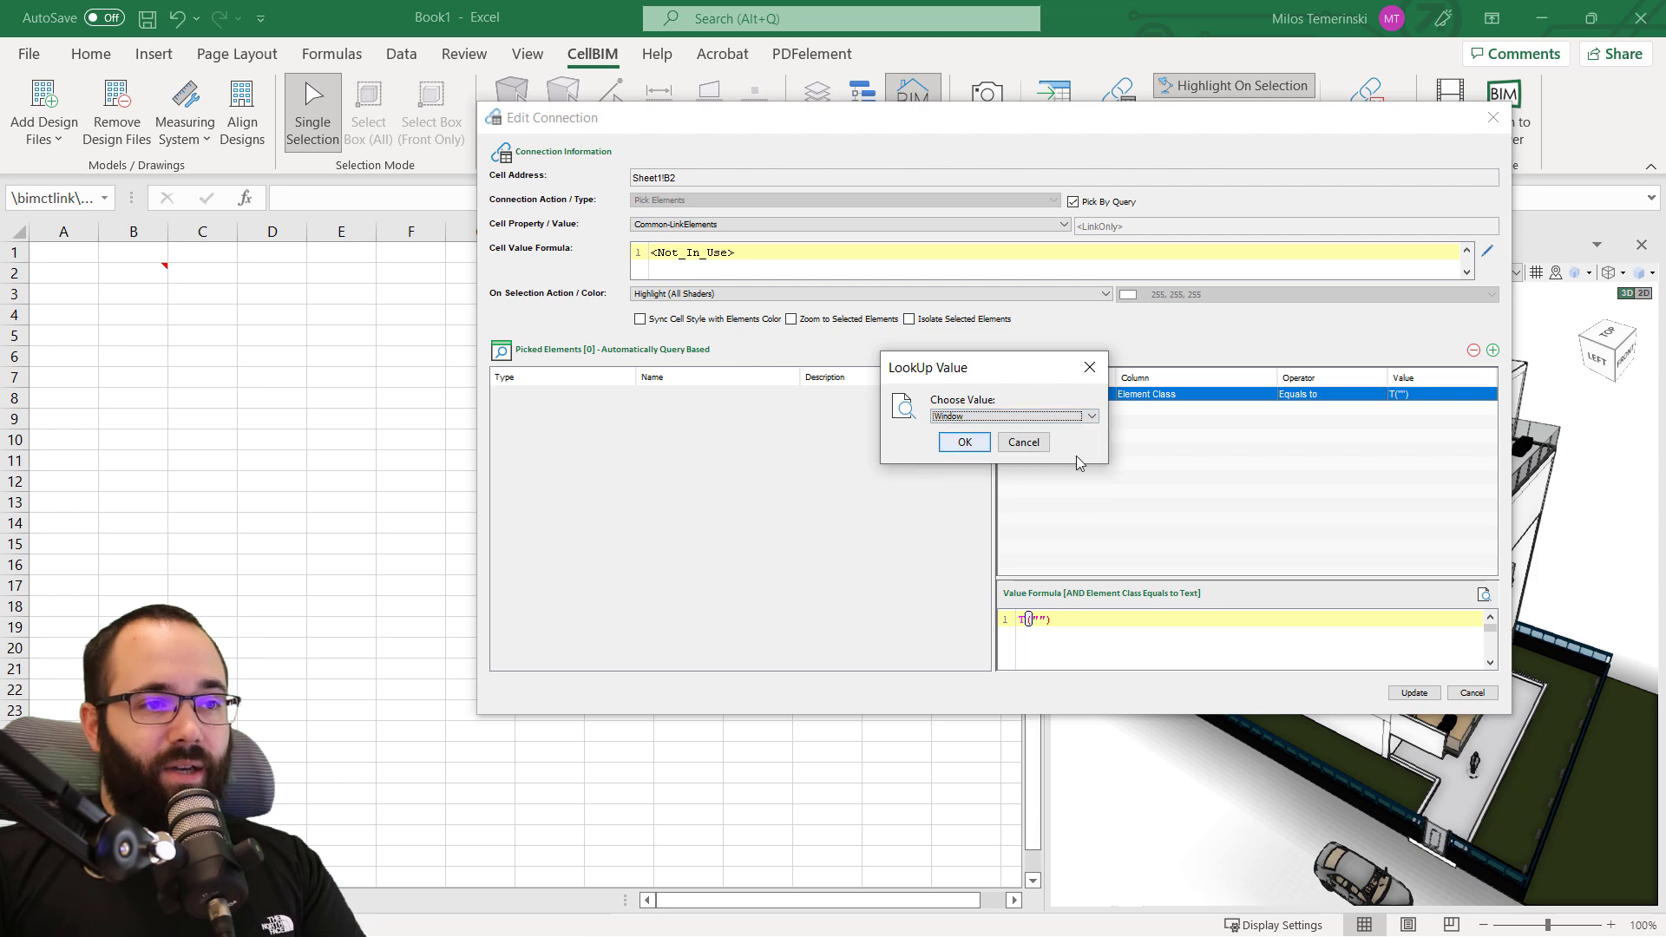
pyautogui.click(965, 446)
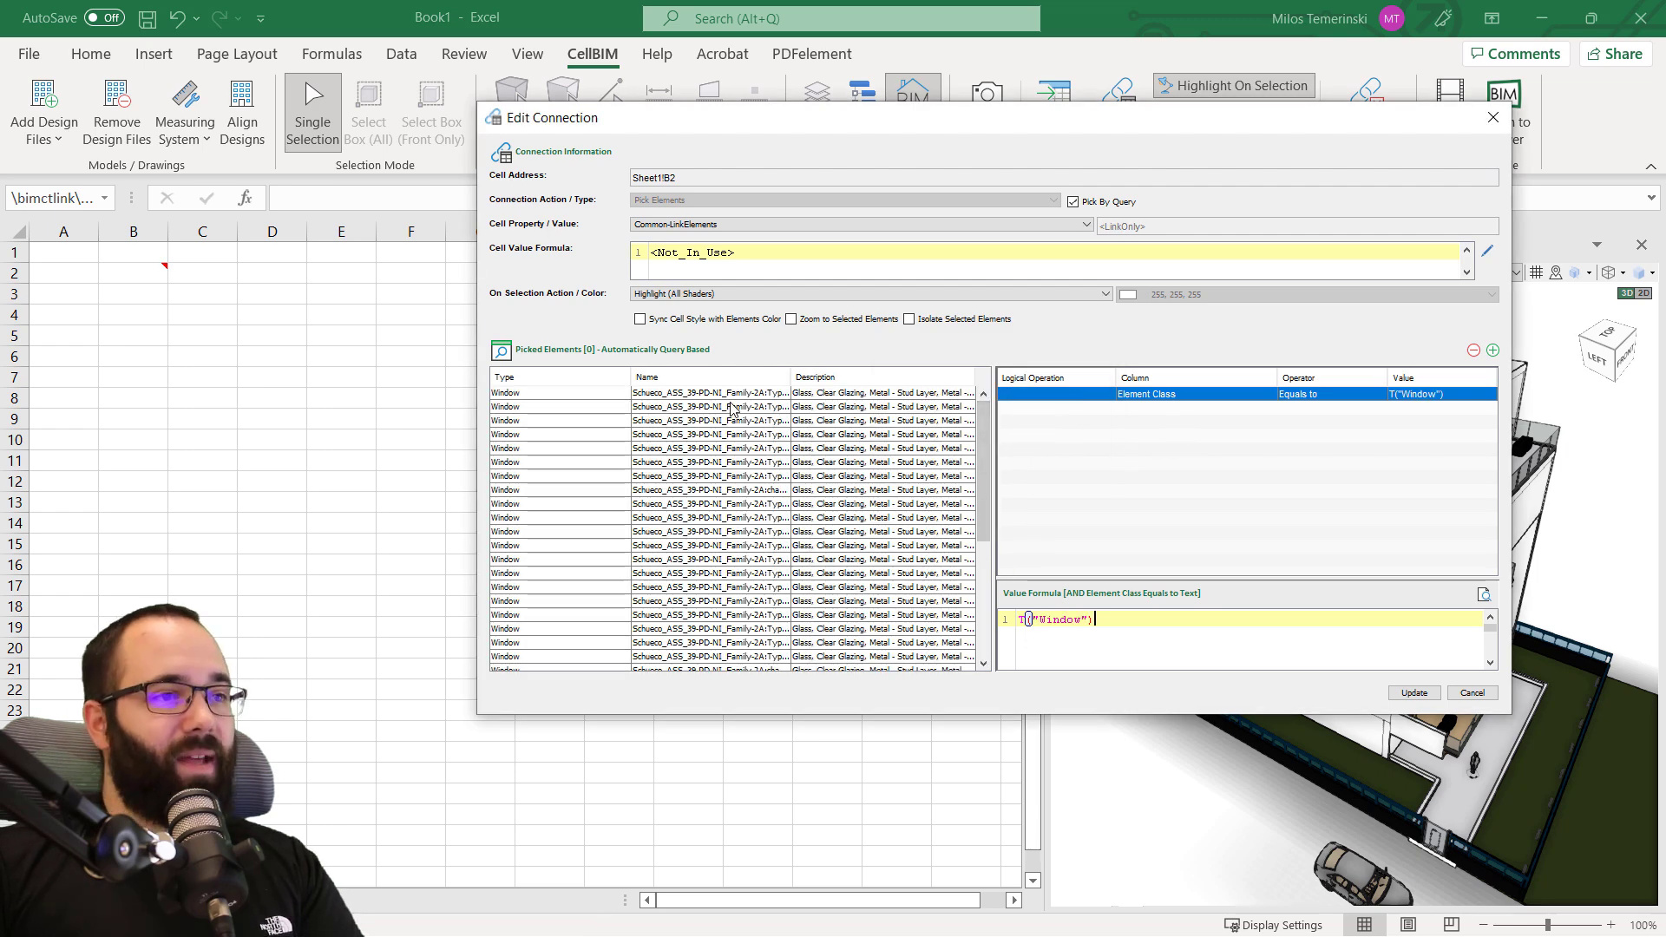
pyautogui.scroll(-3, 670, 442)
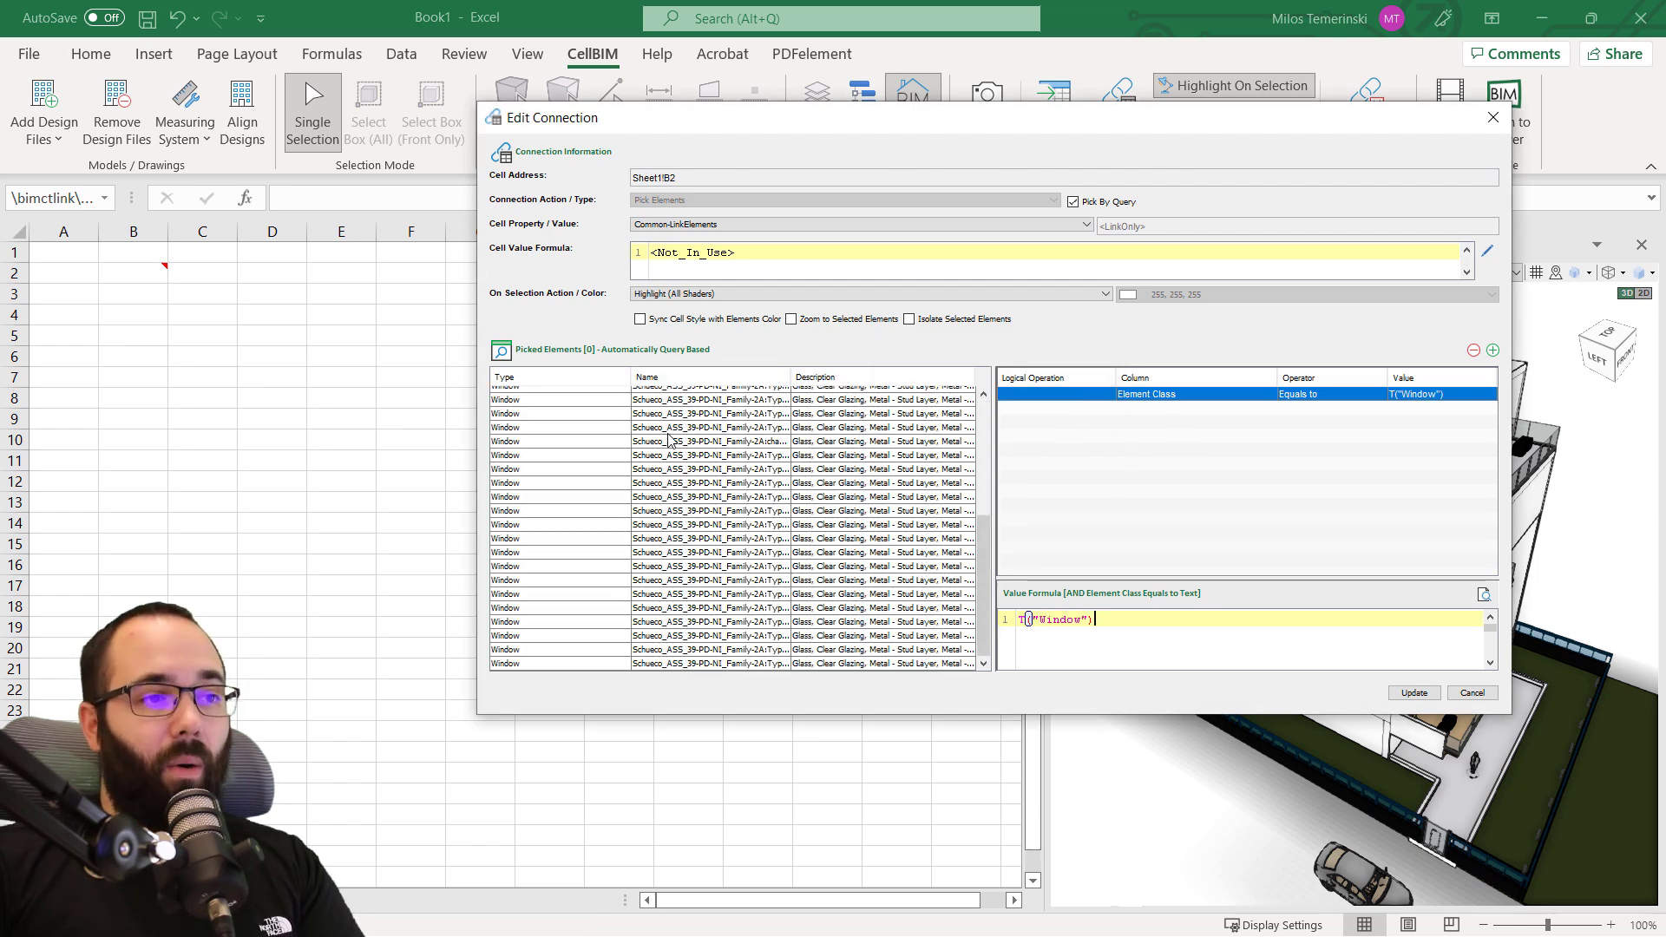
pyautogui.scroll(3, 688, 538)
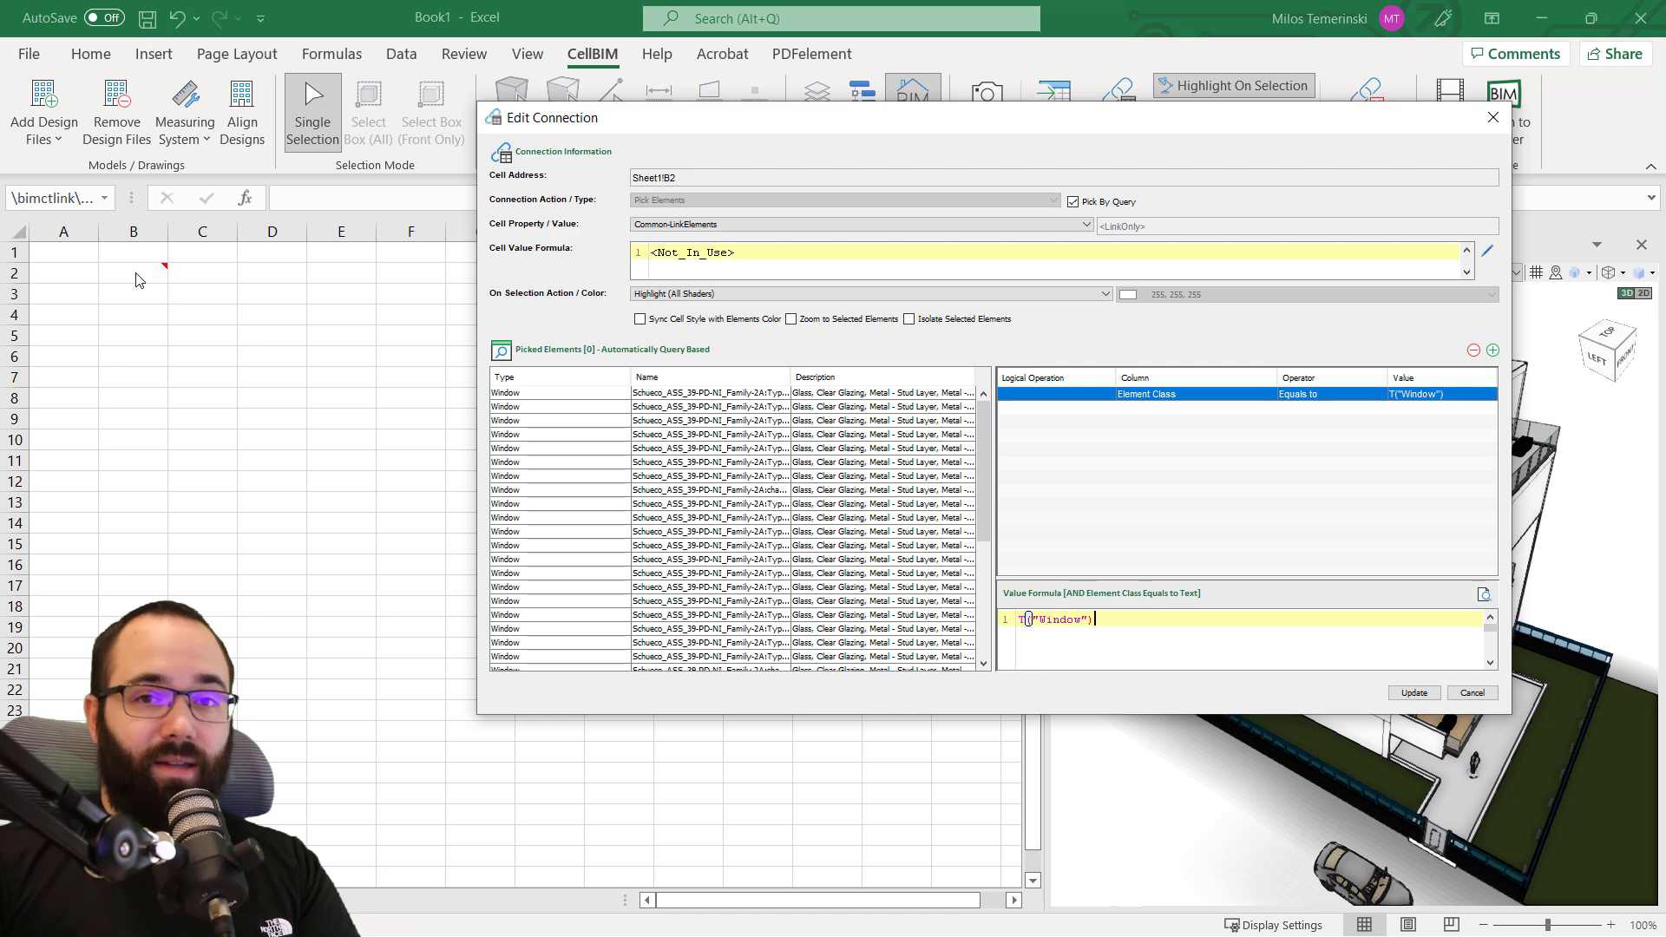
# Set cell B2's property to the Common total count, update the connection, and view the highlighted windows in the model.
pyautogui.click(764, 225)
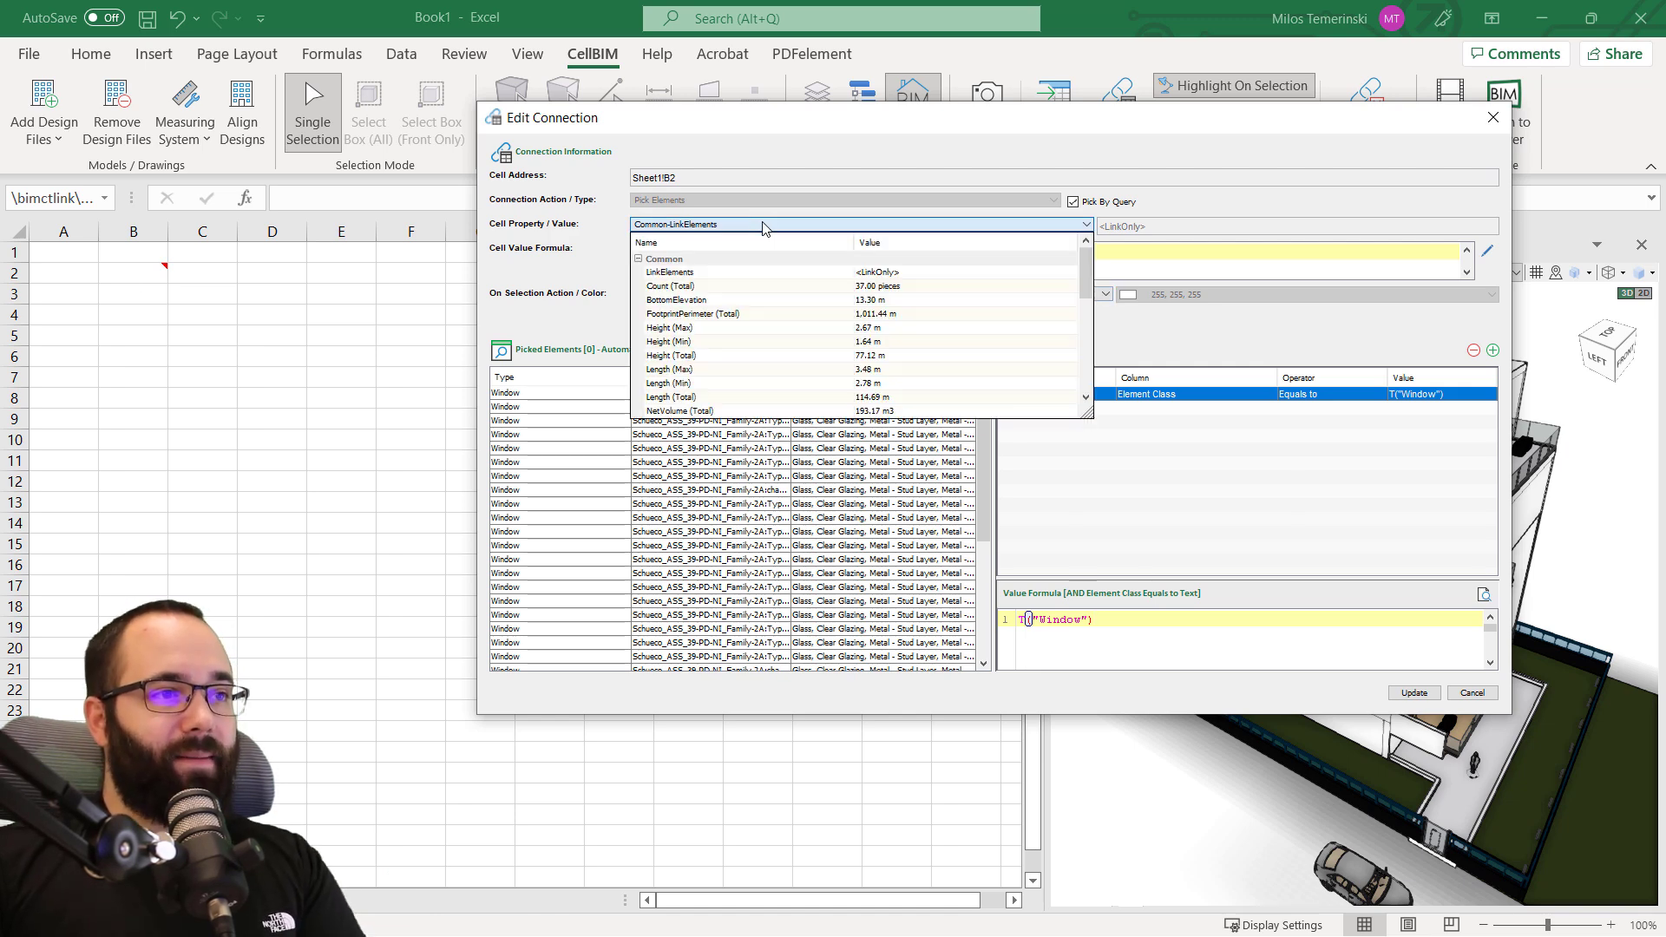
pyautogui.click(736, 289)
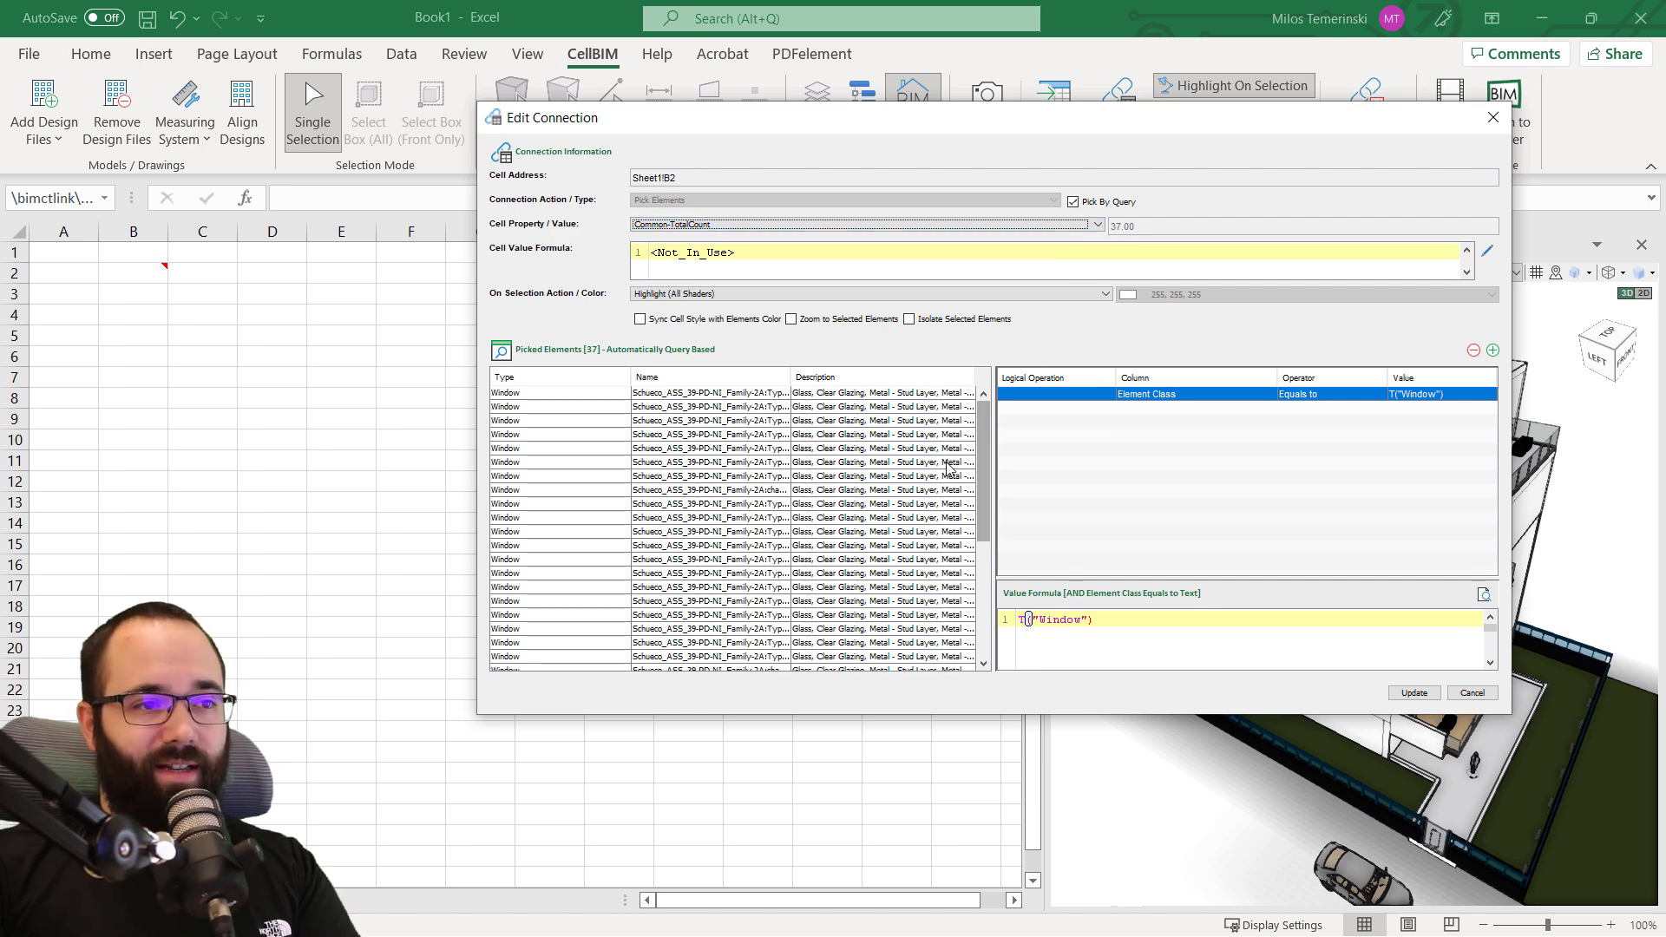
pyautogui.scroll(-2, 972, 485)
pyautogui.scroll(2, 971, 486)
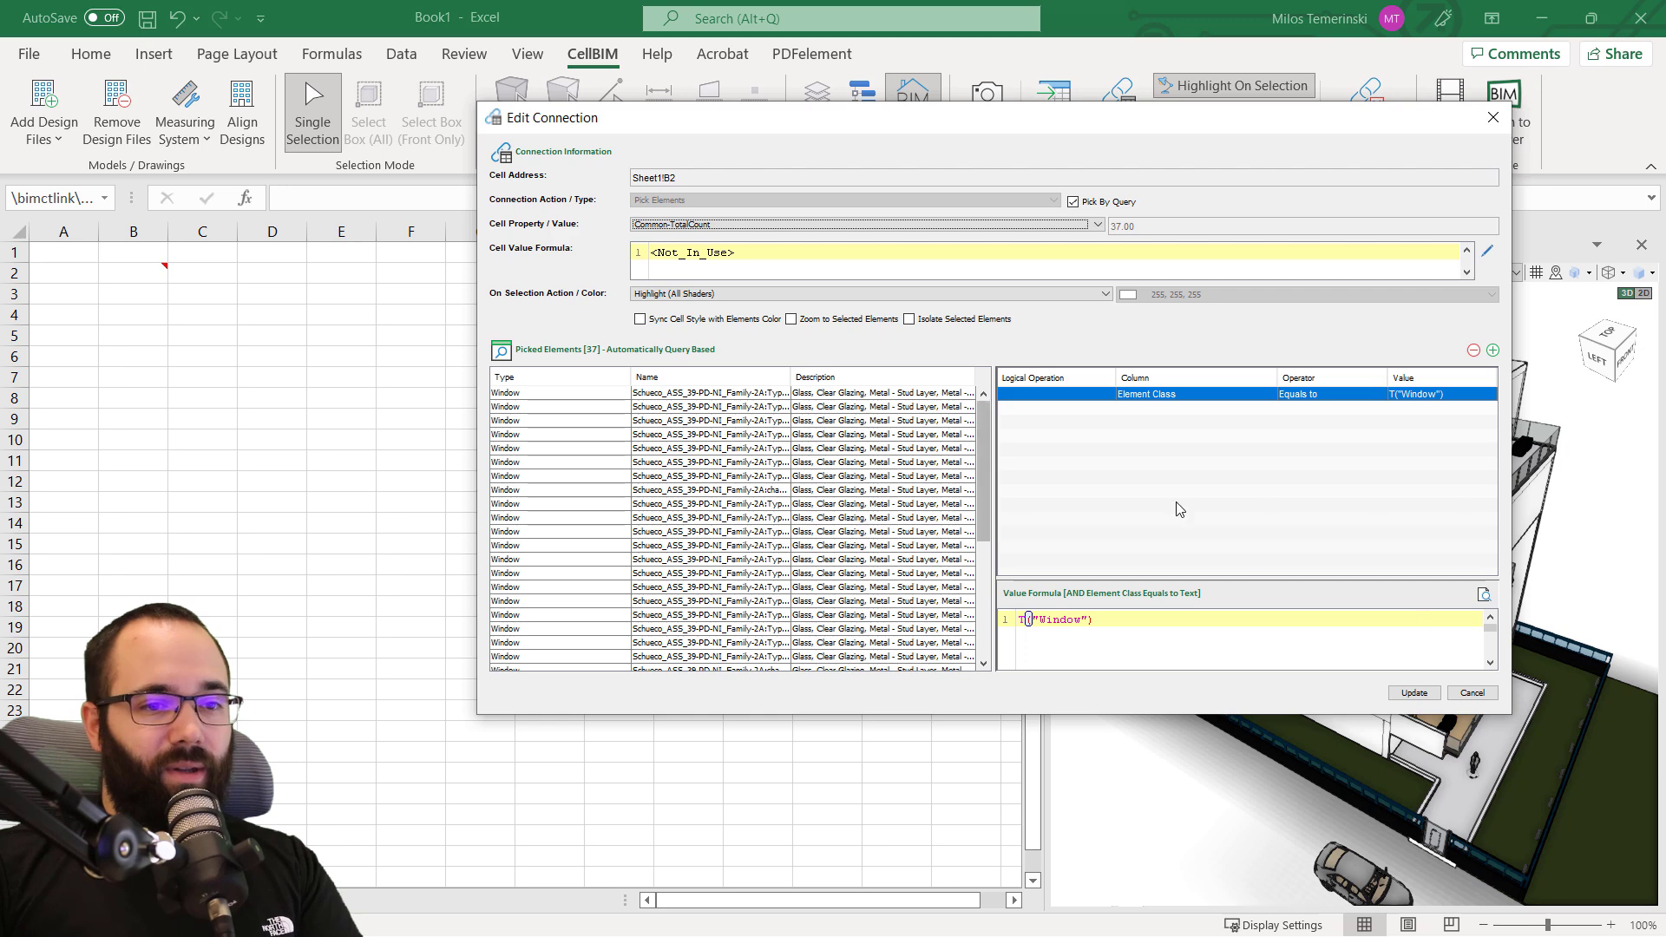
pyautogui.click(1418, 698)
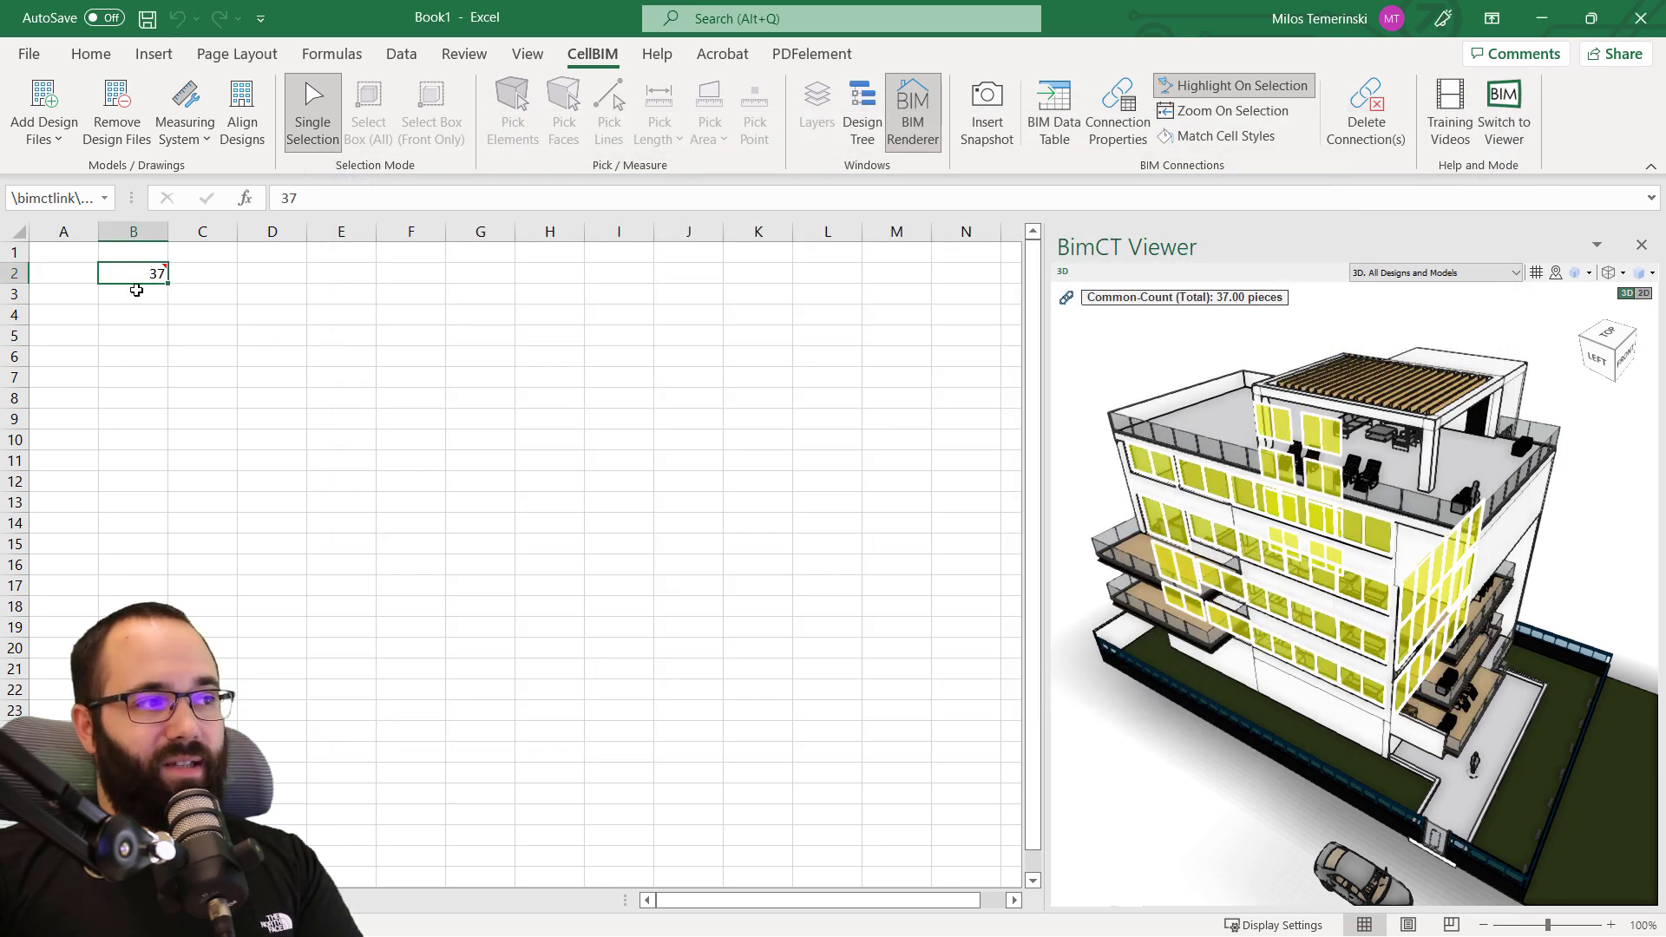
pyautogui.scroll(-1, 1358, 579)
pyautogui.moveTo(1321, 685)
pyautogui.mouseDown()
pyautogui.moveTo(1260, 607)
pyautogui.moveTo(1206, 620)
pyautogui.moveTo(1343, 675)
pyautogui.moveTo(1318, 680)
pyautogui.mouseUp()
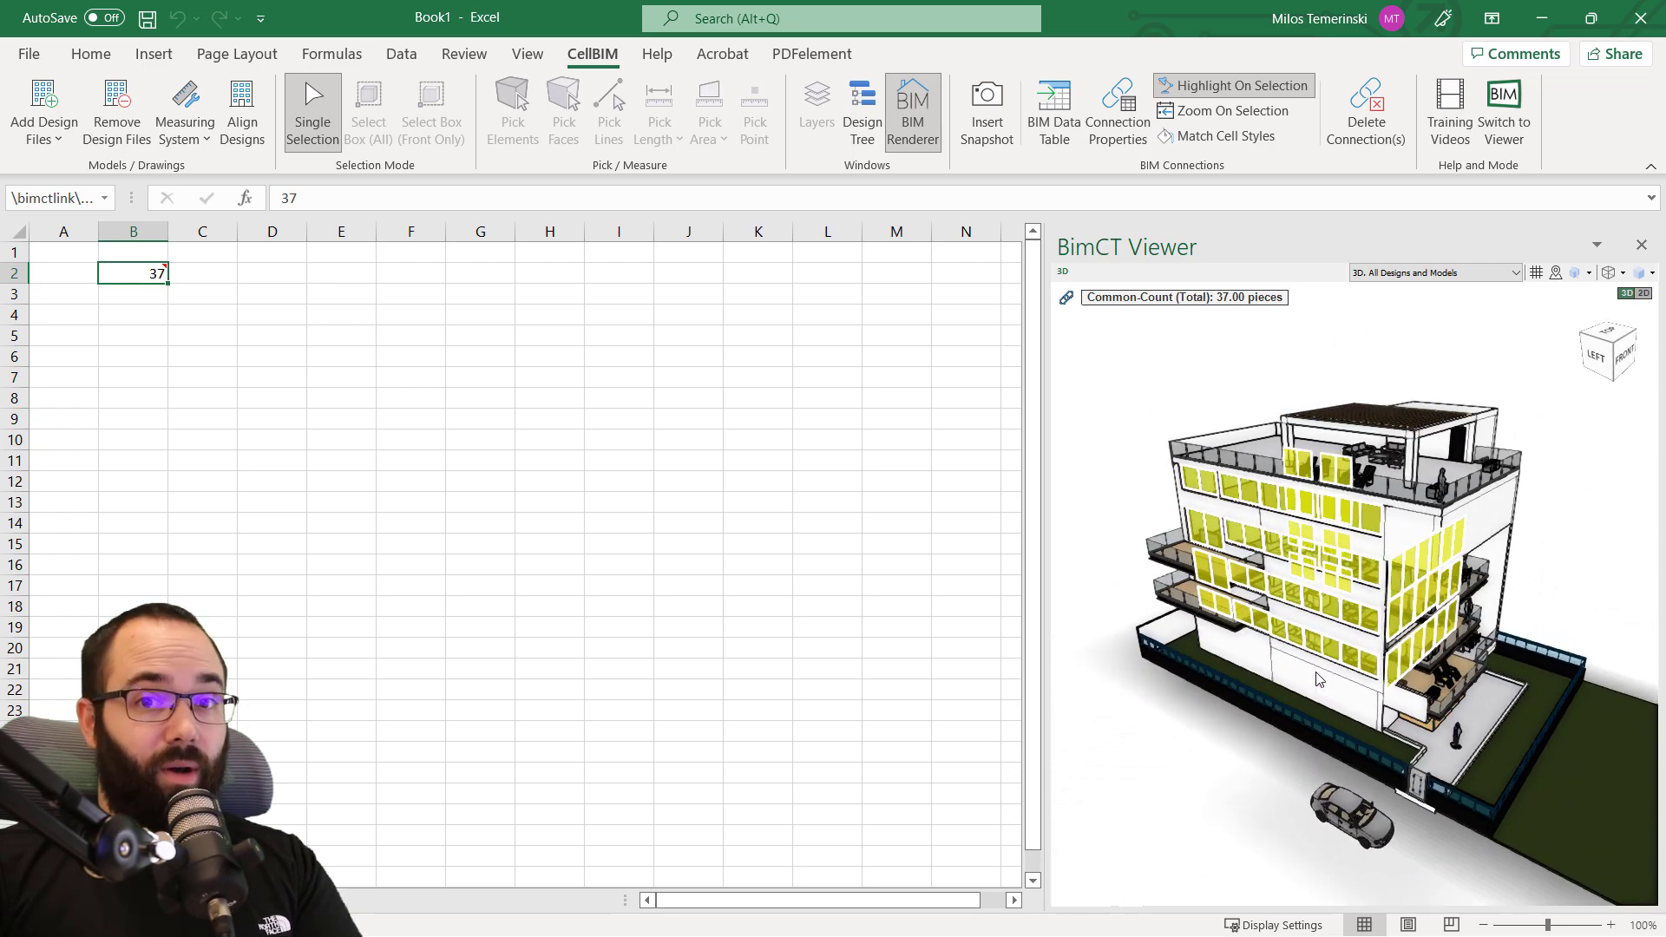
# Open the connection properties of cell B2 and add a second query condition joined with AND.
pyautogui.click(162, 276)
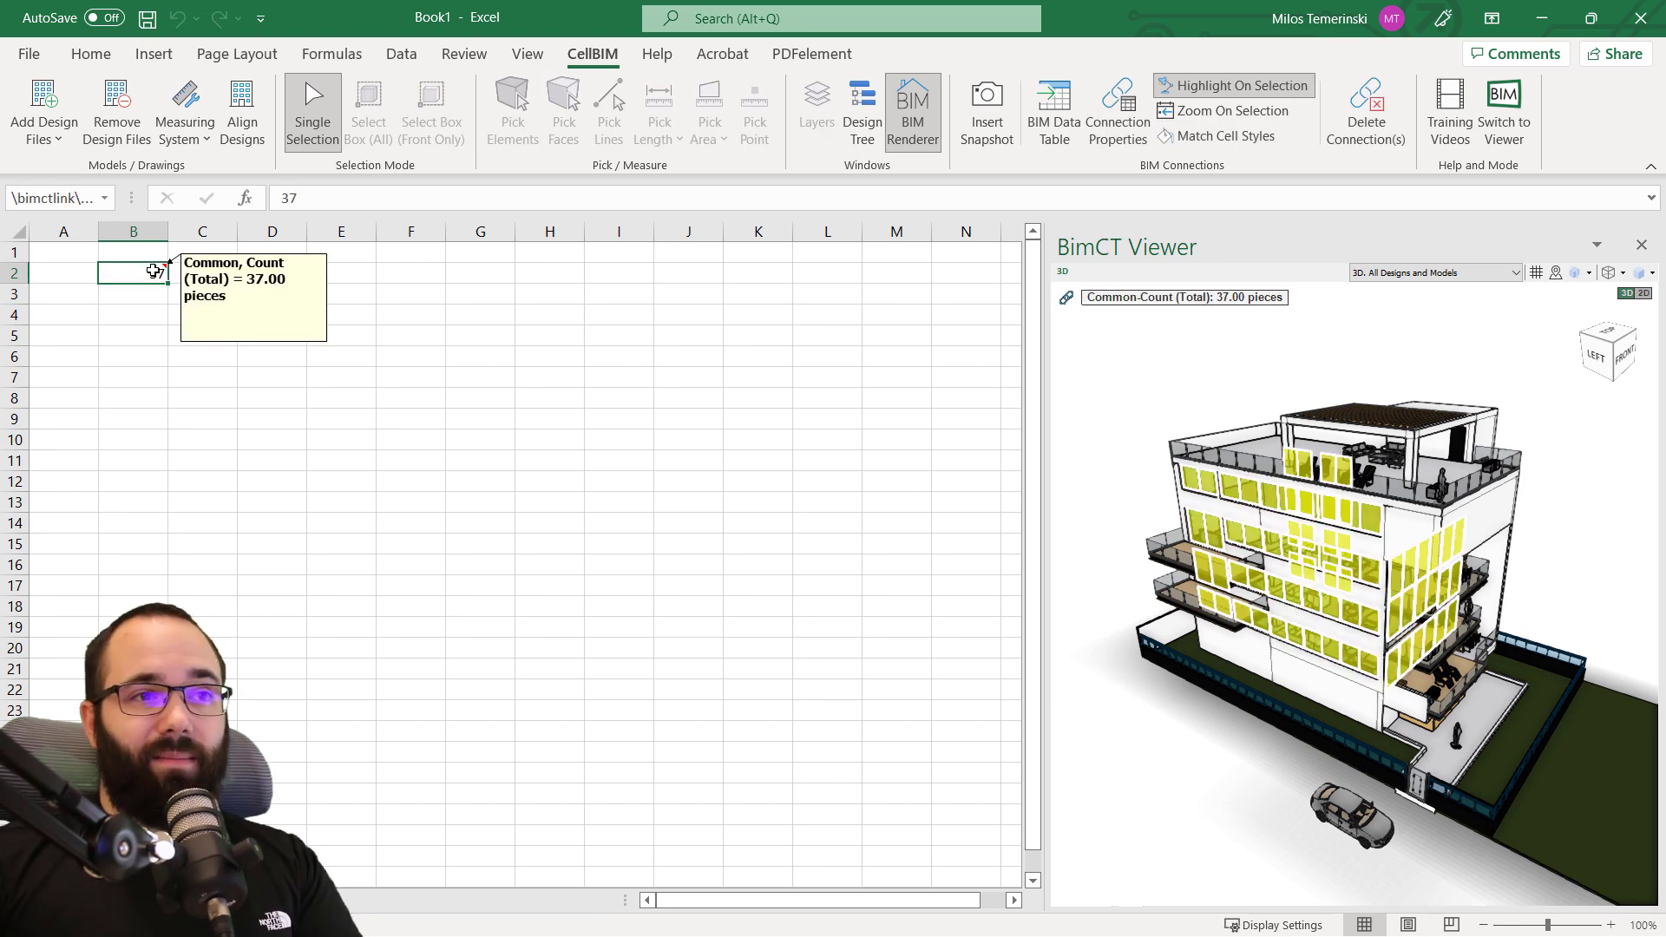
pyautogui.click(1110, 148)
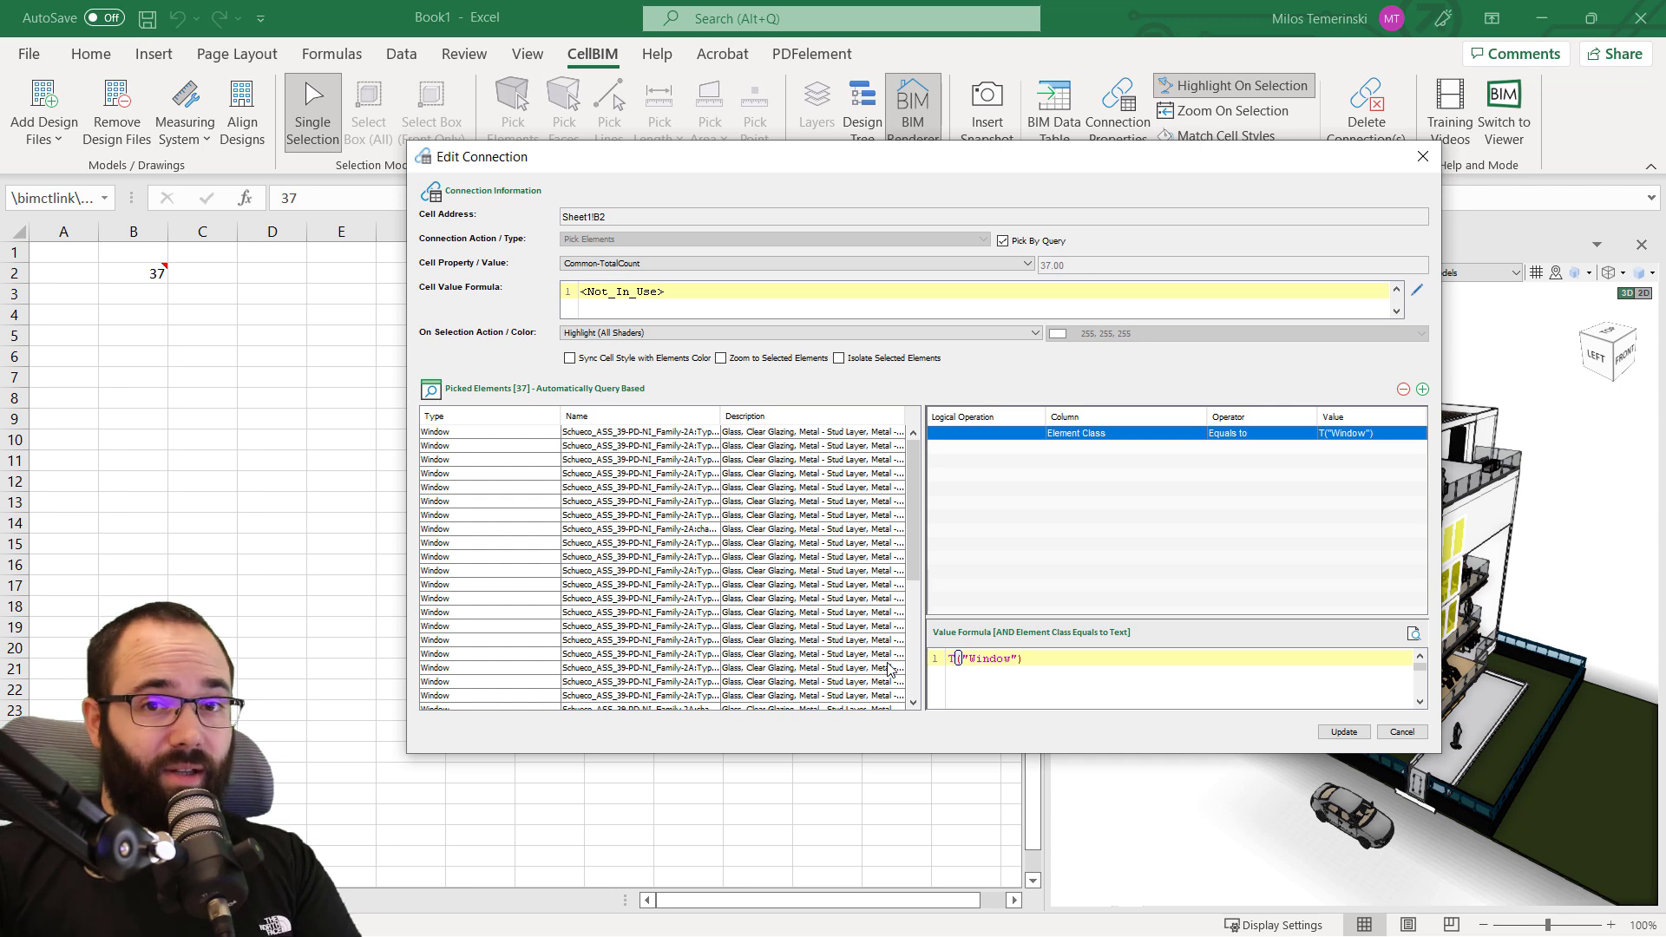
pyautogui.click(1422, 390)
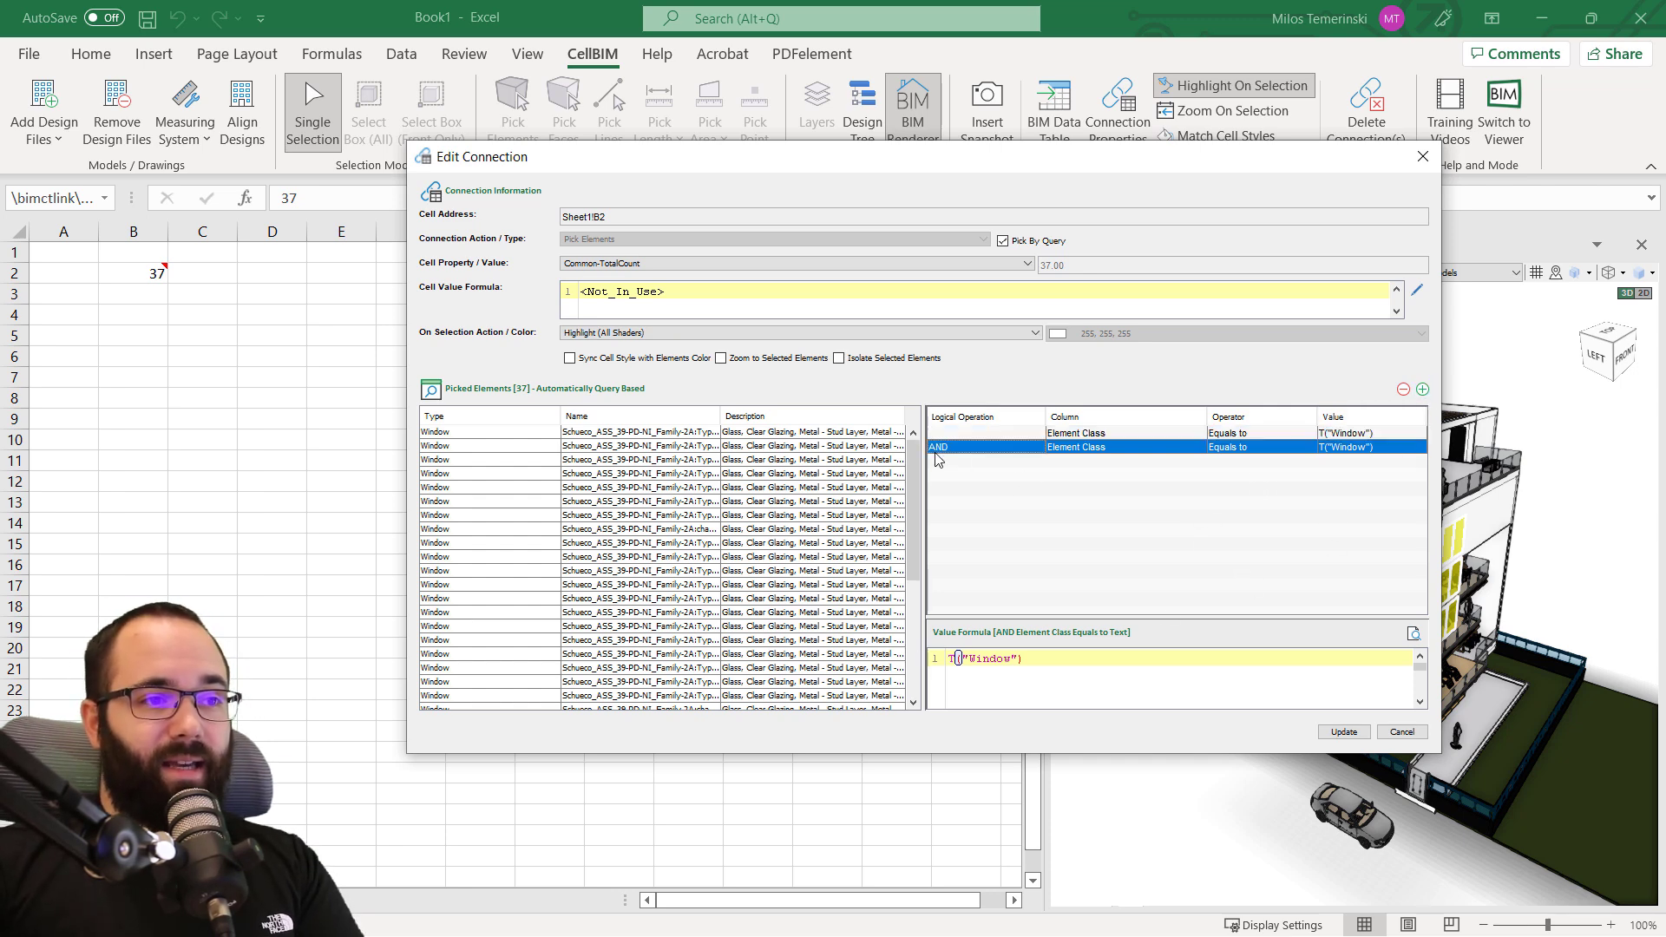
pyautogui.click(946, 449)
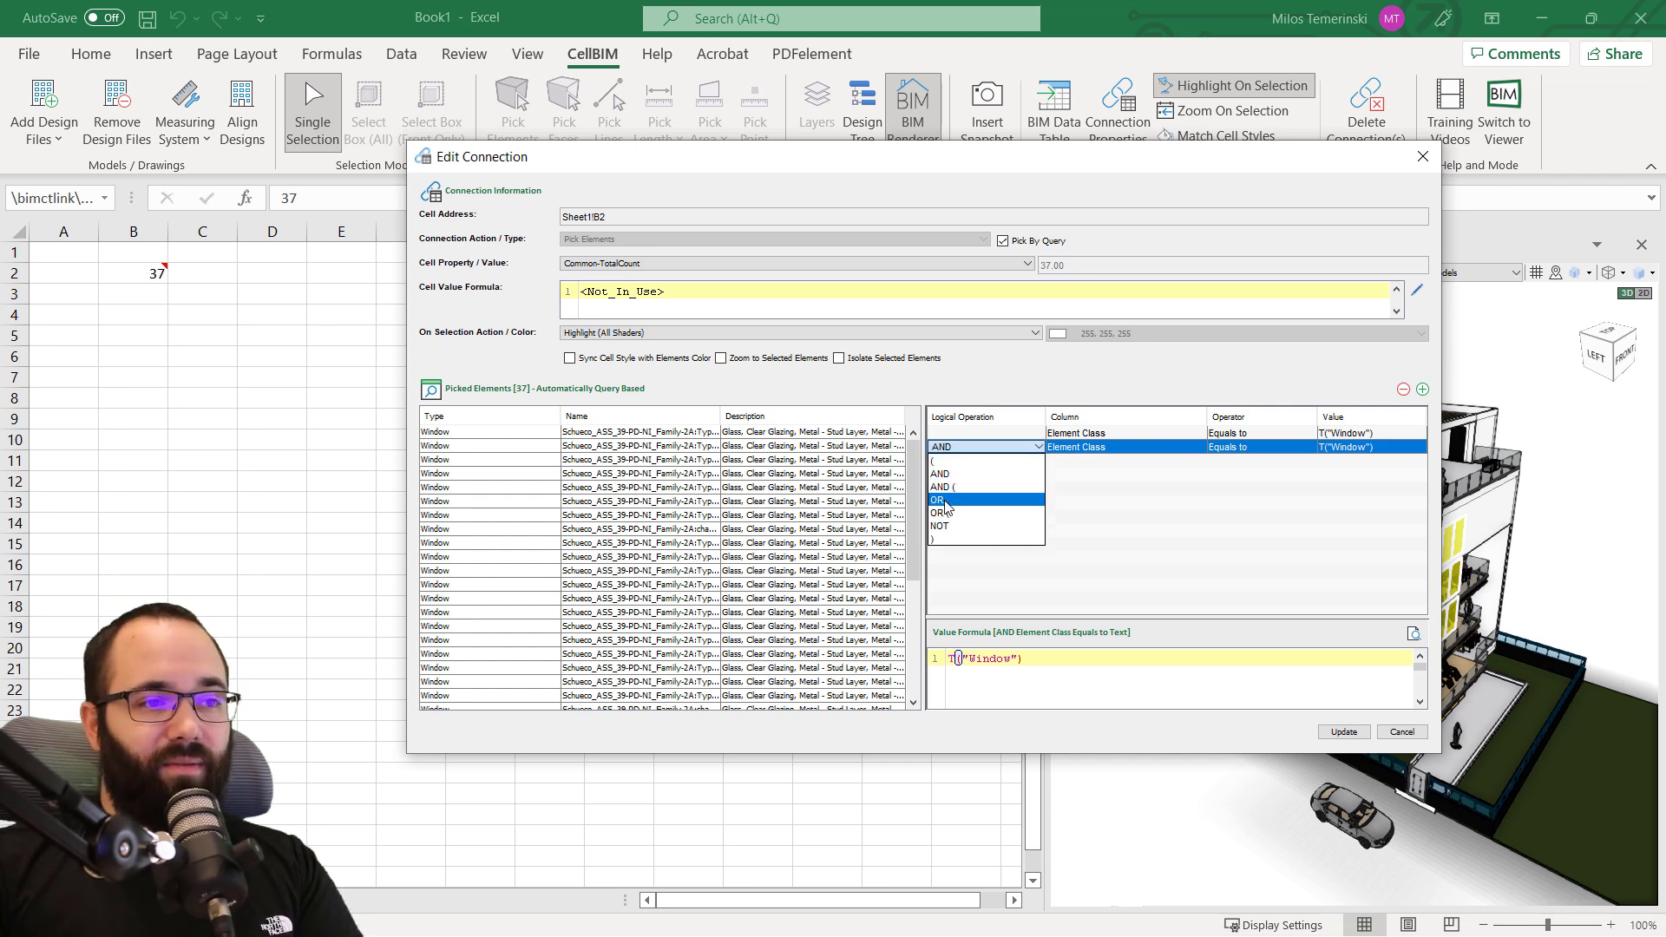
pyautogui.click(946, 476)
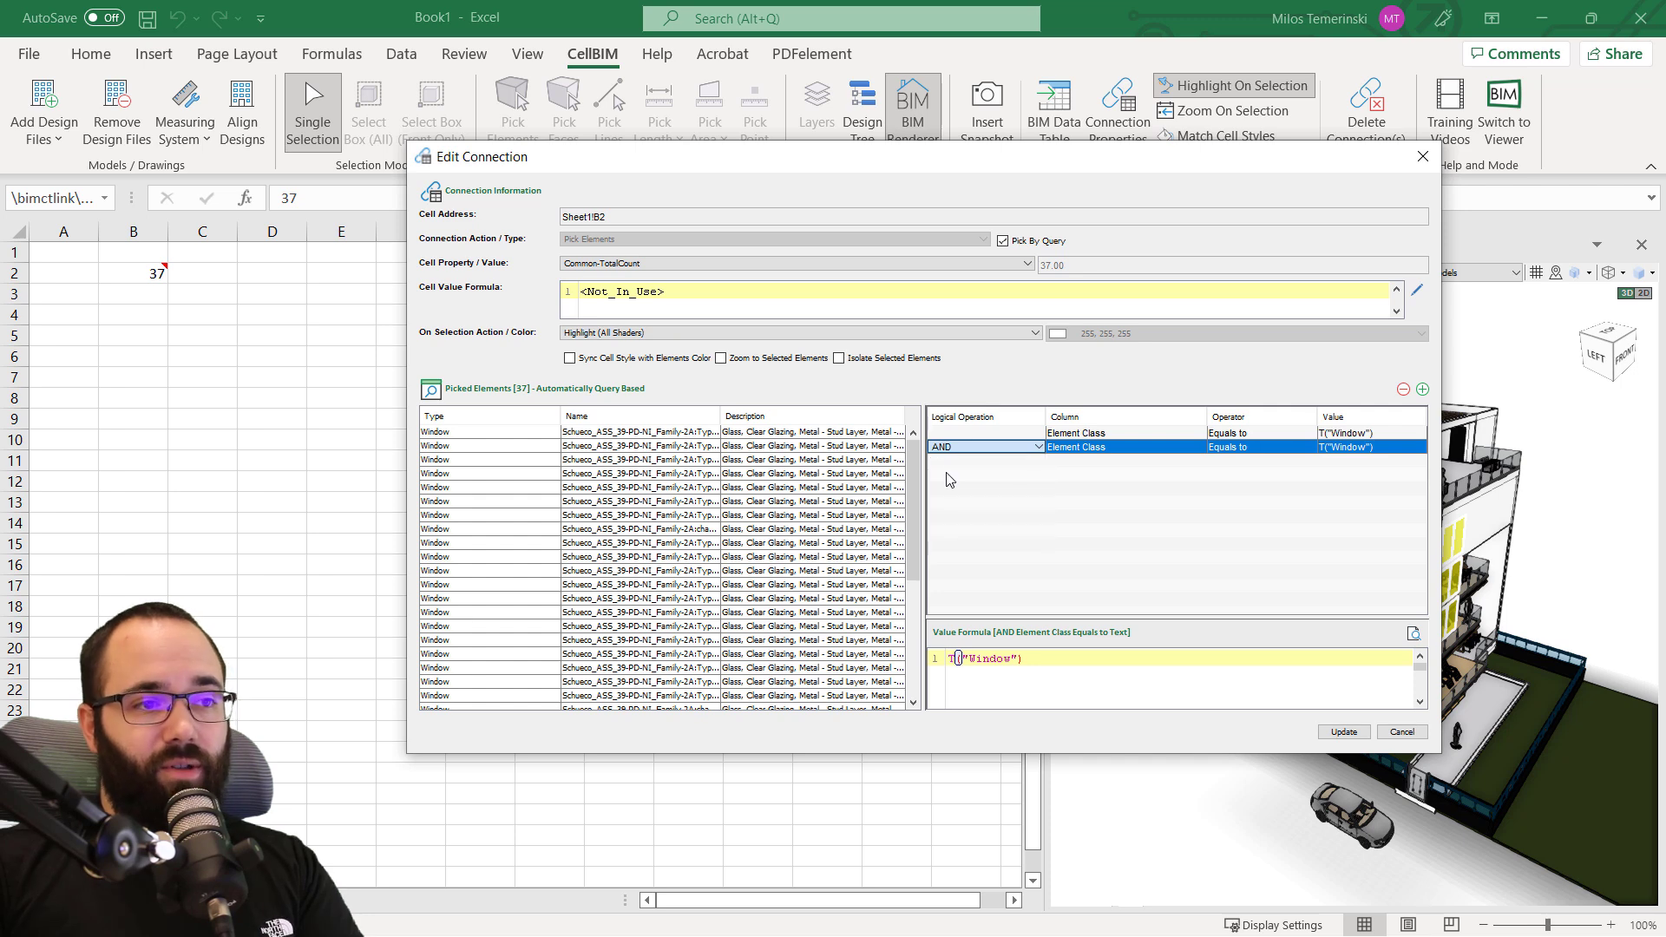
# Set the second condition's column to Element Storey and its operator to Greater than.
pyautogui.click(1089, 448)
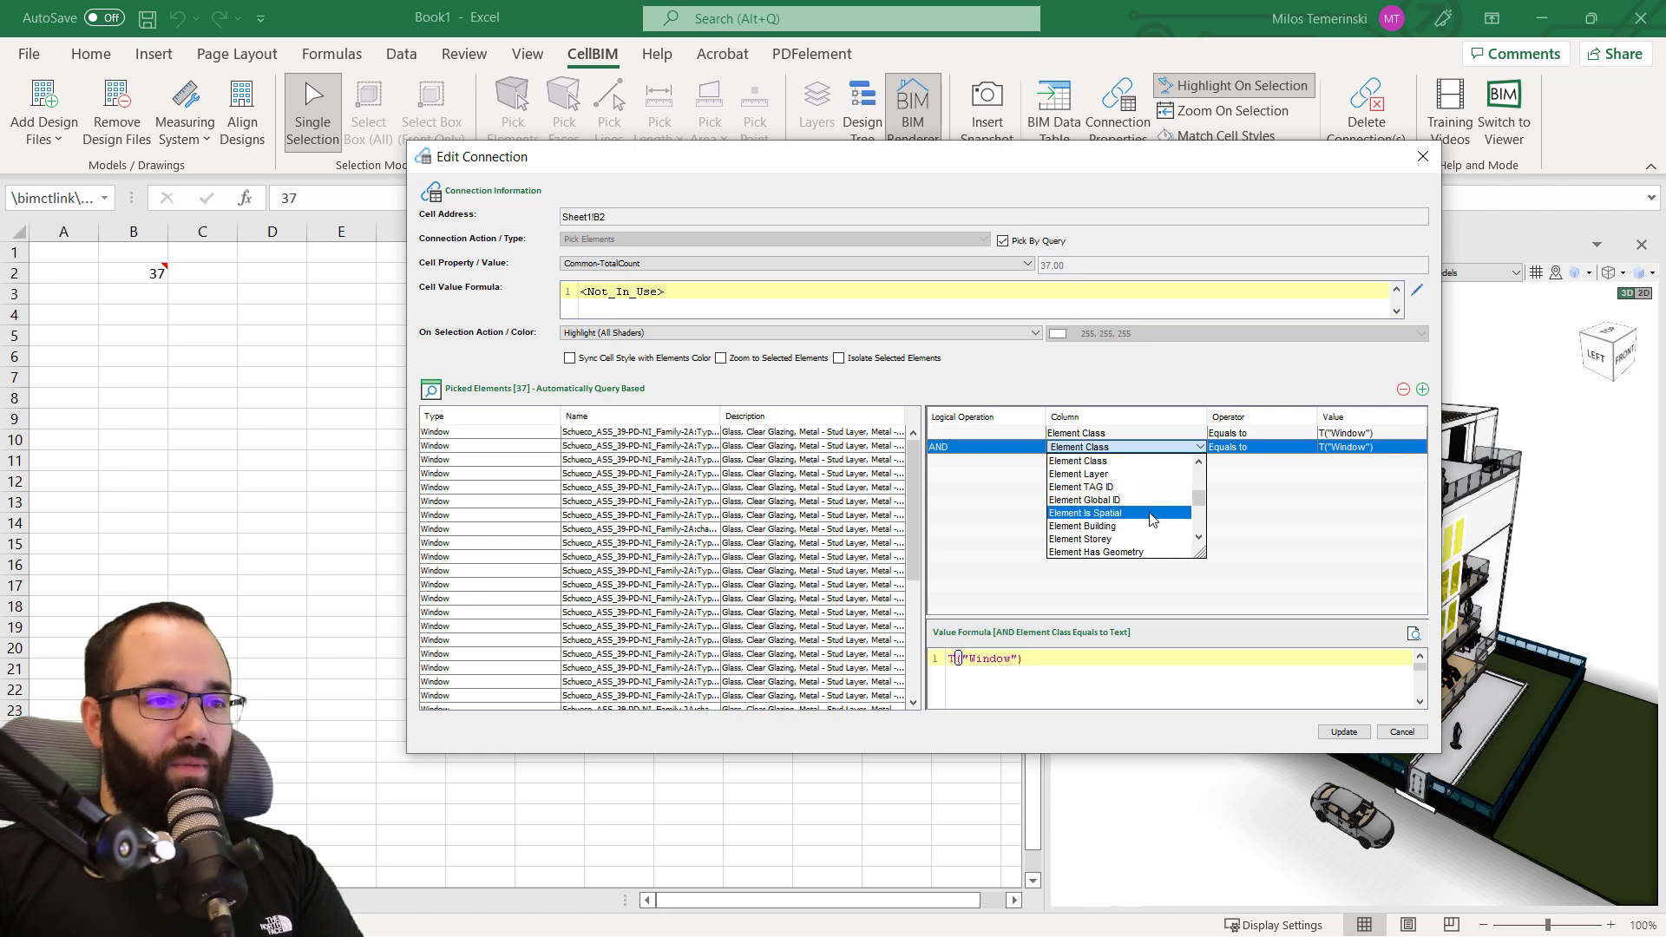
pyautogui.click(1104, 542)
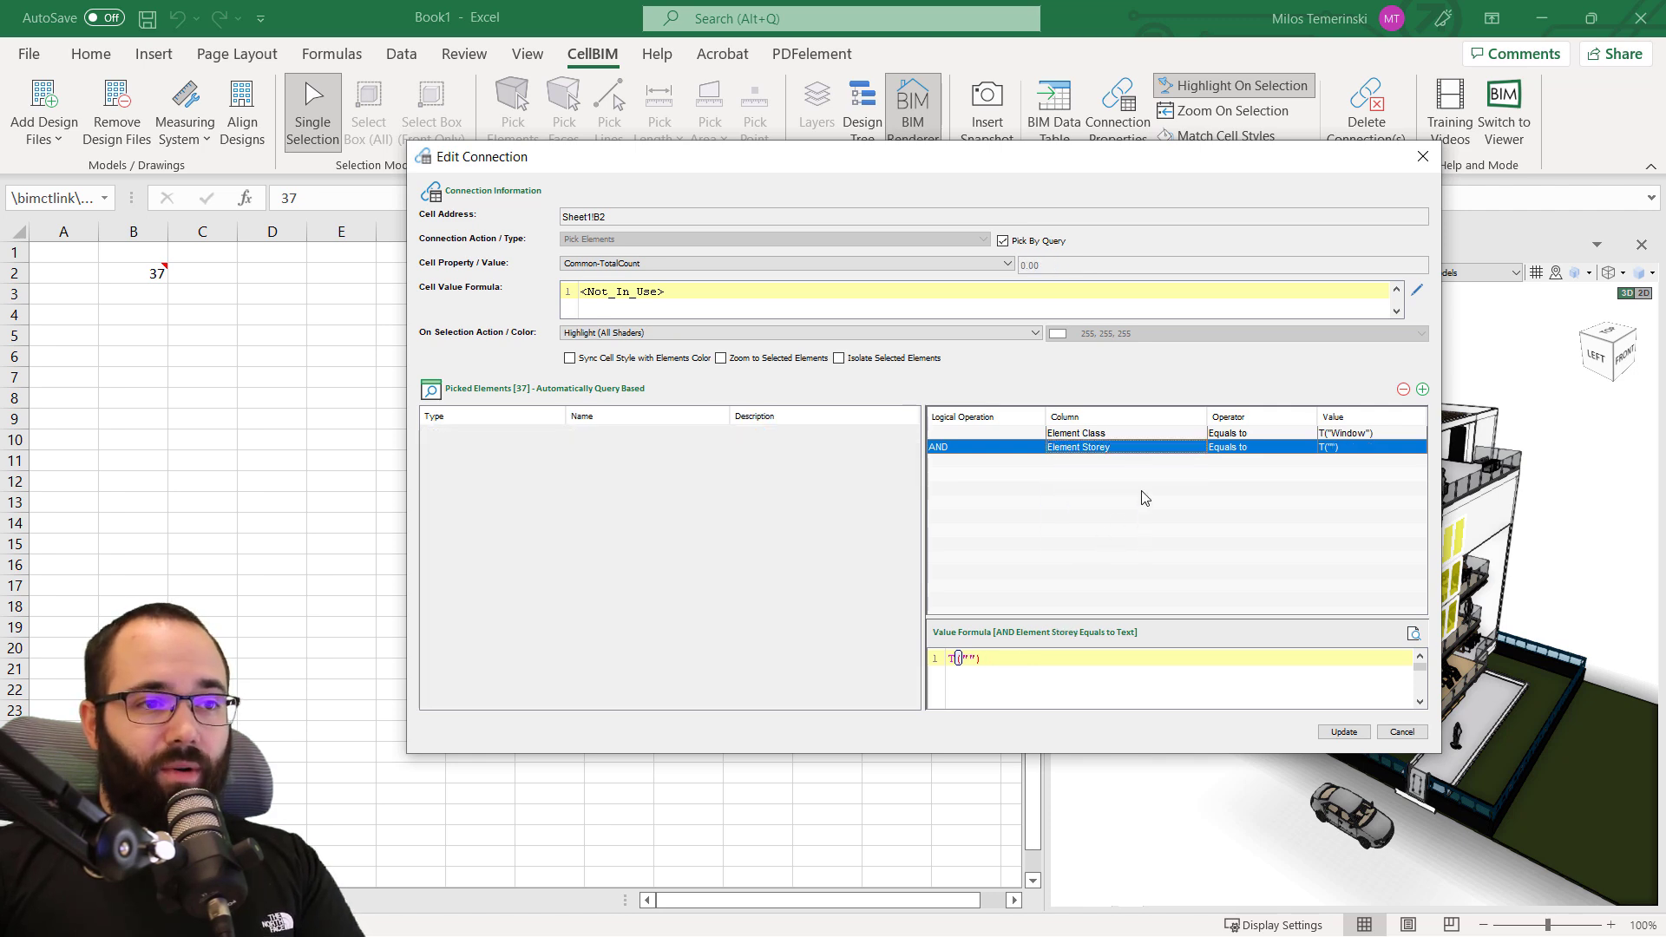
pyautogui.click(1247, 448)
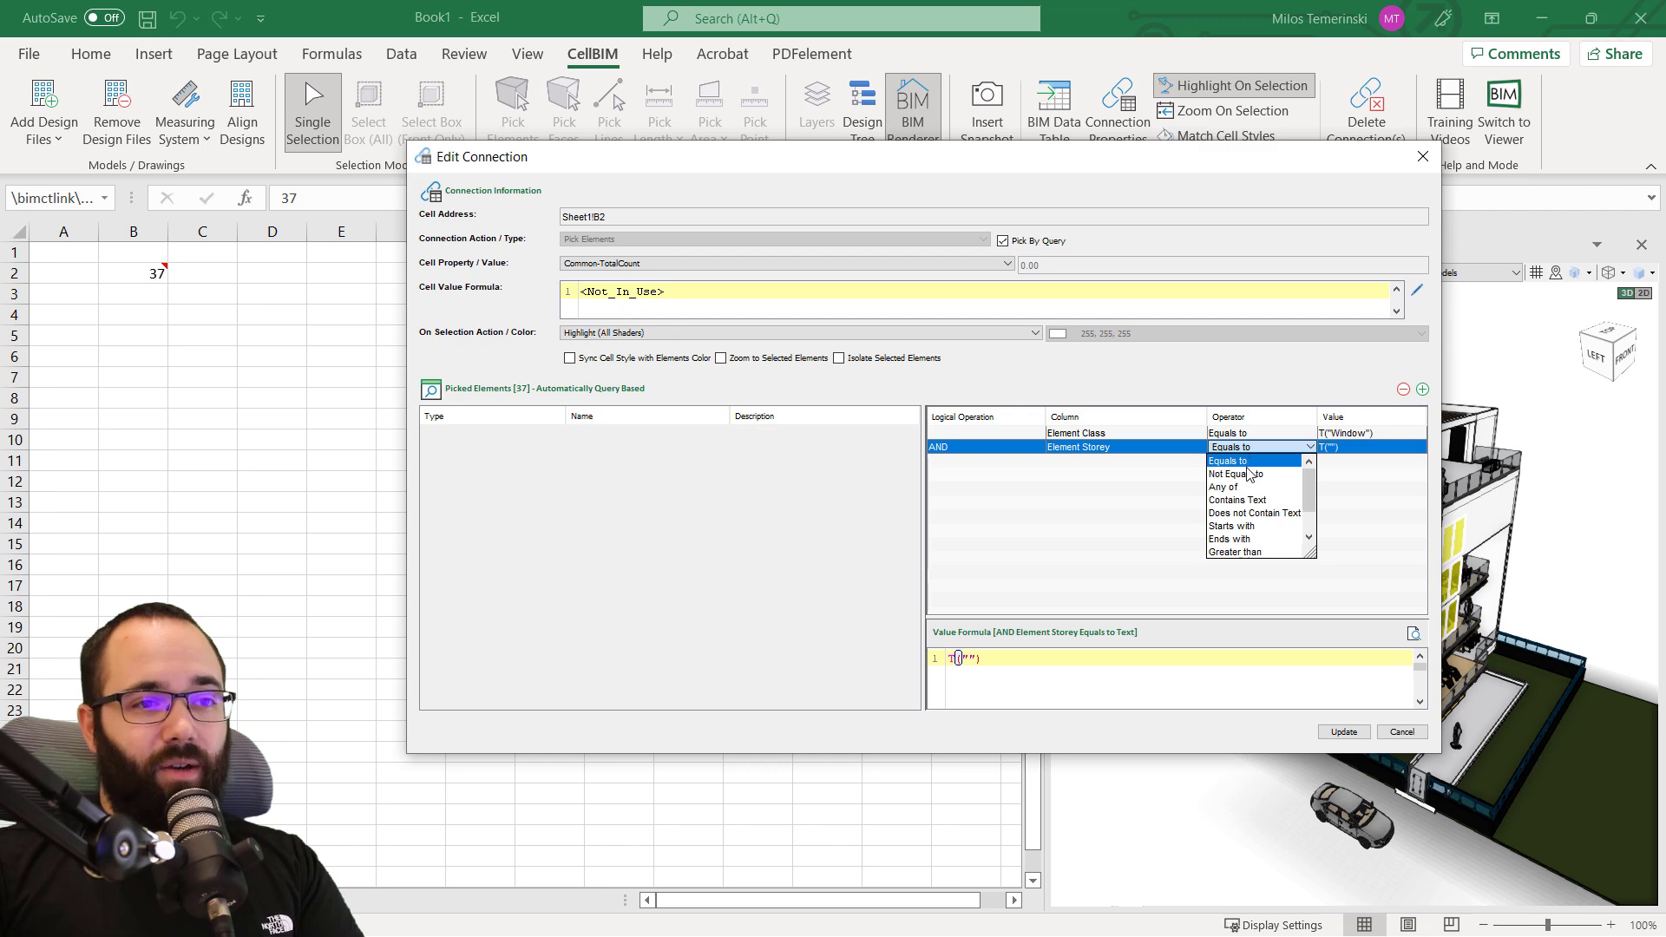
pyautogui.scroll(-1, 1249, 486)
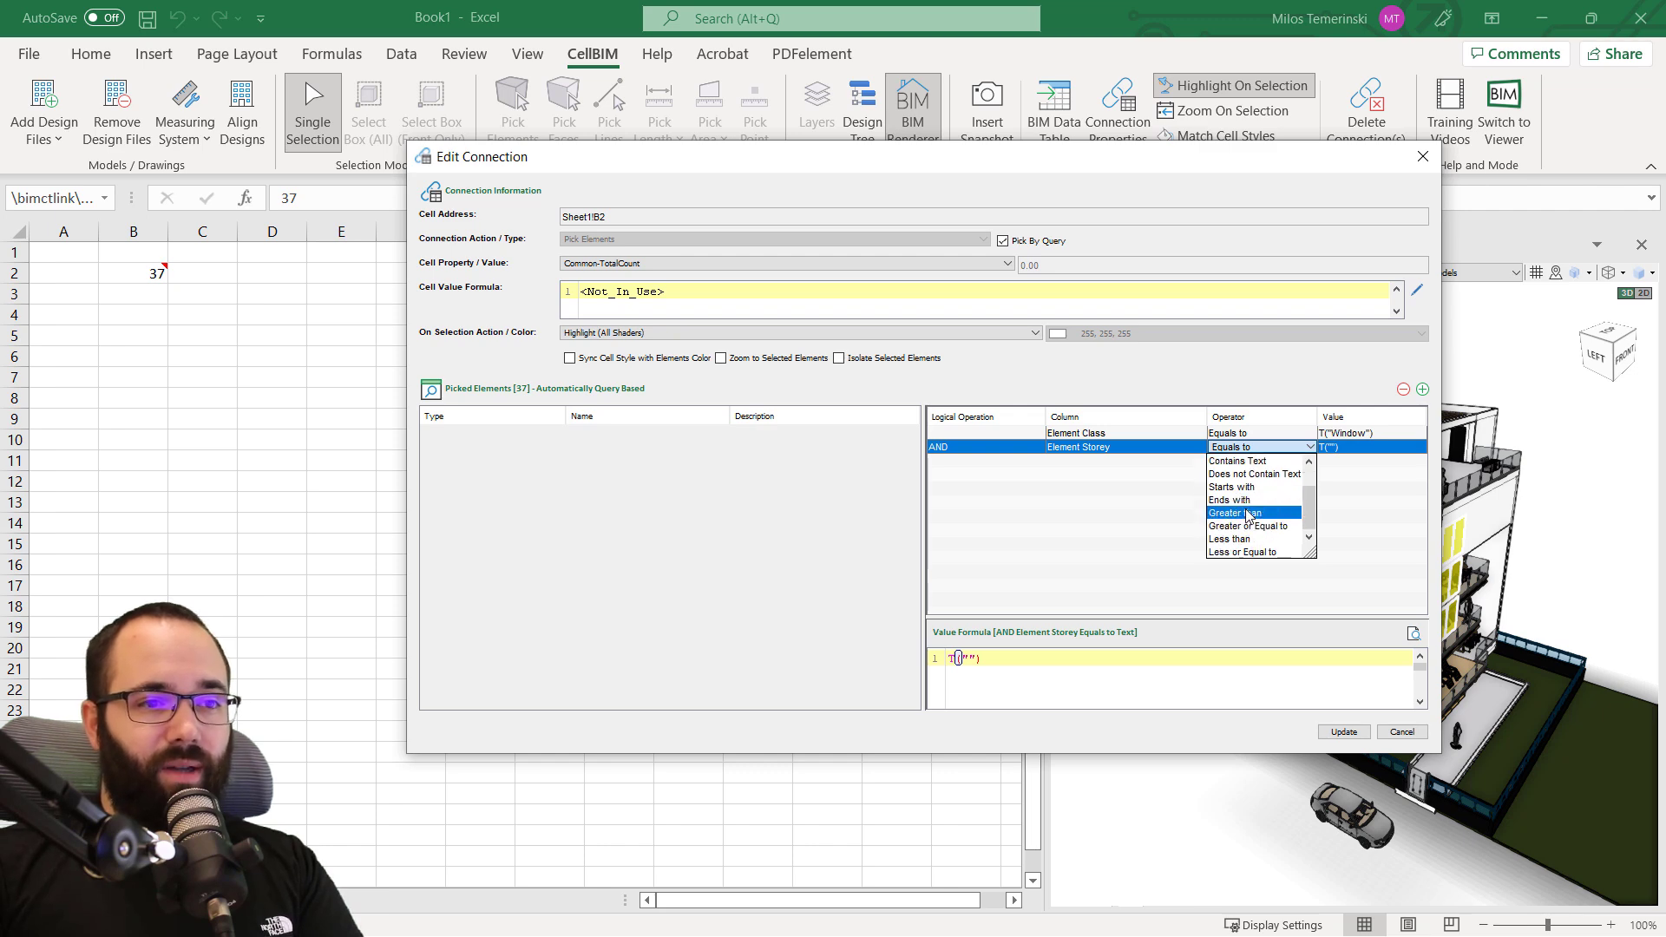
pyautogui.click(1248, 514)
# Set the Element Storey condition's value to Level 3, update the connection, and view the highlighted windows in the model.
pyautogui.doubleClick(1347, 449)
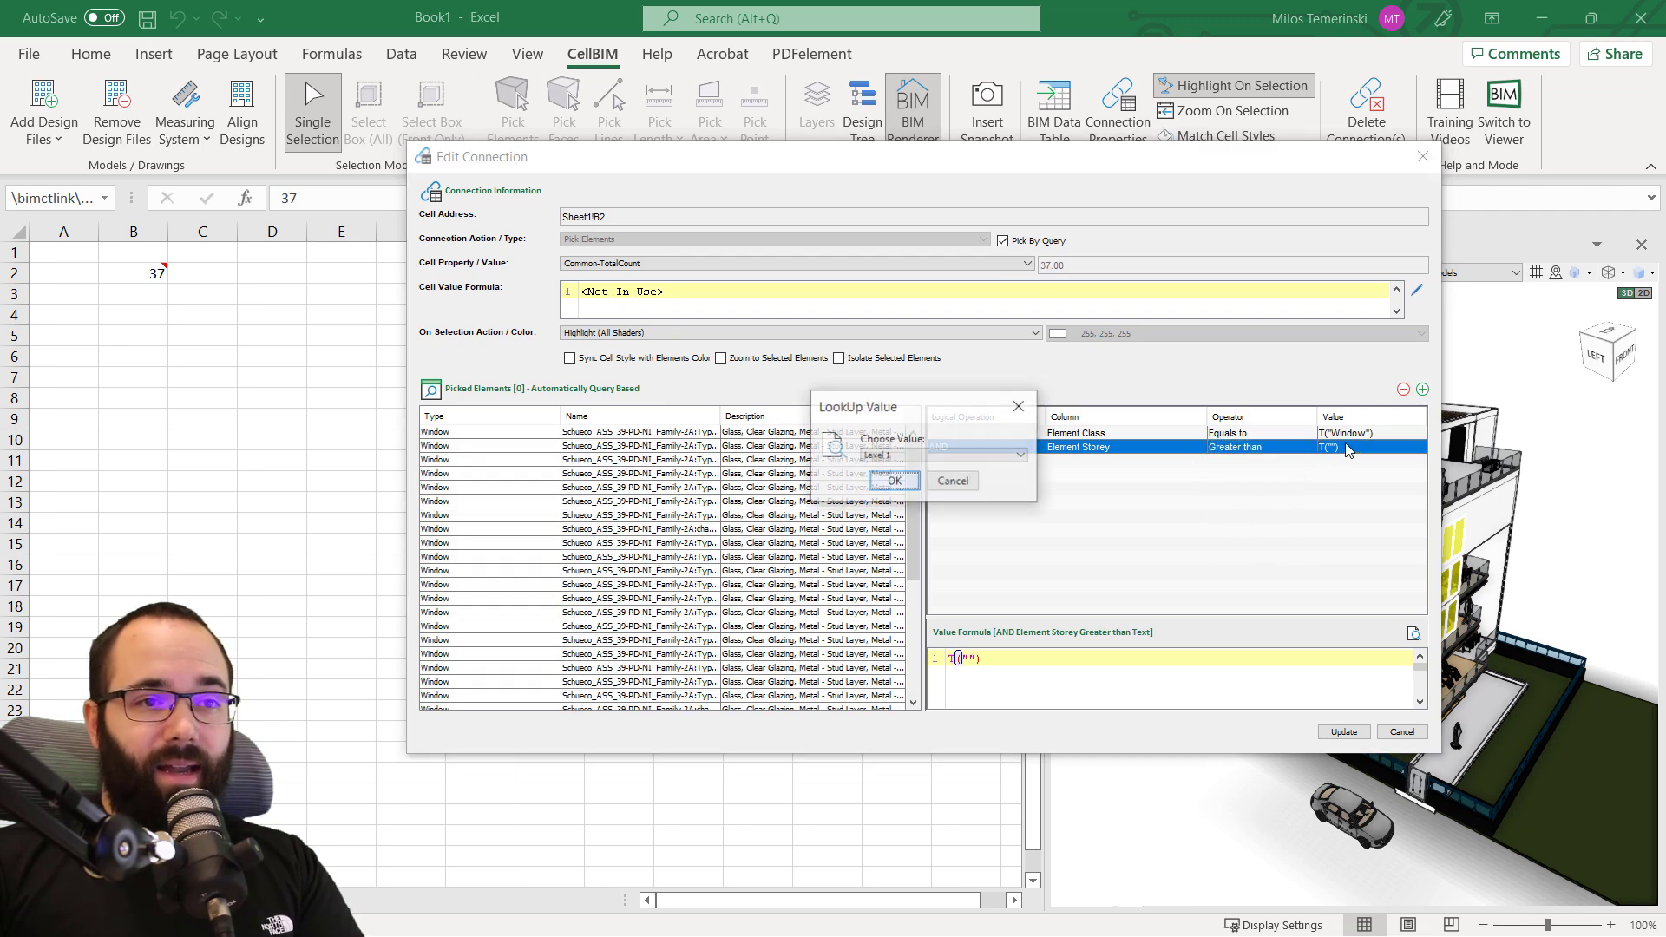
pyautogui.click(986, 455)
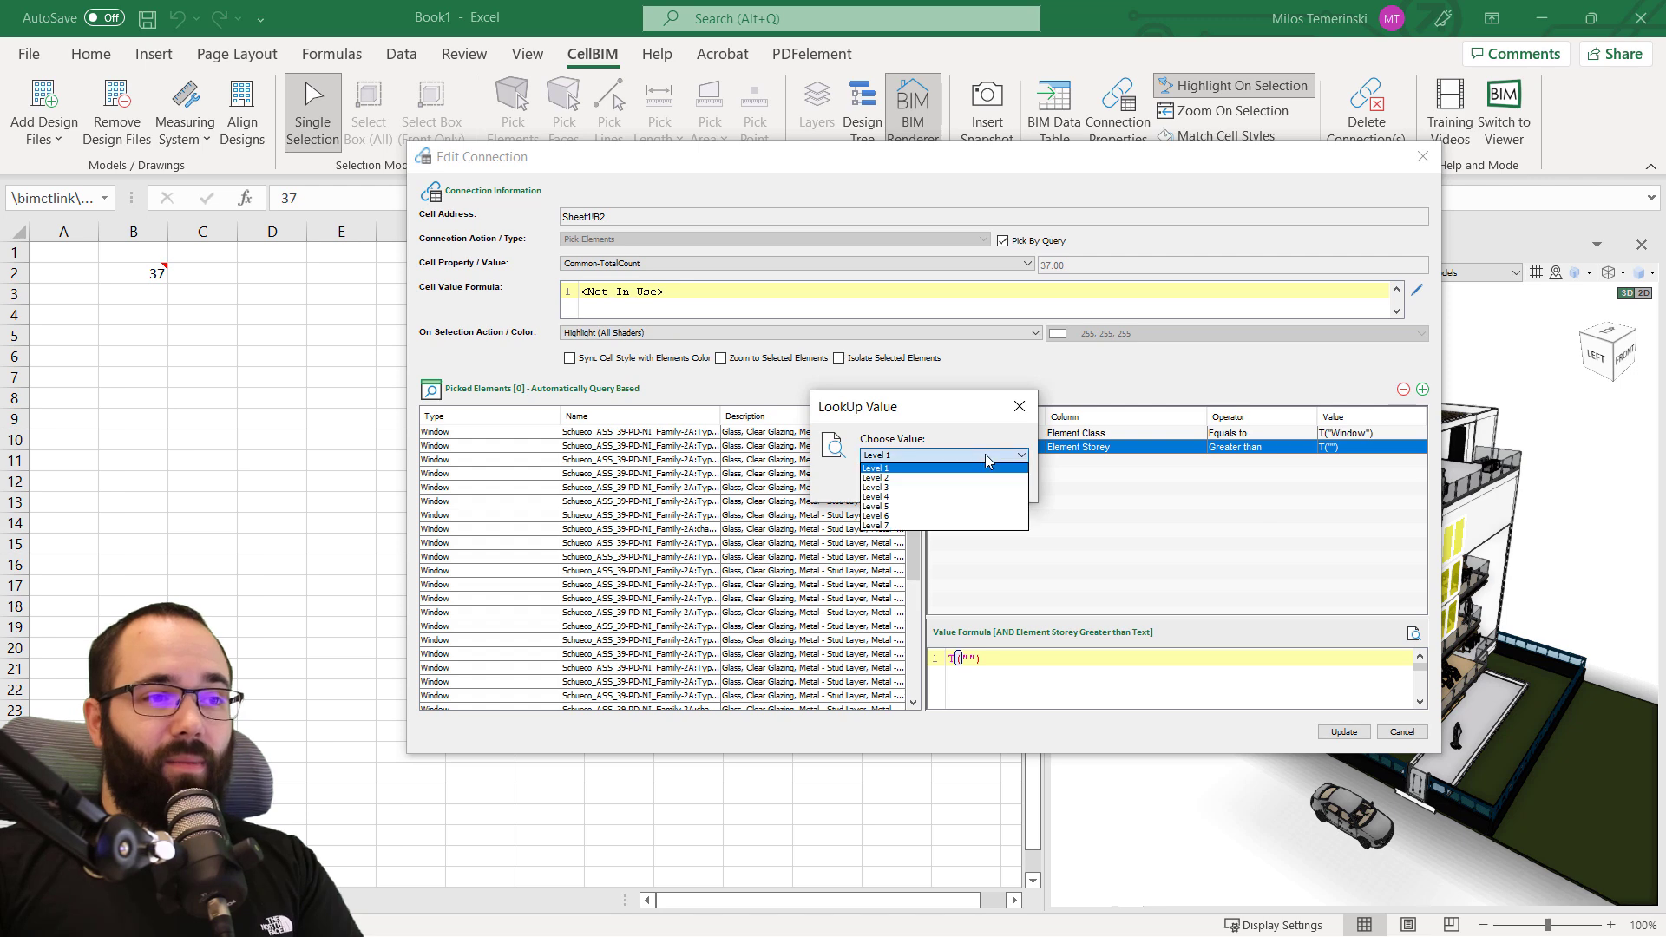
pyautogui.click(908, 489)
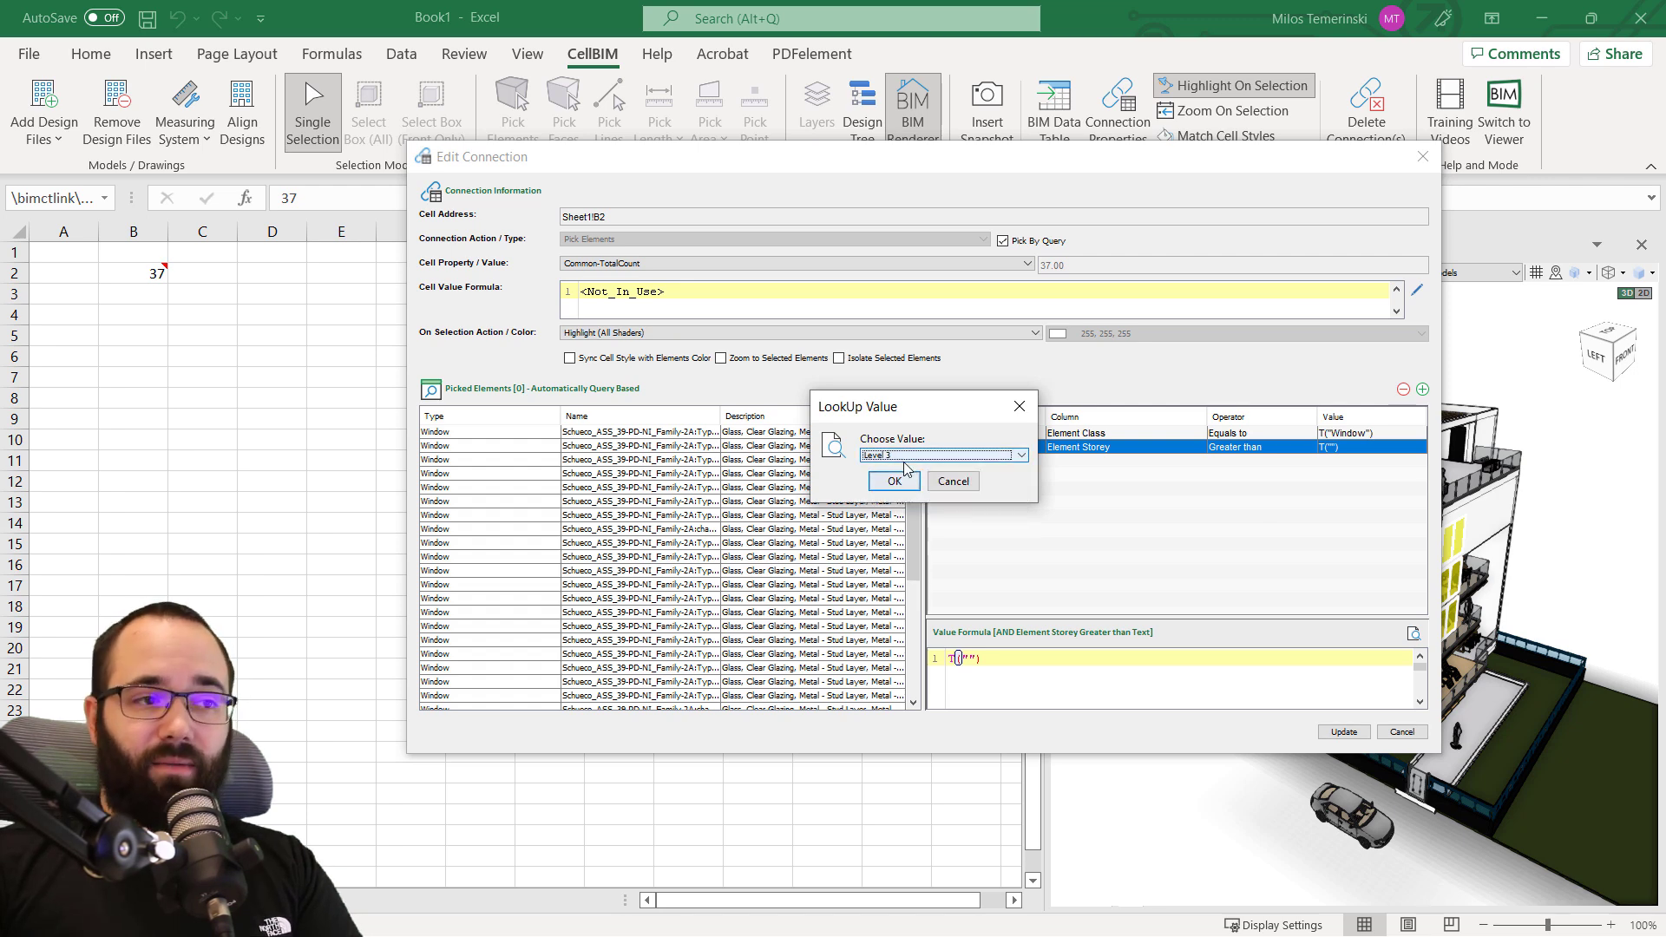
pyautogui.click(908, 489)
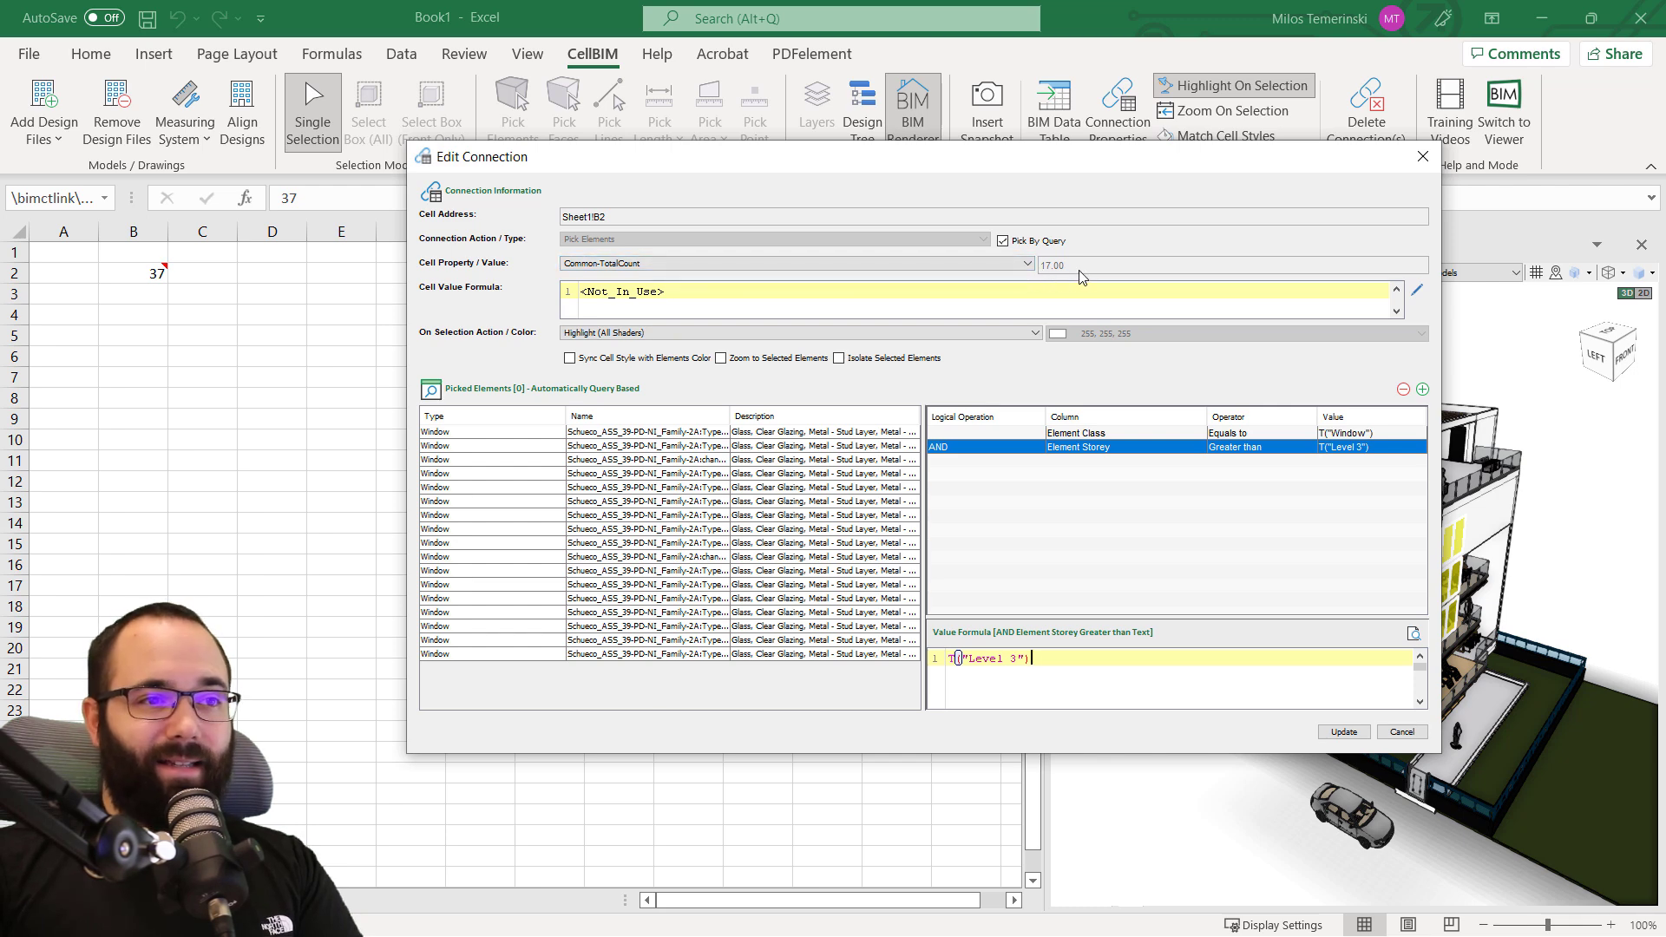
pyautogui.click(1345, 731)
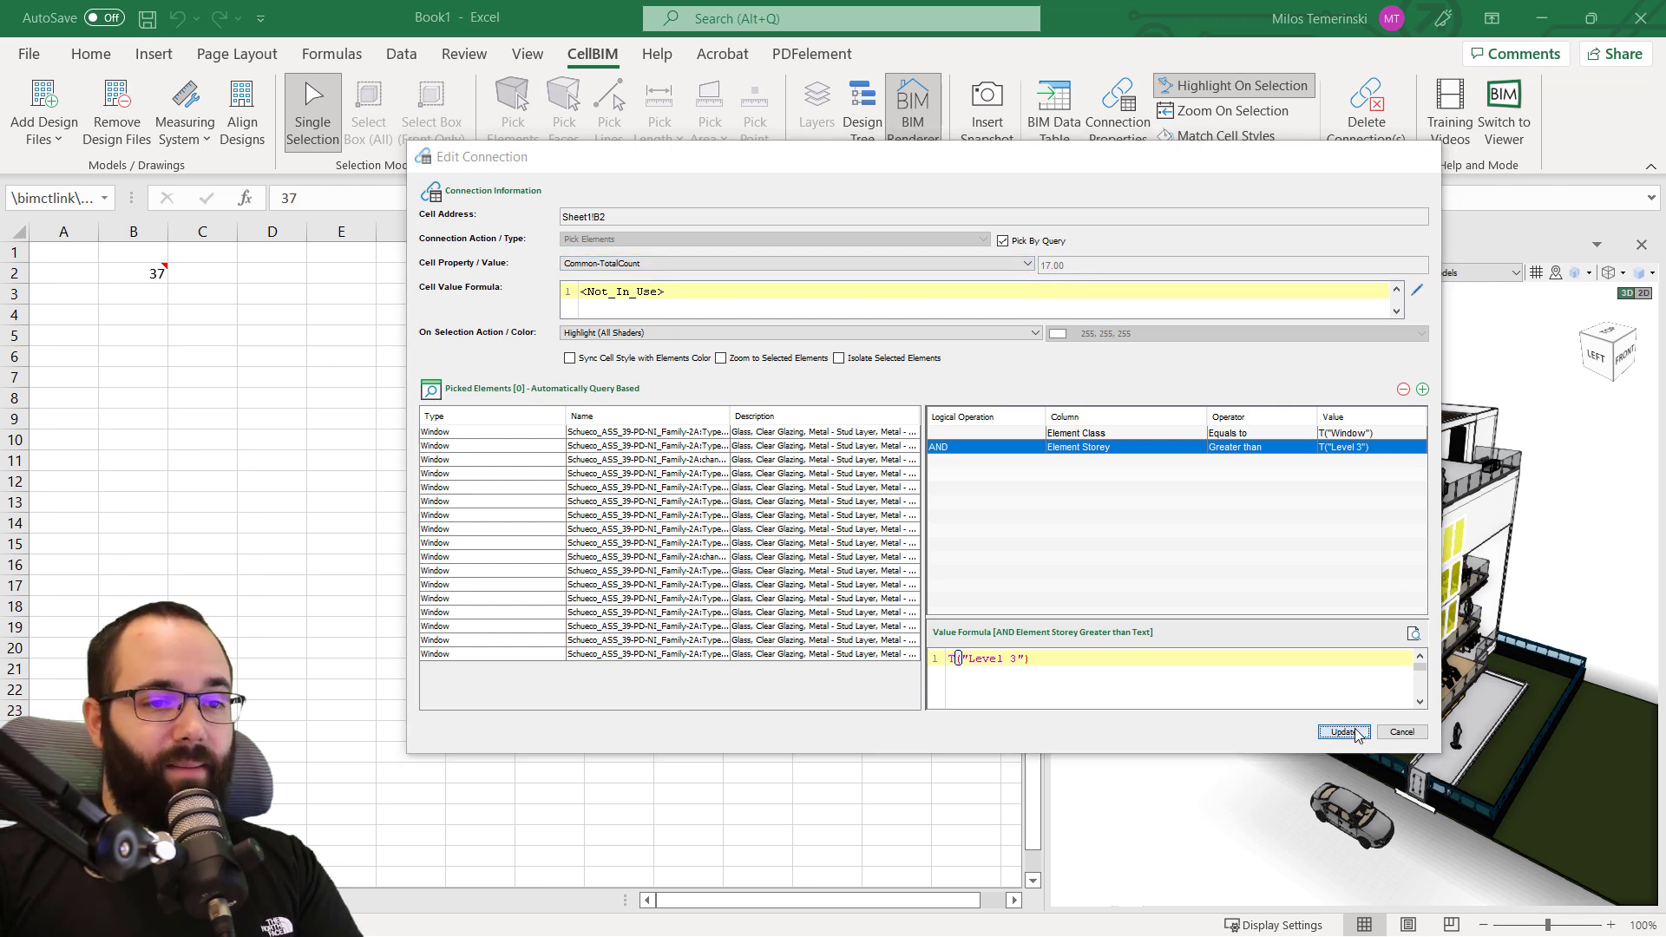
pyautogui.moveTo(1303, 659)
pyautogui.mouseDown()
pyautogui.moveTo(1307, 636)
pyautogui.moveTo(1279, 645)
pyautogui.mouseUp()
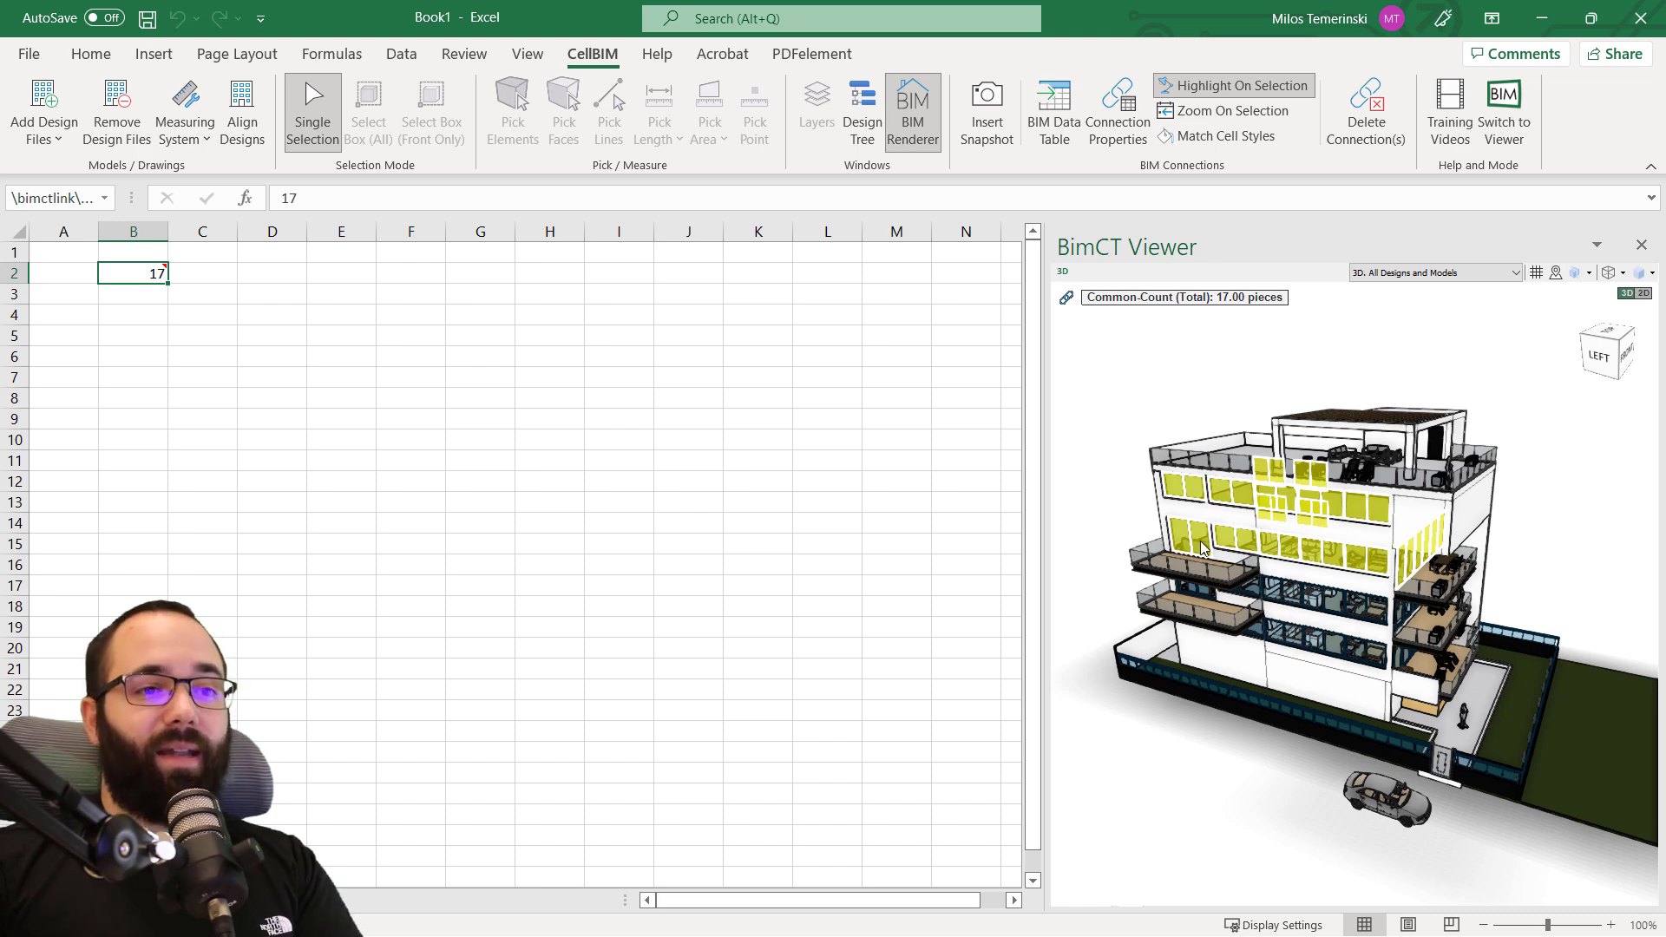
pyautogui.moveTo(1357, 543); pyautogui.dragTo(1421, 621)
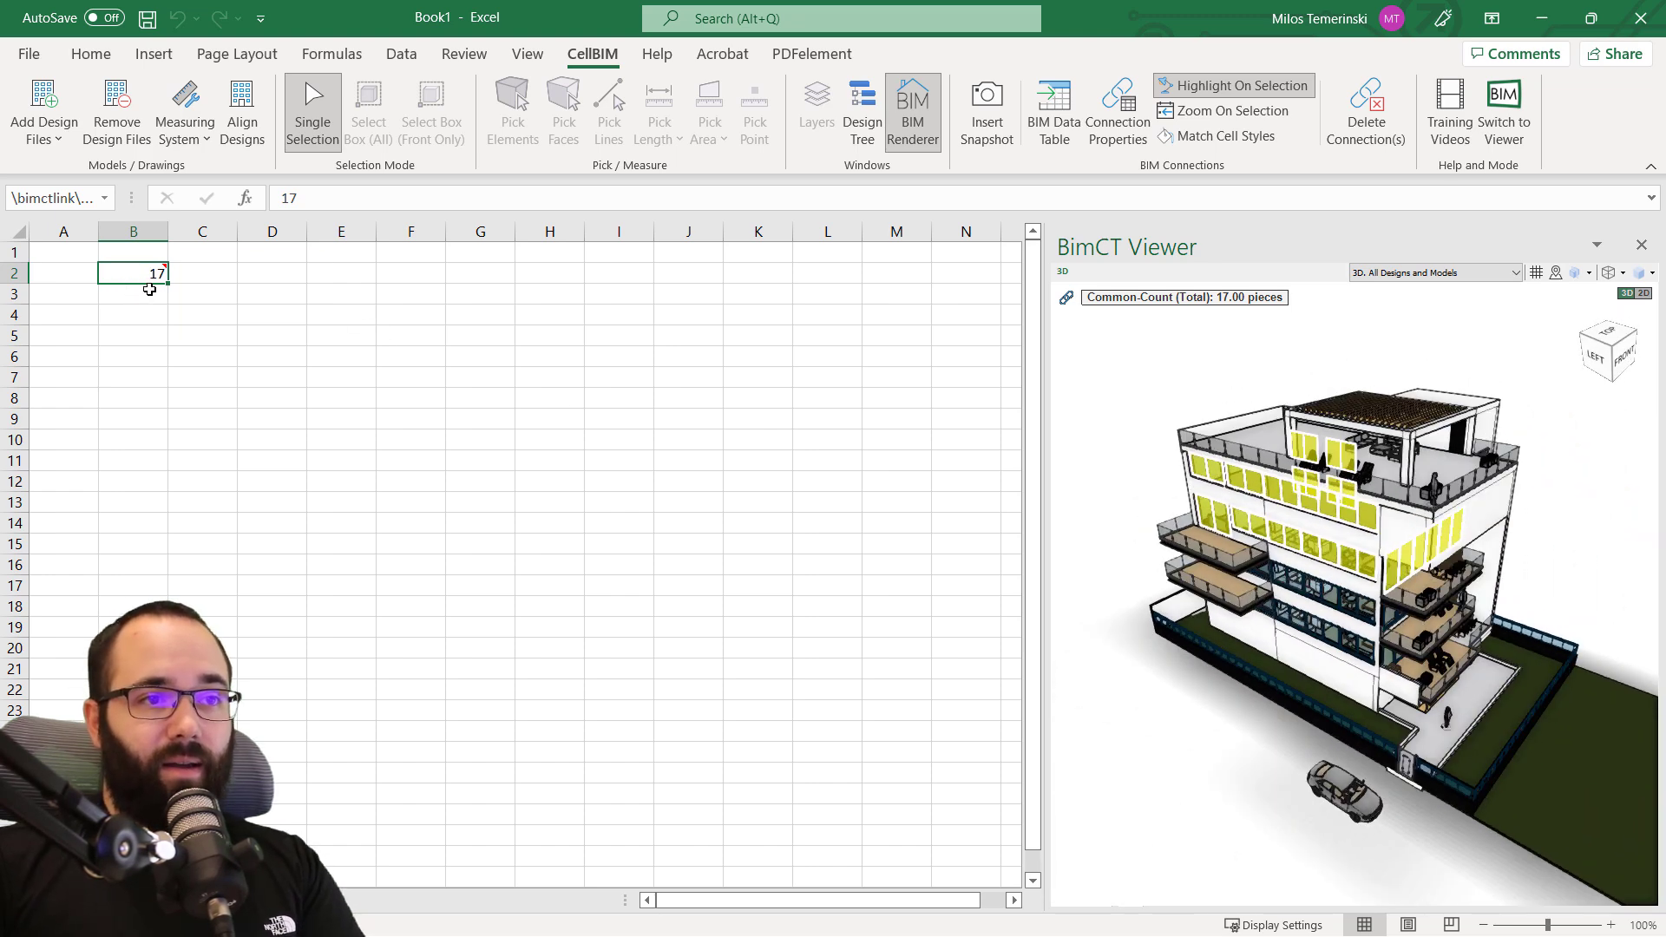
# Reopen the connection properties of cell B2 to examine its query conditions, and close them without changes.
pyautogui.moveTo(135, 268)
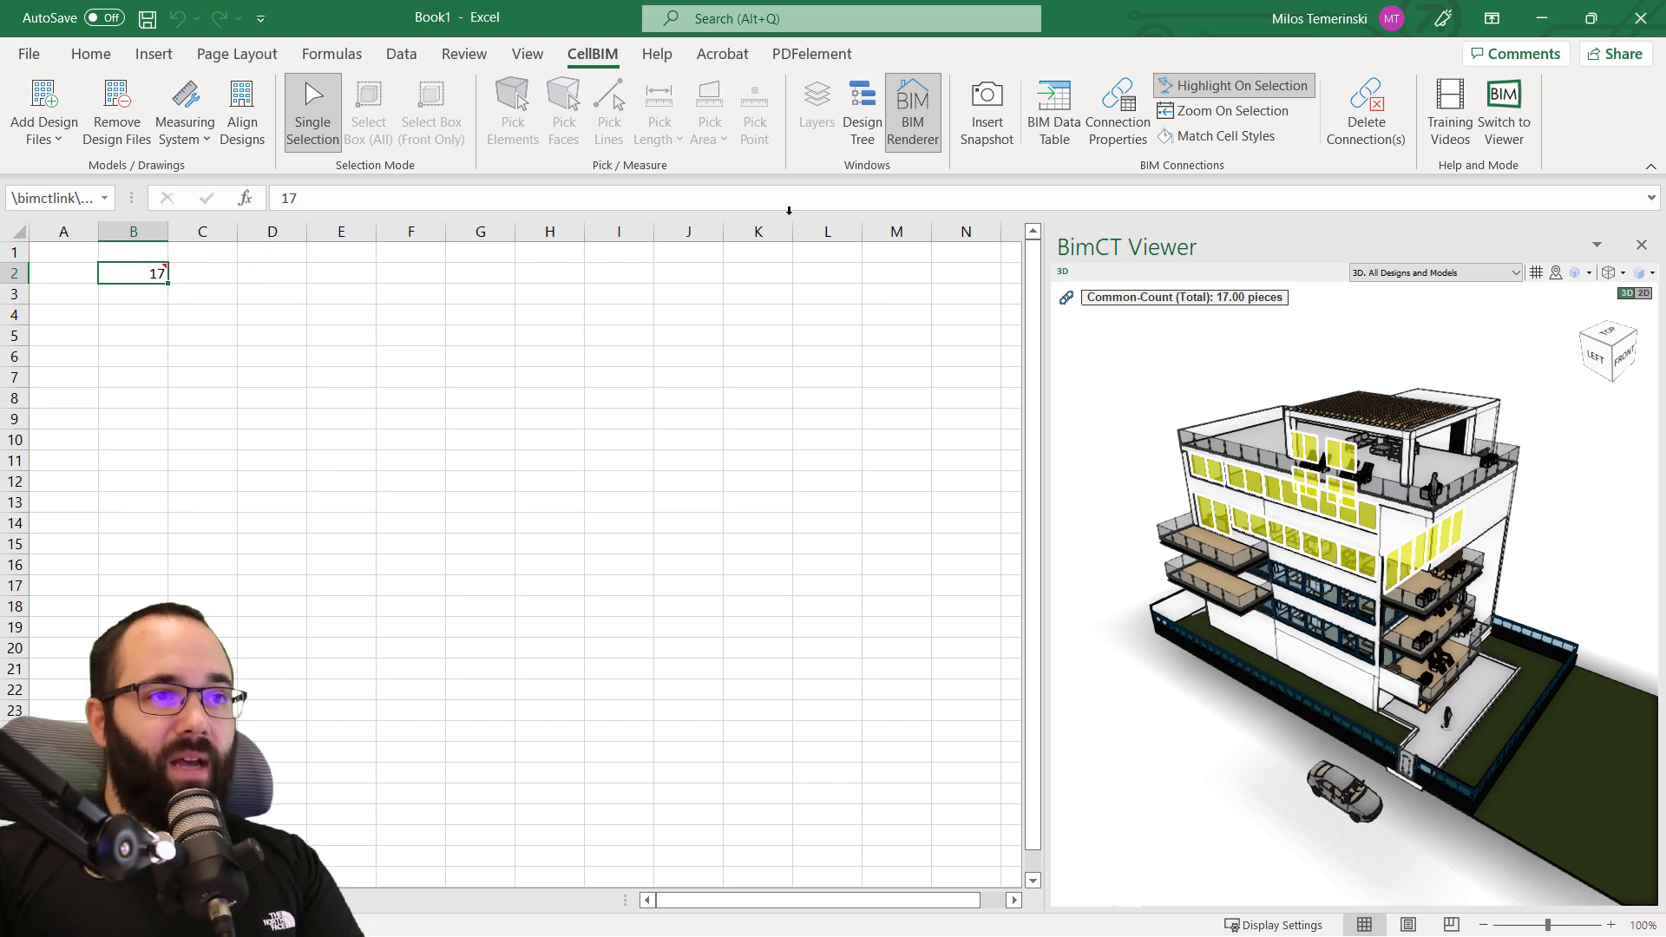
pyautogui.click(1118, 113)
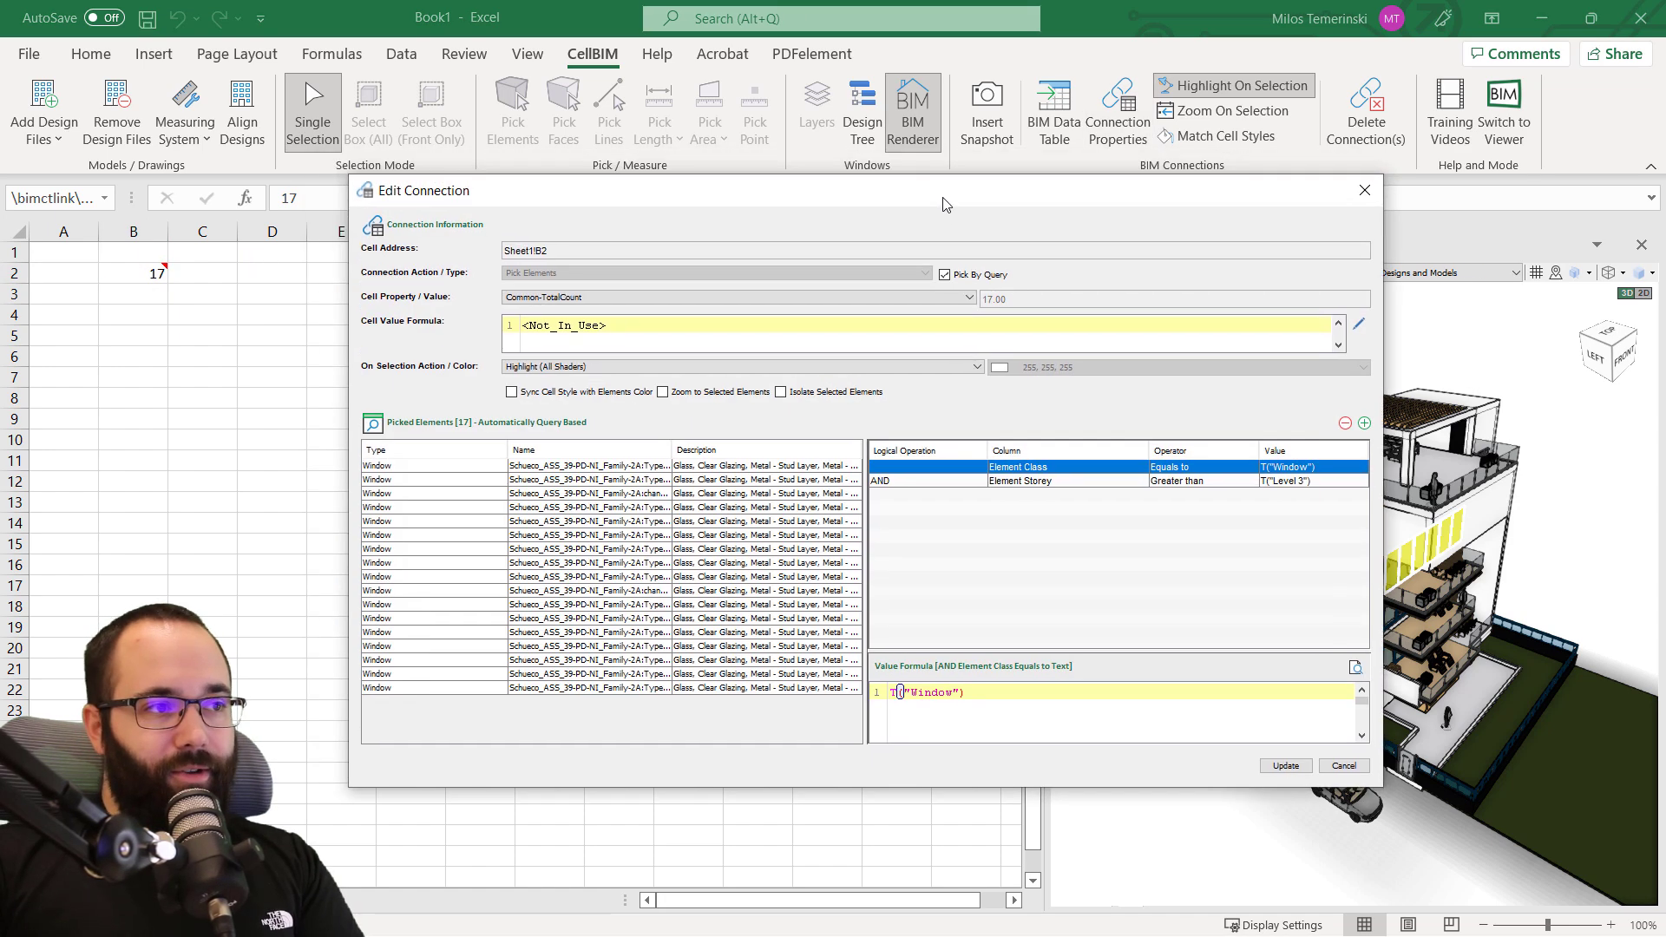
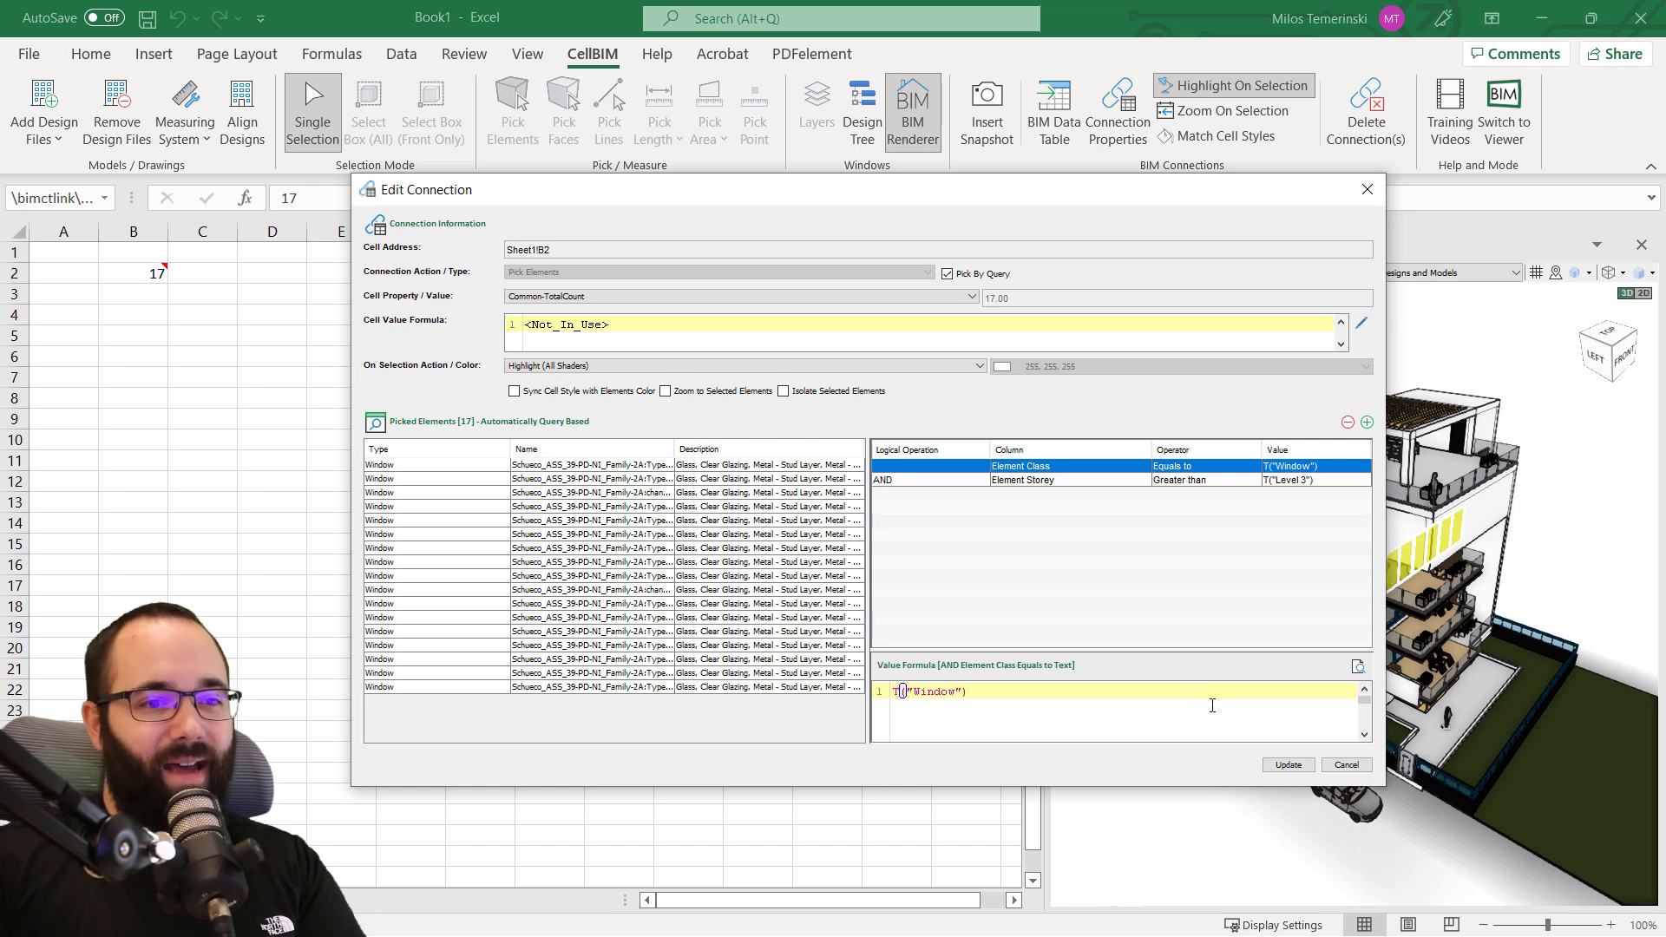
pyautogui.click(1346, 765)
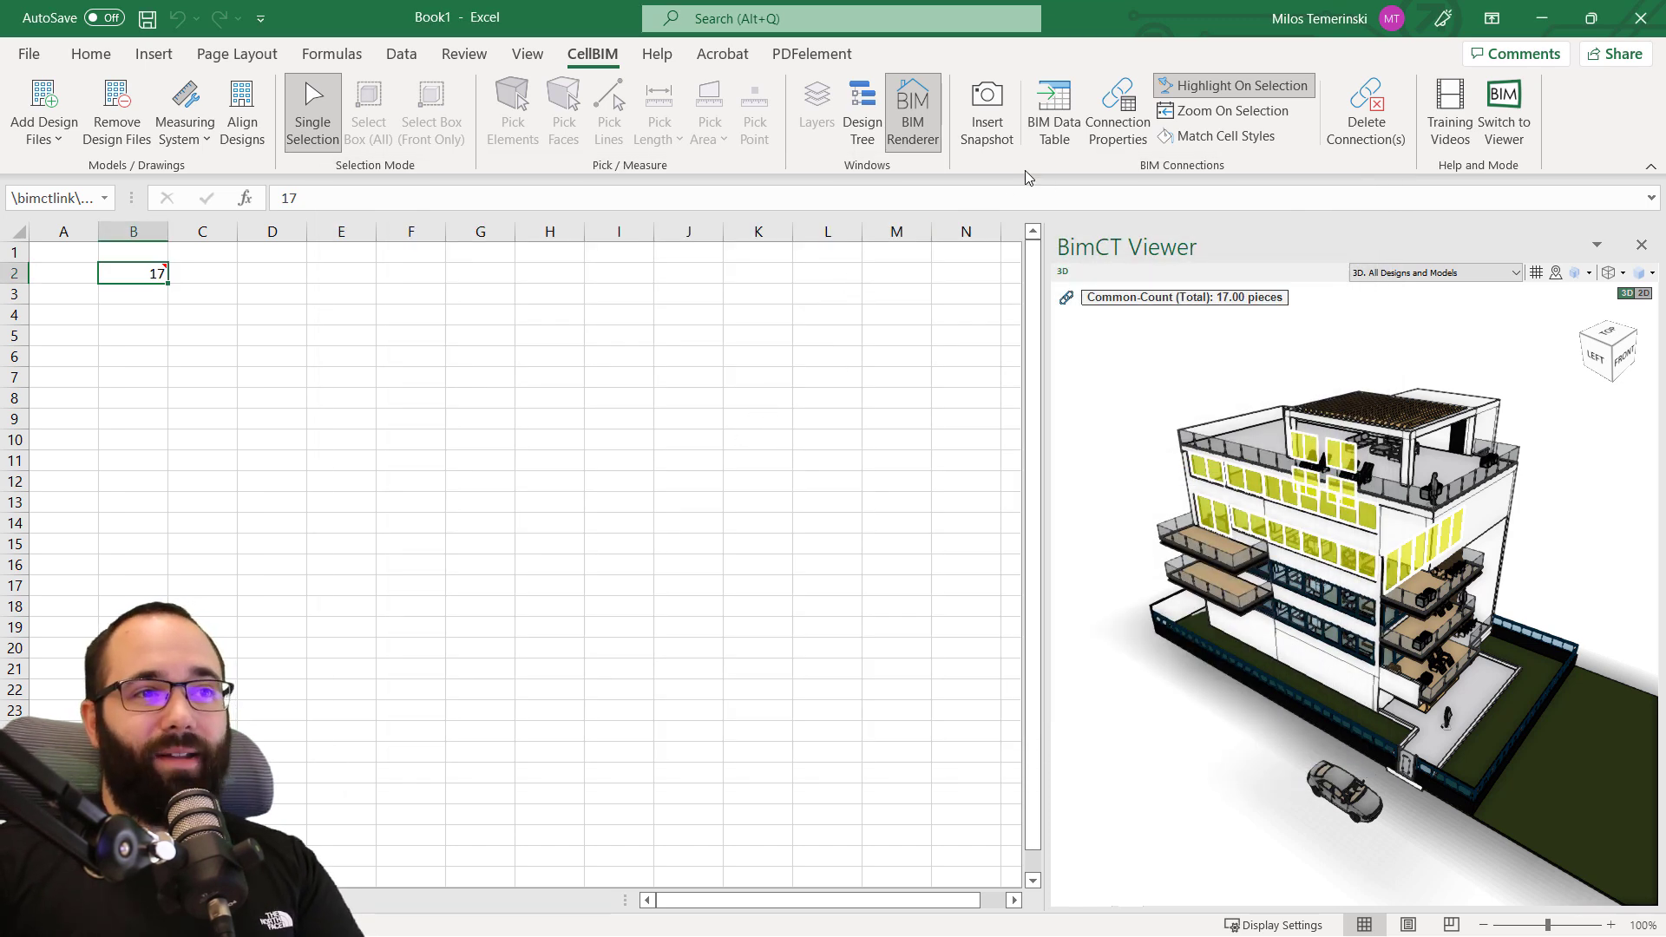
# Select empty cell C5, open the BIM Data Table, and resize and reposition its window over the sheet.
pyautogui.click(216, 340)
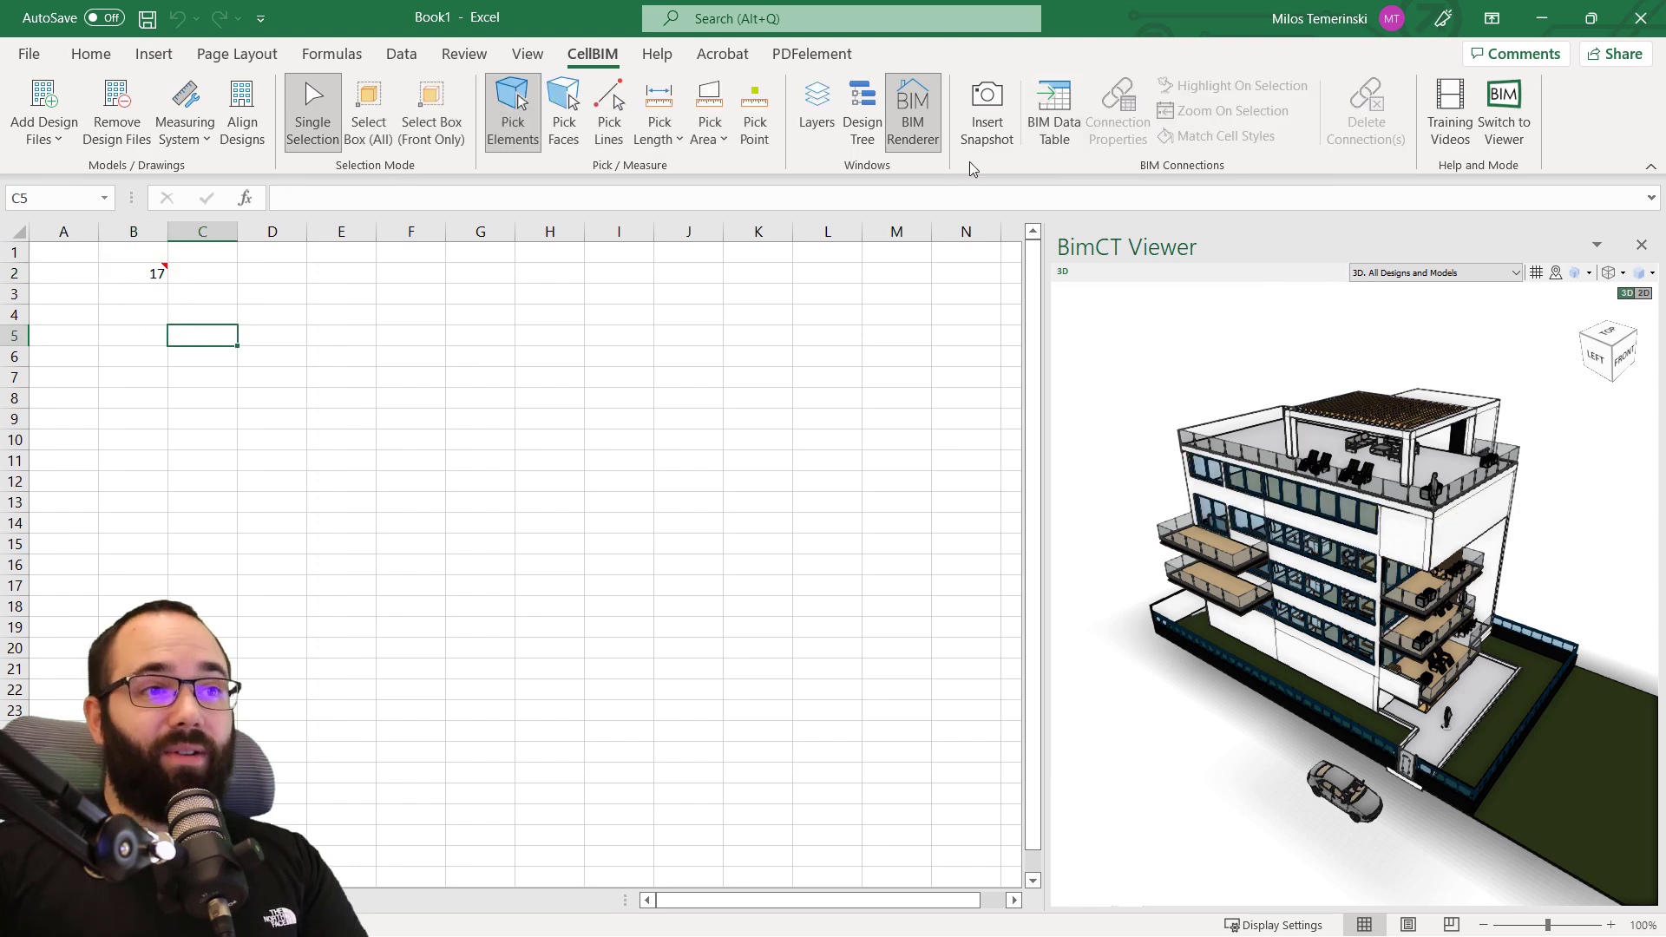
pyautogui.click(1059, 143)
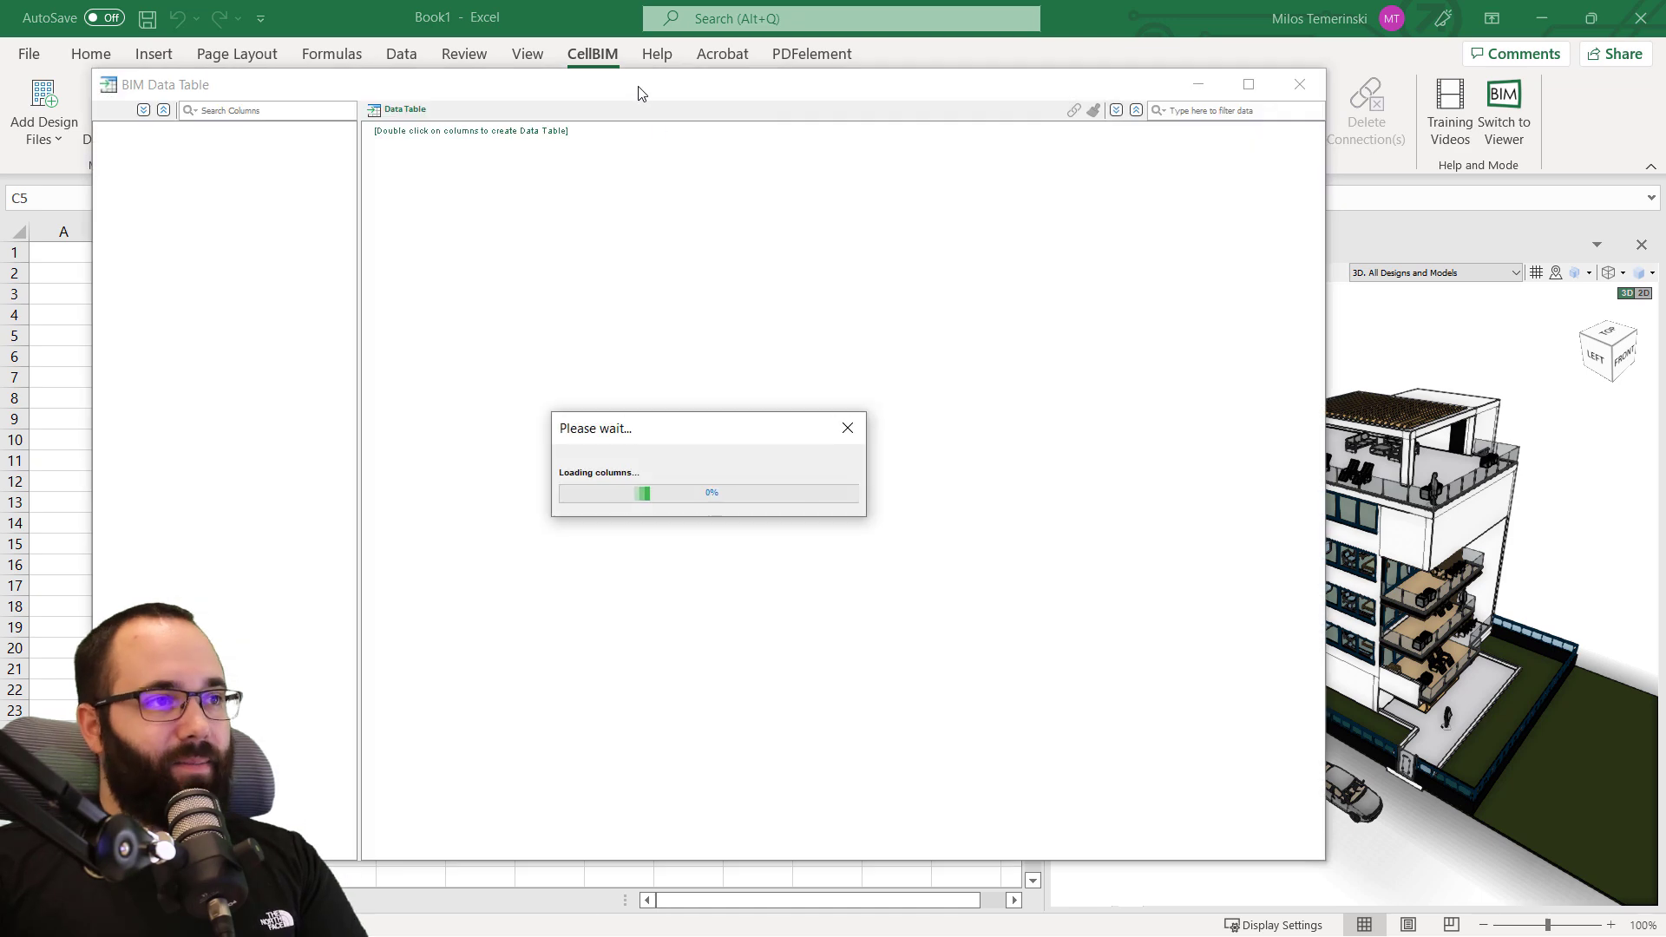
pyautogui.moveTo(629, 94); pyautogui.dragTo(872, 94)
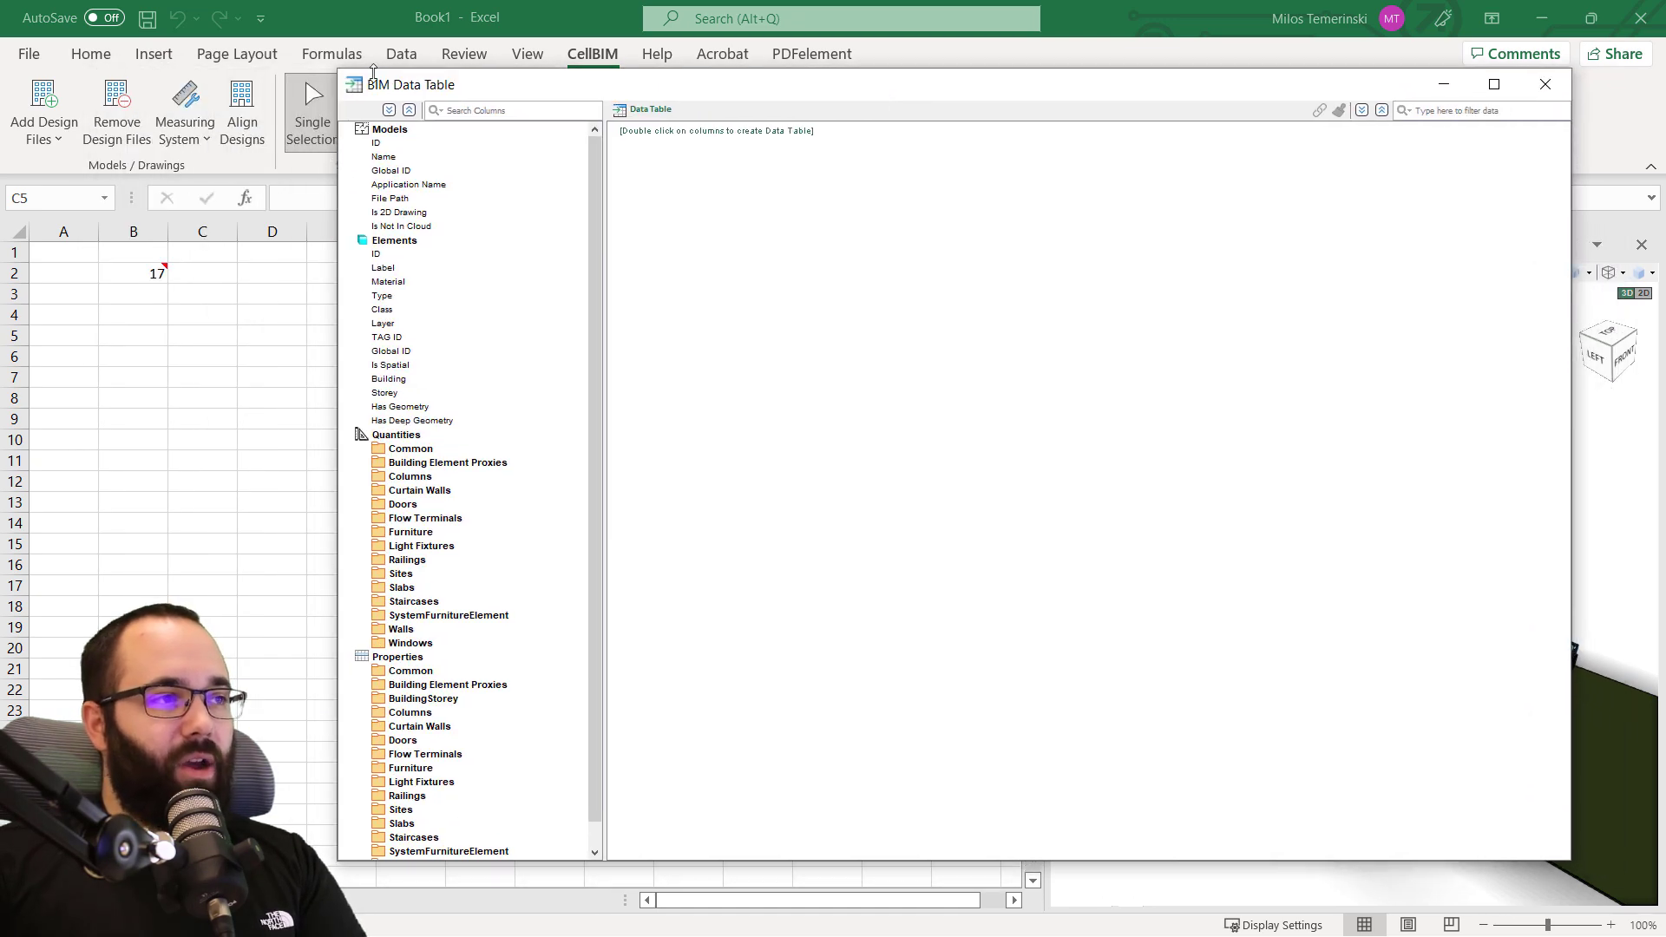
pyautogui.moveTo(344, 70); pyautogui.dragTo(438, 115)
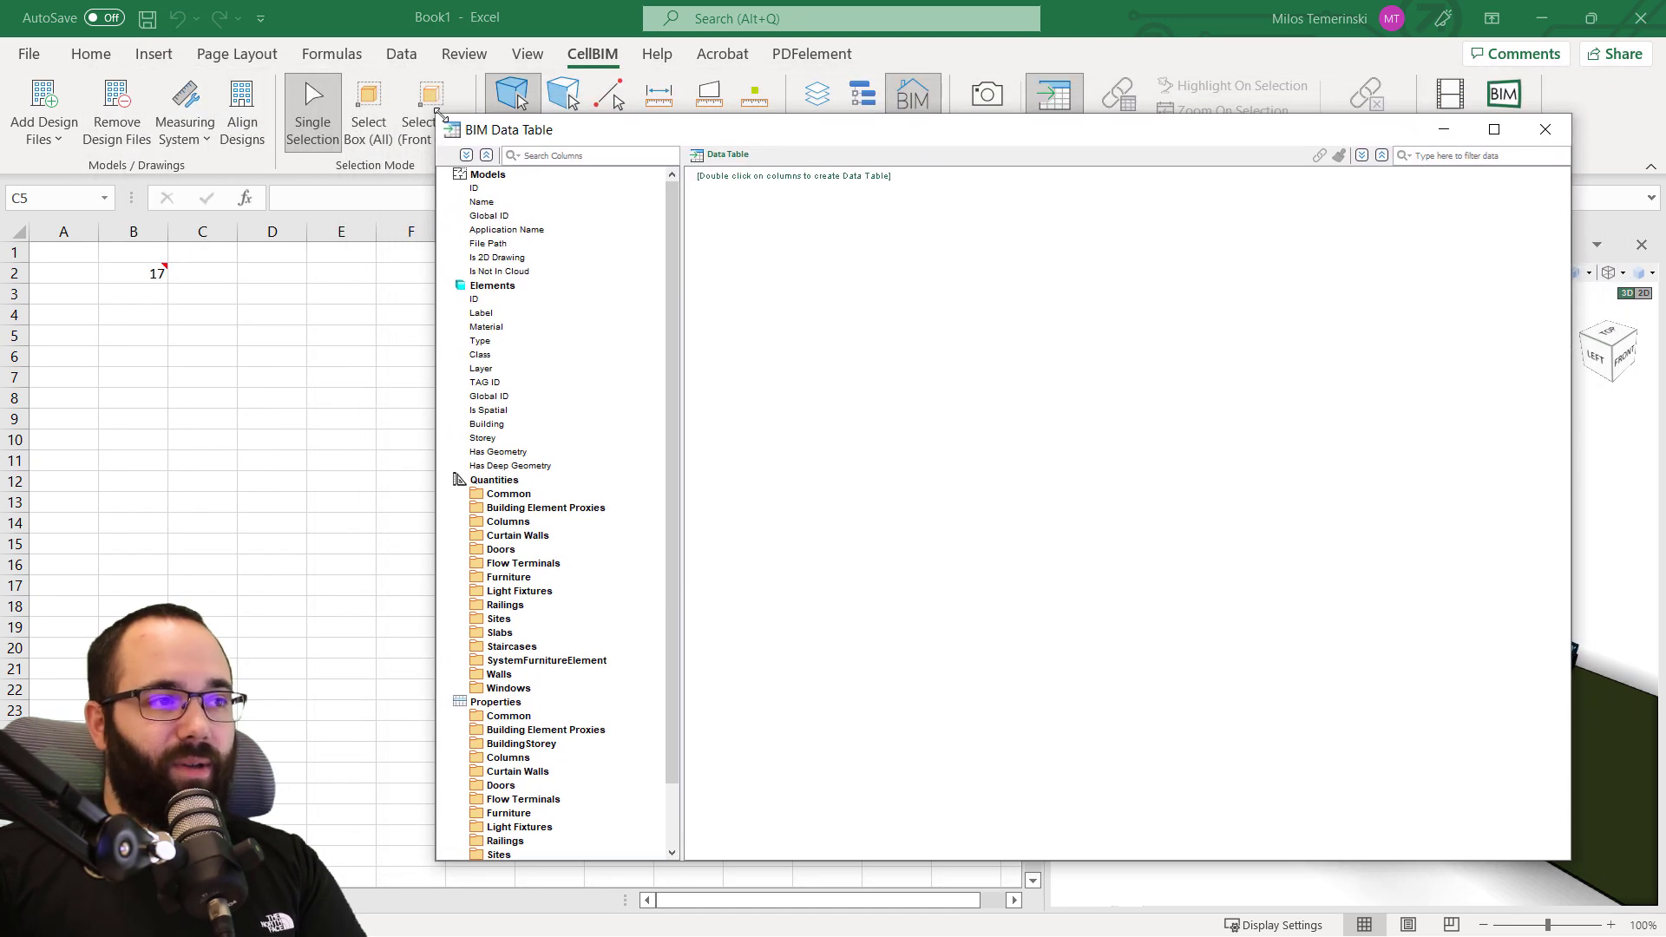
pyautogui.moveTo(853, 133); pyautogui.dragTo(866, 124)
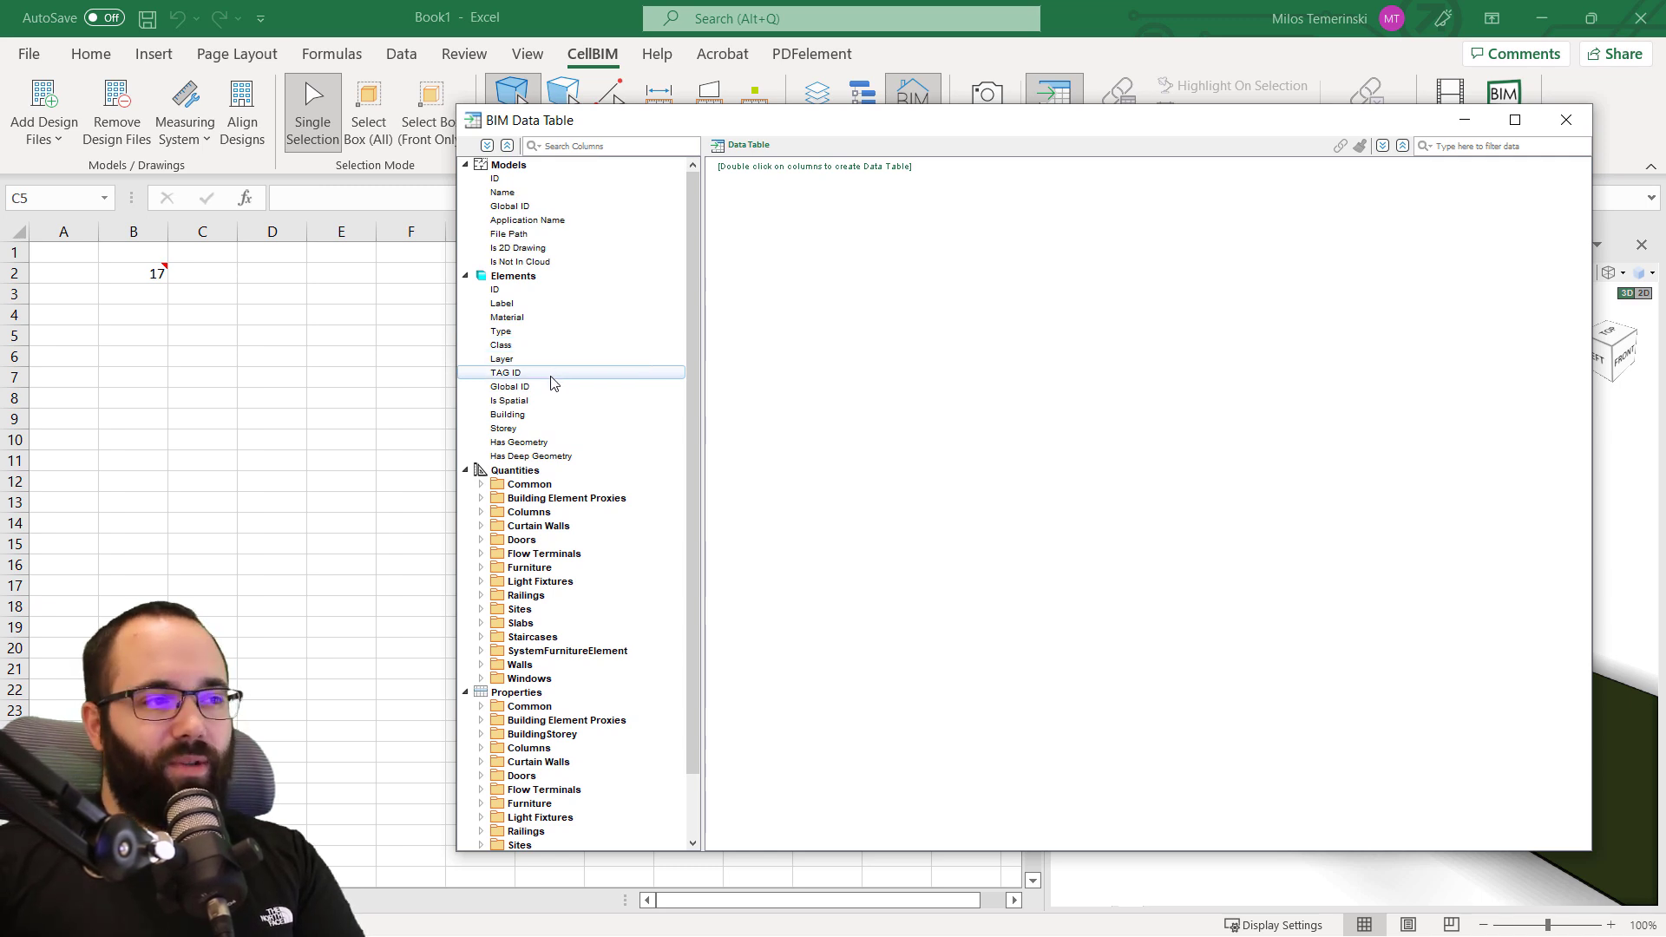
# Build the data table from the Storey and Type columns of the Elements group.
pyautogui.click(491, 430)
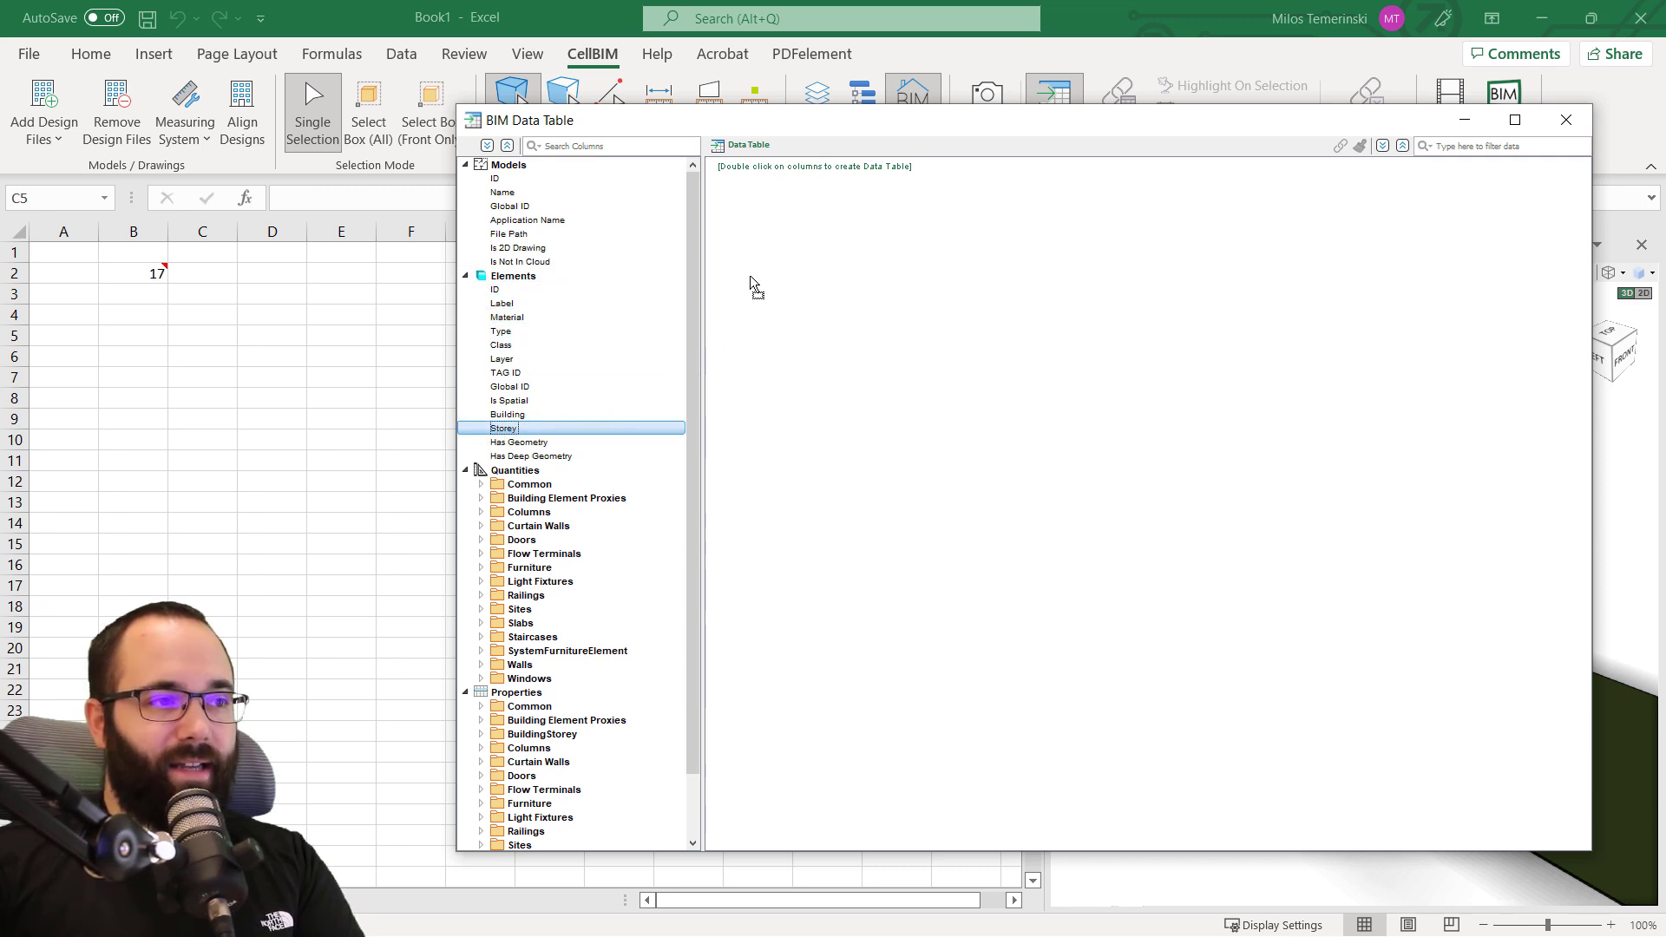
pyautogui.moveTo(762, 215); pyautogui.dragTo(762, 216)
pyautogui.click(771, 252)
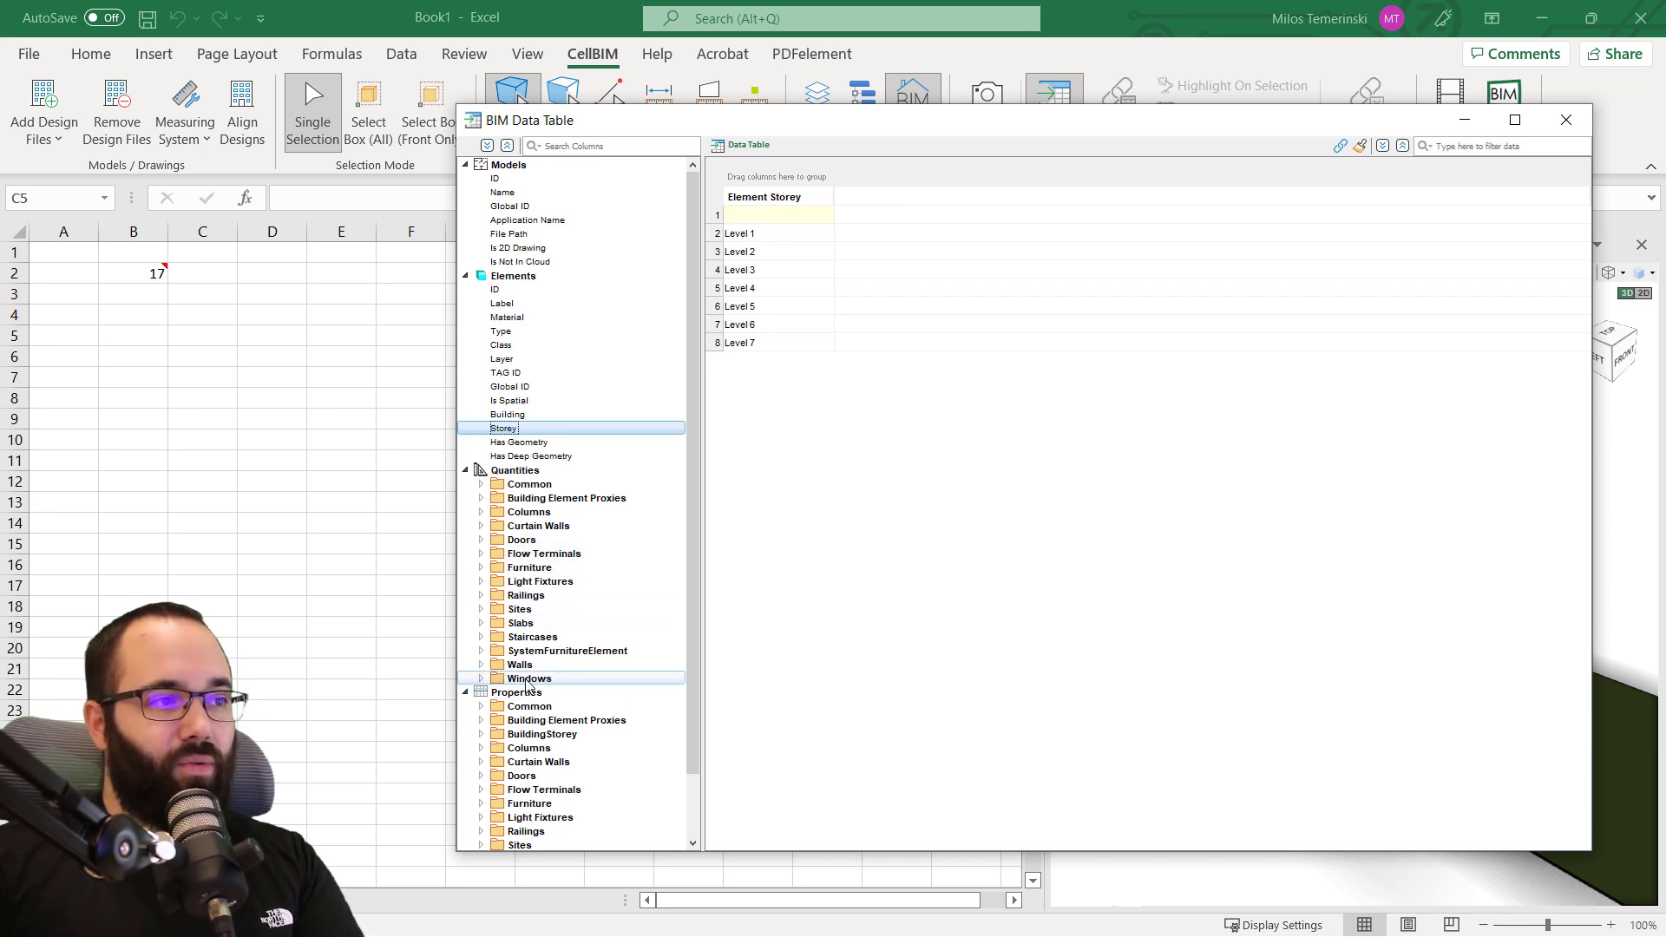
pyautogui.click(517, 334)
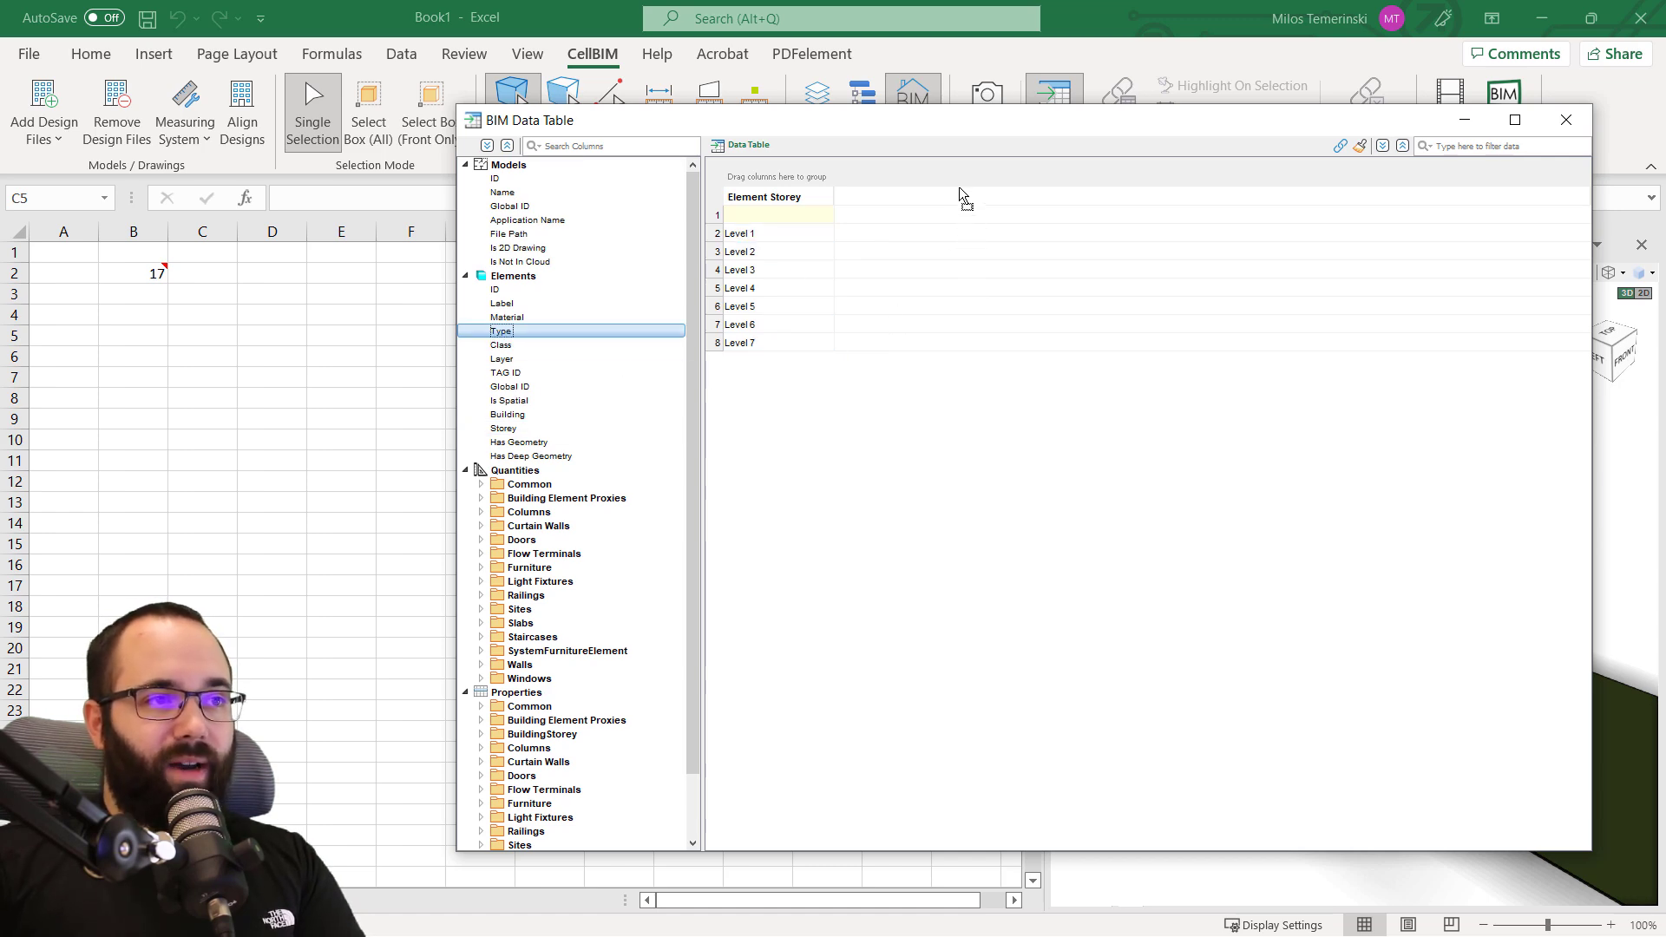
pyautogui.moveTo(892, 206); pyautogui.dragTo(890, 196)
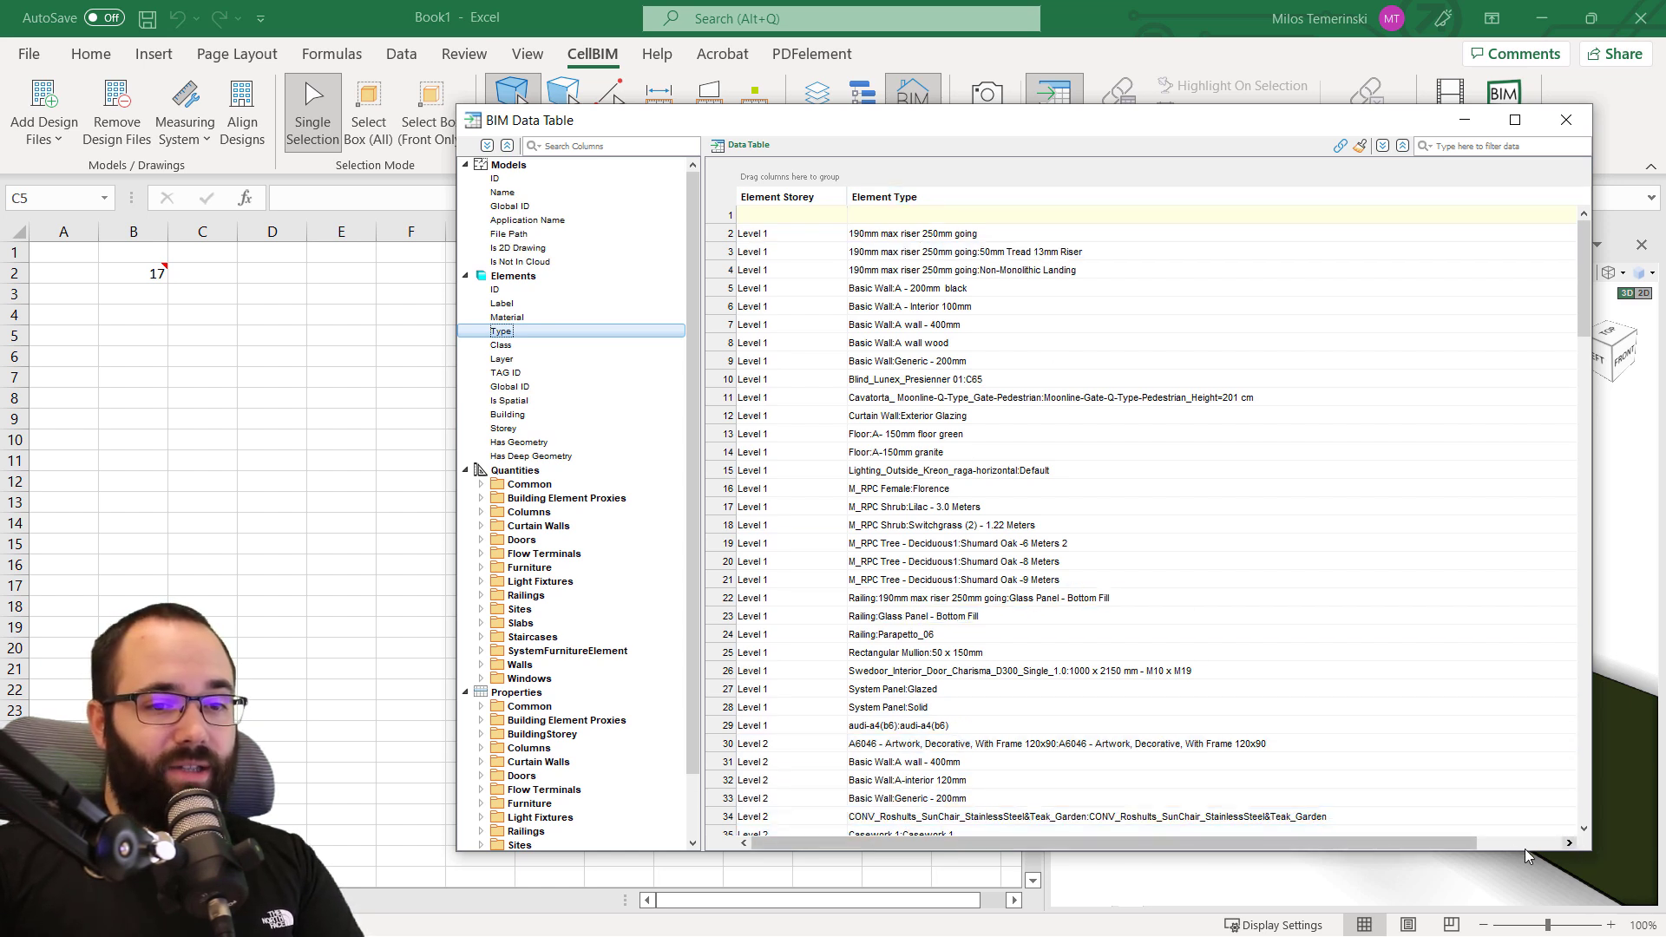
pyautogui.moveTo(1464, 846); pyautogui.dragTo(1575, 846)
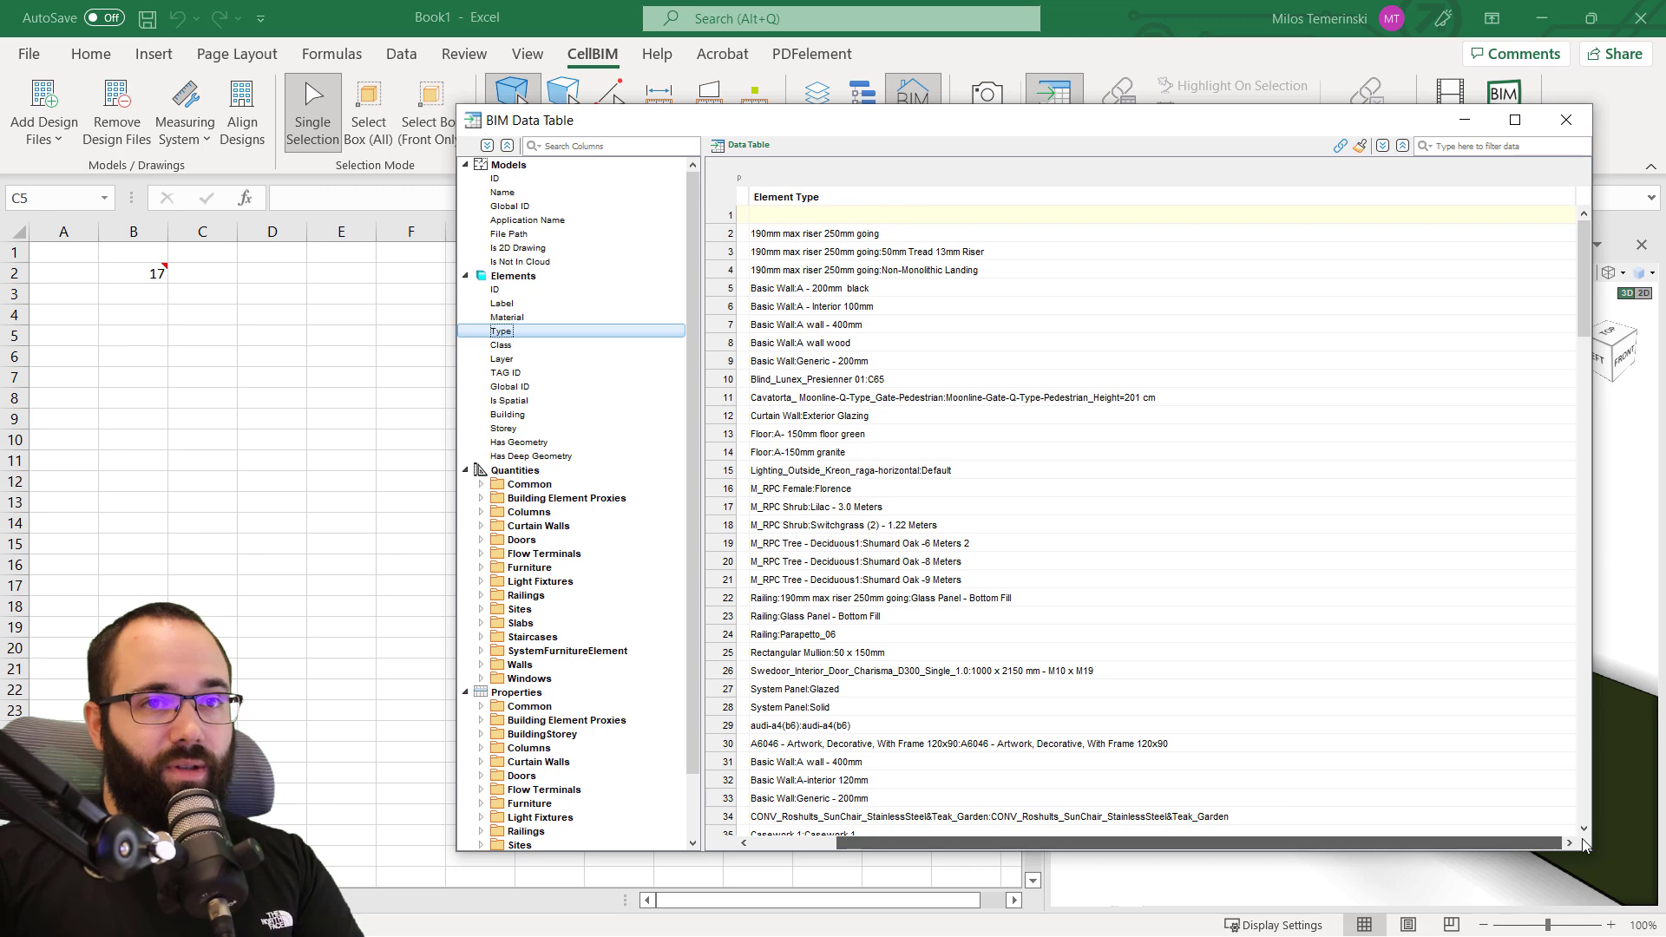
# Sort the Element Type column ascending and filter it with a custom condition of contains Door.
pyautogui.click(1557, 200)
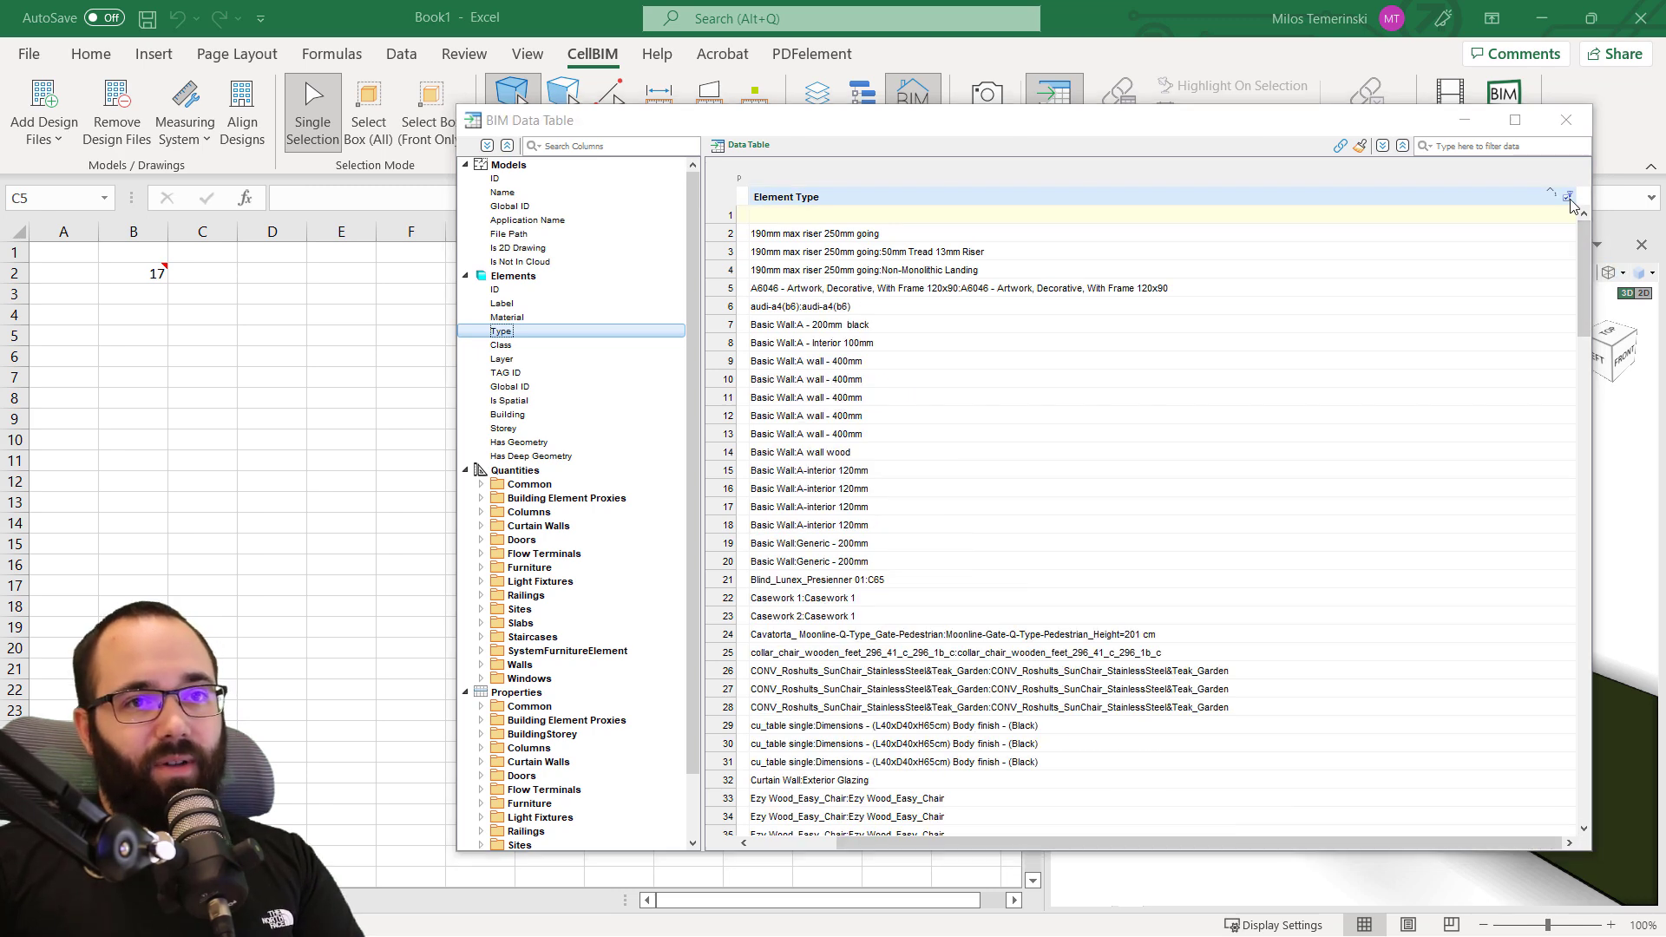
pyautogui.click(1570, 200)
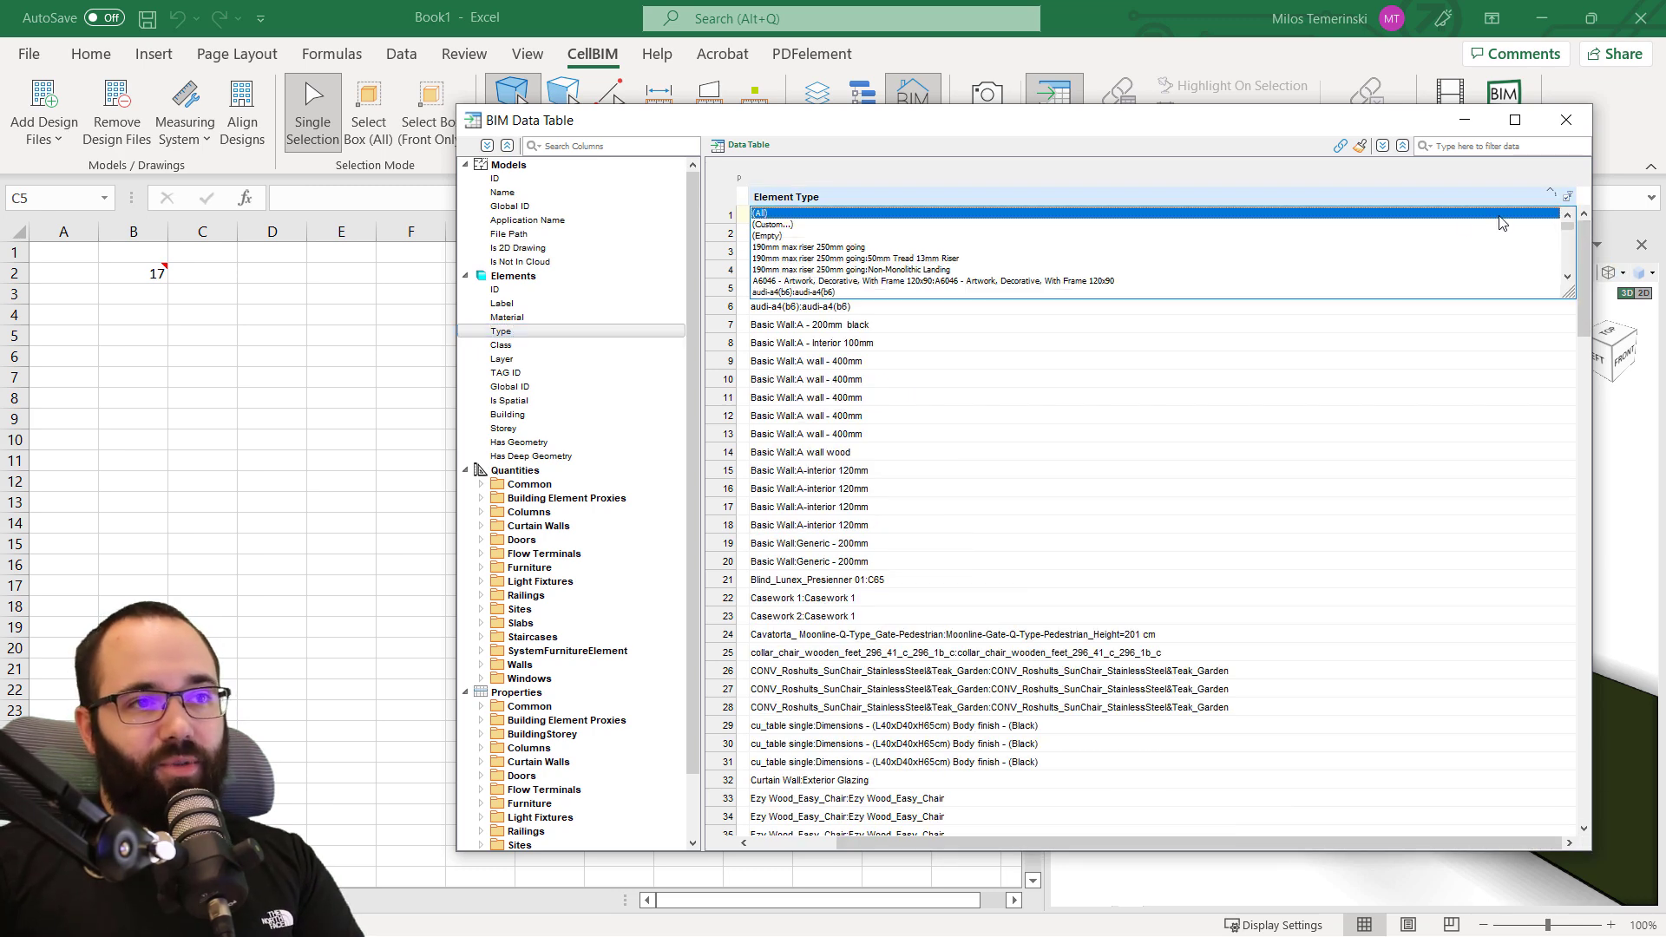
pyautogui.click(815, 230)
pyautogui.click(1132, 273)
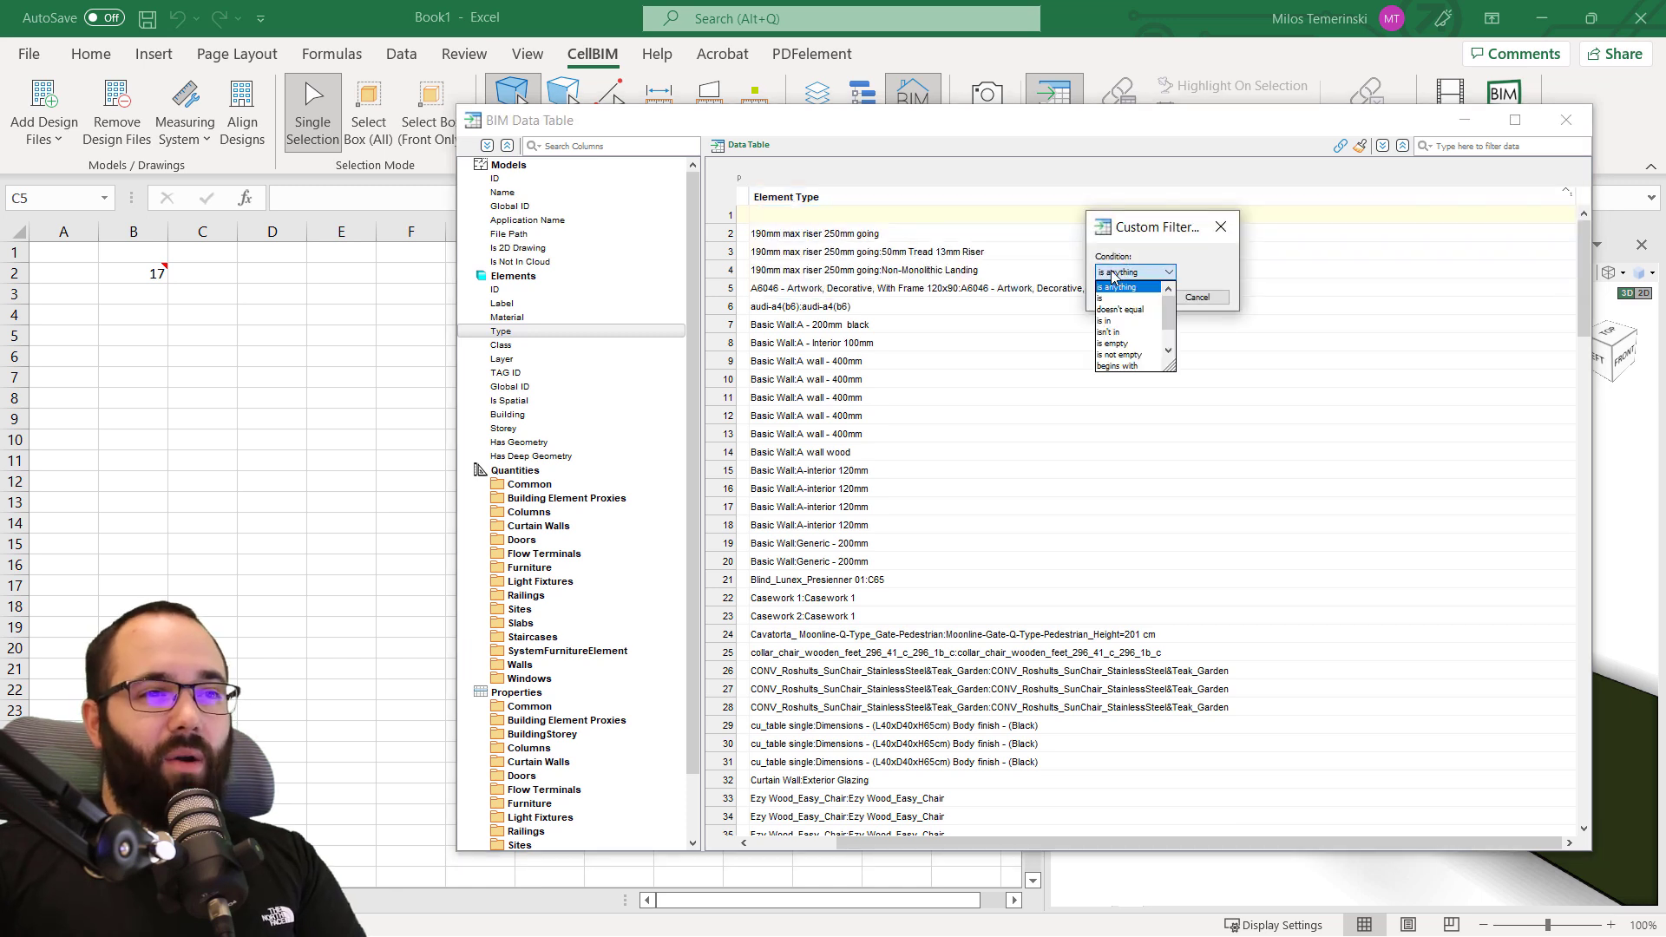
pyautogui.scroll(-2, 1133, 340)
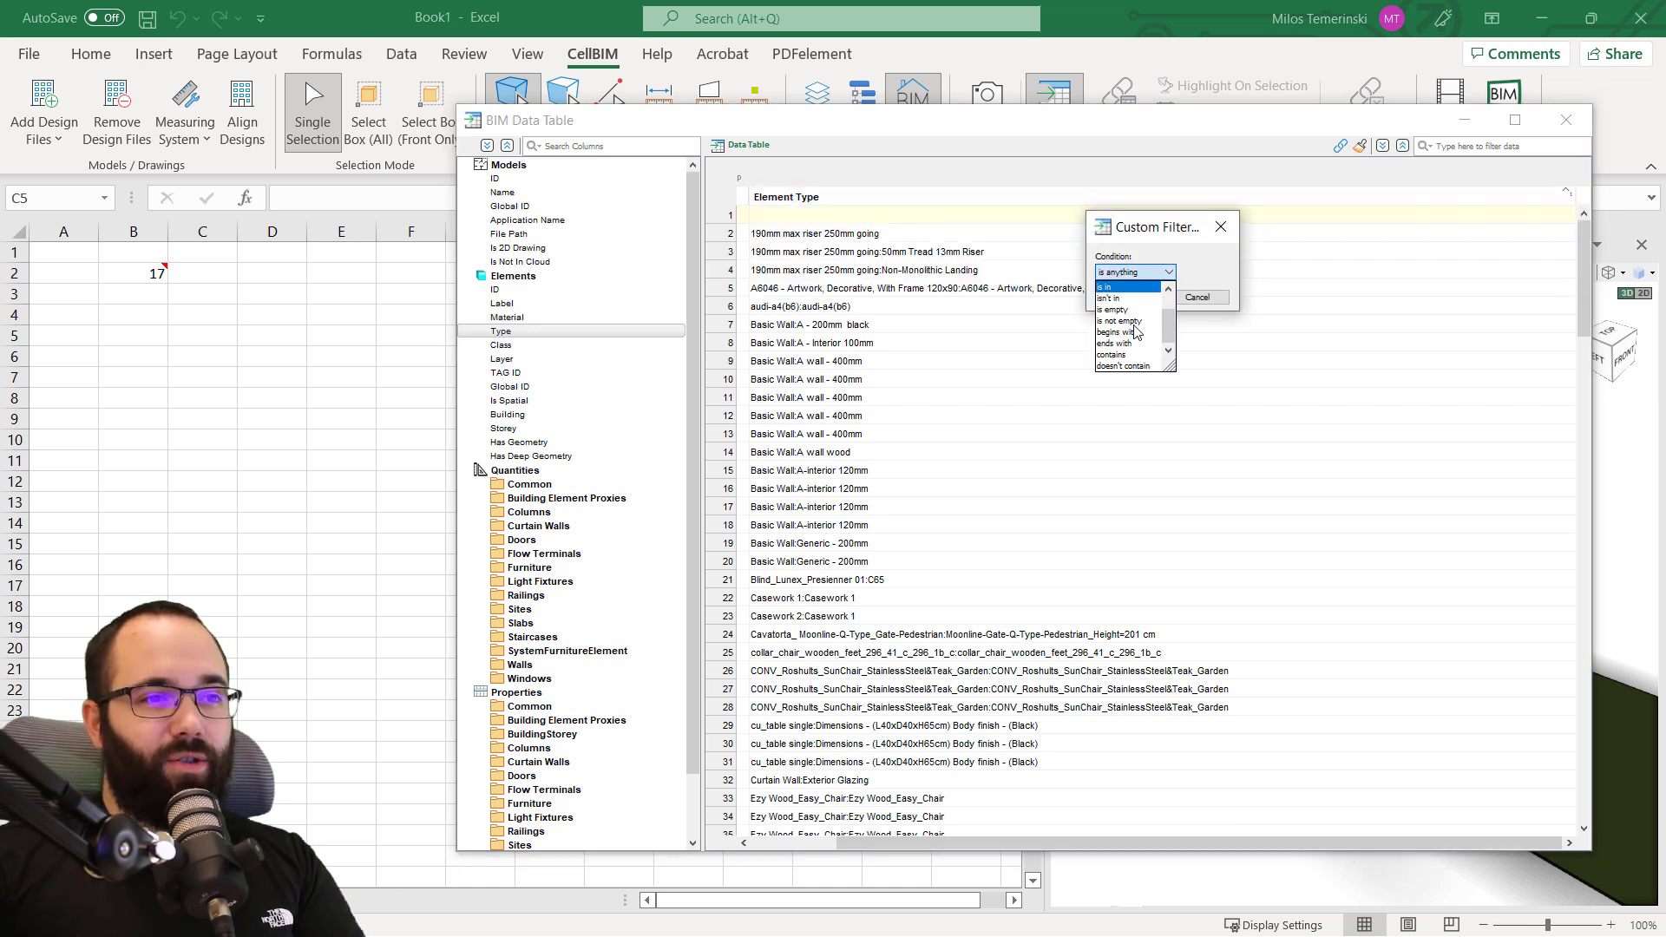
pyautogui.click(1128, 355)
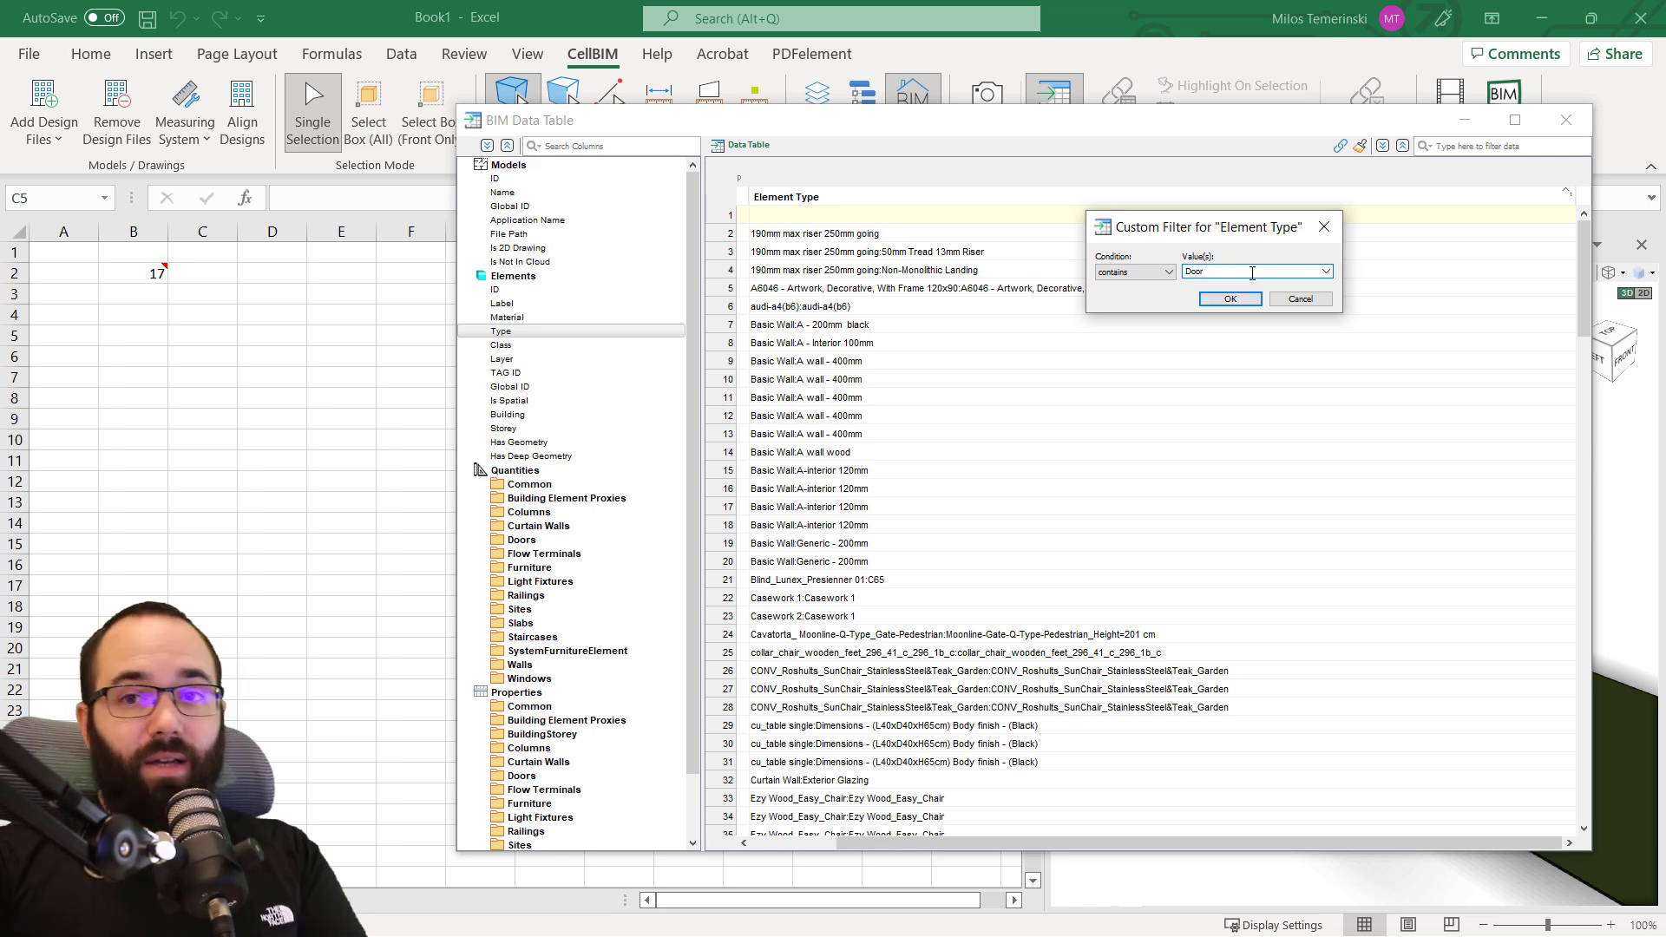
pyautogui.click(1230, 299)
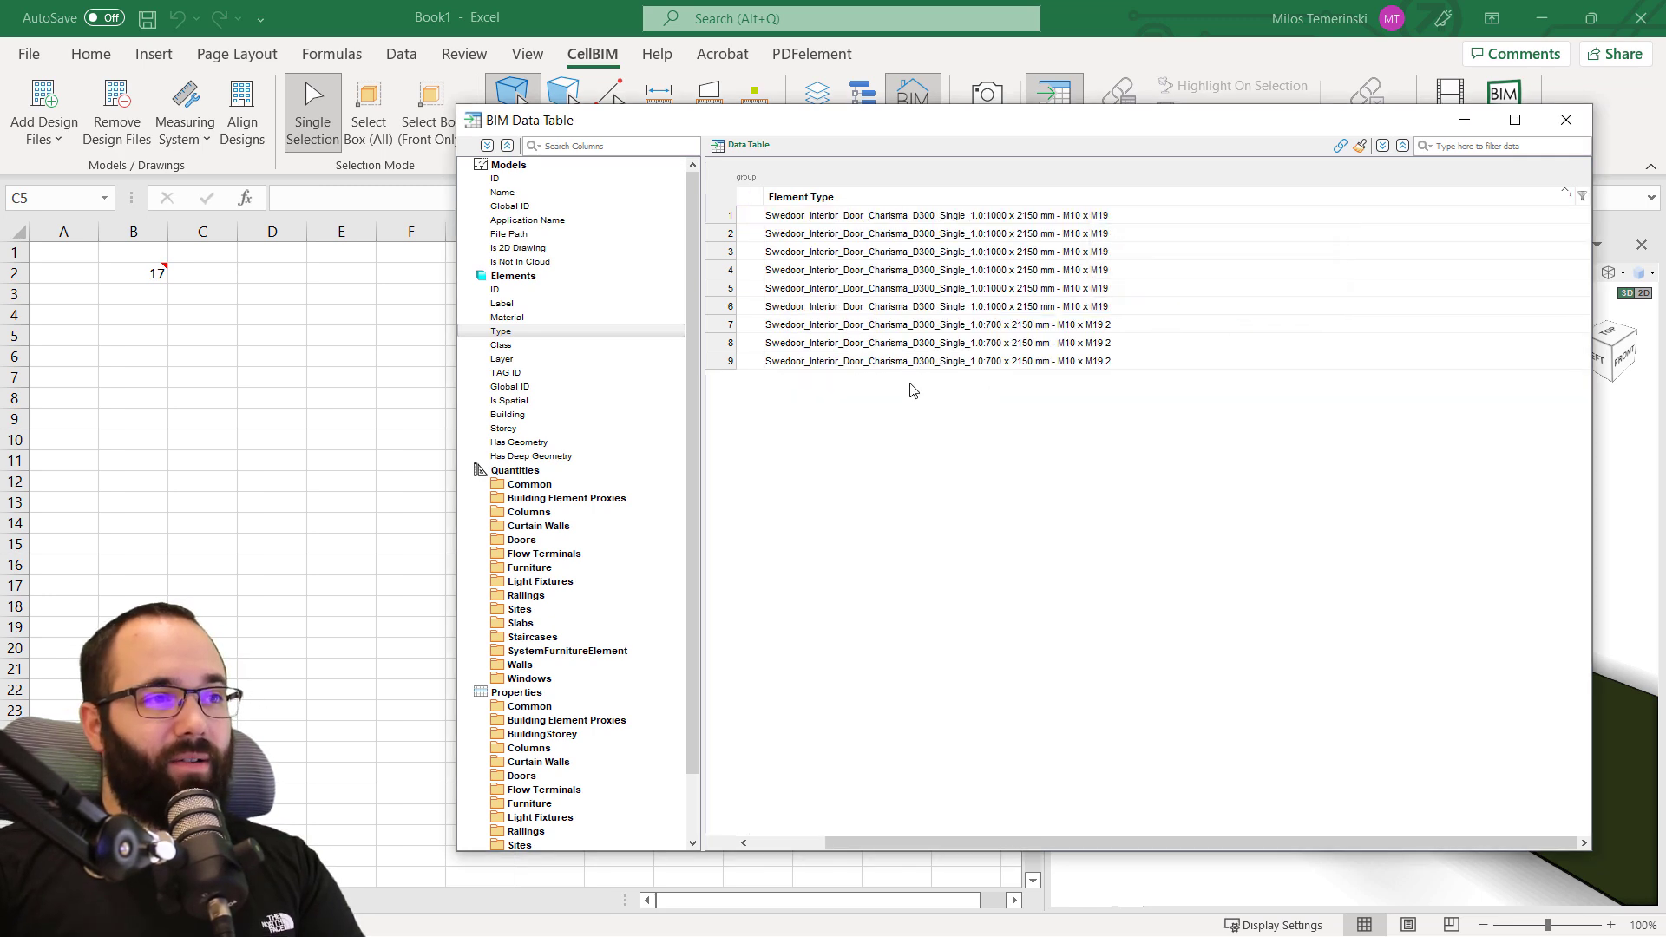
pyautogui.moveTo(1098, 842); pyautogui.dragTo(914, 840)
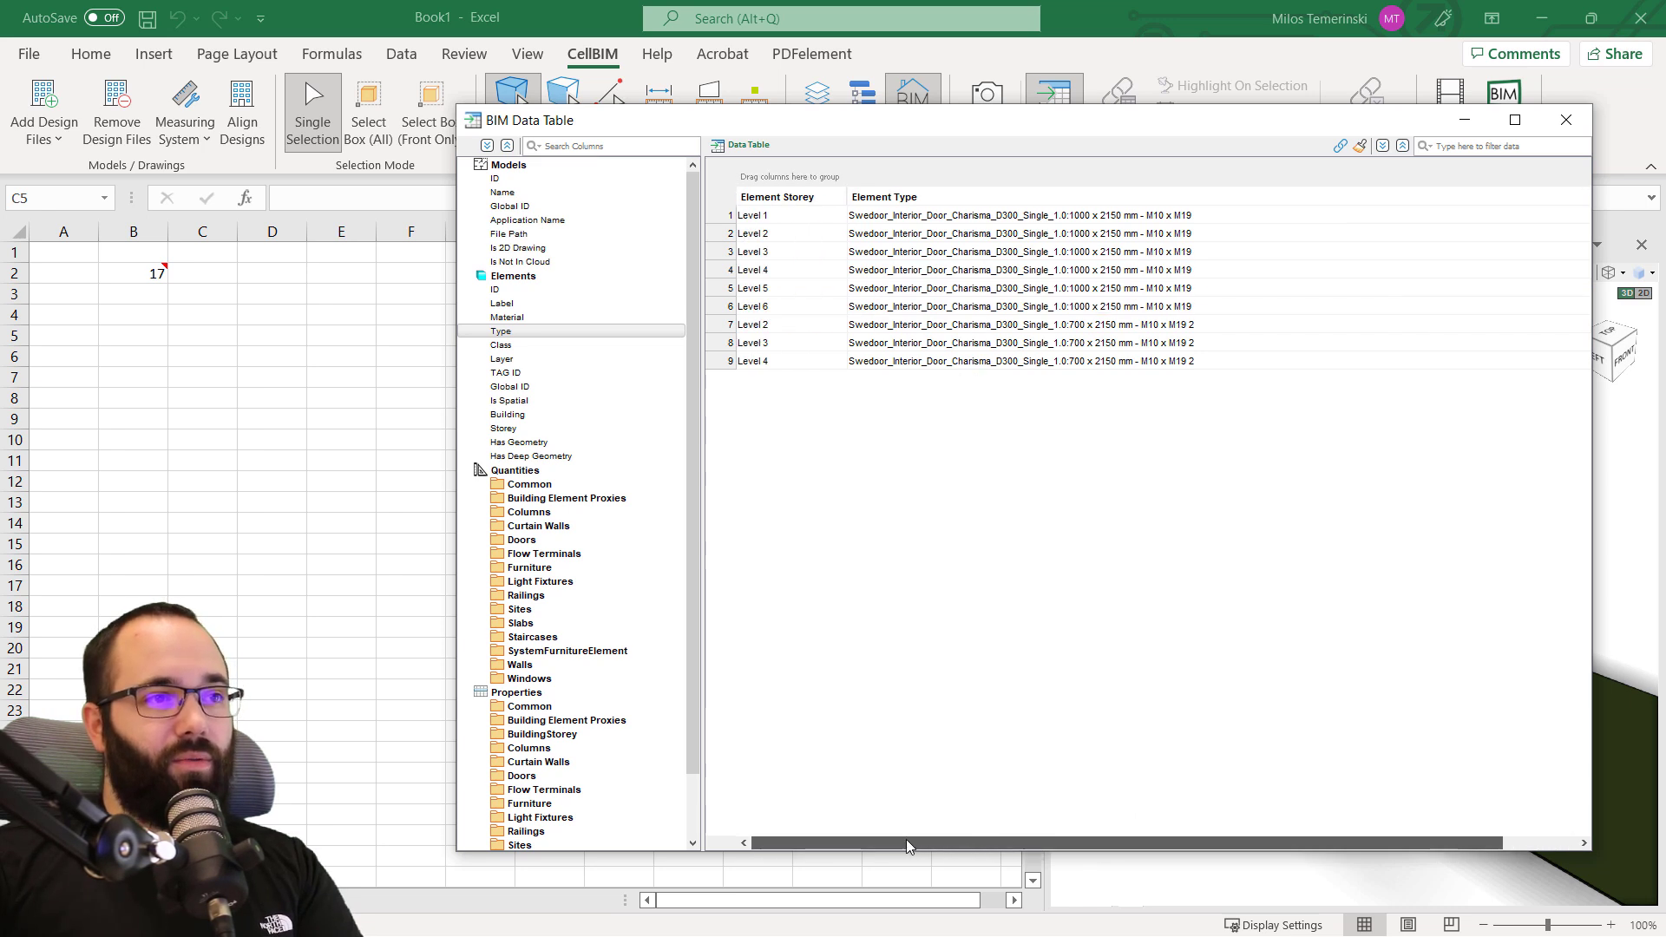
# Add the Count (Total) column from the Common quantities group to the data table.
pyautogui.click(962, 216)
pyautogui.click(868, 344)
pyautogui.click(807, 217)
pyautogui.click(779, 346)
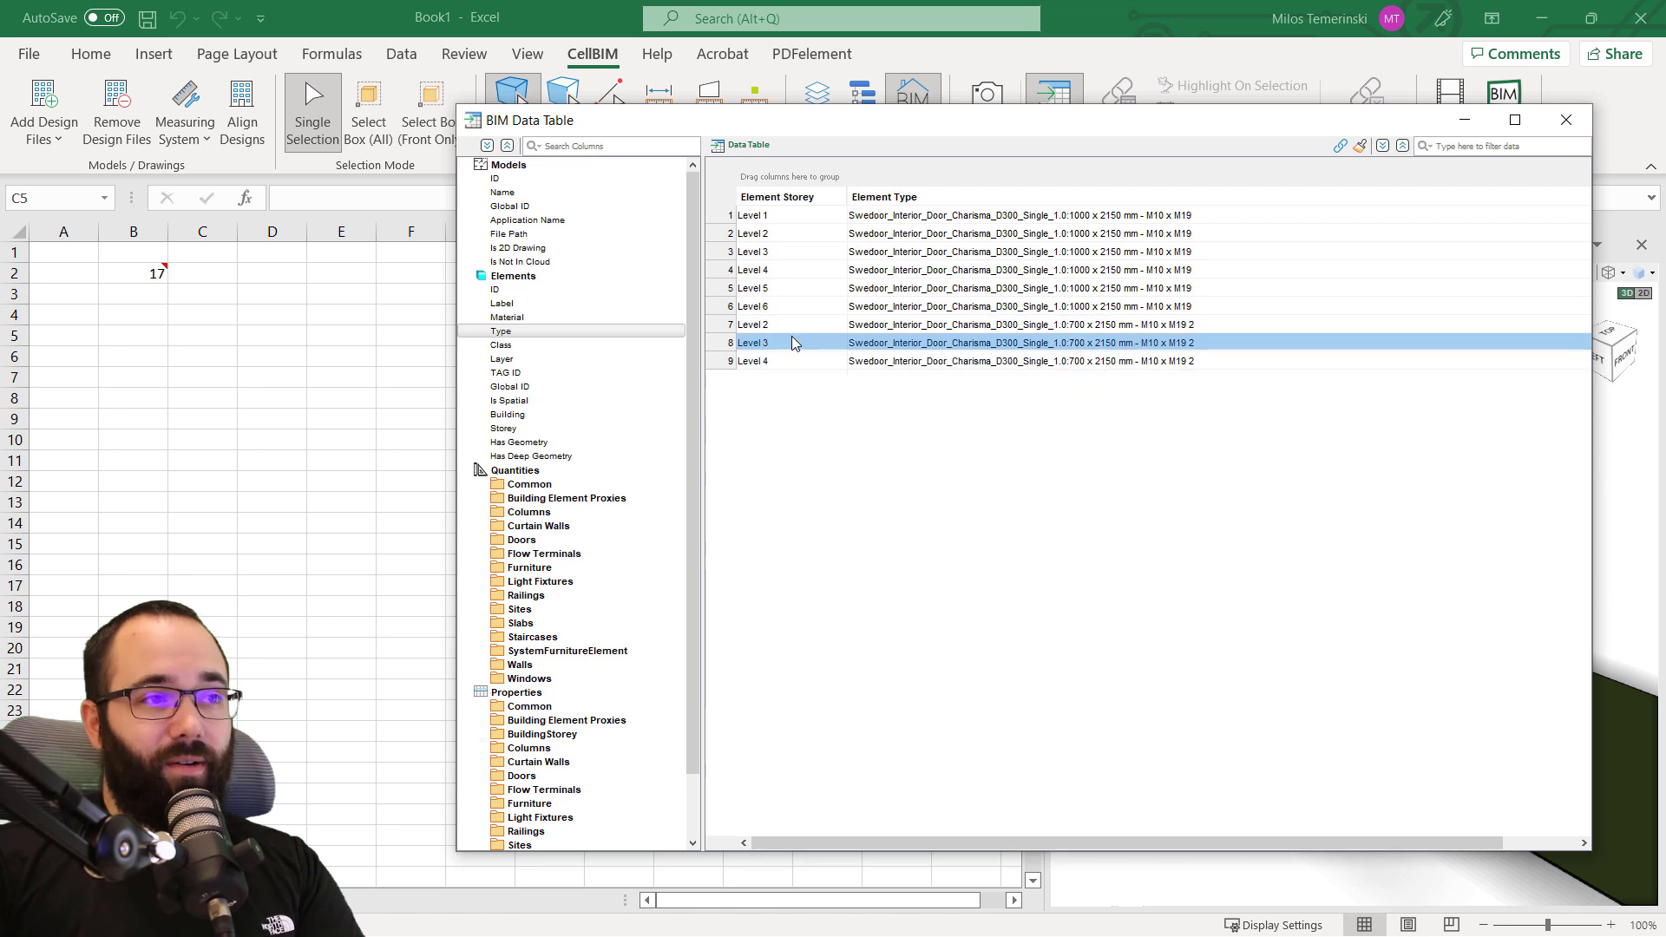
pyautogui.click(487, 489)
pyautogui.click(482, 486)
pyautogui.click(518, 498)
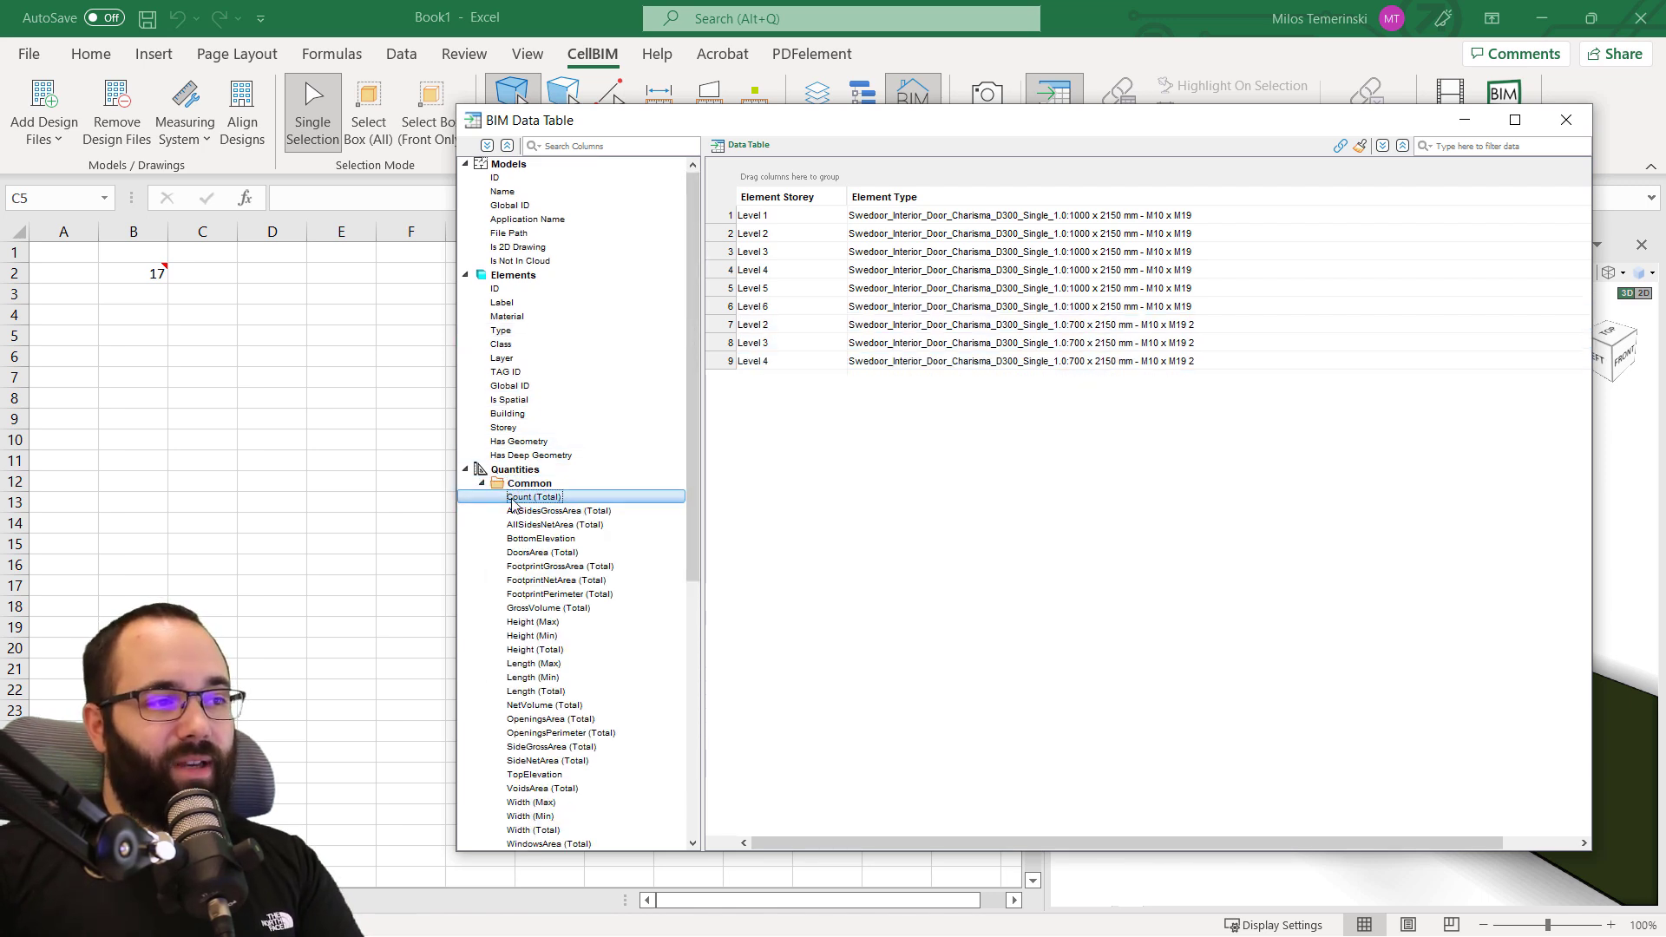
# Sort the Element Type column descending and narrow it so the Count (Total) column fits beside it.
pyautogui.moveTo(1278, 212); pyautogui.dragTo(1268, 202)
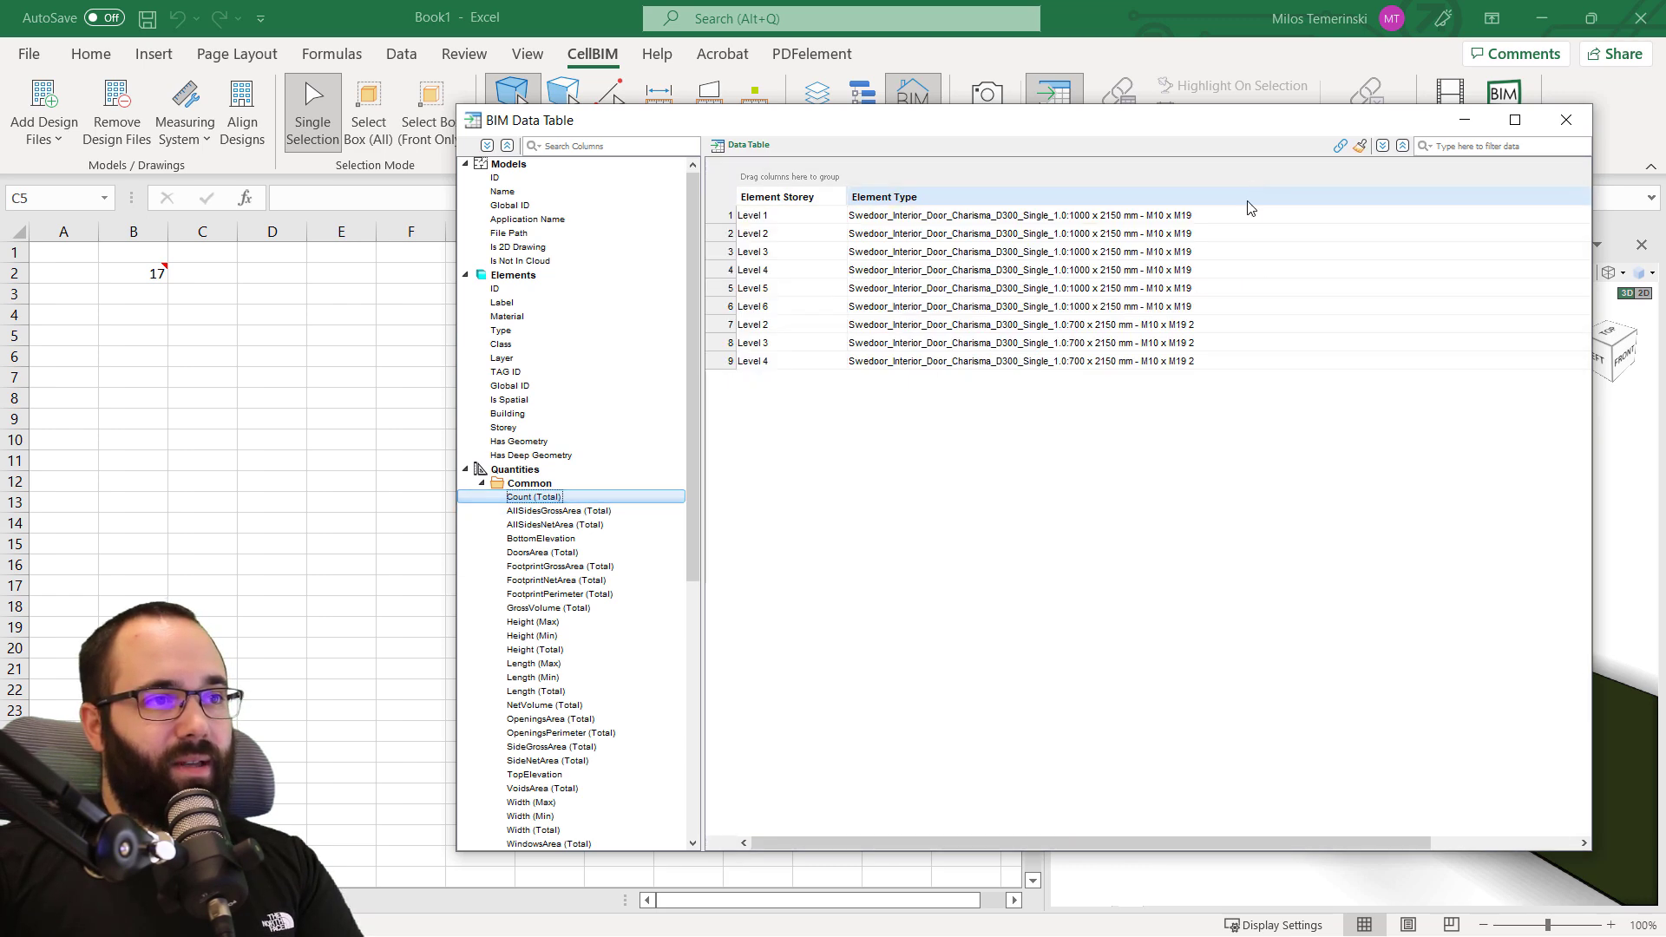
pyautogui.click(1247, 199)
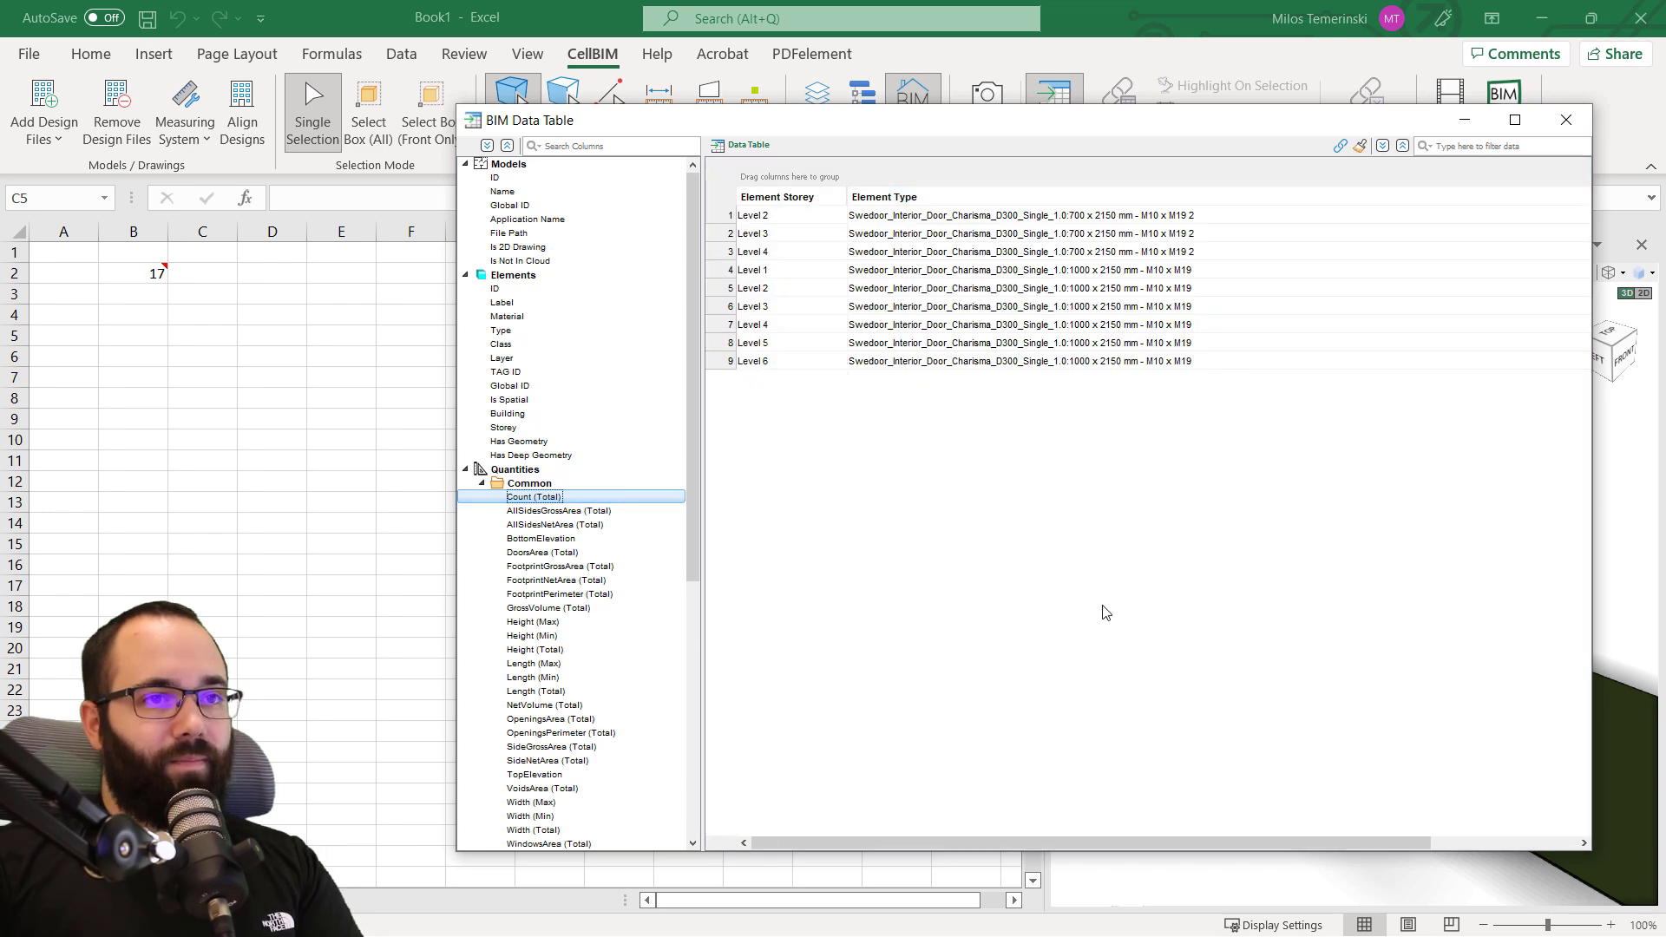
pyautogui.moveTo(947, 843); pyautogui.dragTo(1256, 830)
pyautogui.moveTo(1492, 196); pyautogui.dragTo(1239, 193)
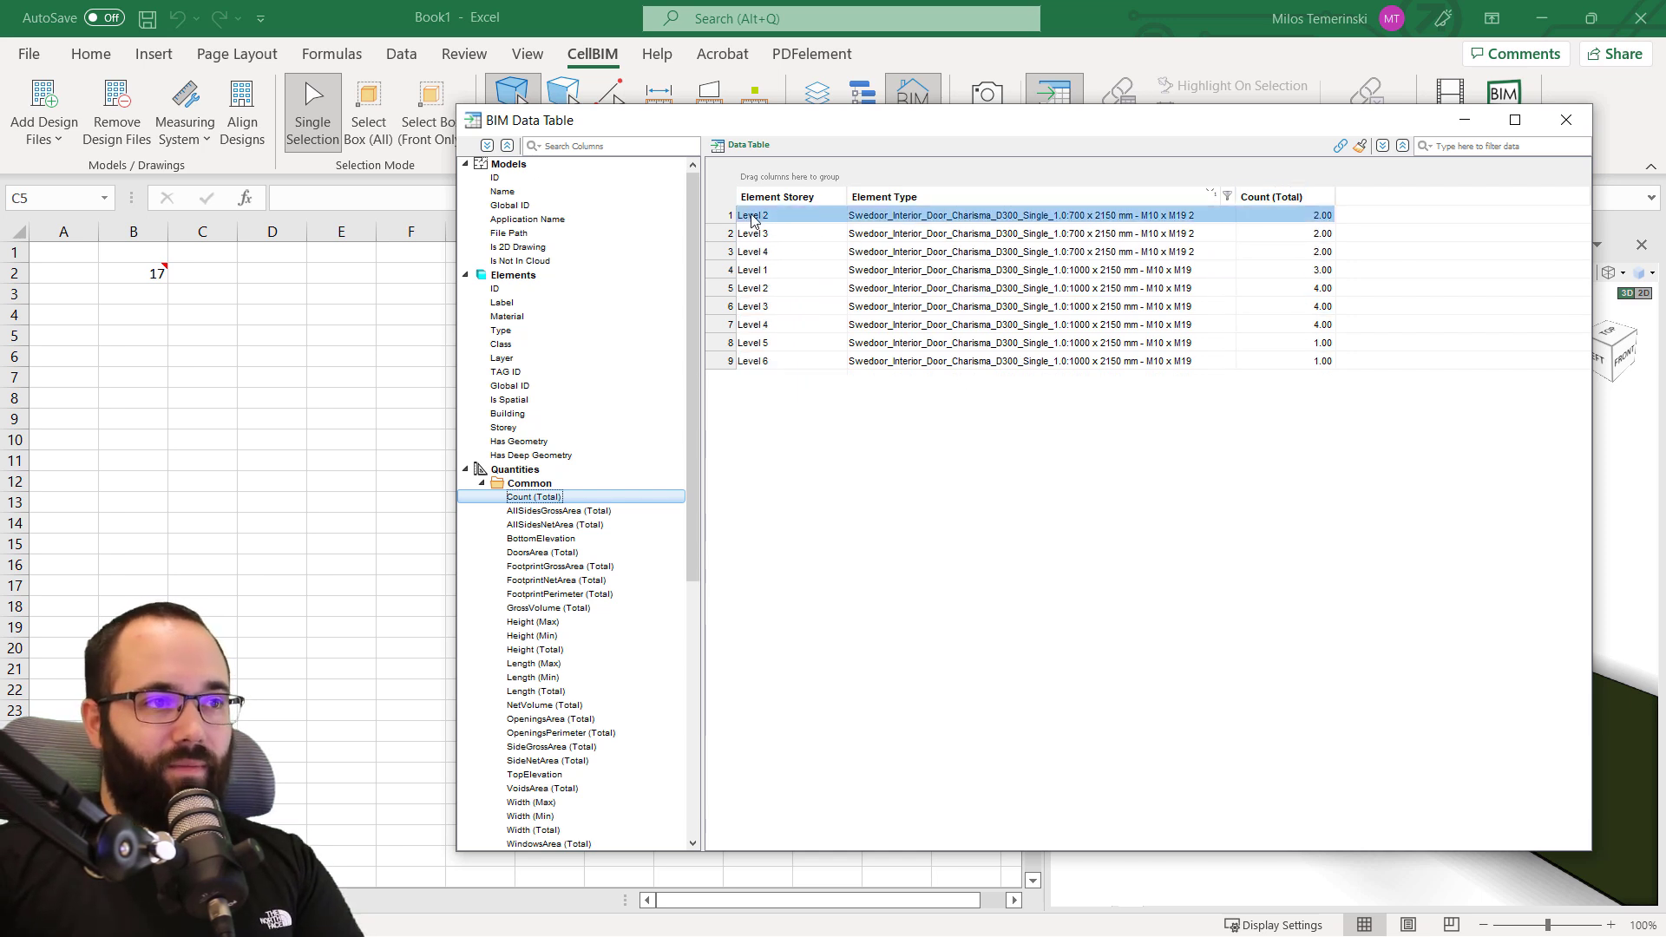
# Group the table by Element Storey and Element Type with the Door filter cleared, and collapse the Level 1 to Level 6 groups.
pyautogui.moveTo(768, 204); pyautogui.dragTo(771, 171)
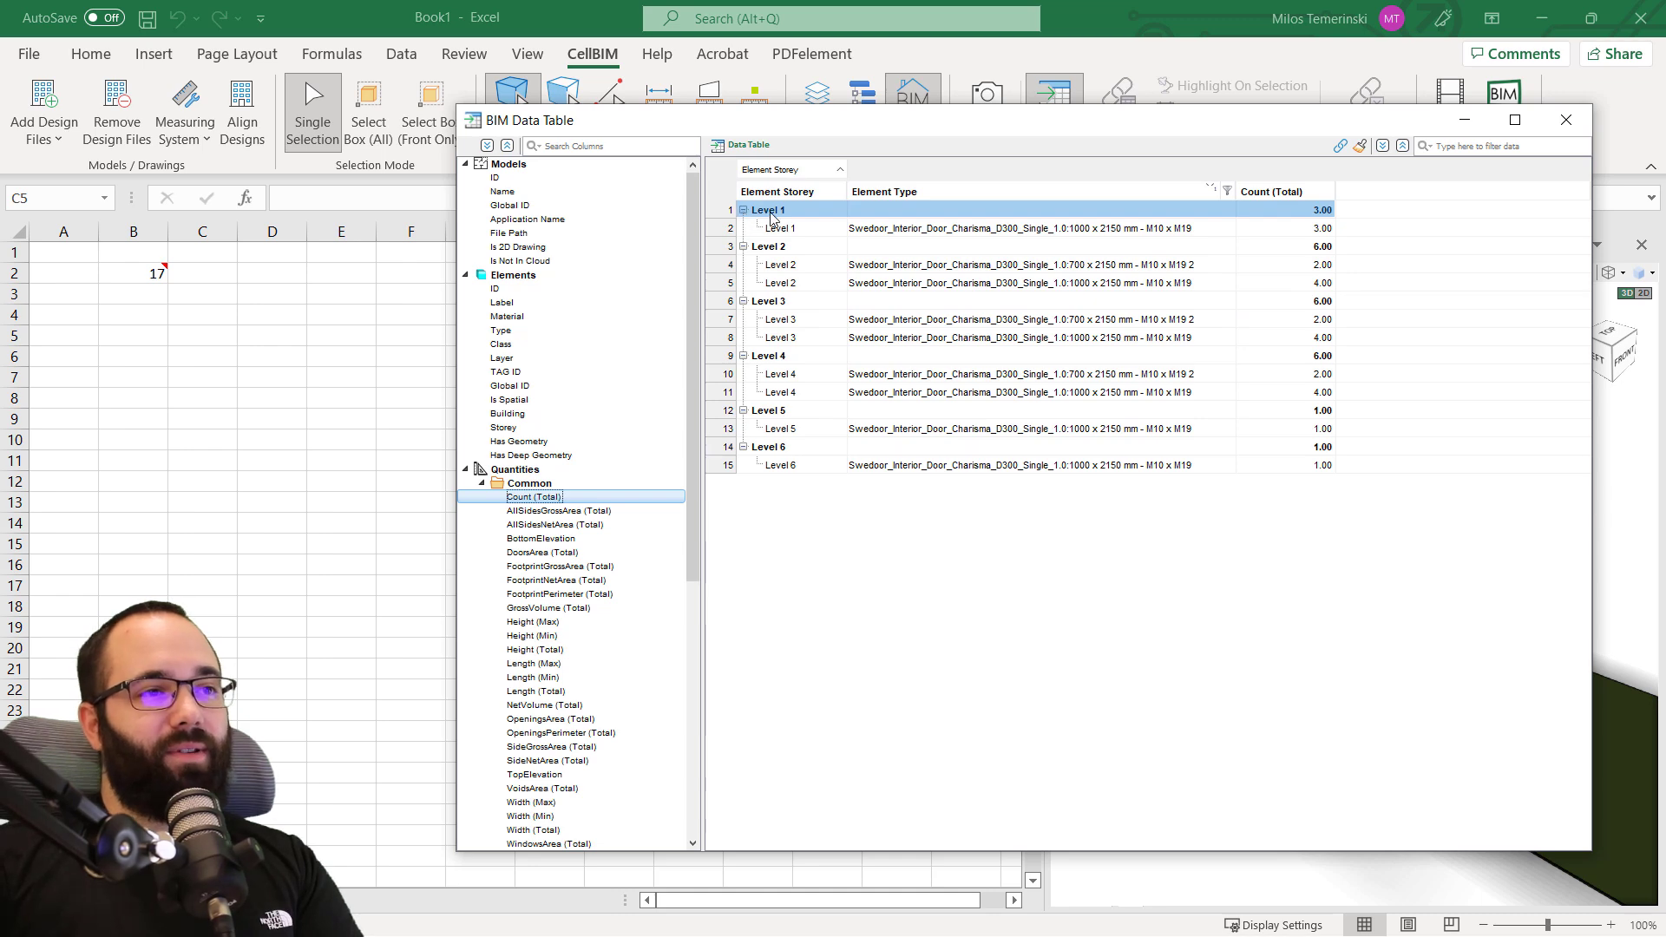
pyautogui.moveTo(903, 193); pyautogui.dragTo(862, 178)
pyautogui.click(744, 274)
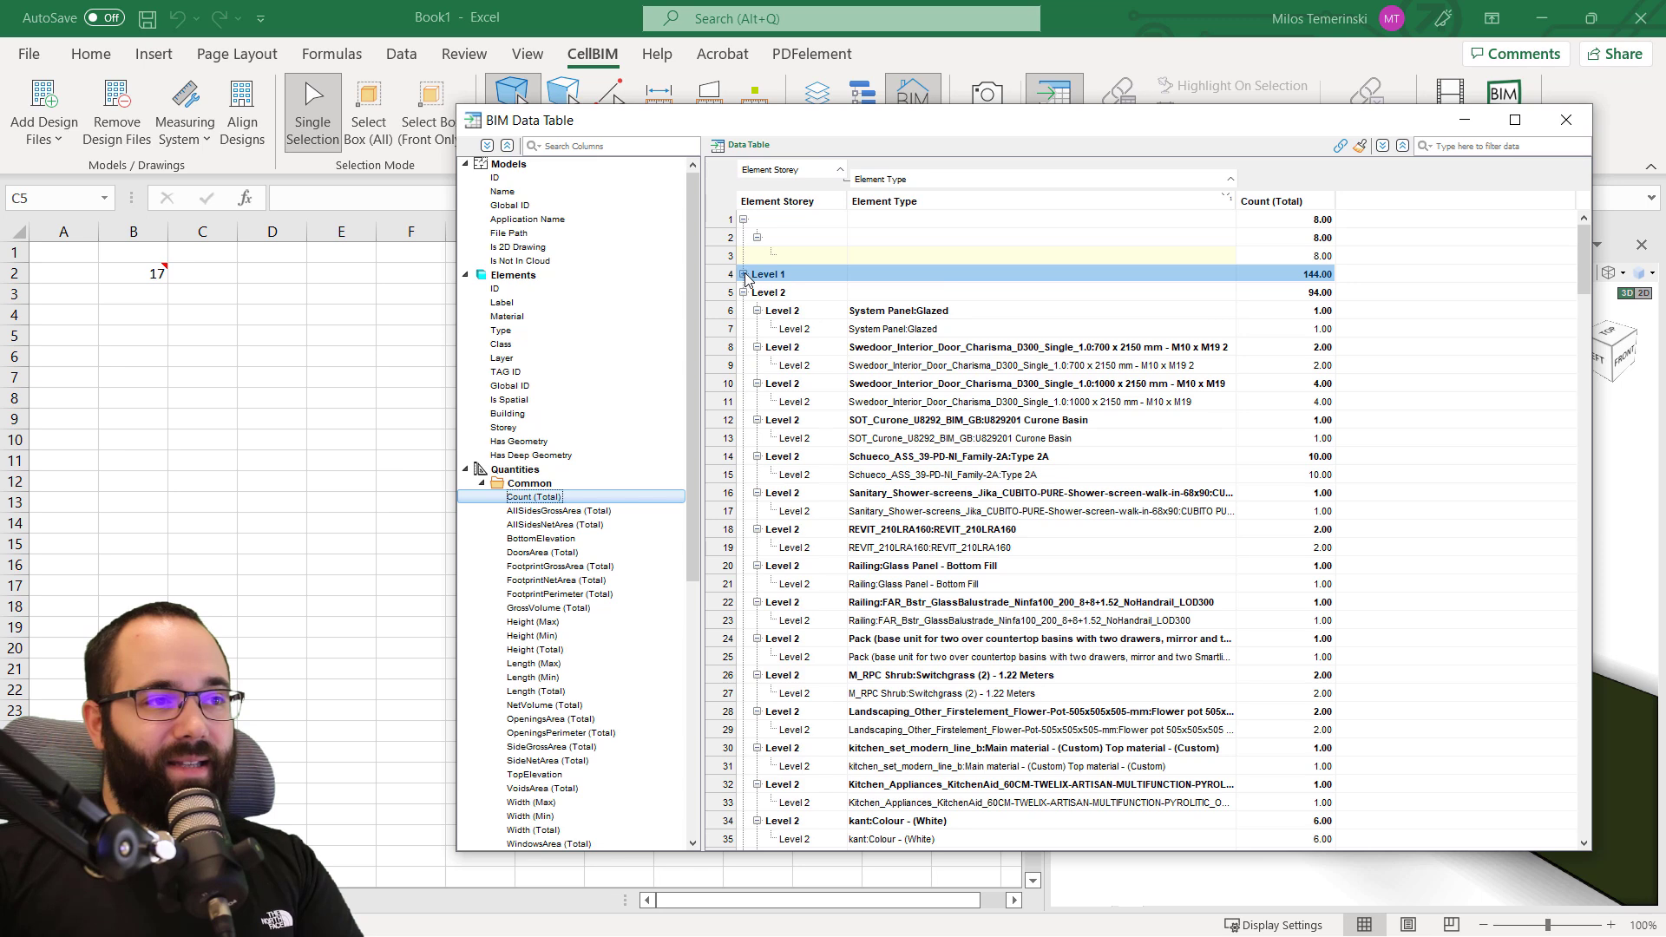
pyautogui.click(744, 292)
pyautogui.click(744, 311)
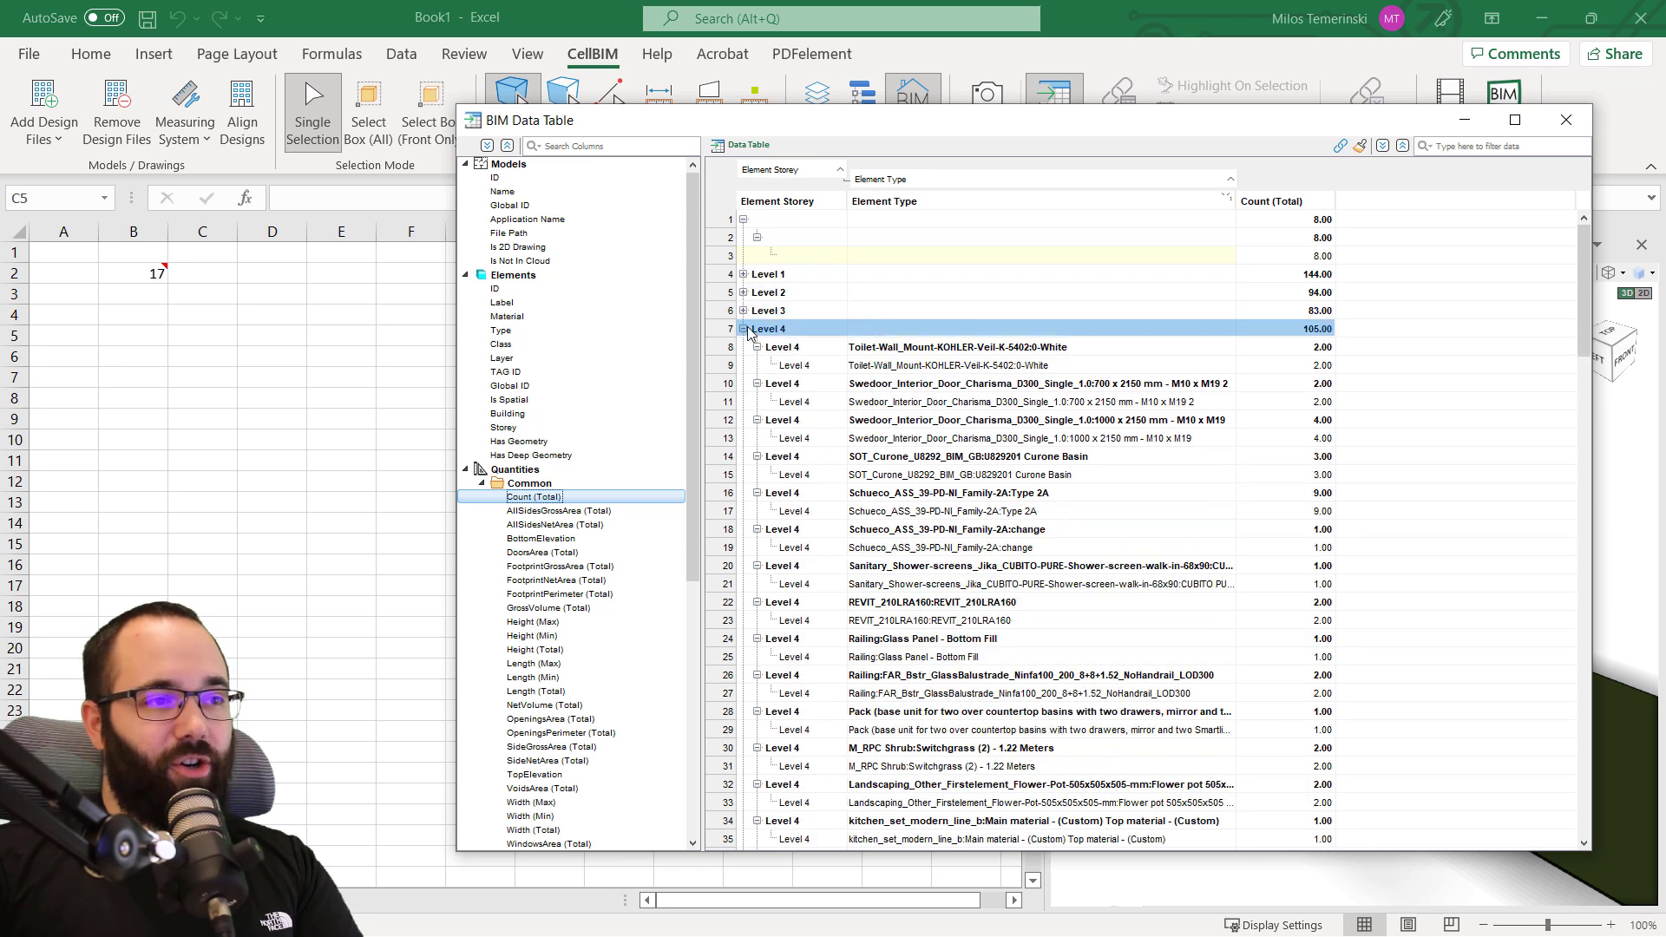
pyautogui.click(743, 329)
pyautogui.click(732, 347)
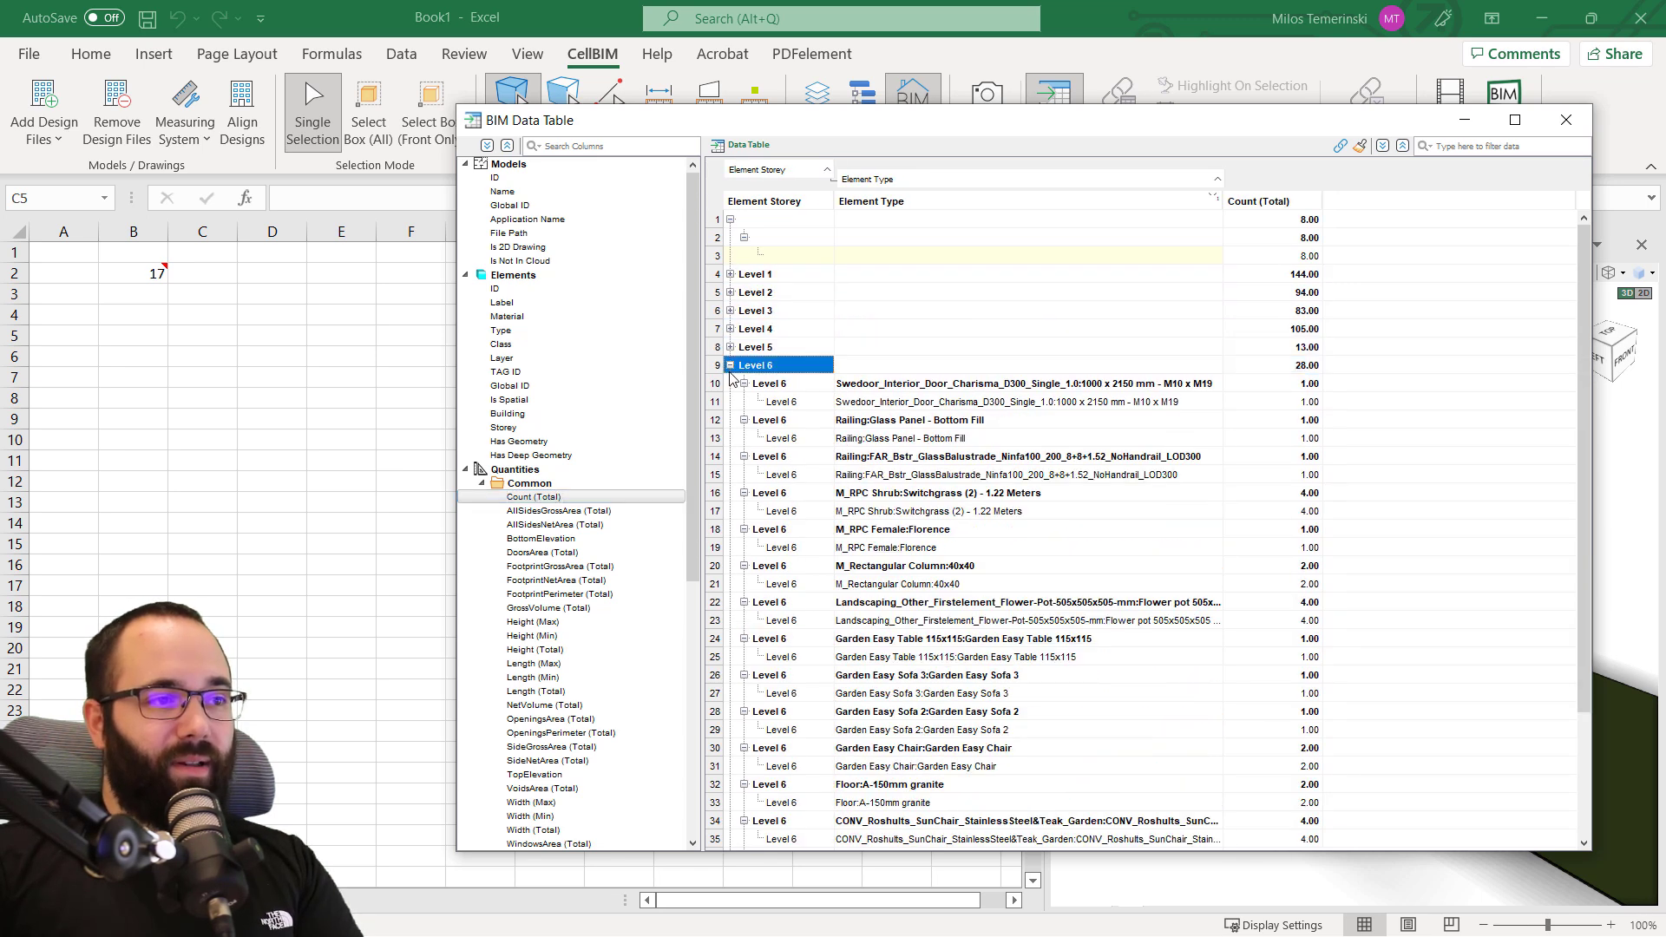
pyautogui.click(731, 365)
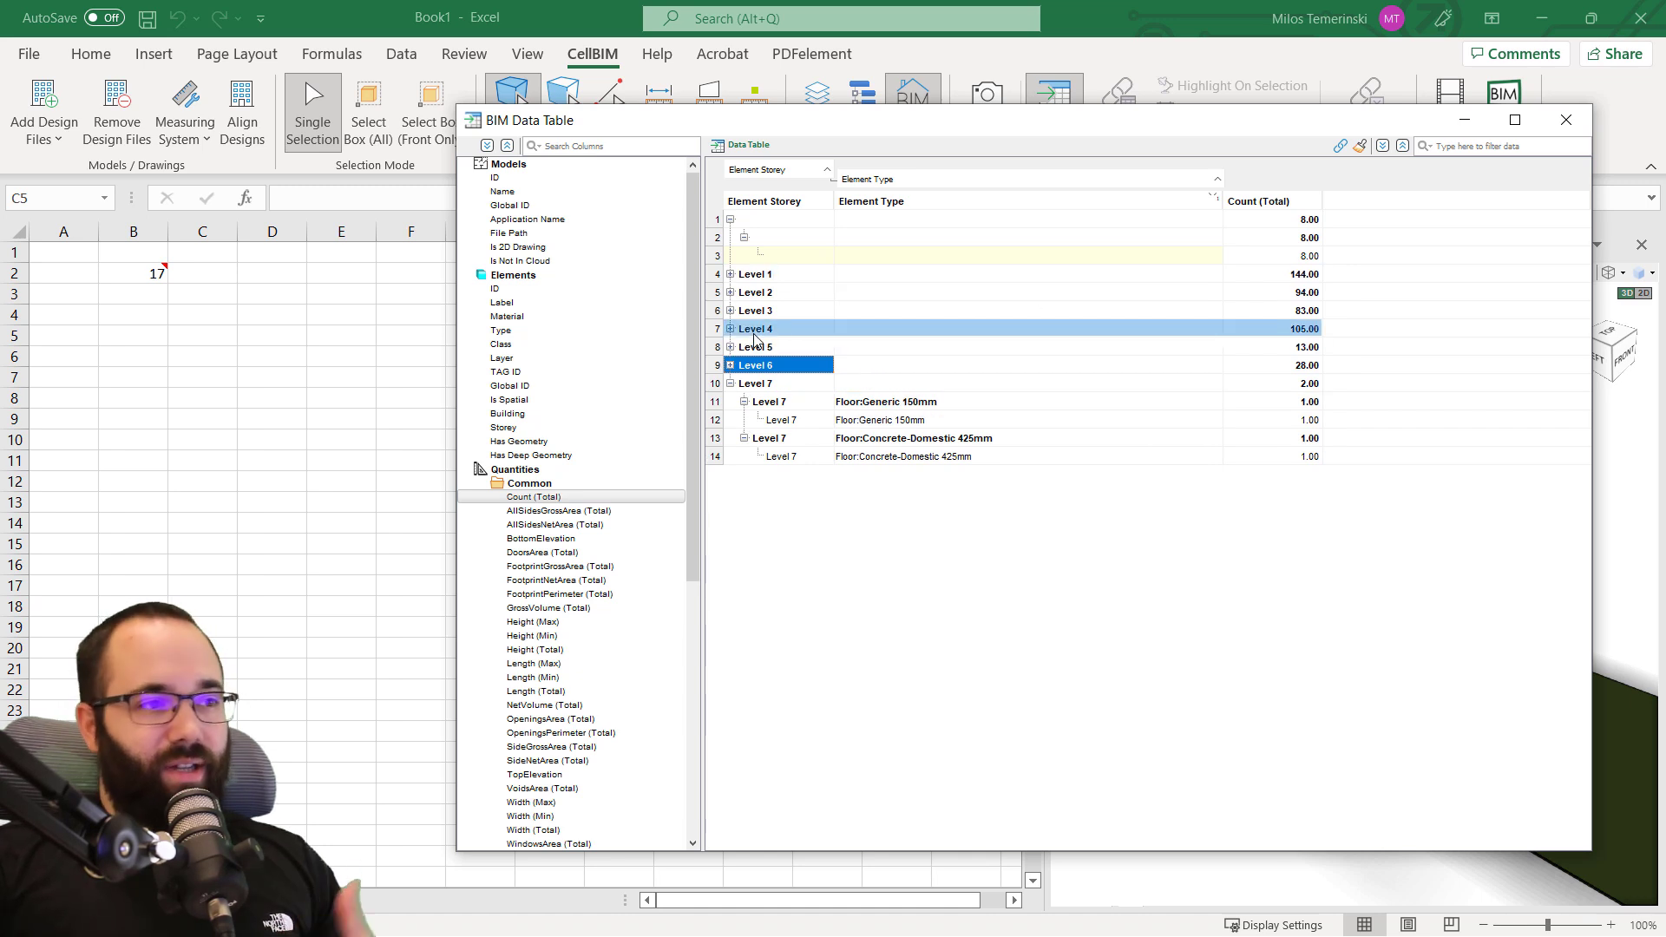
# Expand the Level 5 and Level 6 groups to examine their element types and counts, and collapse them again.
pyautogui.click(731, 347)
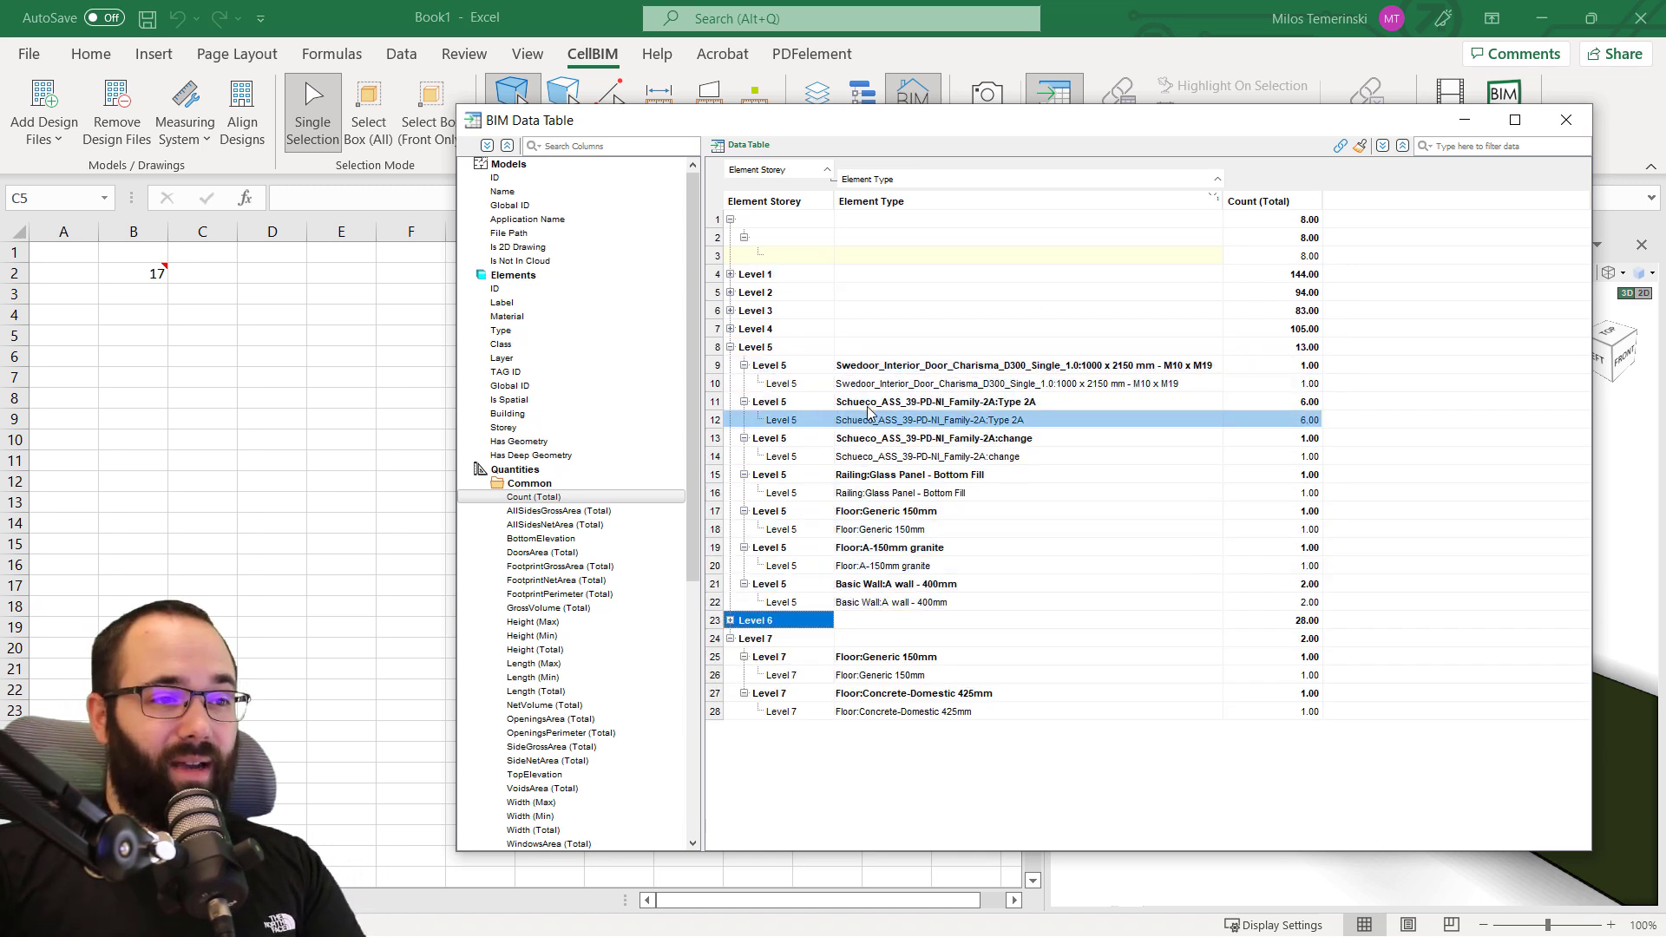
pyautogui.click(731, 621)
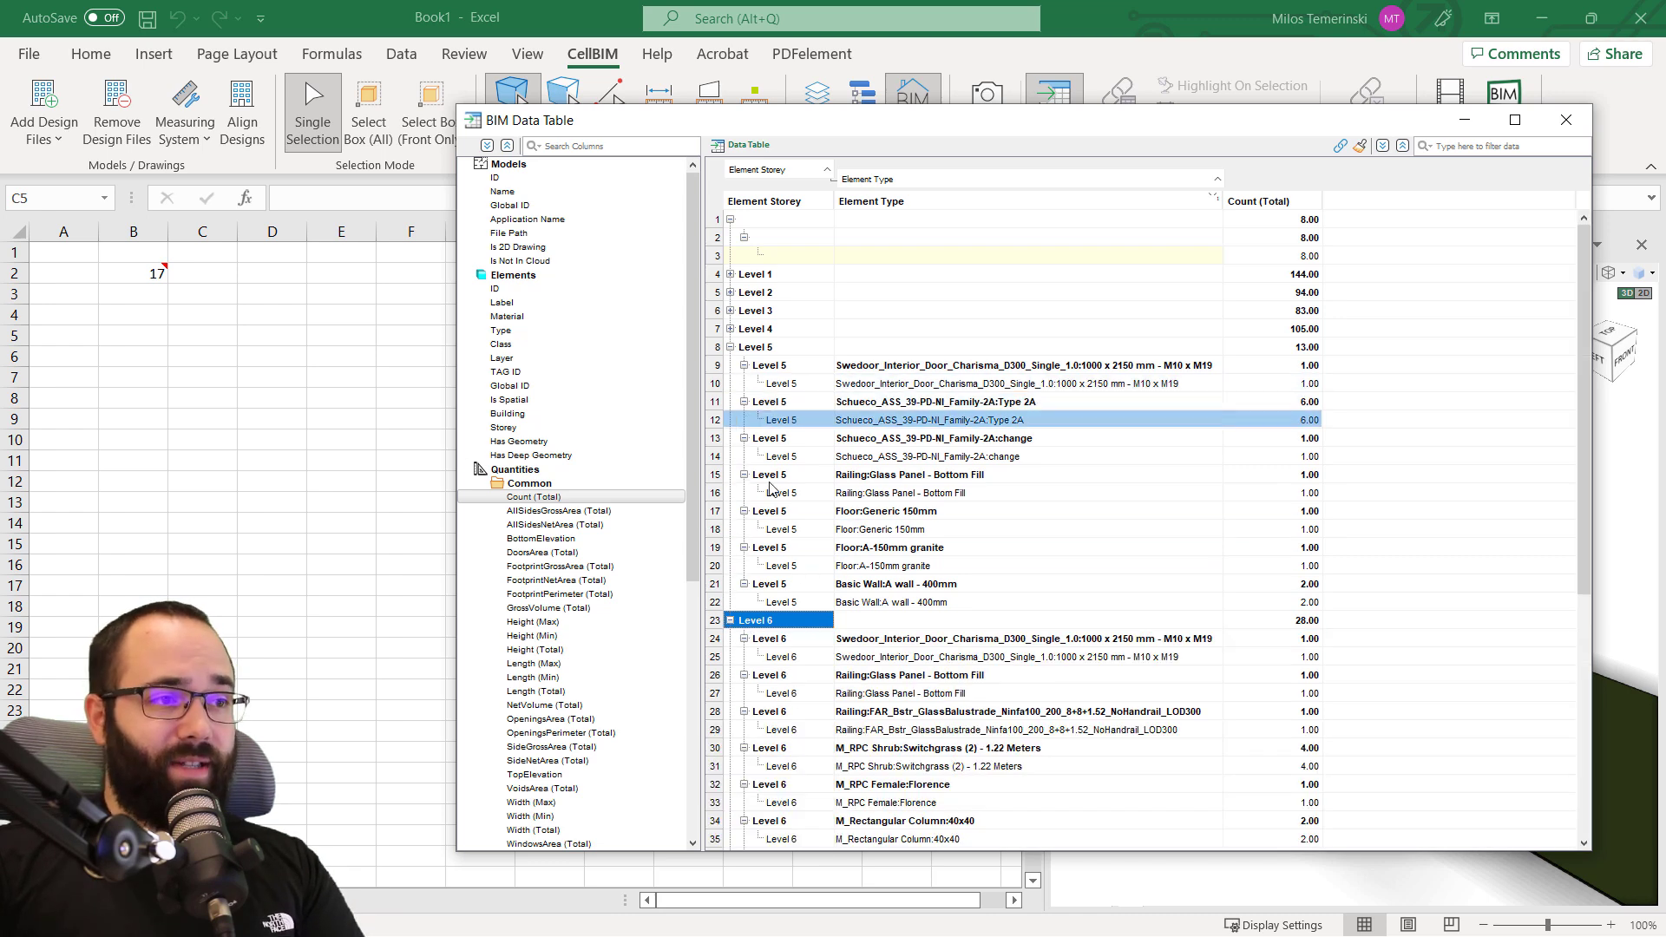
pyautogui.click(731, 620)
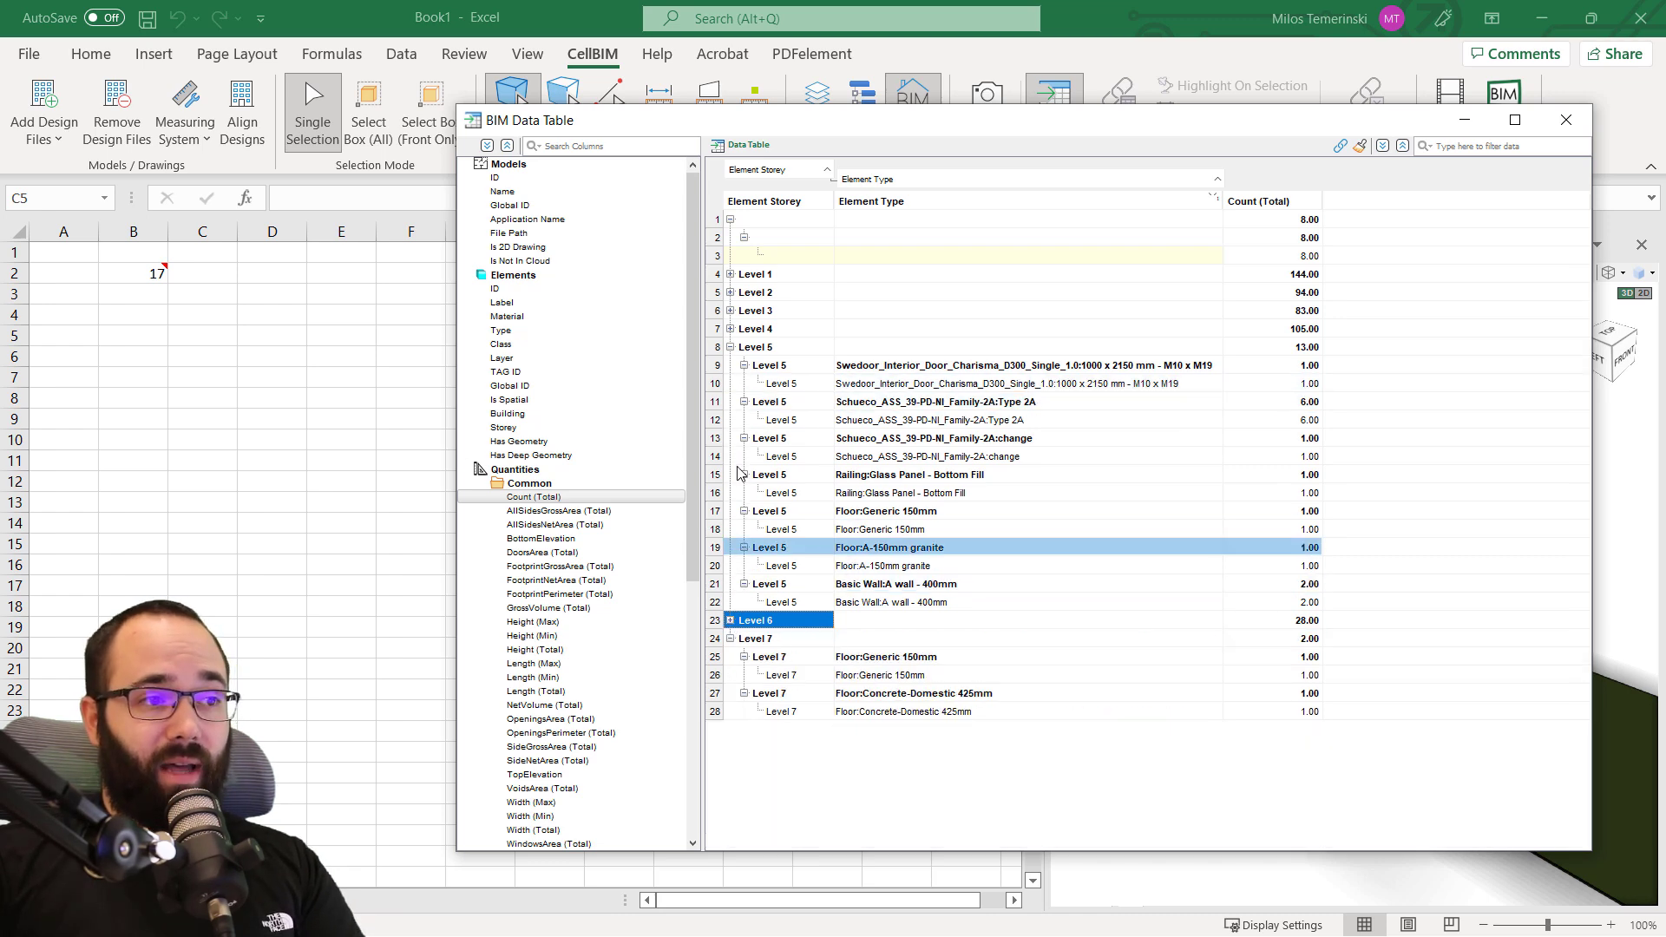
pyautogui.click(731, 348)
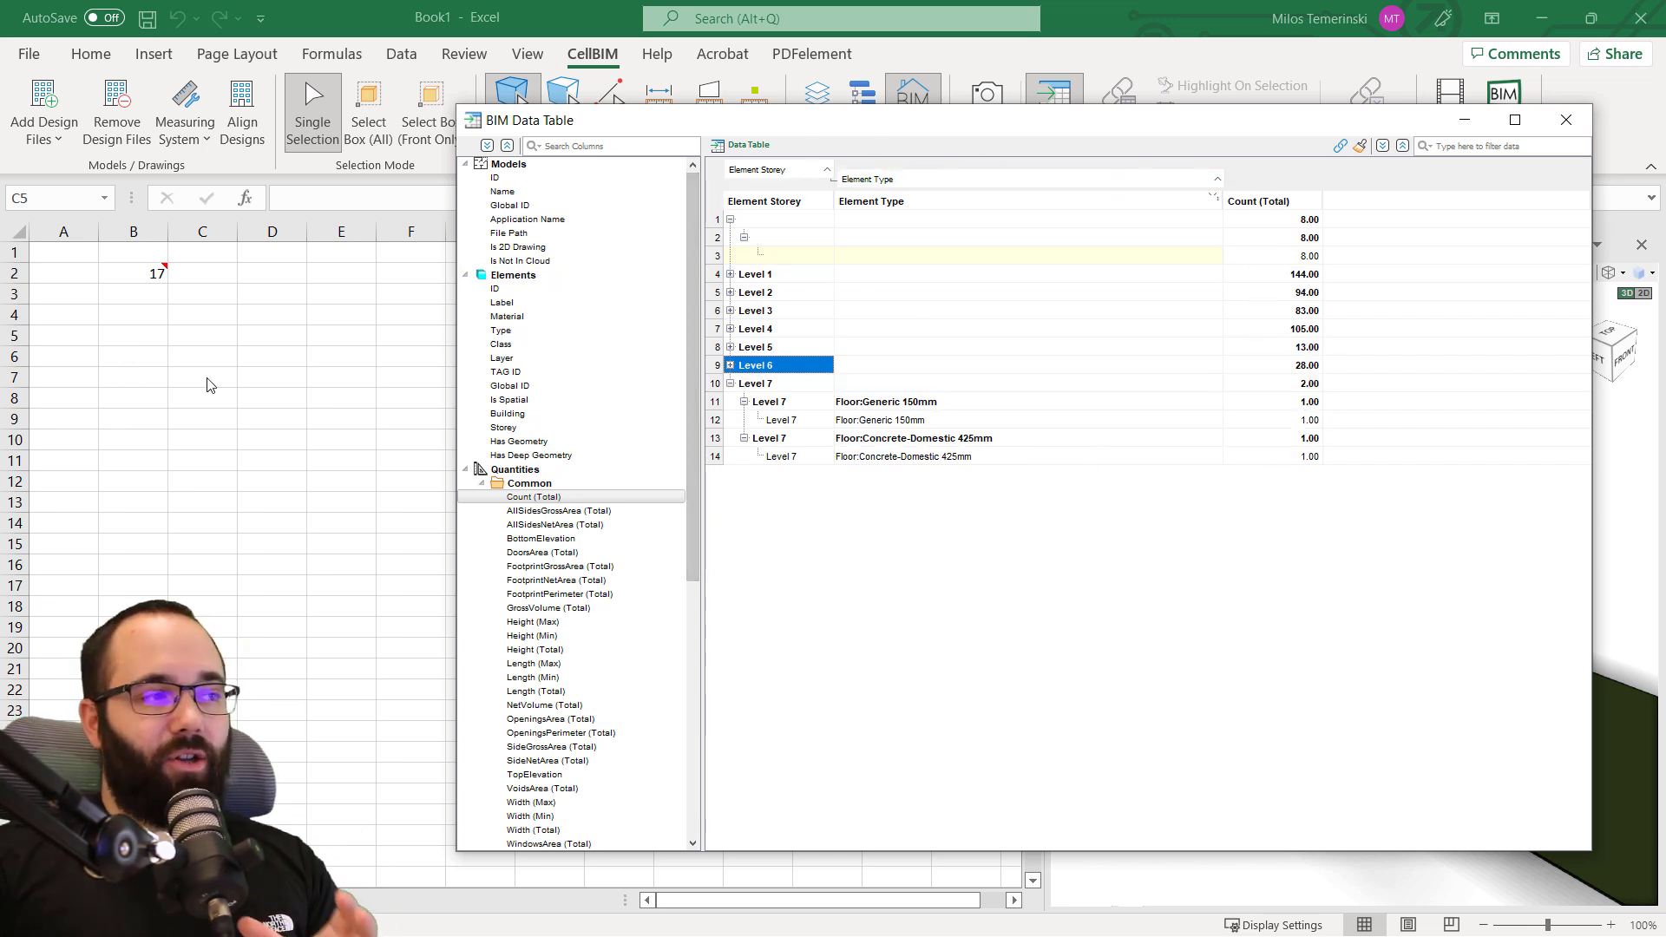
# Enable BIM connections for the Element Storey, Element Type and Count (Total) columns, with table headers and group column rows included.
pyautogui.click(1340, 146)
pyautogui.moveTo(1027, 335); pyautogui.dragTo(1065, 322)
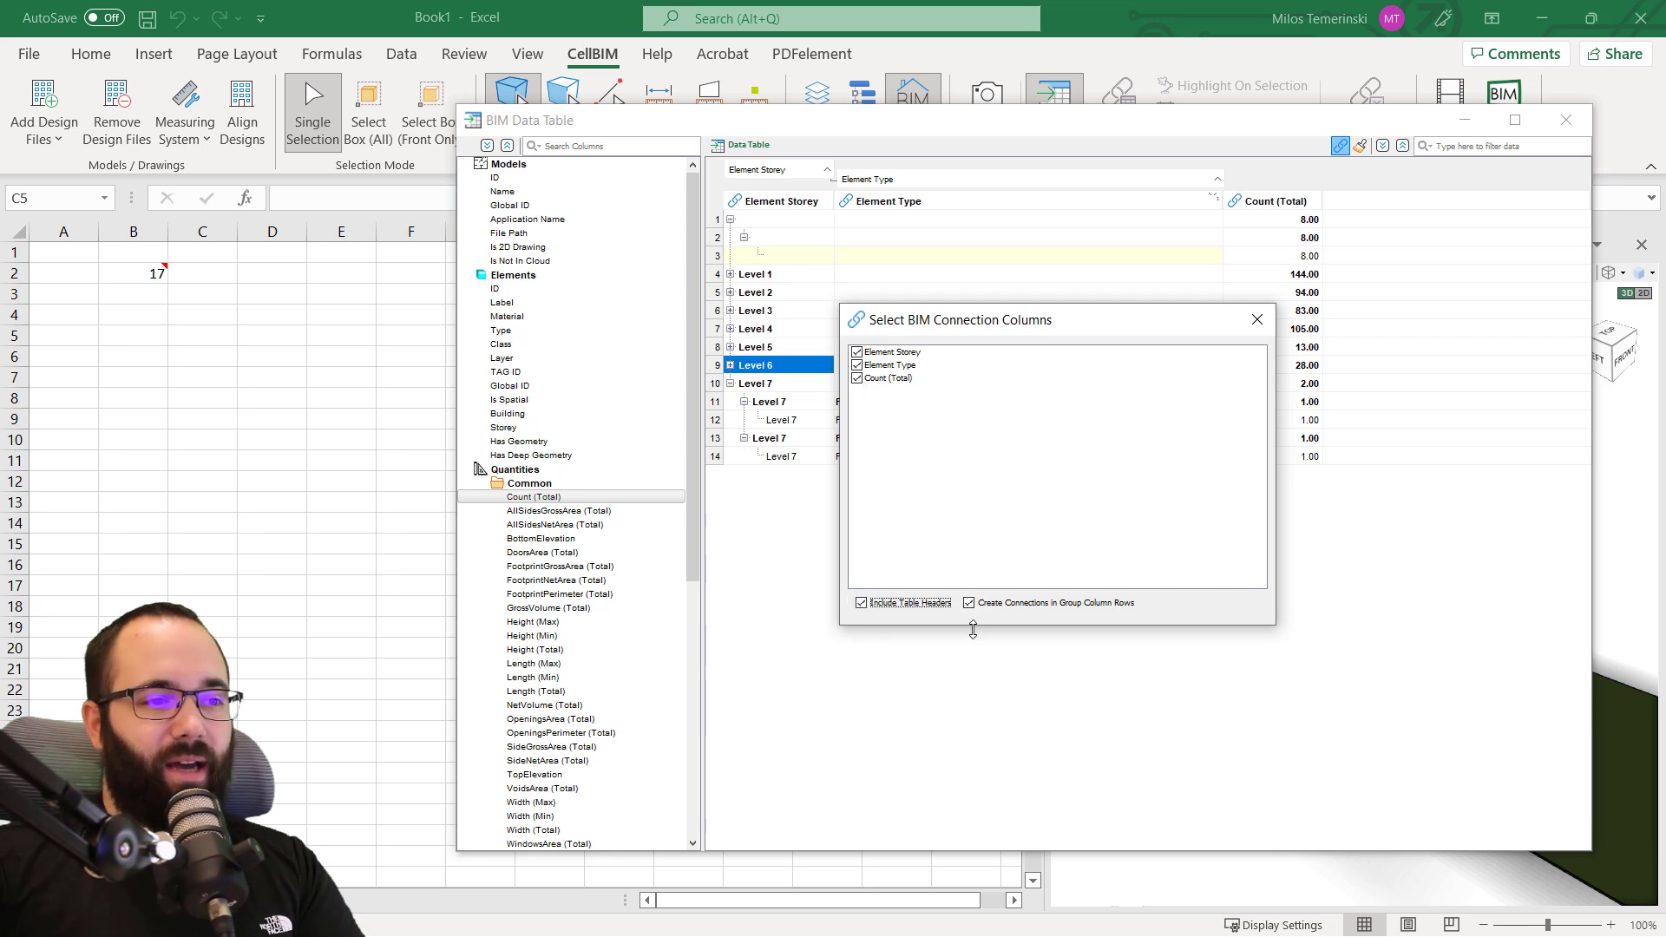
pyautogui.click(1257, 320)
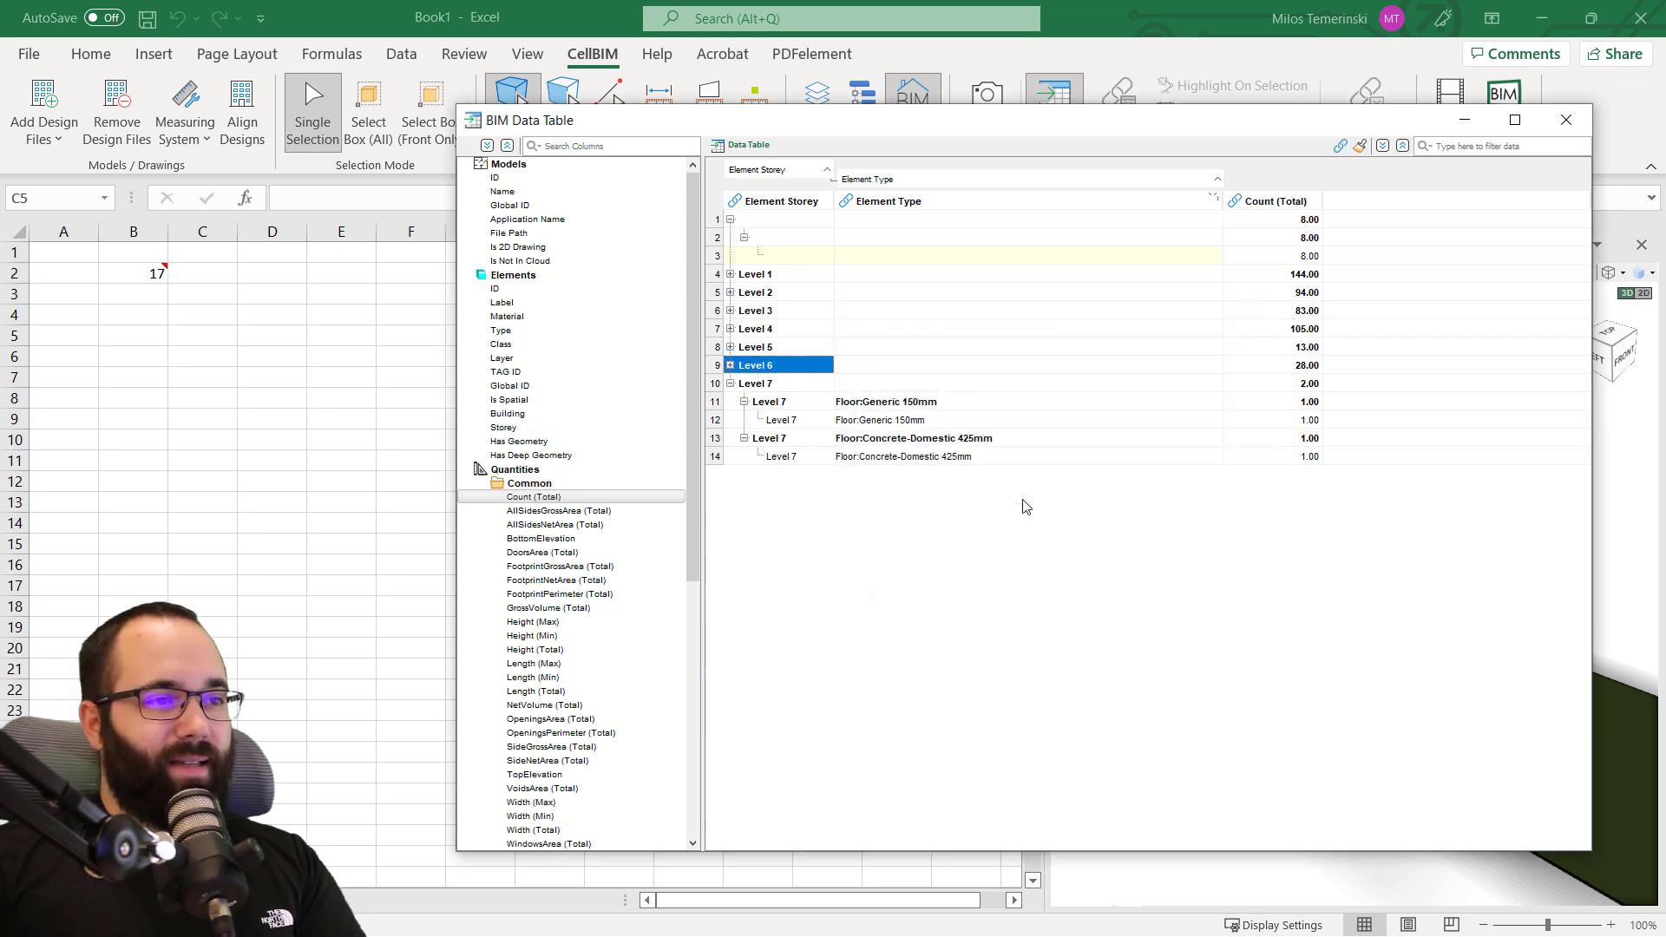
# Insert all rows of the data table into the sheet starting at cell A5, and widen columns B and C.
pyautogui.hotkey('ctrl', 'a')
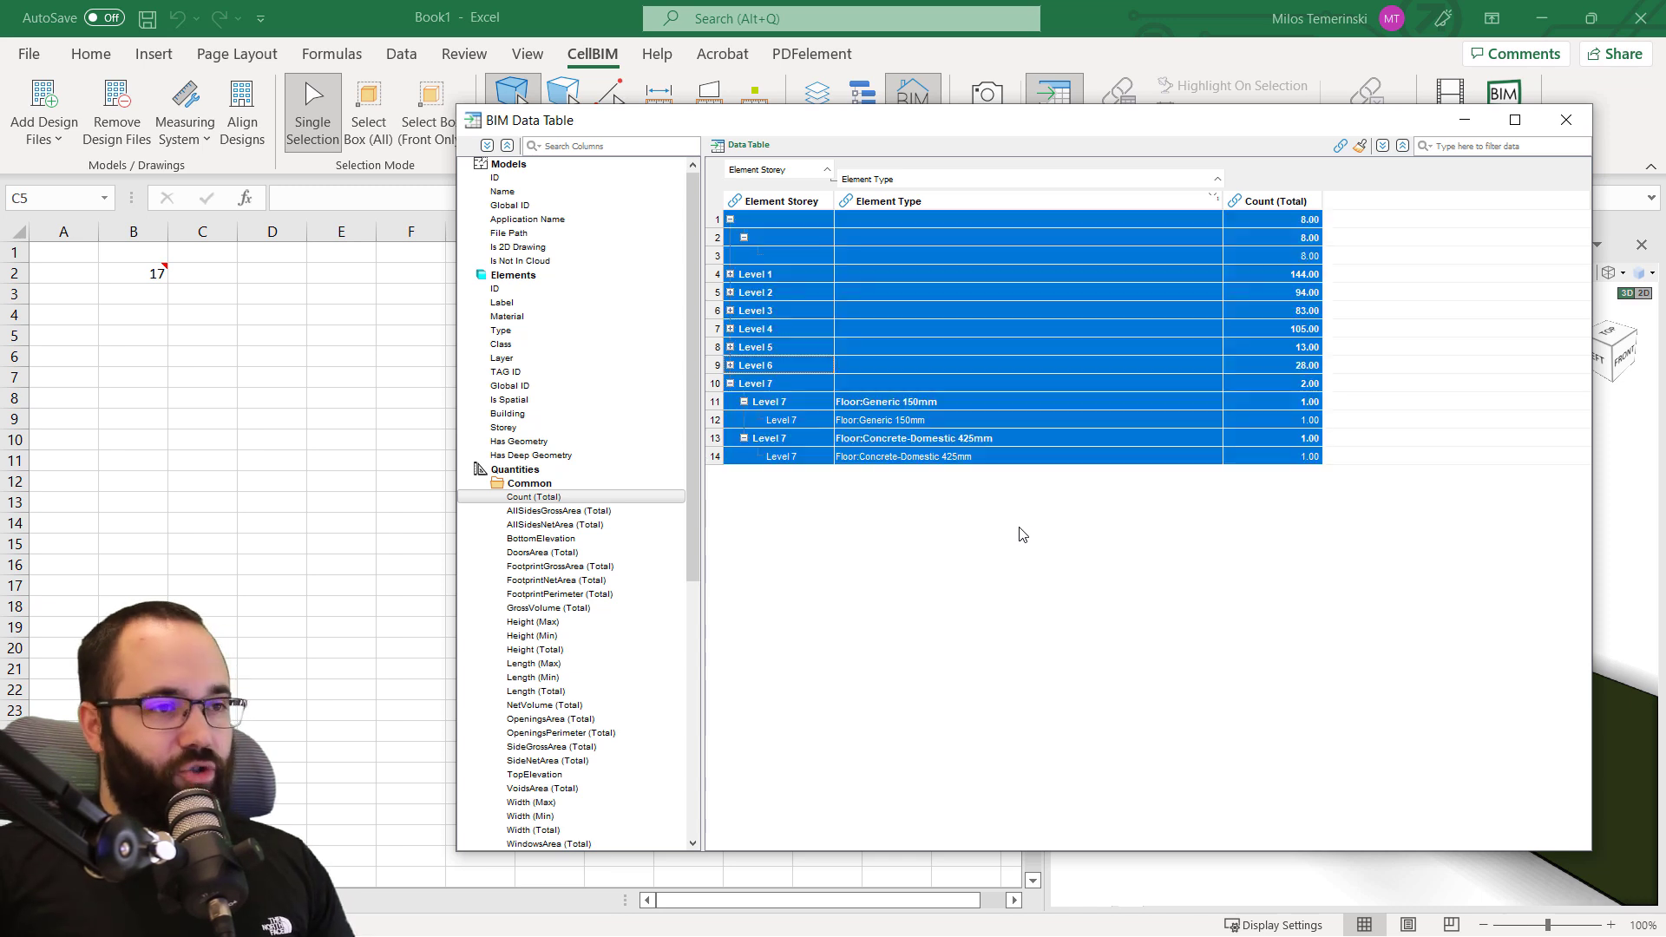
pyautogui.moveTo(887, 375); pyautogui.dragTo(90, 344)
pyautogui.click(276, 562)
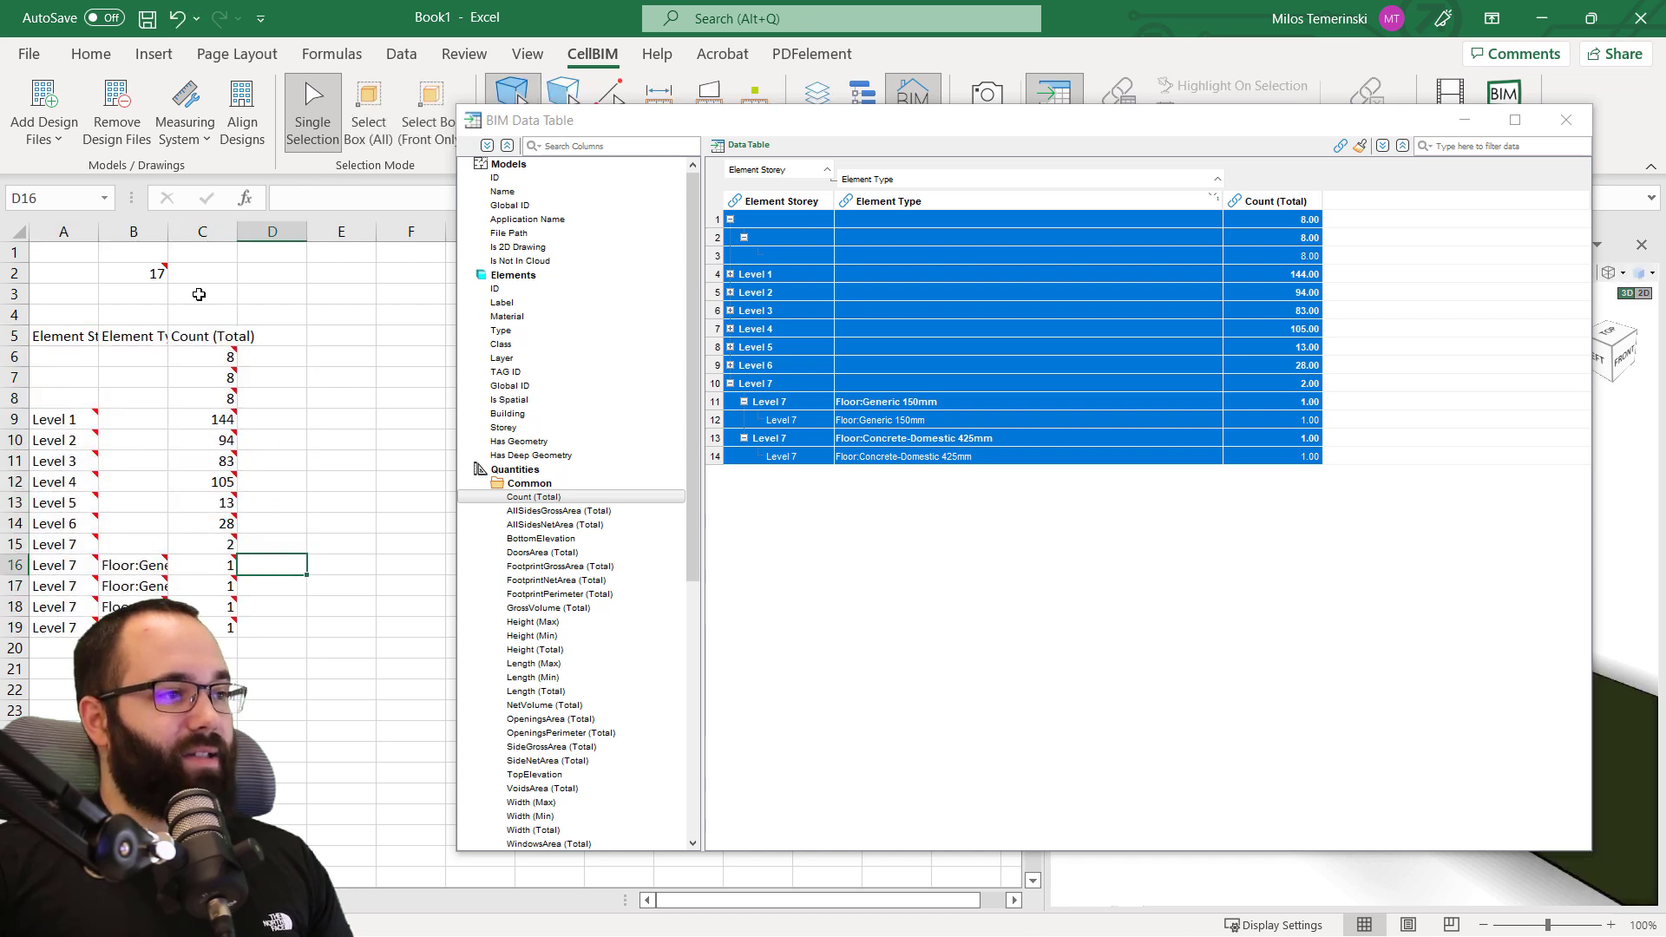
pyautogui.moveTo(232, 236); pyautogui.dragTo(325, 236)
pyautogui.moveTo(168, 236); pyautogui.dragTo(282, 236)
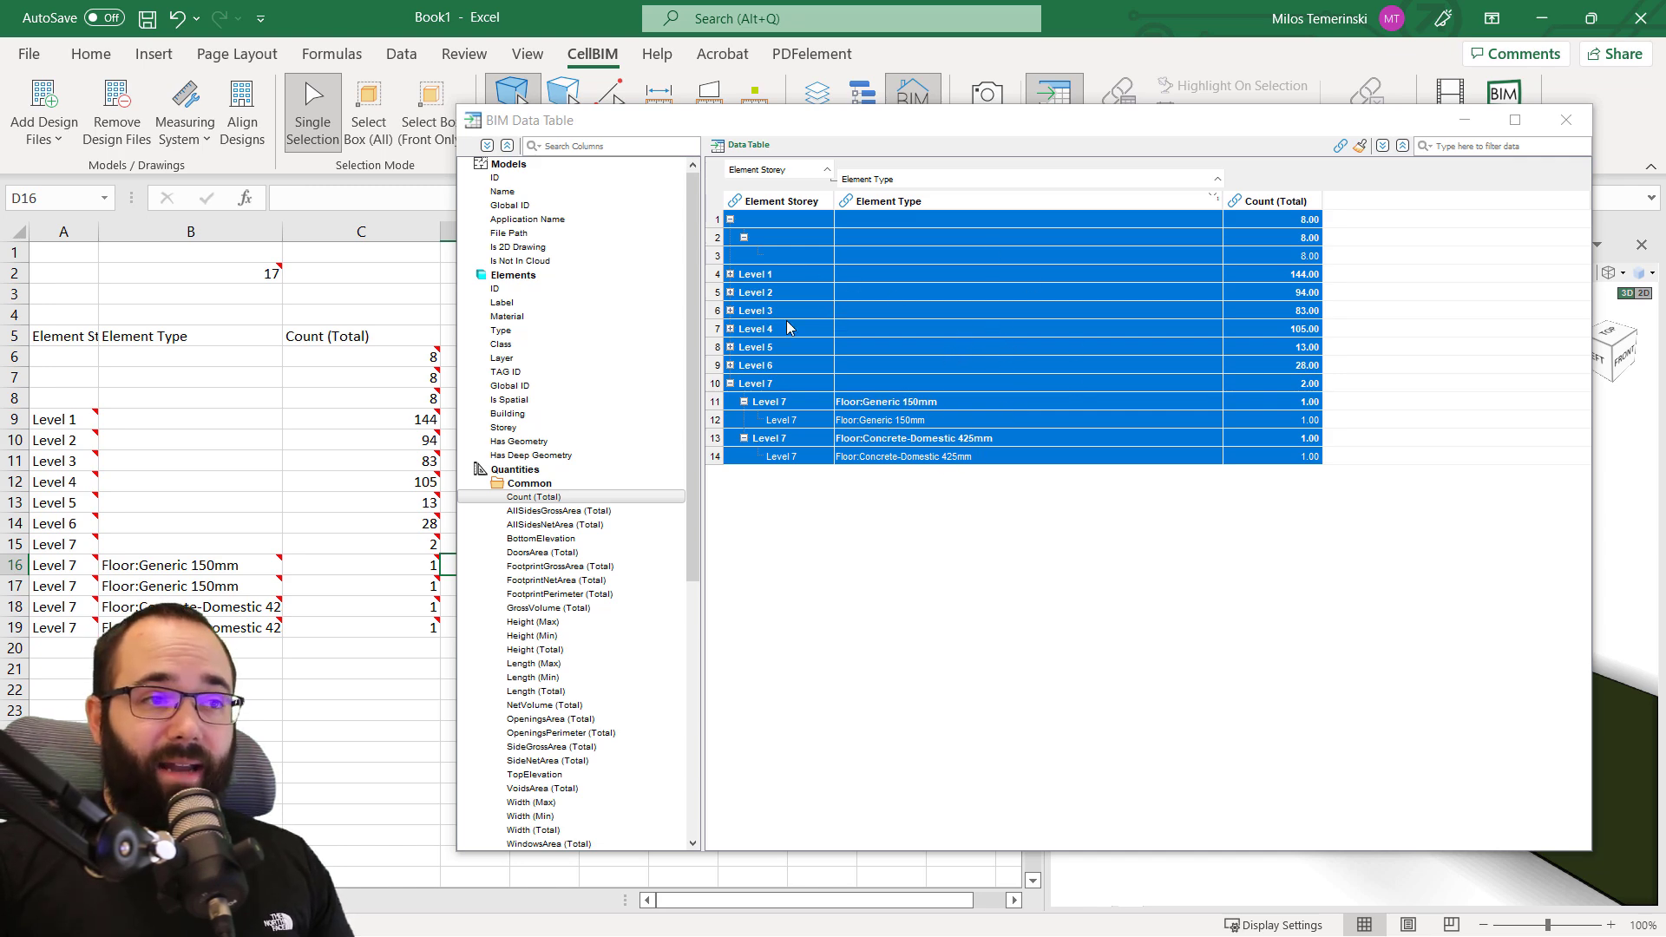
# Expand the Level 4 group to view its element types, collapse it again, and close the BIM Data Table.
pyautogui.click(731, 328)
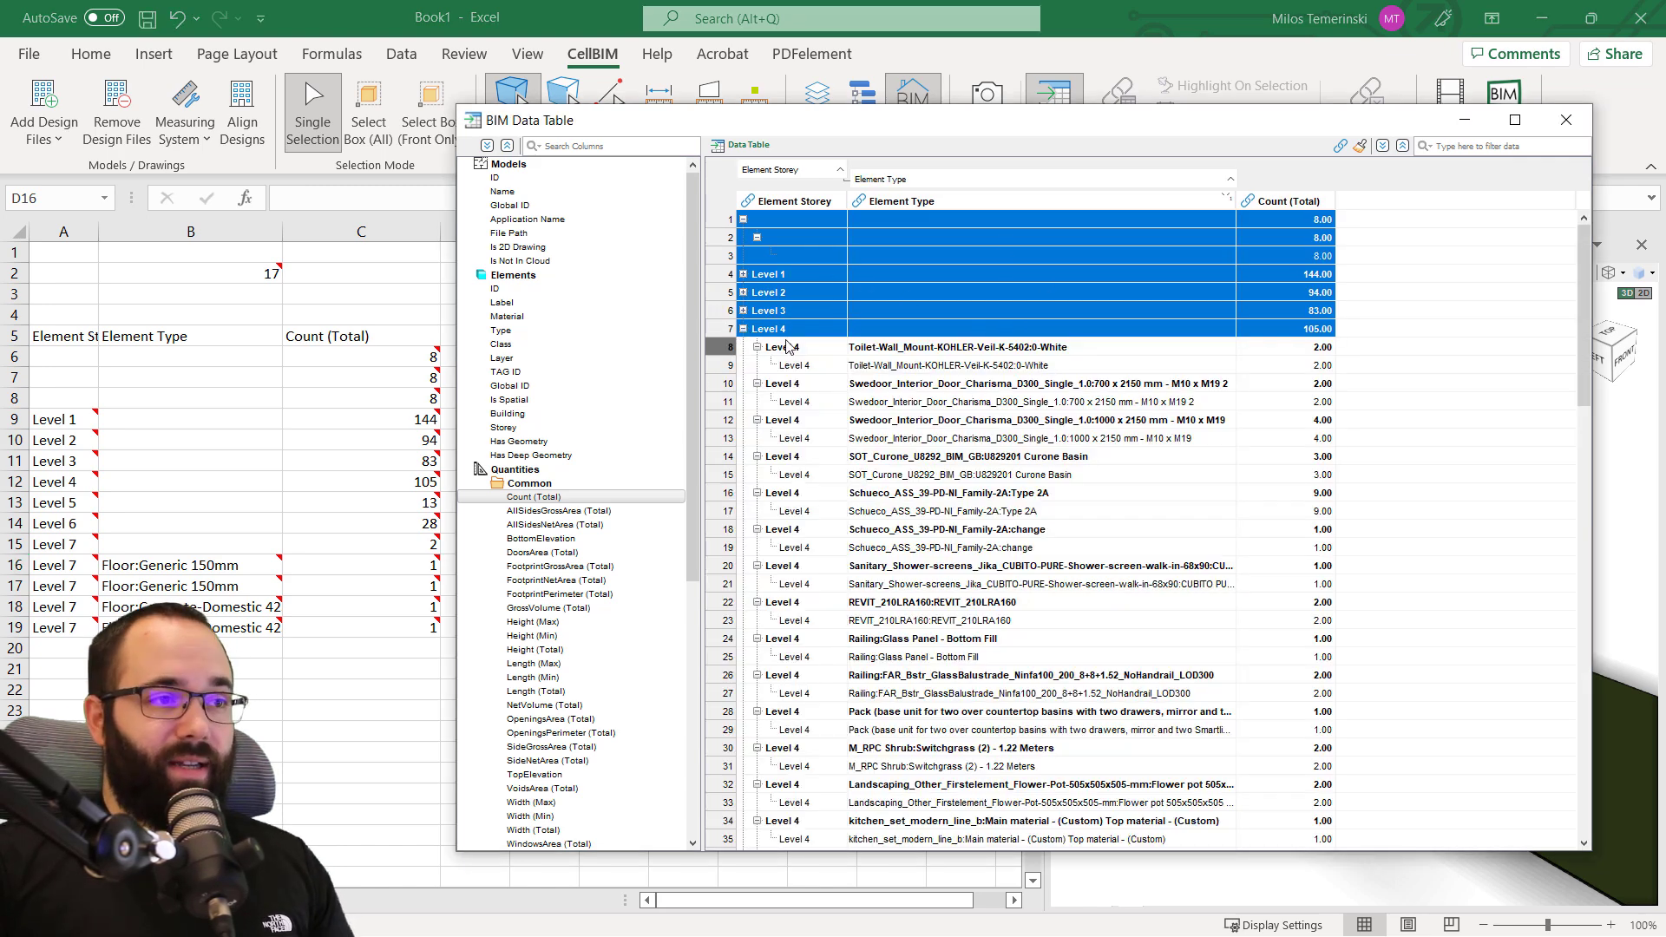
pyautogui.click(744, 329)
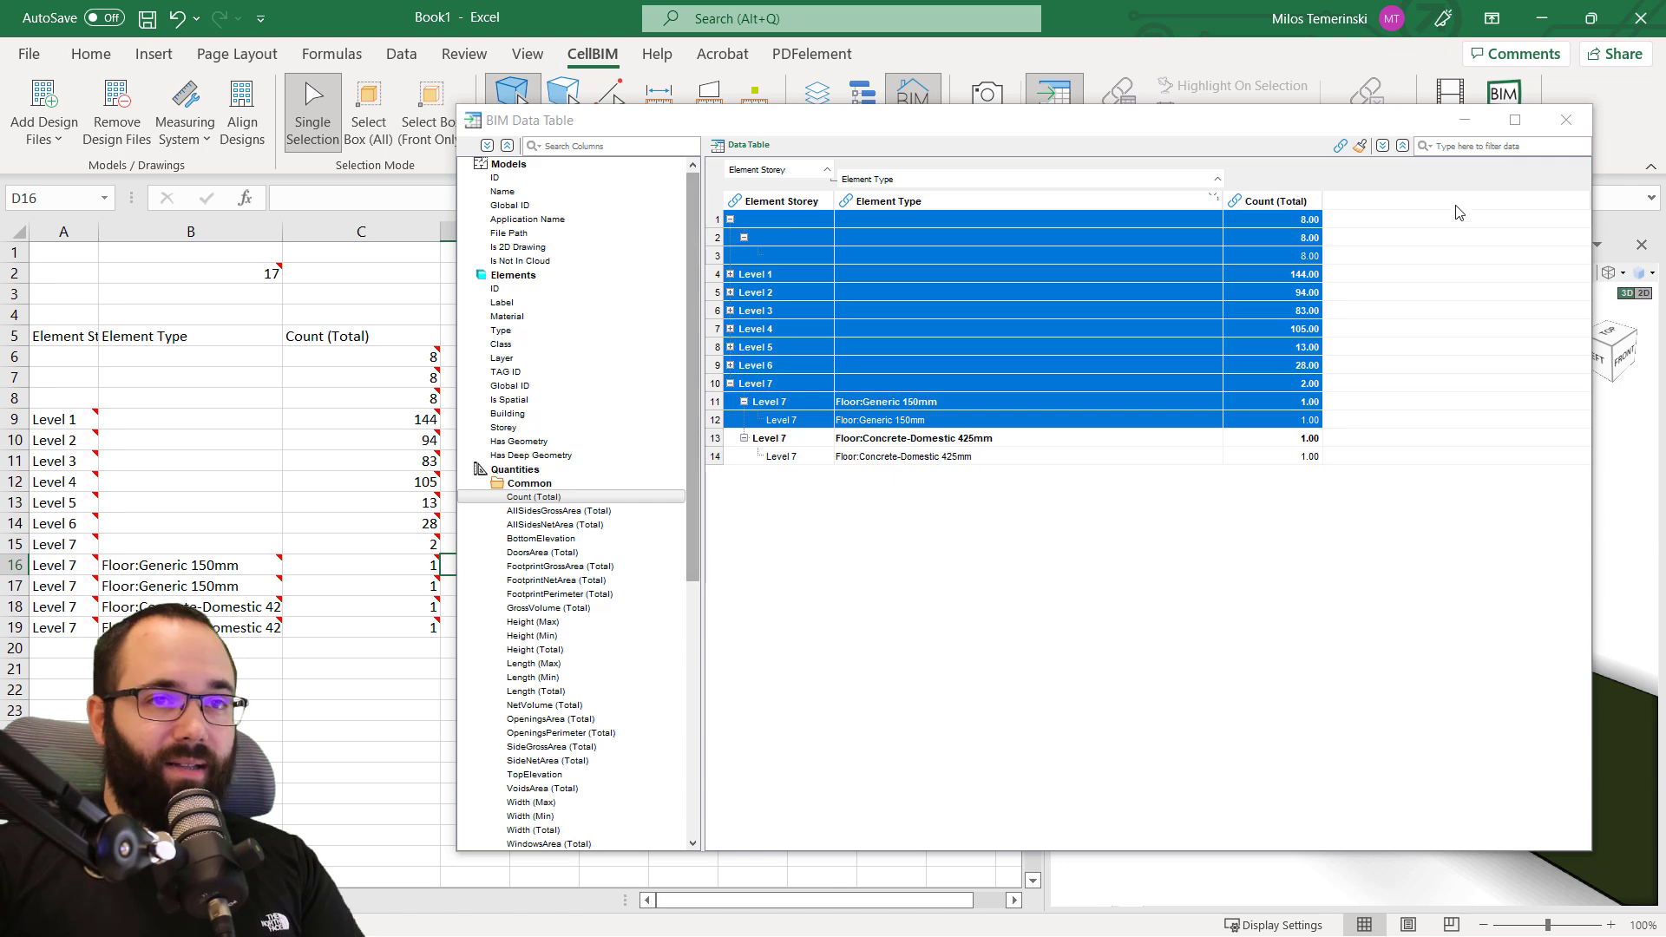
pyautogui.click(1569, 120)
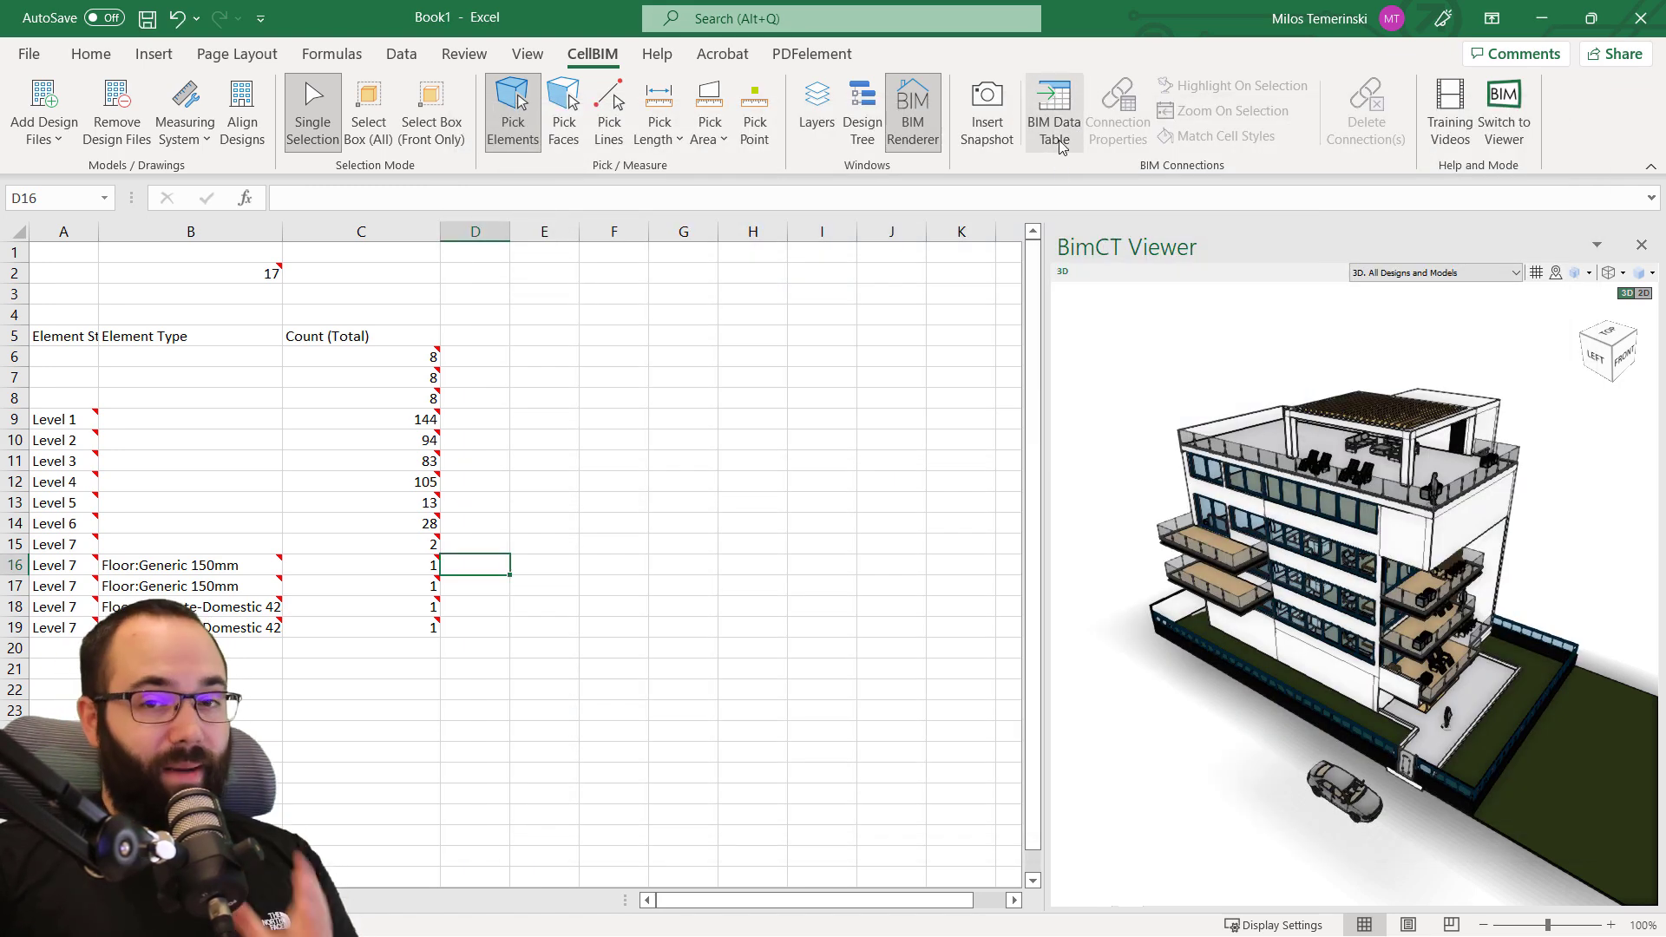
# Reopen the BIM Data Table and look through its available quantity and property groups.
pyautogui.click(1057, 126)
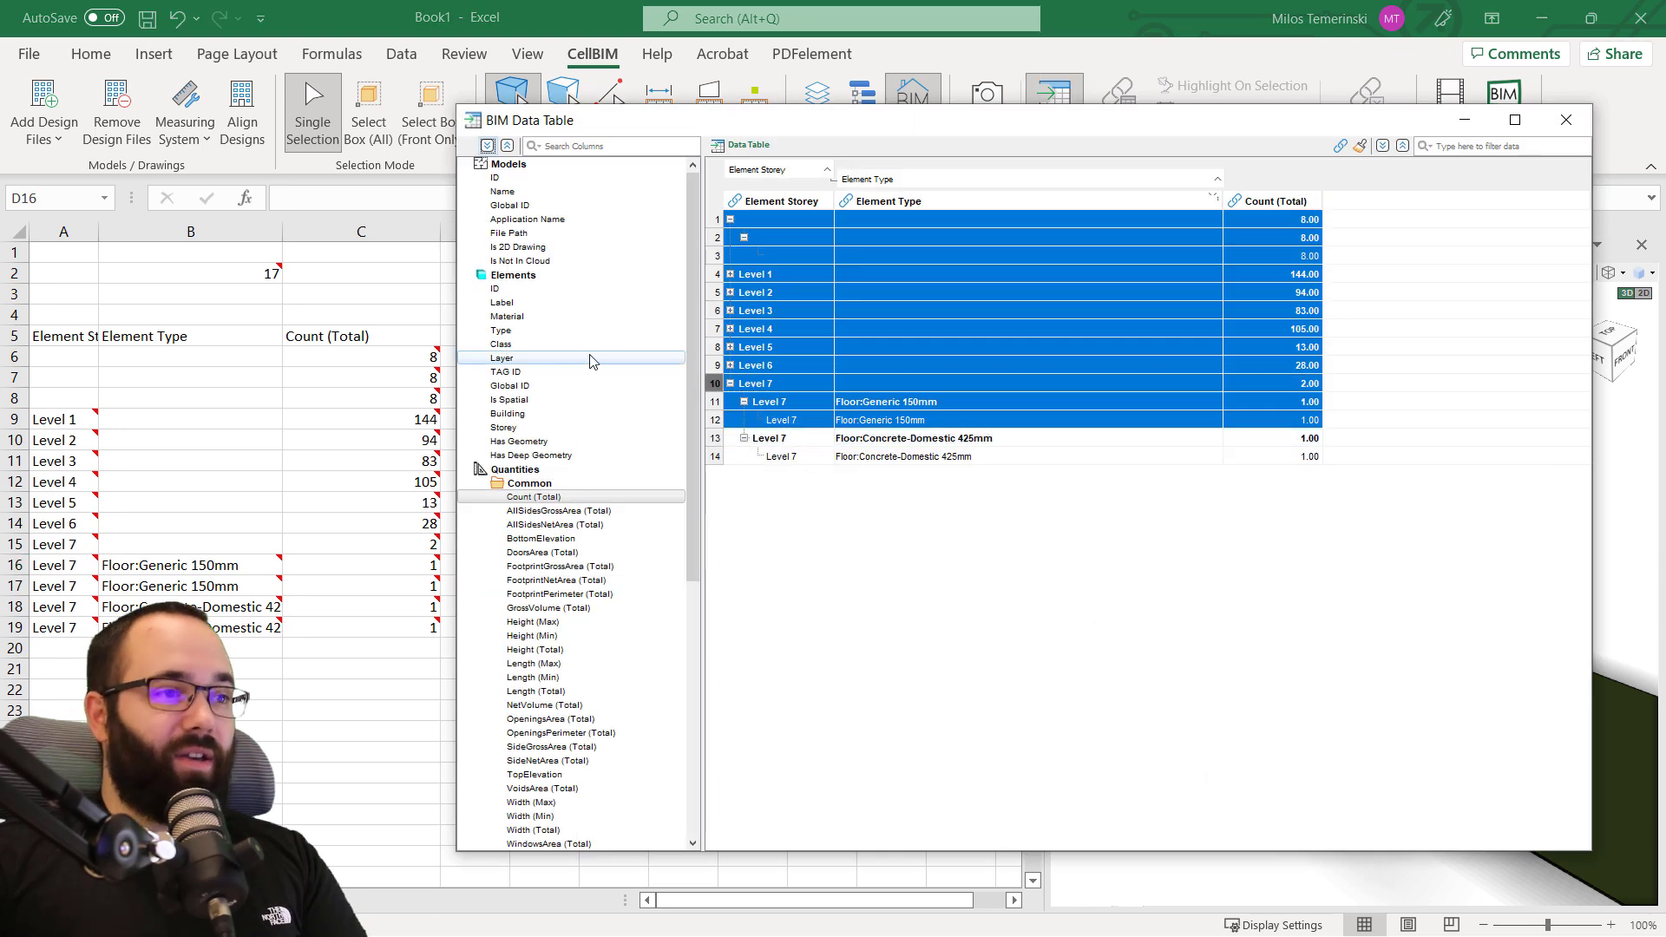
pyautogui.scroll(-3, 550, 334)
pyautogui.scroll(-6, 550, 334)
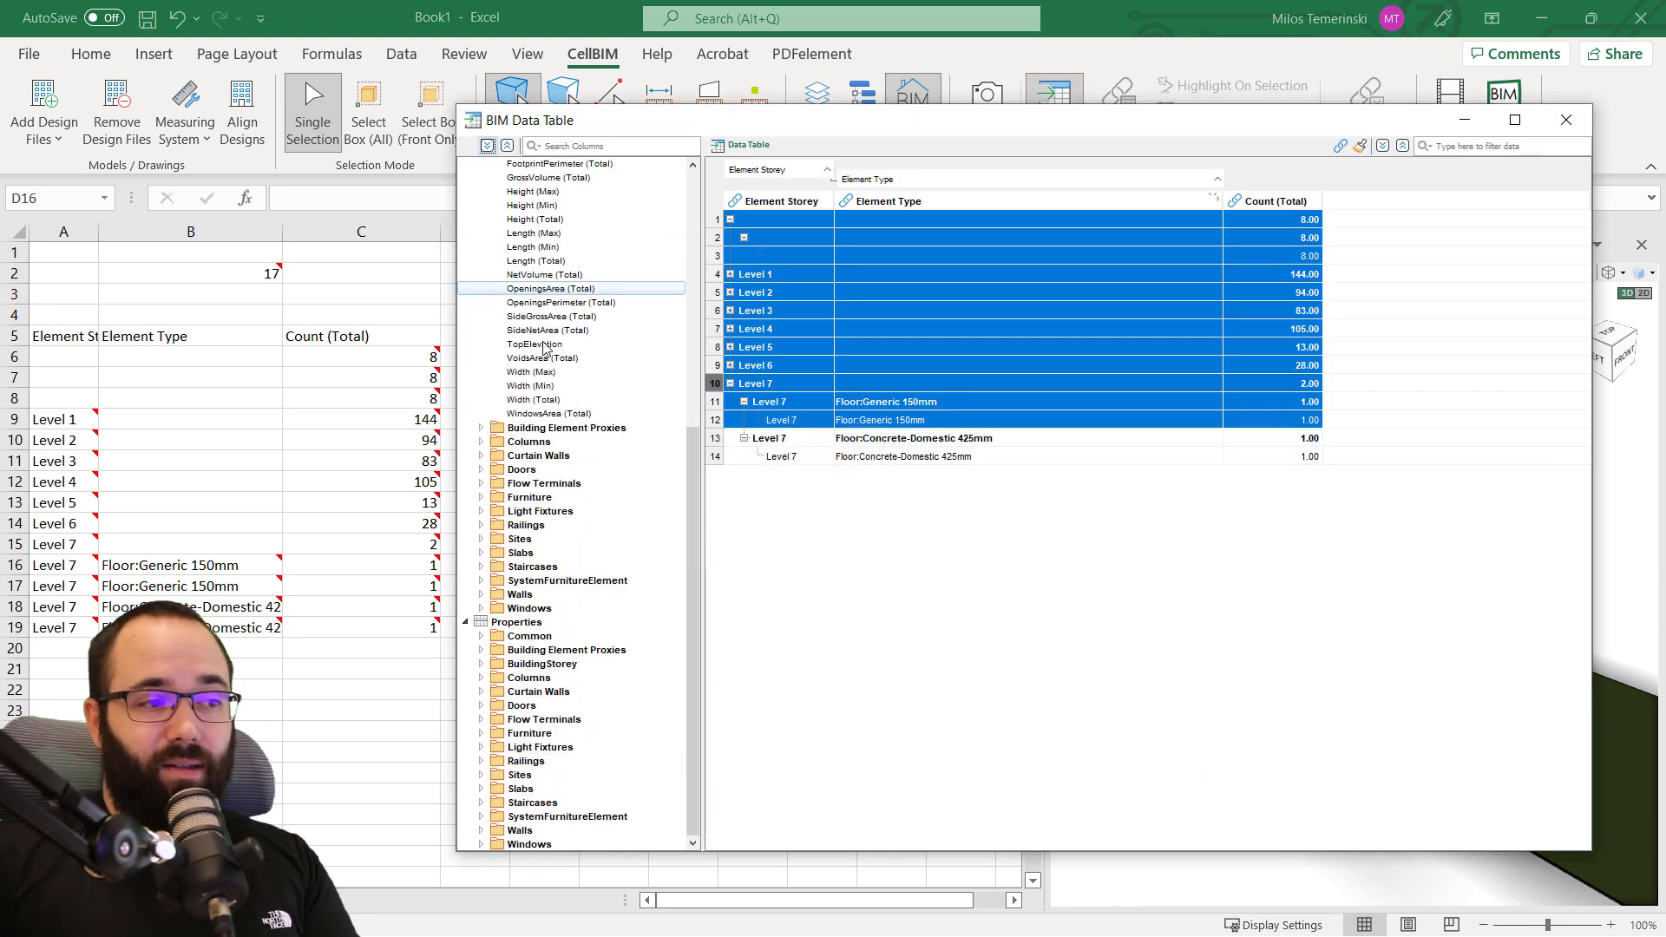